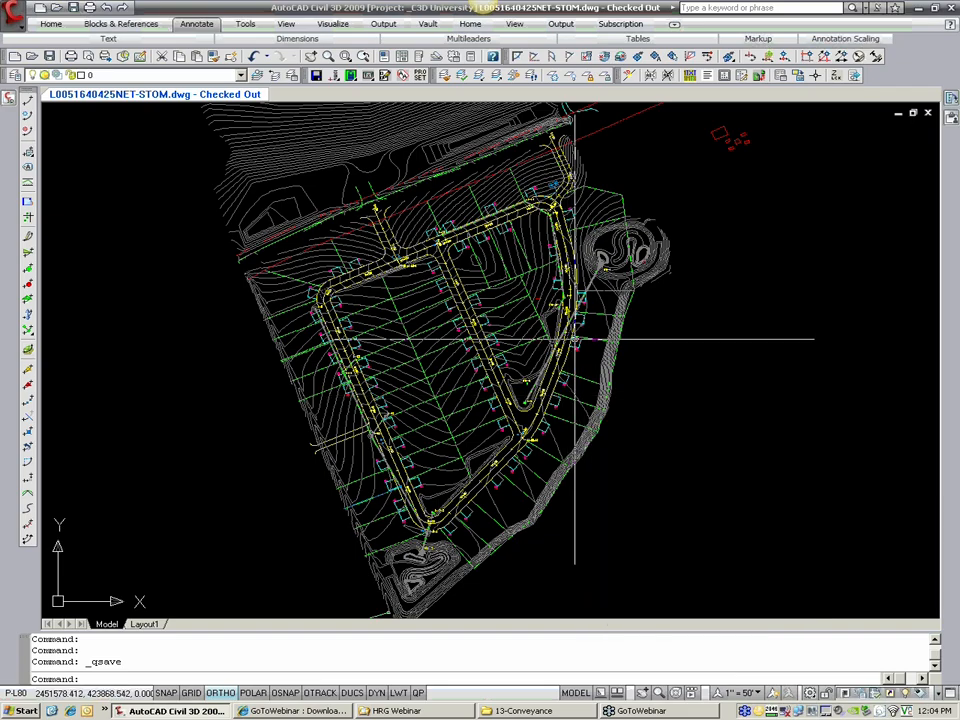
# Step: Start creating a pipe network by layout and name it STORM-SITE
pyautogui.moveTo(705, 298); pyautogui.dragTo(663, 365, button='middle')
pyautogui.scroll(2, 514, 393)
pyautogui.moveTo(512, 443); pyautogui.dragTo(523, 429, button='middle')
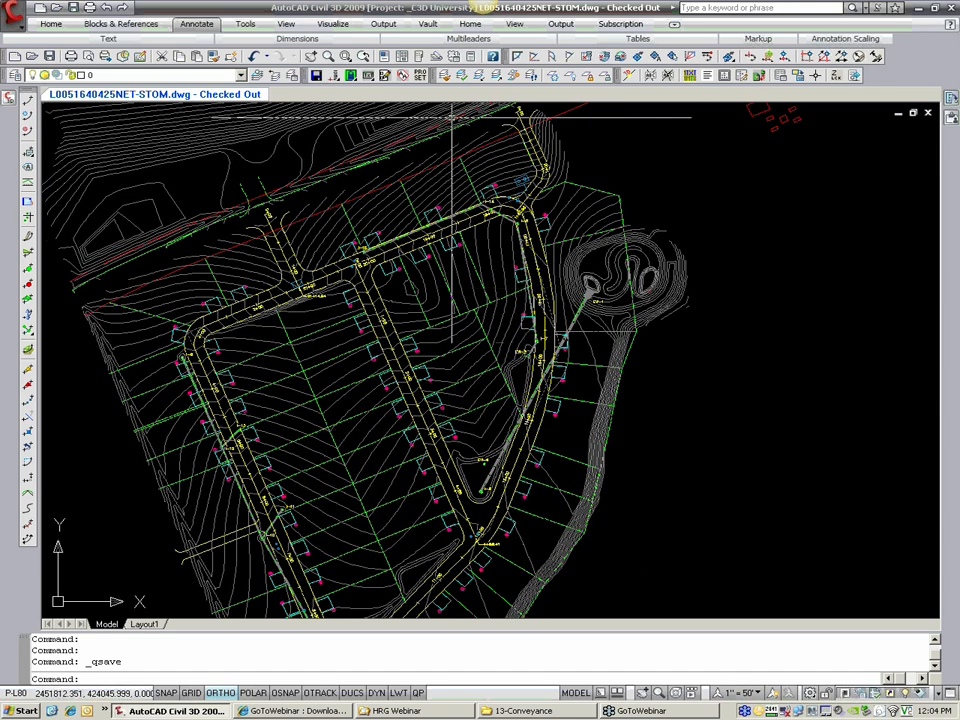
pyautogui.click(12, 12)
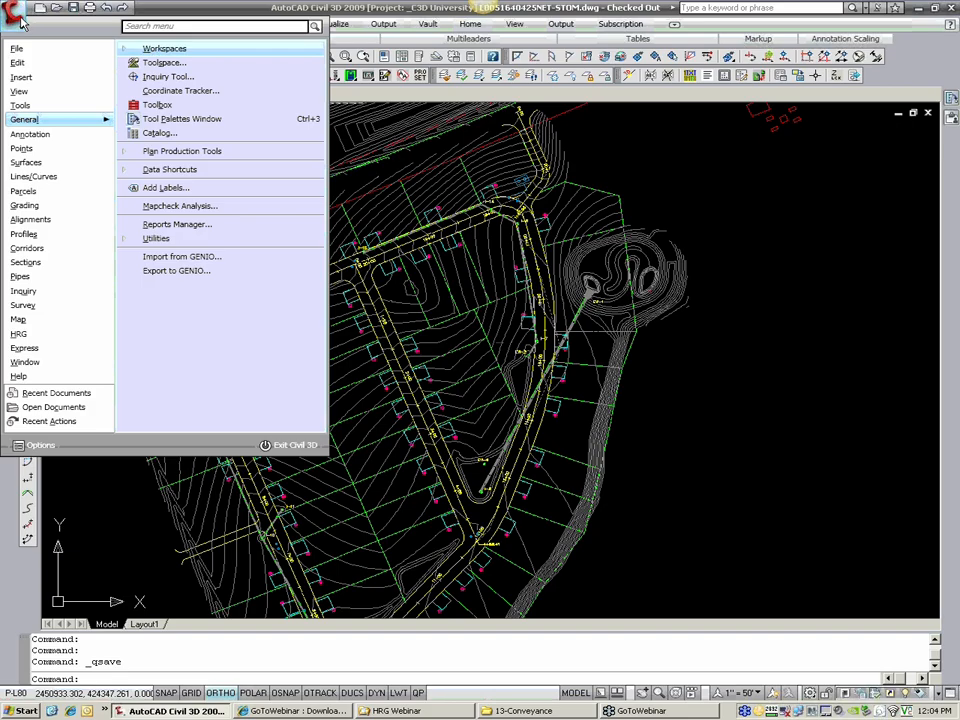
pyautogui.moveTo(40, 282)
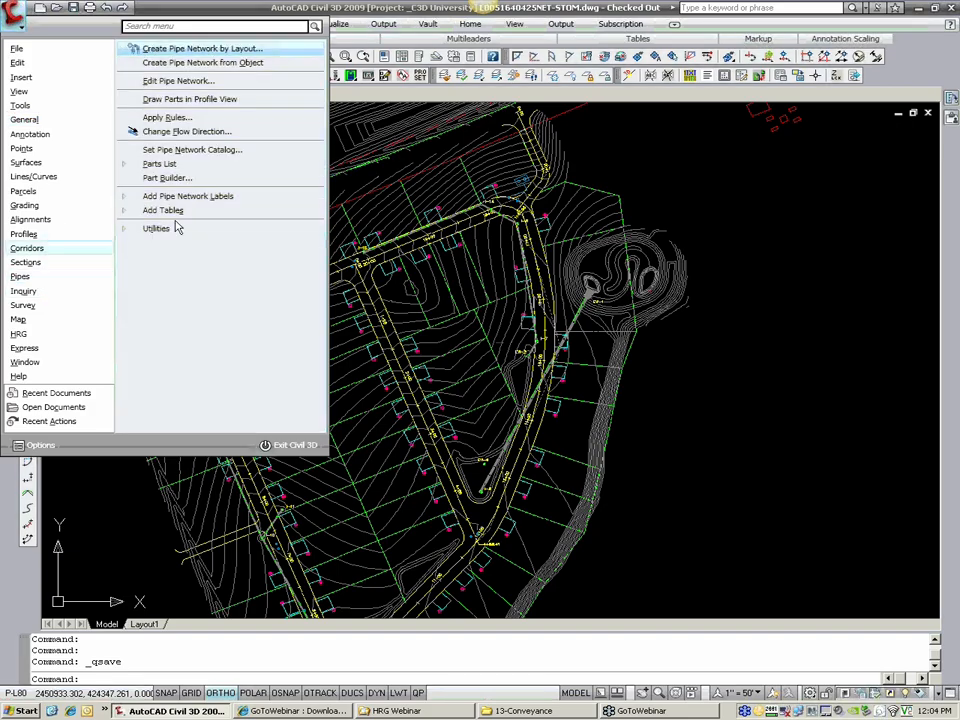
pyautogui.click(202, 50)
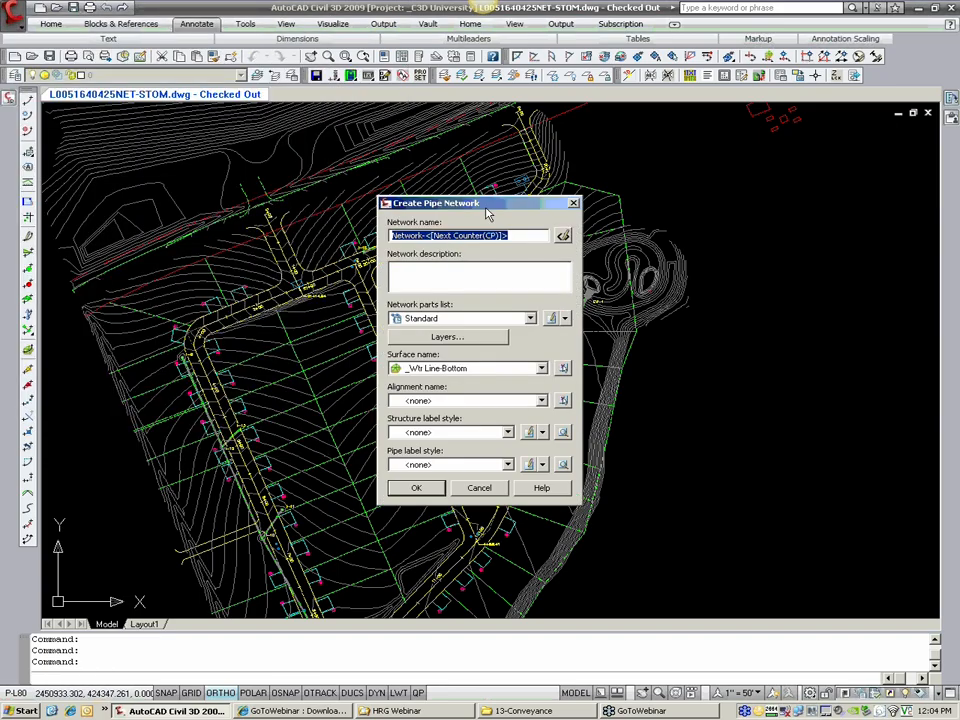
pyautogui.moveTo(488, 196); pyautogui.dragTo(557, 190)
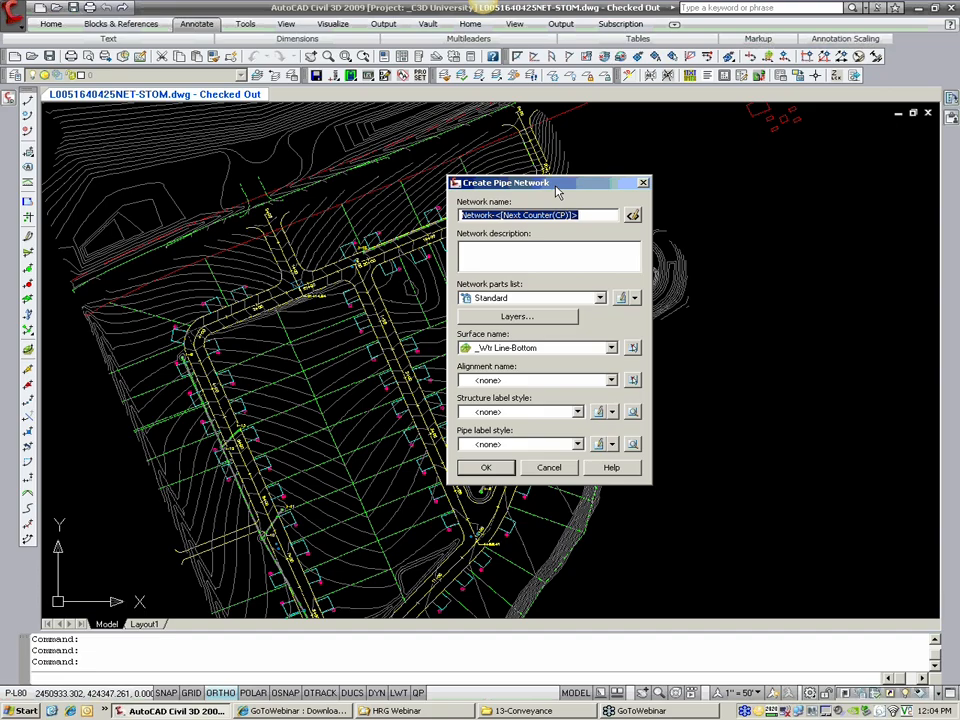
pyautogui.write('S')
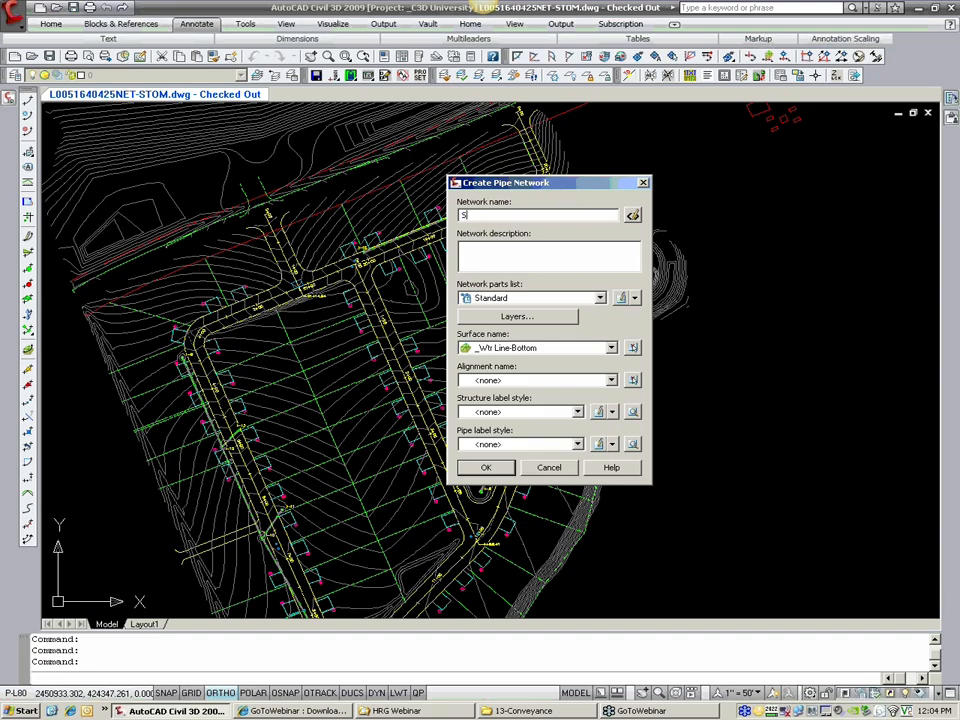
pyautogui.write('TORM')
pyautogui.write('-SITE')
# Step: Set the new network's parts list to HRG_STORM [PROP] and its reference surface to FG
pyautogui.click(570, 299)
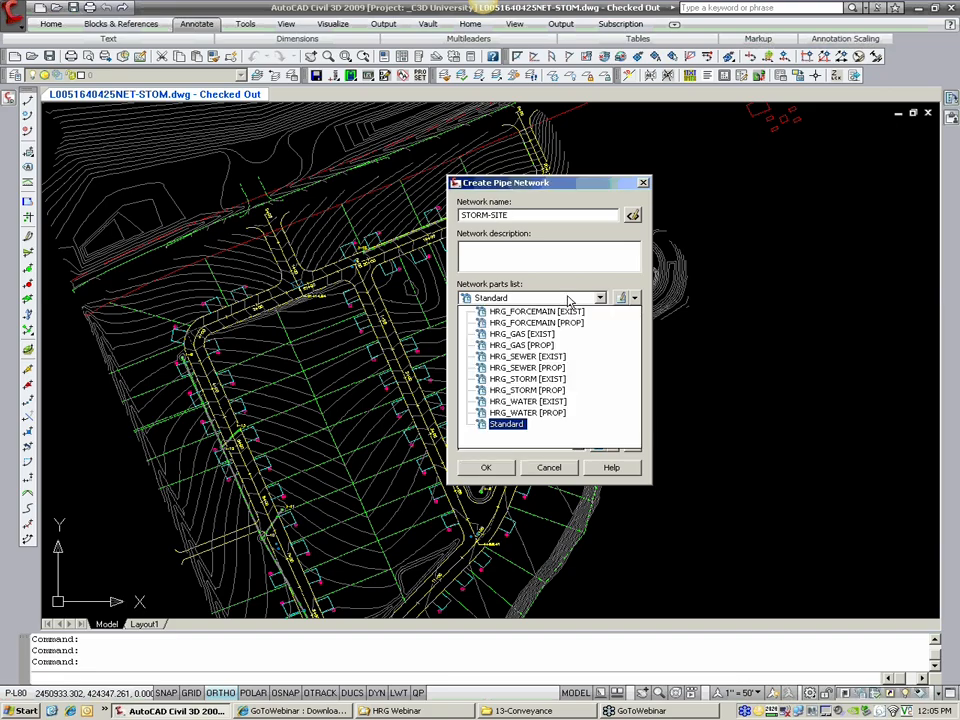
pyautogui.click(522, 247)
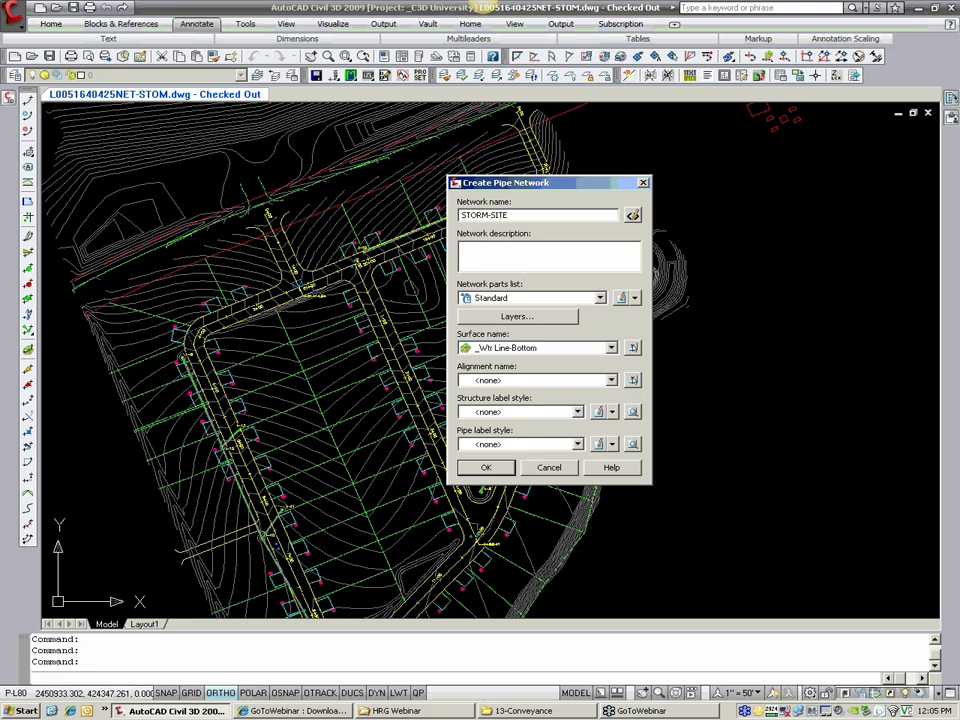
pyautogui.click(541, 298)
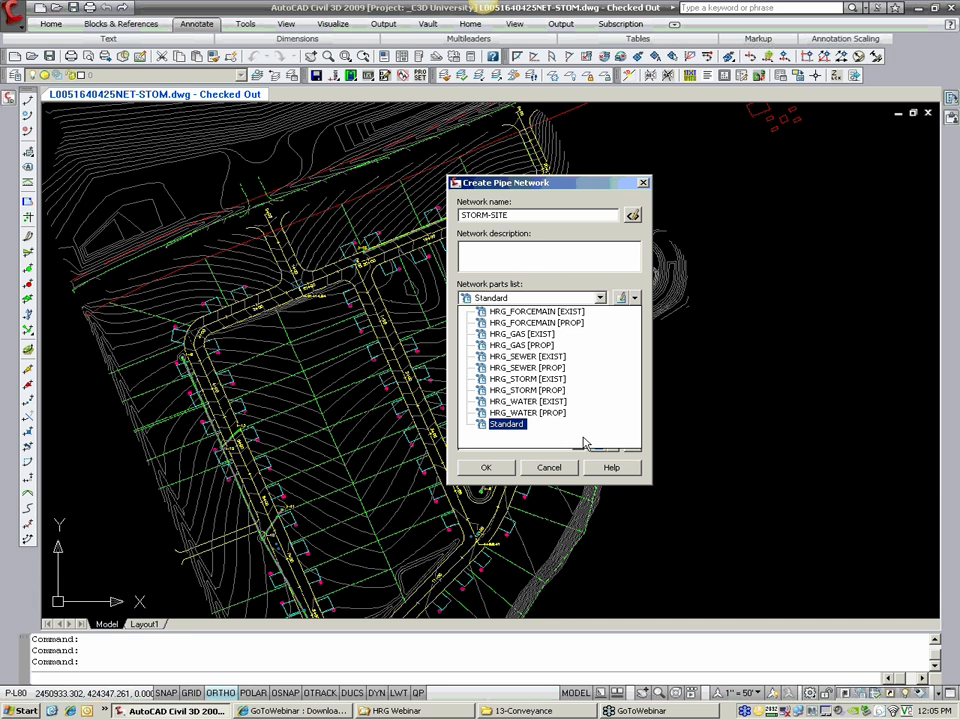
pyautogui.click(558, 395)
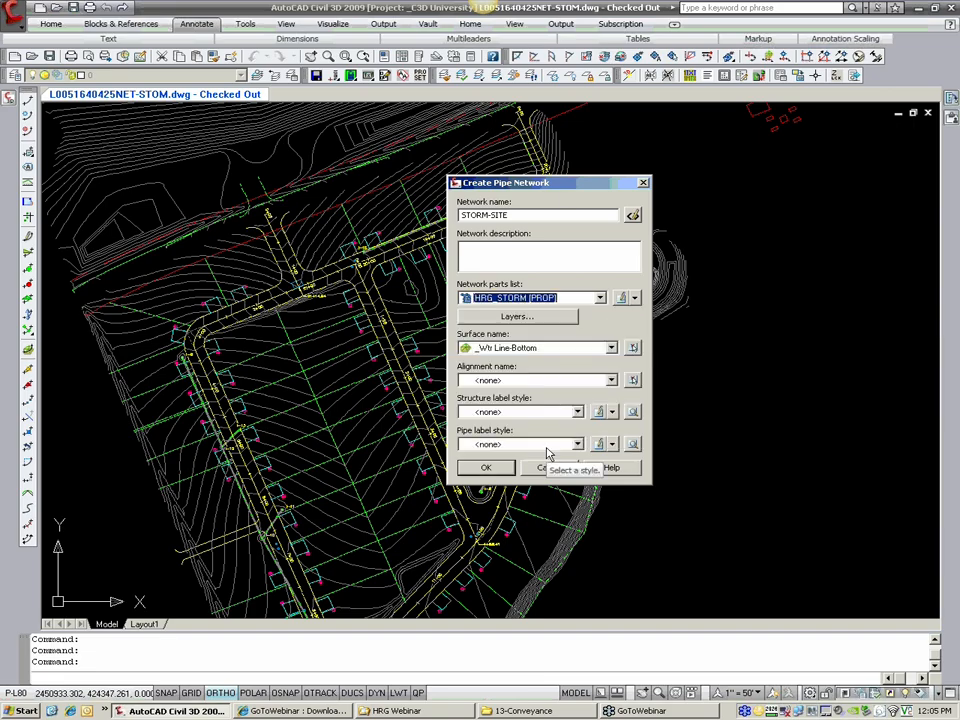
pyautogui.click(521, 348)
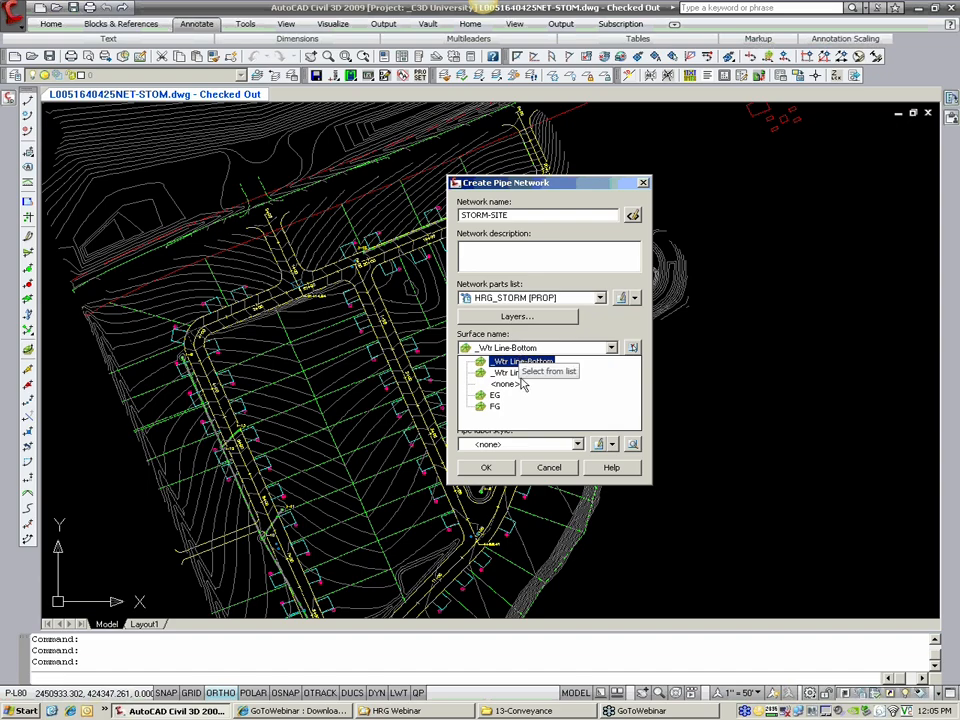
pyautogui.click(495, 406)
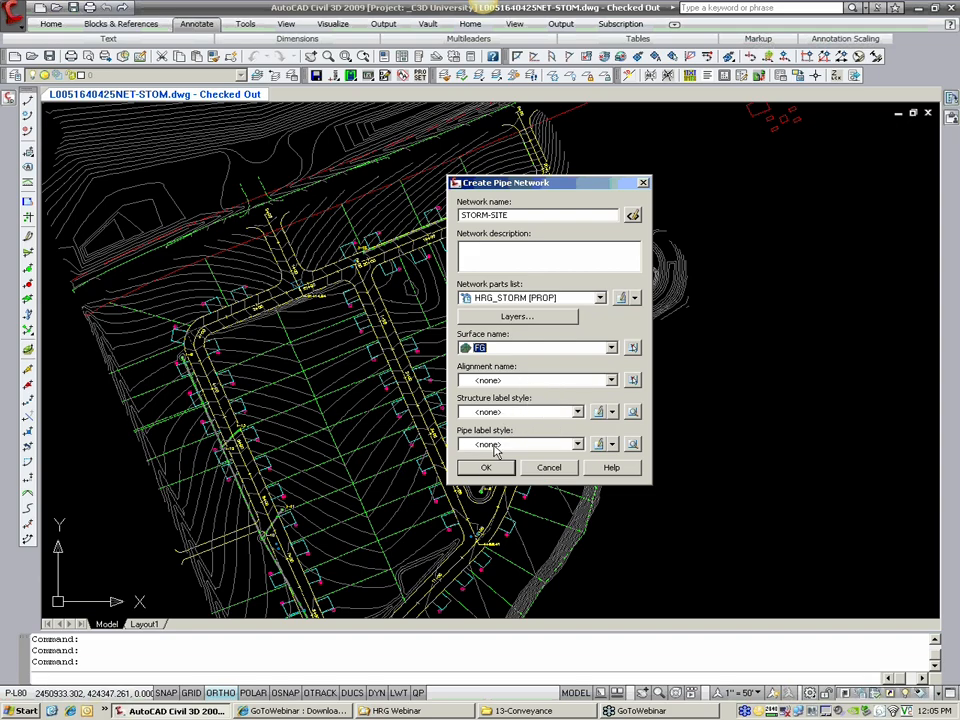
# Step: Create the network with alignment <none> and structure label style HRG_Storm Plan [PROP]
pyautogui.click(481, 381)
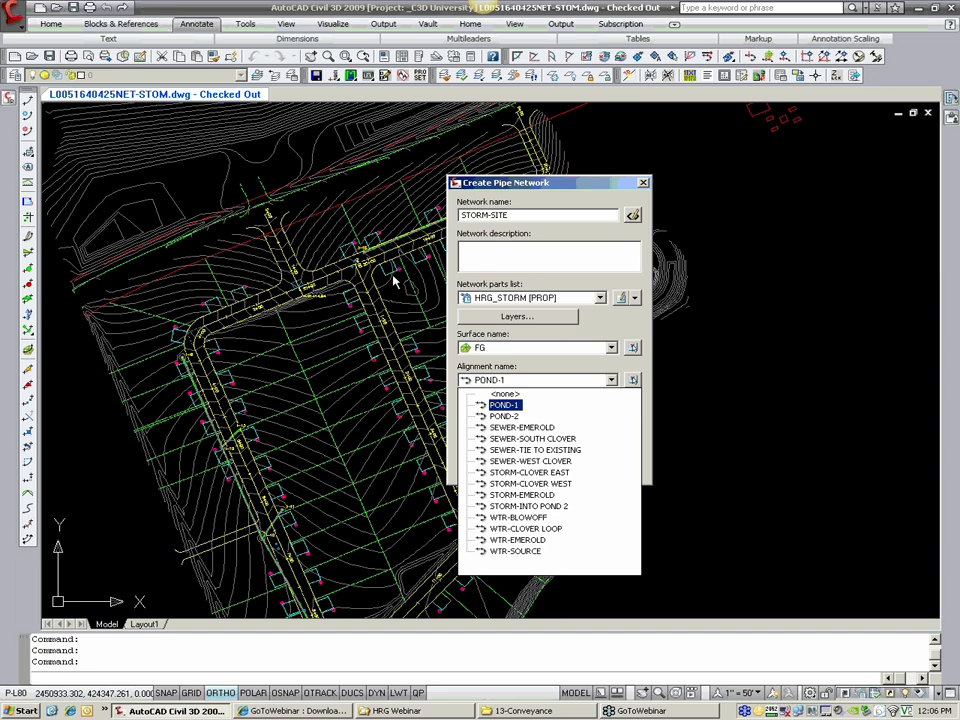
pyautogui.click(498, 396)
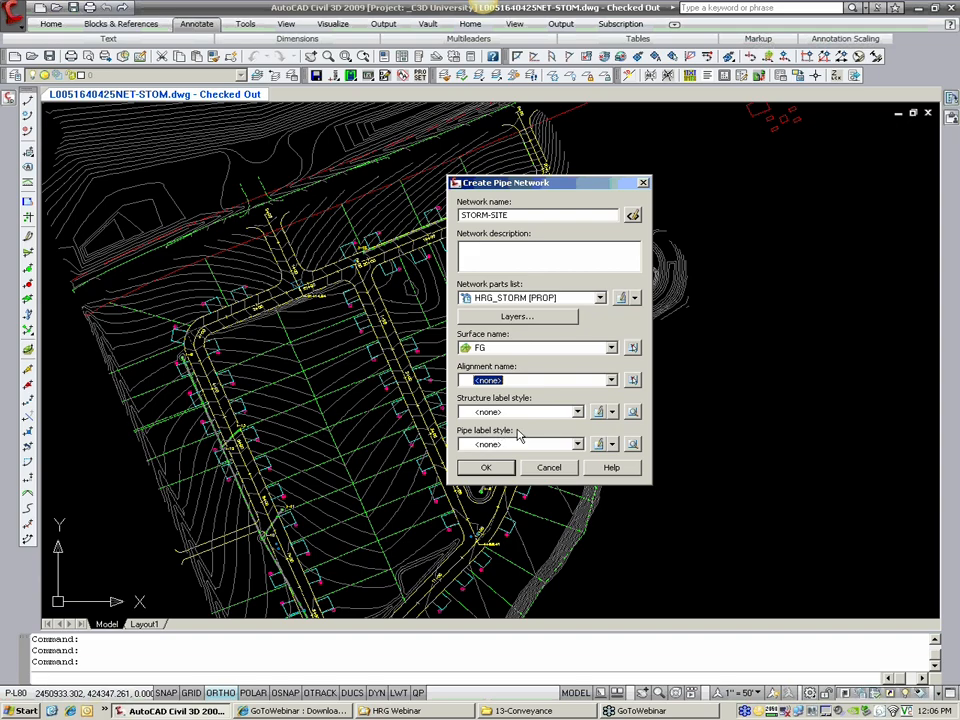
pyautogui.click(523, 414)
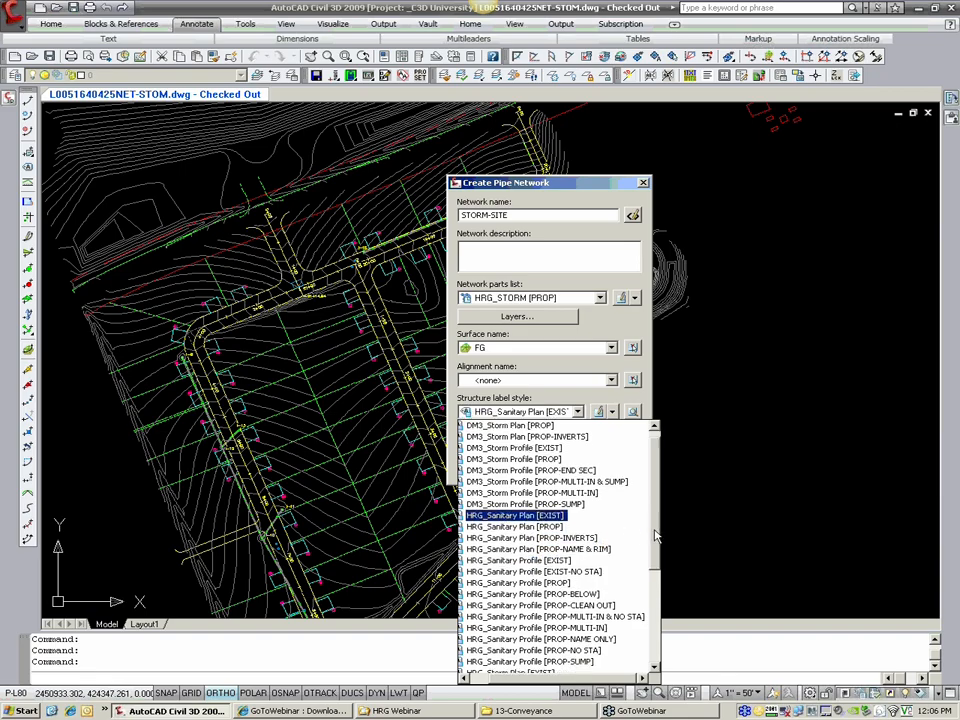
pyautogui.scroll(-5, 560, 530)
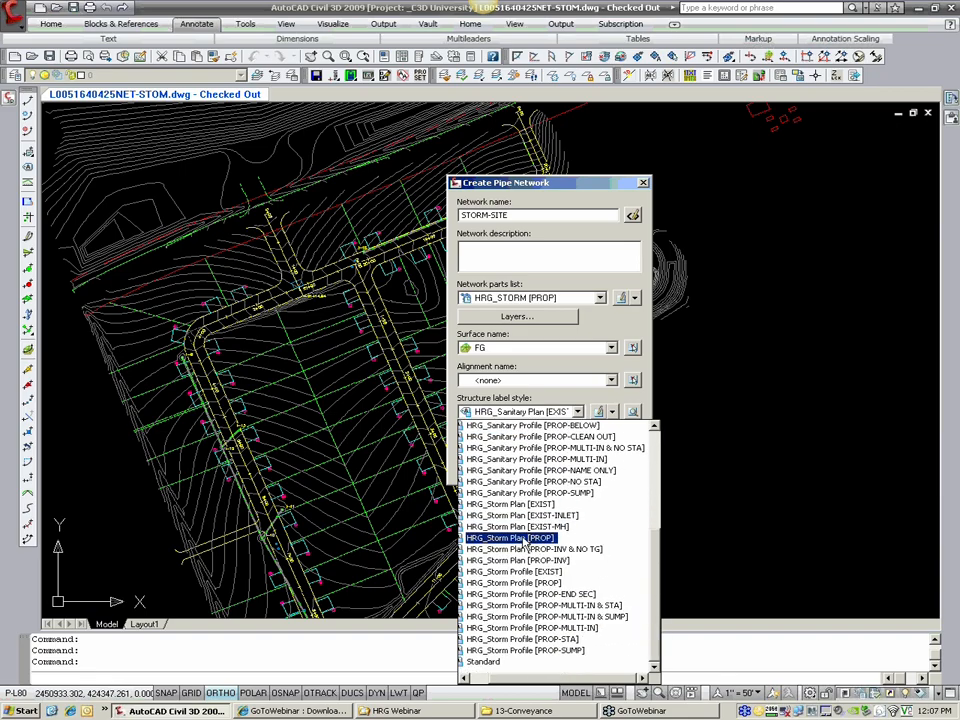
pyautogui.click(524, 543)
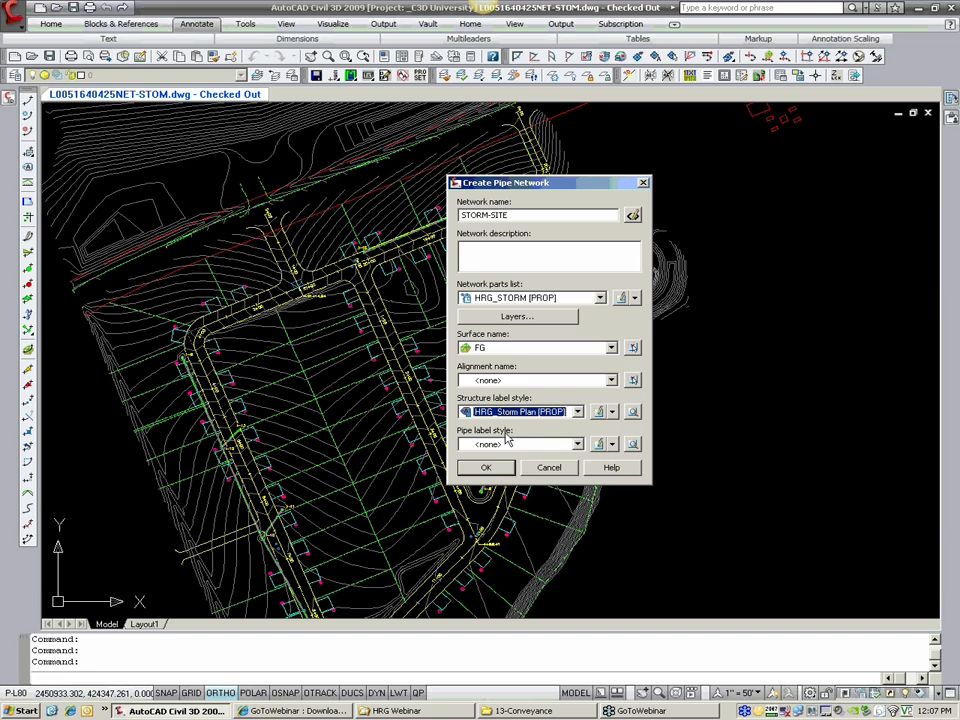
pyautogui.click(497, 471)
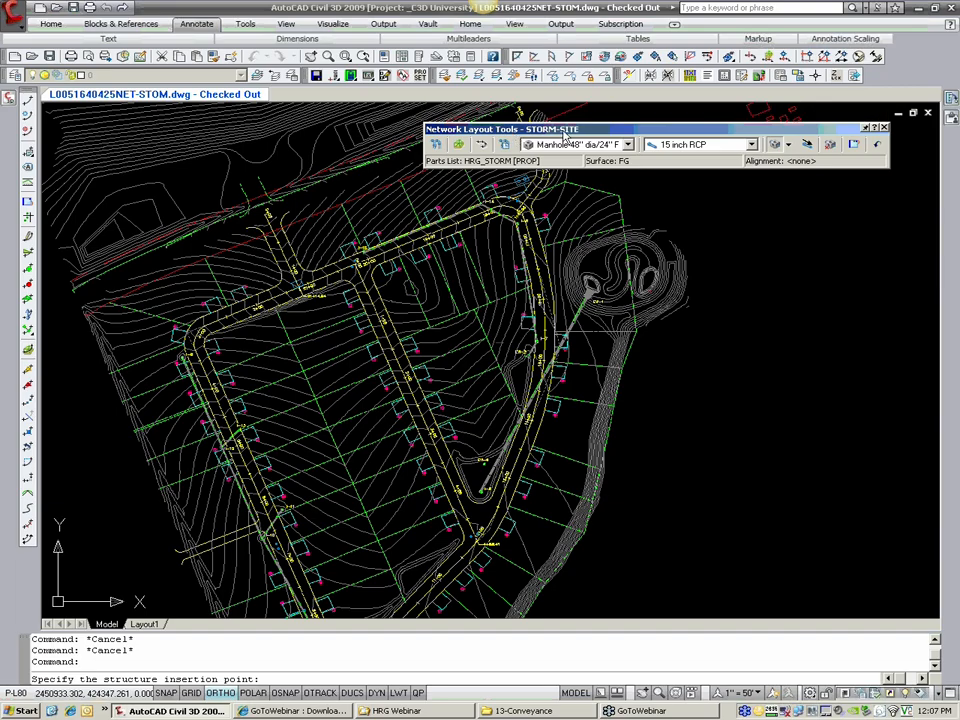
# Step: Open the pipe network properties and rename the network STORM-SITE2
pyautogui.click(435, 146)
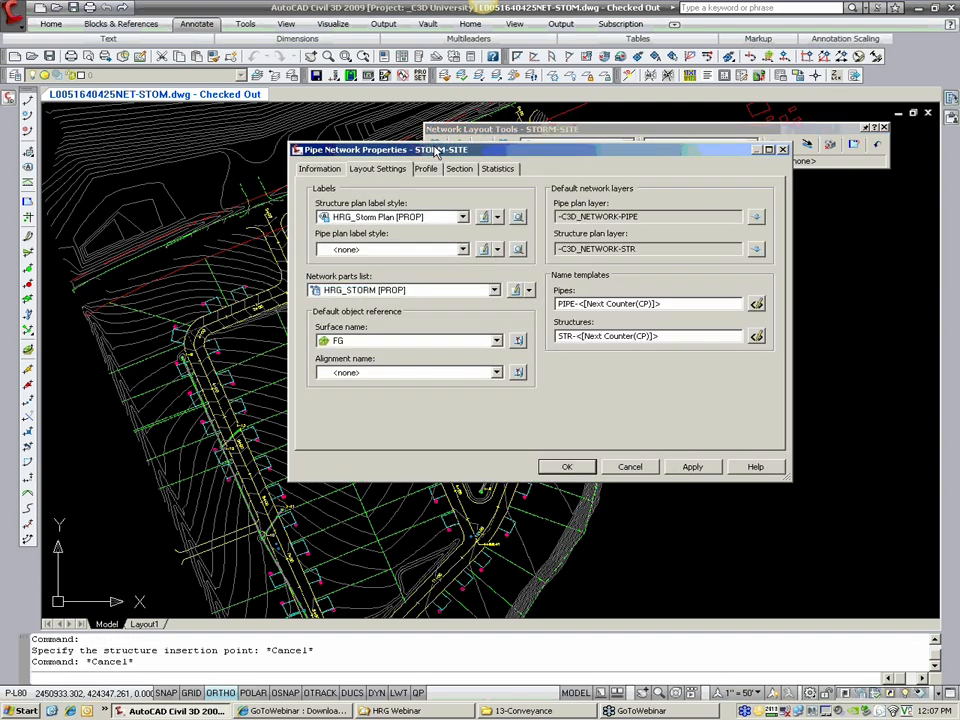
pyautogui.click(322, 169)
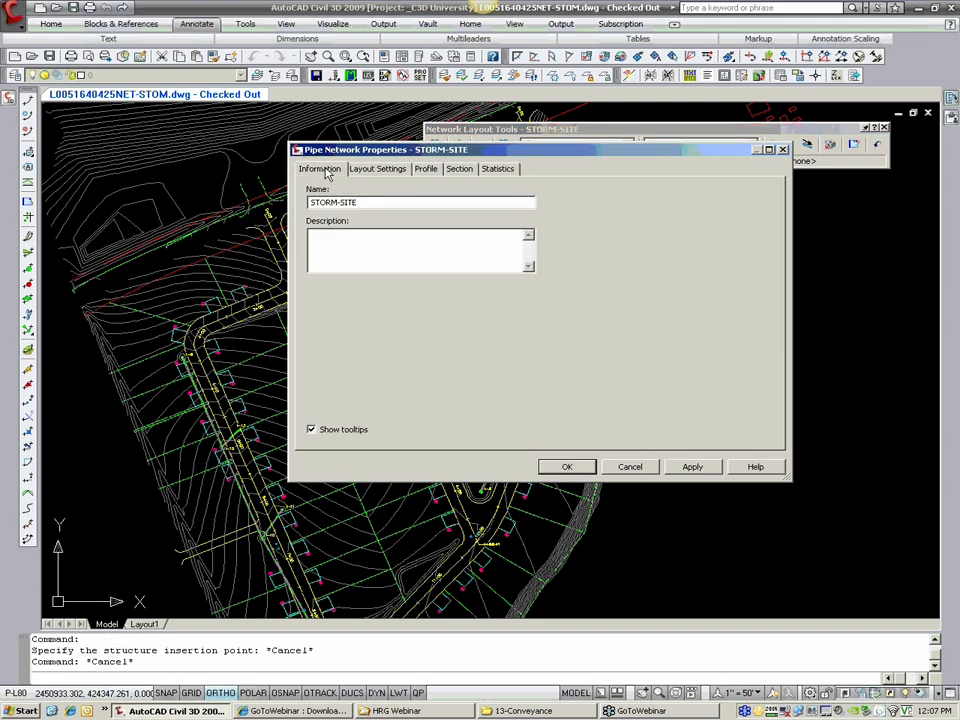
pyautogui.moveTo(420, 149); pyautogui.dragTo(430, 176)
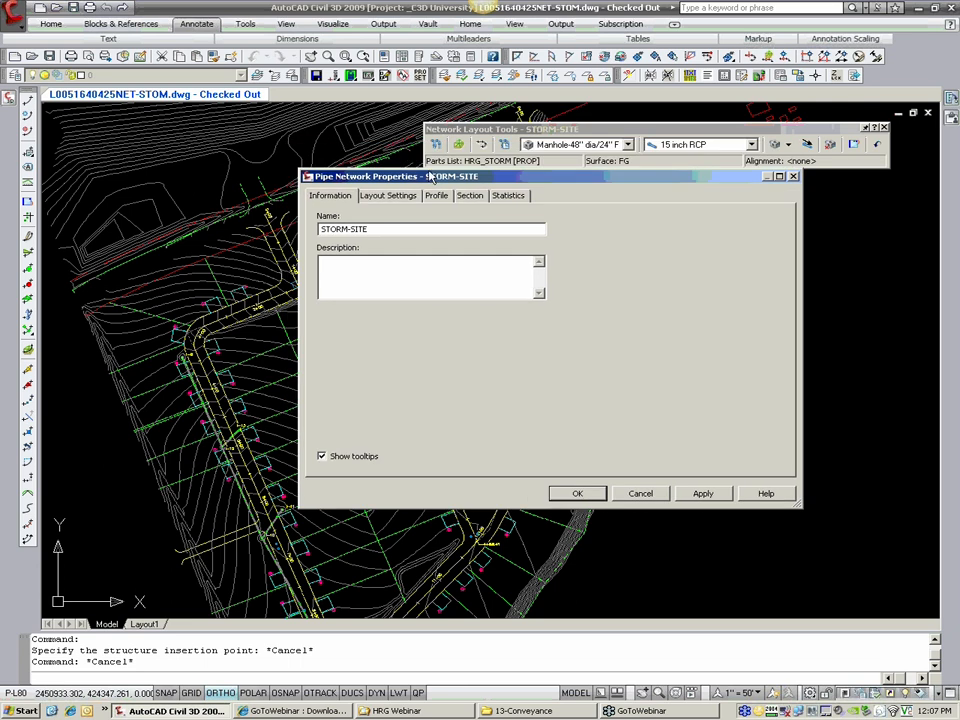
pyautogui.doubleClick(345, 229)
pyautogui.click(381, 232)
pyautogui.write('2')
# Step: Set the structure plan label style to <none> in the network's layout settings, keeping the HRG_STORM [PROP] parts list
pyautogui.click(393, 199)
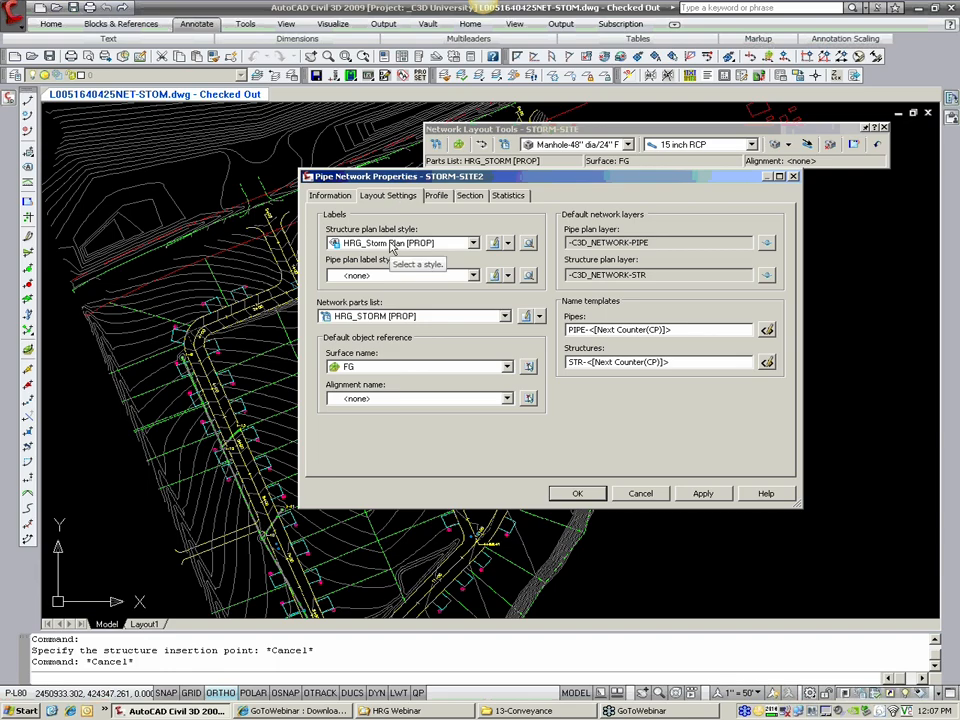
pyautogui.click(400, 244)
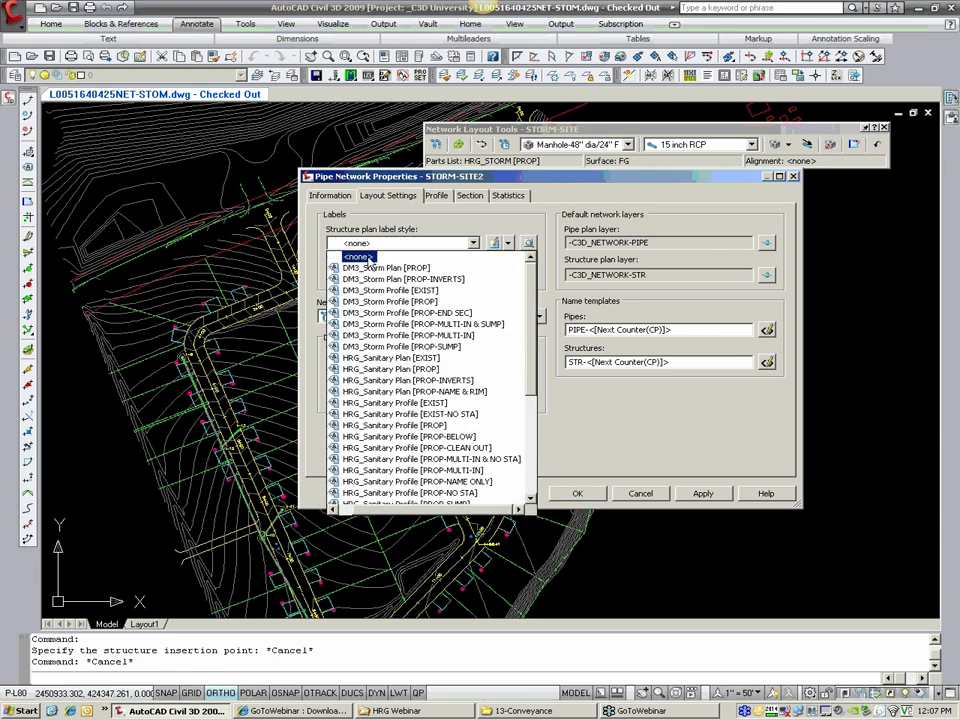
pyautogui.click(368, 257)
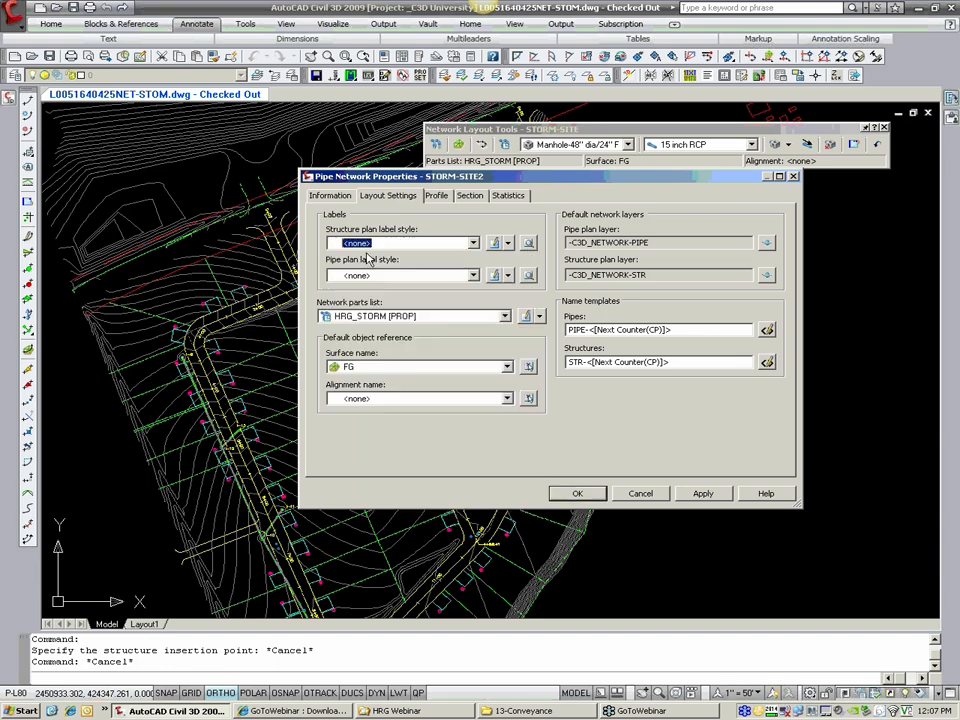
pyautogui.click(405, 316)
pyautogui.click(400, 316)
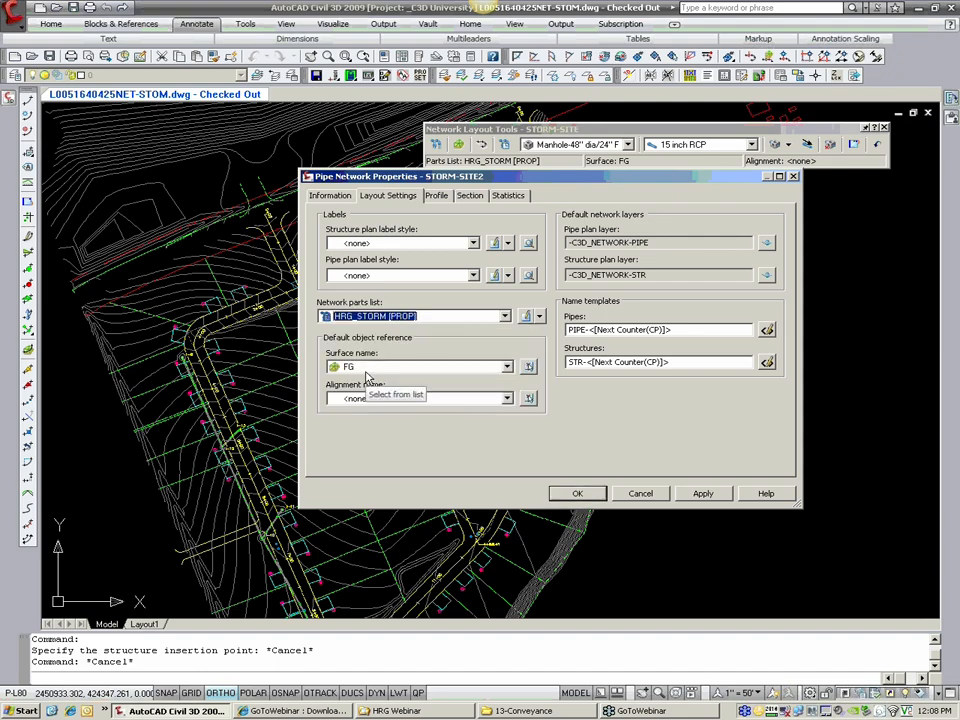
# Step: Replace the STR prefix in the structures name template with I, giving I-<[Next Counter(CP)]>
pyautogui.click(580, 362)
pyautogui.doubleClick(578, 362)
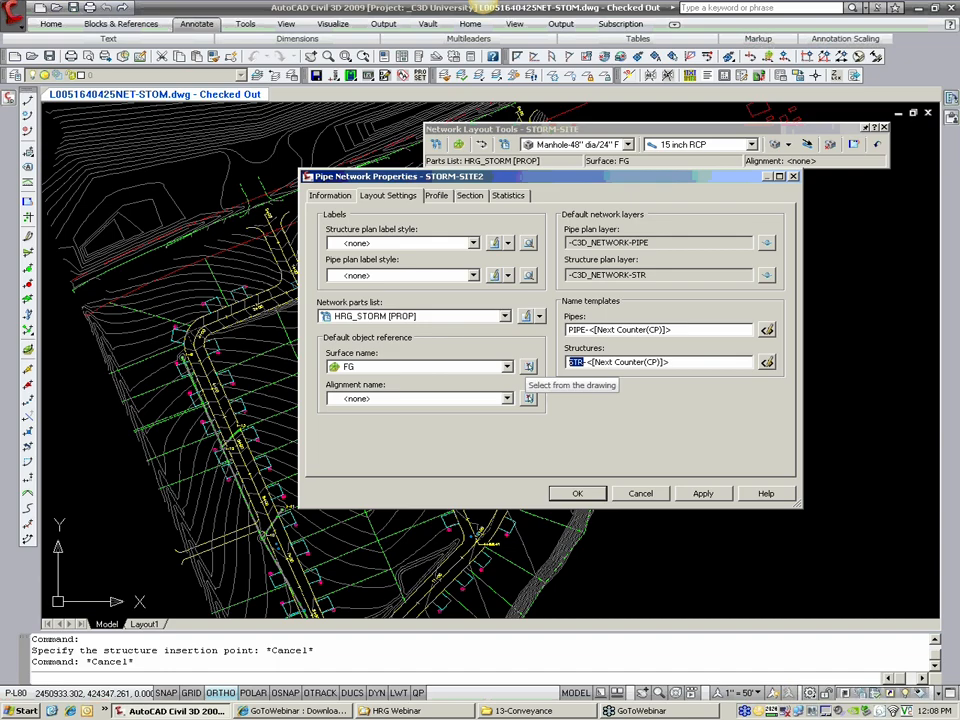
pyautogui.write('I')
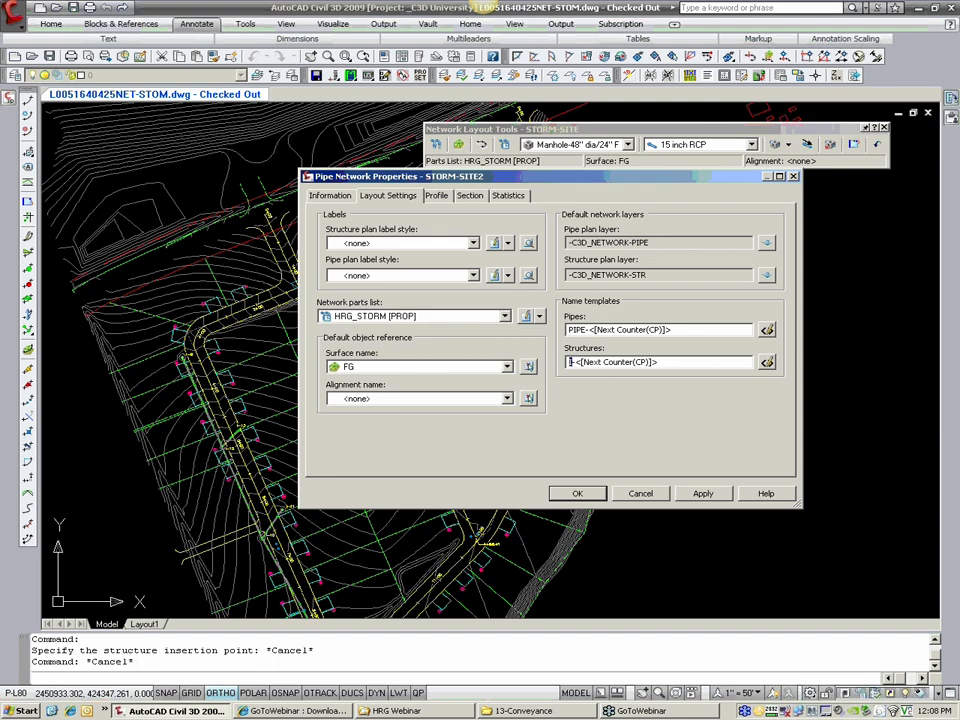
pyautogui.write('MH')
pyautogui.press('BackSpace')
pyautogui.press('BackSpace')
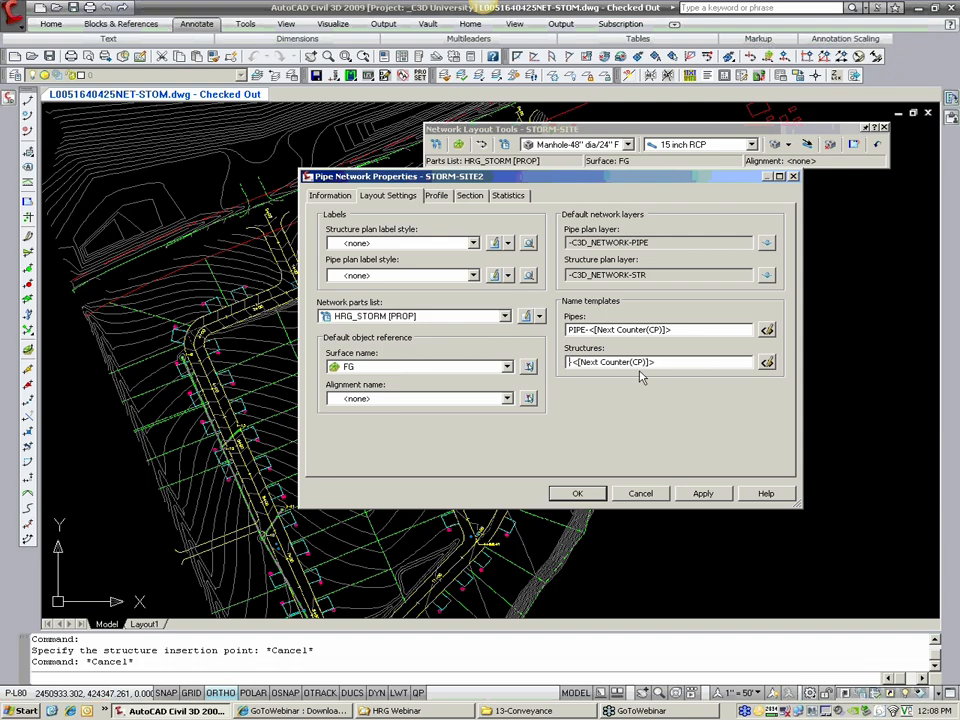
pyautogui.write('I')
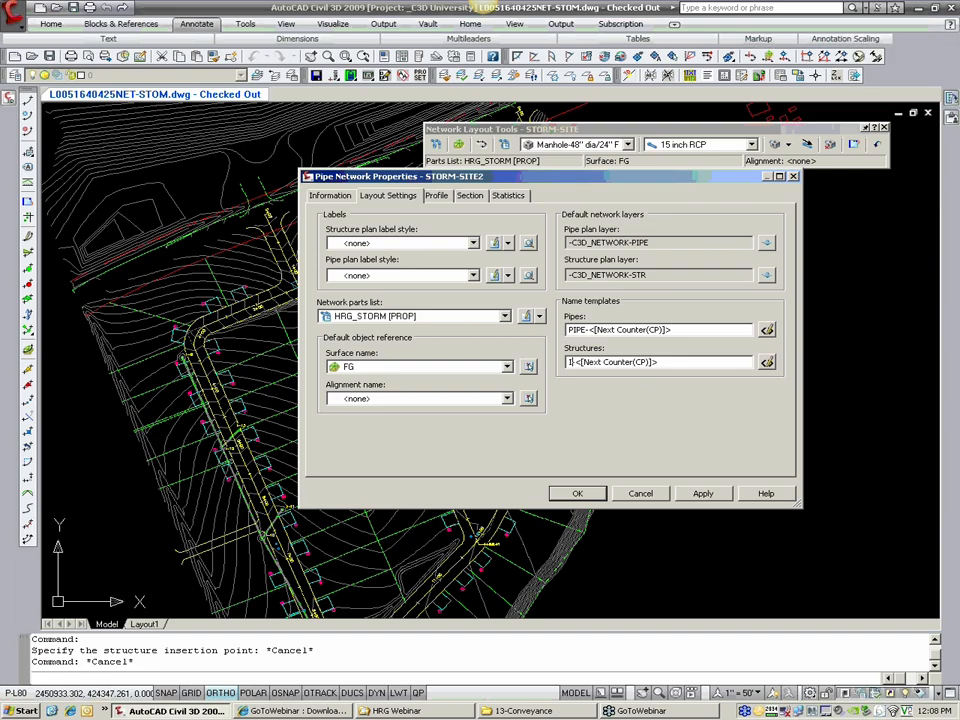
# Step: Set the structures name template to start at 1 with the 1, 2, 3... number style and the Network name property field
pyautogui.click(767, 363)
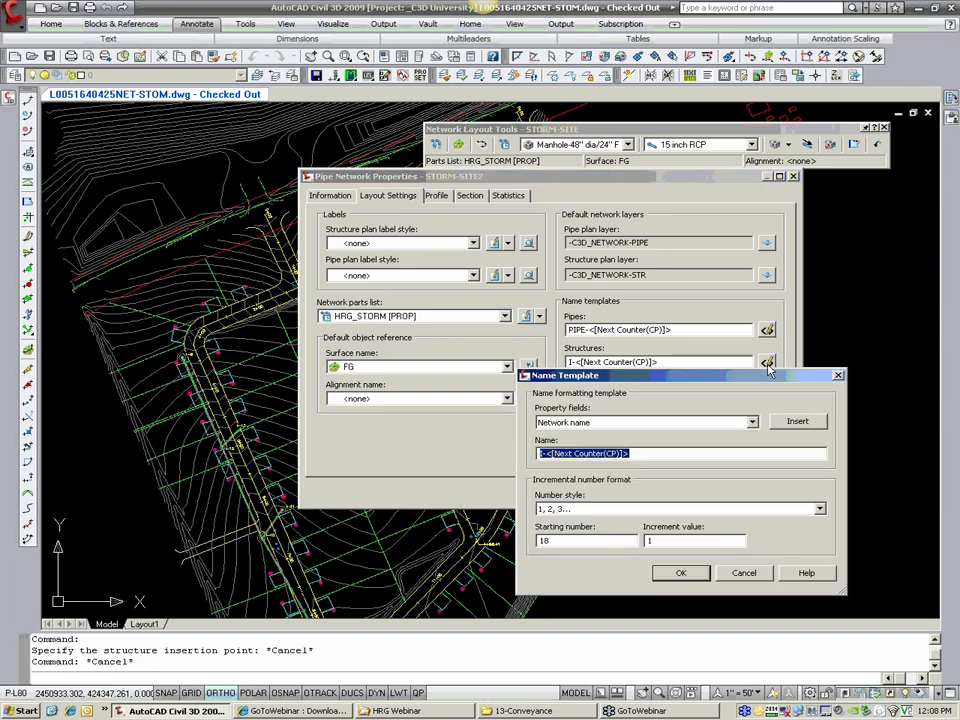
pyautogui.press('Tab')
pyautogui.press('Tab')
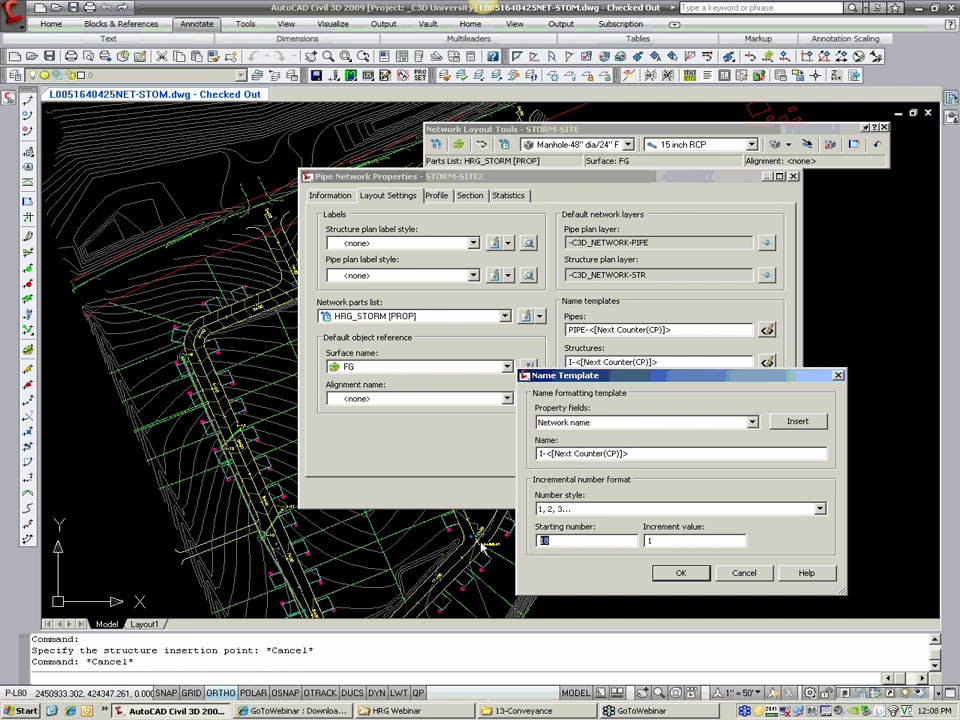
pyautogui.press('BackSpace')
pyautogui.write('1')
pyautogui.click(609, 510)
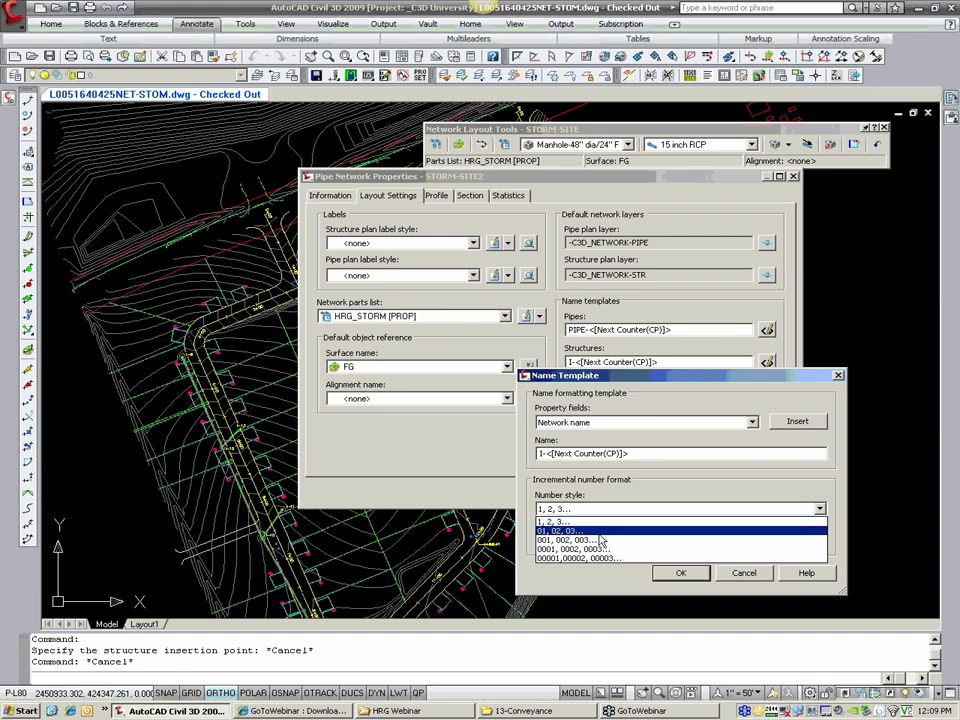
pyautogui.click(570, 521)
pyautogui.click(584, 423)
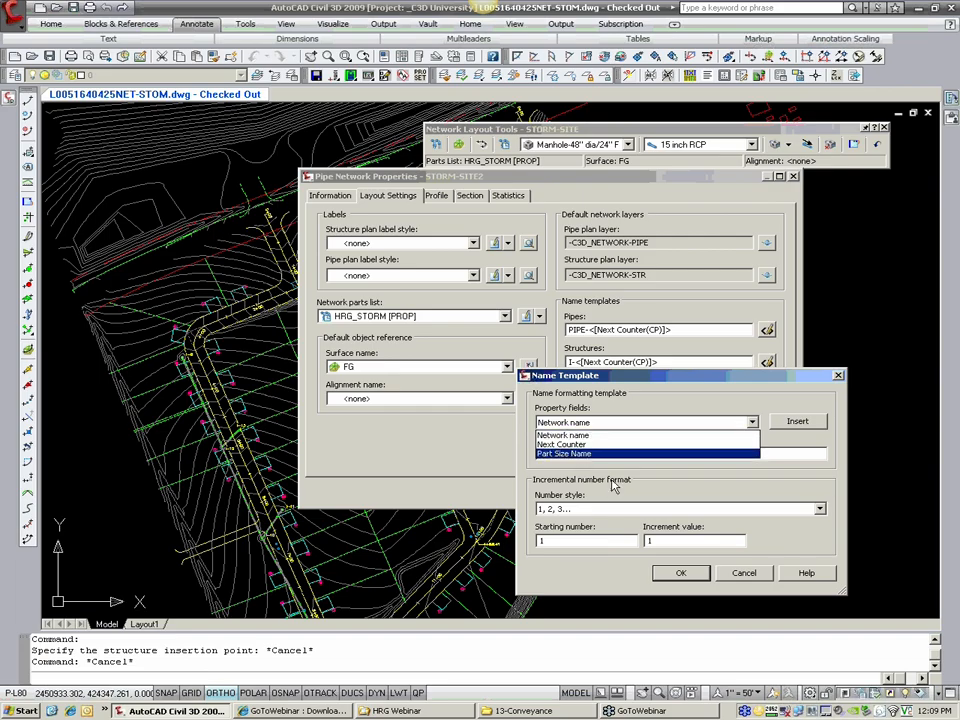
pyautogui.click(588, 436)
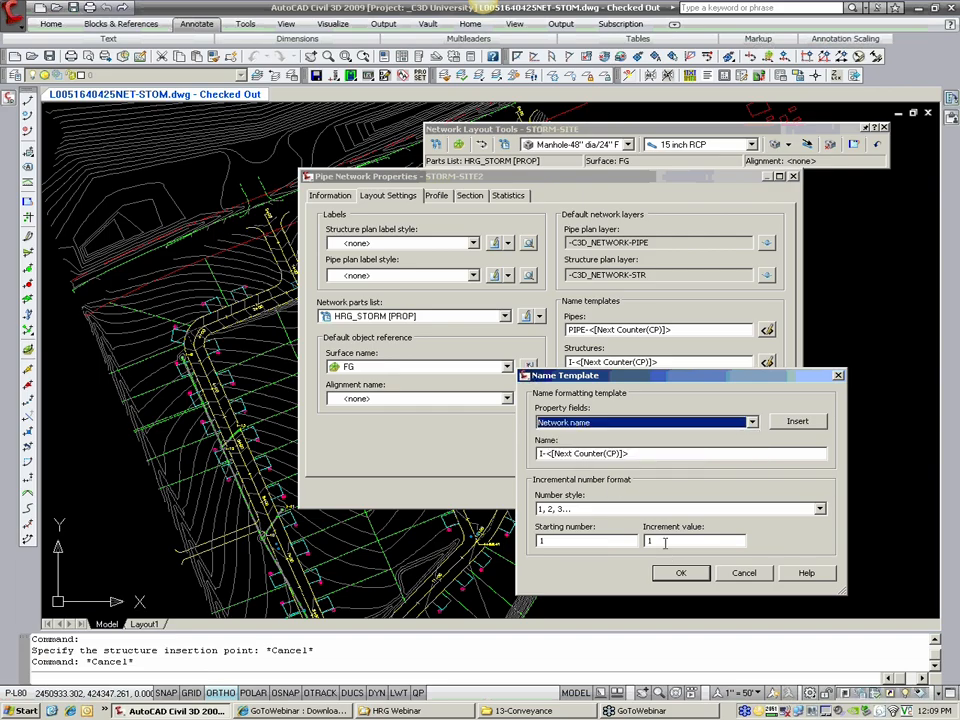
# Step: Try a starting number of 2 and an increment value of 2 in the structures name template
pyautogui.moveTo(664, 542); pyautogui.dragTo(641, 549)
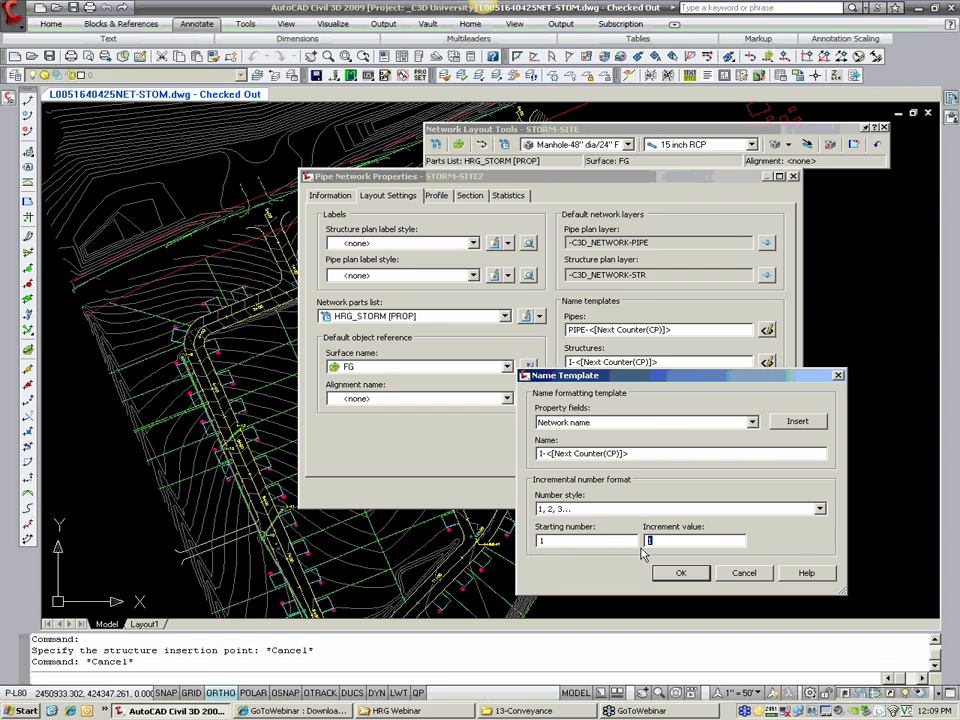
pyautogui.hotkey('shift', 'Tab')
pyautogui.write('2')
pyautogui.press('Tab')
pyautogui.write('2')
# Step: Set both the increment value and the starting number to 1 and accept the structures name template
pyautogui.doubleClick(702, 540)
pyautogui.write('1')
pyautogui.doubleClick(575, 540)
pyautogui.write('1')
pyautogui.click(660, 574)
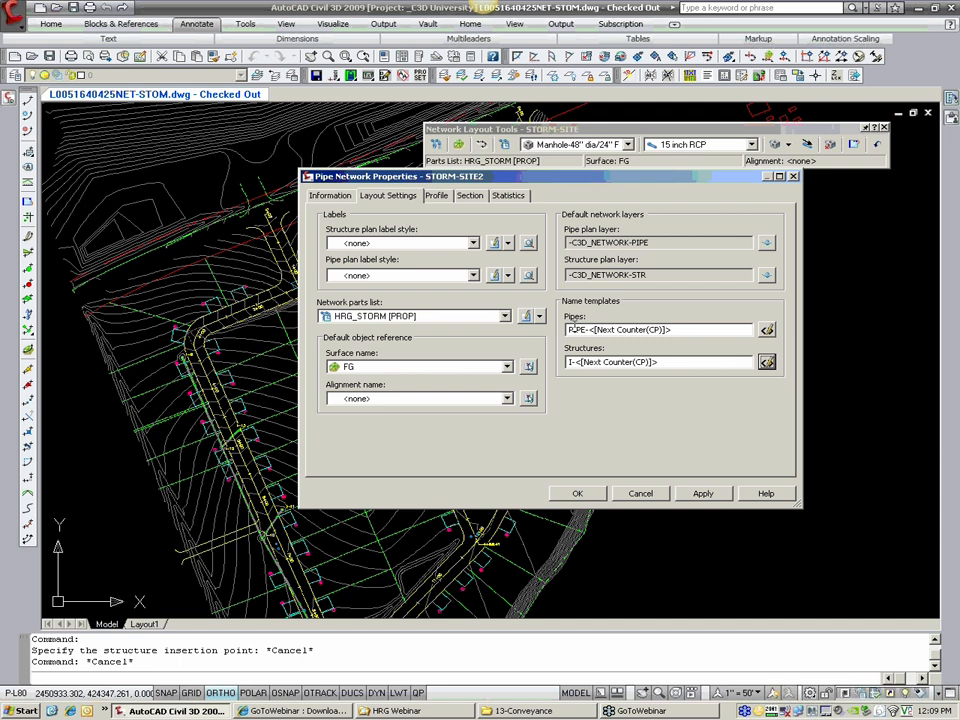
# Step: Review the network's profile, section and statistics settings, including its surface references, and accept the pipe network properties
pyautogui.click(436, 198)
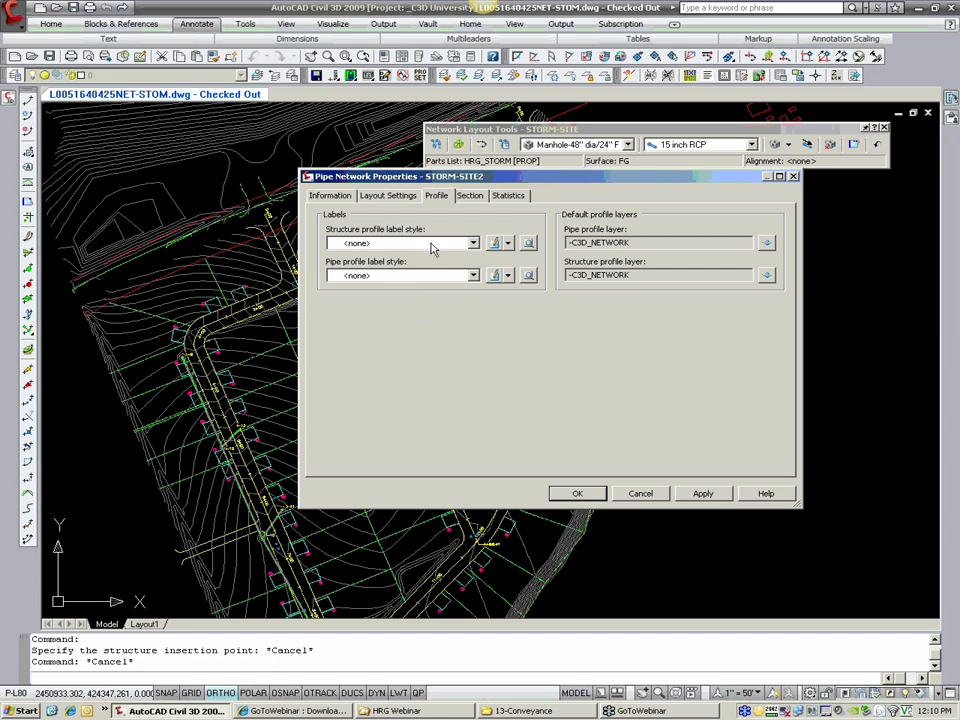
pyautogui.click(474, 199)
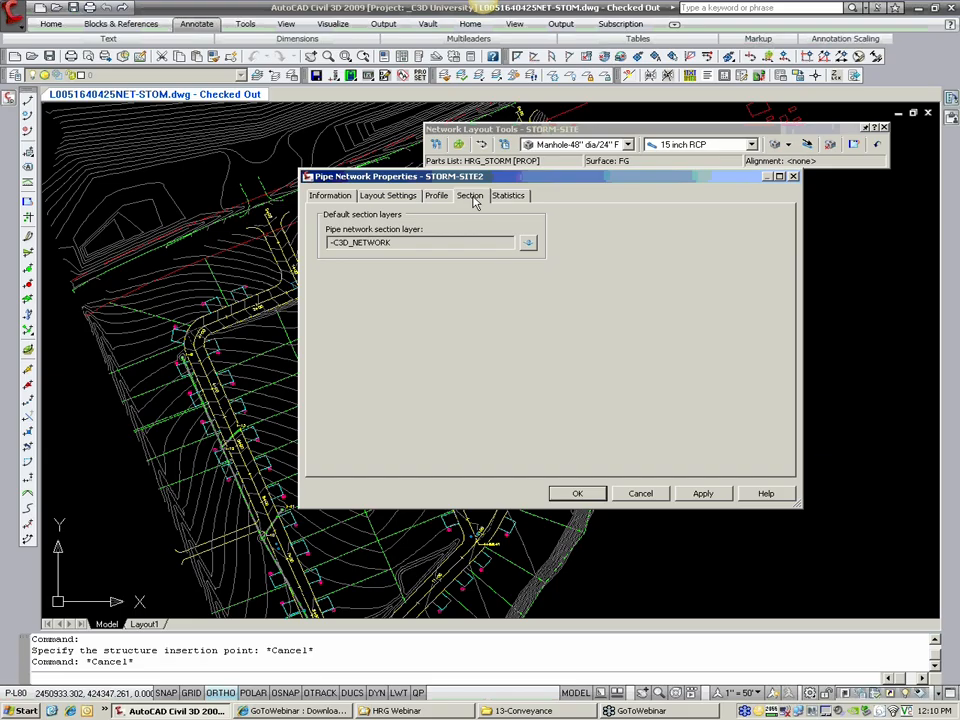
pyautogui.click(509, 197)
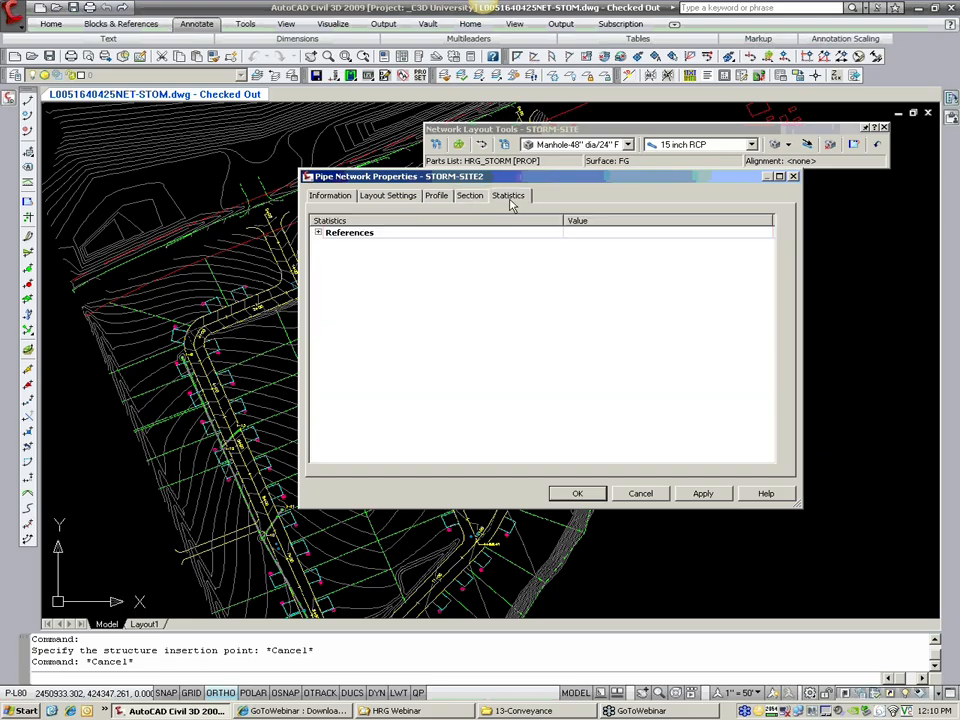
pyautogui.click(318, 233)
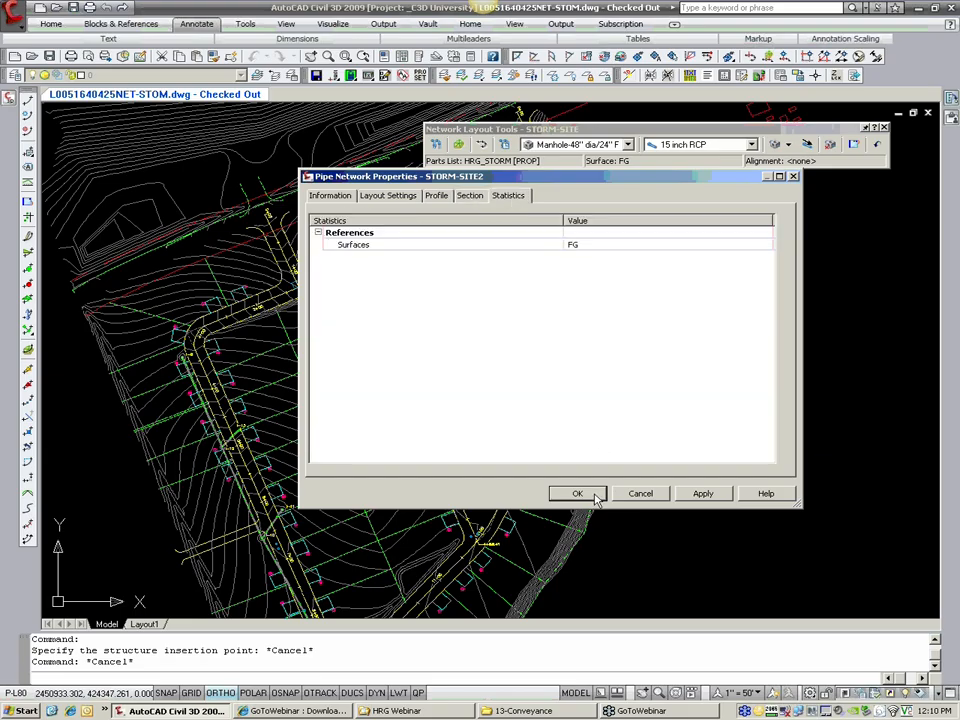
pyautogui.click(595, 496)
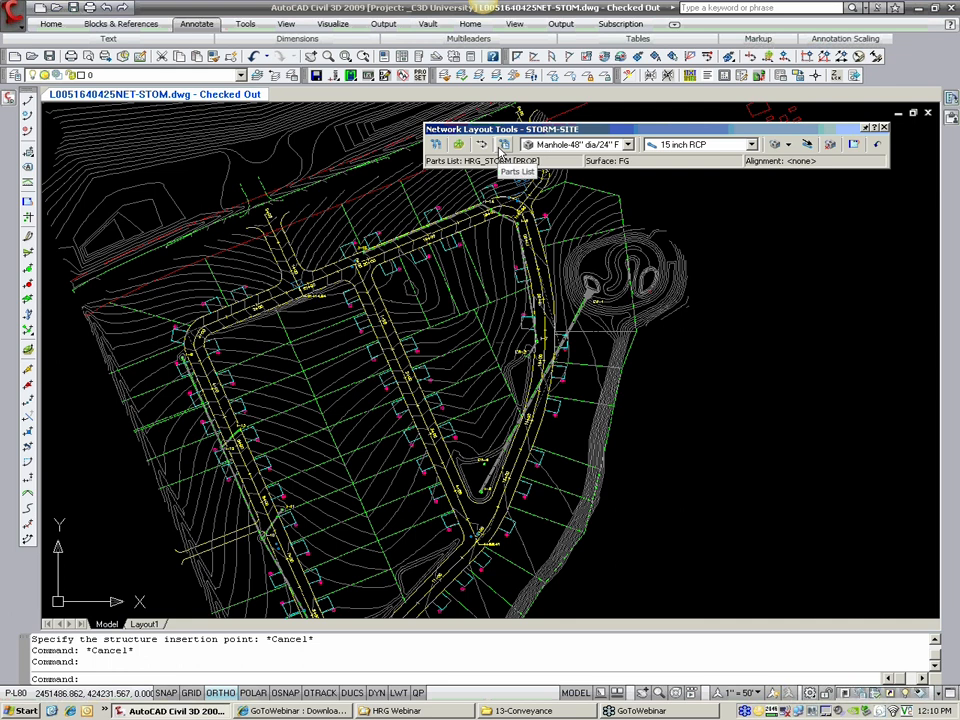
# Step: Switch the network's parts list to HRG_STORM [EXIST]
pyautogui.click(503, 147)
pyautogui.click(470, 241)
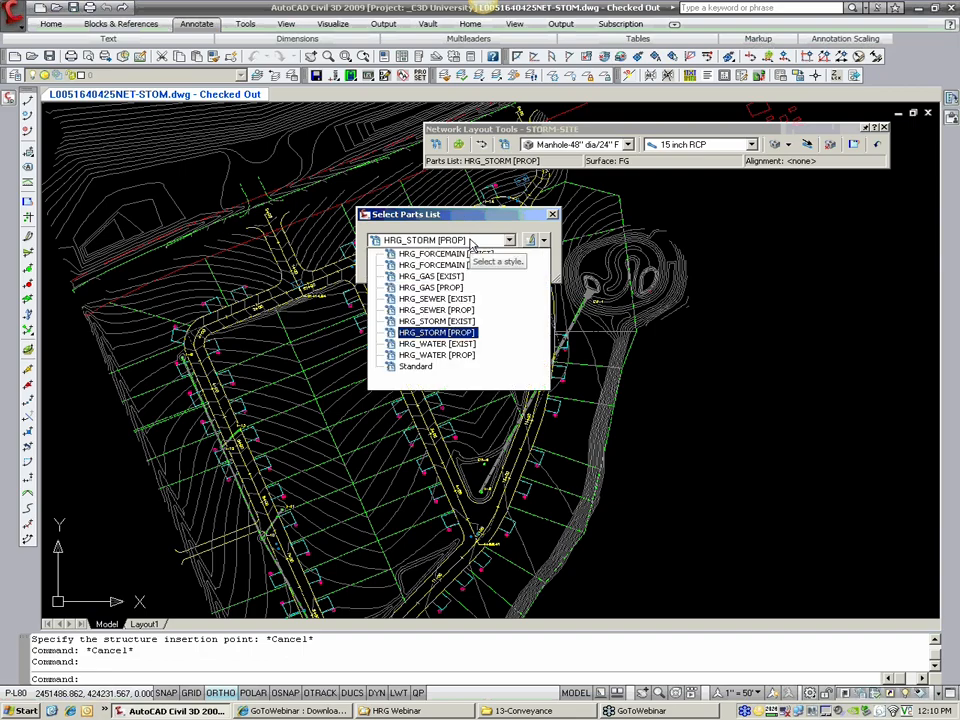
pyautogui.click(437, 321)
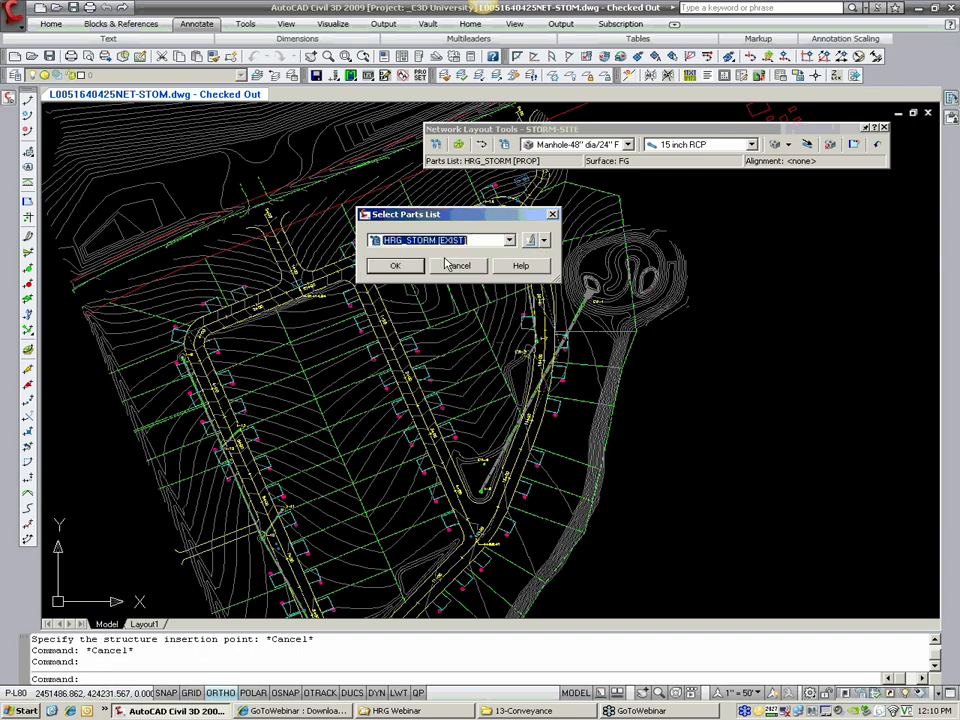
pyautogui.click(410, 270)
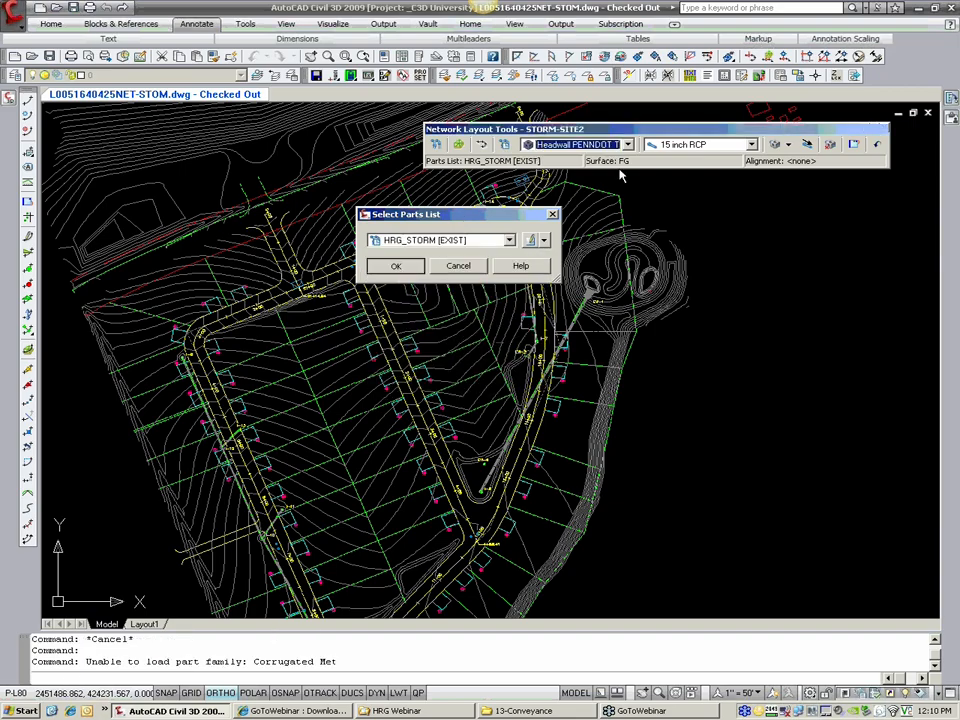
# Step: Set the network's parts list to HRG_STORM [PROP]
pyautogui.click(504, 144)
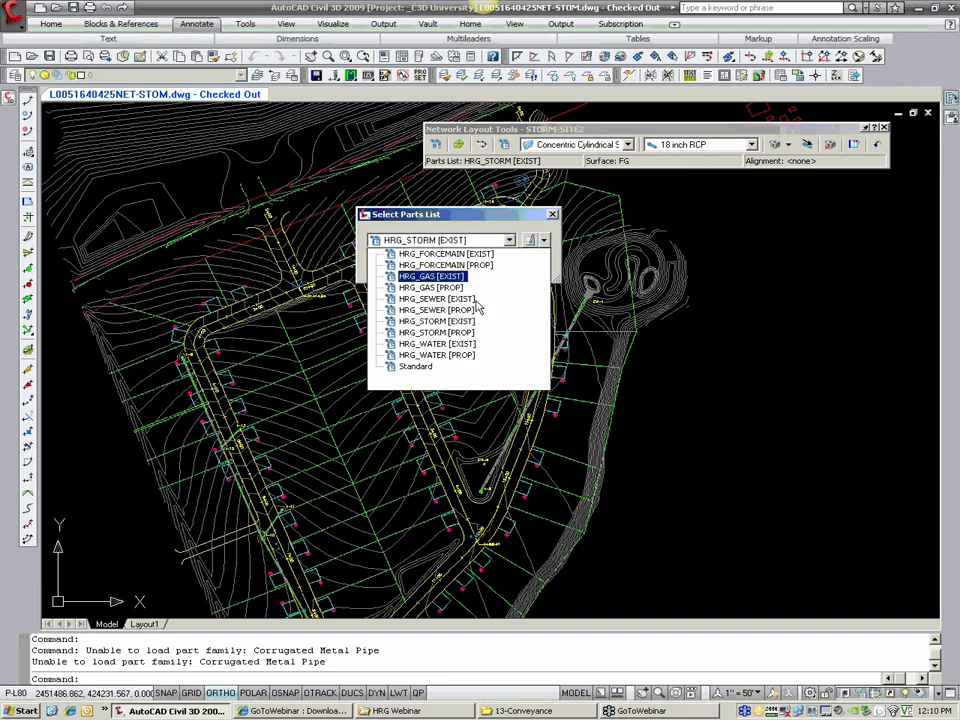
pyautogui.click(418, 360)
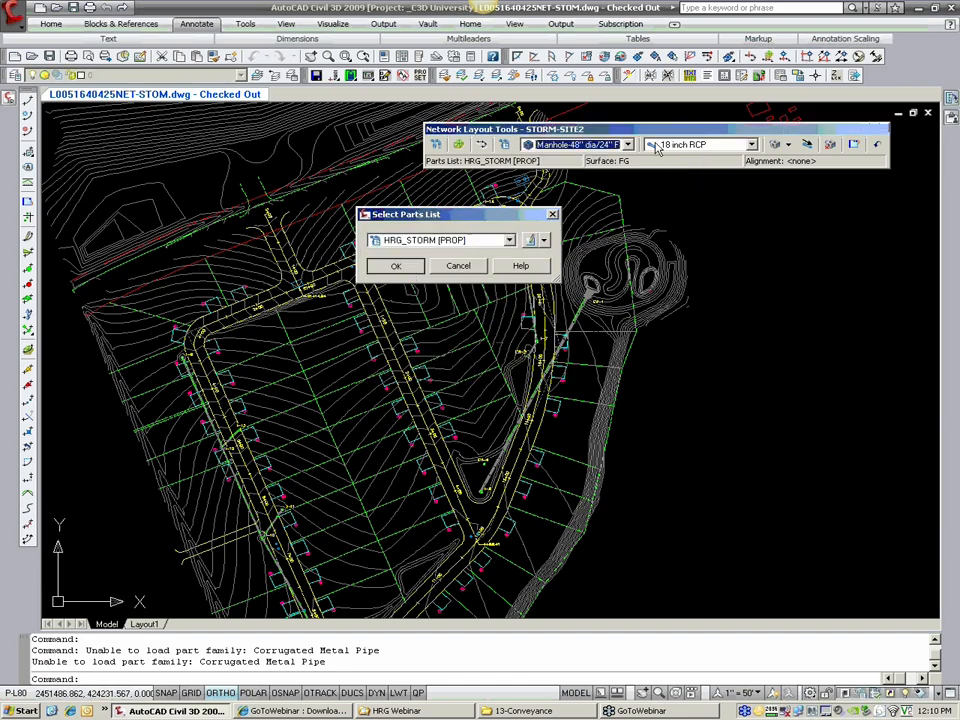
pyautogui.click(407, 270)
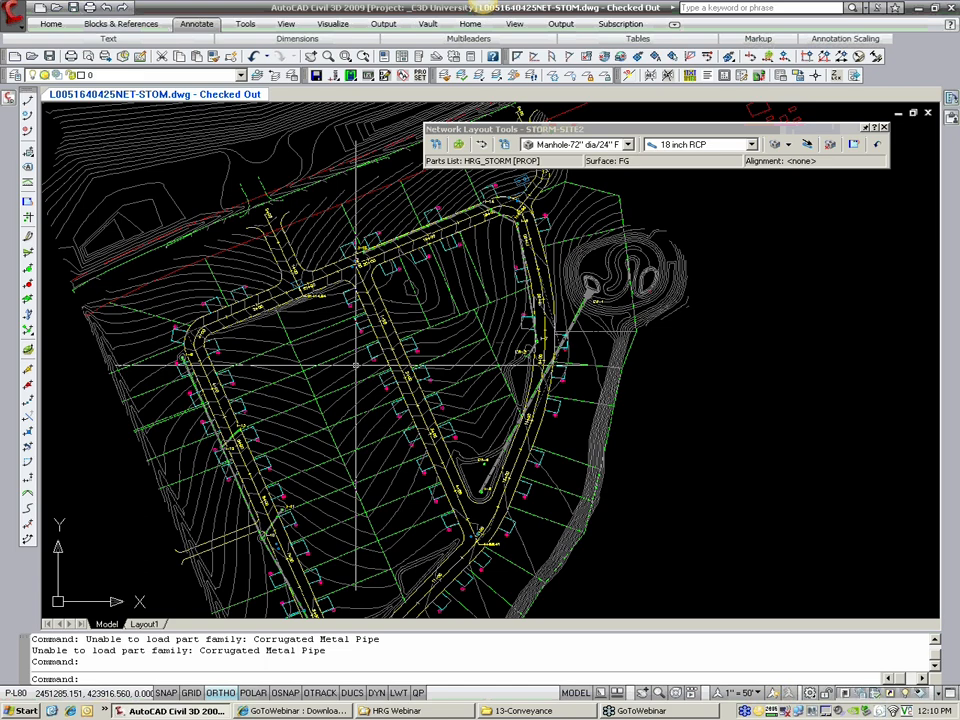
# Step: Choose the Nyloplas 24" Basin w/ 2x3 Top from Cylindrical Structure Slab Top Circular Frame as the structure to place
pyautogui.click(628, 145)
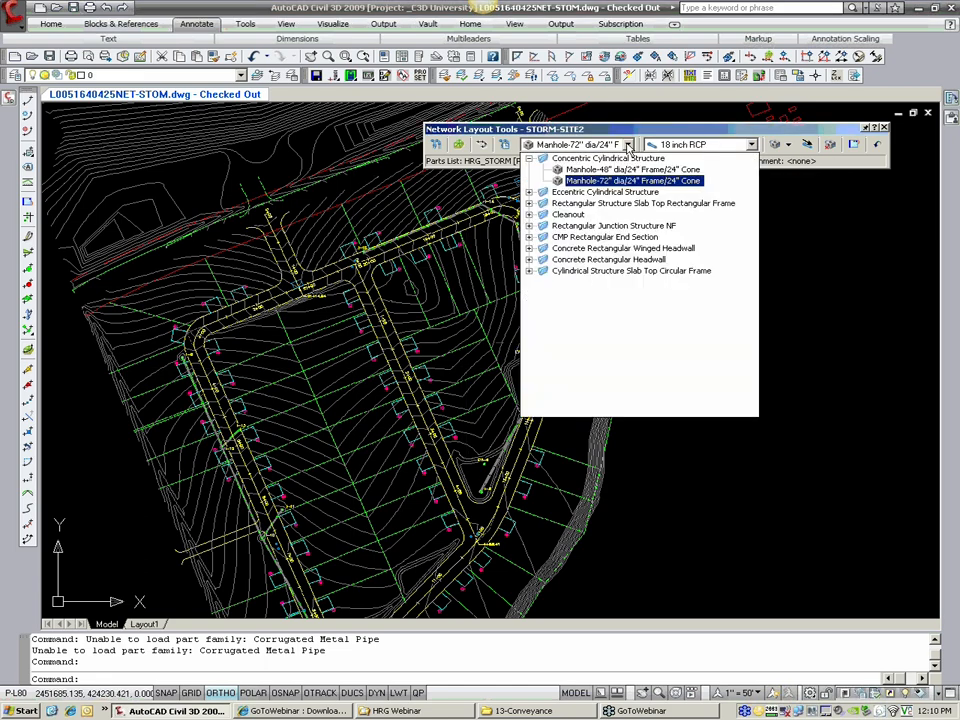
pyautogui.moveTo(638, 131); pyautogui.dragTo(643, 120)
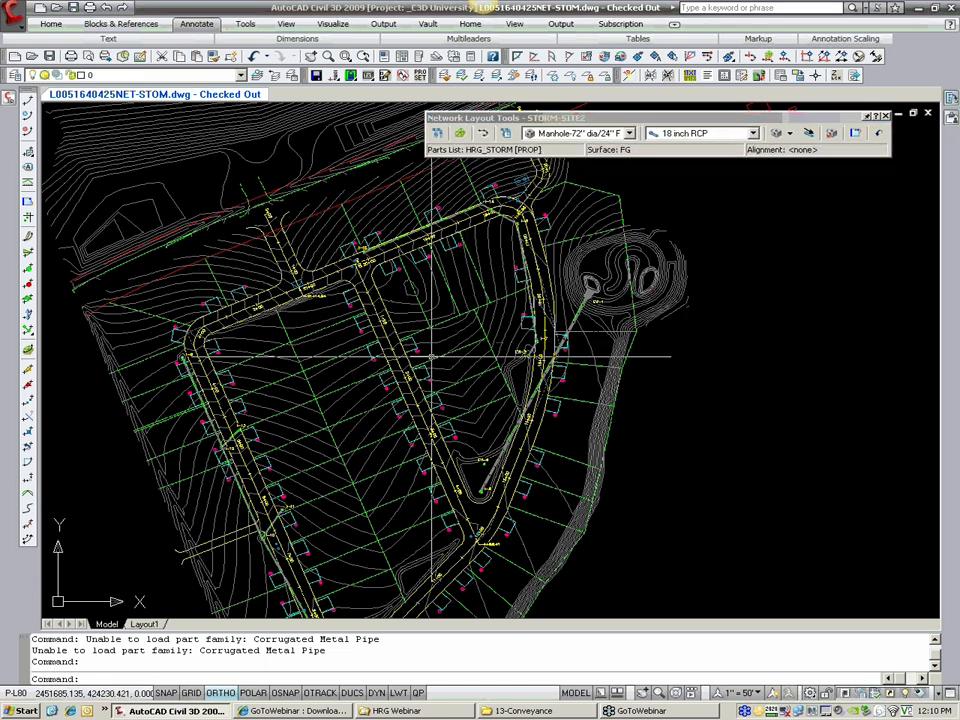
pyautogui.click(789, 134)
pyautogui.click(630, 134)
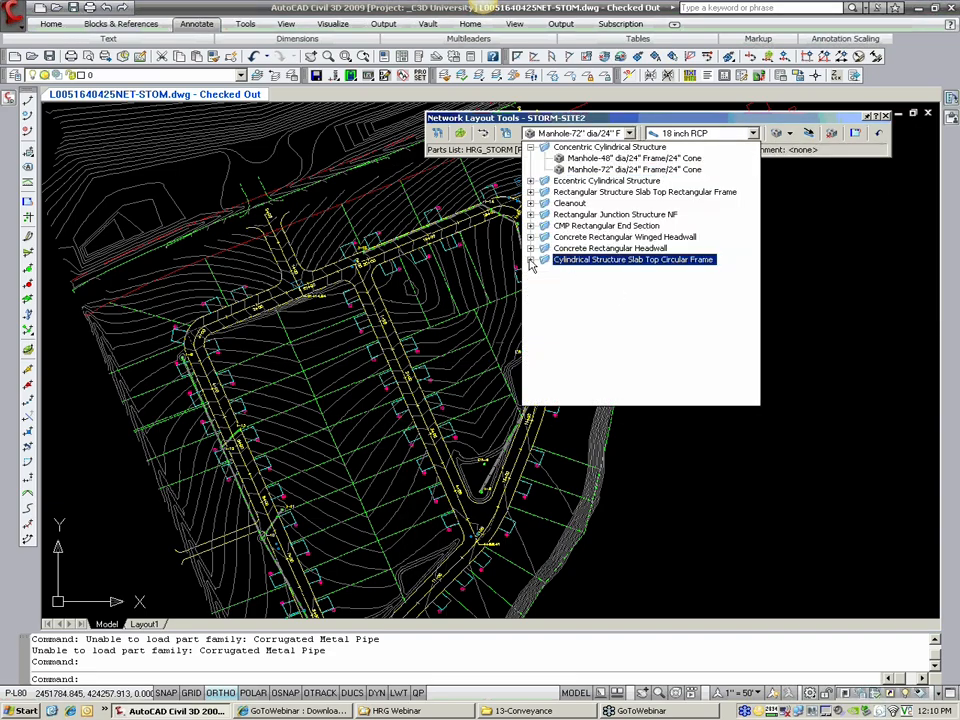
pyautogui.click(531, 260)
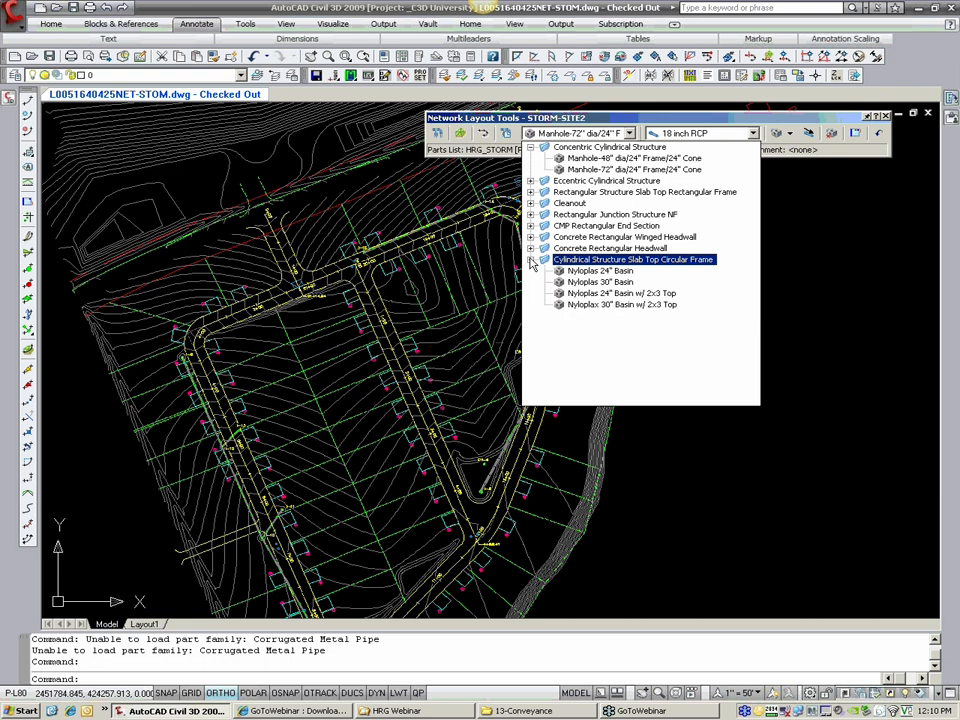
pyautogui.click(603, 293)
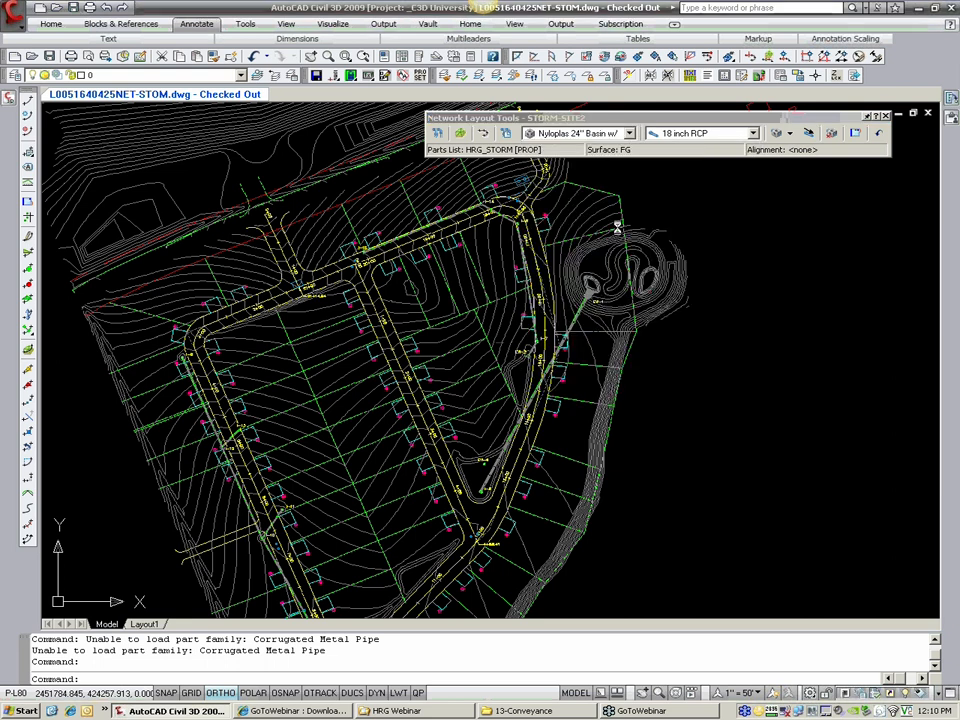
# Step: Choose 24 inch HDPE as the pipe size, check the pipe and structure drawing modes, and close the network layout tools
pyautogui.click(697, 134)
pyautogui.click(695, 270)
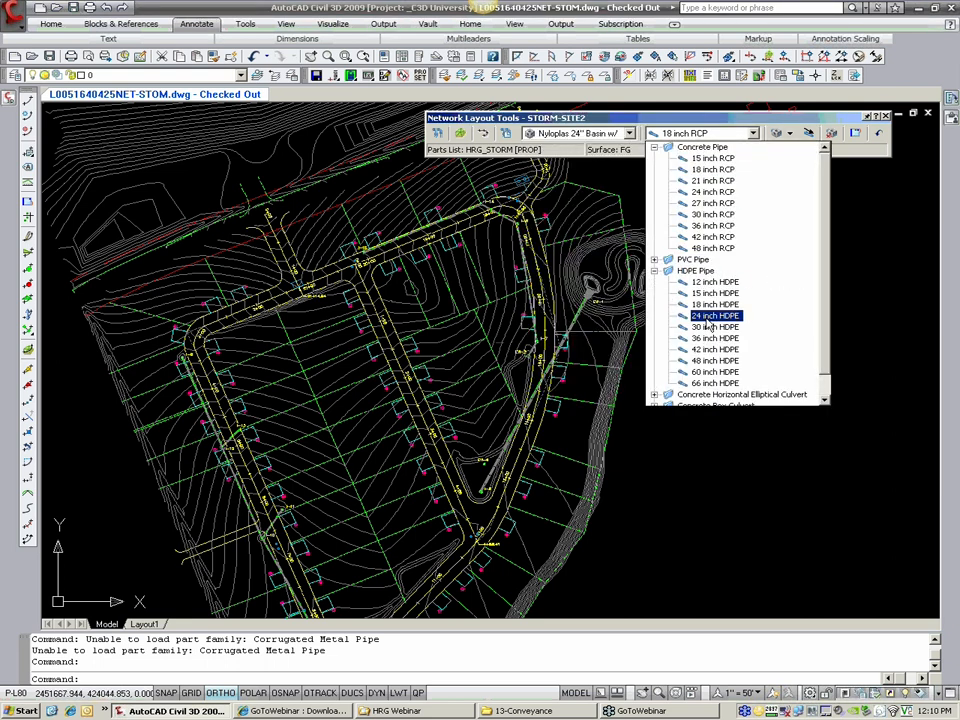
pyautogui.click(722, 292)
pyautogui.click(789, 133)
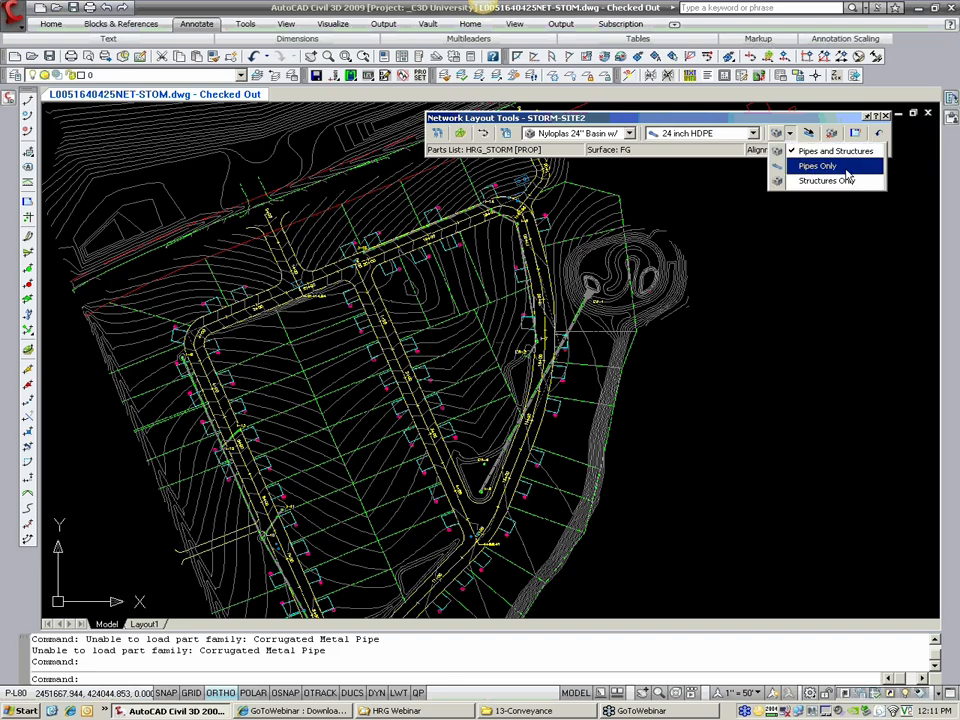
pyautogui.click(792, 122)
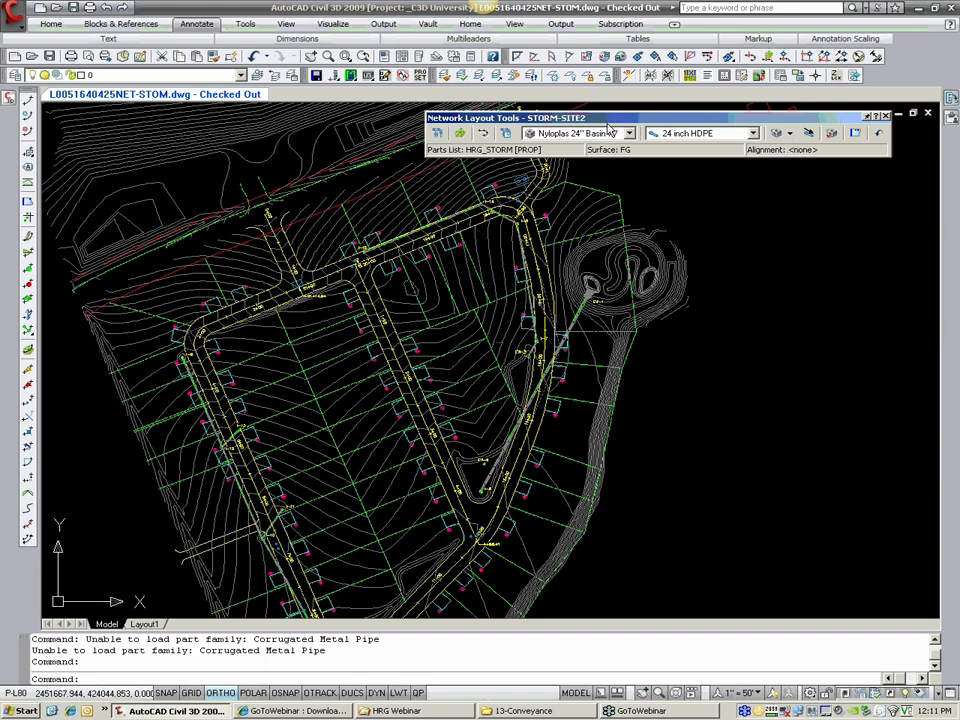
pyautogui.click(886, 118)
# Step: Expand the drawing's pipe networks in the Prospector tree down to the contents of STORM-SITE2
pyautogui.moveTo(6, 101)
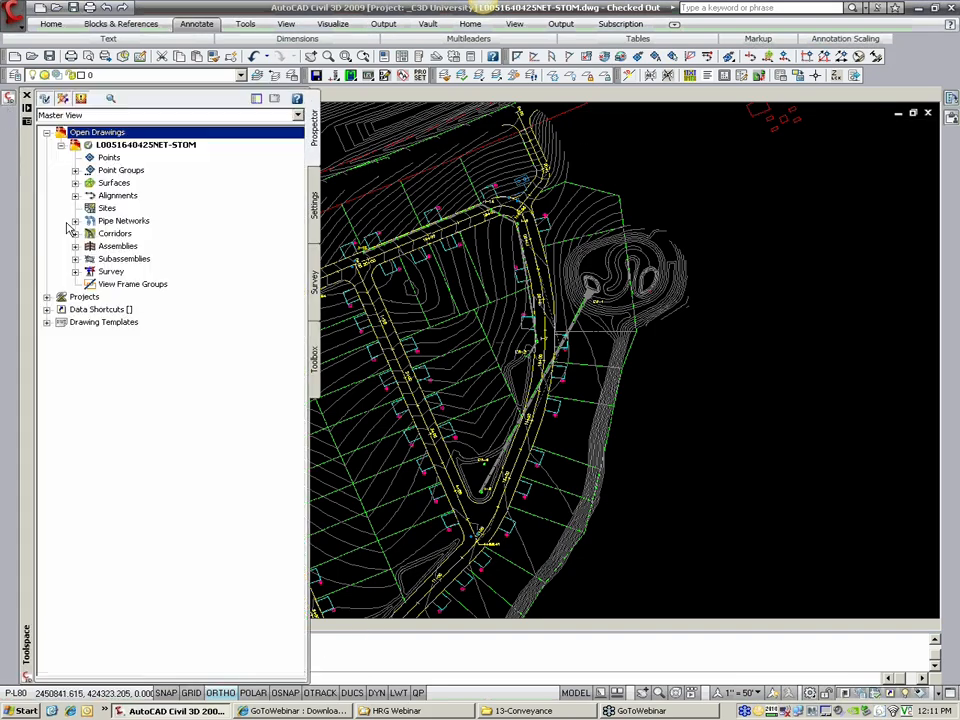
pyautogui.click(75, 220)
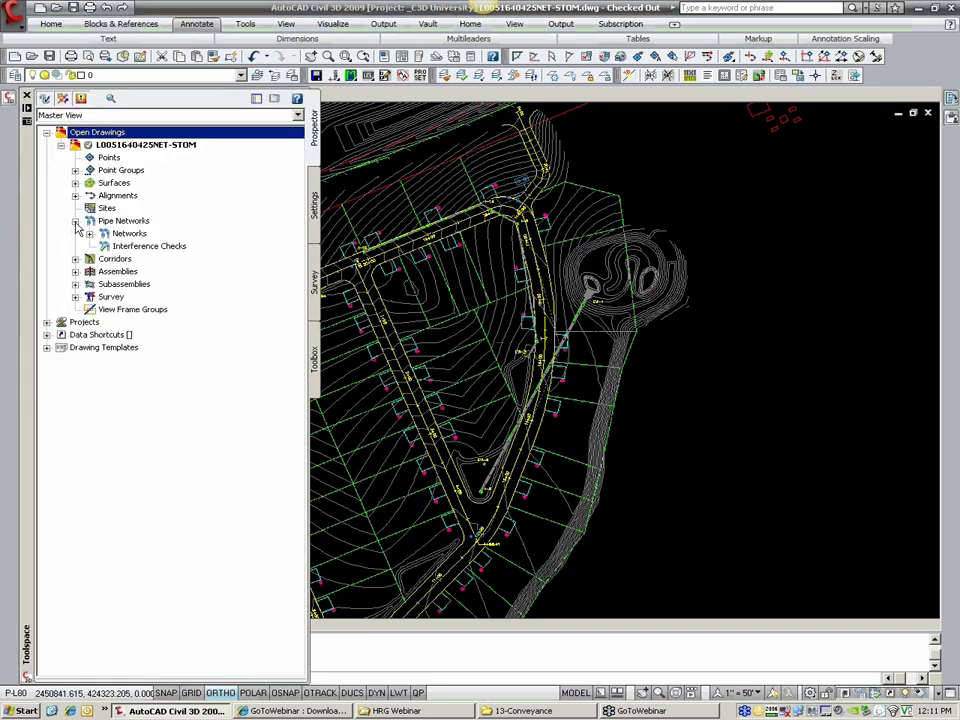
pyautogui.click(90, 233)
pyautogui.doubleClick(145, 272)
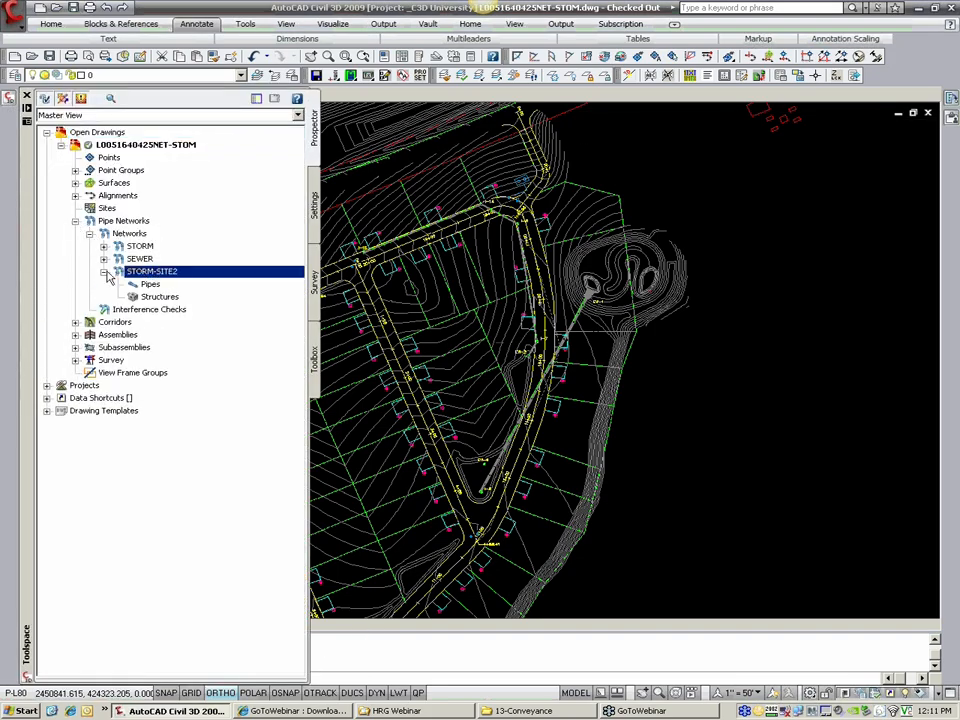
# Step: Examine the pipes and structures collections under STORM-SITE2 and expand the SEWER network for comparison
pyautogui.rightClick(145, 277)
pyautogui.click(132, 310)
pyautogui.click(155, 298)
pyautogui.click(156, 287)
pyautogui.click(161, 298)
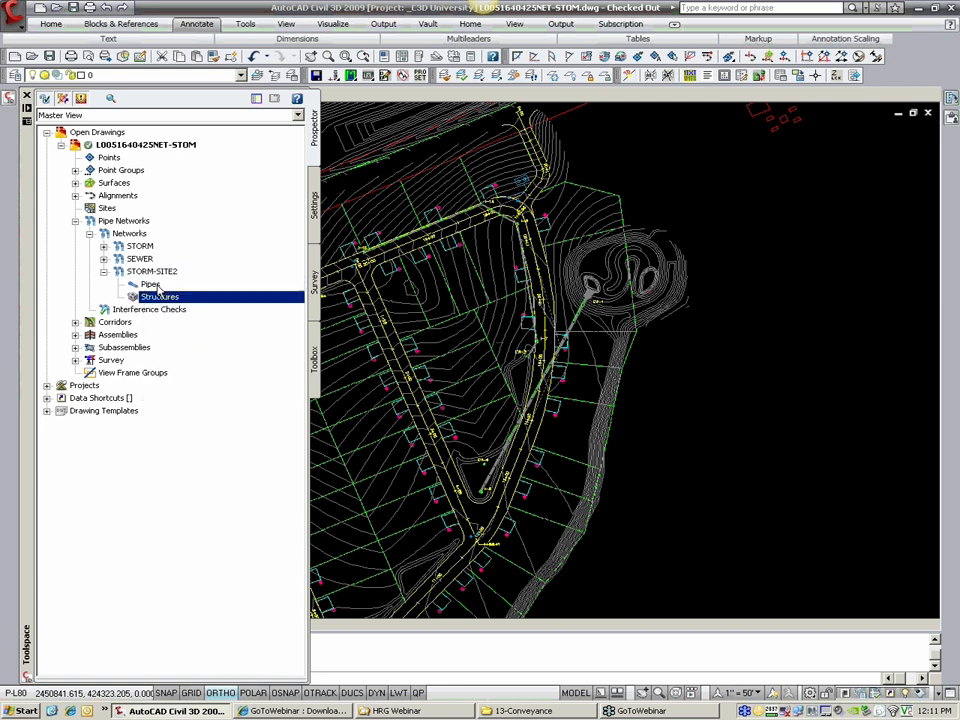
pyautogui.click(160, 285)
pyautogui.click(161, 273)
pyautogui.click(150, 287)
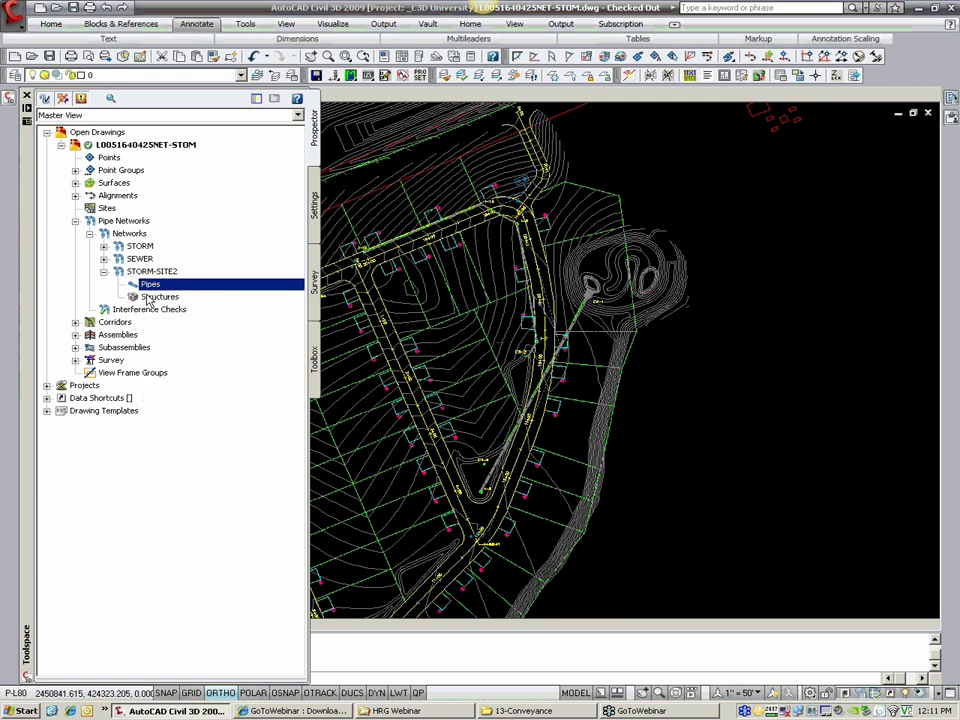
pyautogui.click(103, 259)
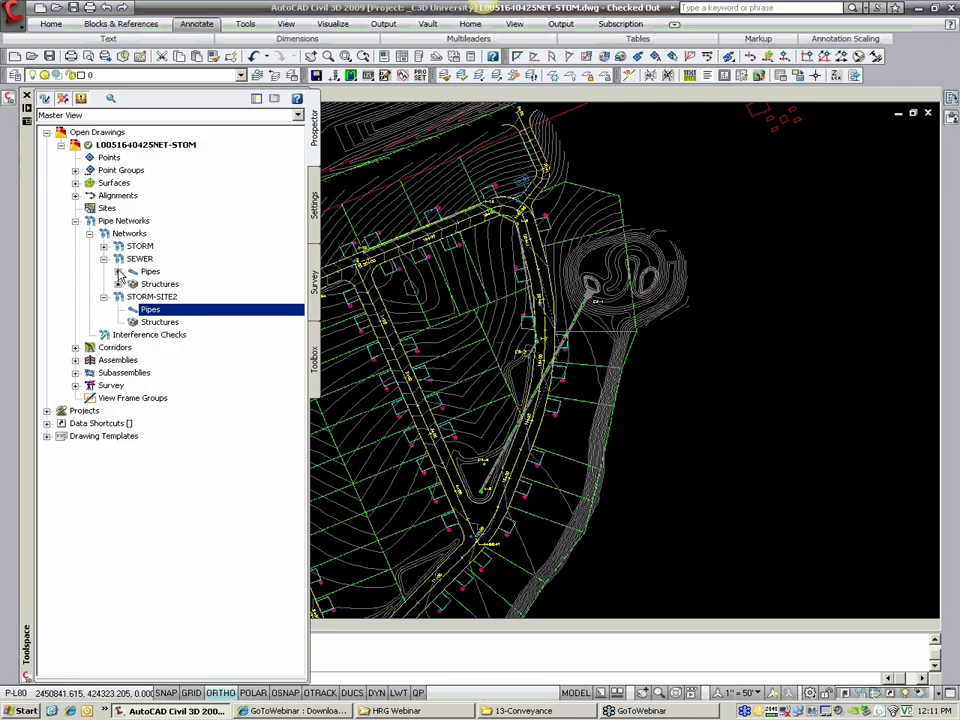
# Step: Delete the empty STORM-SITE2 network from the drawing's pipe networks
pyautogui.click(158, 322)
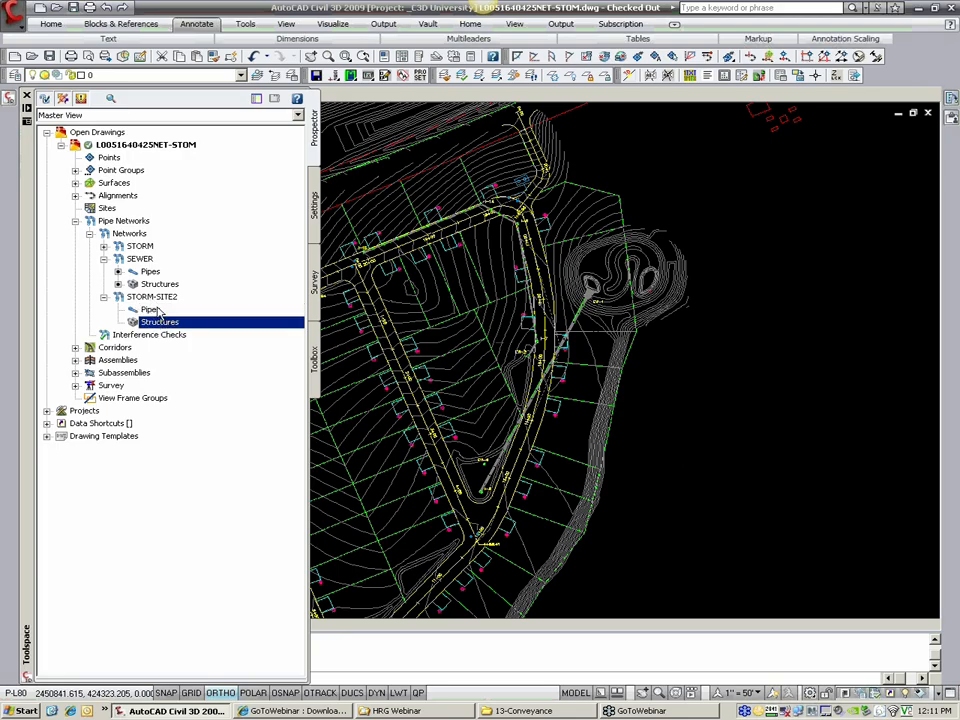
pyautogui.click(146, 298)
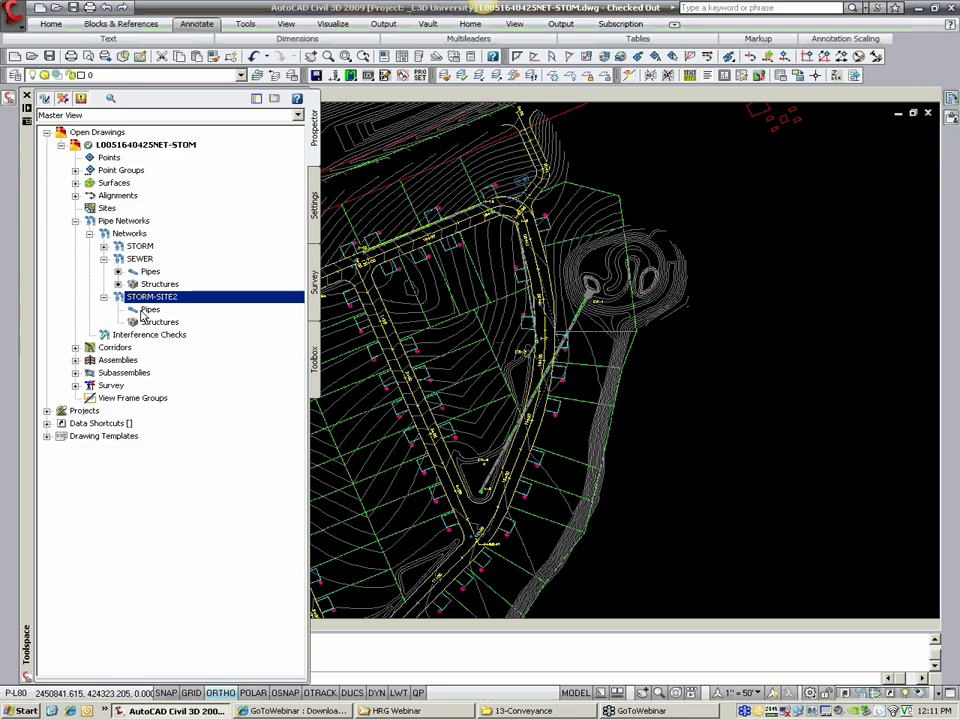
pyautogui.rightClick(147, 303)
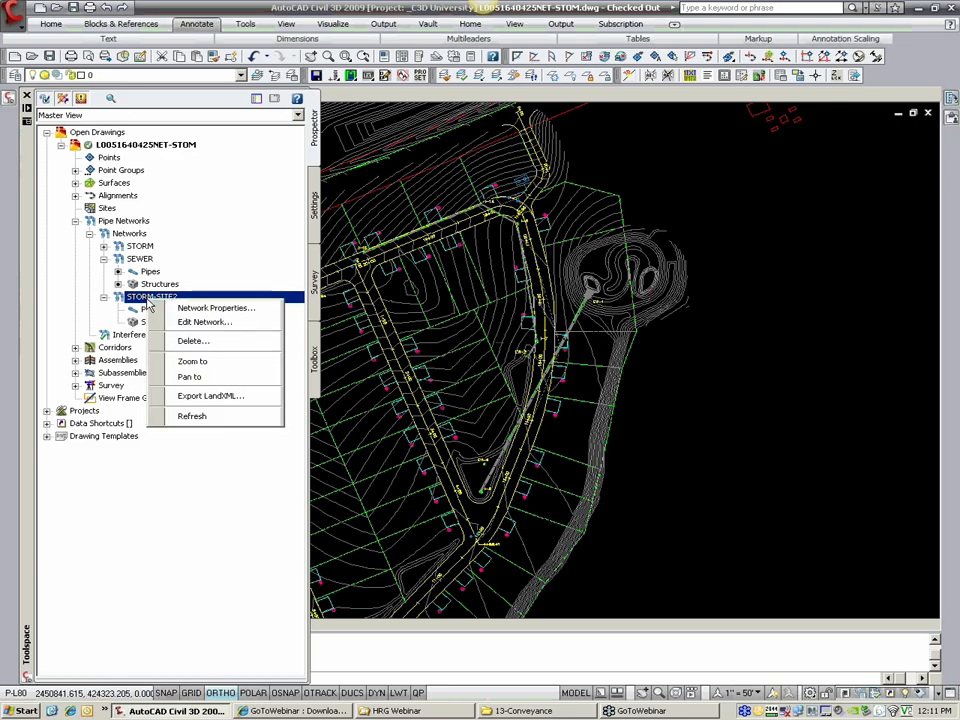
pyautogui.click(202, 345)
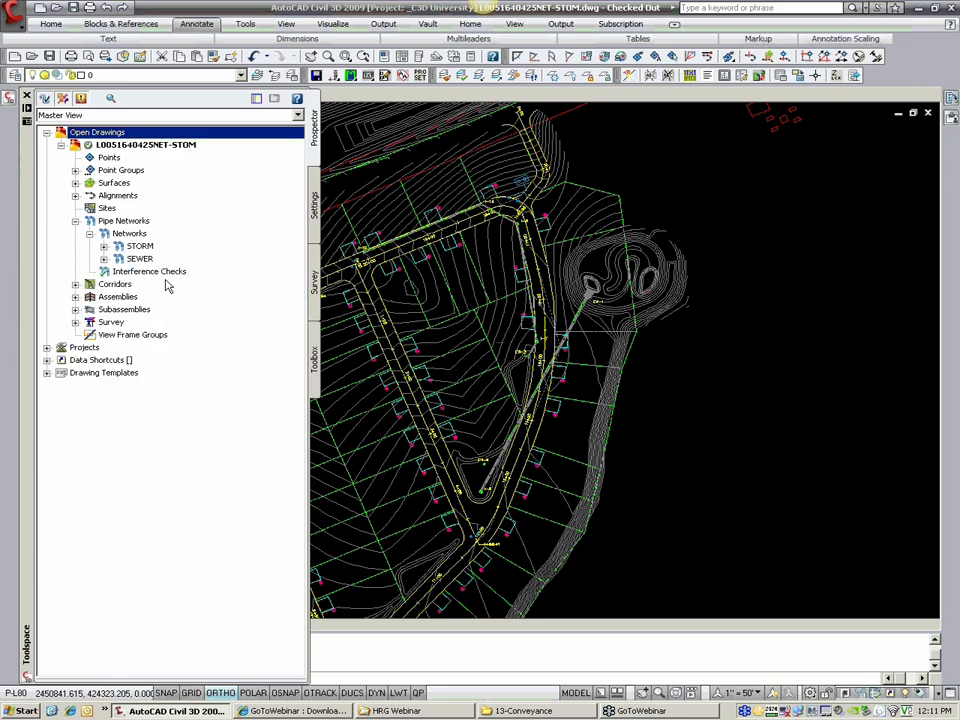
# Step: Examine the editing commands offered for structure I-2 and for the pipe connected to it
pyautogui.click(138, 250)
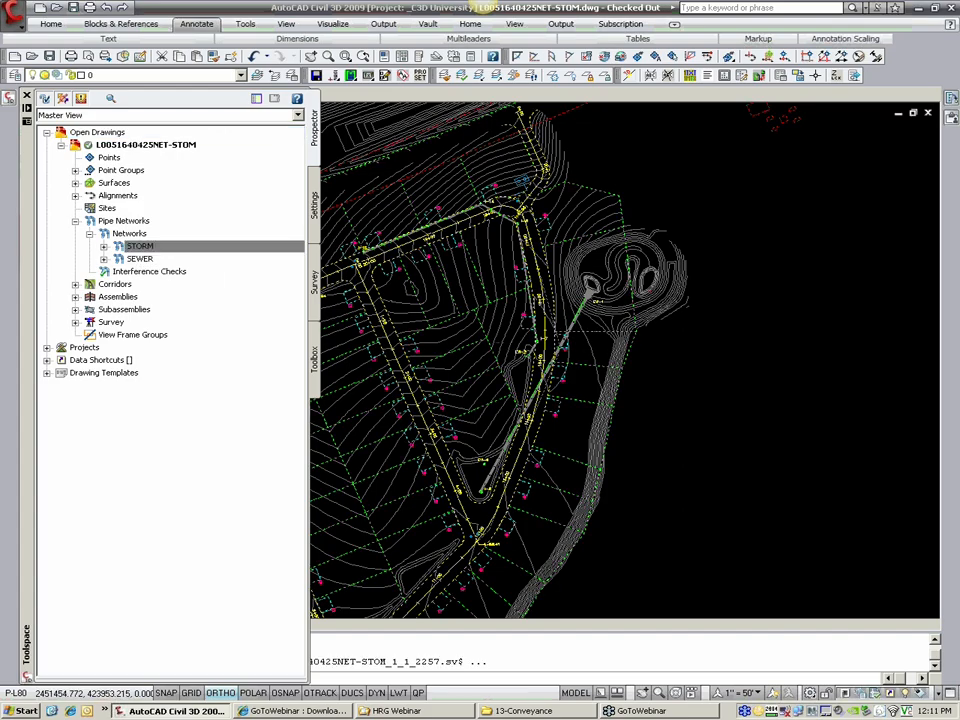
pyautogui.click(463, 343)
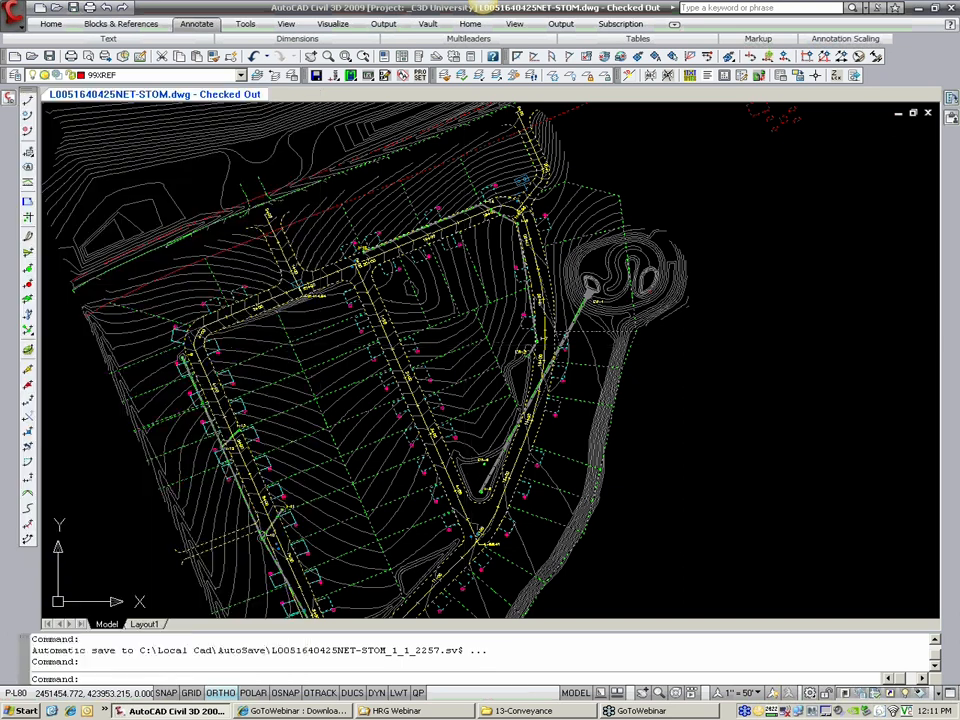
pyautogui.press('Escape')
pyautogui.moveTo(472, 488); pyautogui.dragTo(505, 418, button='middle')
pyautogui.scroll(5, 505, 418)
pyautogui.moveTo(499, 370); pyautogui.dragTo(525, 396, button='middle')
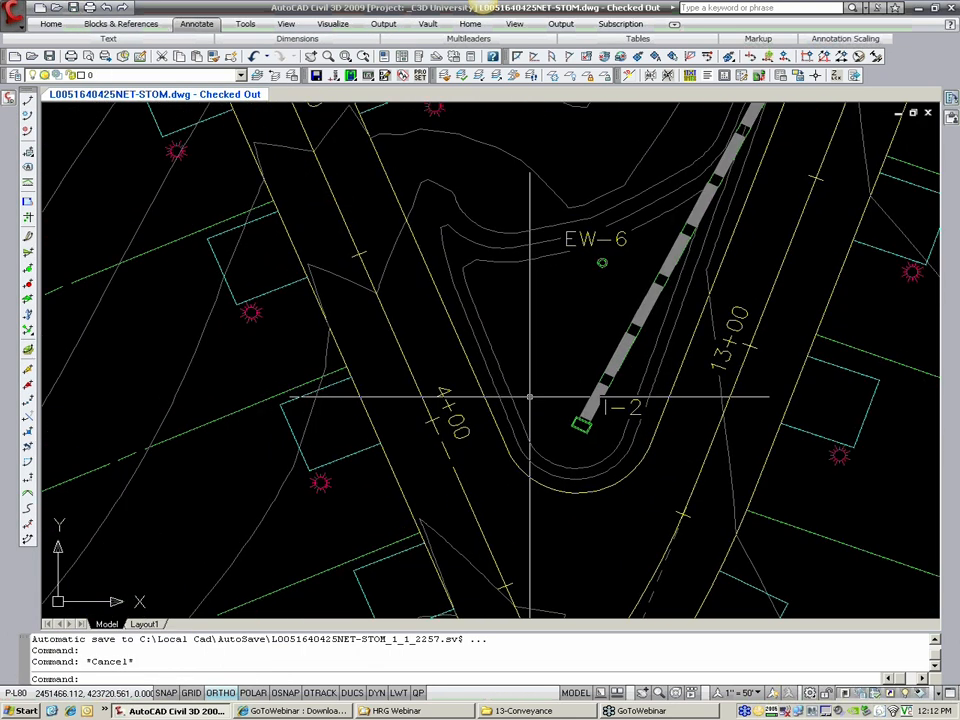
pyautogui.scroll(1, 573, 389)
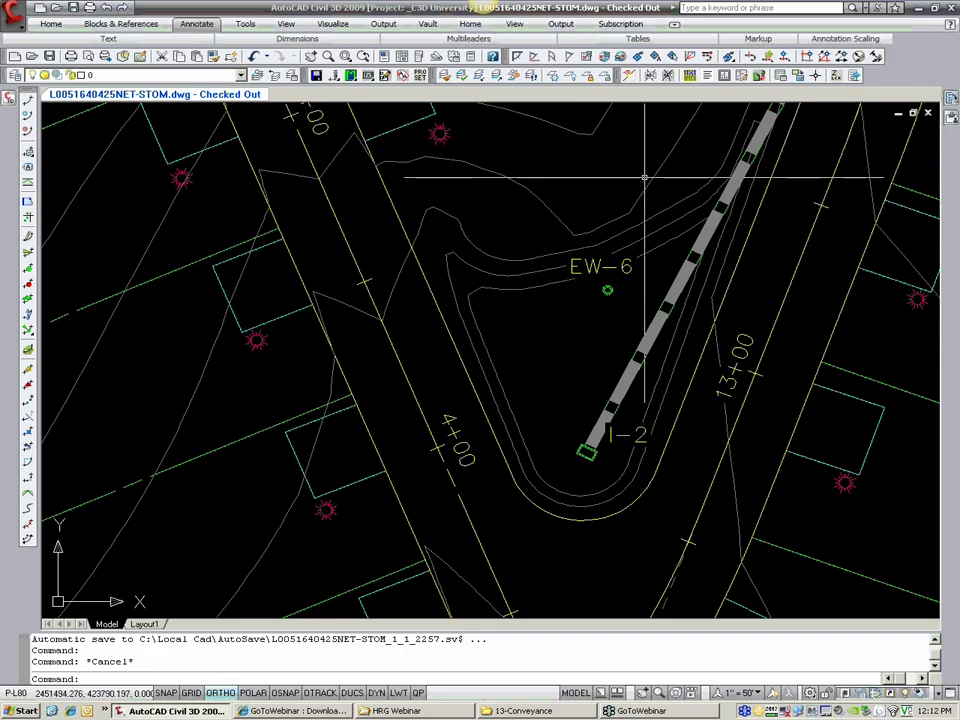
pyautogui.click(587, 453)
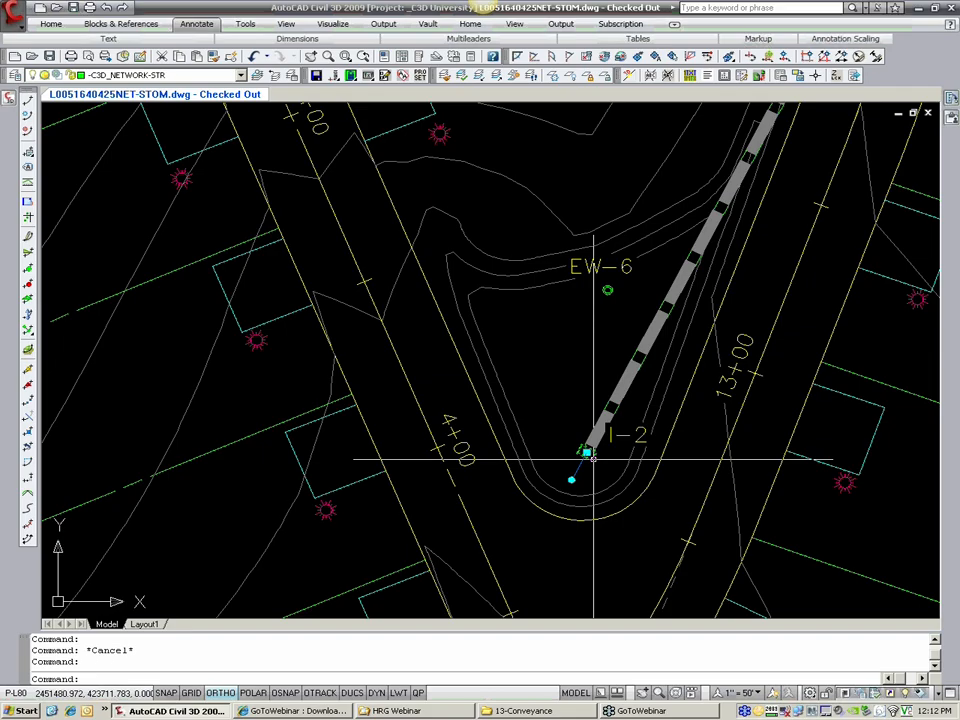
pyautogui.rightClick(590, 456)
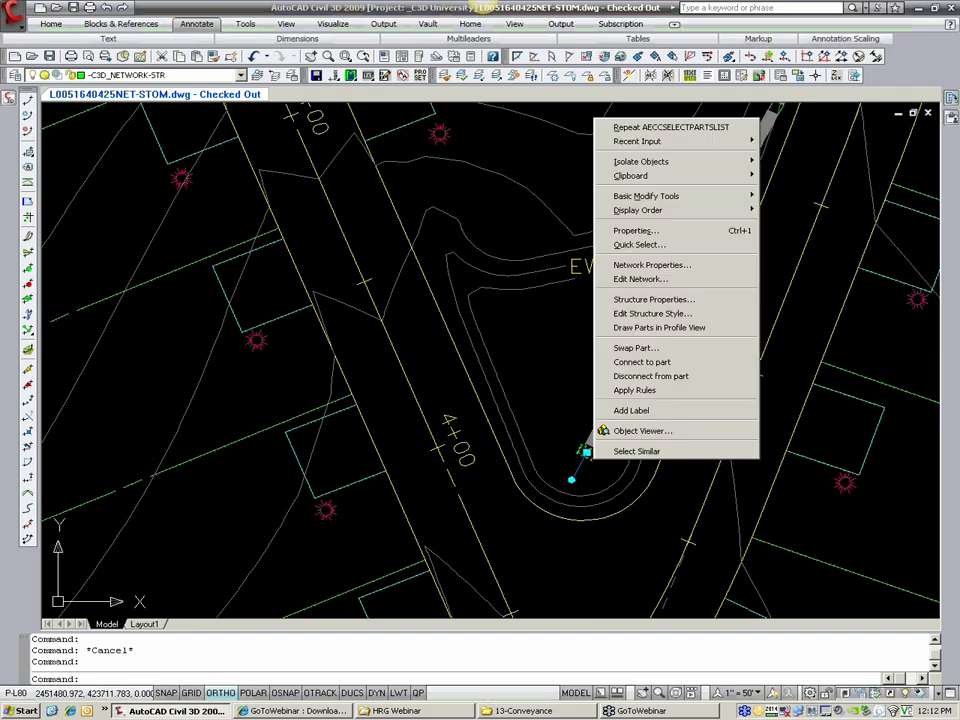
pyautogui.press('Escape')
pyautogui.press('Escape')
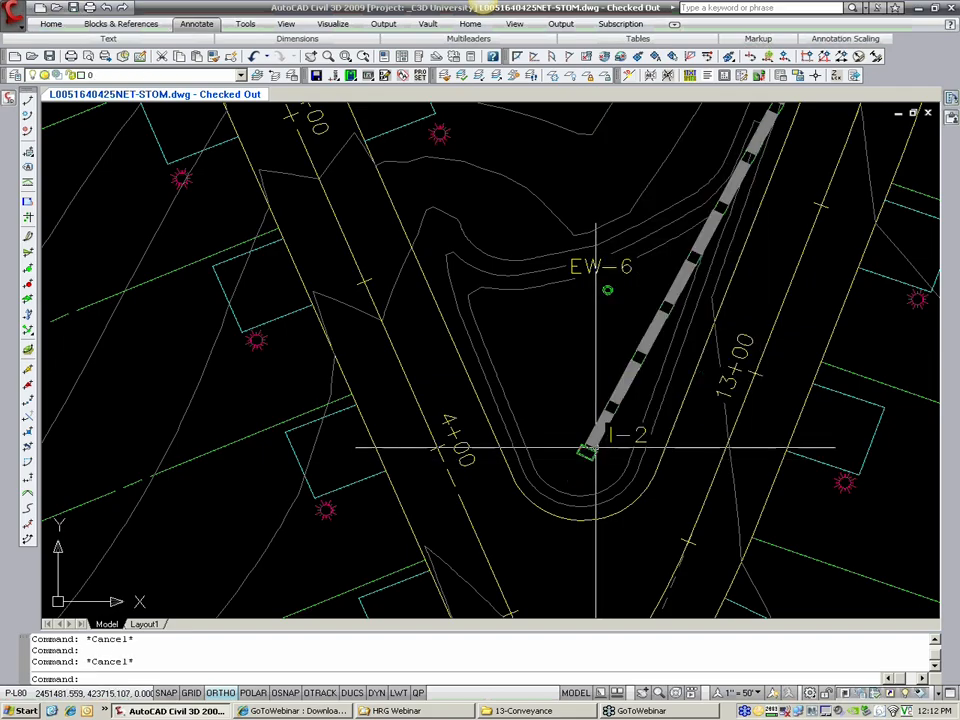
pyautogui.click(596, 443)
pyautogui.rightClick(597, 443)
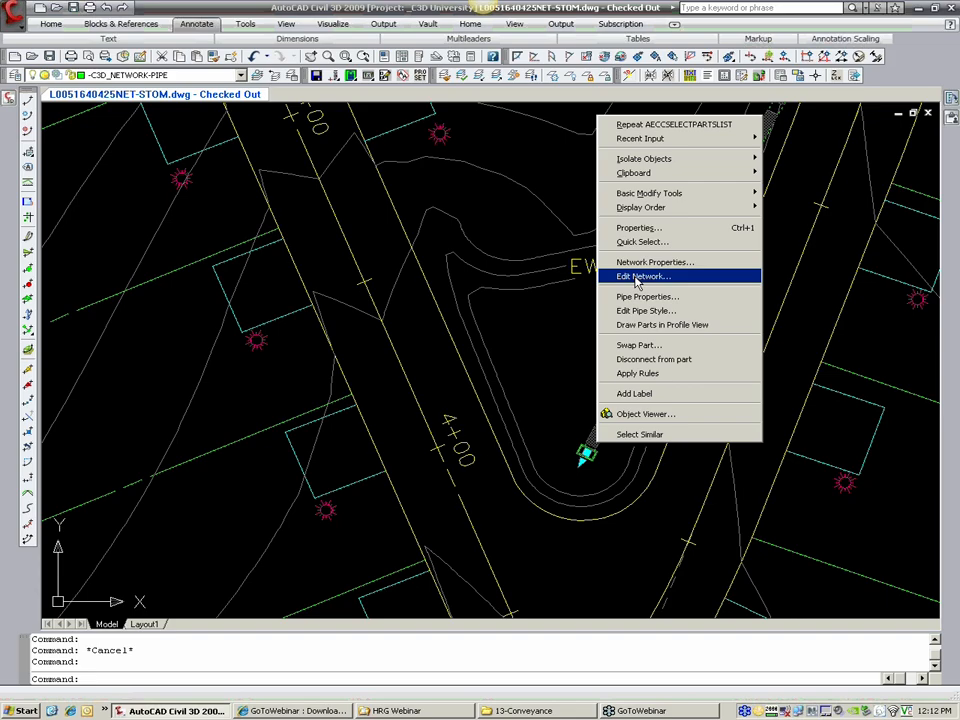
pyautogui.press('Escape')
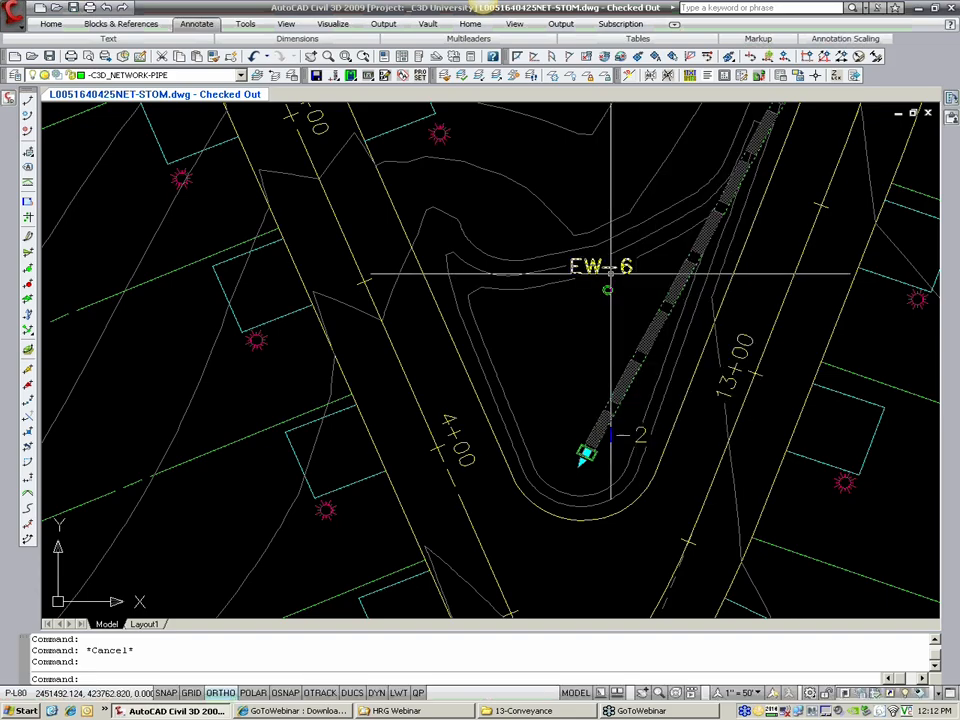
pyautogui.press('Escape')
# Step: Open the existing STORM network for editing from the Prospector tree and reposition its layout tools
pyautogui.moveTo(11, 98)
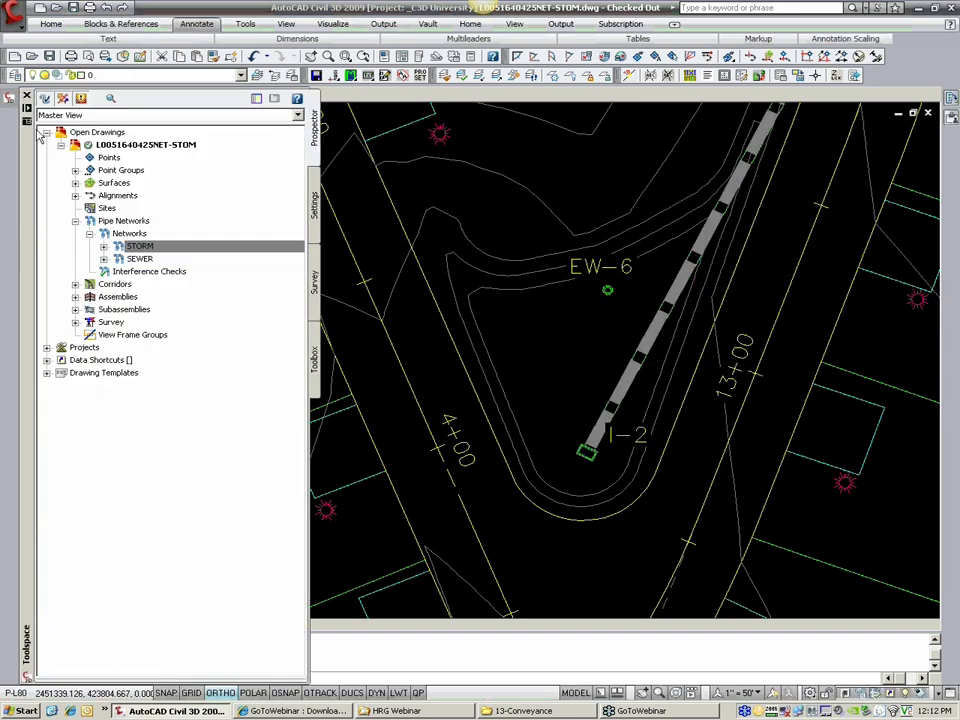
pyautogui.rightClick(139, 250)
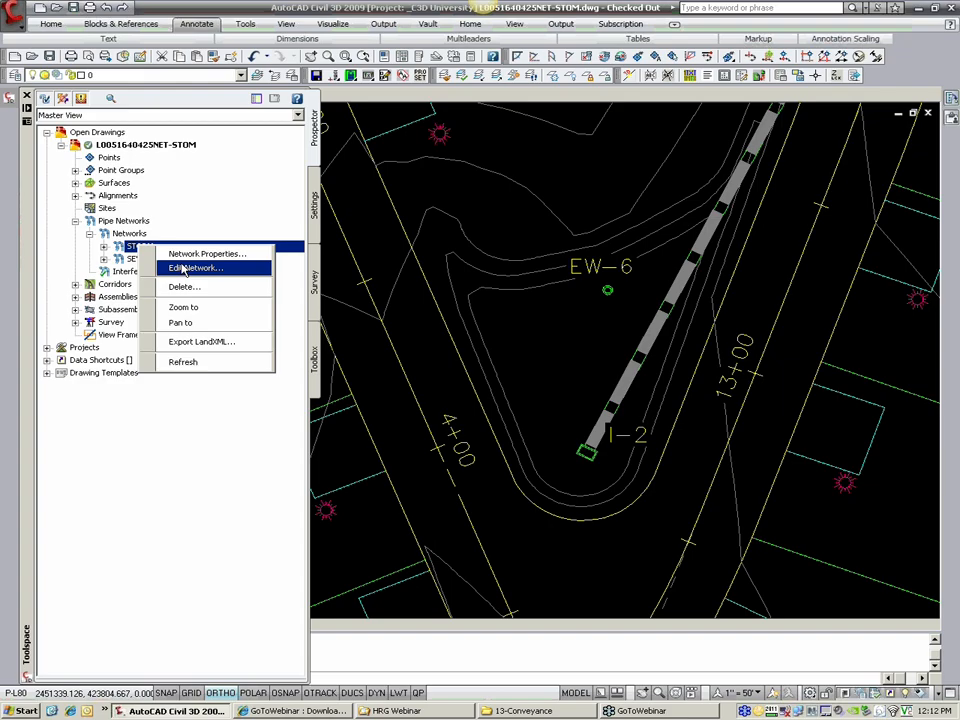
pyautogui.click(183, 268)
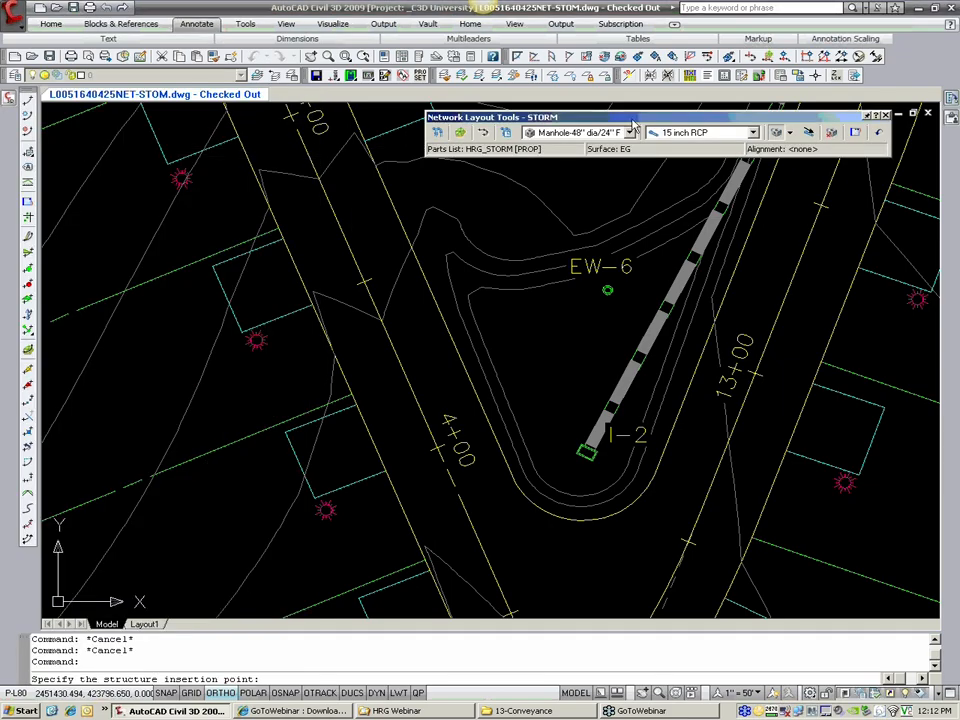
pyautogui.moveTo(613, 120); pyautogui.dragTo(596, 114)
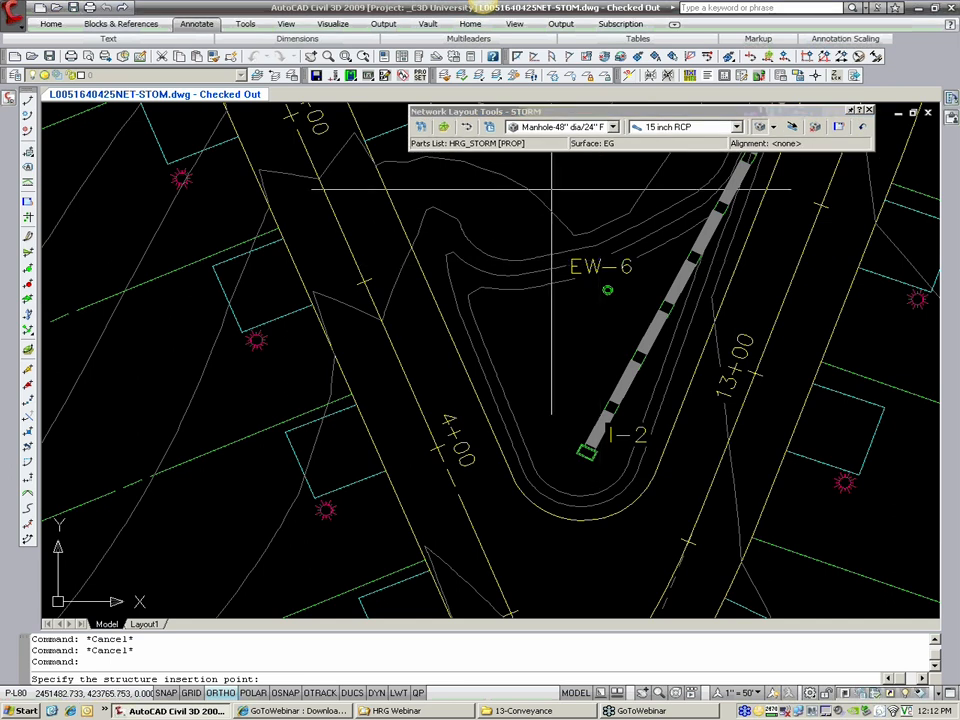
# Step: Examine the storm run from I-2 up to EW-1 and the surrounding roads and lots
pyautogui.scroll(-6, 620, 276)
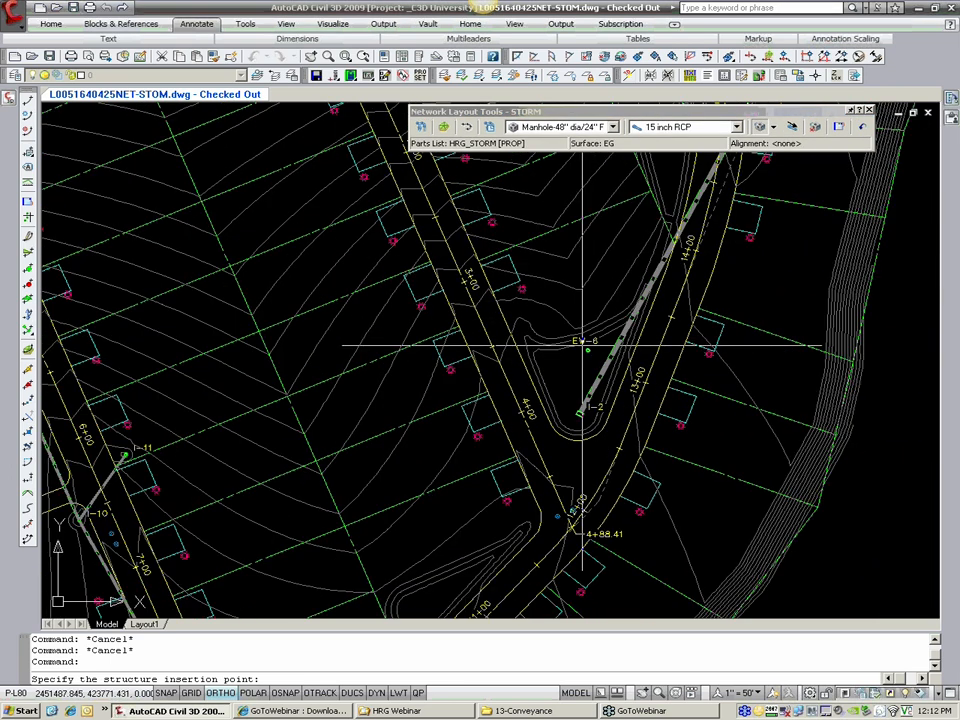
pyautogui.scroll(3, 566, 388)
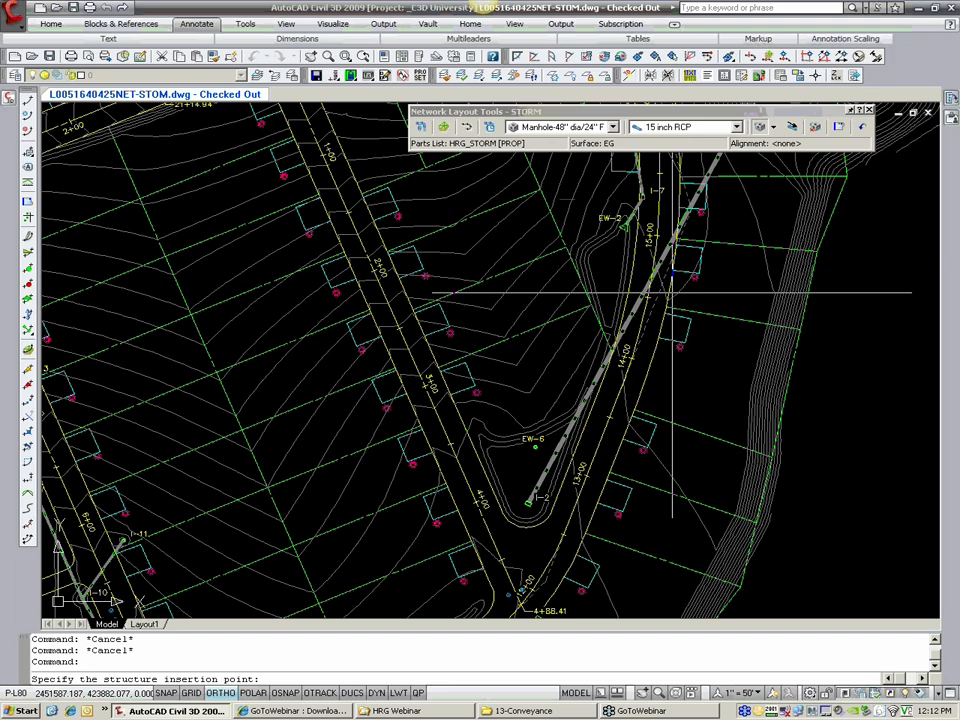
pyautogui.moveTo(674, 292); pyautogui.dragTo(566, 416, button='middle')
pyautogui.moveTo(668, 364); pyautogui.dragTo(552, 456, button='middle')
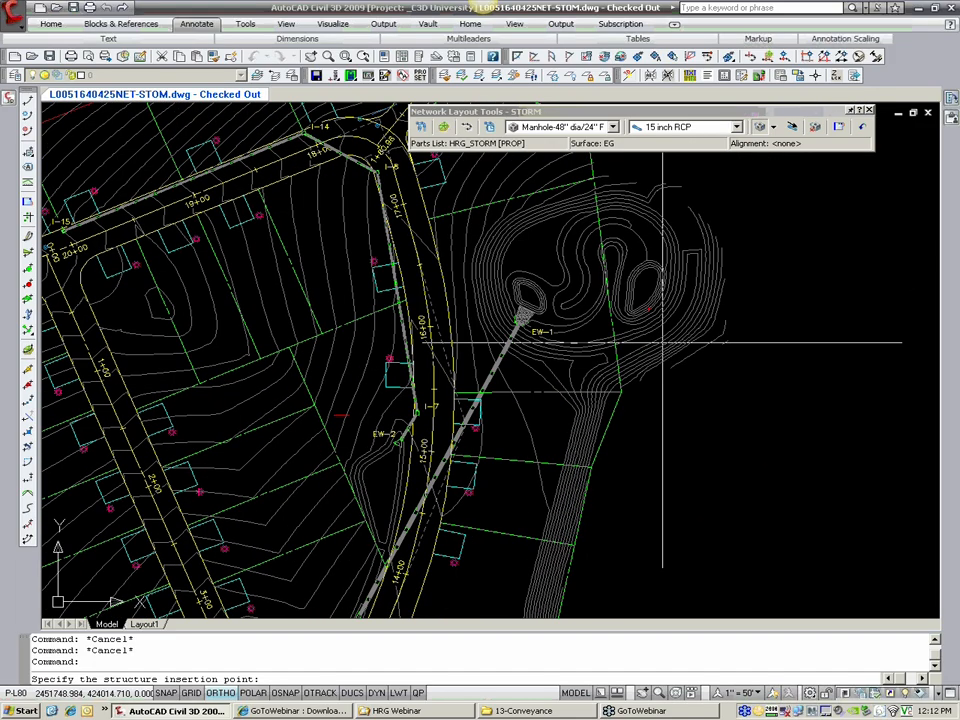
pyautogui.moveTo(482, 474); pyautogui.dragTo(572, 366, button='middle')
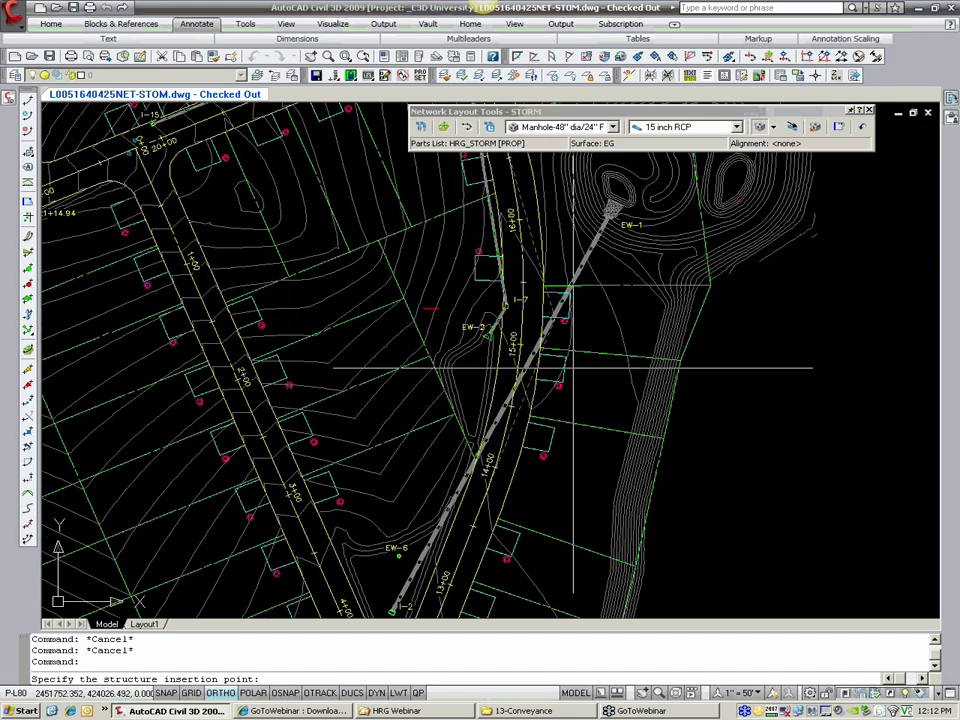
pyautogui.moveTo(407, 569); pyautogui.dragTo(509, 460, button='middle')
pyautogui.scroll(2, 509, 460)
pyautogui.moveTo(449, 487); pyautogui.dragTo(517, 459, button='middle')
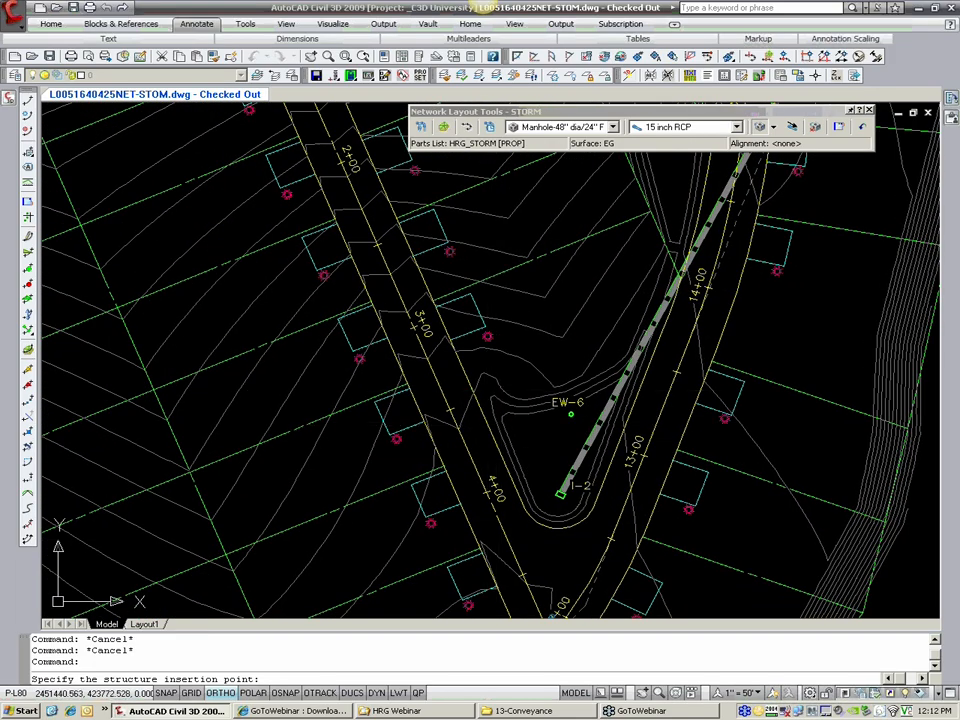
pyautogui.moveTo(496, 347); pyautogui.dragTo(506, 376, button='middle')
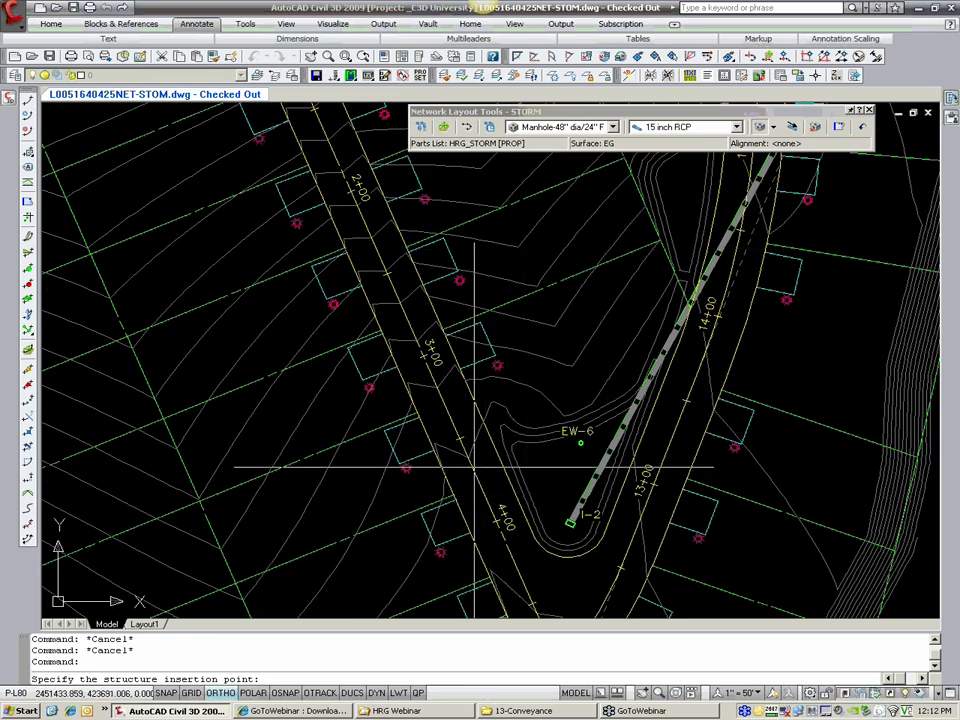
pyautogui.moveTo(461, 418); pyautogui.dragTo(484, 465, button='middle')
pyautogui.scroll(-2, 443, 275)
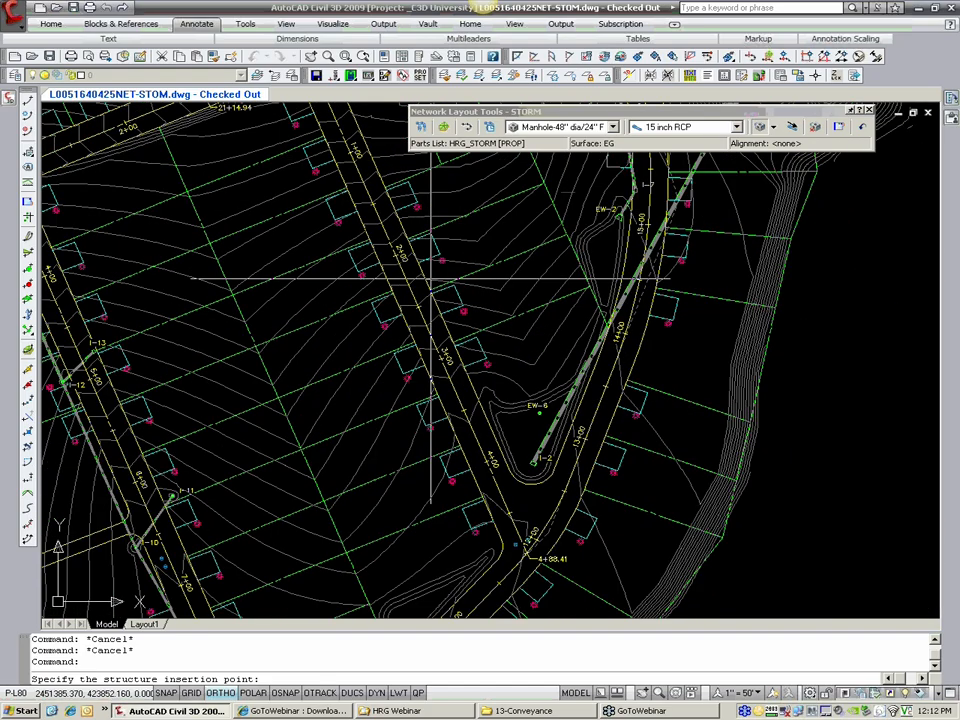
pyautogui.moveTo(431, 280); pyautogui.dragTo(437, 351, button='middle')
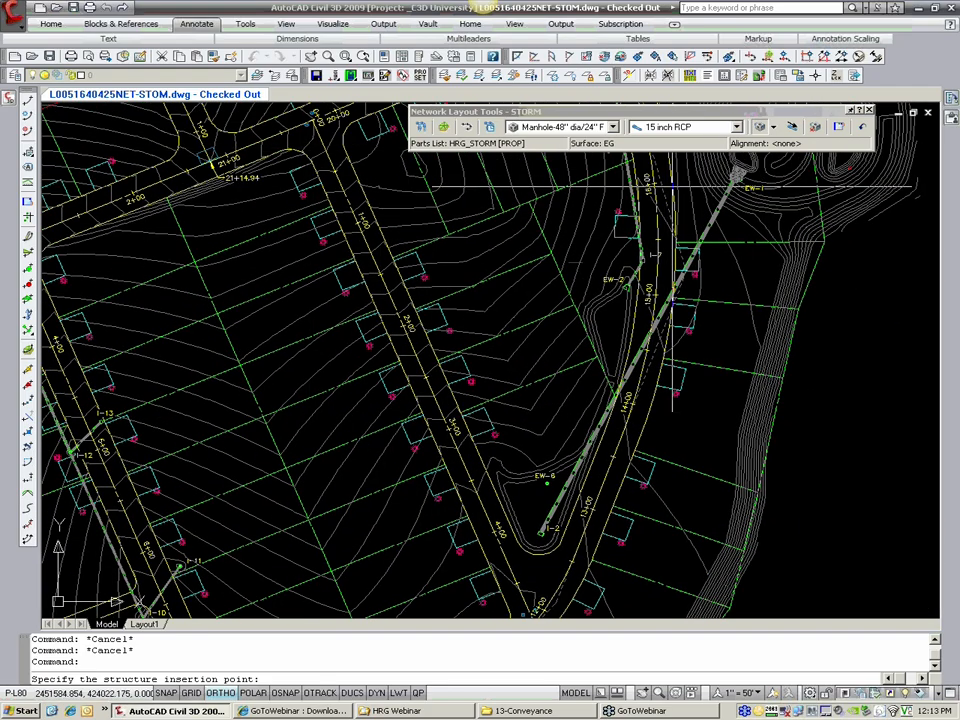
# Step: Choose the Nyloplas 24" Basin w/ 2x3 Top as the STORM network's structure and check the available drawing modes
pyautogui.click(613, 127)
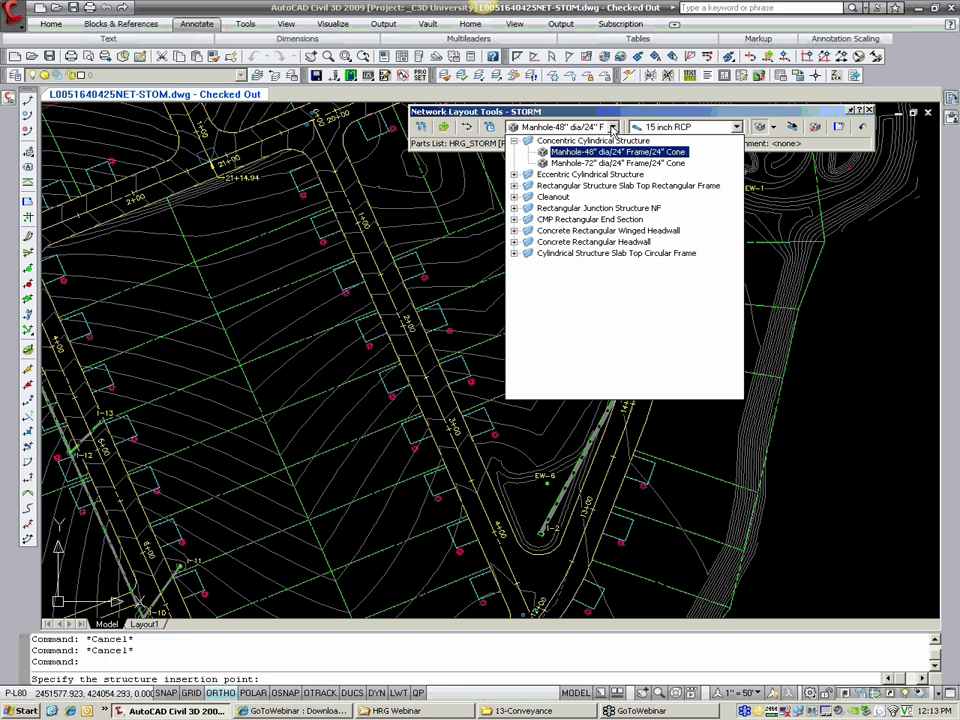
pyautogui.click(631, 255)
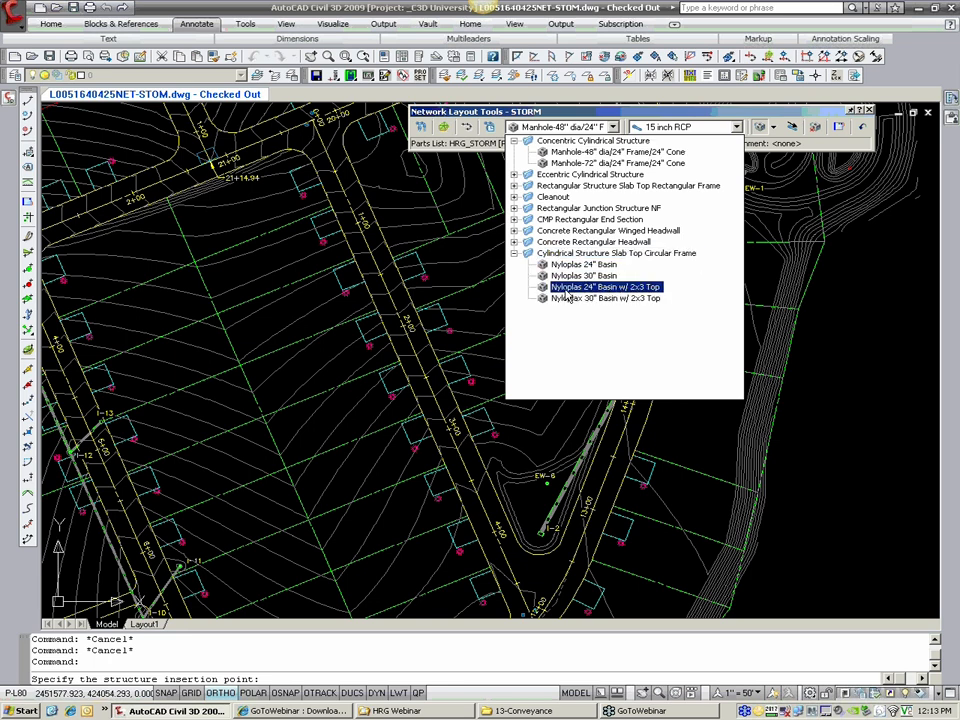
pyautogui.click(566, 288)
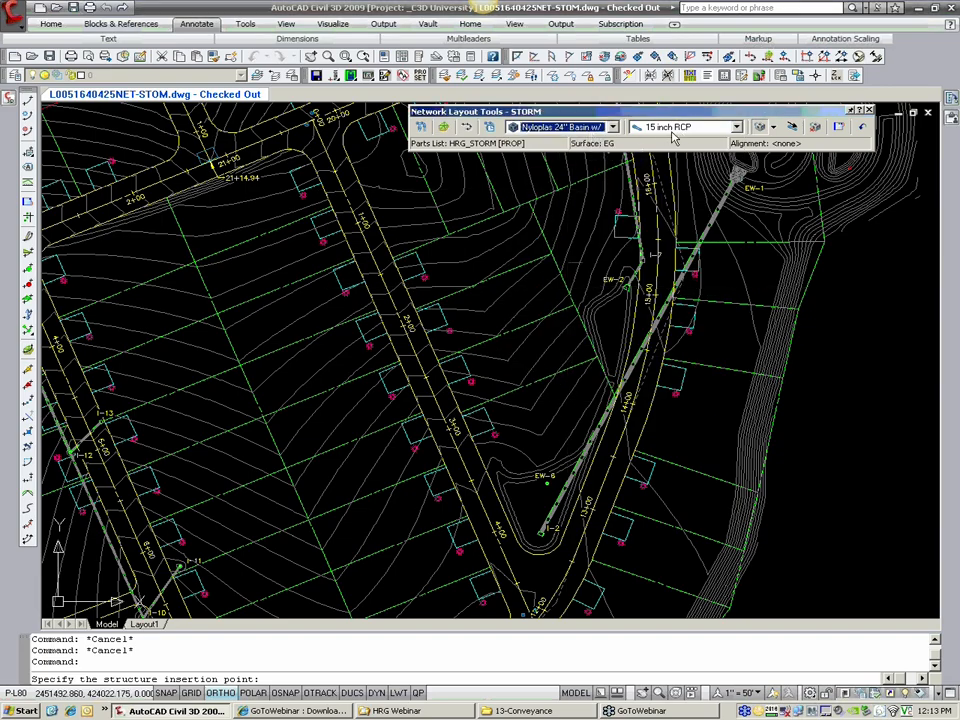
pyautogui.click(775, 130)
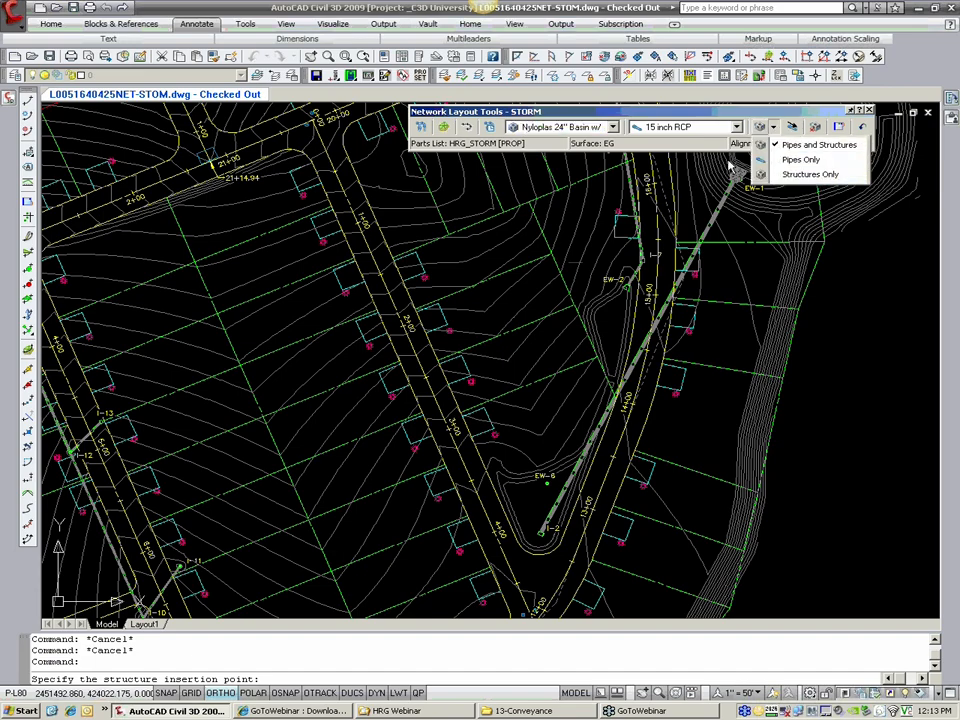
pyautogui.click(541, 119)
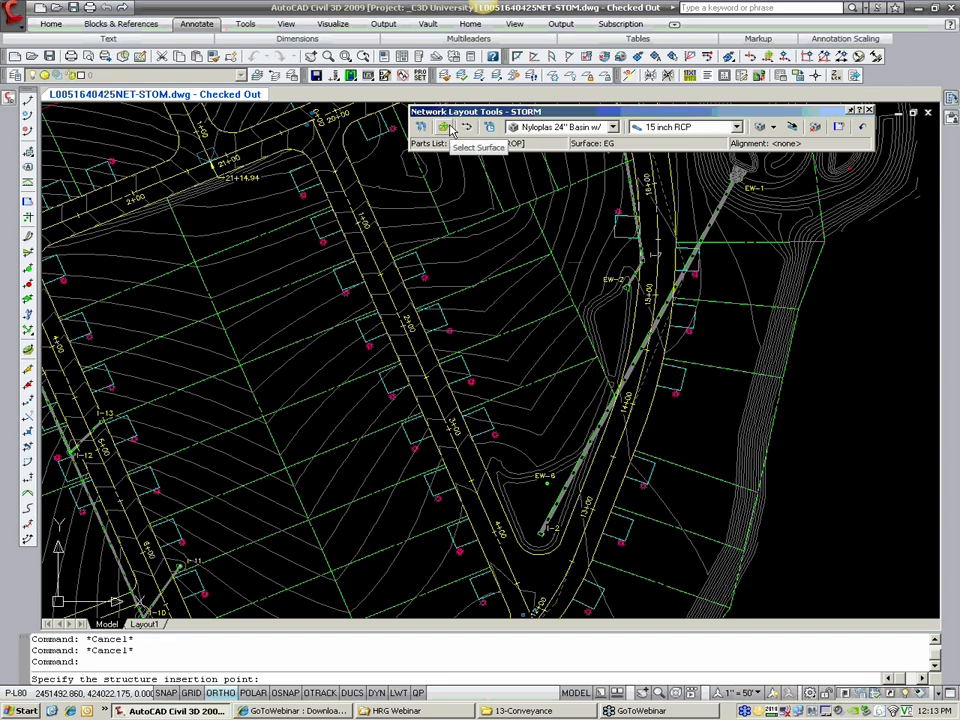
# Step: Cancel the pending structure placement and set the STORM network's reference surface to FG
pyautogui.press('Escape')
pyautogui.press('Escape')
pyautogui.scroll(5, 520, 569)
pyautogui.click(448, 128)
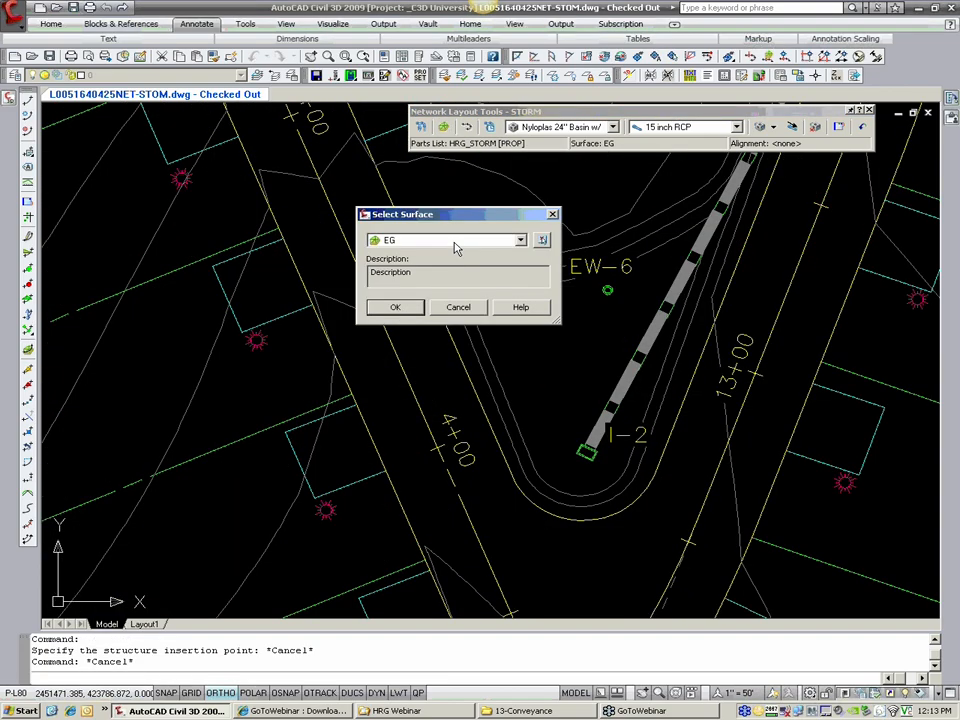
pyautogui.click(392, 241)
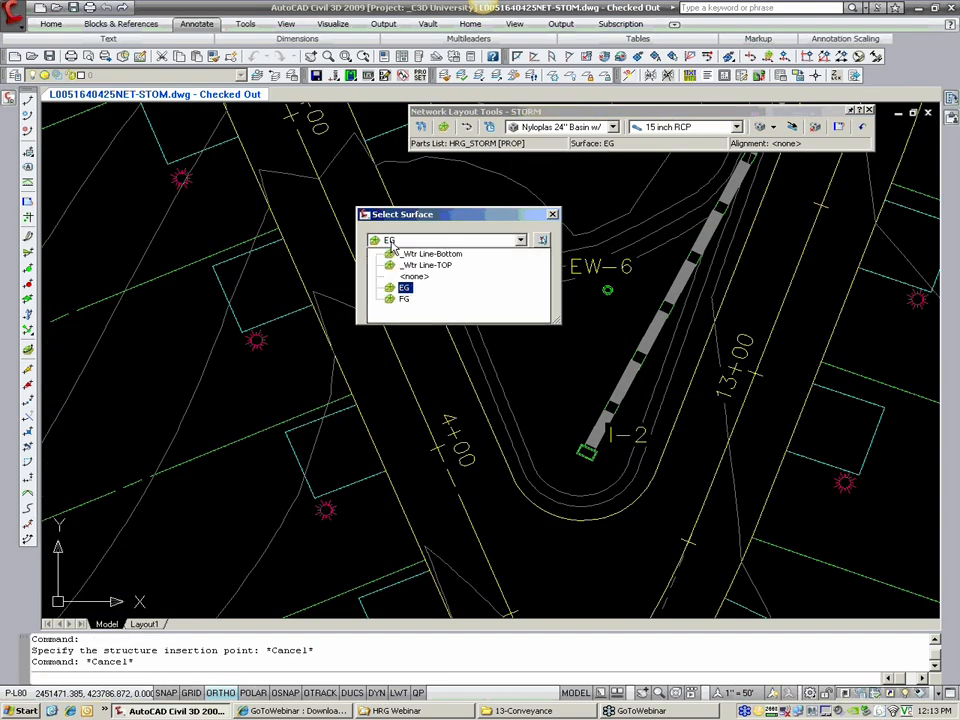
pyautogui.click(405, 300)
pyautogui.click(396, 307)
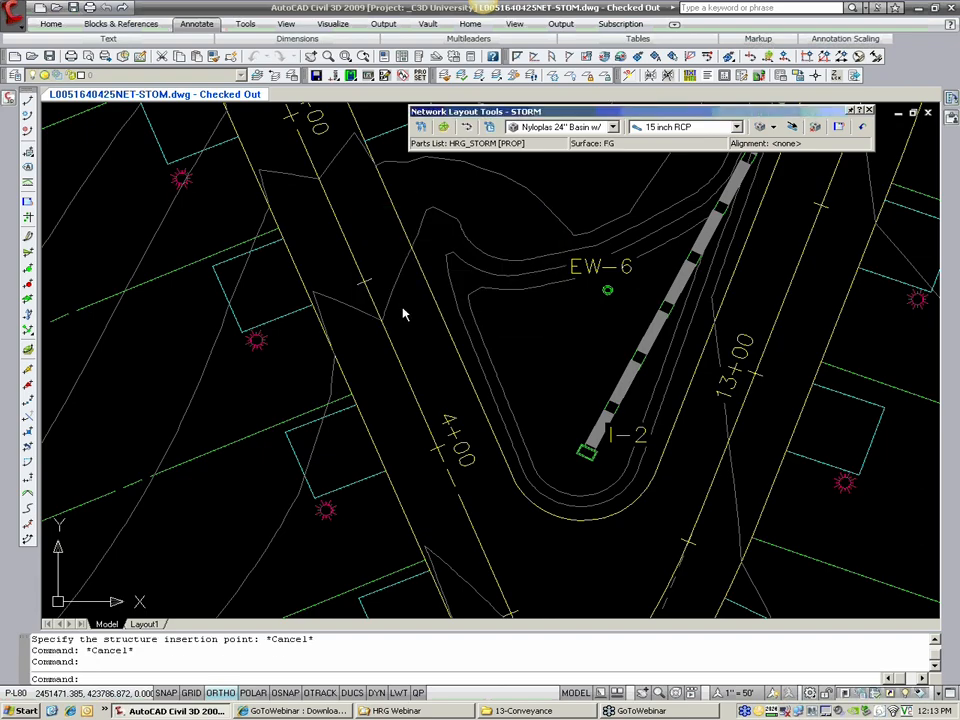
pyautogui.scroll(-3, 404, 316)
pyautogui.moveTo(405, 321); pyautogui.dragTo(410, 337, button='middle')
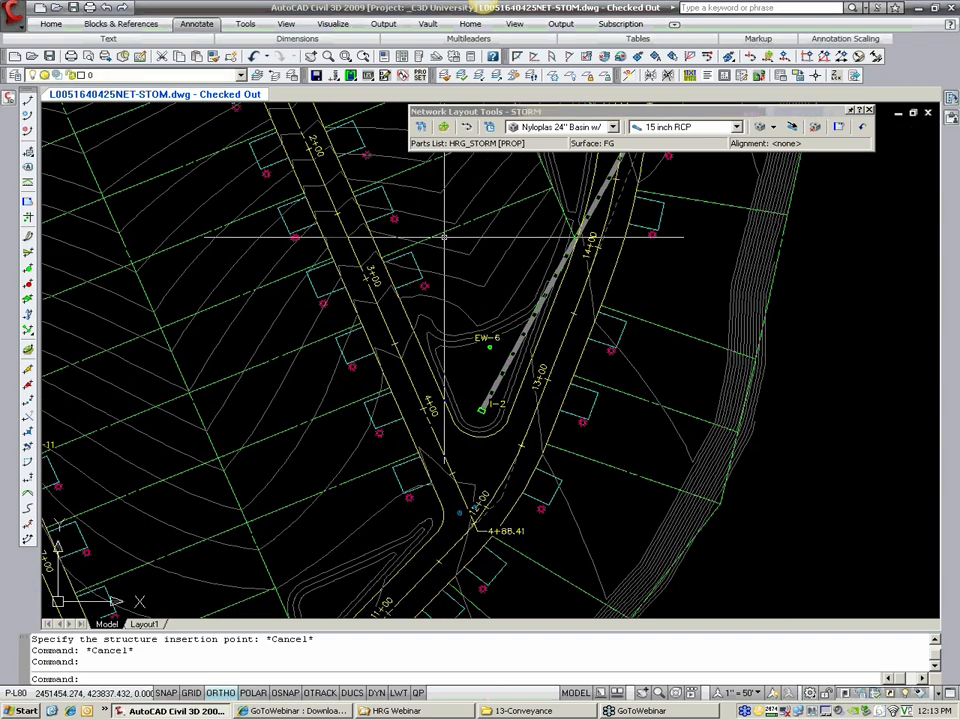
pyautogui.moveTo(443, 224); pyautogui.dragTo(443, 251, button='middle')
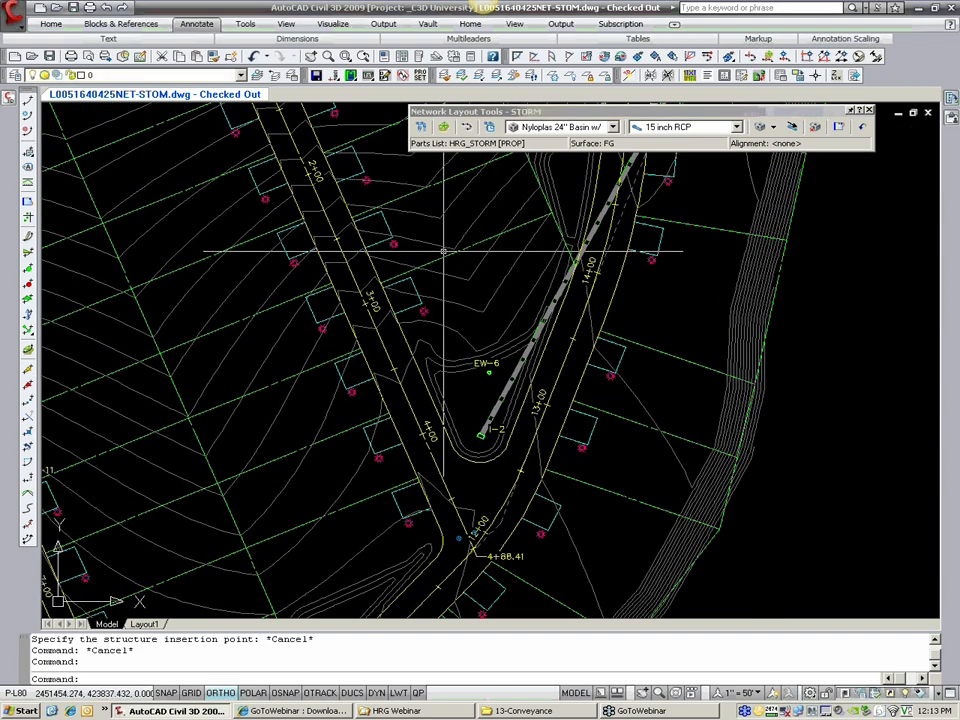
# Step: Leave the network without an alignment and place one Nyloplas 24" Basin, structures only, between the lot near station 3+00 and EW-6
pyautogui.click(470, 129)
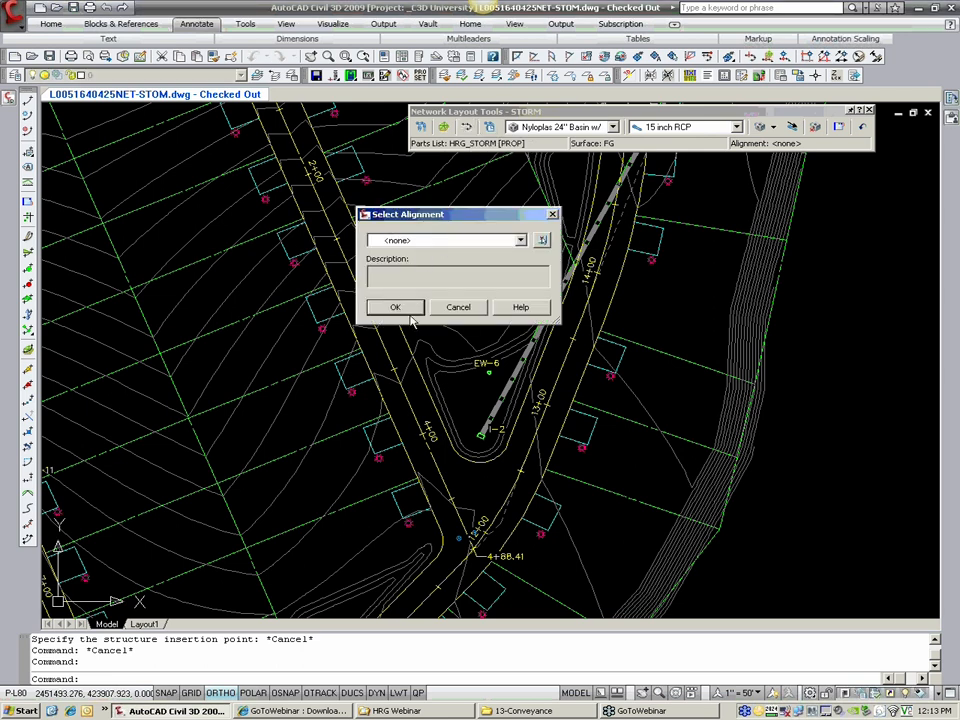
pyautogui.click(775, 130)
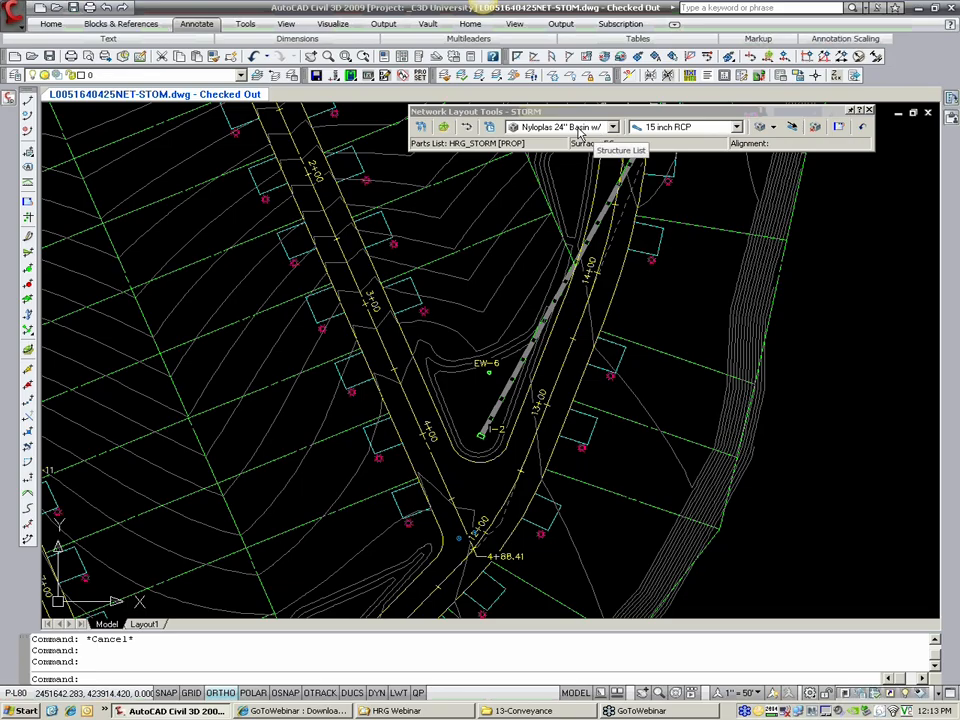
pyautogui.click(775, 128)
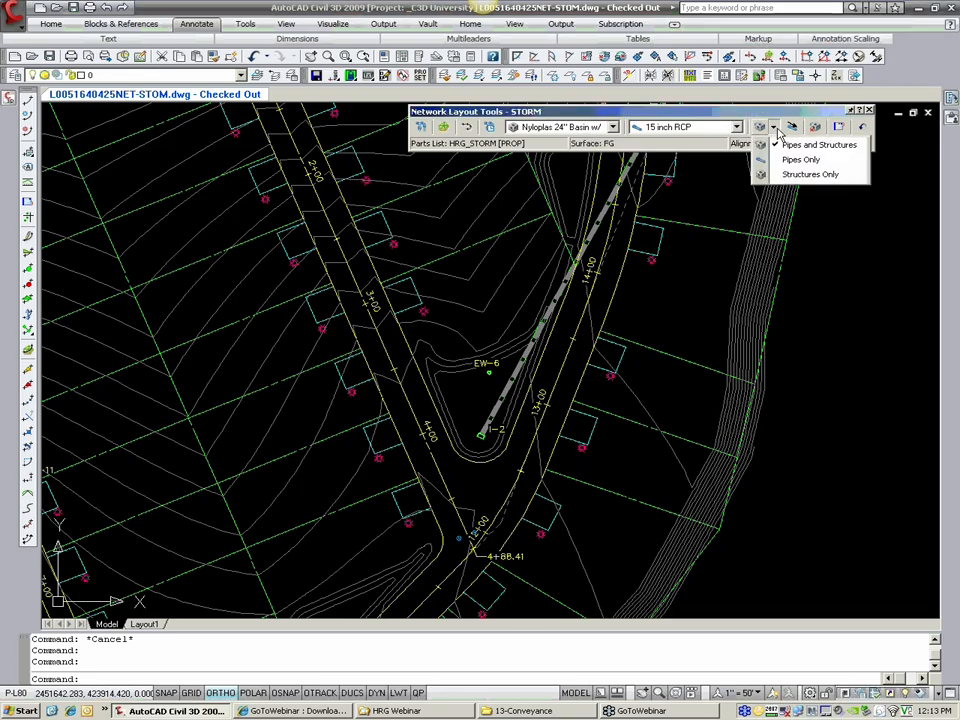
pyautogui.click(805, 175)
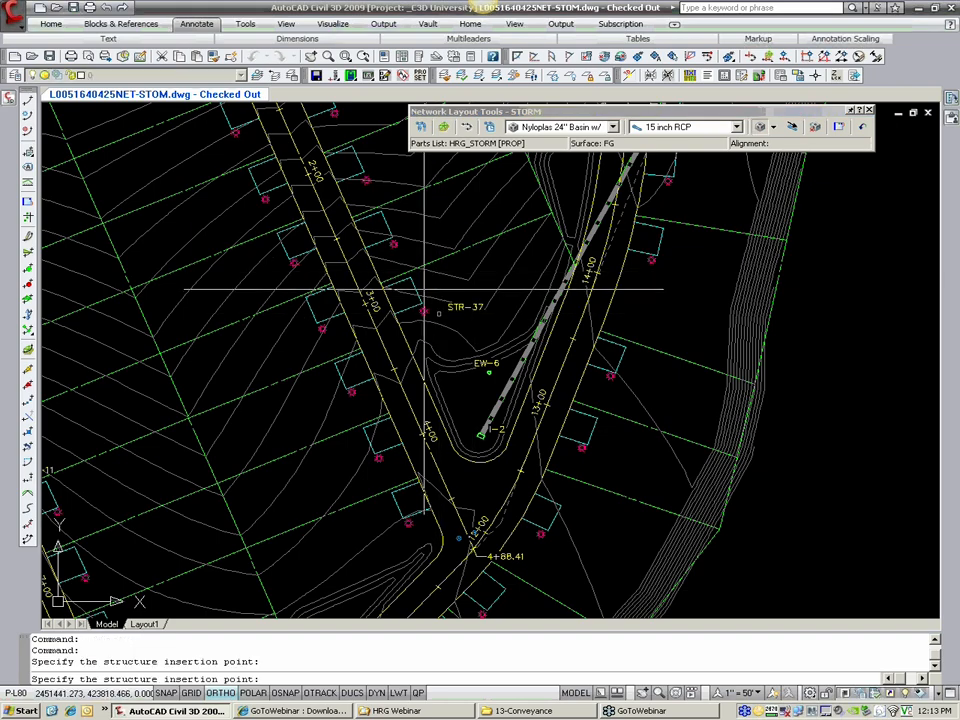
pyautogui.scroll(2, 435, 295)
pyautogui.press('Escape')
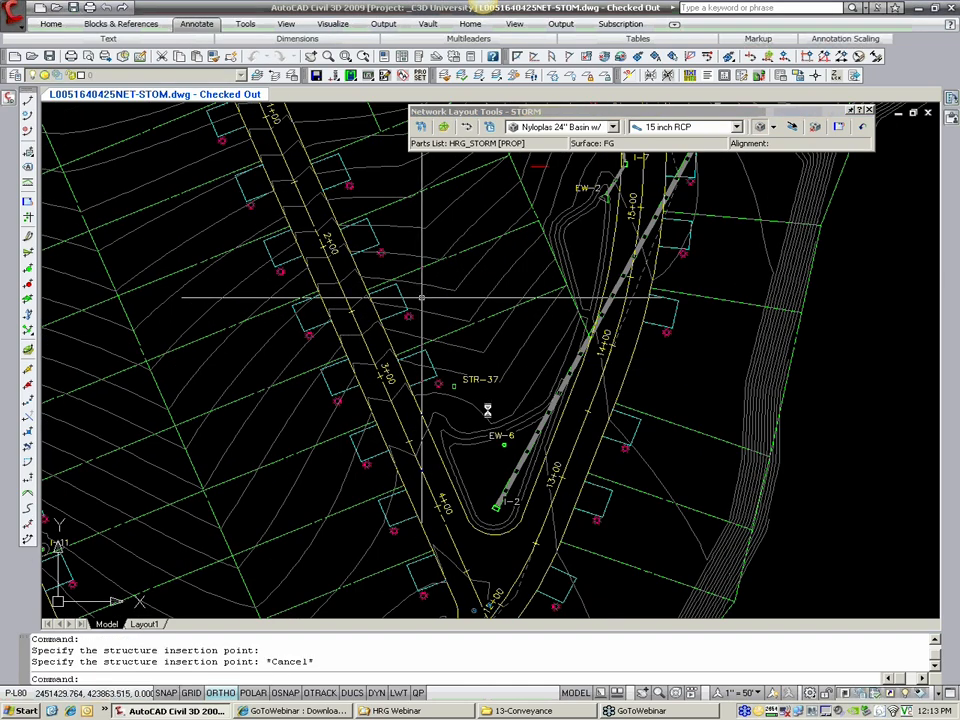
# Step: Inspect the newly placed basin and its STR-37 label, checking each as a separate object
pyautogui.scroll(3, 463, 397)
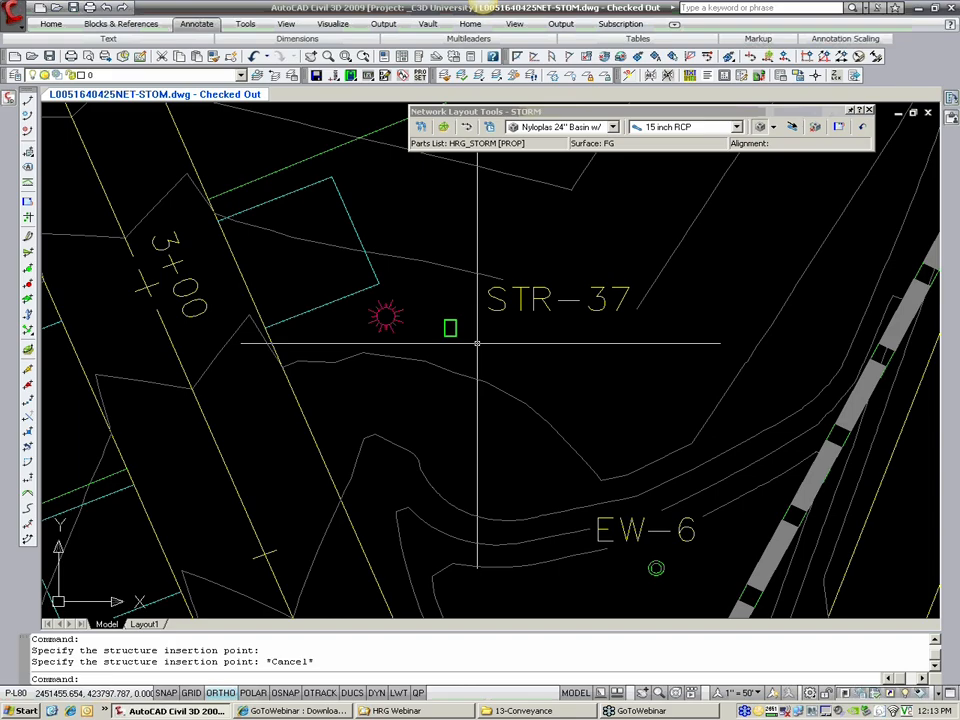
pyautogui.scroll(-2, 471, 343)
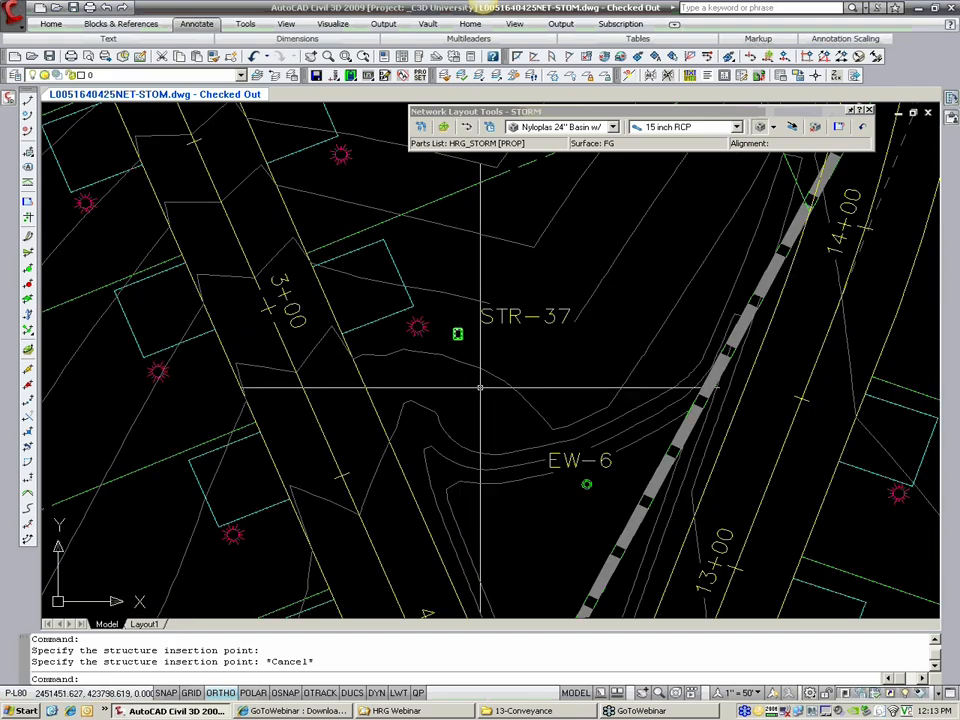
pyautogui.moveTo(457, 340); pyautogui.dragTo(453, 256, button='middle')
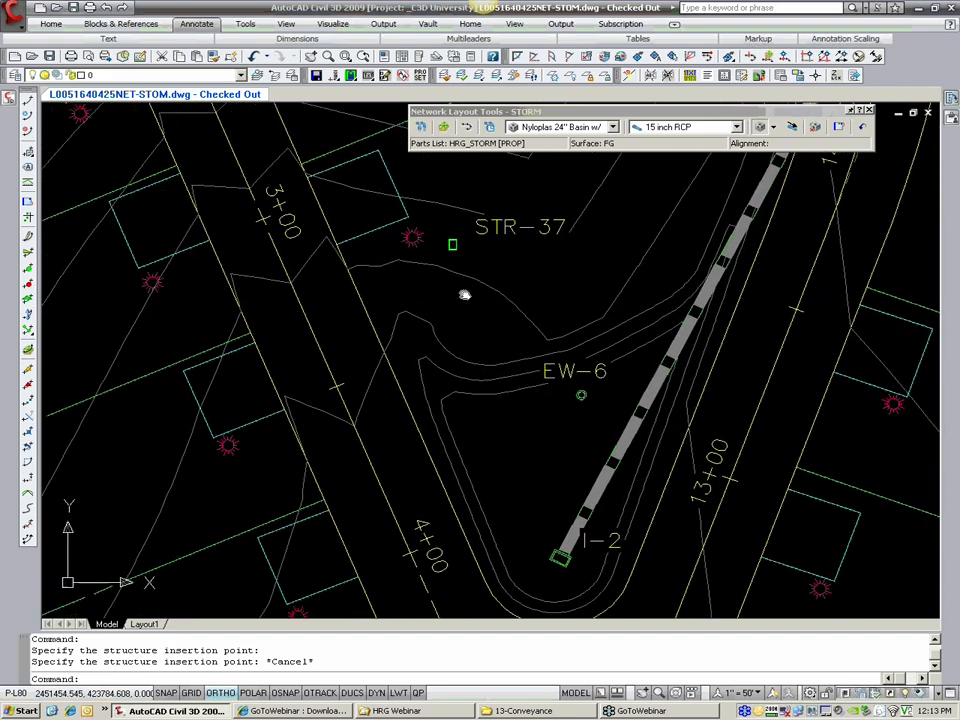
pyautogui.click(508, 227)
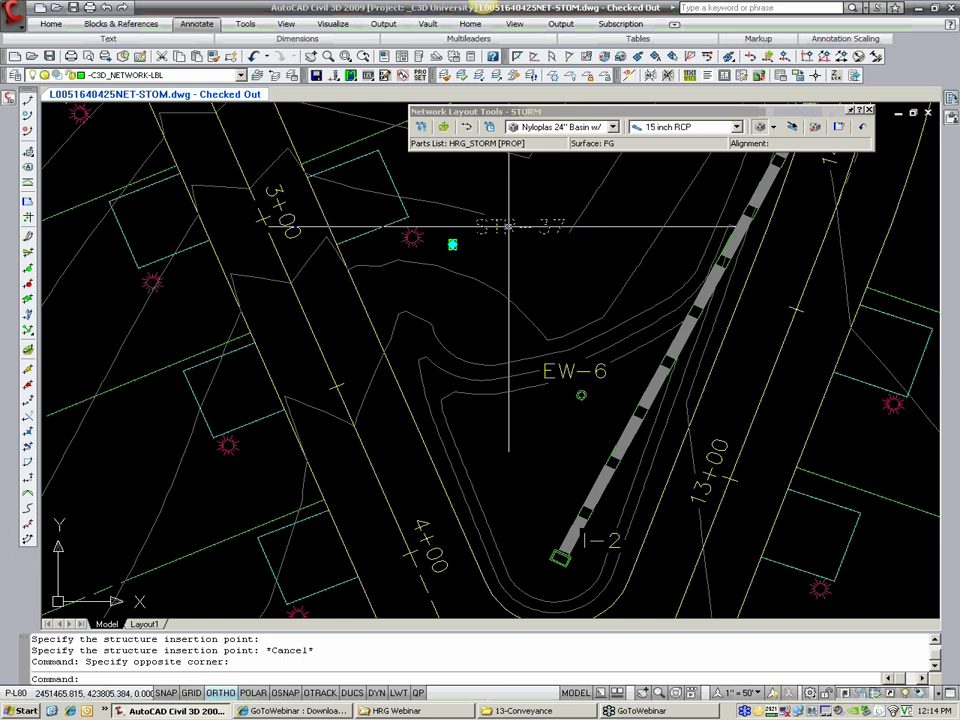
pyautogui.press('Escape')
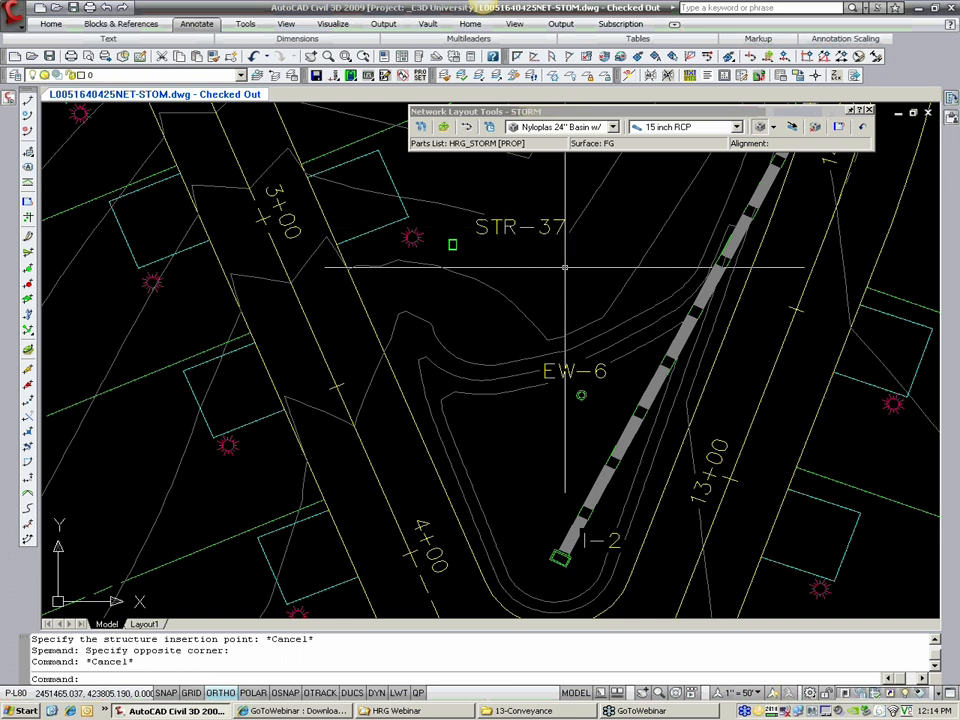
pyautogui.click(452, 246)
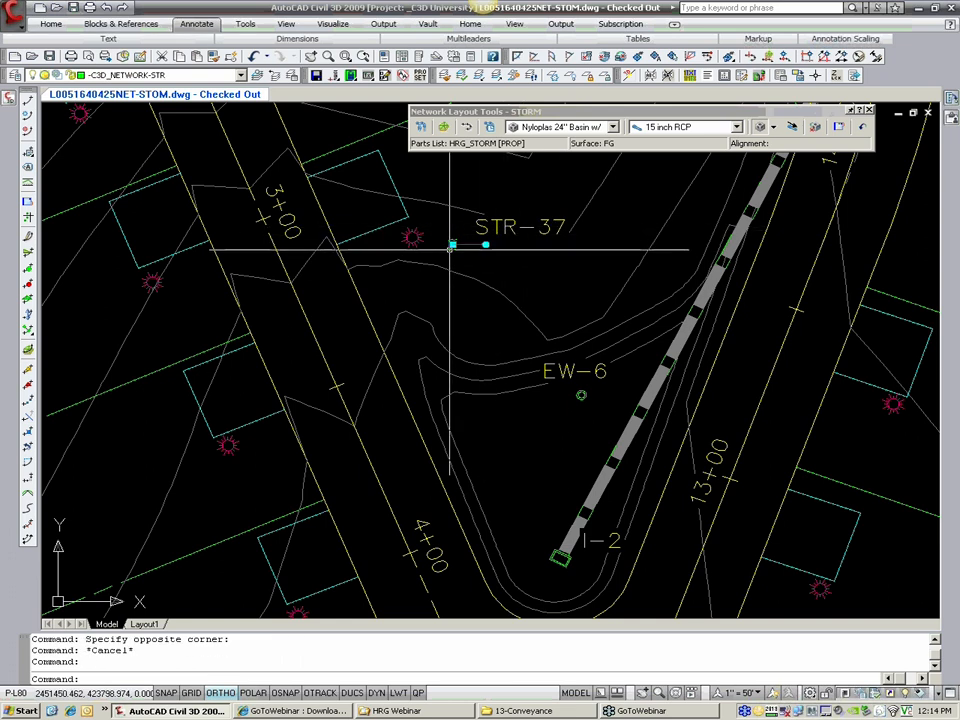
pyautogui.scroll(2, 527, 122)
pyautogui.scroll(2, 457, 272)
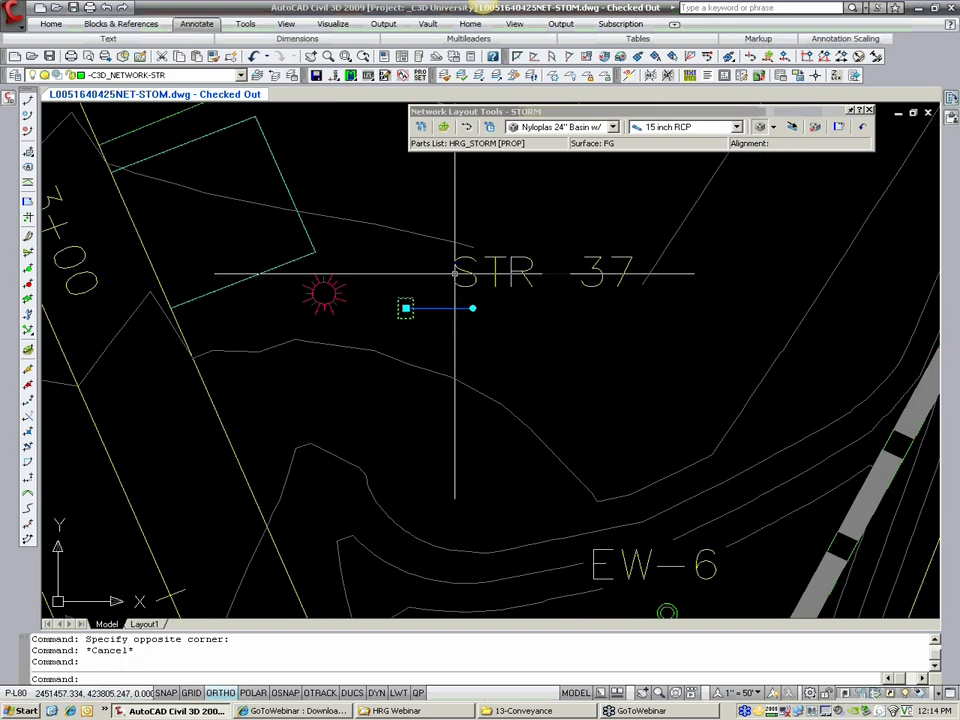
pyautogui.press('Escape')
pyautogui.click(545, 277)
pyautogui.click(551, 274)
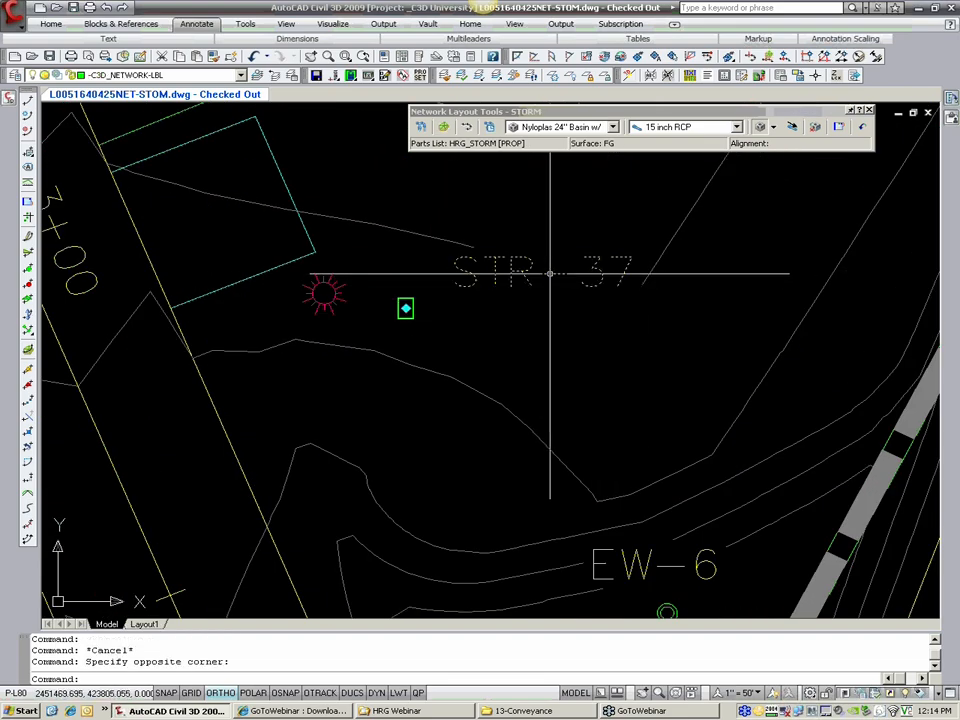
pyautogui.press('Escape')
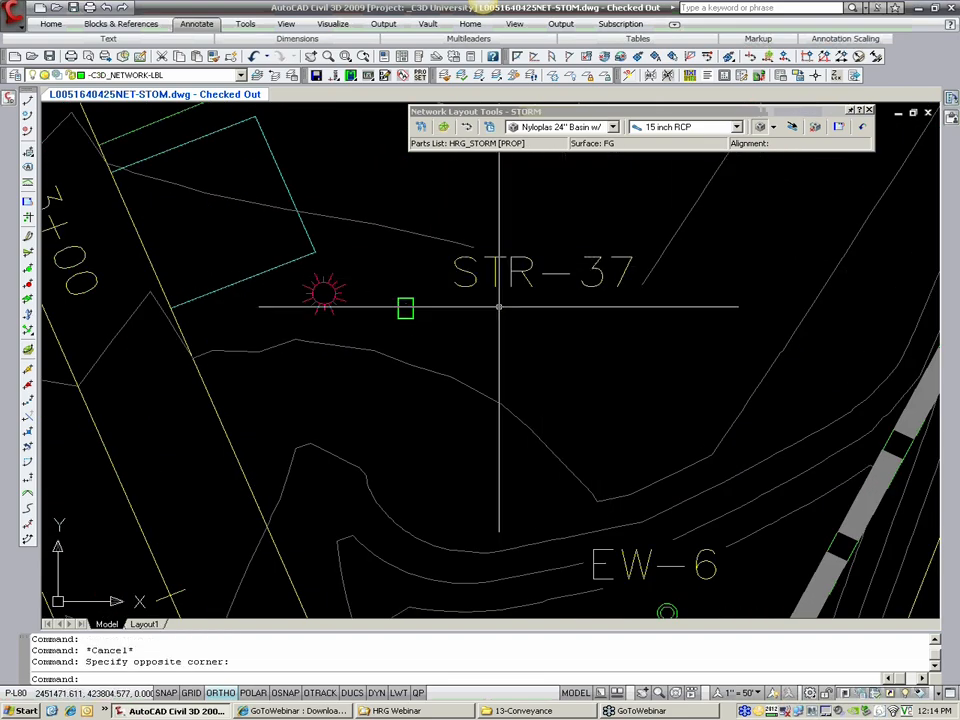
# Step: Rename structure STR-37 to I-4 in its structure properties
pyautogui.click(414, 319)
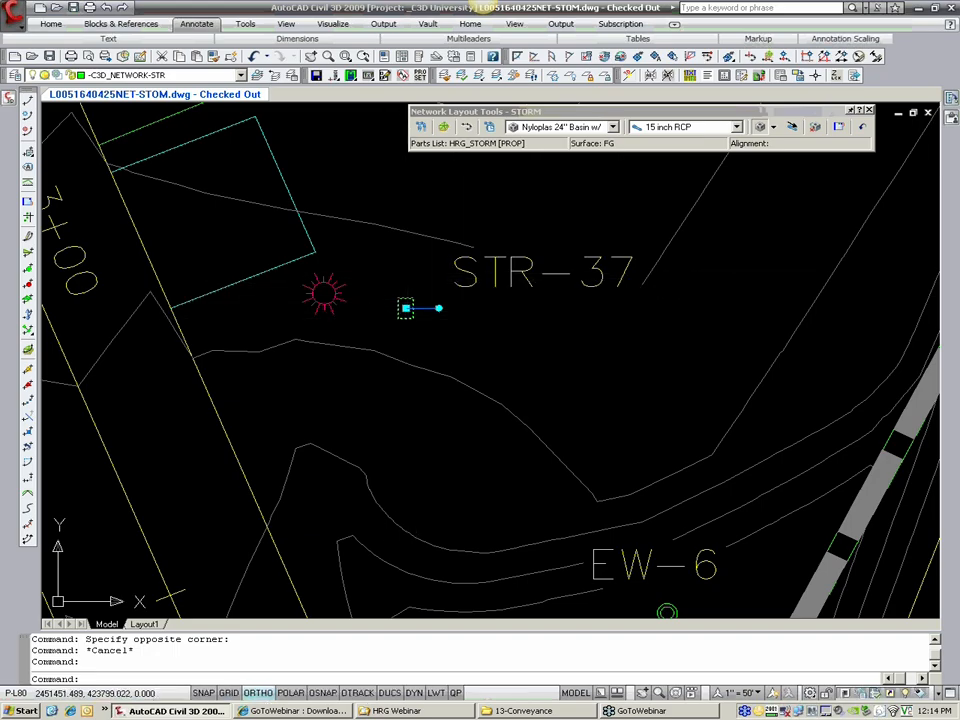
pyautogui.rightClick(408, 318)
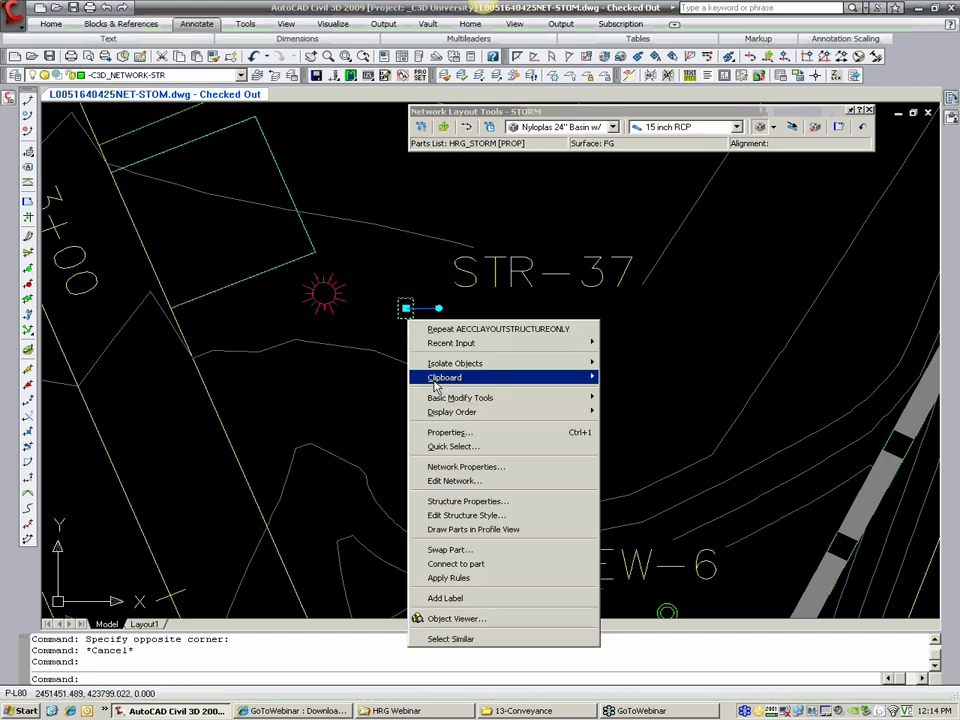
pyautogui.click(477, 502)
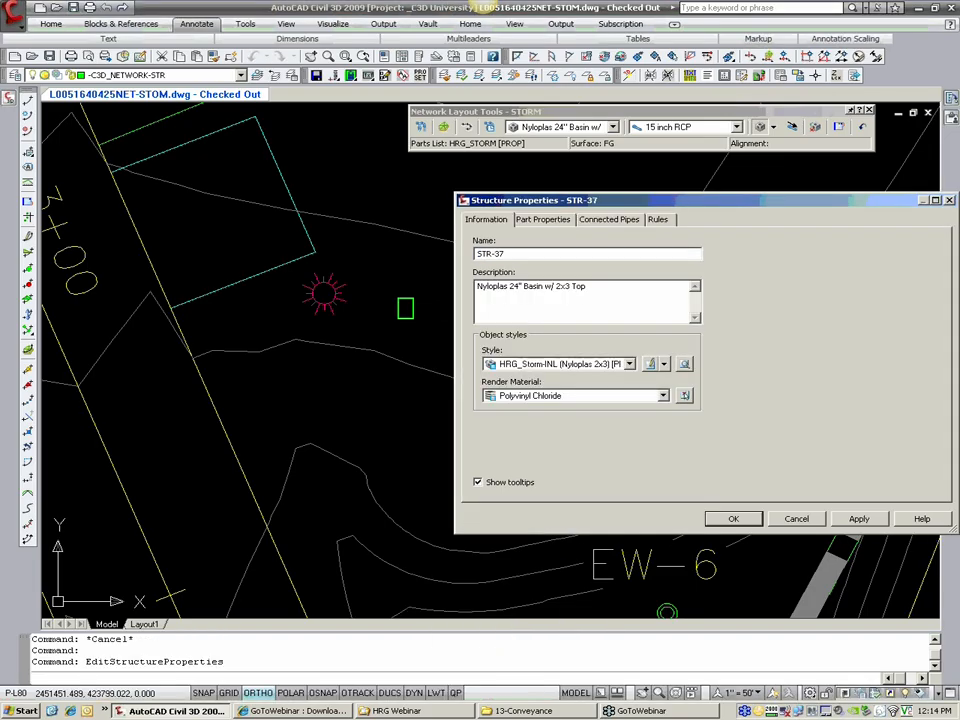
pyautogui.moveTo(548, 204); pyautogui.dragTo(469, 321)
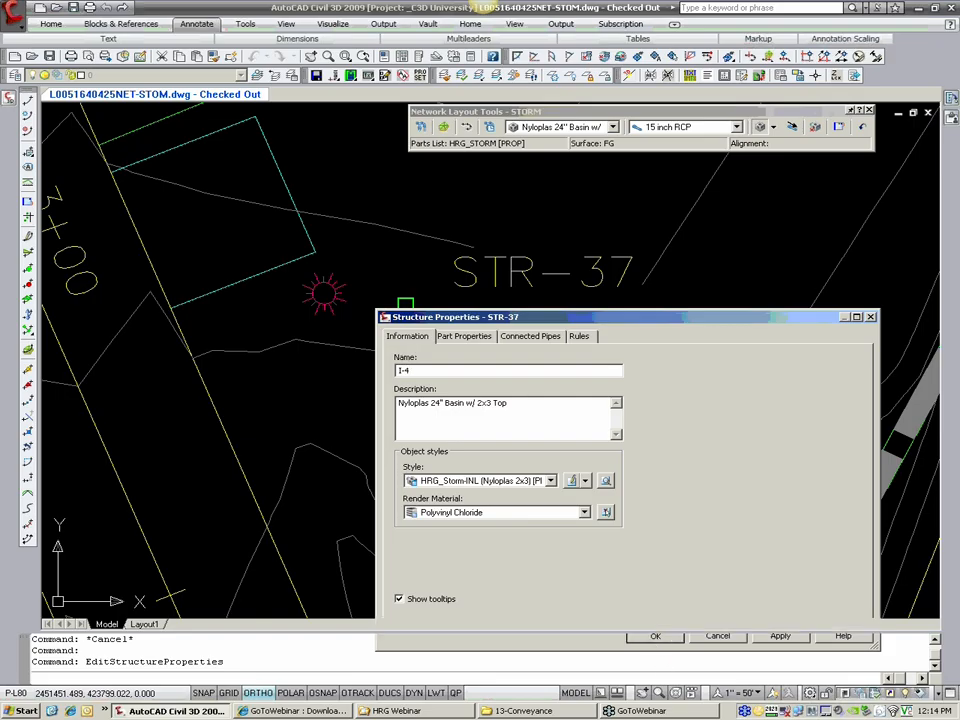
pyautogui.press('Return')
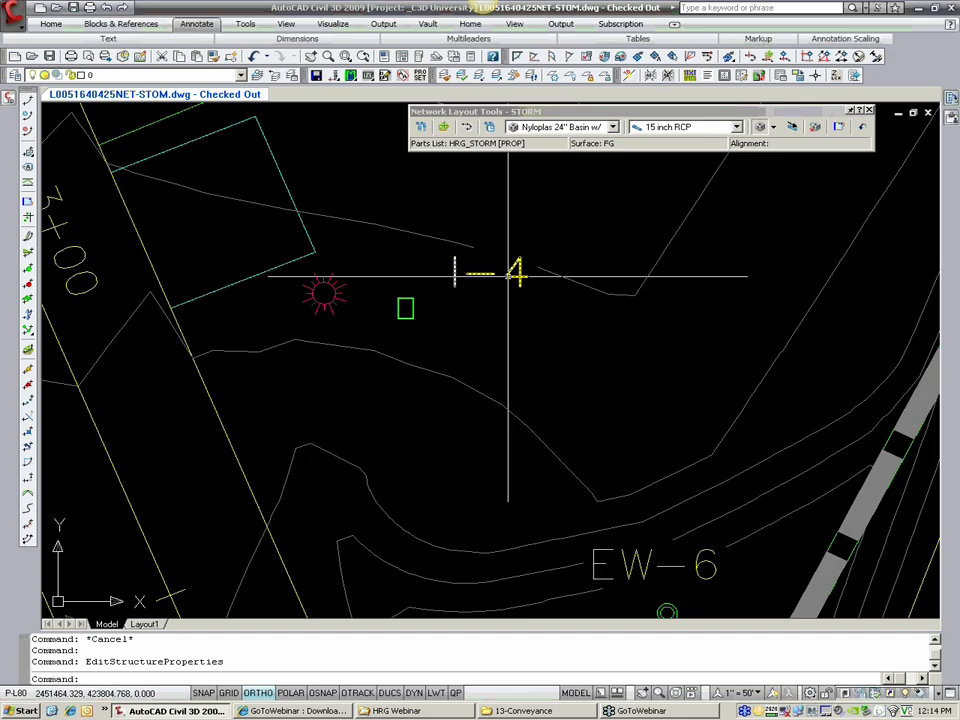
# Step: Draw a short polyline along the road's west edge between stations 3+00 and 4+00, snapping both ends to the edge with Nearest
pyautogui.scroll(-4, 509, 275)
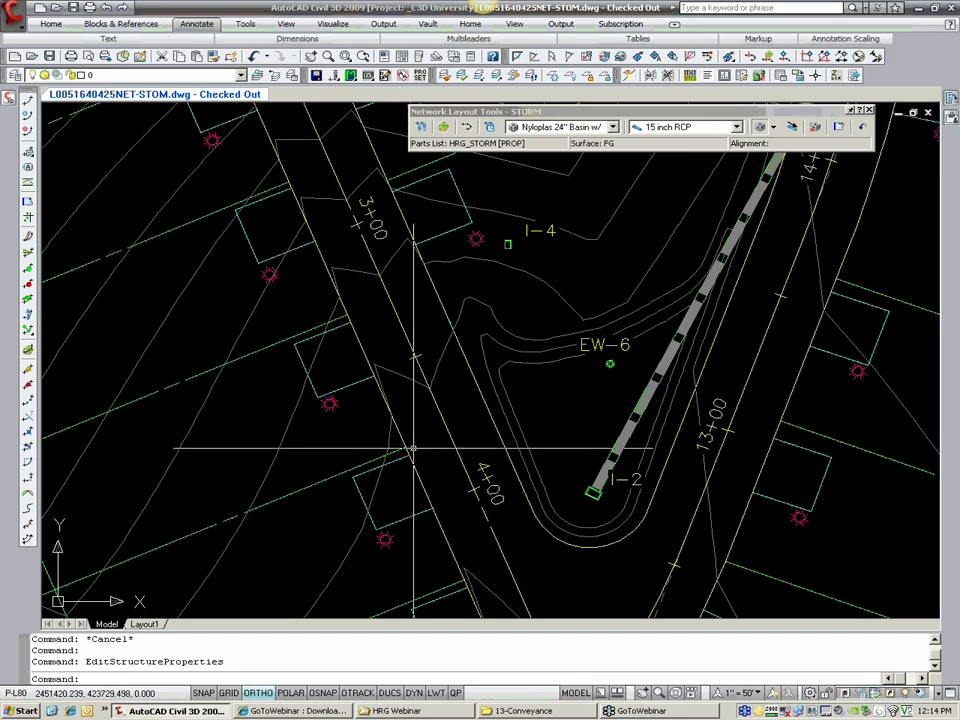
pyautogui.scroll(2, 409, 452)
pyautogui.scroll(1, 364, 439)
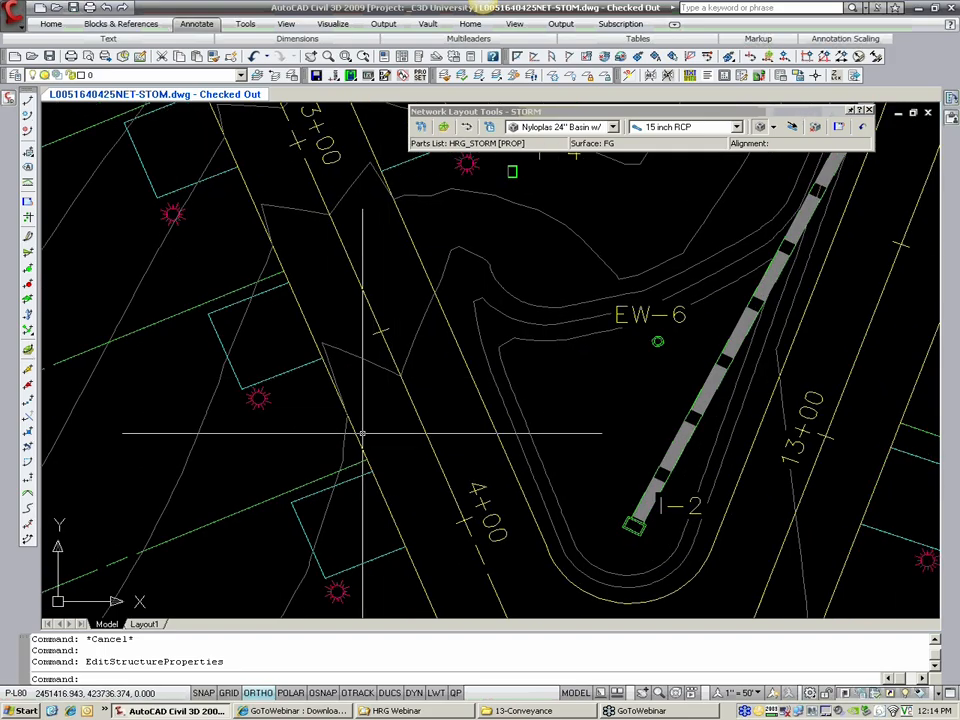
pyautogui.scroll(1, 368, 456)
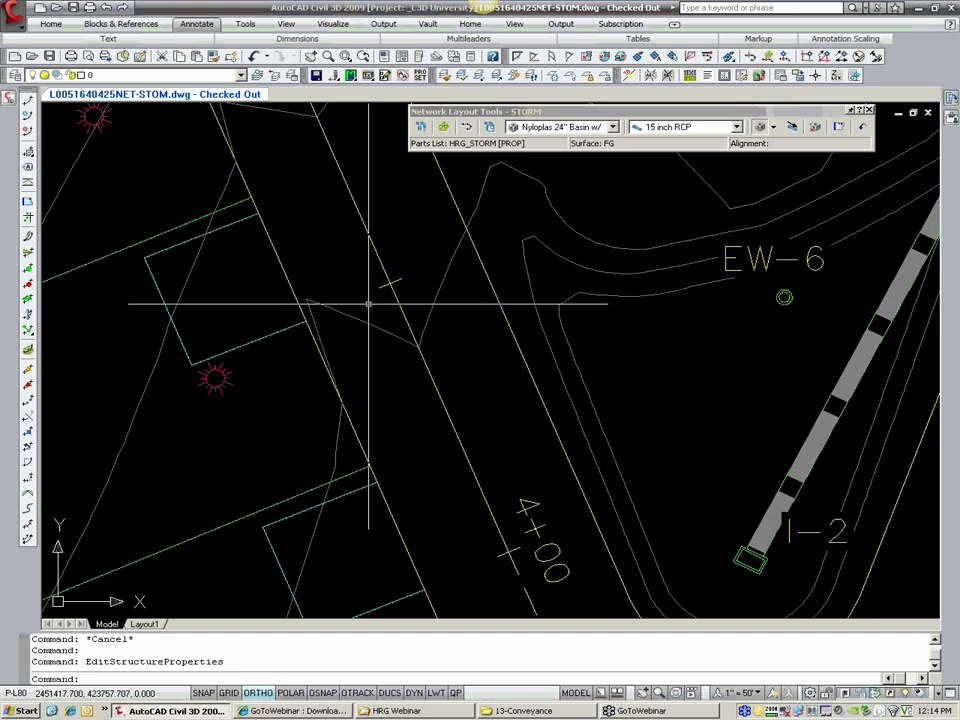
pyautogui.moveTo(328, 311); pyautogui.dragTo(334, 322, button='middle')
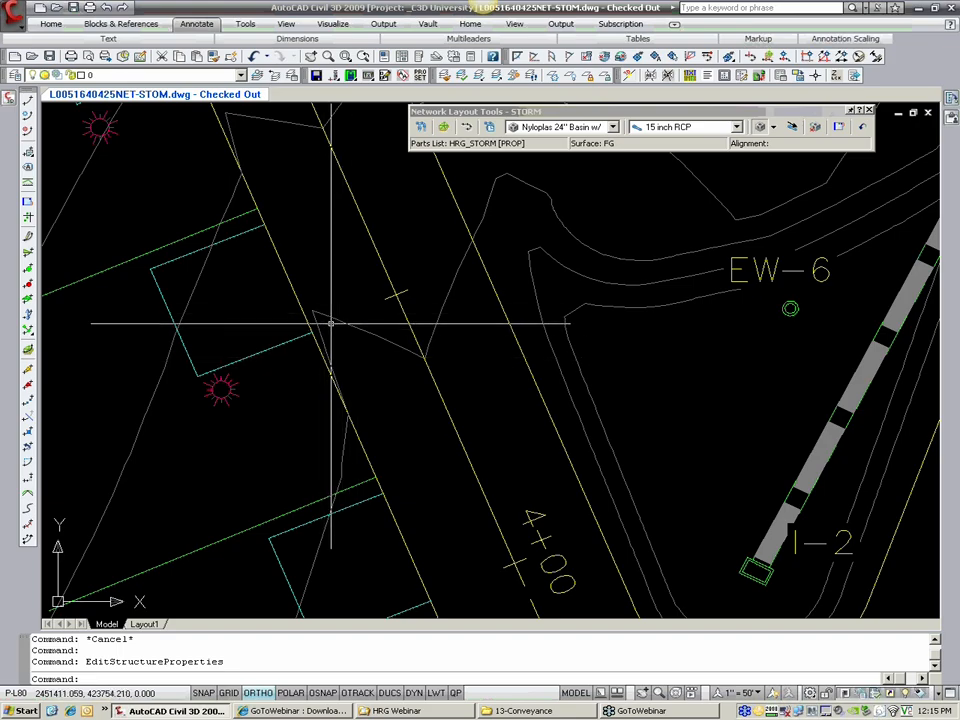
pyautogui.scroll(-3, 350, 390)
pyautogui.scroll(1, 353, 391)
pyautogui.write('P')
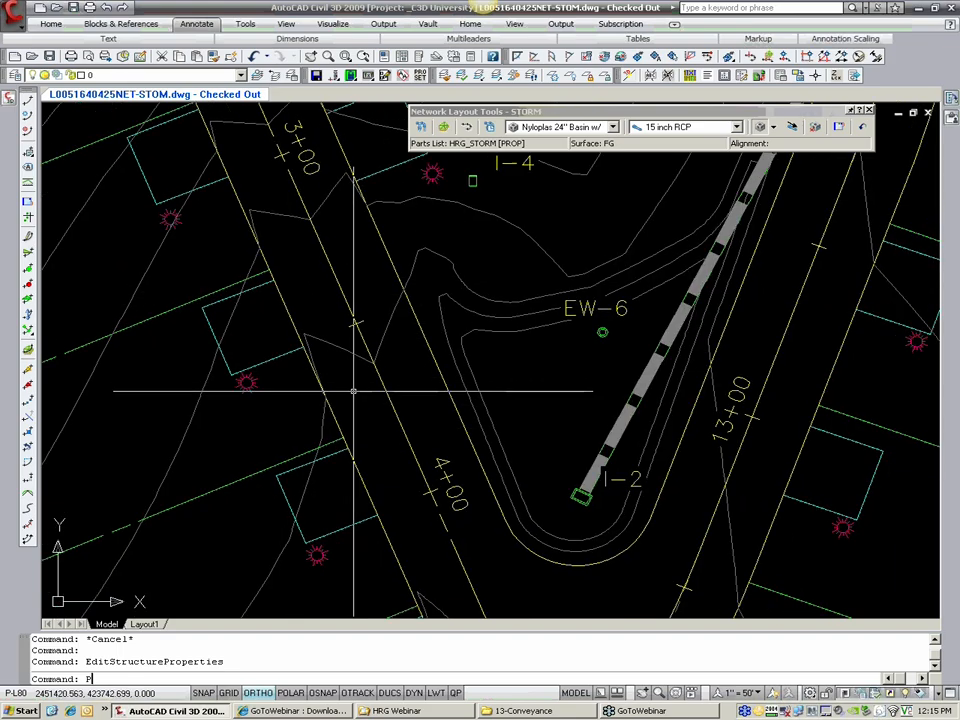
pyautogui.write('L')
pyautogui.press('Return')
pyautogui.scroll(3, 340, 410)
pyautogui.write('NEA')
pyautogui.press('Return')
pyautogui.click(349, 437)
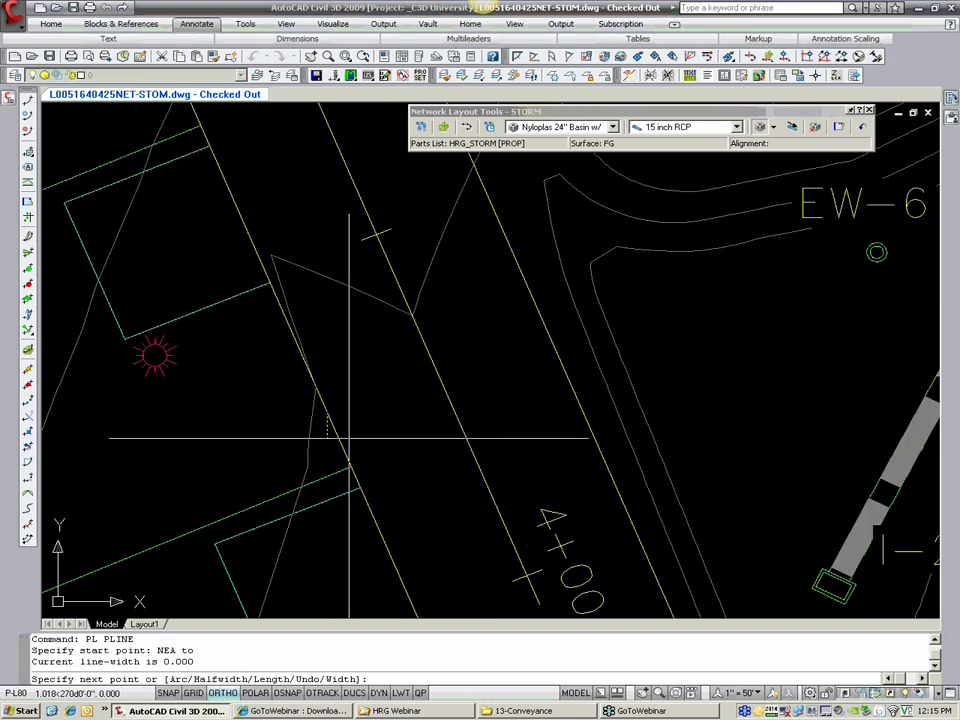
pyautogui.write('NEA')
pyautogui.press('Return')
pyautogui.click(378, 531)
pyautogui.press('Return')
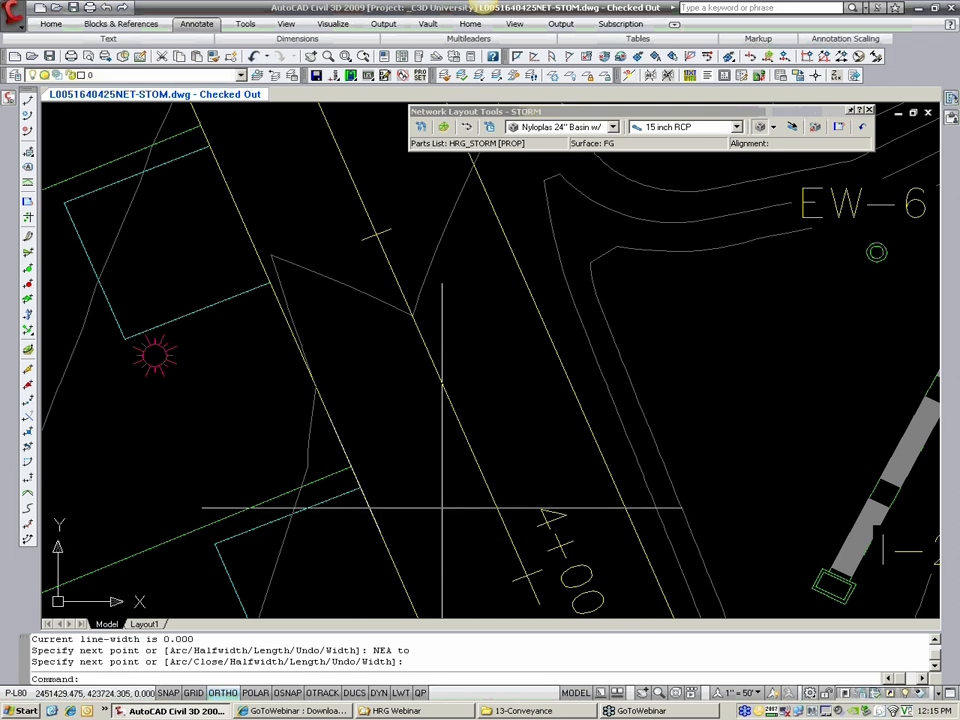
# Step: Offset the short road-edge polyline 1.5 toward the road centerline
pyautogui.write('OFFSET')
pyautogui.press('Return')
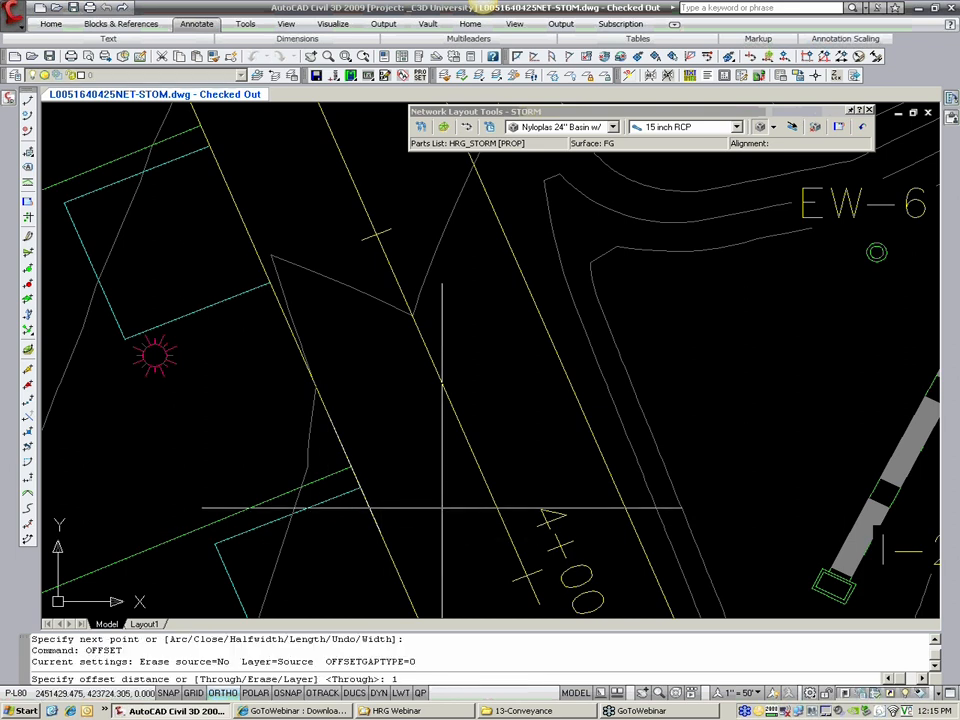
pyautogui.write('1.5')
pyautogui.press('Return')
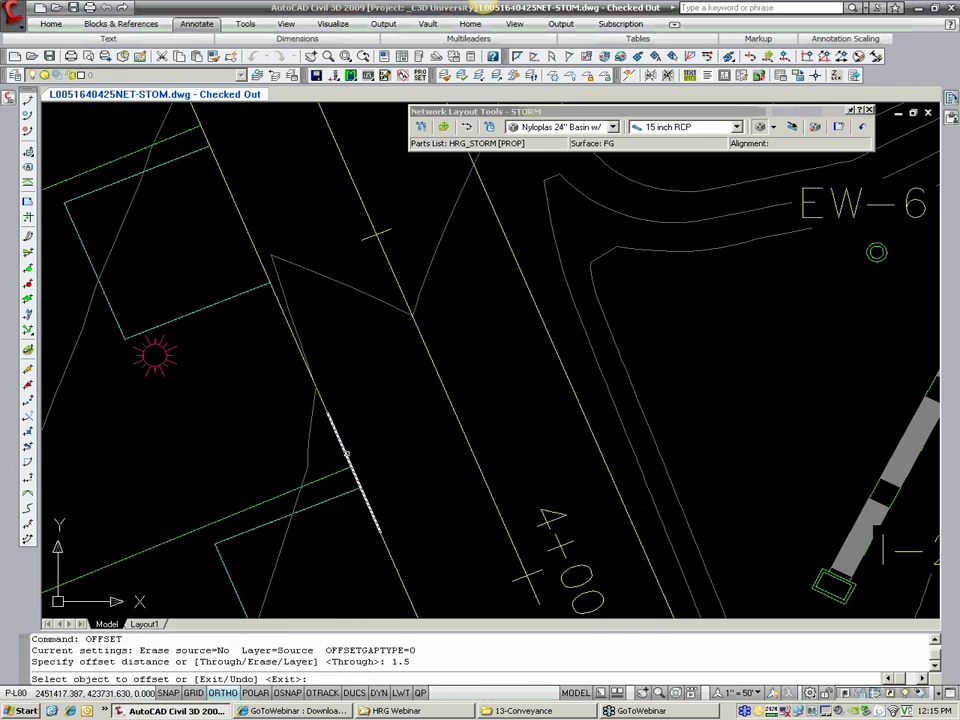
pyautogui.click(347, 455)
pyautogui.click(370, 445)
pyautogui.press('Return')
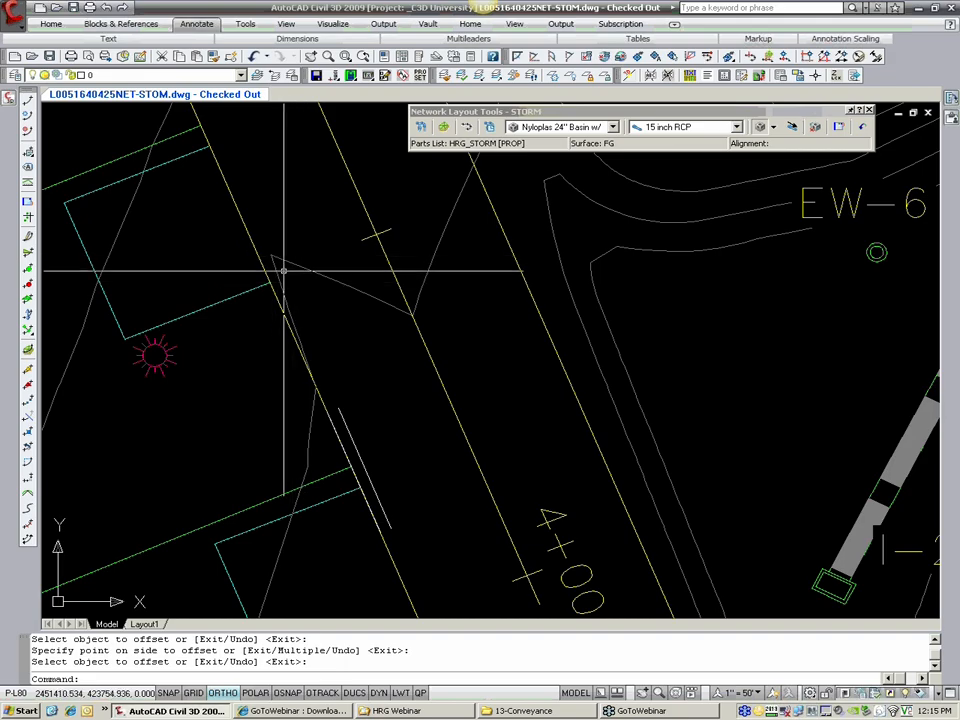
# Step: Start aligning basin I-4, matching its west edge midpoint to the apparent intersection of the green lot line and the offset line
pyautogui.scroll(-2, 368, 390)
pyautogui.moveTo(362, 376)
pyautogui.mouseDown(button='middle')
pyautogui.moveTo(338, 398)
pyautogui.moveTo(340, 413)
pyautogui.mouseUp(button='middle')
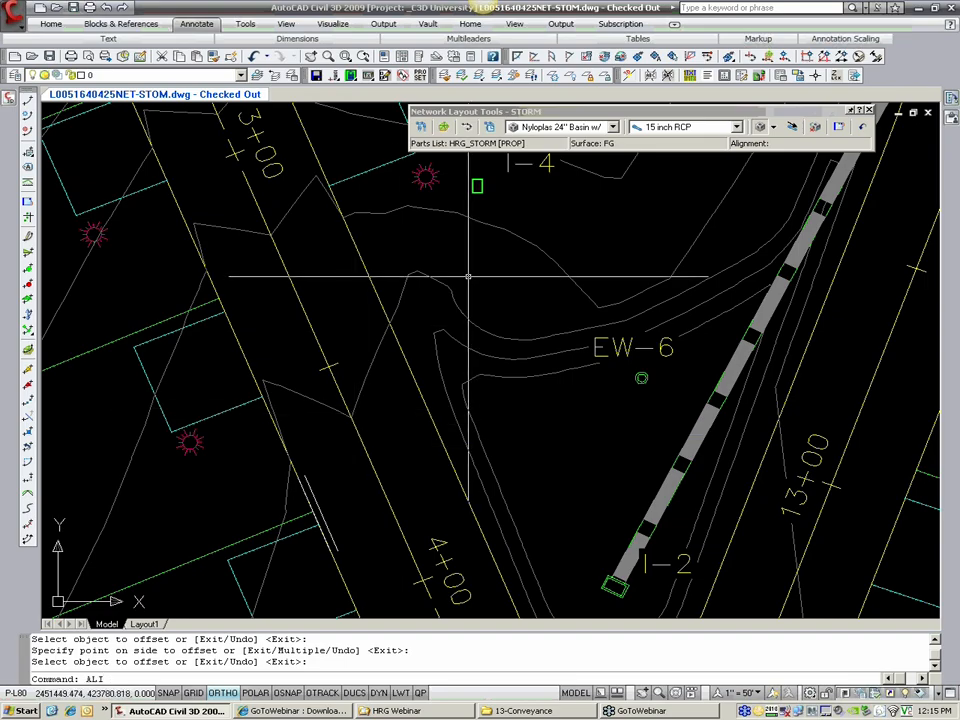
pyautogui.press('Return')
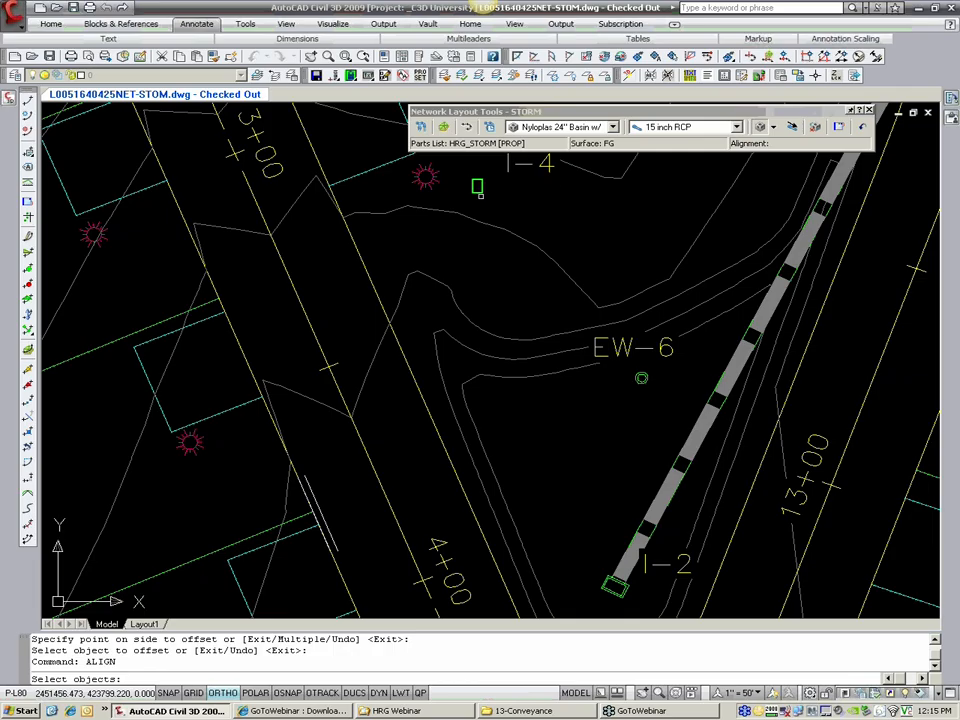
pyautogui.click(477, 187)
pyautogui.press('Return')
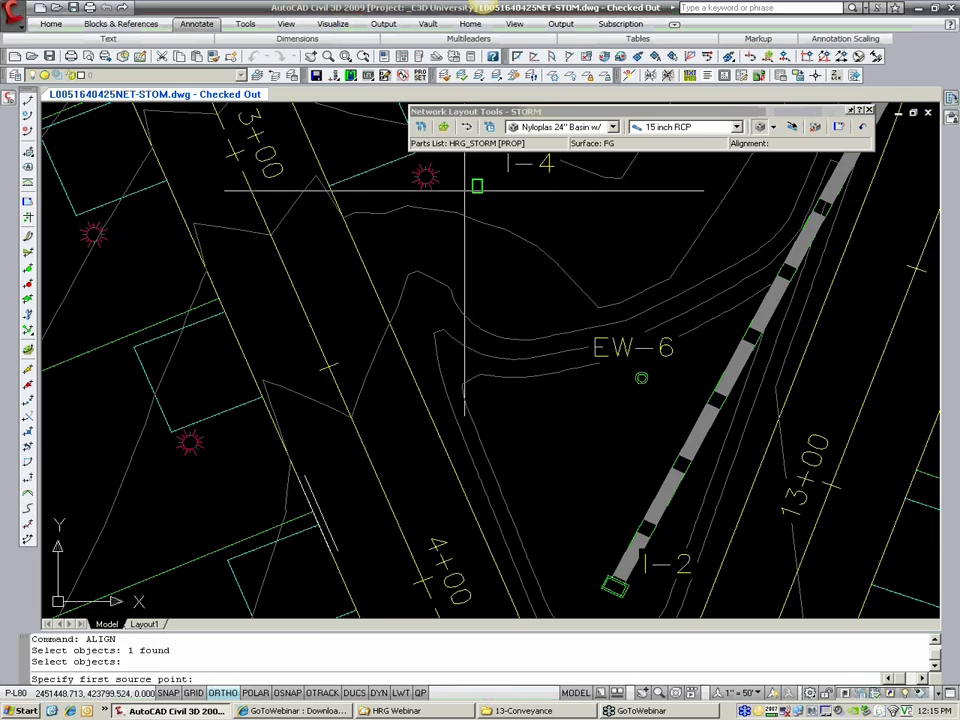
pyautogui.click(477, 187)
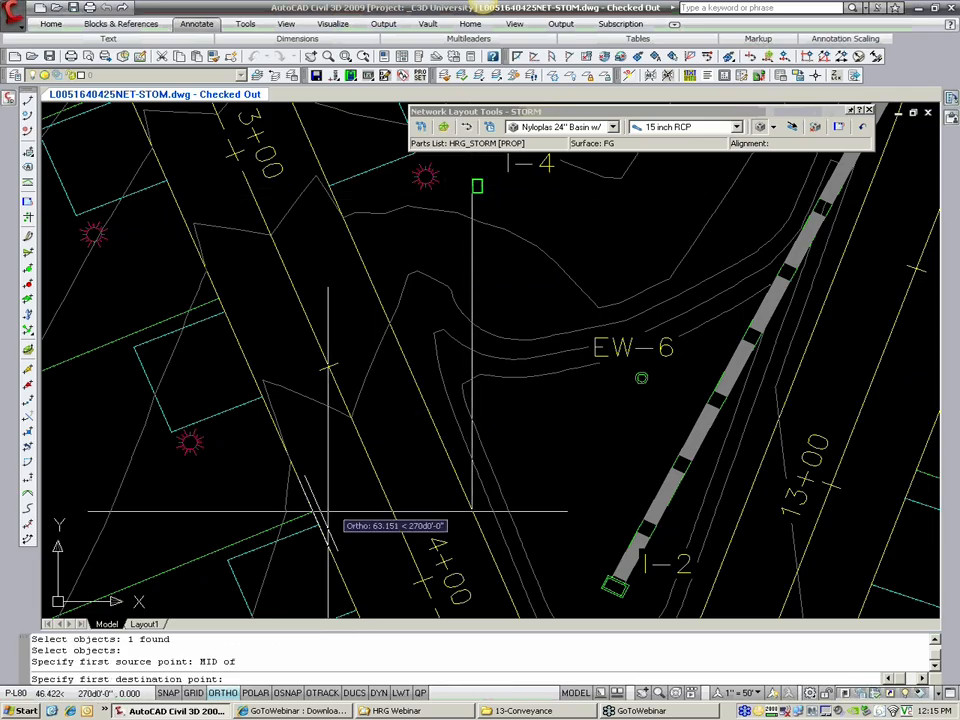
pyautogui.scroll(5, 321, 487)
pyautogui.keyDown('shift'); pyautogui.rightClick(334, 175); pyautogui.keyUp('shift')
pyautogui.click(386, 289)
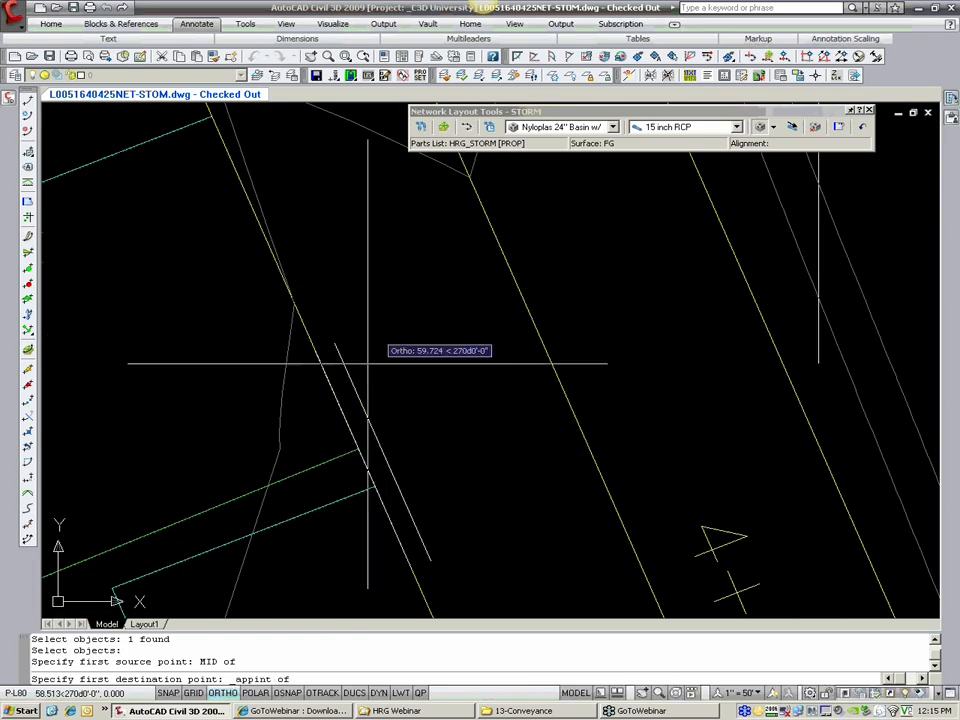
pyautogui.press('F8')
pyautogui.click(322, 466)
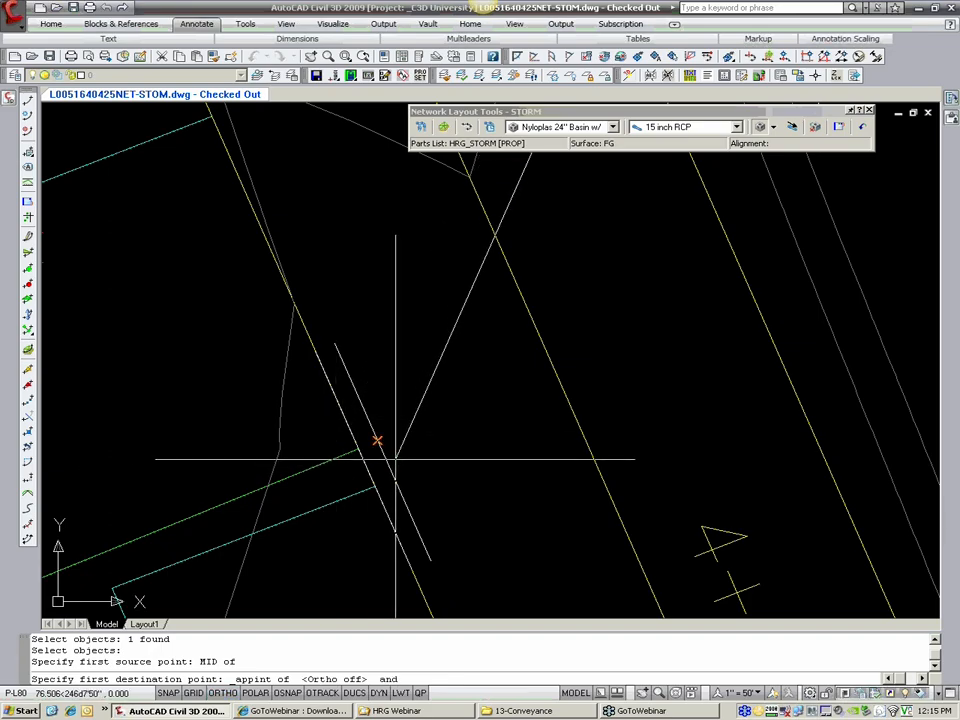
pyautogui.click(394, 459)
# Step: Set the southwest corner of basin I-4 as the second source point of the alignment, using the Endpoint snap
pyautogui.scroll(-5, 411, 441)
pyautogui.moveTo(478, 365); pyautogui.dragTo(350, 501, button='middle')
pyautogui.scroll(-3, 350, 501)
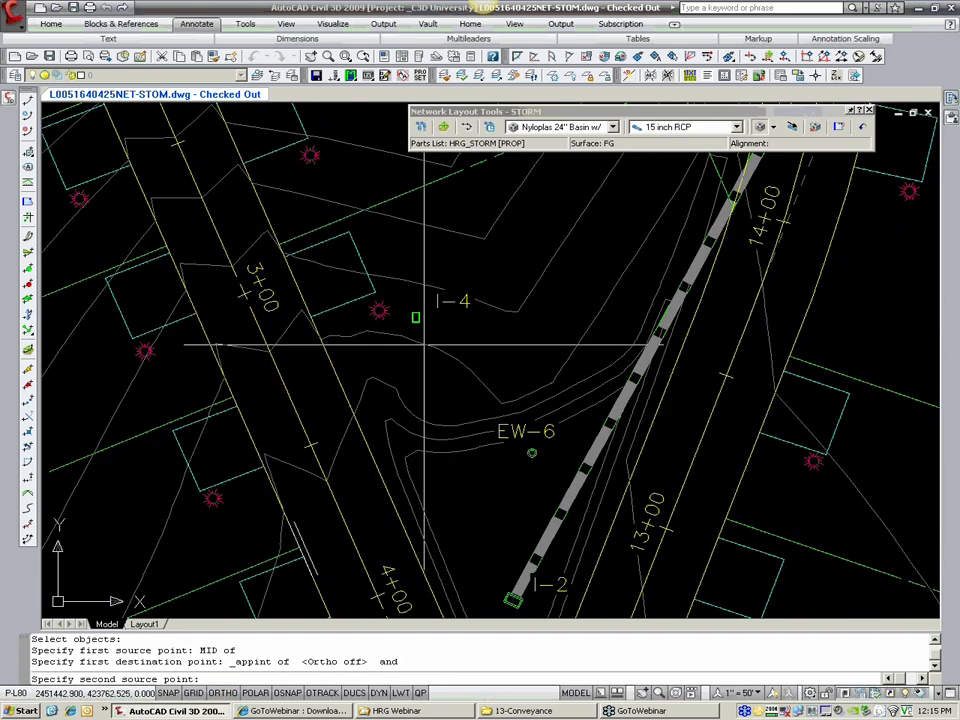
pyautogui.scroll(1, 415, 318)
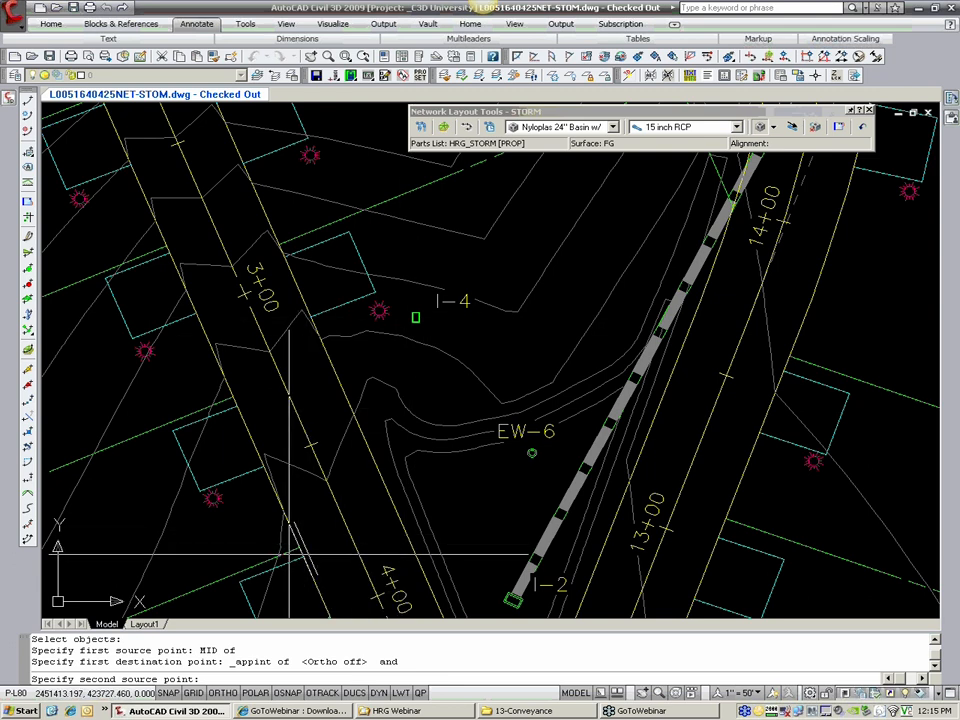
pyautogui.scroll(8, 414, 315)
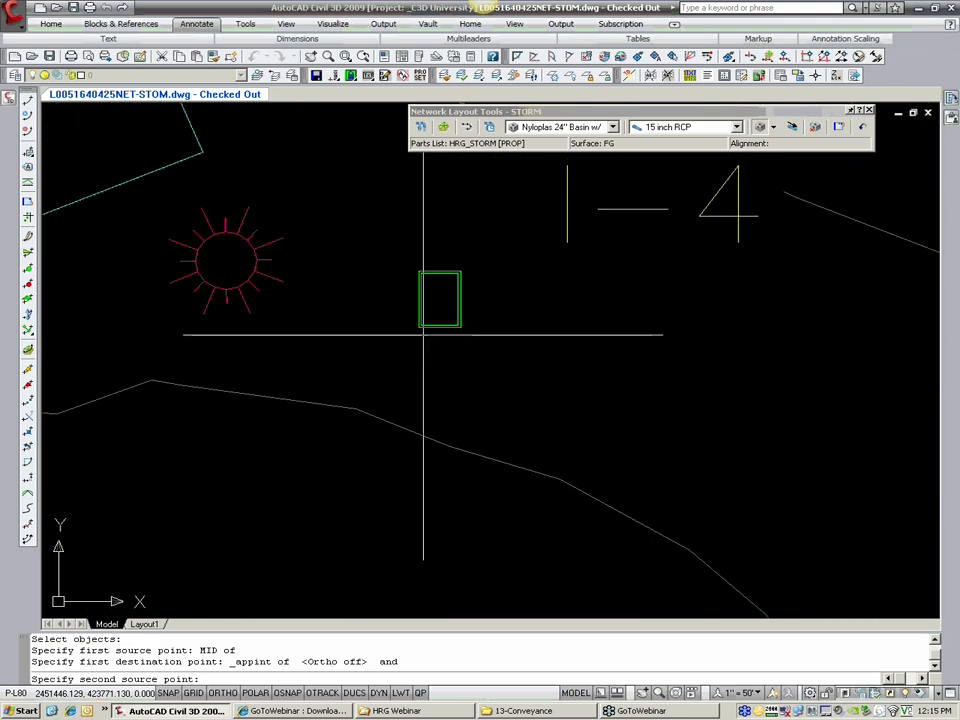
pyautogui.write('END')
pyautogui.click(420, 328)
# Step: Set the second destination with Nearest on the offset line, farther toward station 4+00, and complete the alignment without a third point or scaling
pyautogui.scroll(-2, 419, 384)
pyautogui.scroll(-4, 419, 384)
pyautogui.moveTo(368, 470); pyautogui.dragTo(381, 182, button='middle')
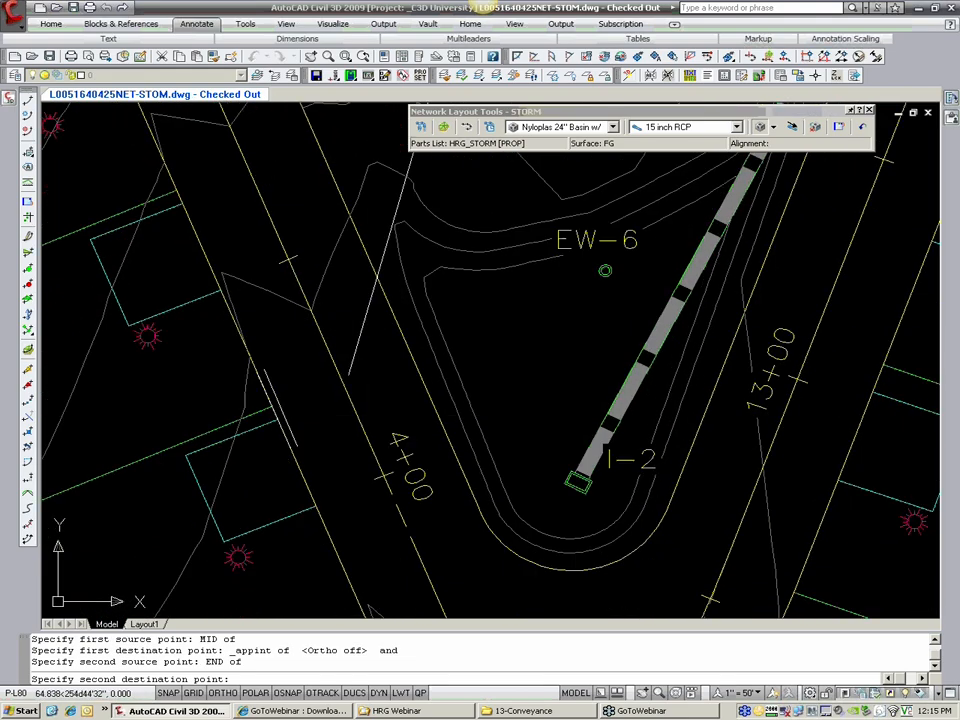
pyautogui.scroll(4, 290, 430)
pyautogui.write('NEA')
pyautogui.click(288, 426)
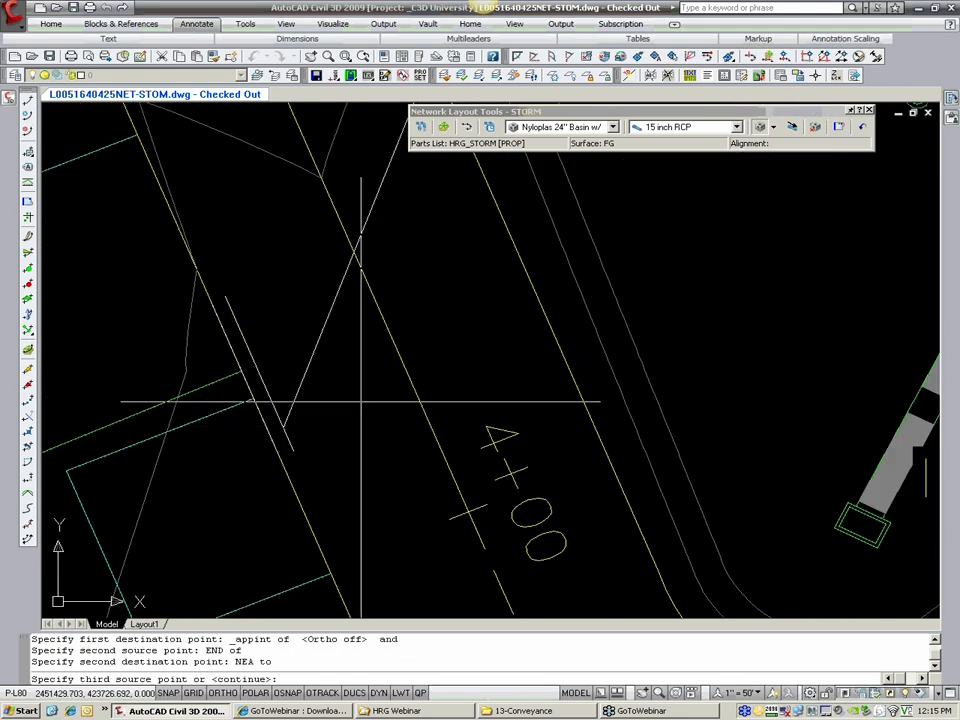
pyautogui.press('Return')
pyautogui.press('Return')
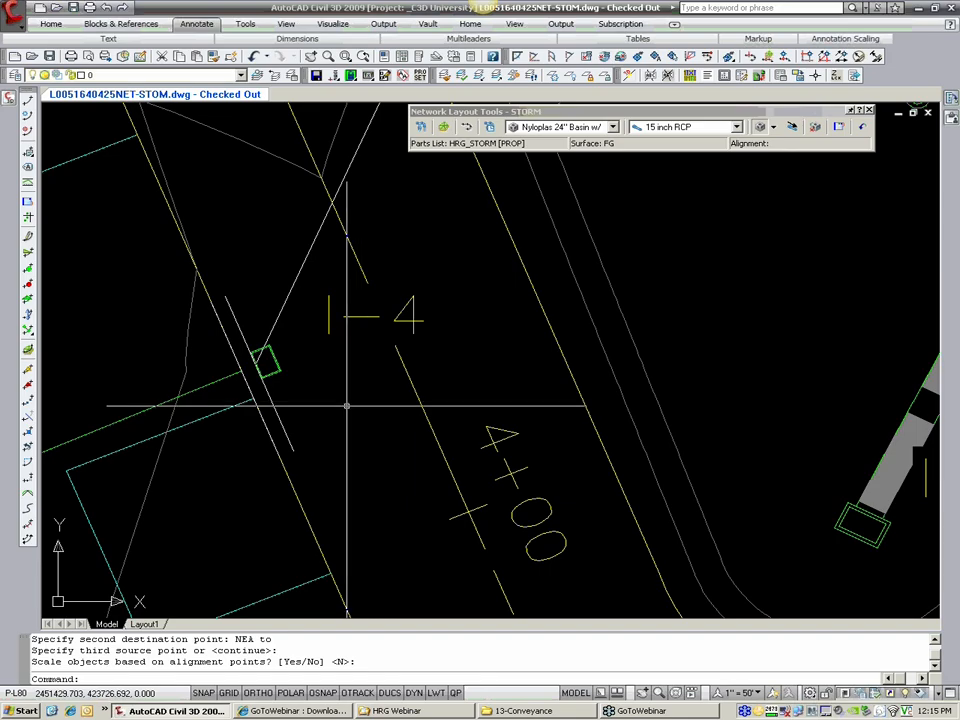
pyautogui.scroll(-2, 350, 428)
pyautogui.press('Escape')
pyautogui.moveTo(323, 376); pyautogui.dragTo(338, 380, button='middle')
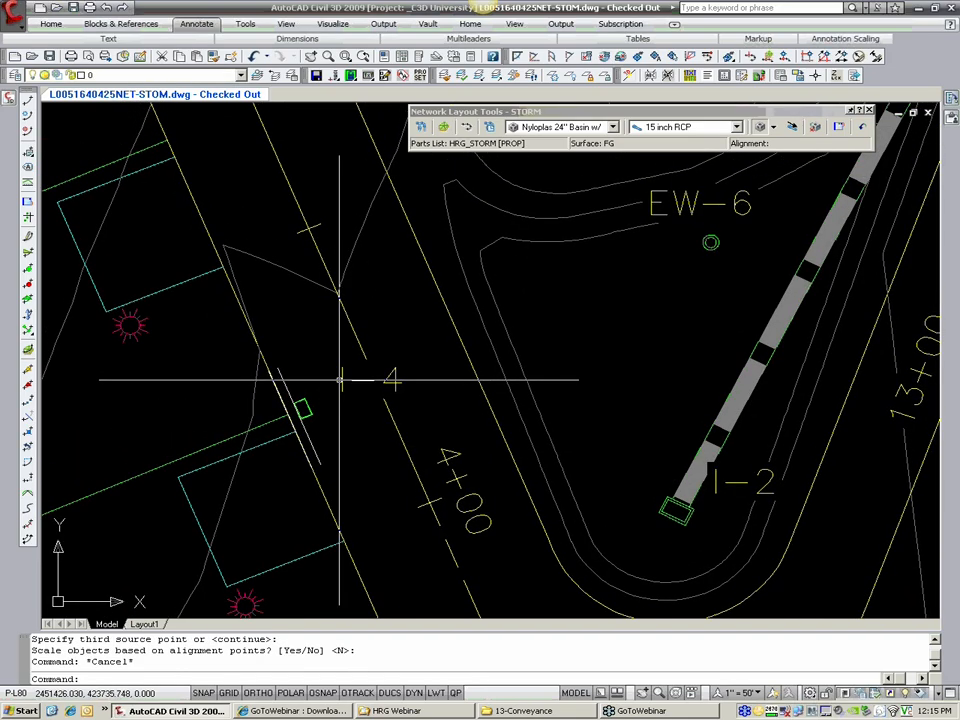
# Step: Erase the offset construction line running along the edge of basin I-4
pyautogui.click(297, 413)
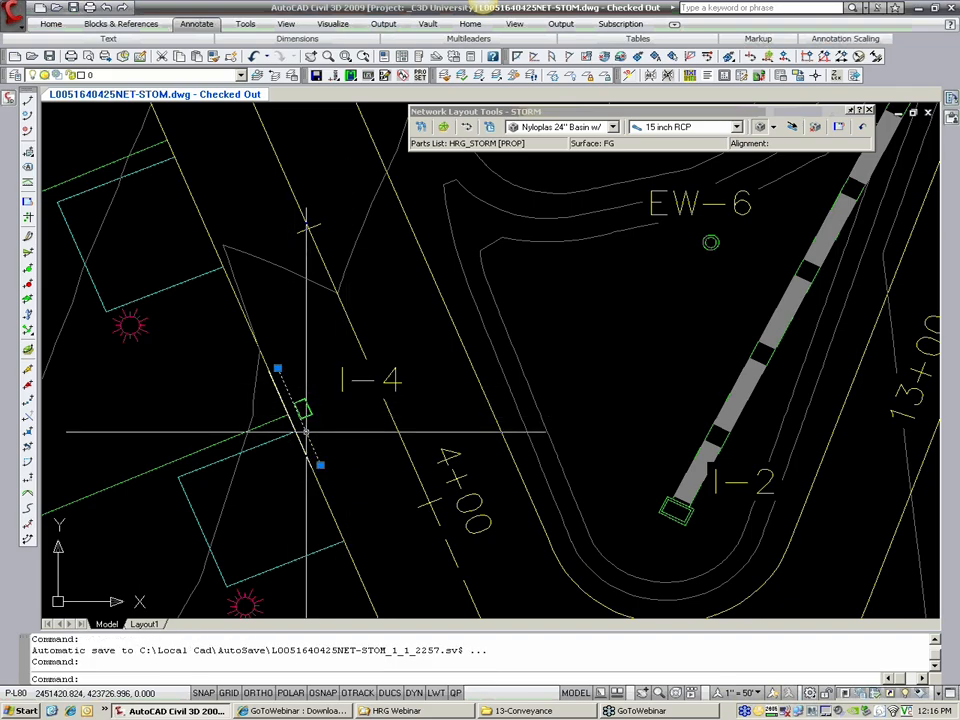
pyautogui.write('e')
pyautogui.press('Return')
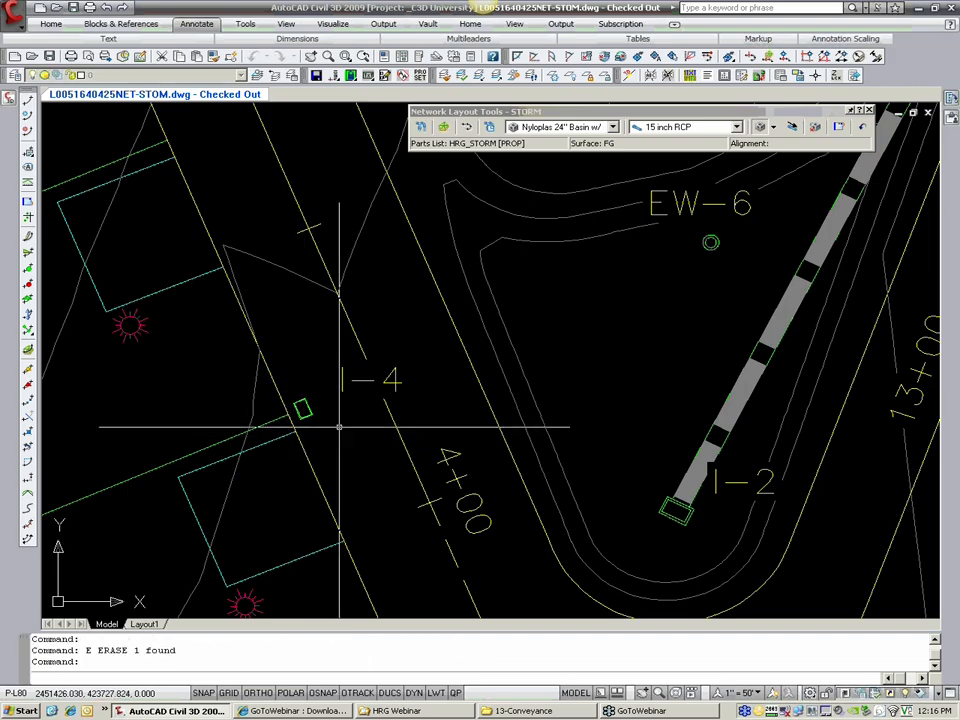
pyautogui.scroll(-5, 339, 427)
pyautogui.scroll(3, 324, 463)
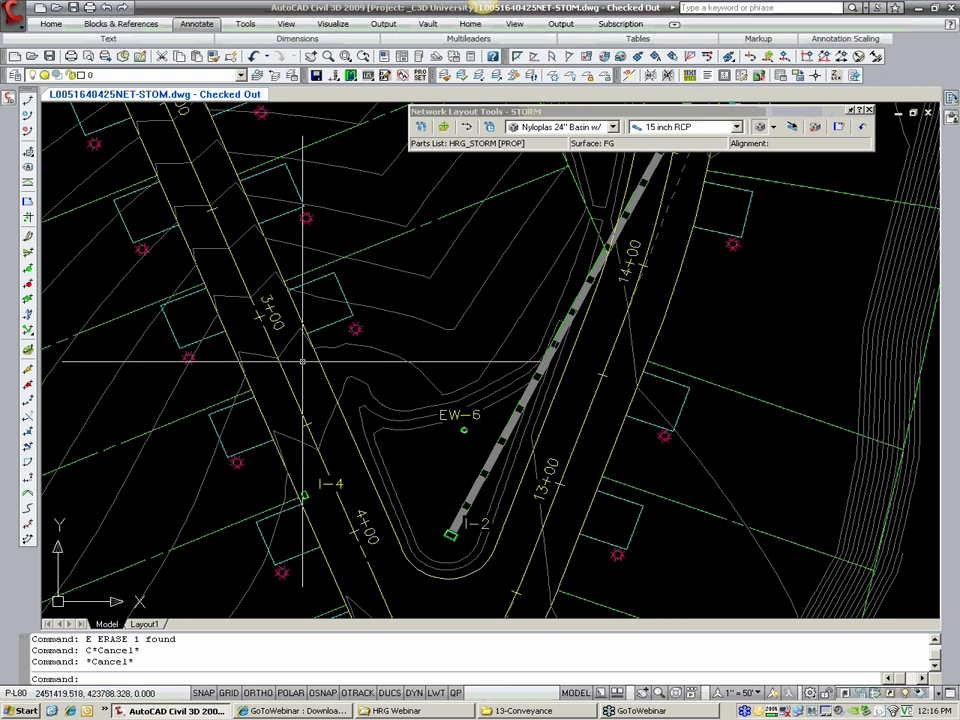
# Step: Draw a polyline about 47 feet long on the road centerline between stations 3+00 and 4+00, snapping both ends with Nearest
pyautogui.write('pl')
pyautogui.press('Return')
pyautogui.write('nea')
pyautogui.press('Return')
pyautogui.click(325, 468)
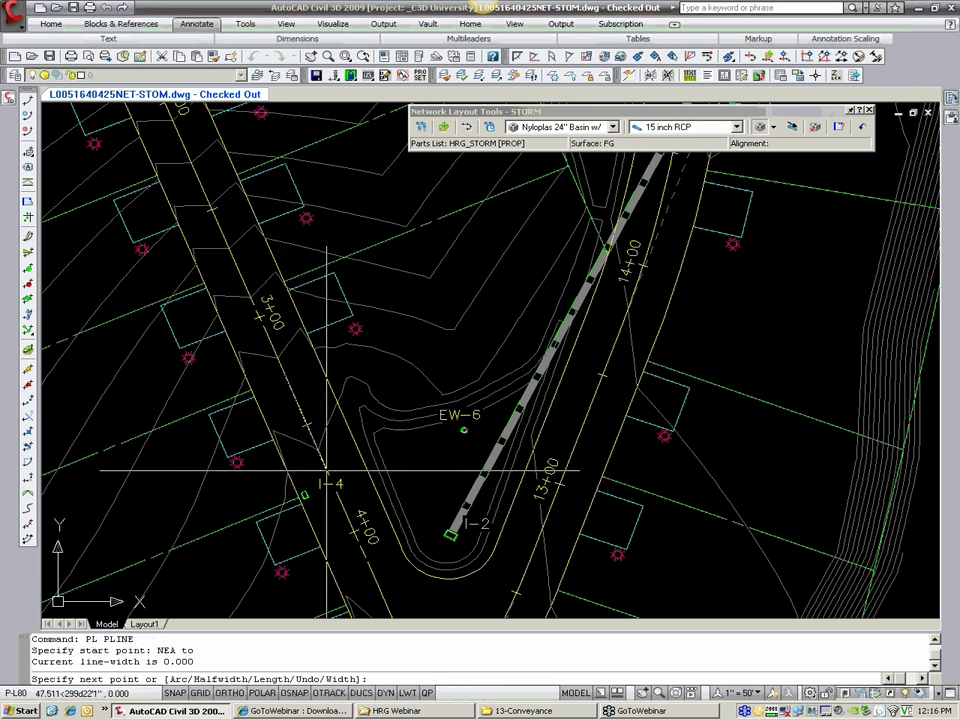
pyautogui.write('nea')
pyautogui.press('Return')
pyautogui.click(325, 468)
pyautogui.press('Return')
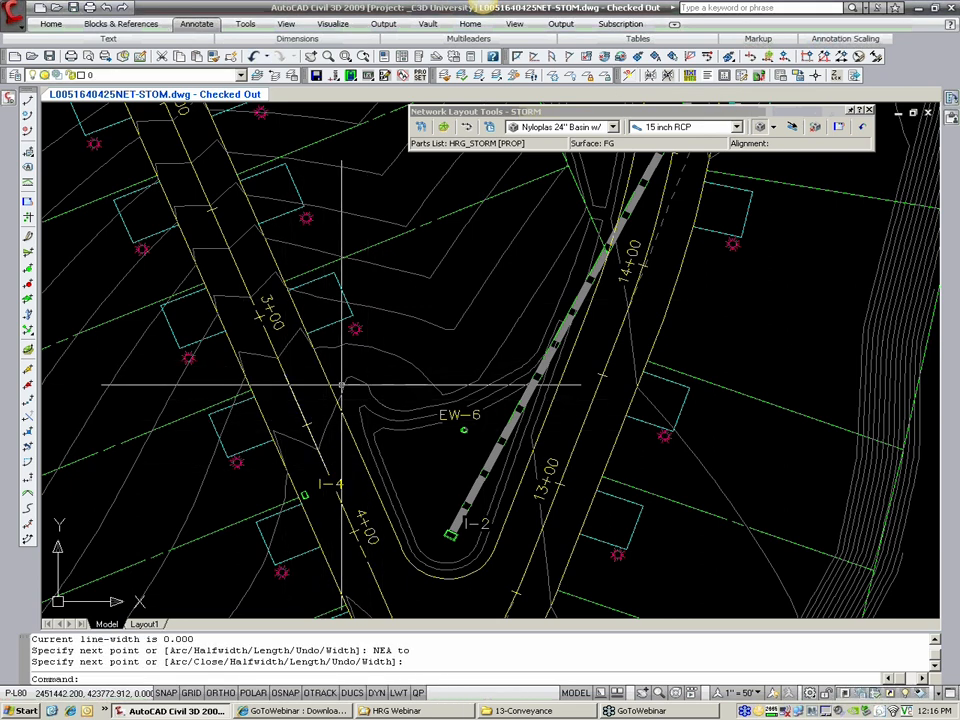
# Step: Rotate the crosshairs to the road direction with the HRG Crosshair Set utility, using the short centerline polyline as reference
pyautogui.click(21, 28)
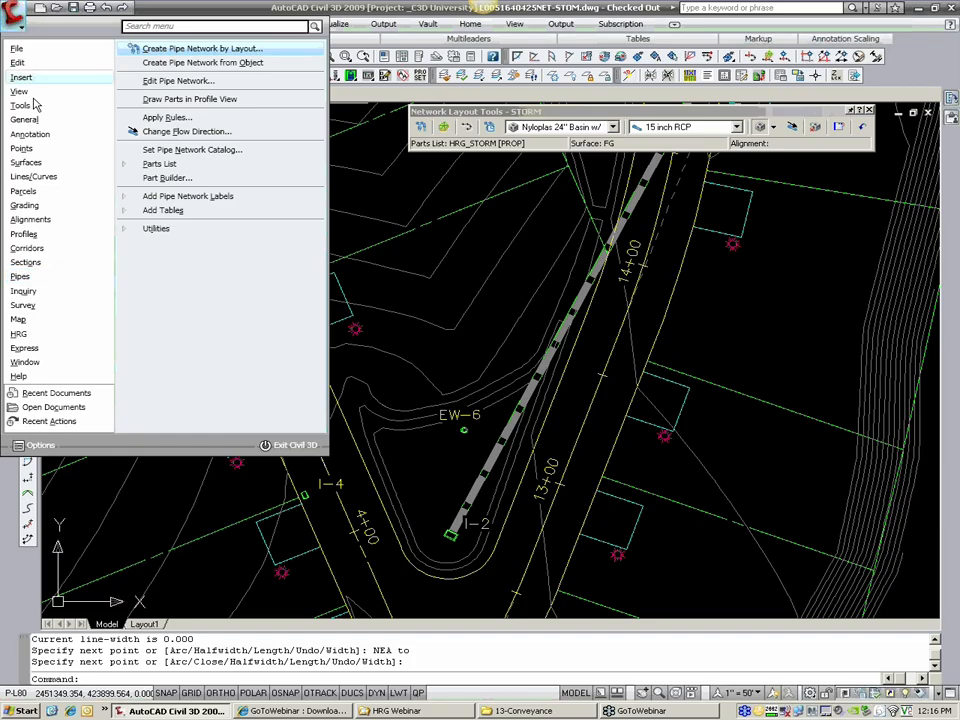
pyautogui.moveTo(54, 339)
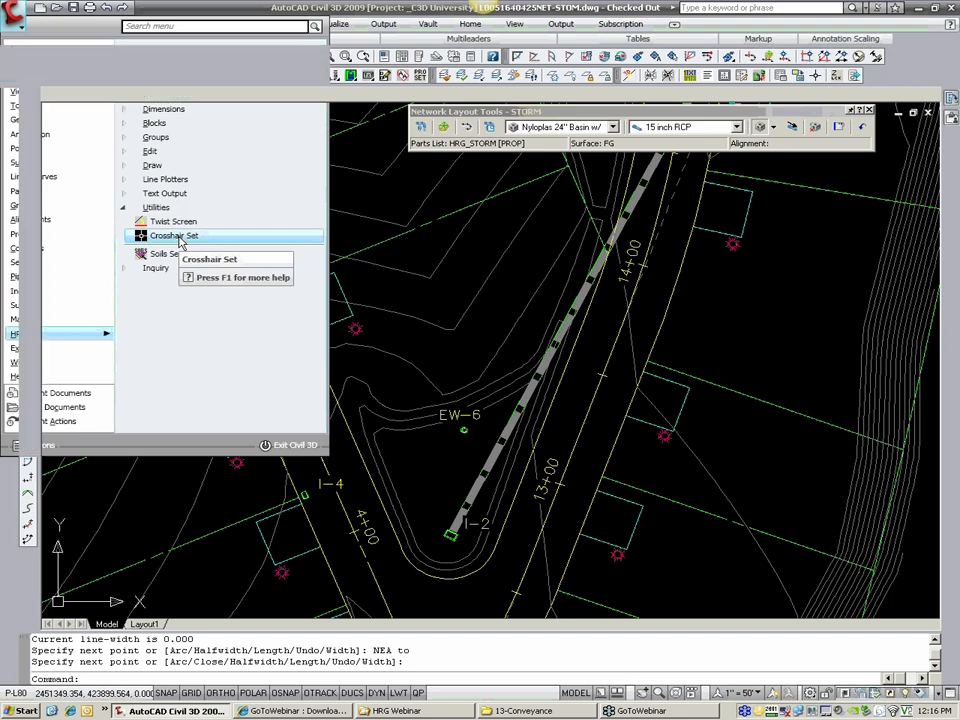
pyautogui.click(176, 236)
pyautogui.click(298, 402)
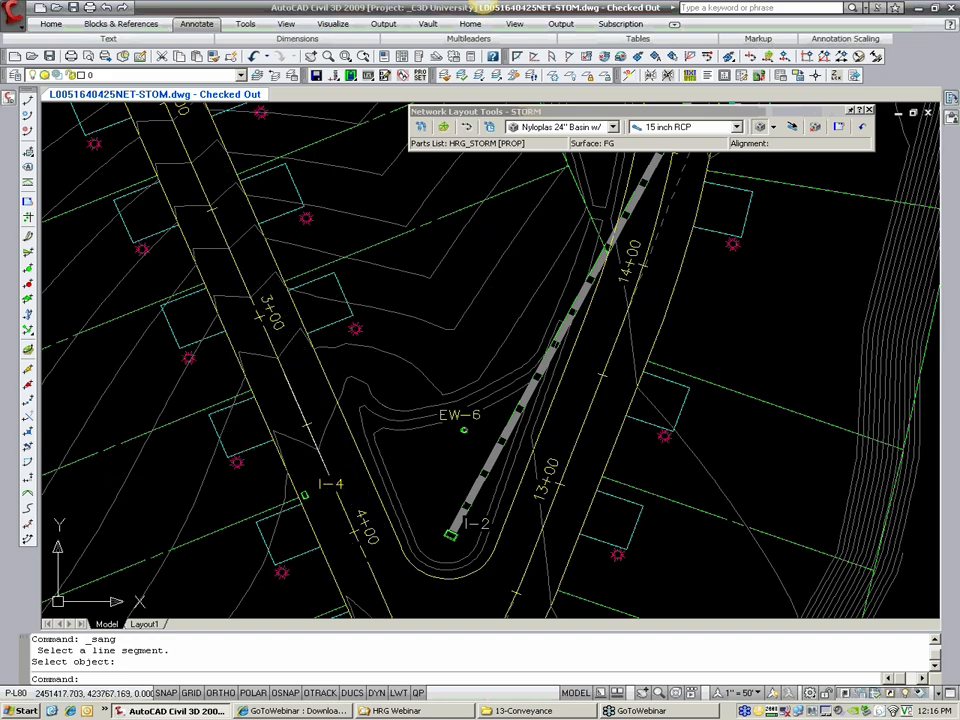
# Step: Erase the short reference polyline from the road centerline
pyautogui.write('E')
pyautogui.press('Return')
pyautogui.click(298, 404)
pyautogui.press('Return')
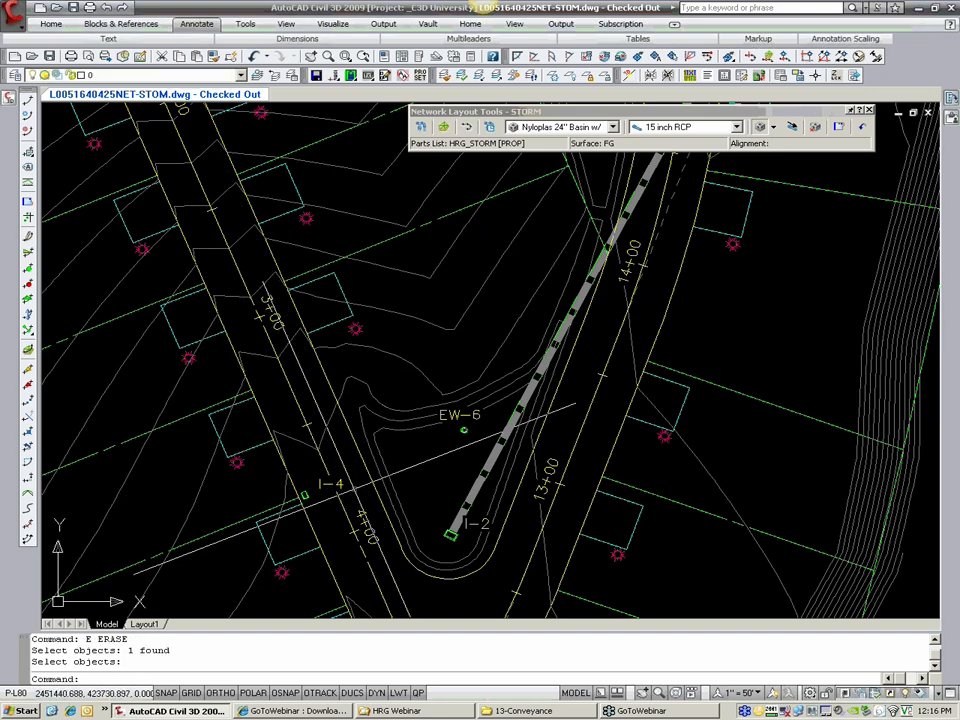
# Step: Copy basin I-4 a distance of 150 along the road toward station 2+00, with Ortho on
pyautogui.write('COPY')
pyautogui.press('Return')
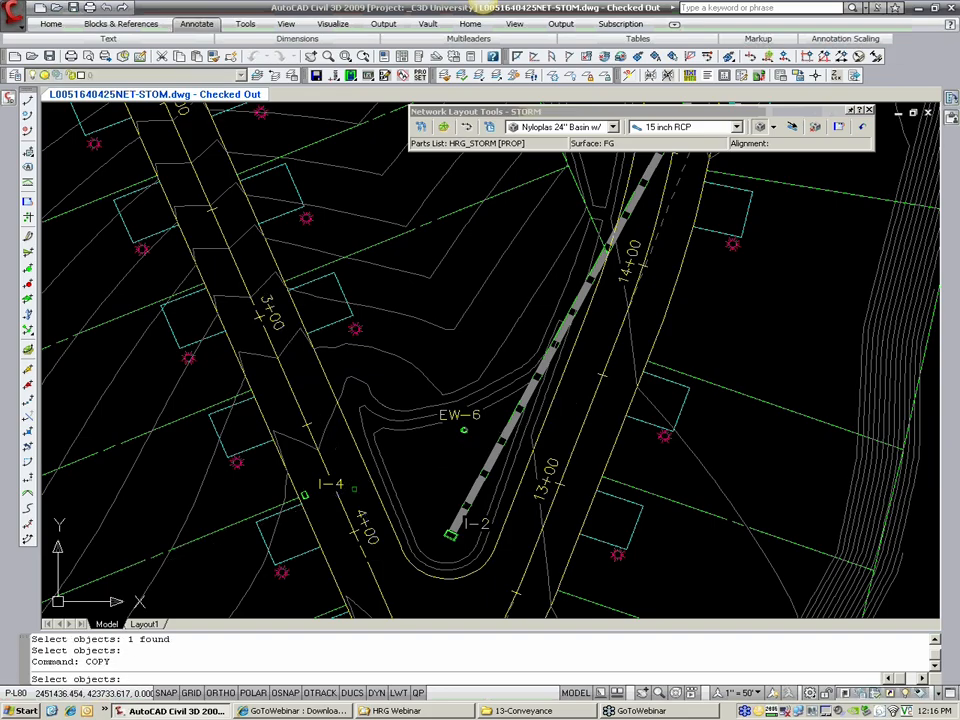
pyautogui.press('Return')
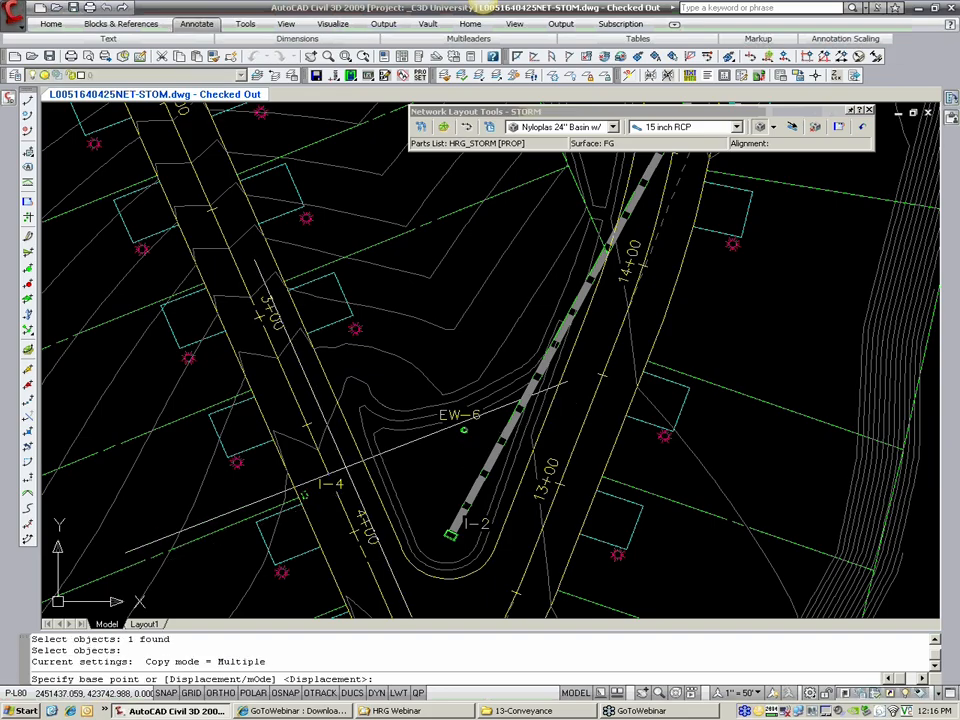
pyautogui.click(346, 465)
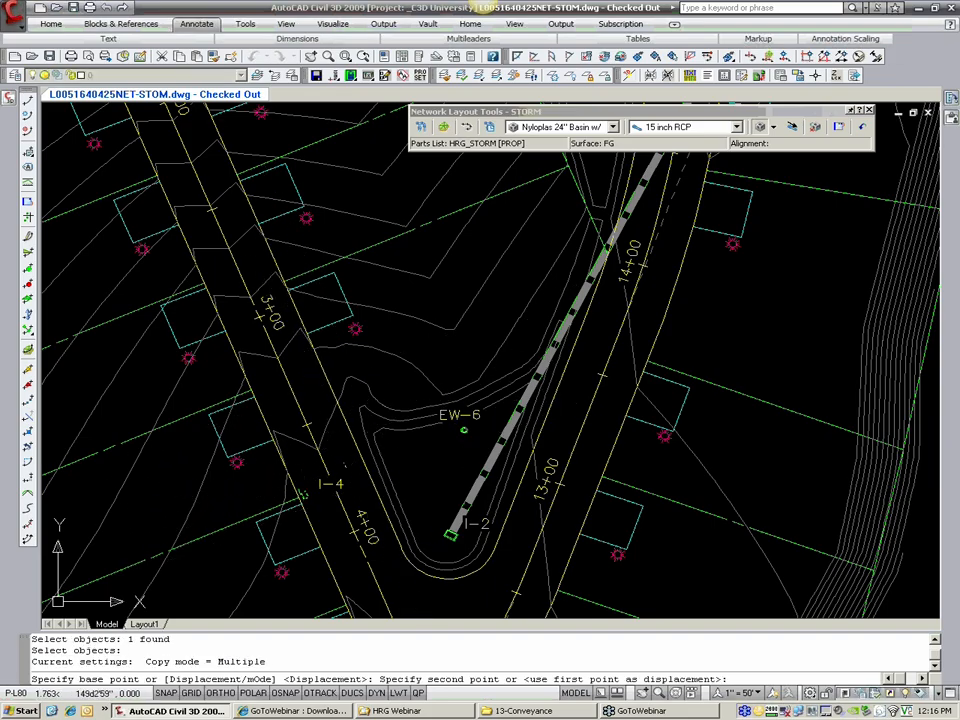
pyautogui.press('F8')
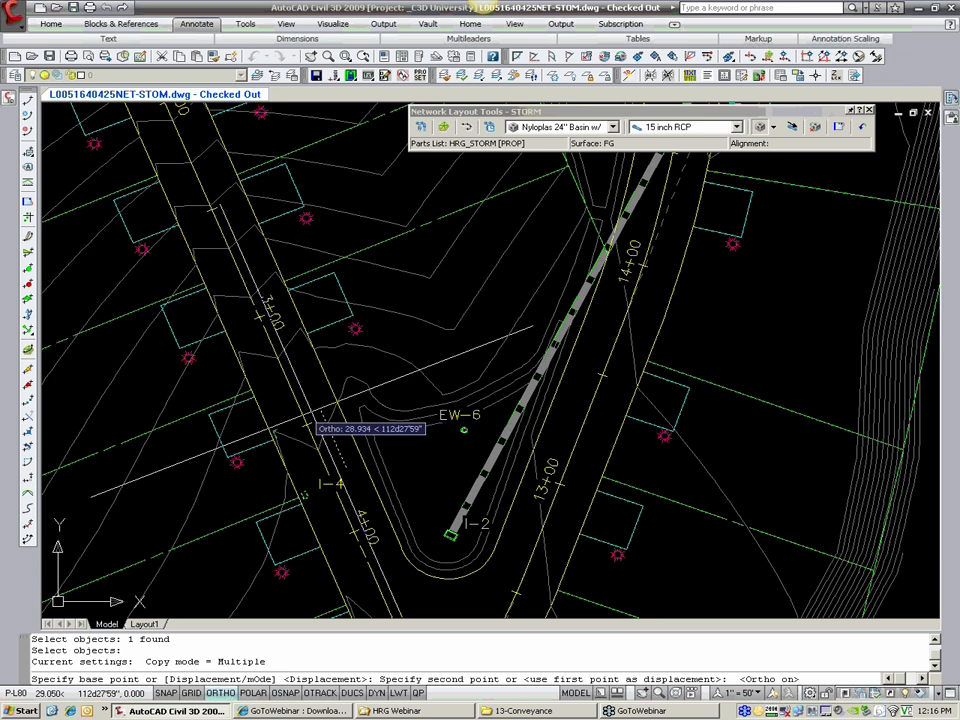
pyautogui.scroll(-4, 245, 210)
pyautogui.moveTo(238, 180); pyautogui.dragTo(276, 298, button='middle')
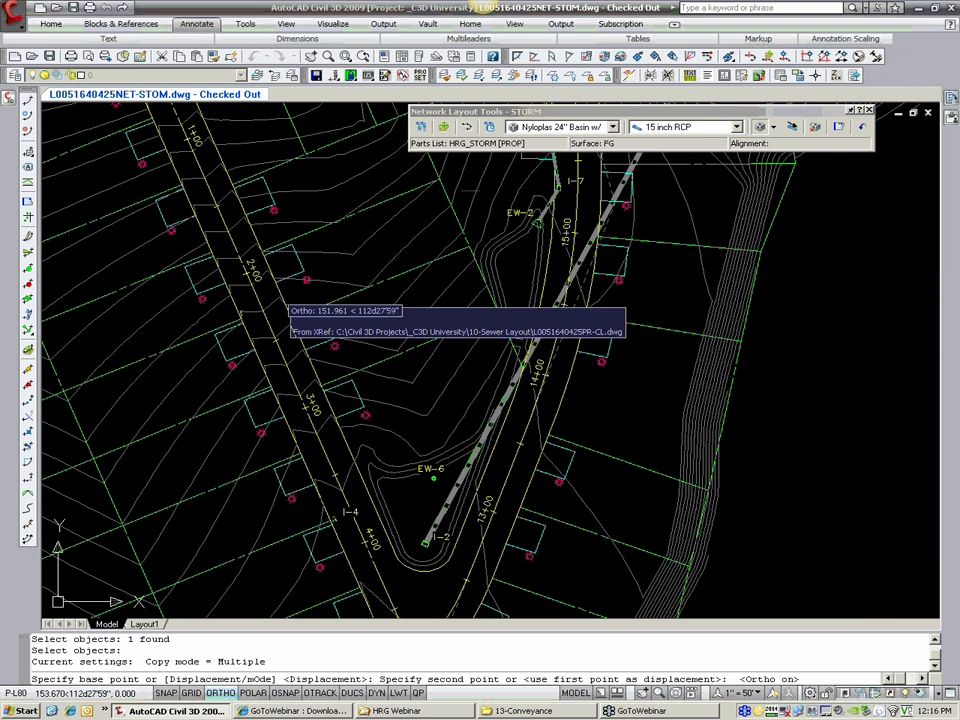
pyautogui.scroll(3, 276, 300)
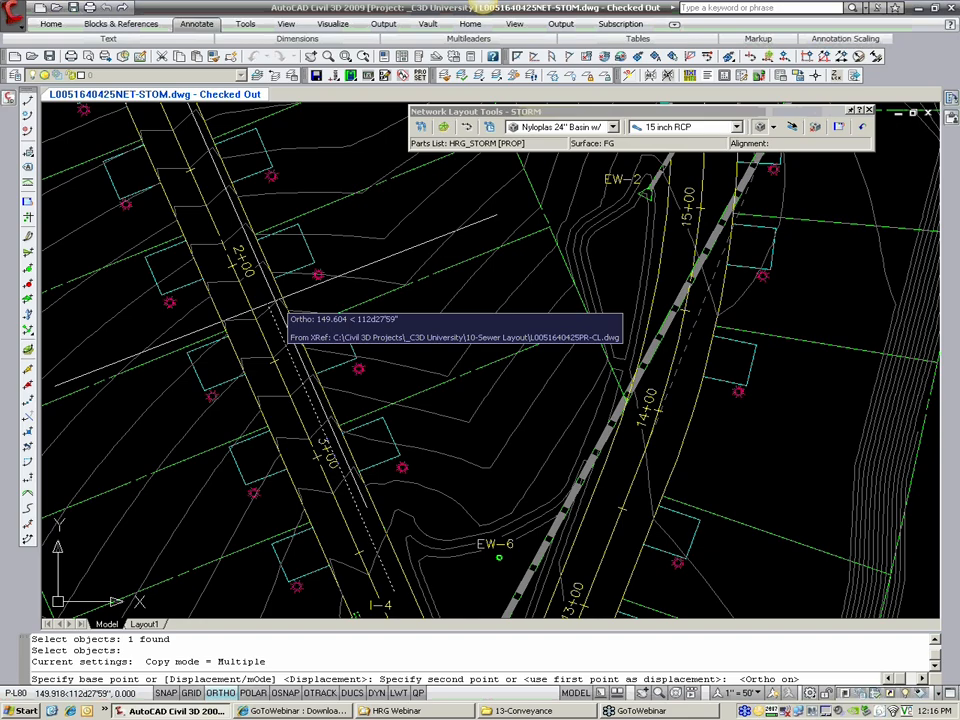
pyautogui.scroll(-2, 276, 305)
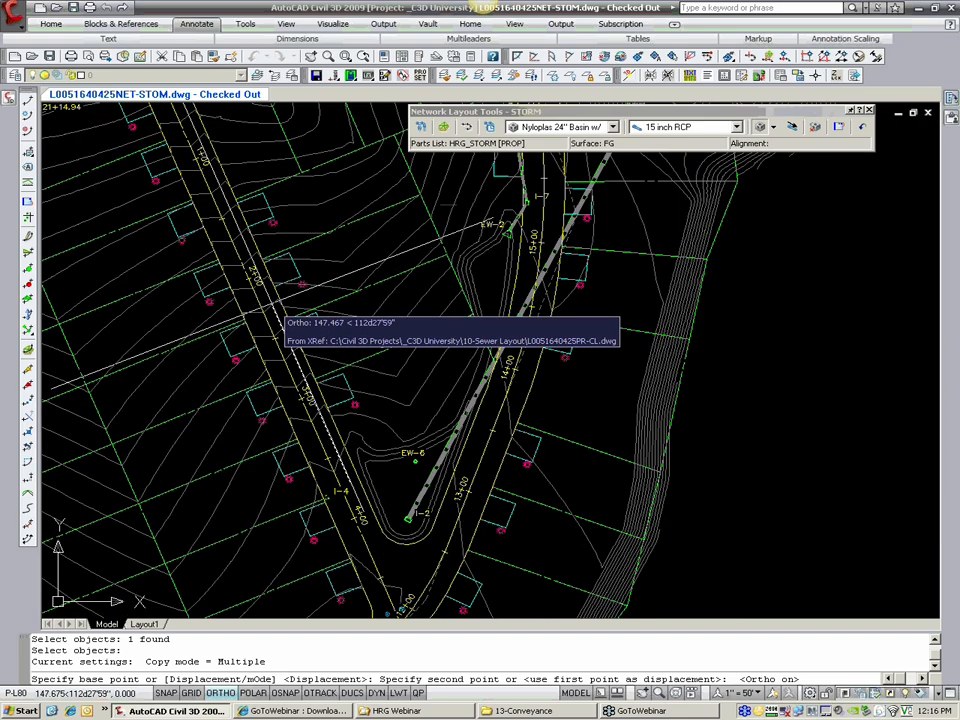
pyautogui.moveTo(255, 262)
pyautogui.mouseDown(button='middle')
pyautogui.moveTo(306, 330)
pyautogui.moveTo(291, 308)
pyautogui.mouseUp(button='middle')
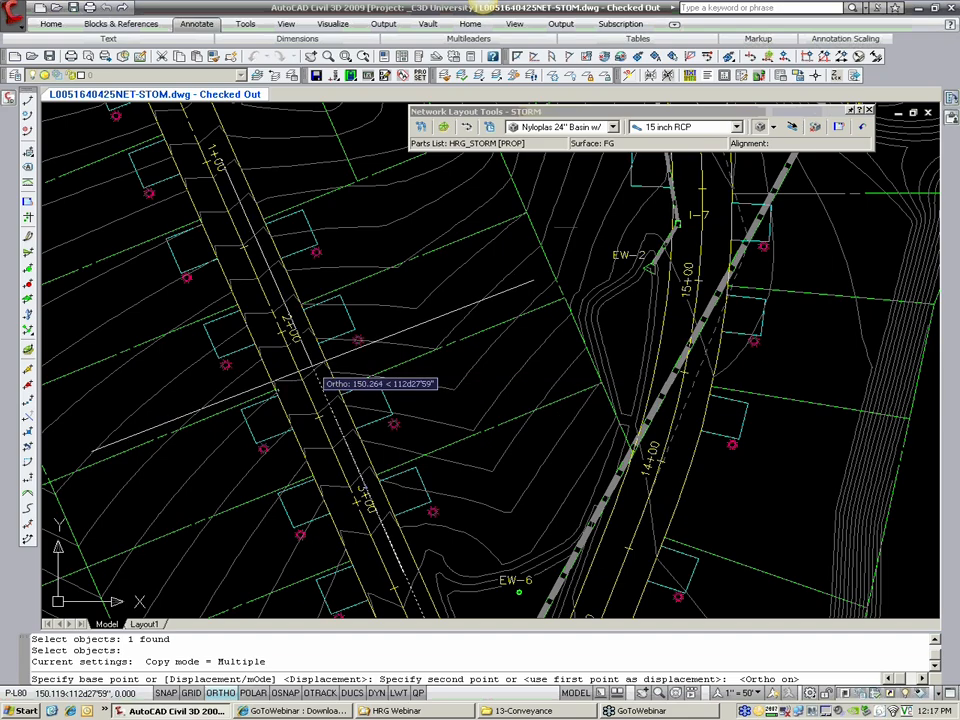
pyautogui.scroll(3, 318, 378)
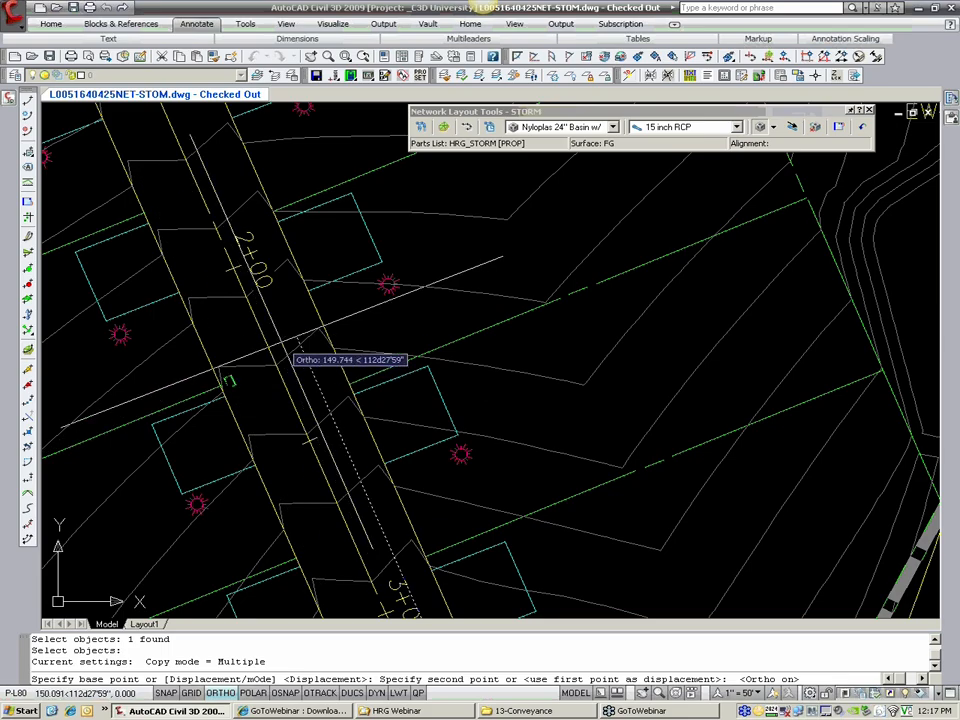
pyautogui.write('150')
pyautogui.press('Return')
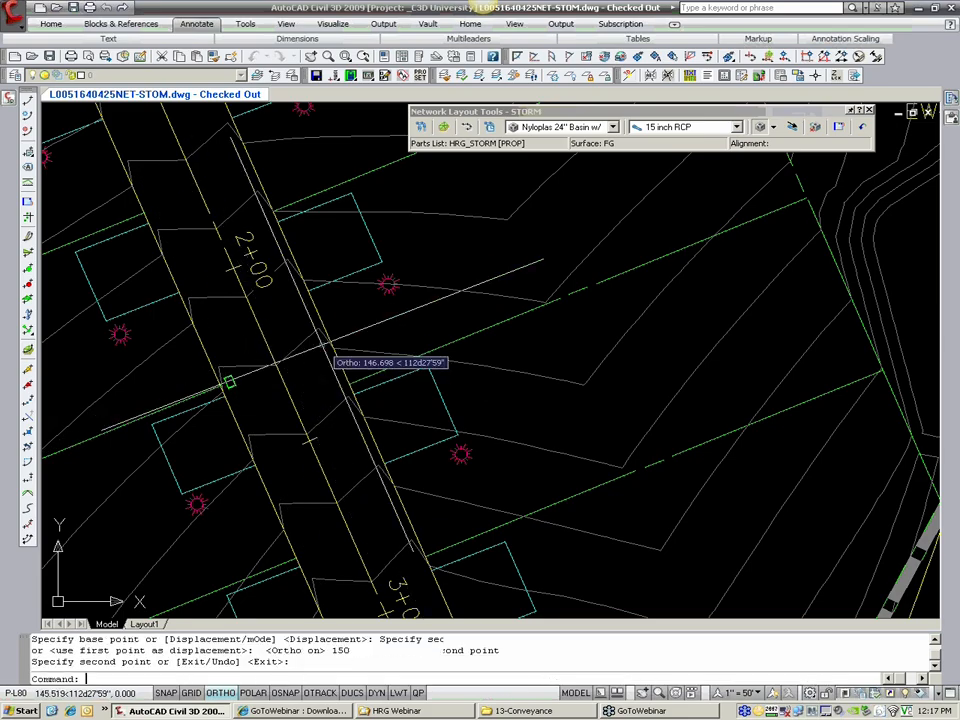
pyautogui.press('Return')
pyautogui.scroll(-2, 229, 386)
pyautogui.scroll(-2, 155, 185)
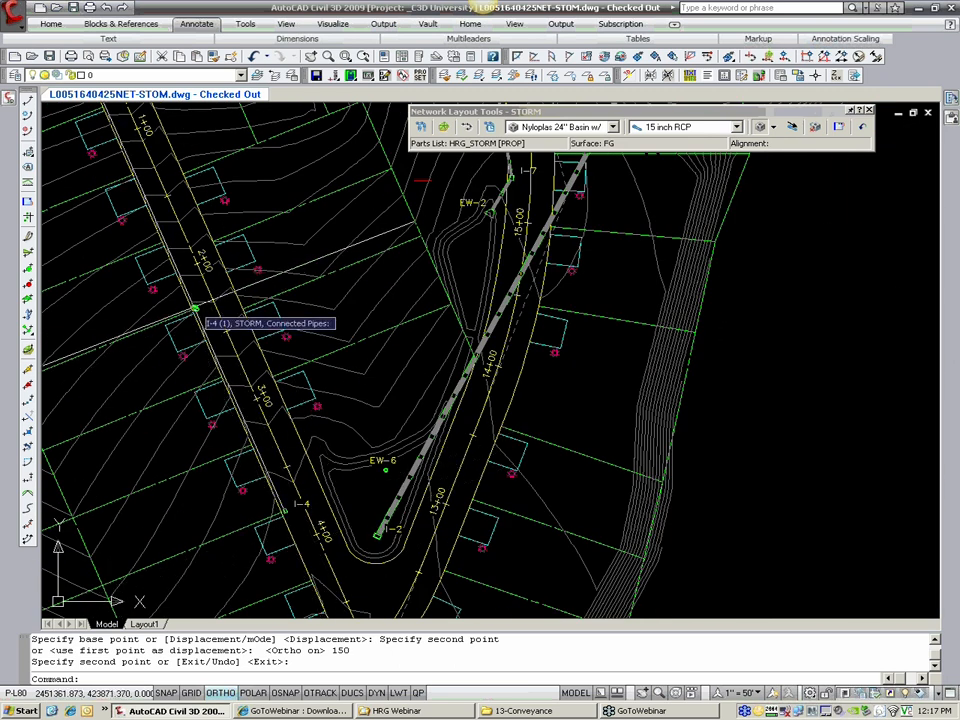
pyautogui.moveTo(226, 375); pyautogui.dragTo(228, 393, button='middle')
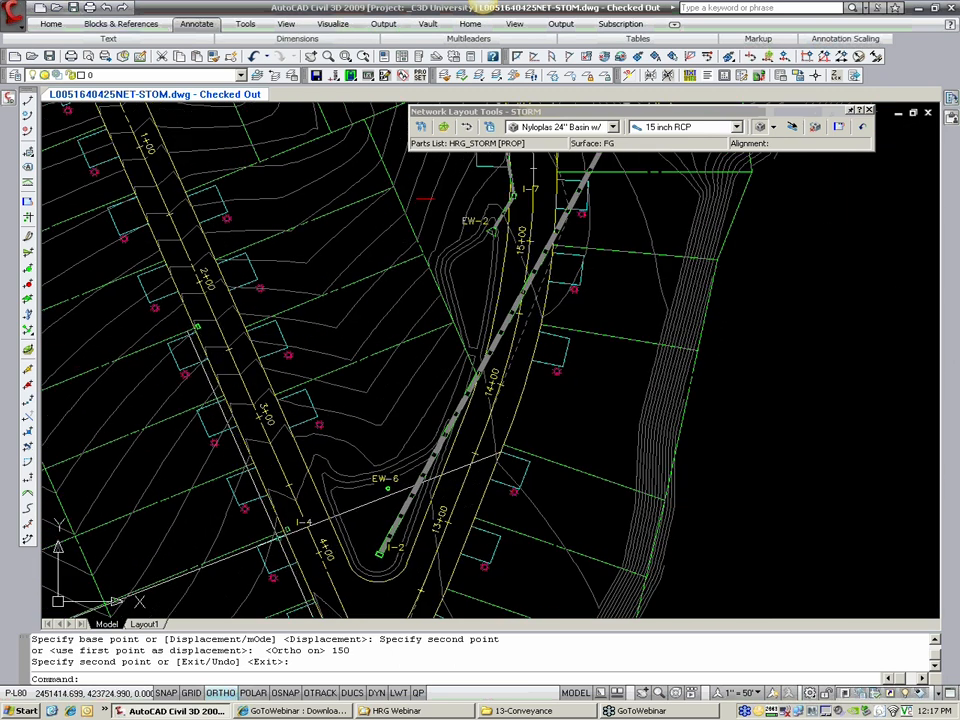
pyautogui.scroll(4, 197, 326)
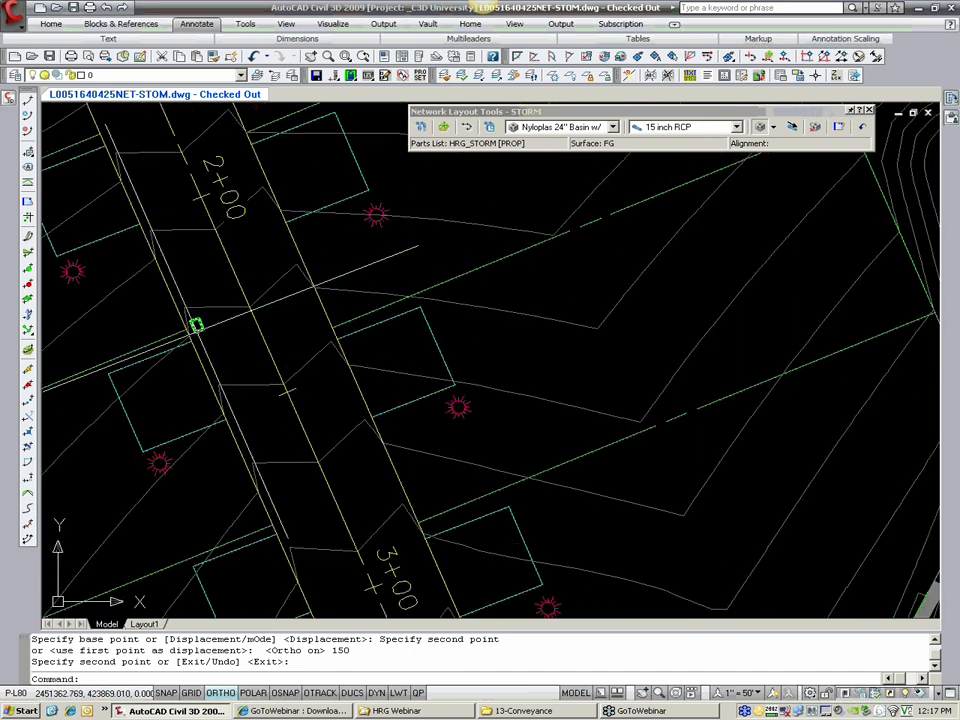
# Step: Mirror the copied basin near station 2+00 across the road centerline, snapping both mirror-line points with Nearest and keeping the source basin
pyautogui.scroll(-2, 197, 326)
pyautogui.moveTo(197, 326)
pyautogui.mouseDown(button='middle')
pyautogui.moveTo(137, 231)
pyautogui.moveTo(228, 378)
pyautogui.mouseUp(button='middle')
pyautogui.scroll(3, 228, 378)
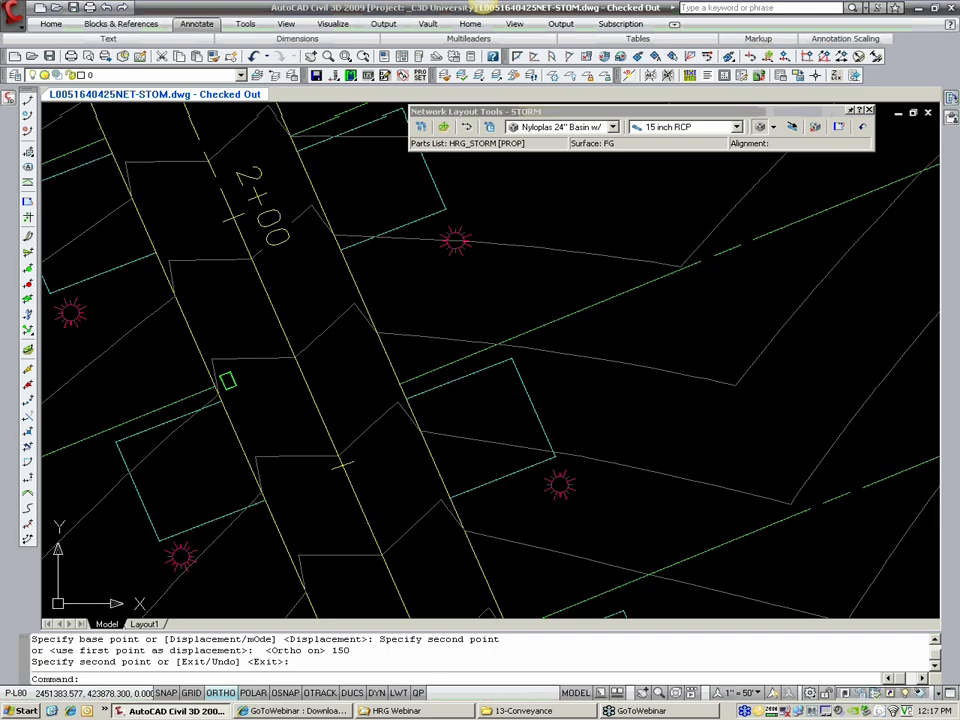
pyautogui.scroll(-2, 250, 378)
pyautogui.scroll(-2, 296, 200)
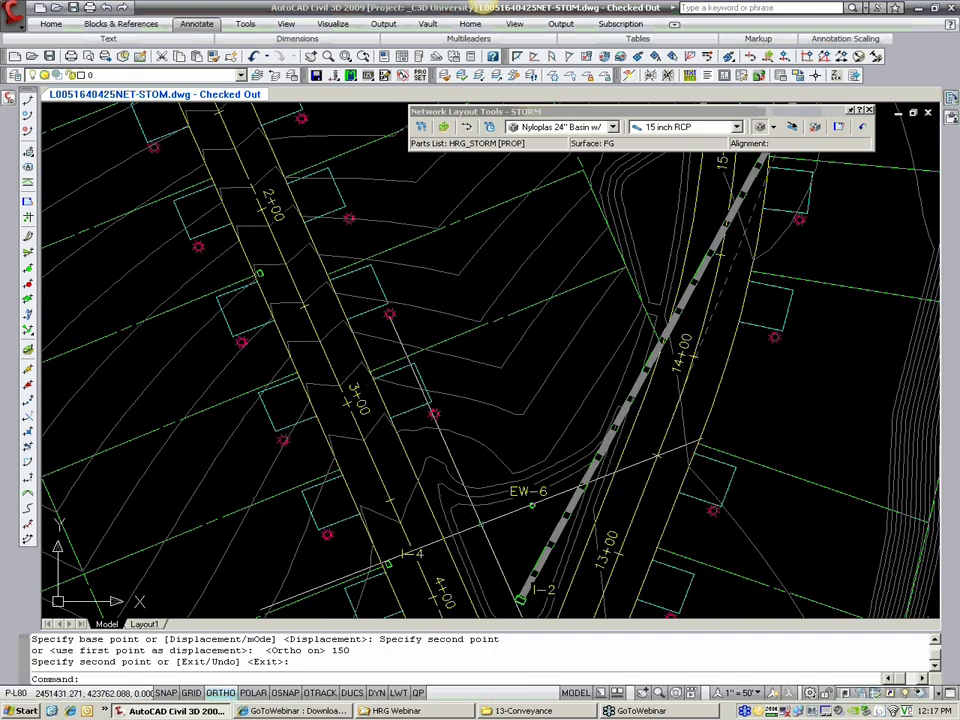
pyautogui.moveTo(310, 268); pyautogui.dragTo(374, 366, button='middle')
pyautogui.scroll(3, 338, 296)
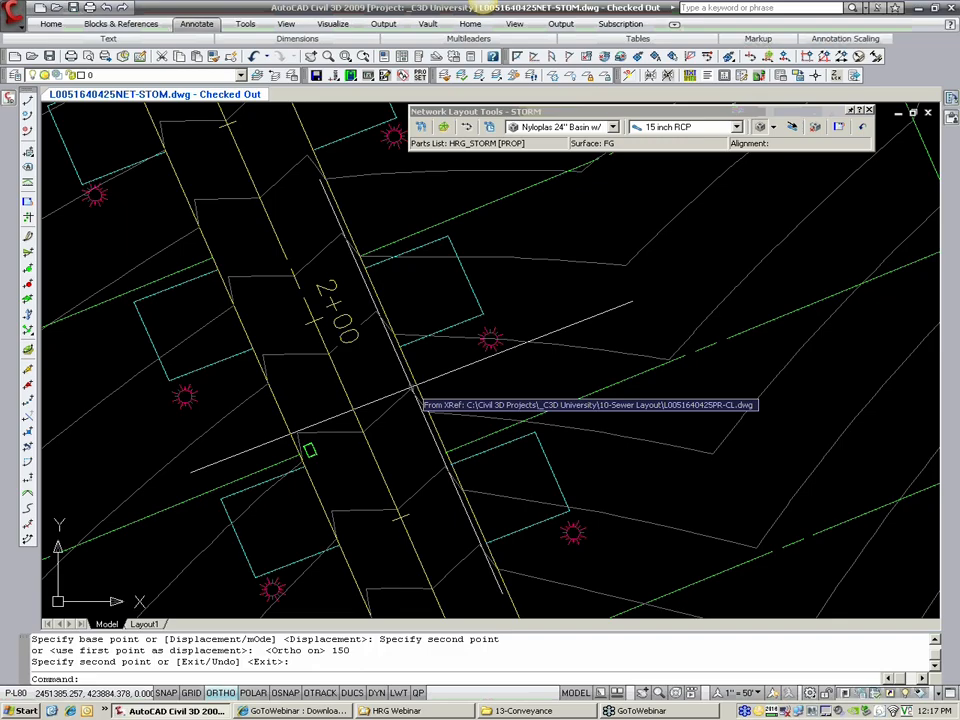
pyautogui.write('MIRROR')
pyautogui.press('Return')
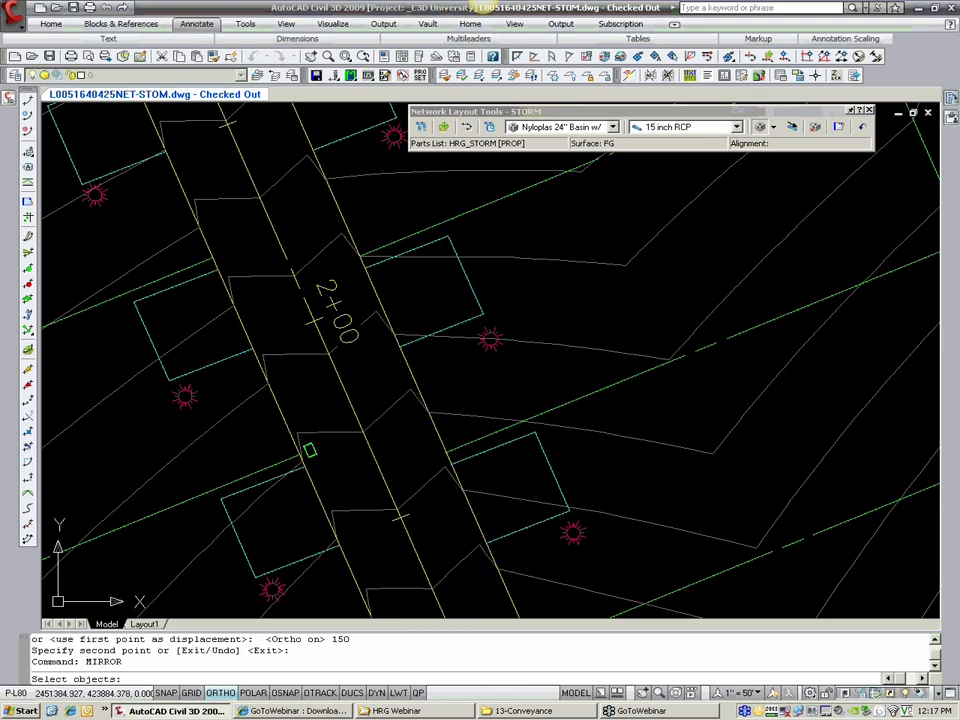
pyautogui.click(310, 451)
pyautogui.press('Return')
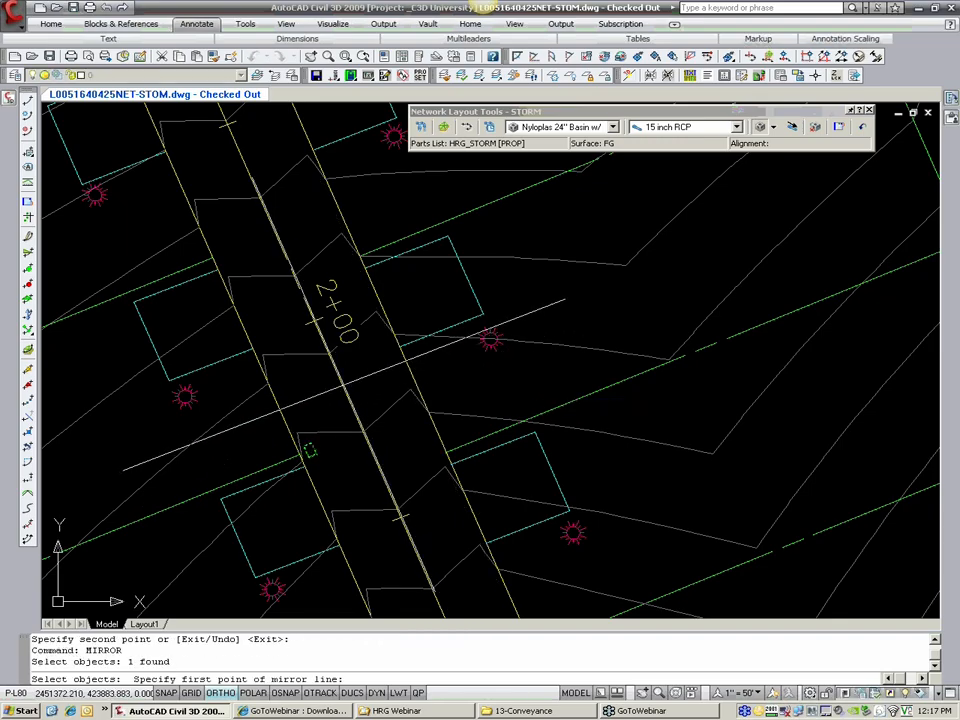
pyautogui.write('NEA')
pyautogui.press('Return')
pyautogui.click(343, 384)
pyautogui.write('NEA')
pyautogui.press('Return')
pyautogui.click(392, 463)
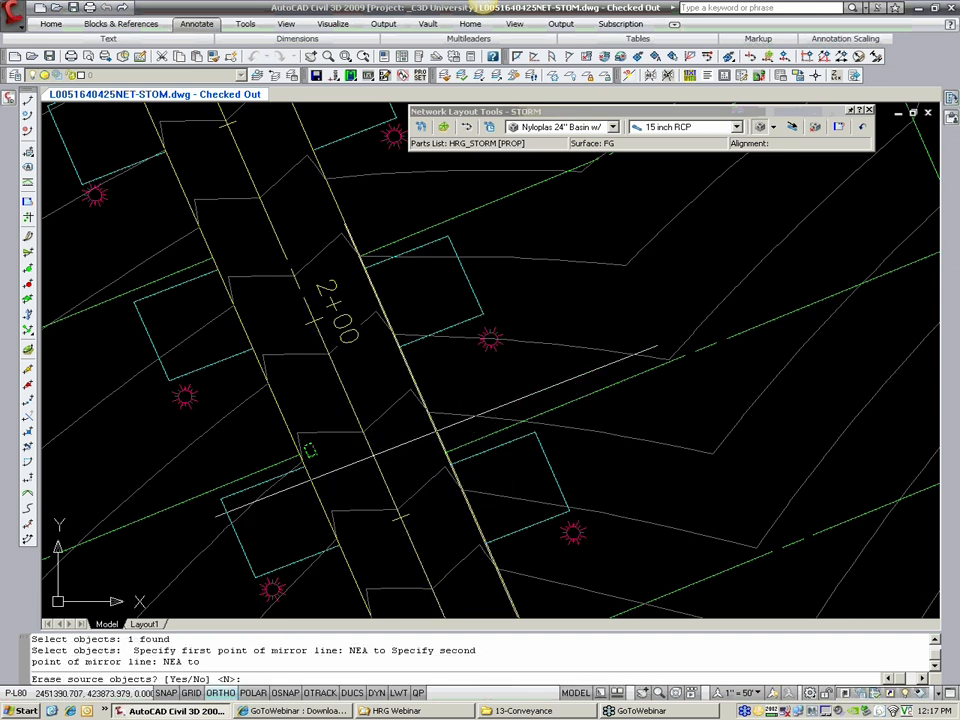
pyautogui.press('Return')
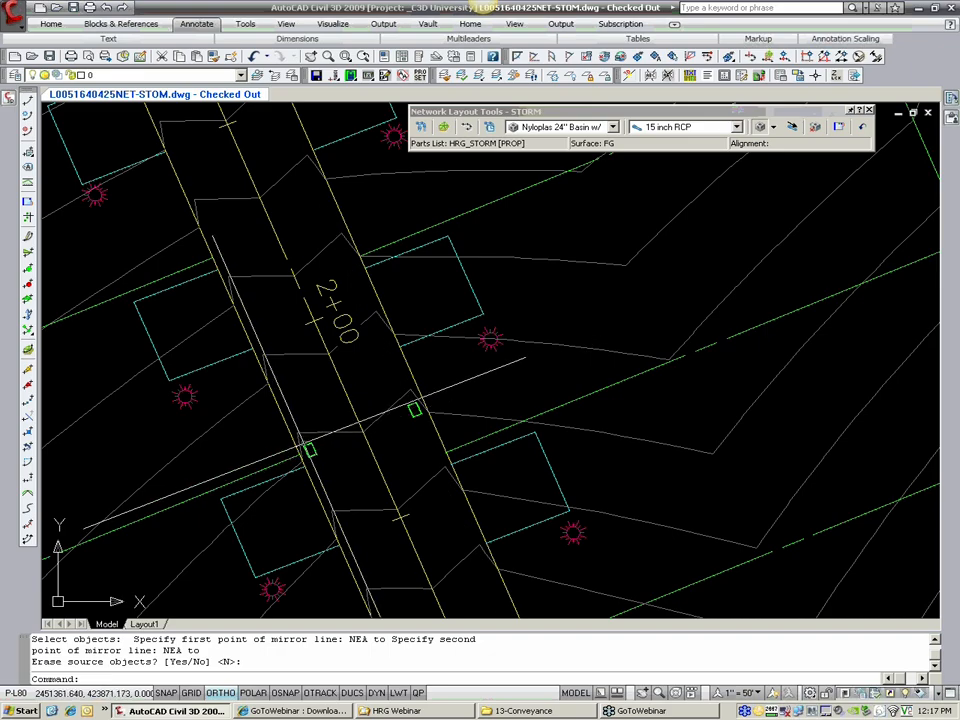
# Step: Copy the two opposite basins near station 2+00 a distance of 150 along the road toward station 1+00
pyautogui.scroll(-2, 301, 440)
pyautogui.scroll(-2, 374, 593)
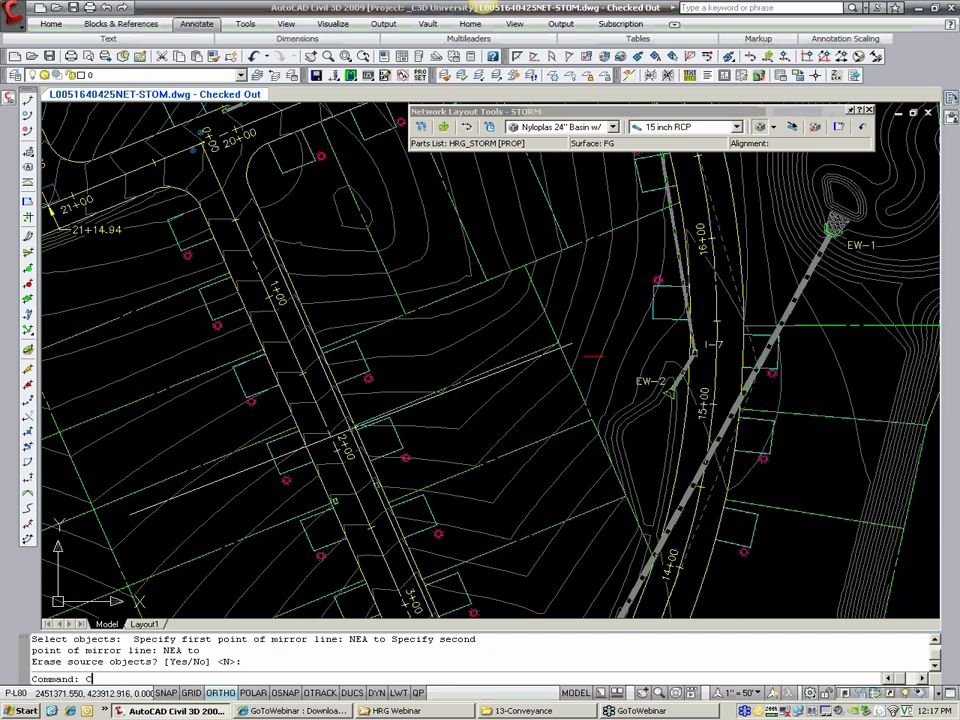
pyautogui.write('COPY')
pyautogui.press('Return')
pyautogui.click(277, 370)
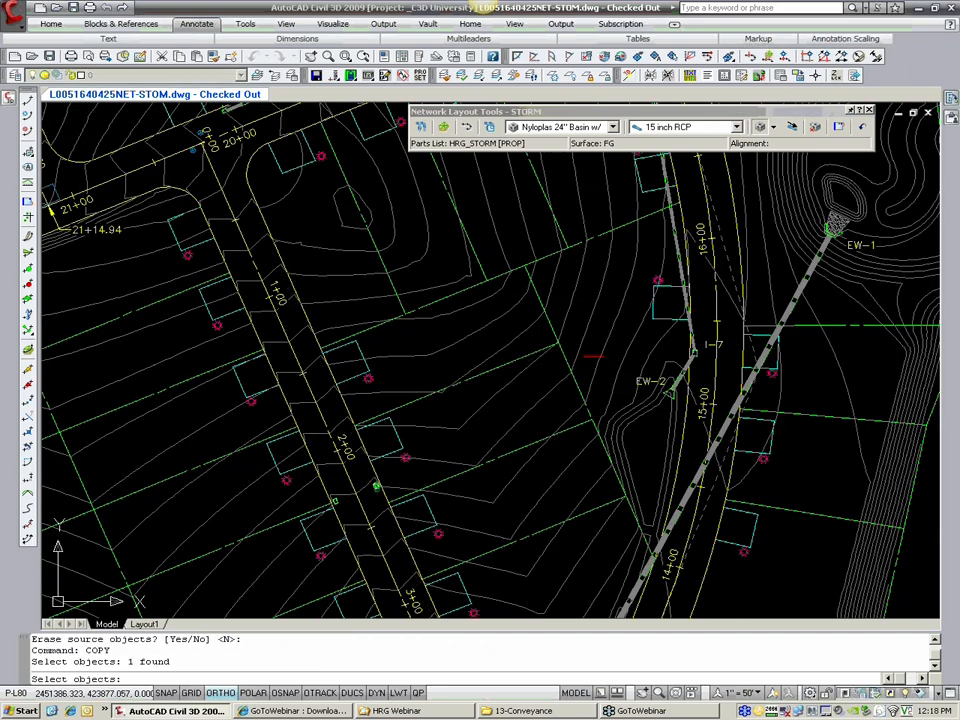
pyautogui.click(336, 501)
pyautogui.press('Return')
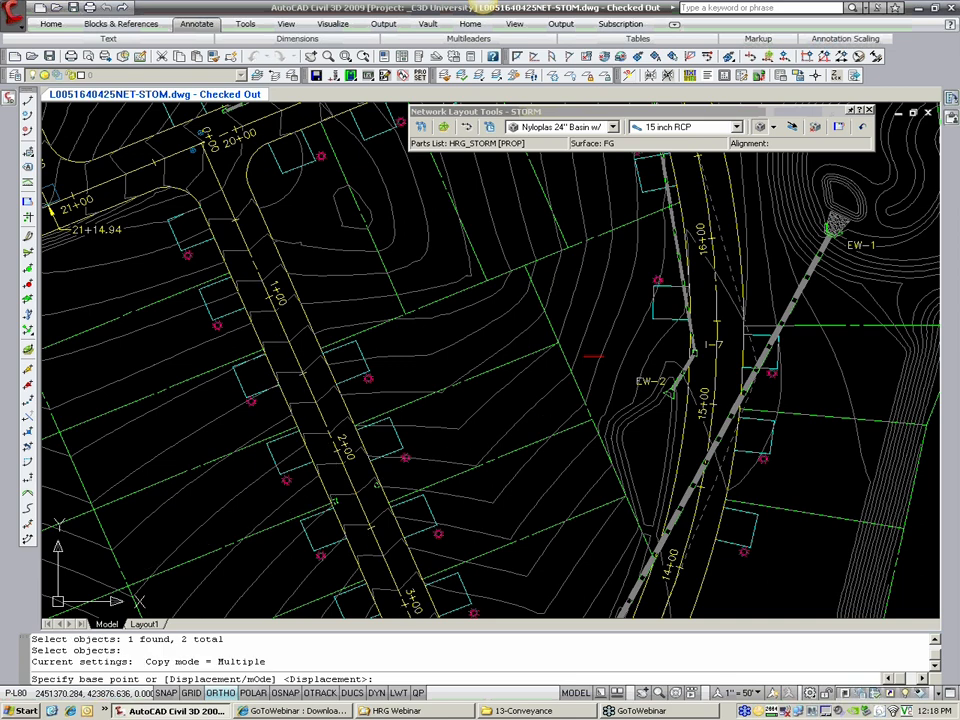
pyautogui.click(350, 490)
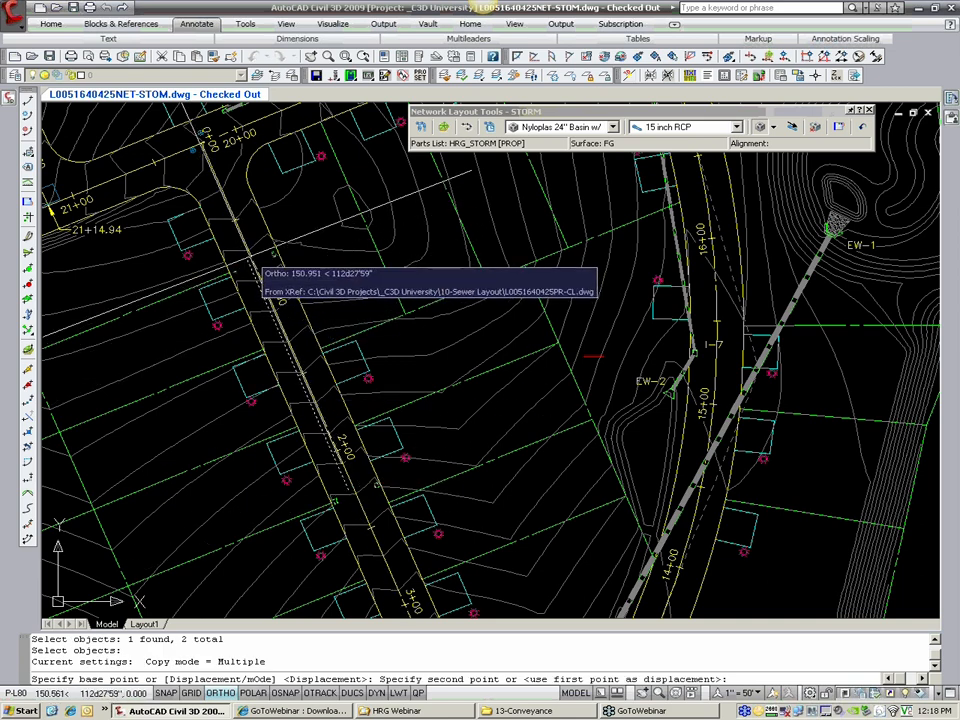
pyautogui.write('150')
pyautogui.press('Return')
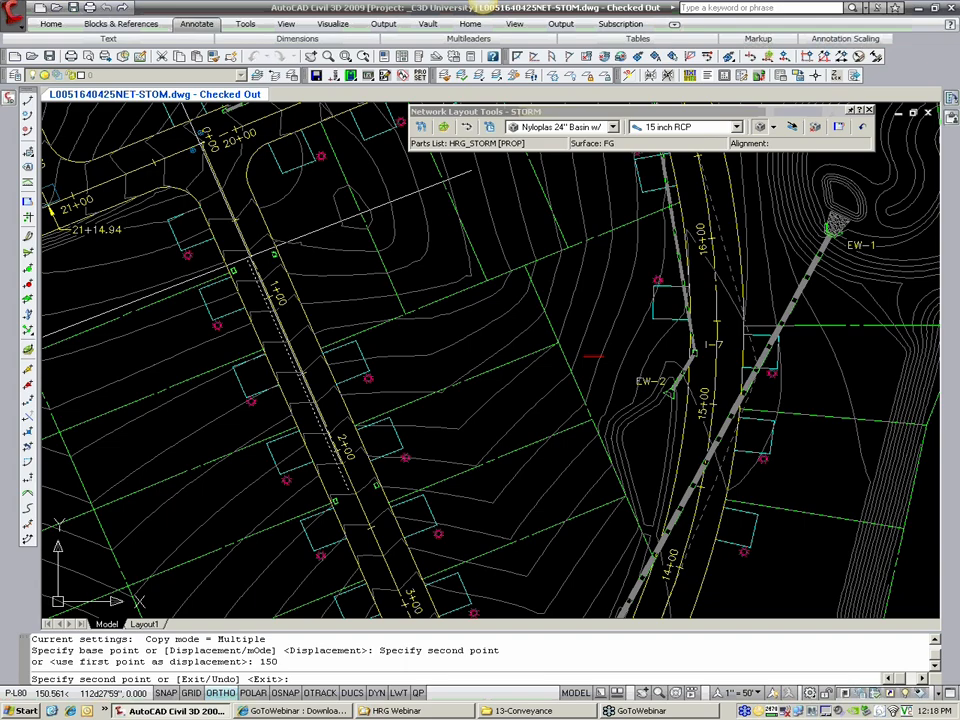
pyautogui.press('Return')
# Step: Inspect the basin on the west road edge near station 2+00 in 3D with the Object Viewer
pyautogui.scroll(-3, 345, 340)
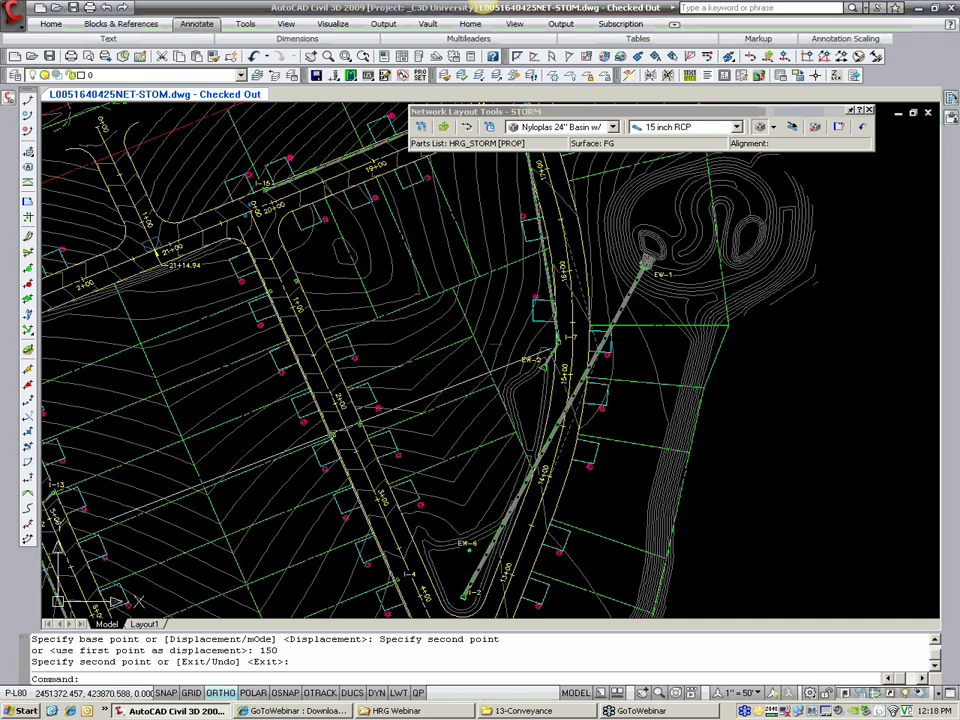
pyautogui.scroll(3, 352, 432)
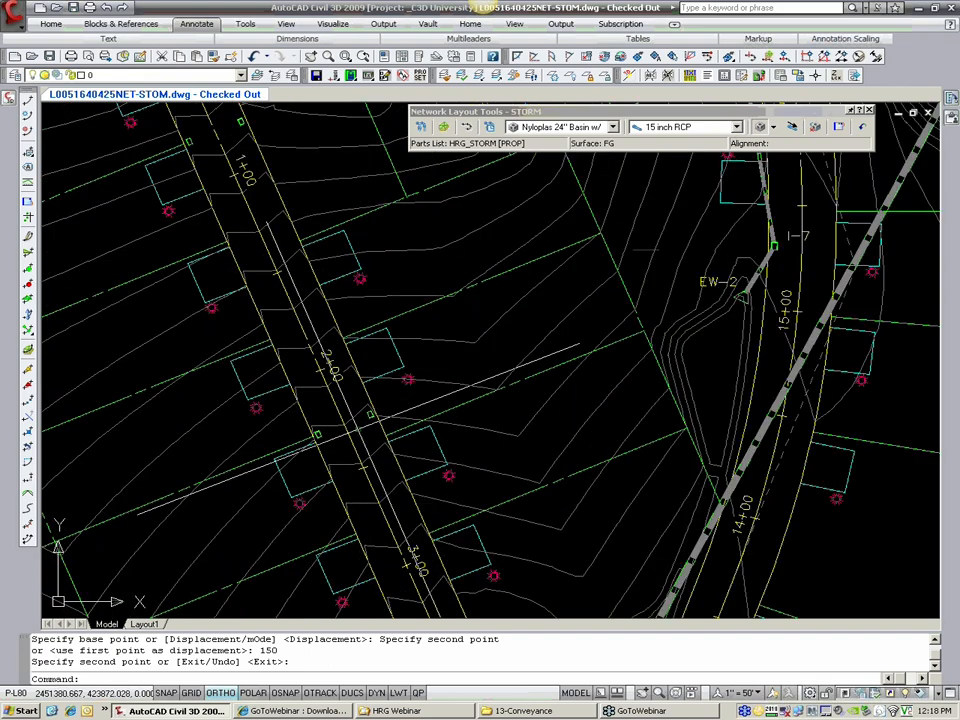
pyautogui.scroll(-4, 350, 440)
pyautogui.scroll(3, 350, 455)
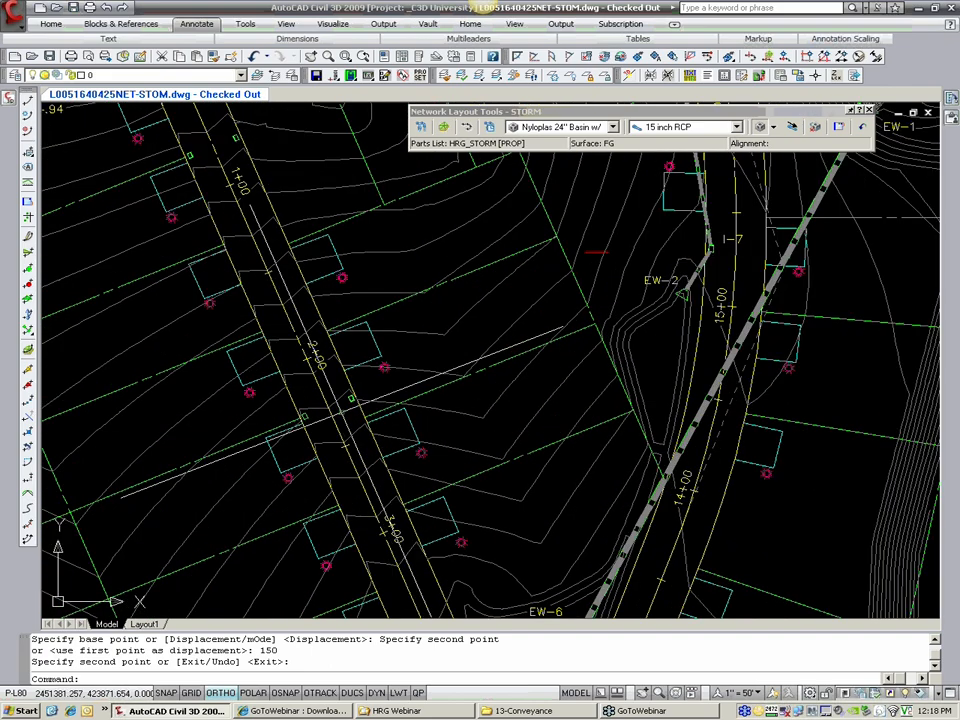
pyautogui.scroll(3, 308, 414)
pyautogui.click(308, 414)
pyautogui.rightClick(299, 419)
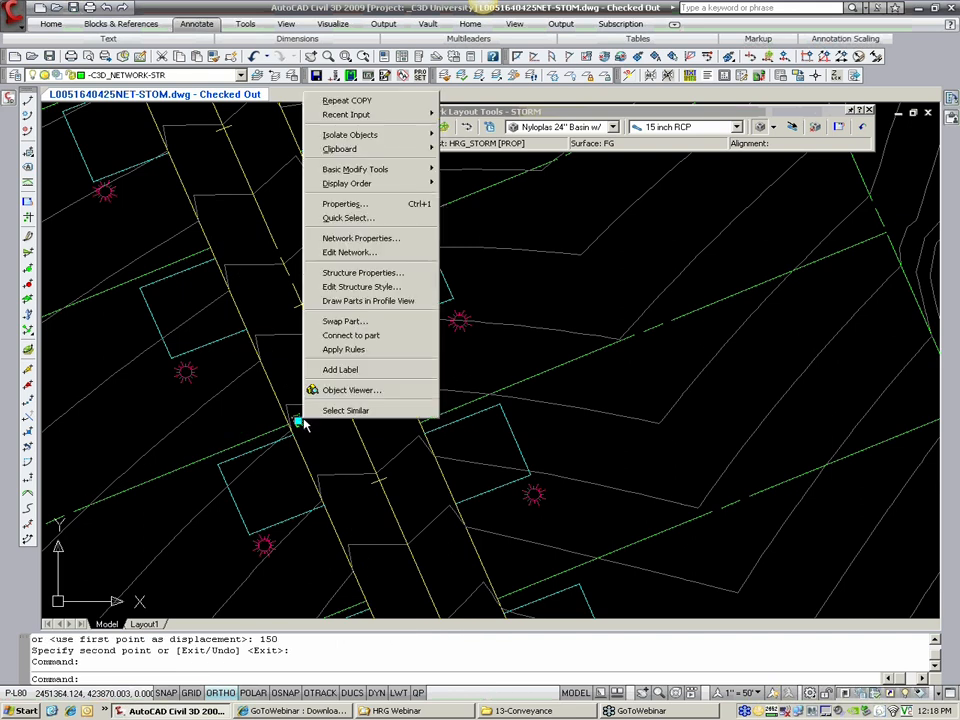
pyautogui.press('Escape')
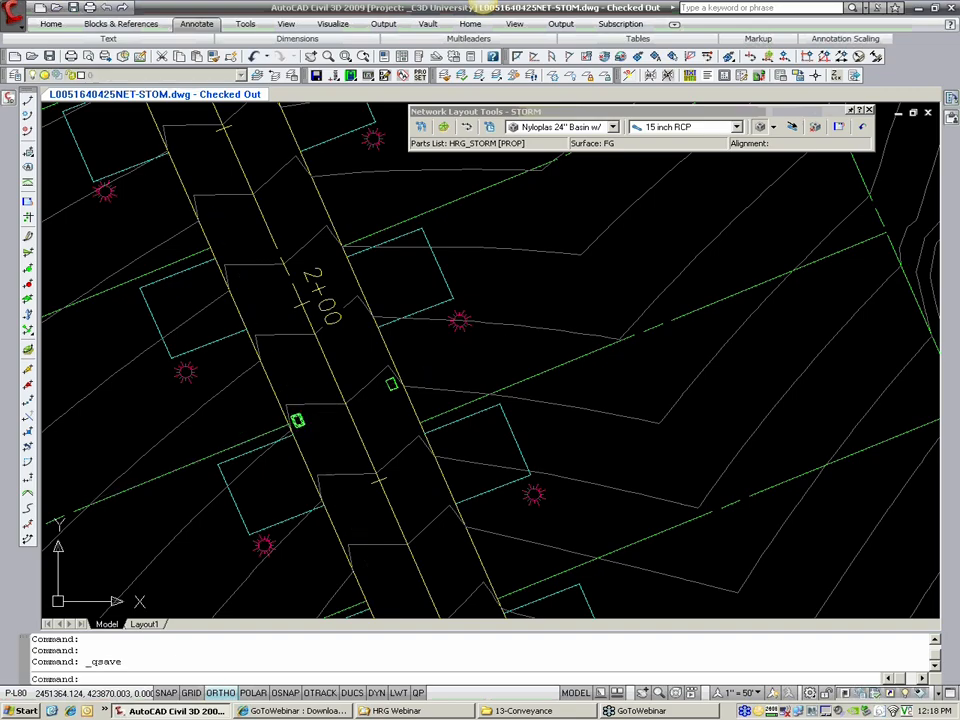
pyautogui.click(298, 421)
pyautogui.rightClick(302, 421)
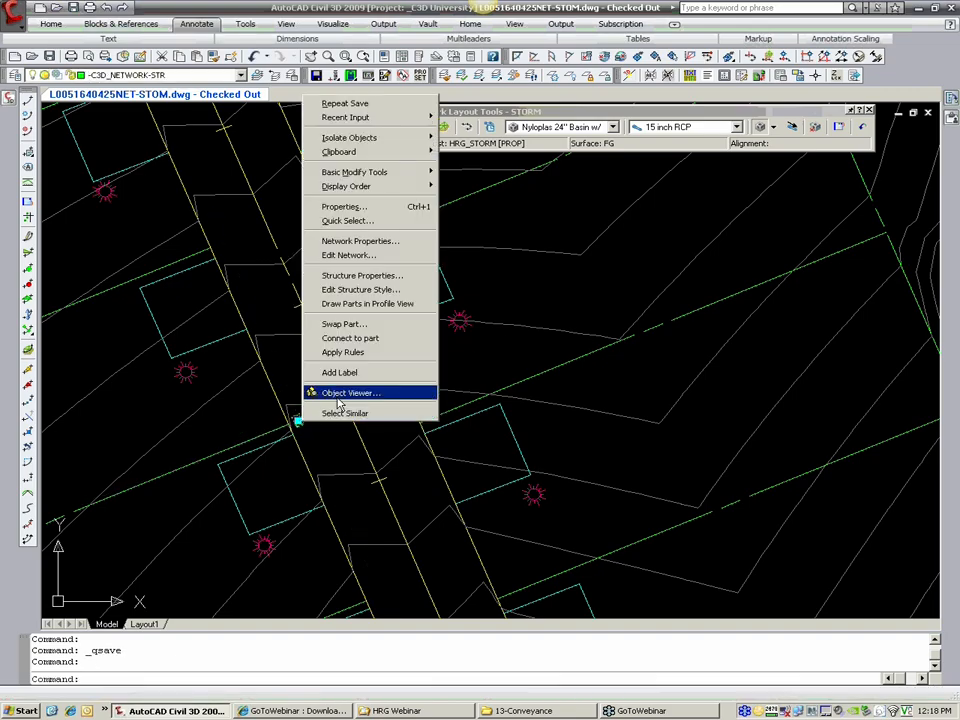
pyautogui.click(336, 393)
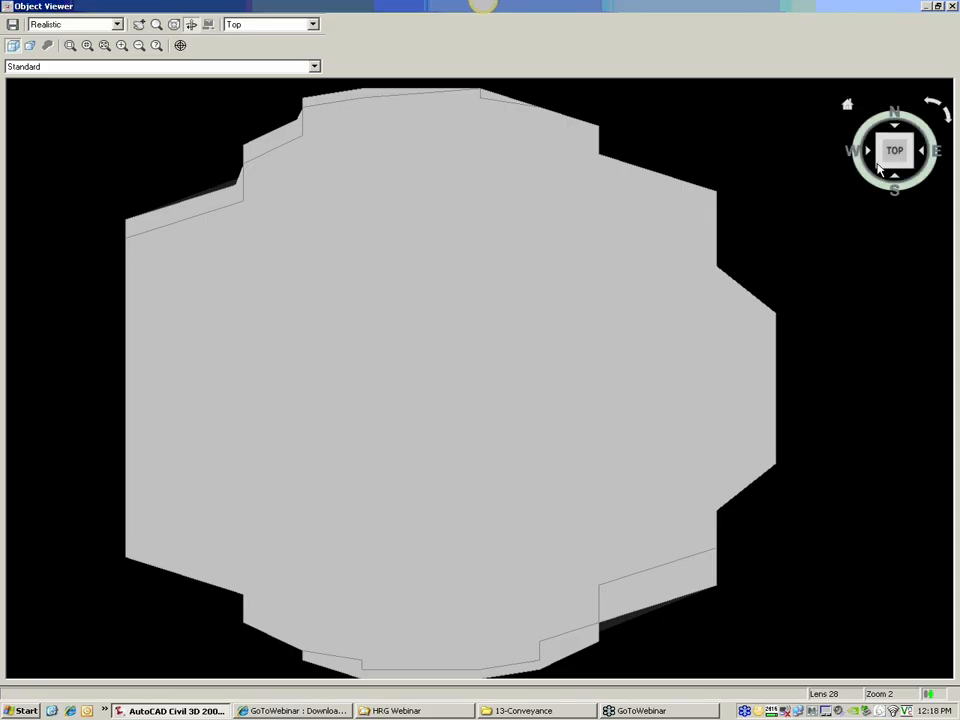
pyautogui.click(880, 170)
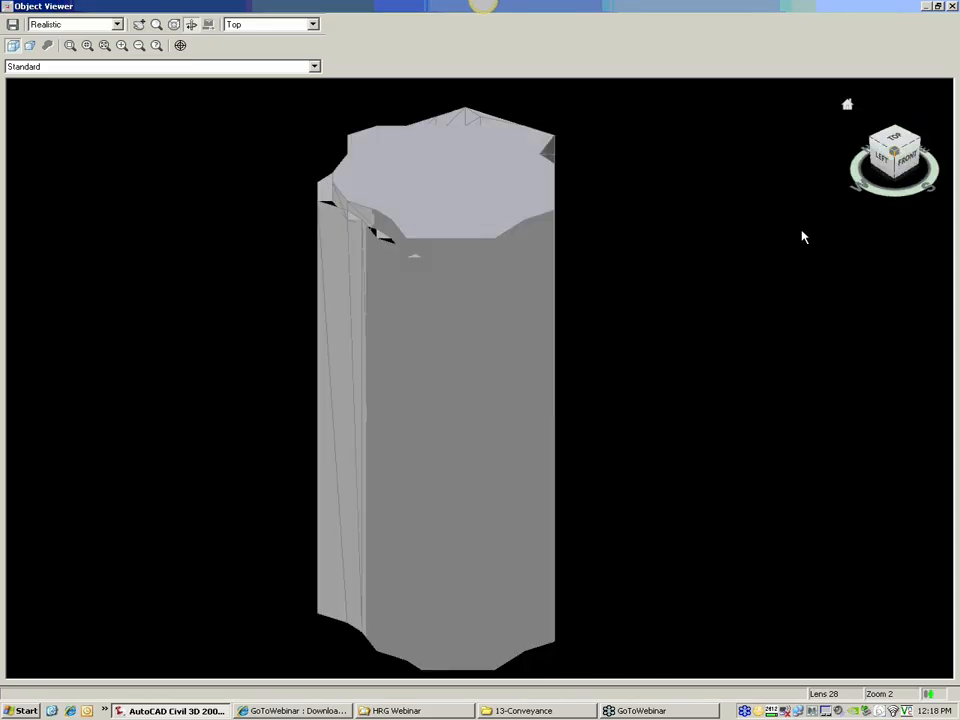
pyautogui.scroll(-3, 670, 320)
pyautogui.moveTo(665, 322); pyautogui.dragTo(527, 437)
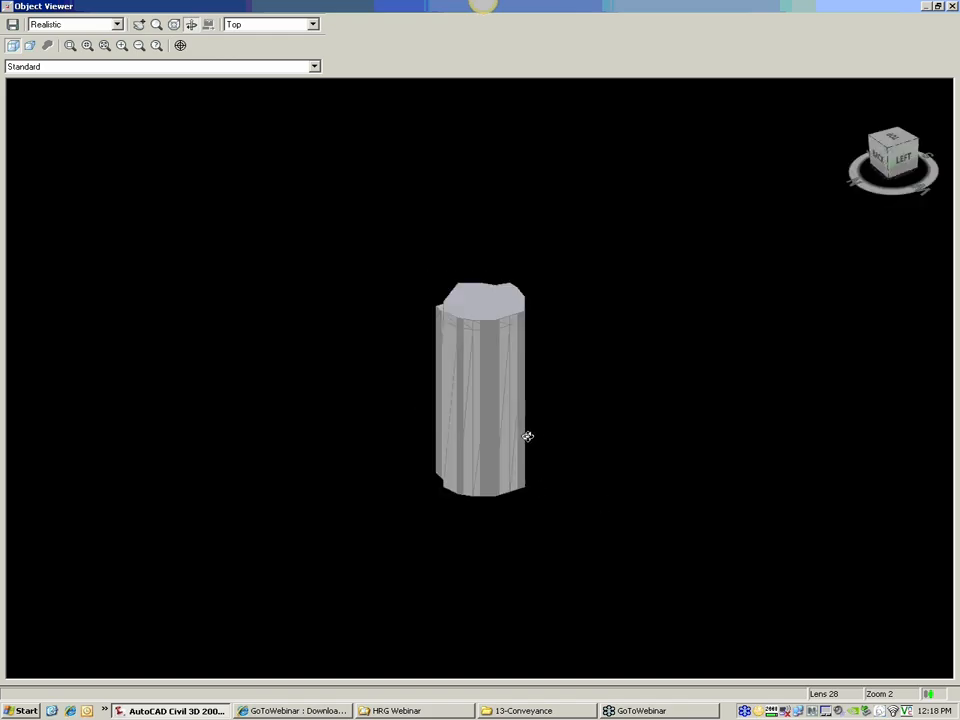
pyautogui.click(953, 7)
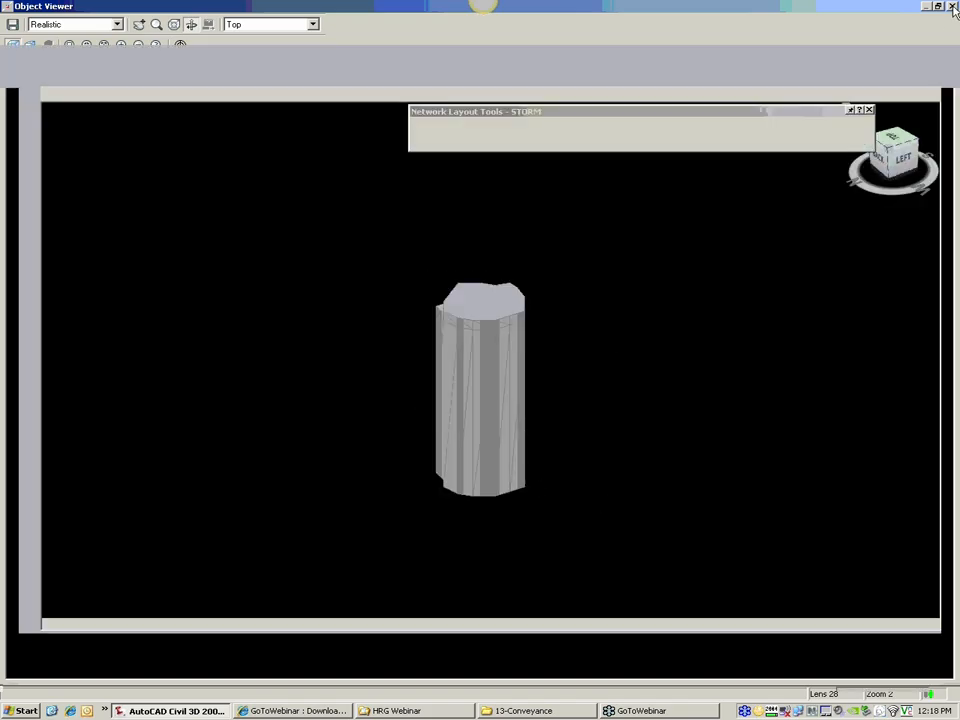
# Step: Choose 15 inch HDPE as the pipe part for the STORM network layout
pyautogui.moveTo(565, 277); pyautogui.dragTo(570, 357, button='middle')
pyautogui.moveTo(366, 400); pyautogui.dragTo(335, 324, button='middle')
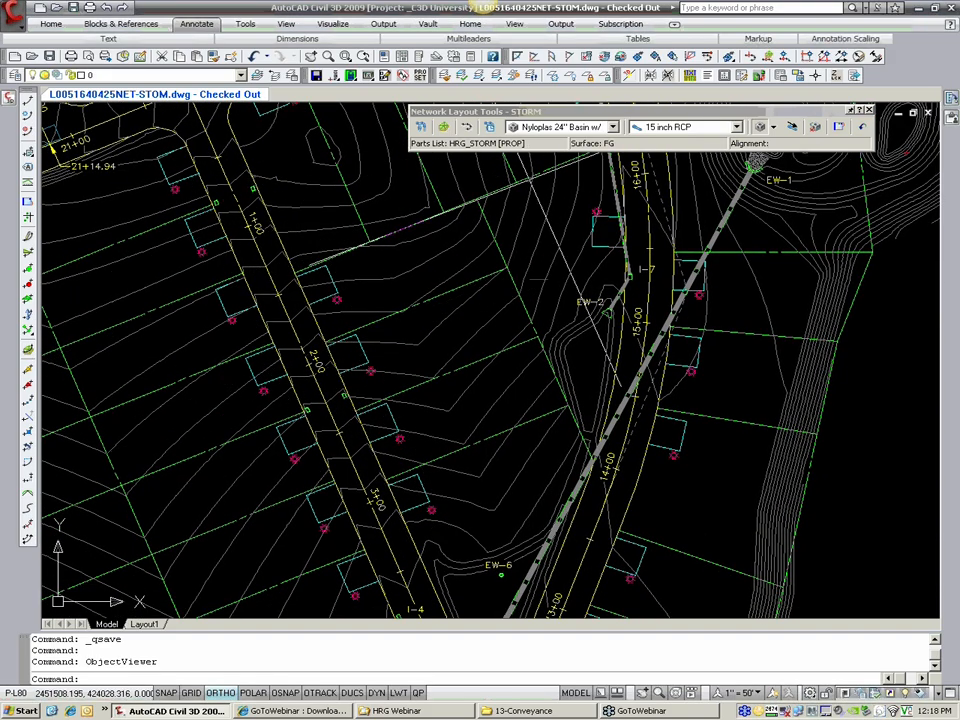
pyautogui.click(737, 127)
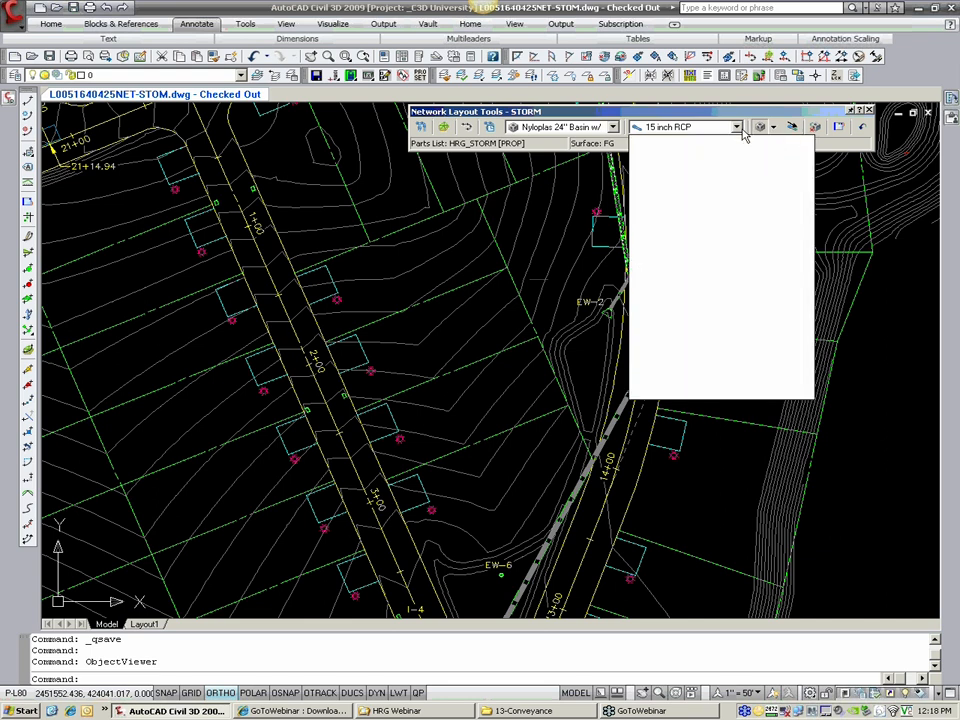
pyautogui.click(686, 266)
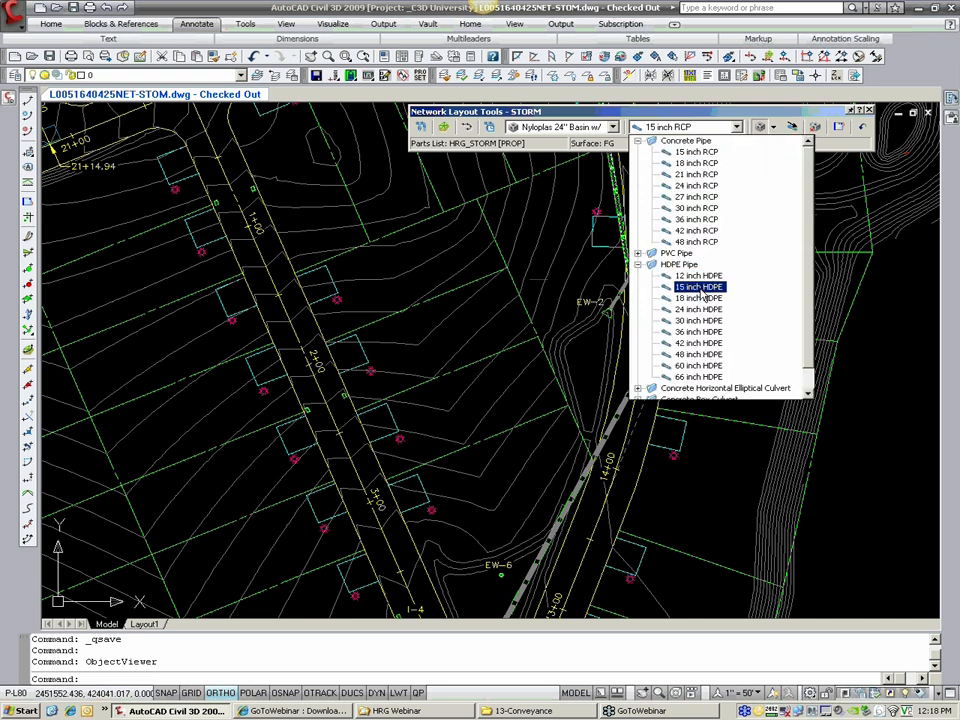
pyautogui.click(697, 287)
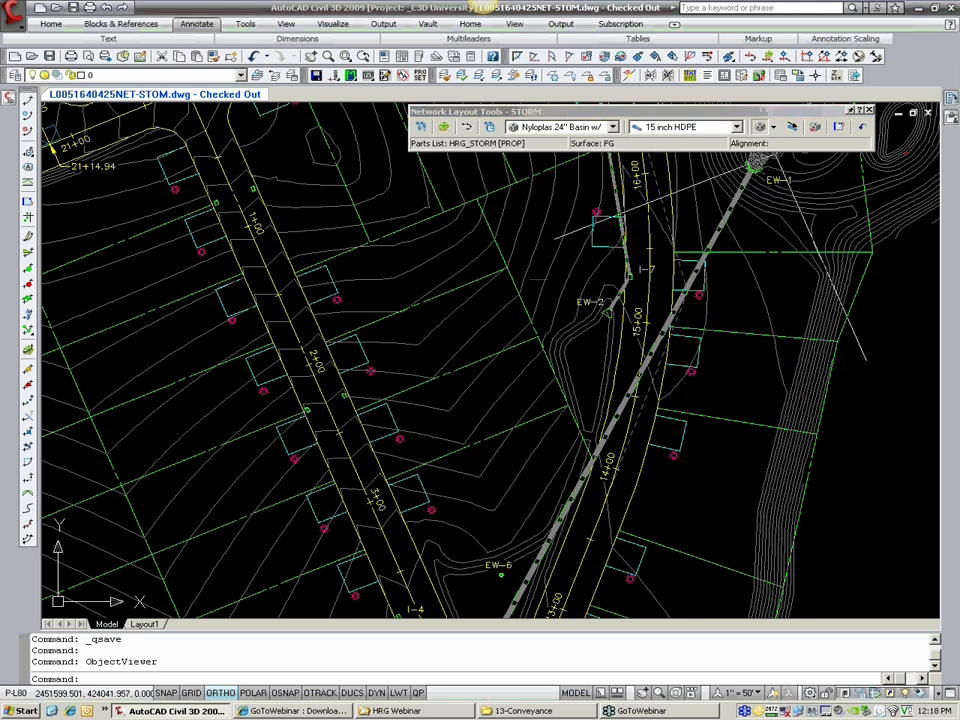
# Step: Set the STORM network layout to draw pipes only
pyautogui.click(772, 127)
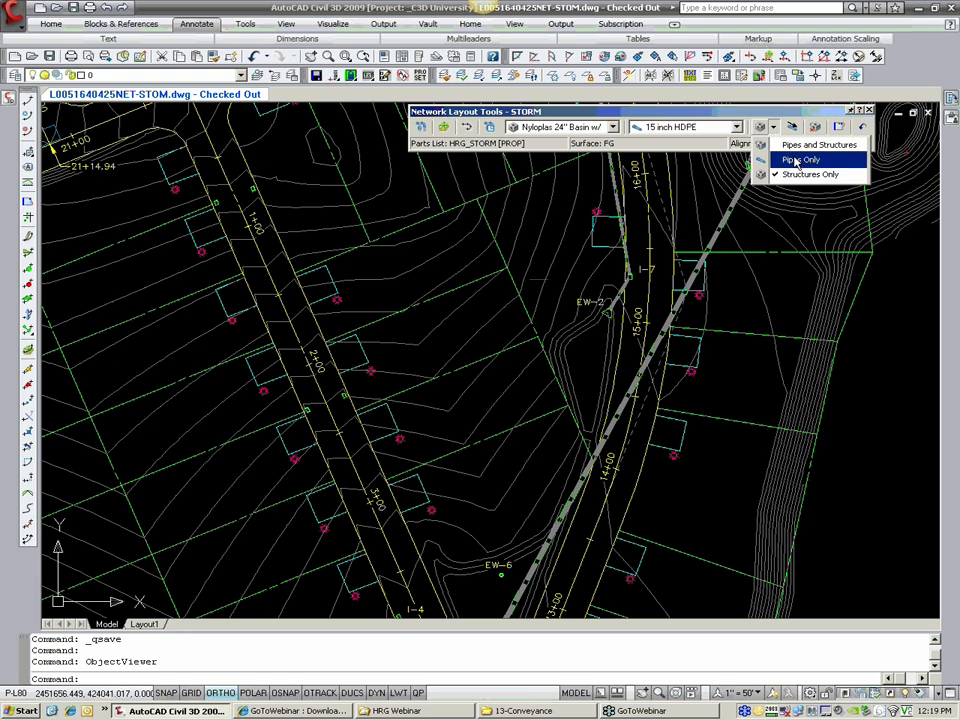
pyautogui.click(797, 161)
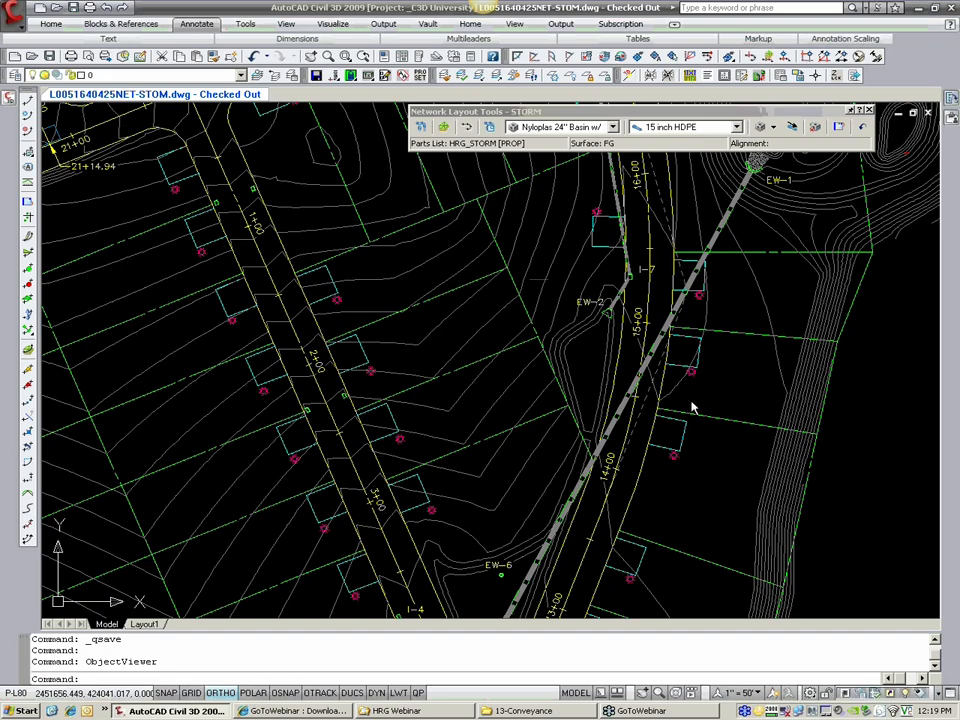
pyautogui.moveTo(330, 345); pyautogui.dragTo(368, 378, button='middle')
pyautogui.moveTo(305, 325); pyautogui.dragTo(341, 339, button='middle')
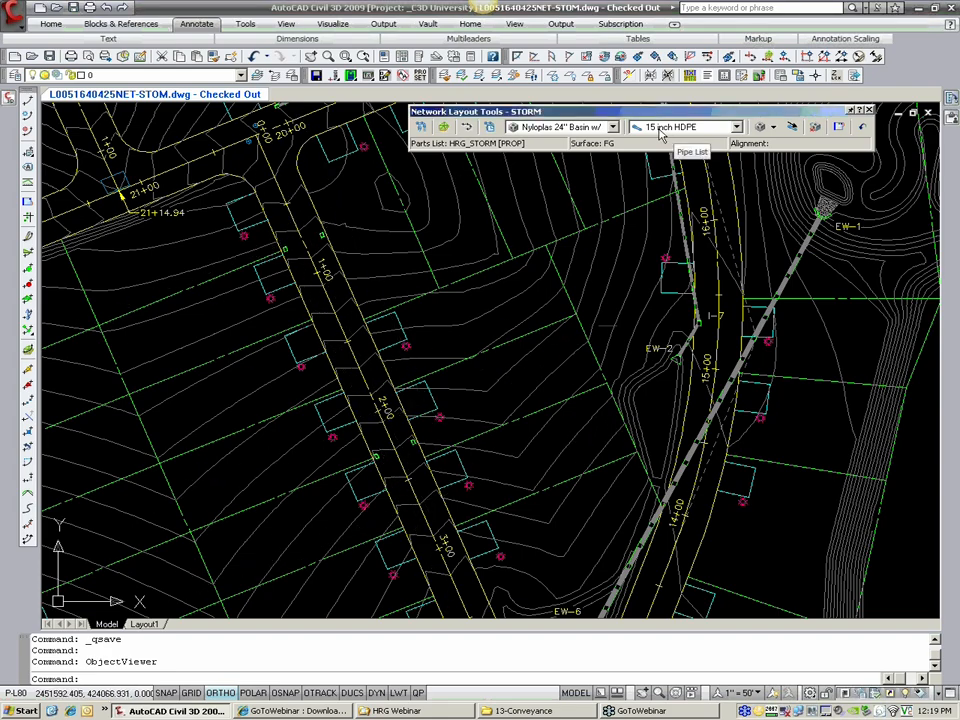
pyautogui.click(775, 128)
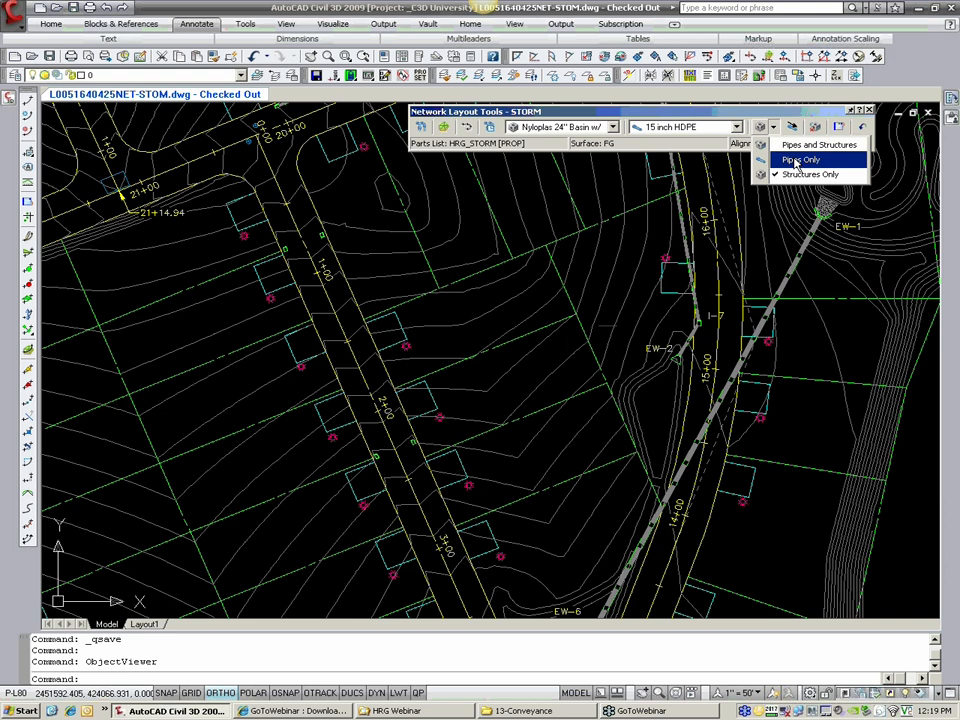
pyautogui.click(797, 161)
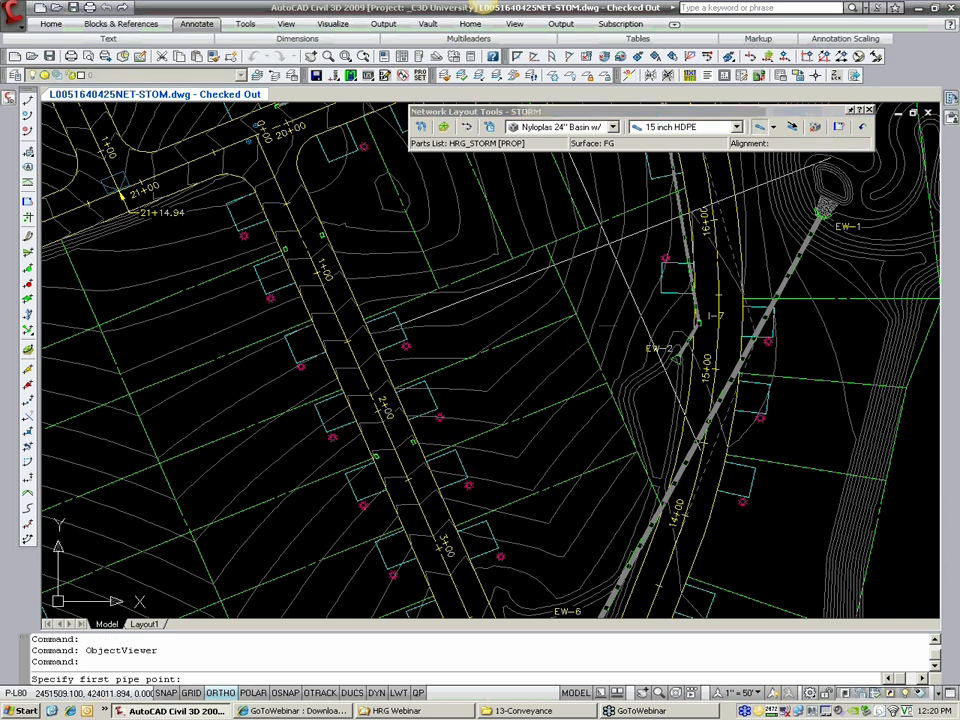
pyautogui.moveTo(505, 235)
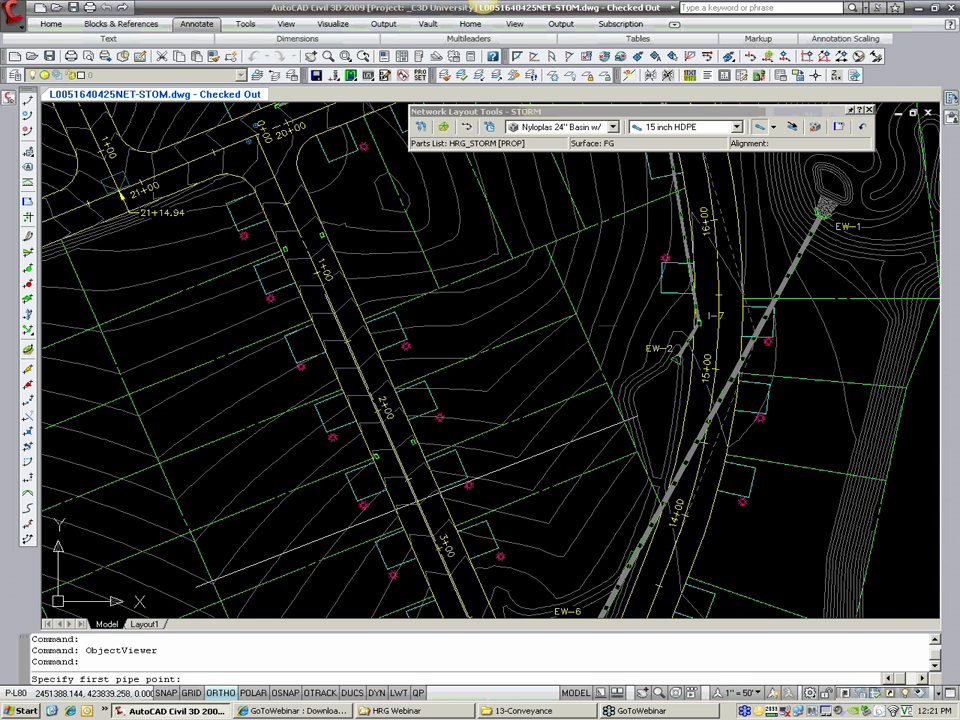
# Step: Restart pipes-only layout and draw a 15 inch HDPE pipe from the east basin to the west basin near station 1+00, with Ortho off
pyautogui.scroll(2, 412, 327)
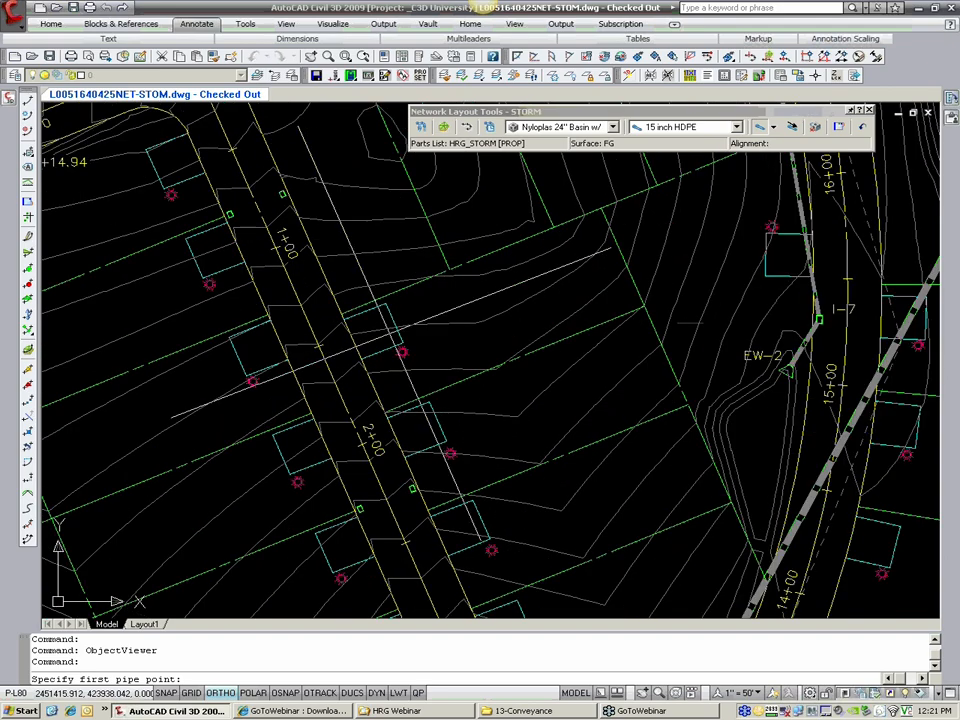
pyautogui.moveTo(394, 337)
pyautogui.mouseDown(button='middle')
pyautogui.moveTo(536, 356)
pyautogui.moveTo(556, 377)
pyautogui.mouseUp(button='middle')
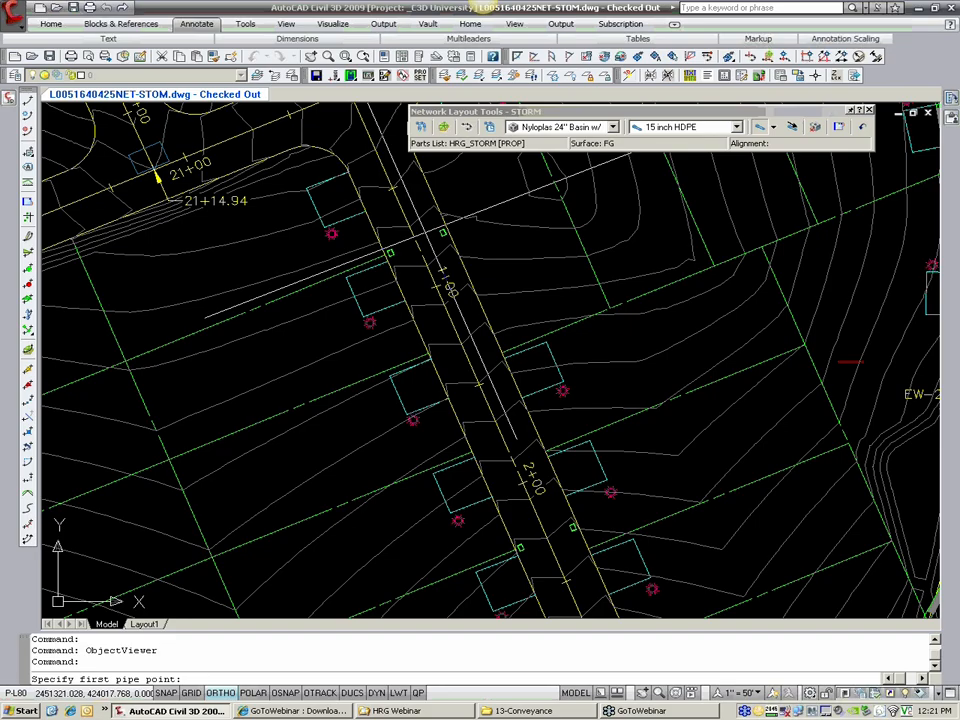
pyautogui.scroll(3, 460, 190)
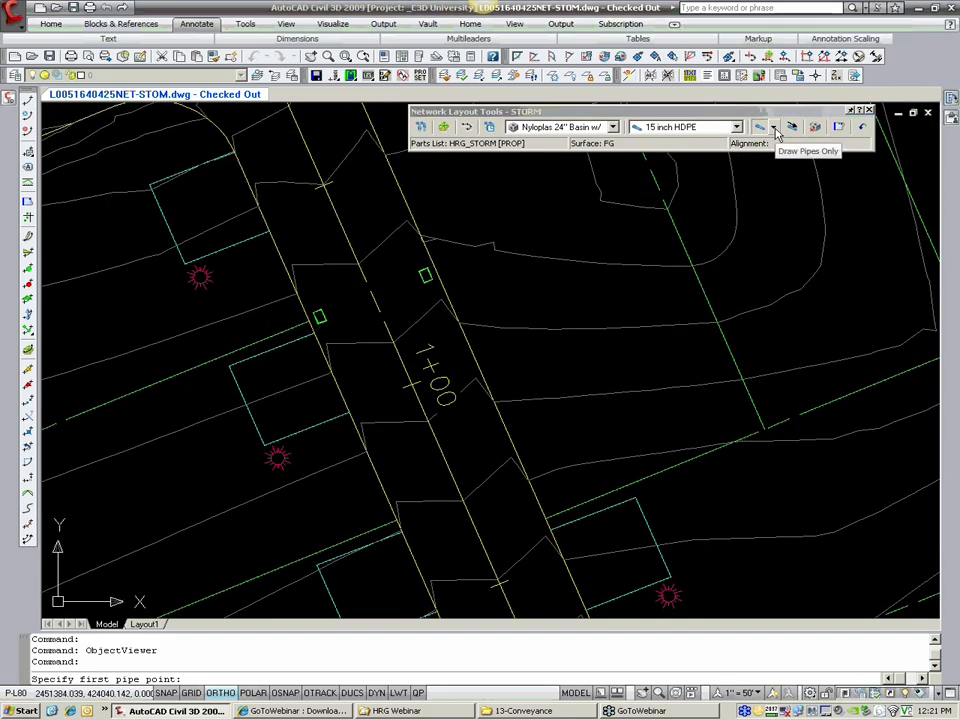
pyautogui.click(773, 127)
pyautogui.click(783, 159)
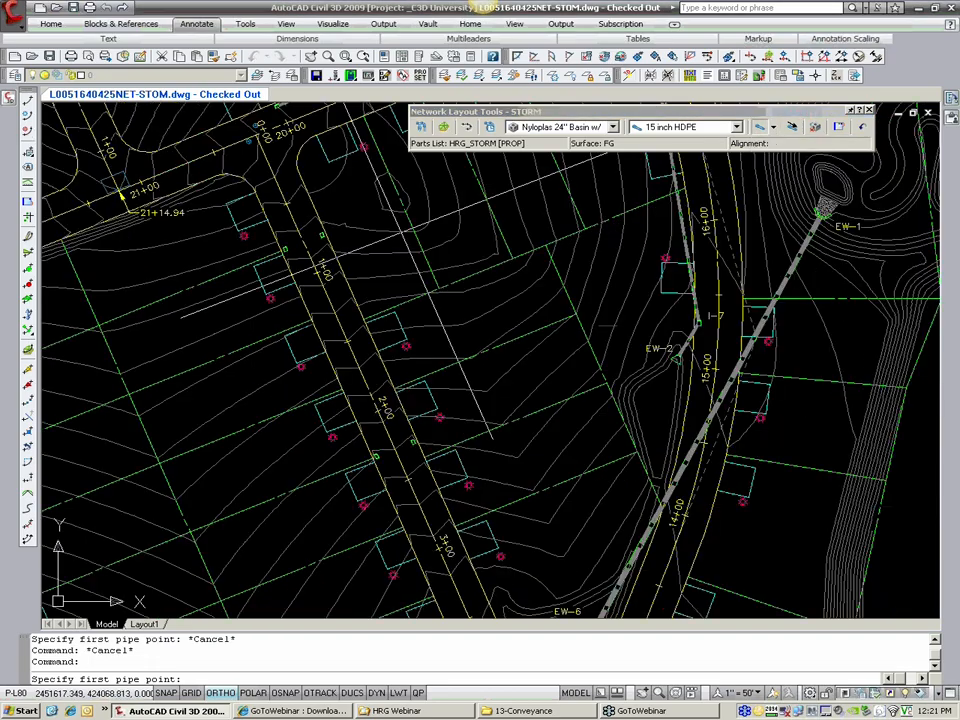
pyautogui.scroll(5, 467, 276)
pyautogui.scroll(3, 399, 271)
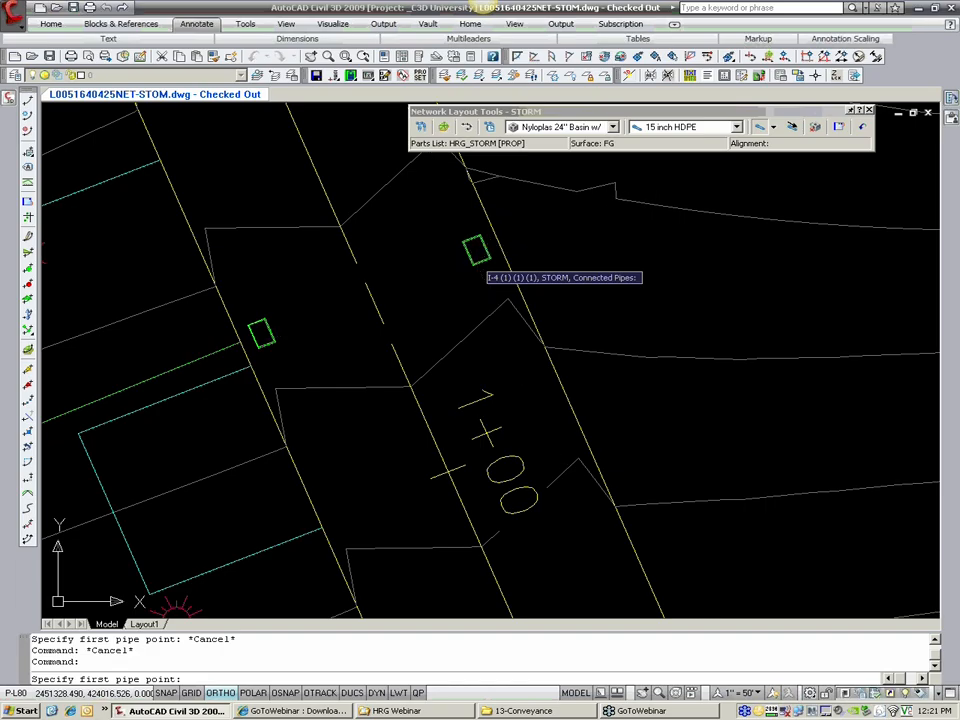
pyautogui.click(488, 247)
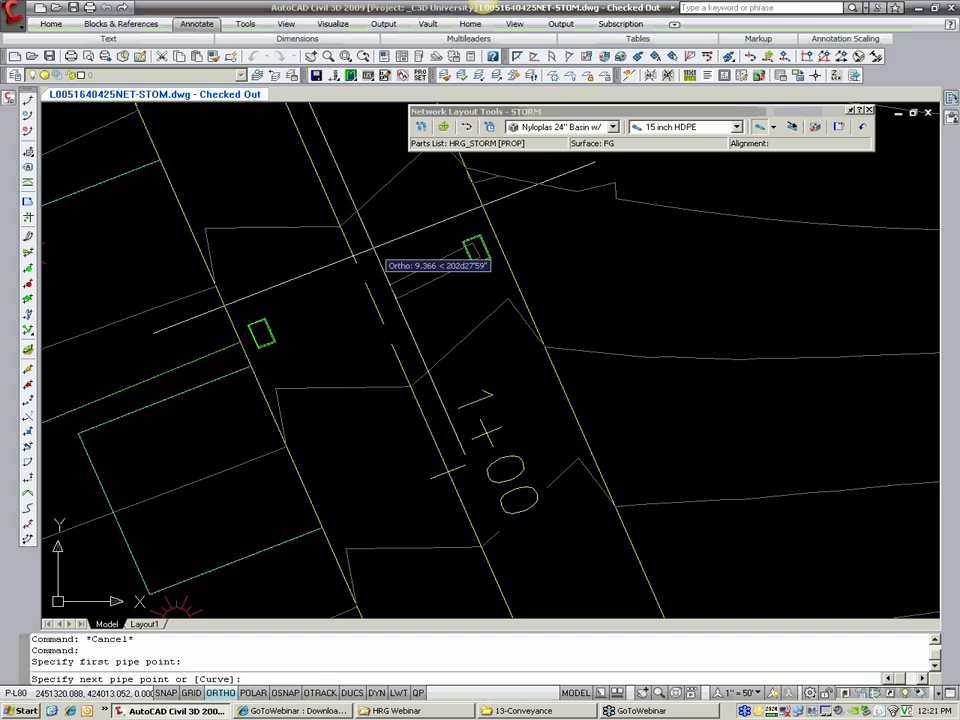
pyautogui.press('F8')
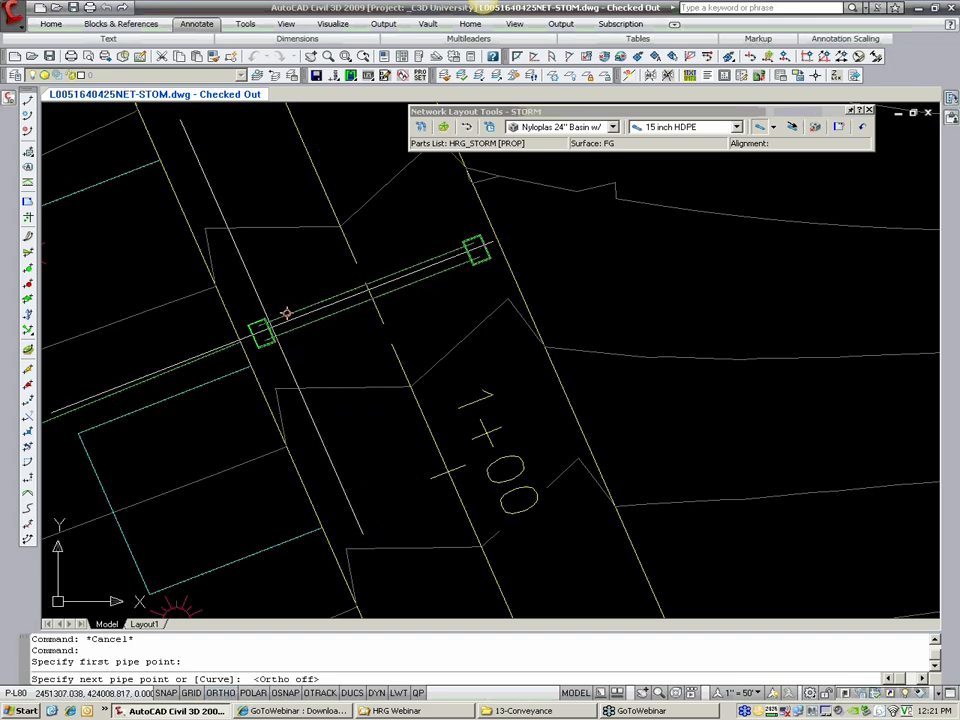
pyautogui.click(263, 332)
# Step: Continue the 15 inch HDPE run along the west road edge to the west basin near station 2+00
pyautogui.scroll(-4, 320, 385)
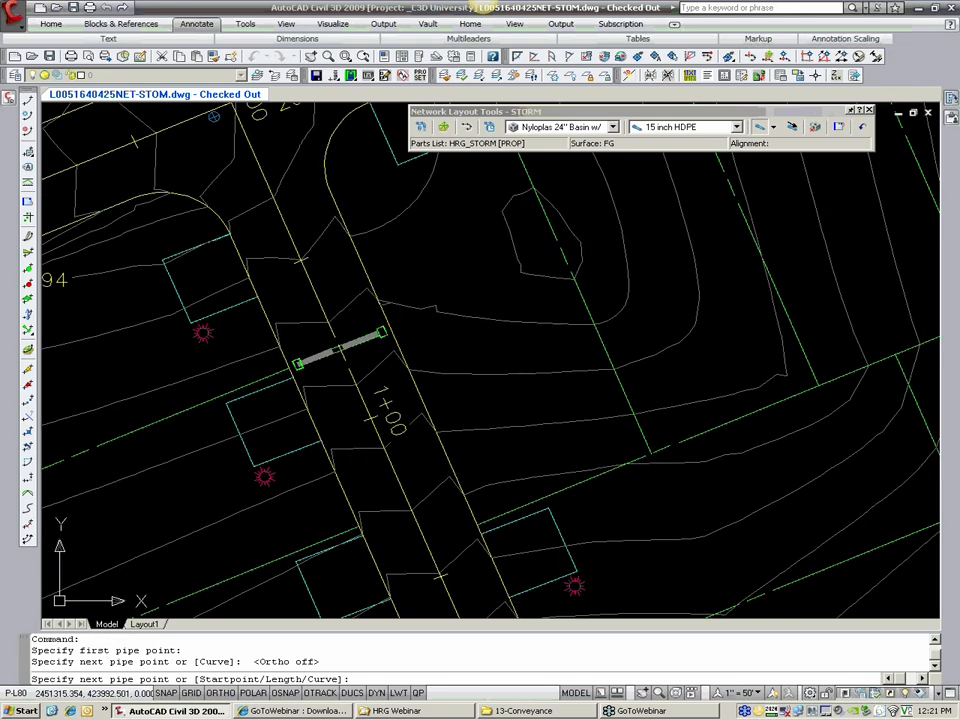
pyautogui.moveTo(384, 610); pyautogui.dragTo(296, 275, button='middle')
pyautogui.scroll(-2, 296, 275)
pyautogui.scroll(3, 358, 398)
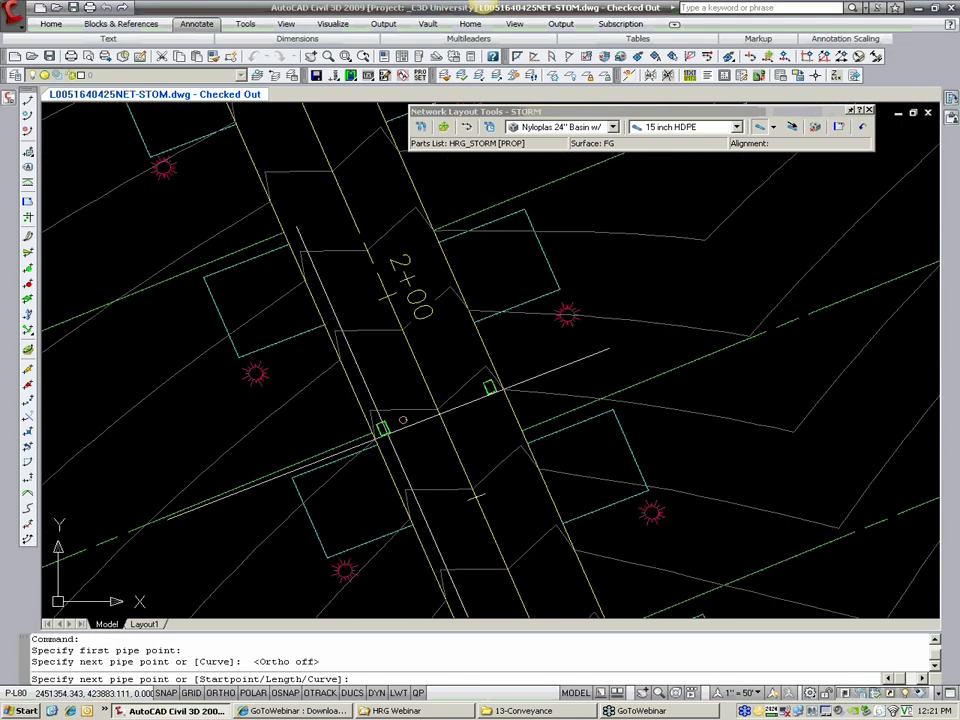
pyautogui.click(383, 428)
pyautogui.scroll(3, 429, 423)
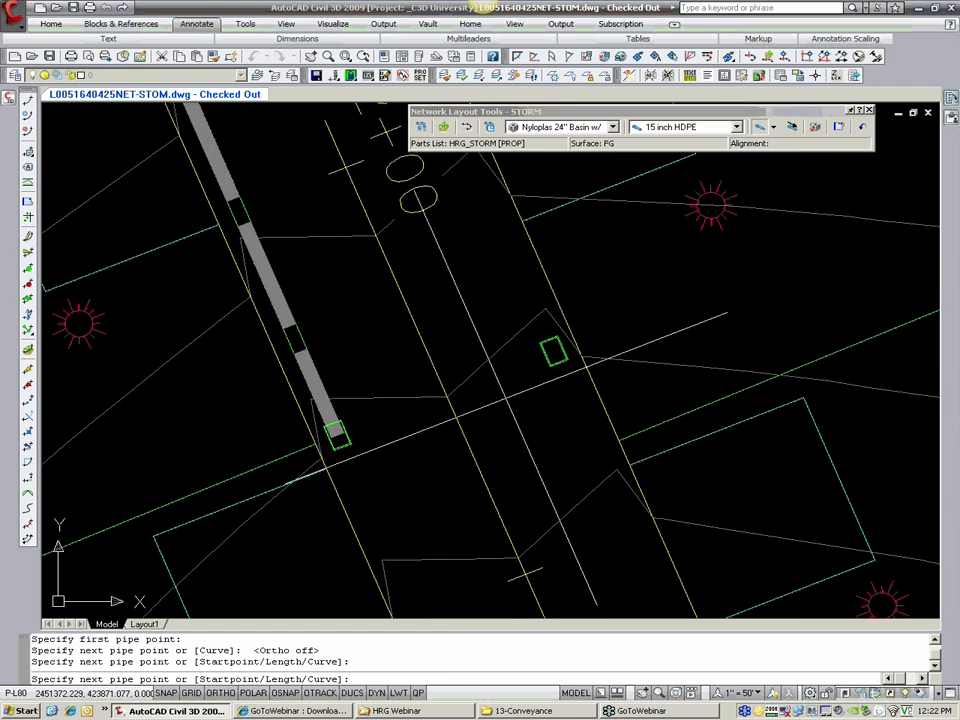
pyautogui.click(558, 349)
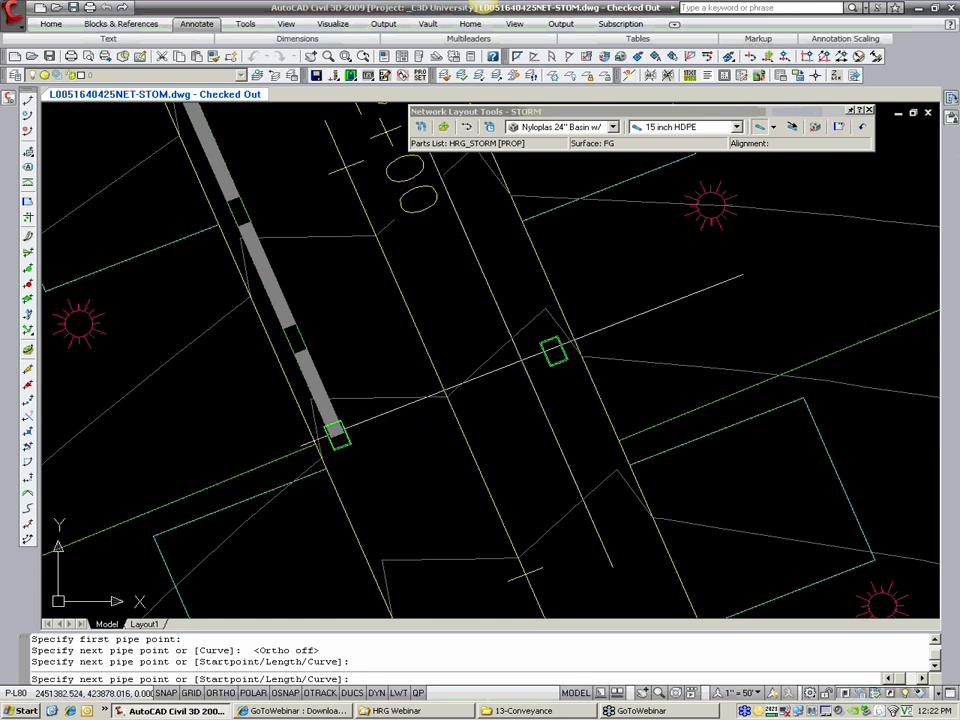
# Step: Extend the 15 inch HDPE run from the west basin near station 2+00 to inlet I-4 and on to EW-6, ending the run there
pyautogui.scroll(-3, 338, 436)
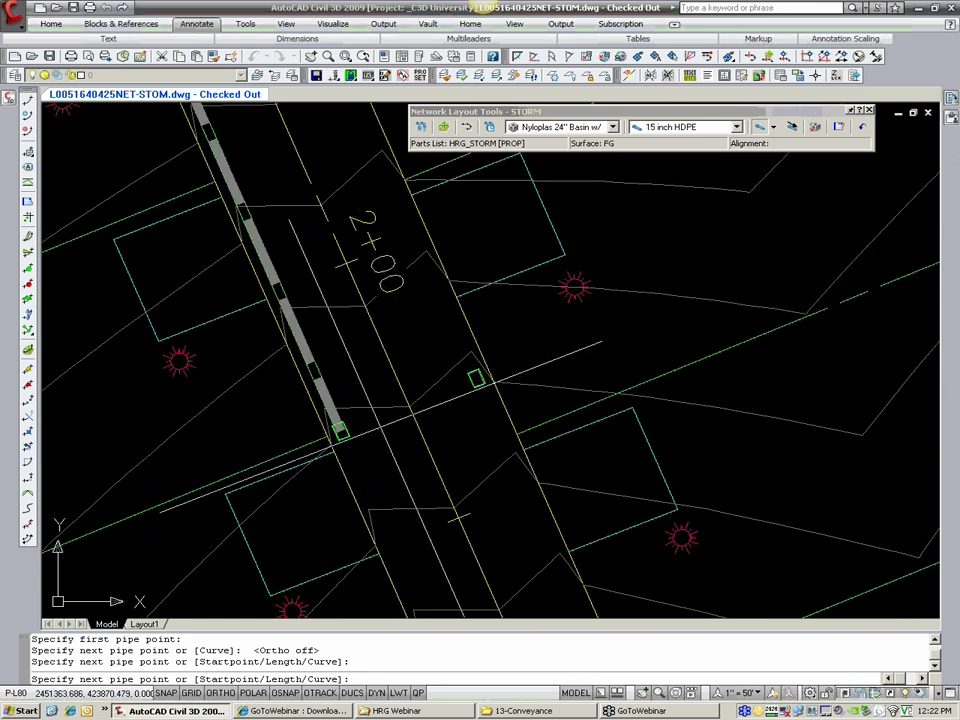
pyautogui.moveTo(372, 462); pyautogui.dragTo(313, 315, button='middle')
pyautogui.moveTo(387, 520); pyautogui.dragTo(323, 376, button='middle')
pyautogui.moveTo(373, 500); pyautogui.dragTo(323, 372, button='middle')
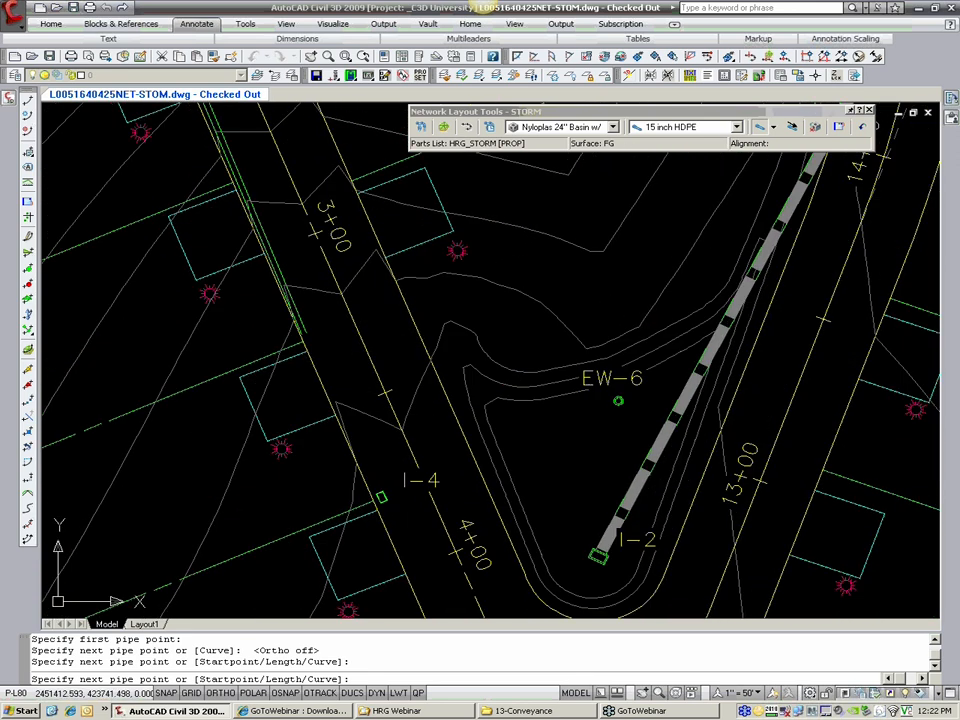
pyautogui.moveTo(373, 463); pyautogui.dragTo(349, 368, button='middle')
pyautogui.scroll(3, 353, 373)
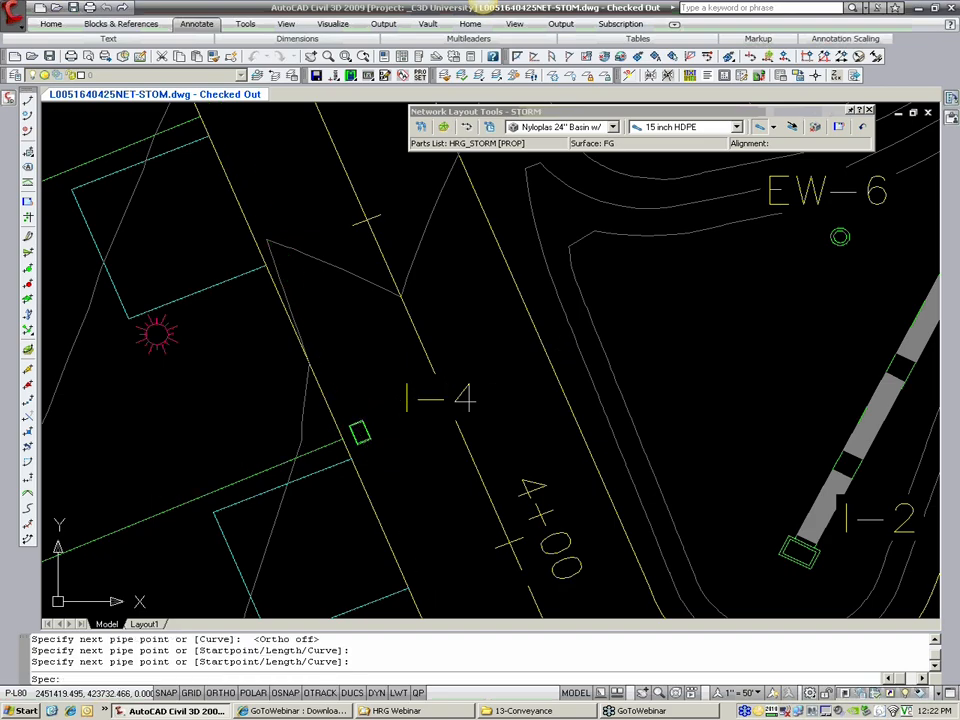
pyautogui.scroll(-2, 446, 402)
pyautogui.moveTo(446, 402); pyautogui.dragTo(330, 452, button='middle')
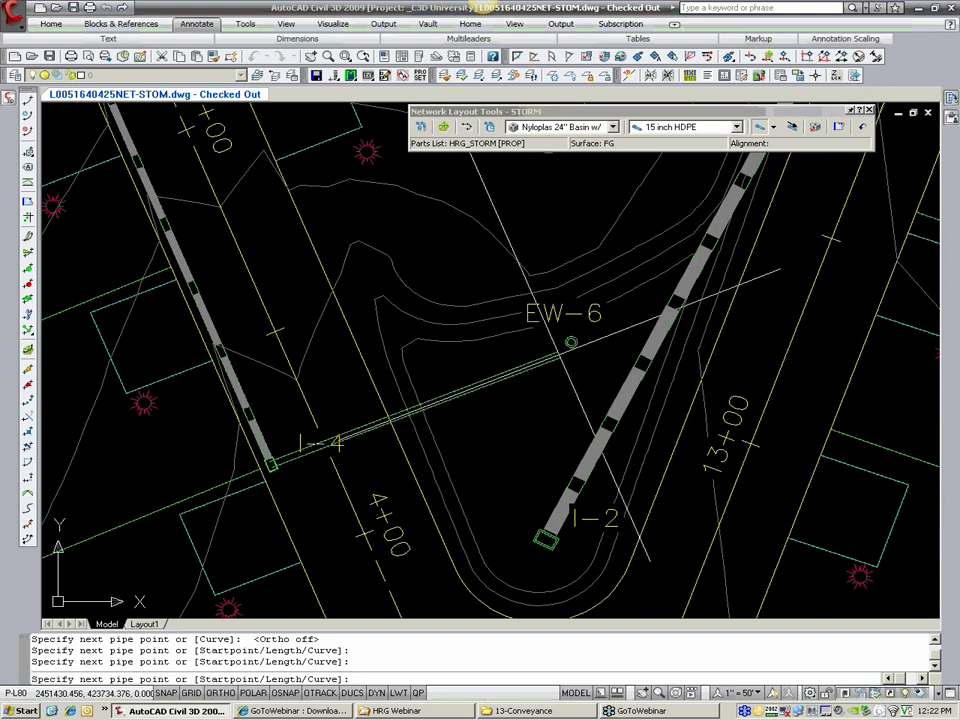
pyautogui.click(571, 341)
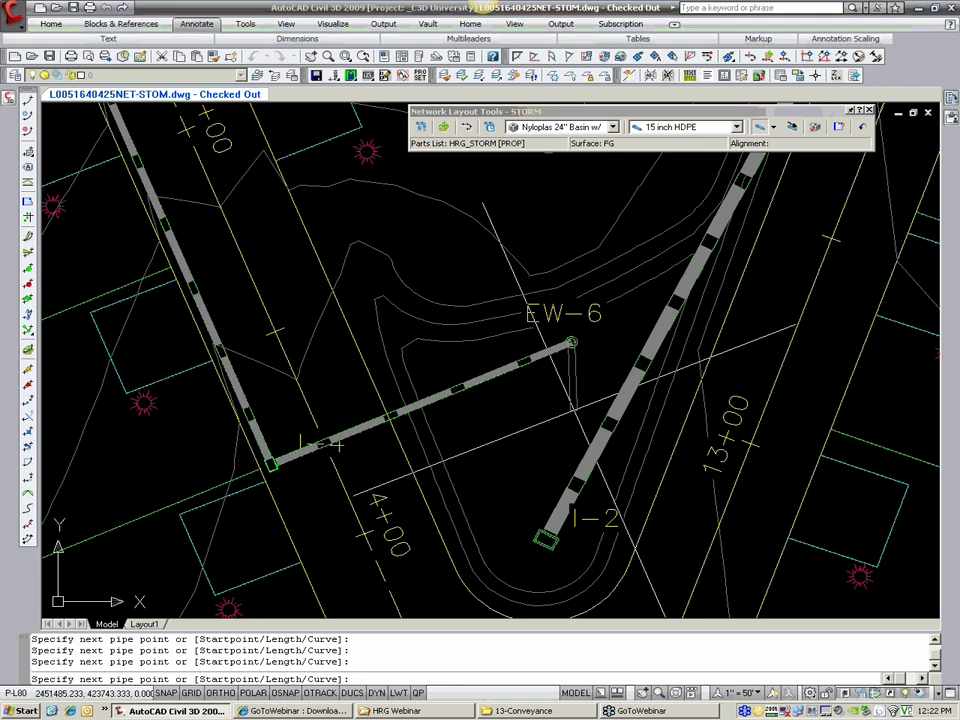
pyautogui.press('Escape')
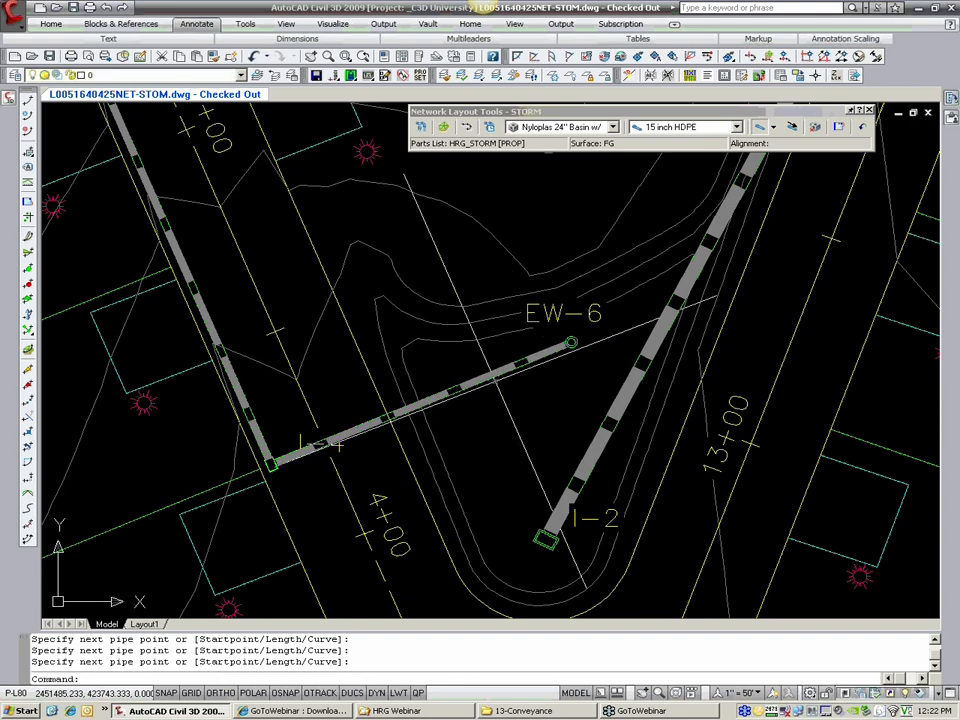
# Step: Draw a 15 inch HDPE pipe across the road from the east basin to the west basin near station 2+00
pyautogui.scroll(-2, 507, 426)
pyautogui.moveTo(401, 222)
pyautogui.mouseDown(button='middle')
pyautogui.moveTo(441, 379)
pyautogui.moveTo(465, 426)
pyautogui.mouseUp(button='middle')
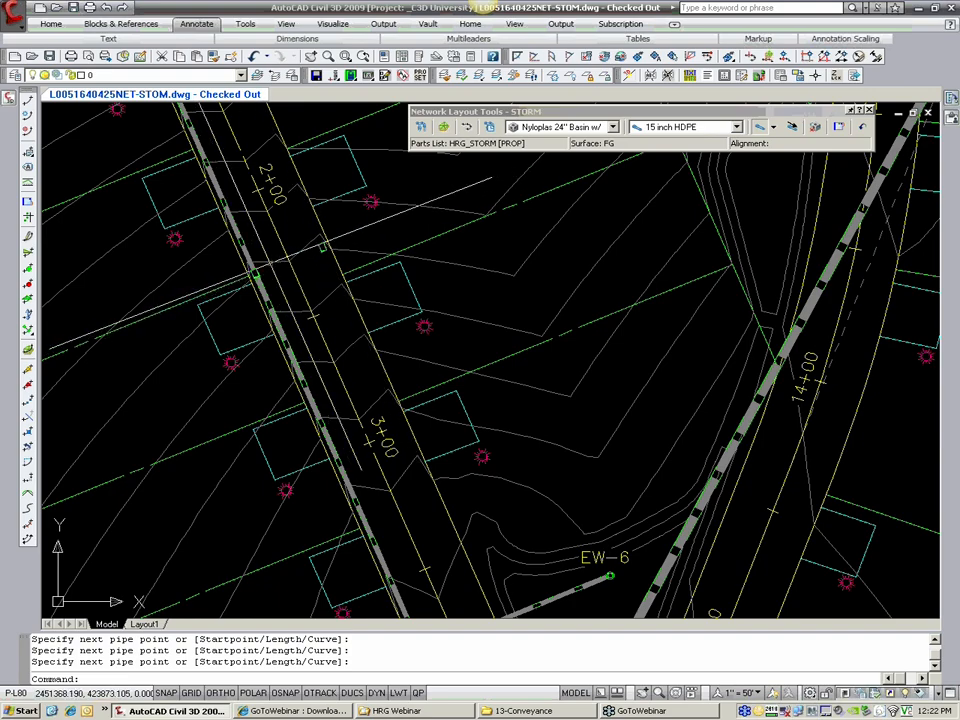
pyautogui.click(760, 127)
pyautogui.scroll(6, 315, 248)
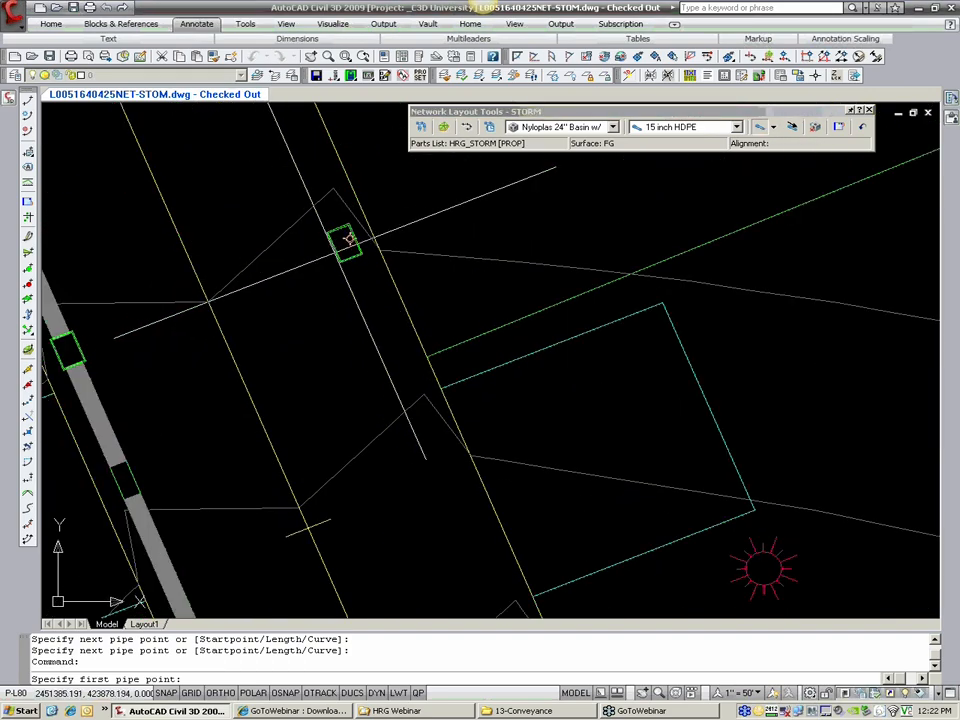
pyautogui.click(343, 243)
pyautogui.click(68, 348)
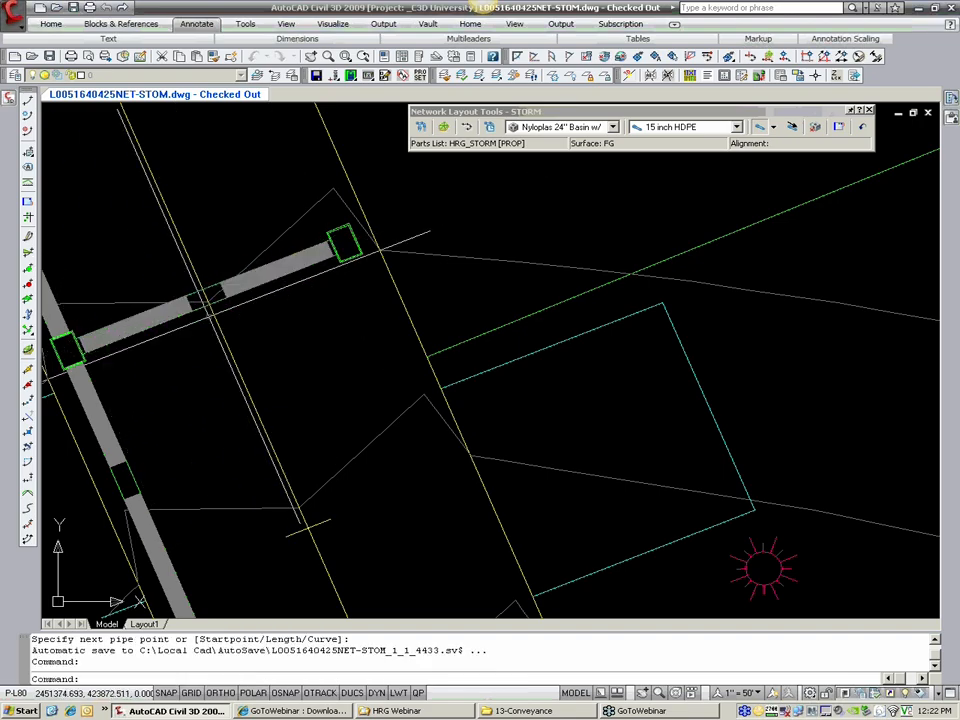
# Step: Erase the pipe from the west basin near station 2+00 to I-4 and the pipe from I-4 to EW-6
pyautogui.scroll(-6, 298, 318)
pyautogui.moveTo(298, 318); pyautogui.dragTo(247, 196, button='middle')
pyautogui.scroll(-4, 303, 218)
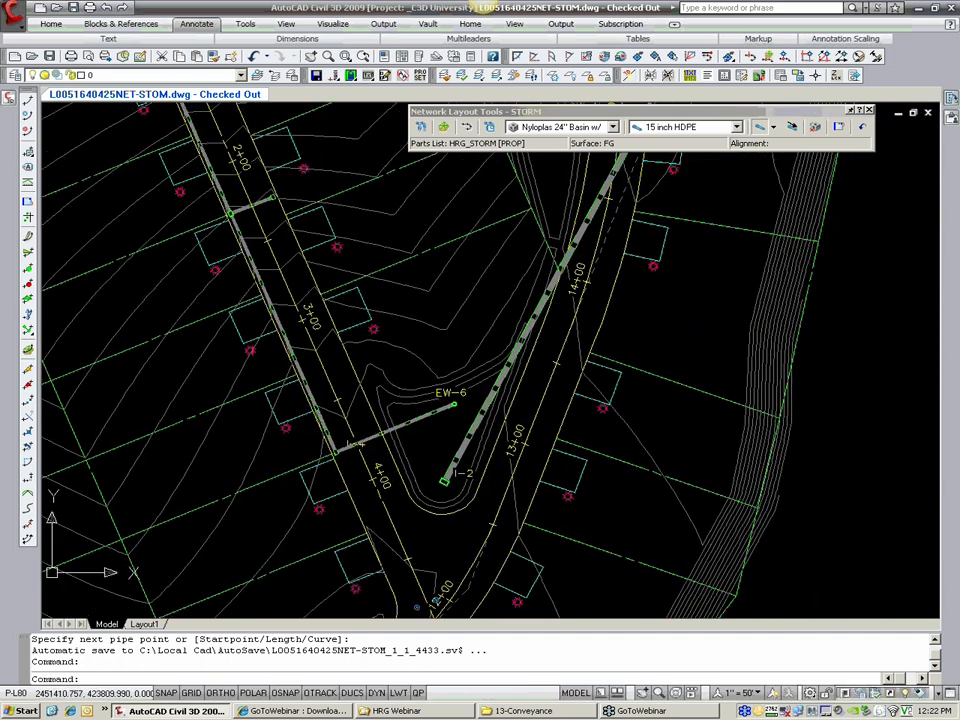
pyautogui.scroll(3, 340, 350)
pyautogui.moveTo(356, 346); pyautogui.dragTo(349, 365, button='middle')
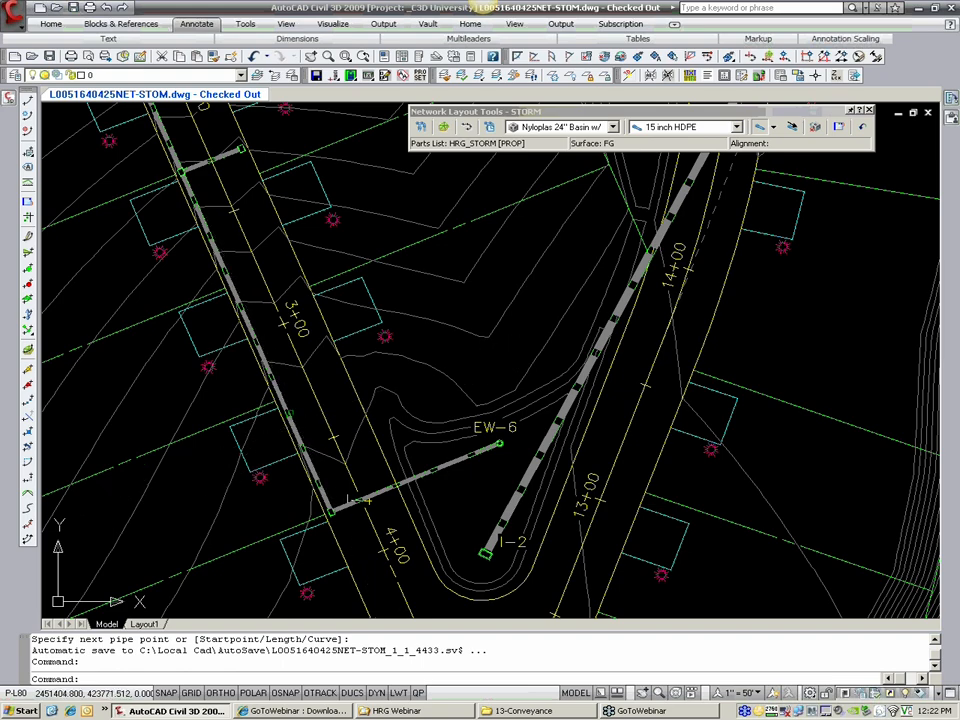
pyautogui.click(288, 411)
pyautogui.click(390, 490)
pyautogui.click(387, 489)
pyautogui.write('e')
pyautogui.press('Return')
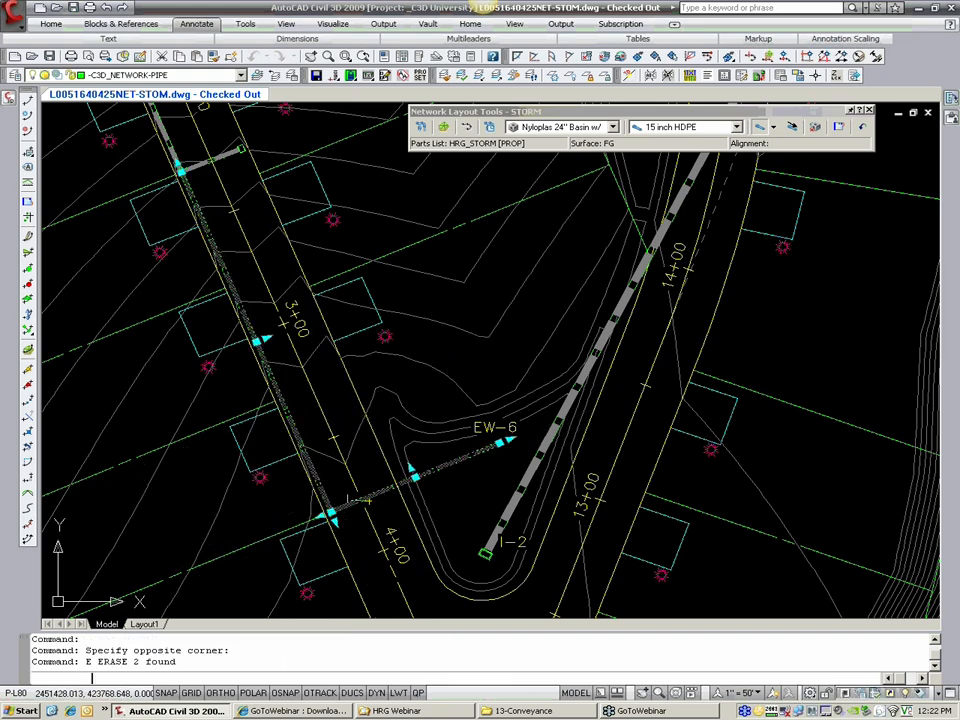
# Step: Draw an 18 inch HDPE pipe from the west basin near station 2+00 down to inlet I-4
pyautogui.moveTo(332, 321); pyautogui.dragTo(334, 338, button='middle')
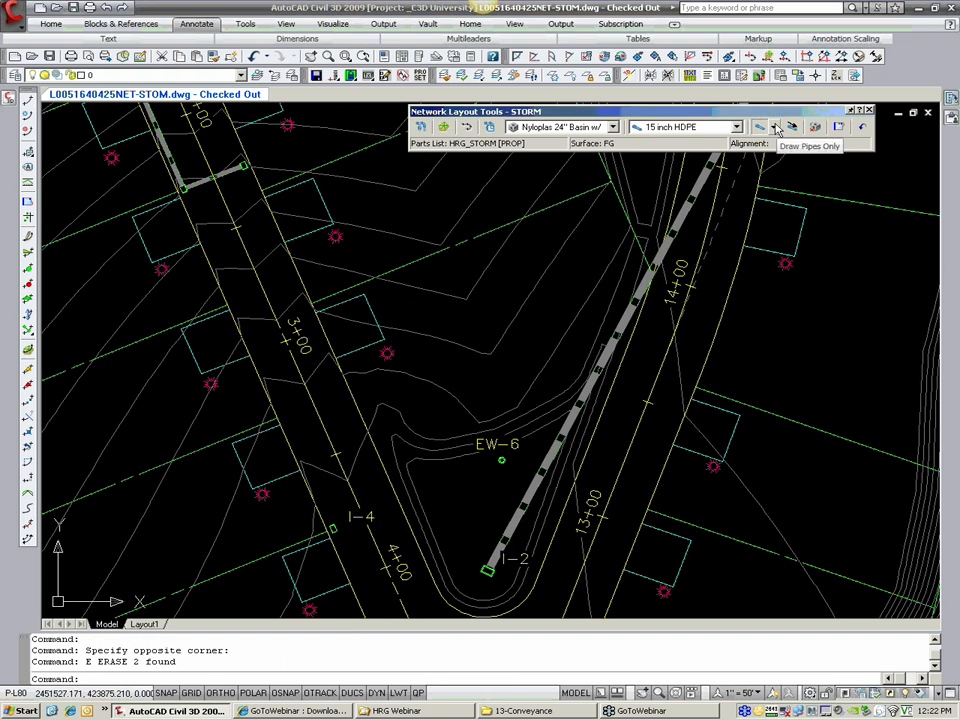
pyautogui.click(736, 127)
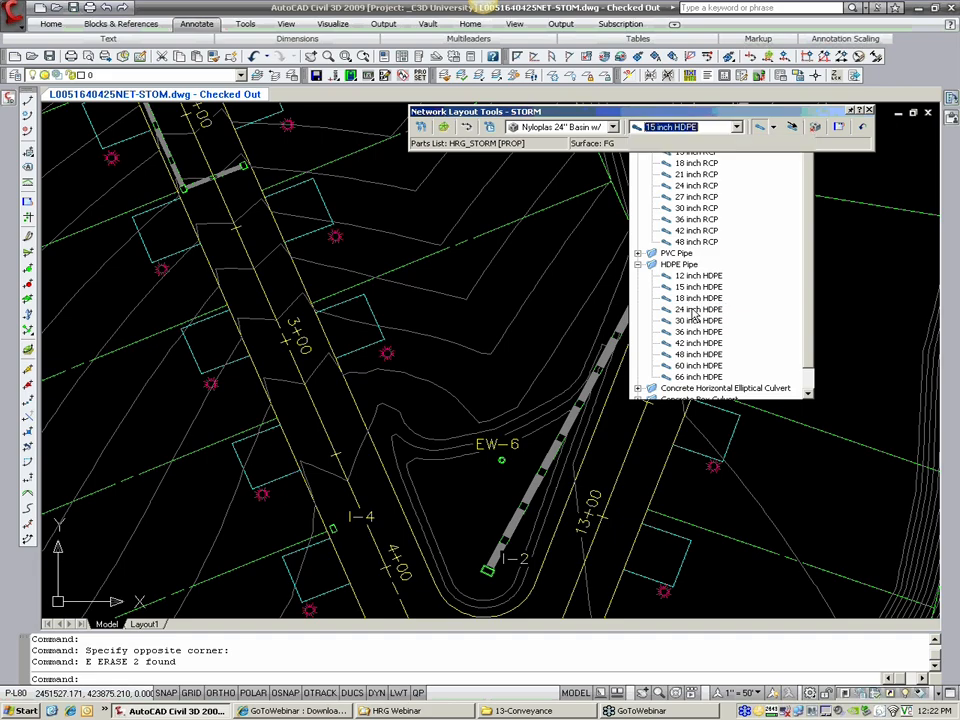
pyautogui.click(697, 309)
pyautogui.click(718, 129)
pyautogui.click(698, 307)
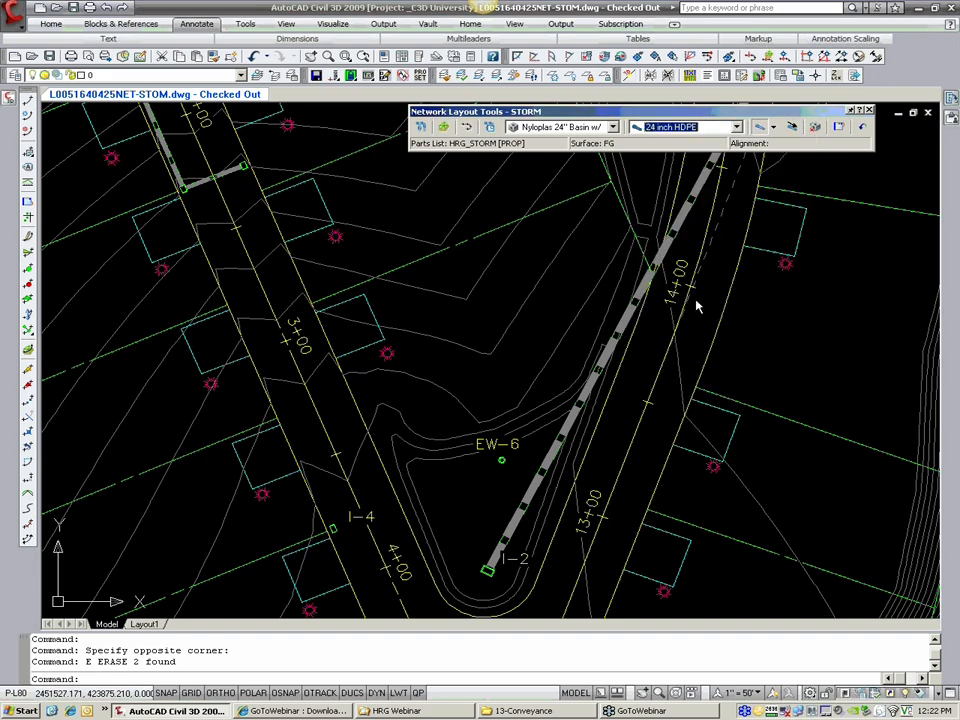
pyautogui.click(681, 128)
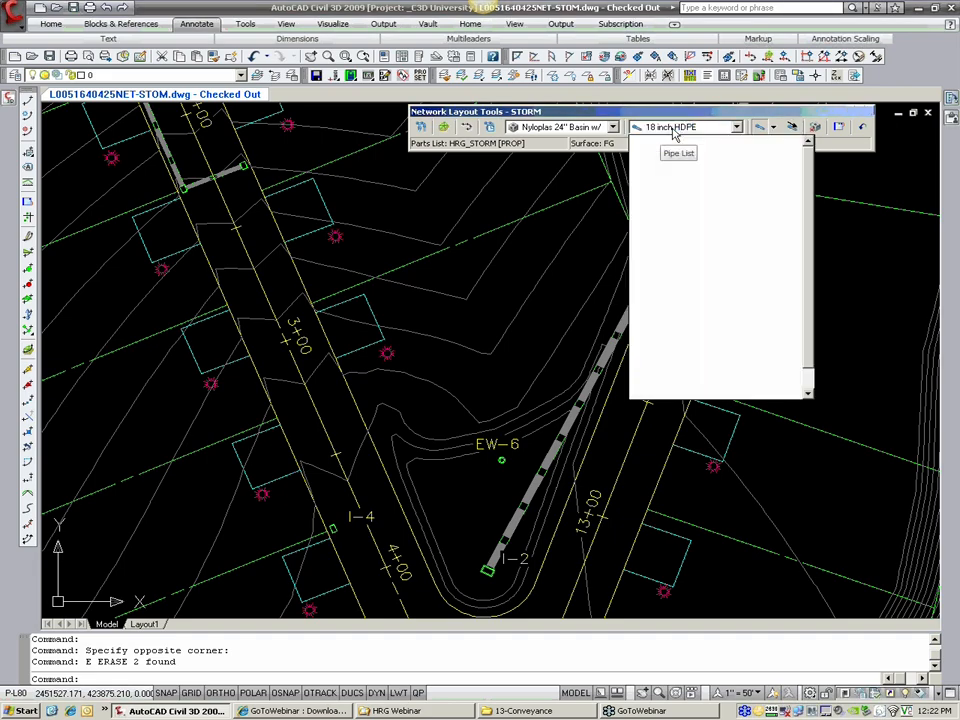
pyautogui.click(695, 300)
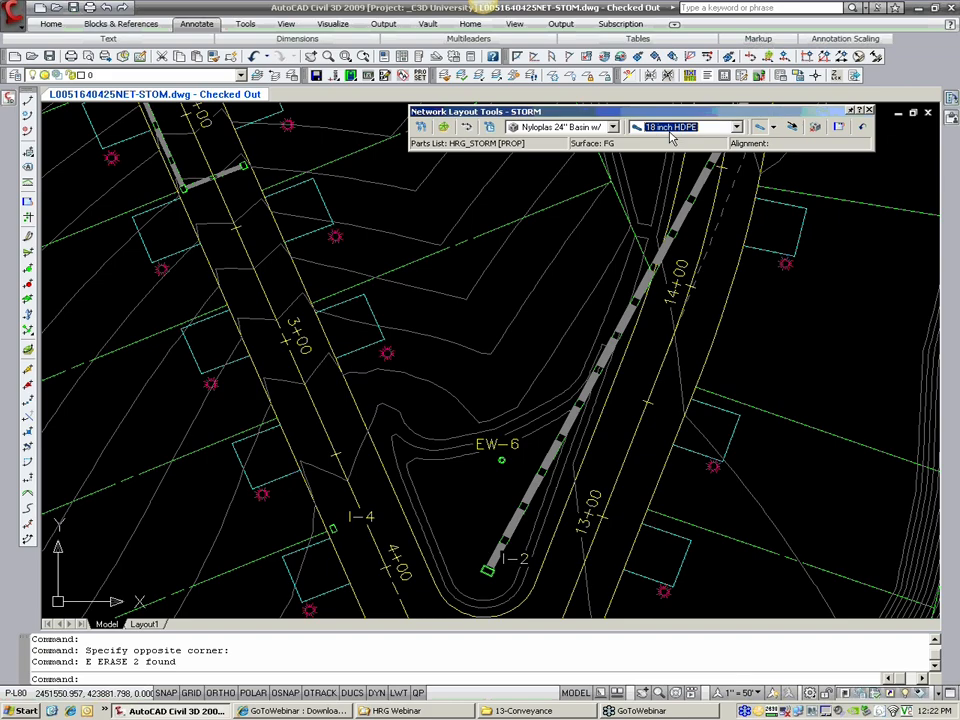
pyautogui.click(760, 127)
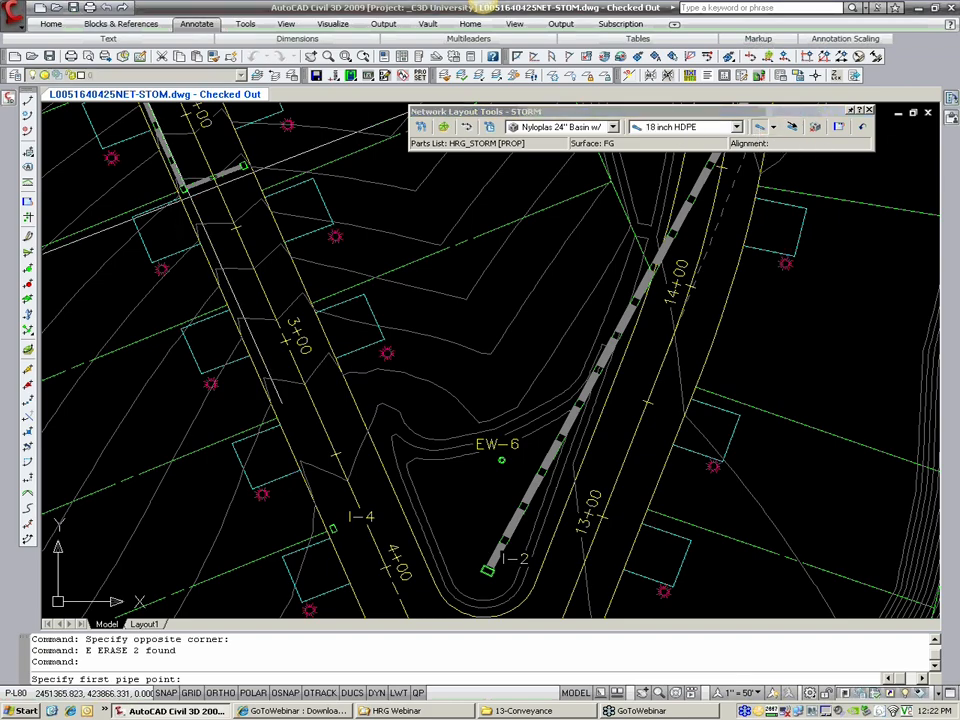
pyautogui.click(187, 193)
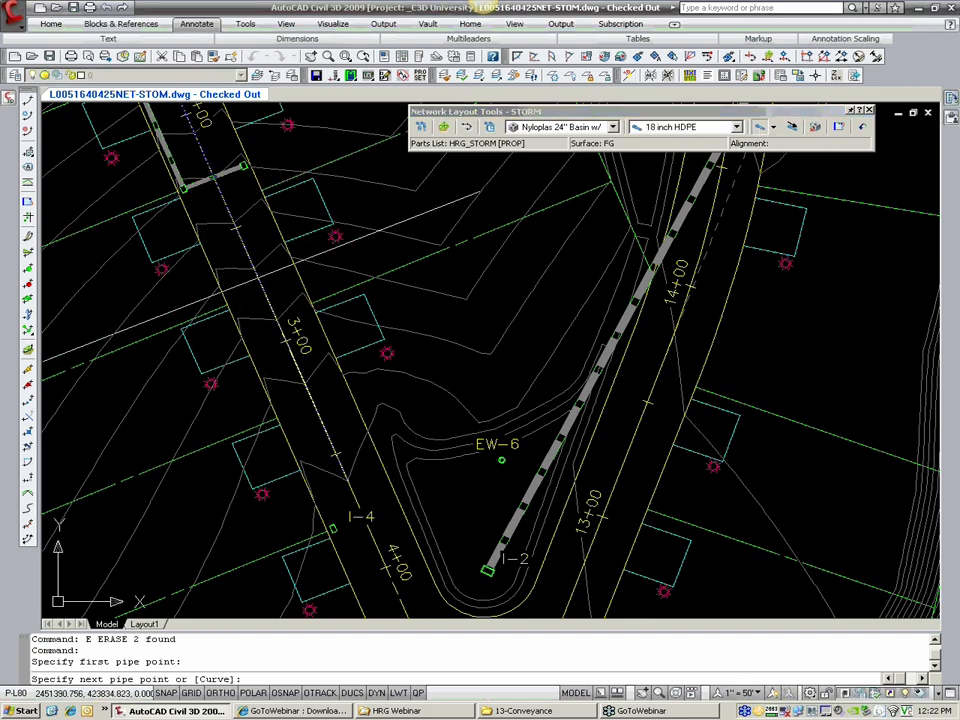
pyautogui.click(332, 527)
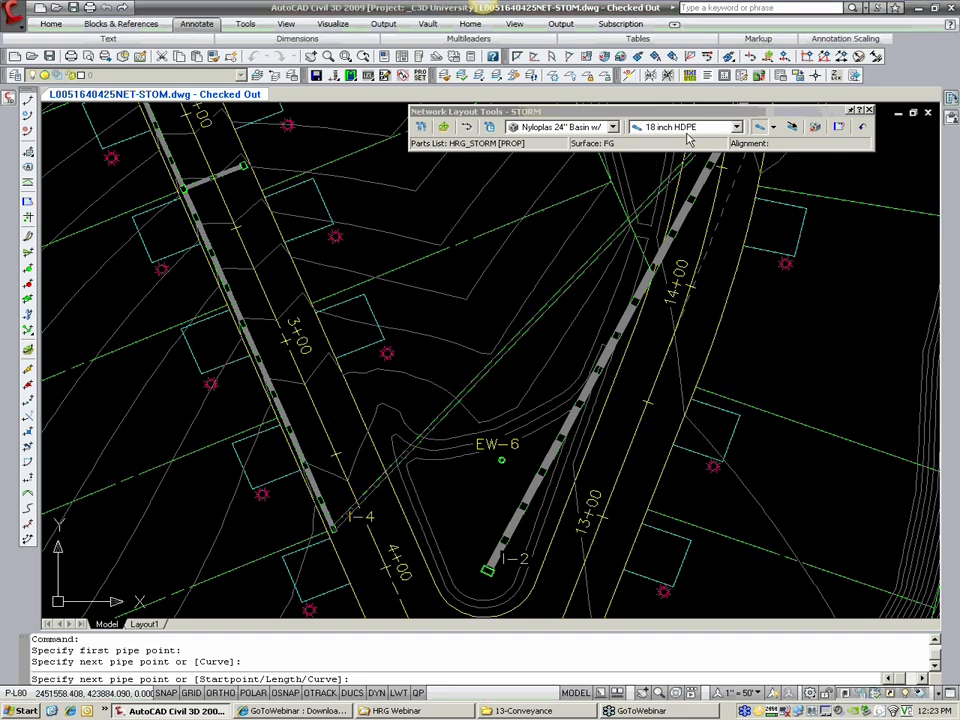
# Step: Continue the run from inlet I-4 to EW-6 with 24 inch HDPE pipe and end it there
pyautogui.click(736, 127)
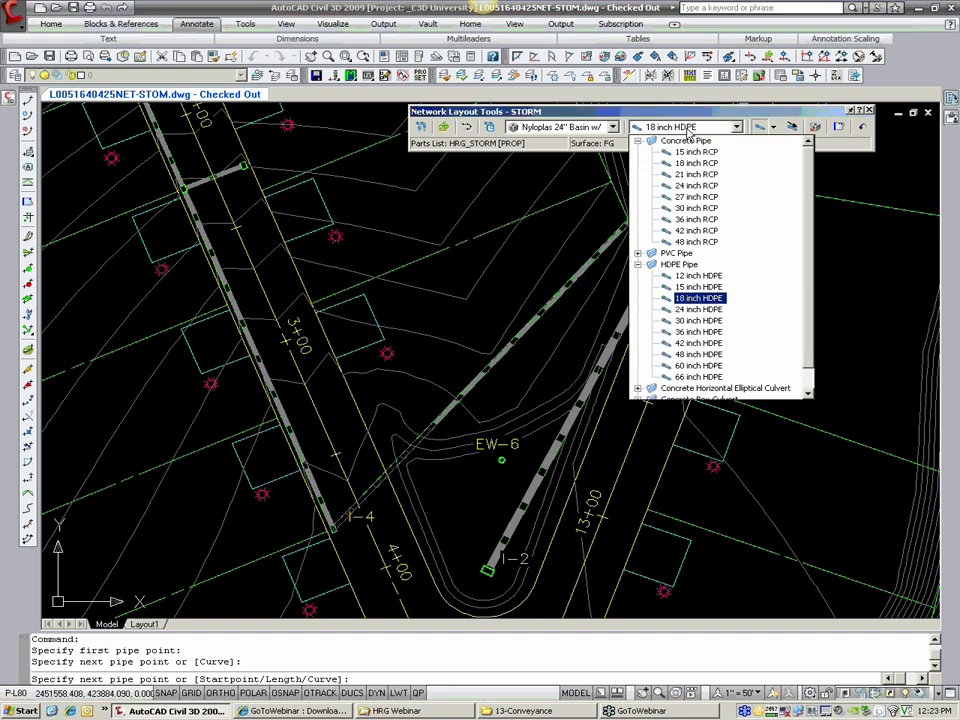
pyautogui.click(691, 312)
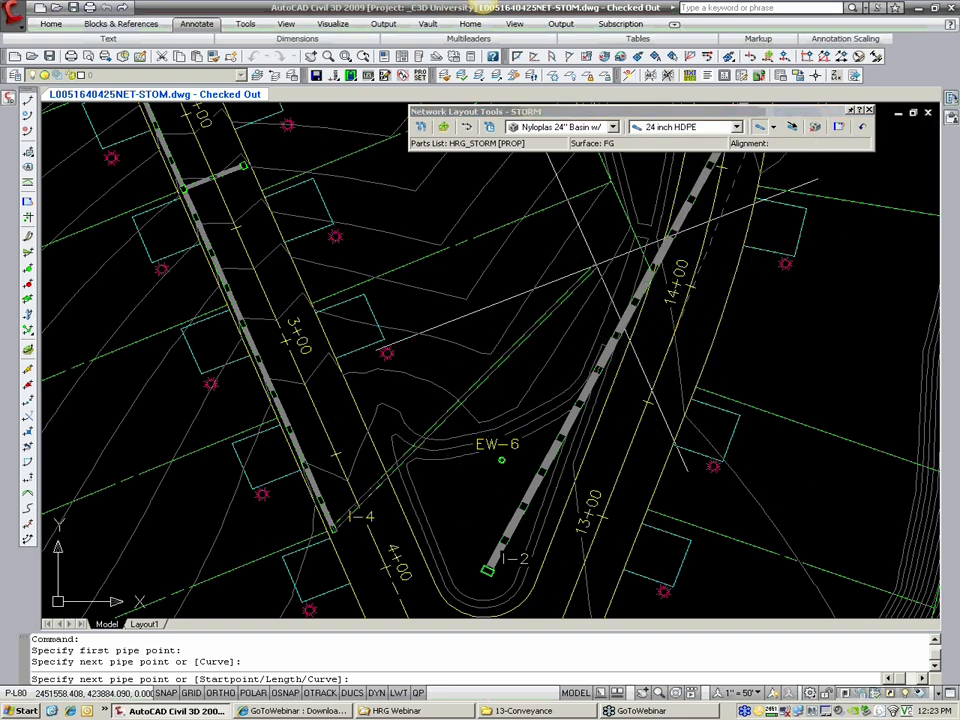
pyautogui.scroll(3, 480, 510)
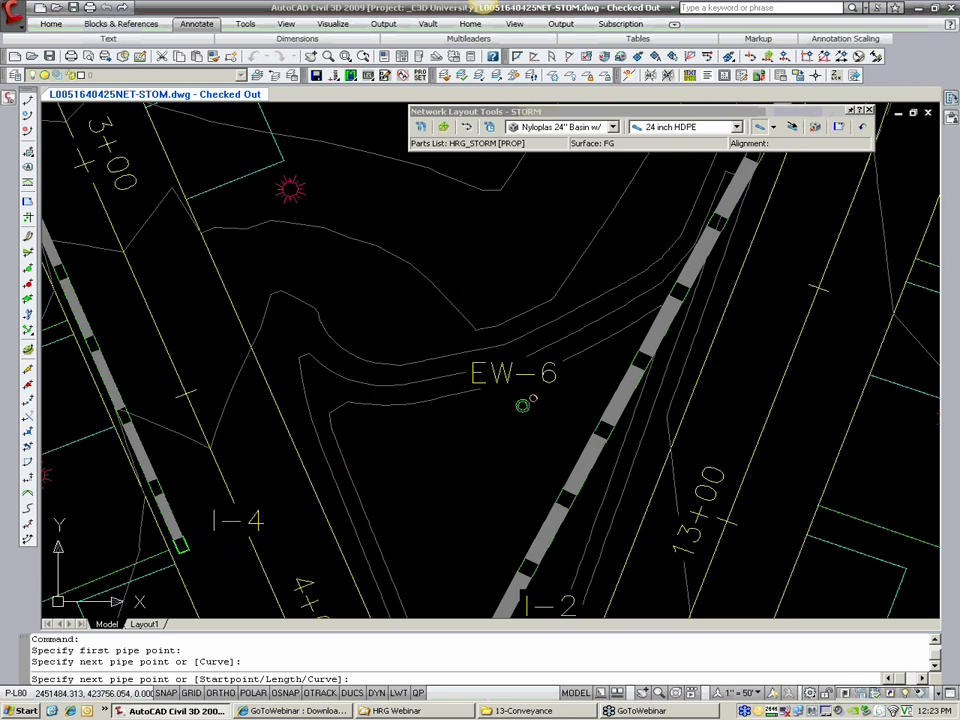
pyautogui.click(522, 405)
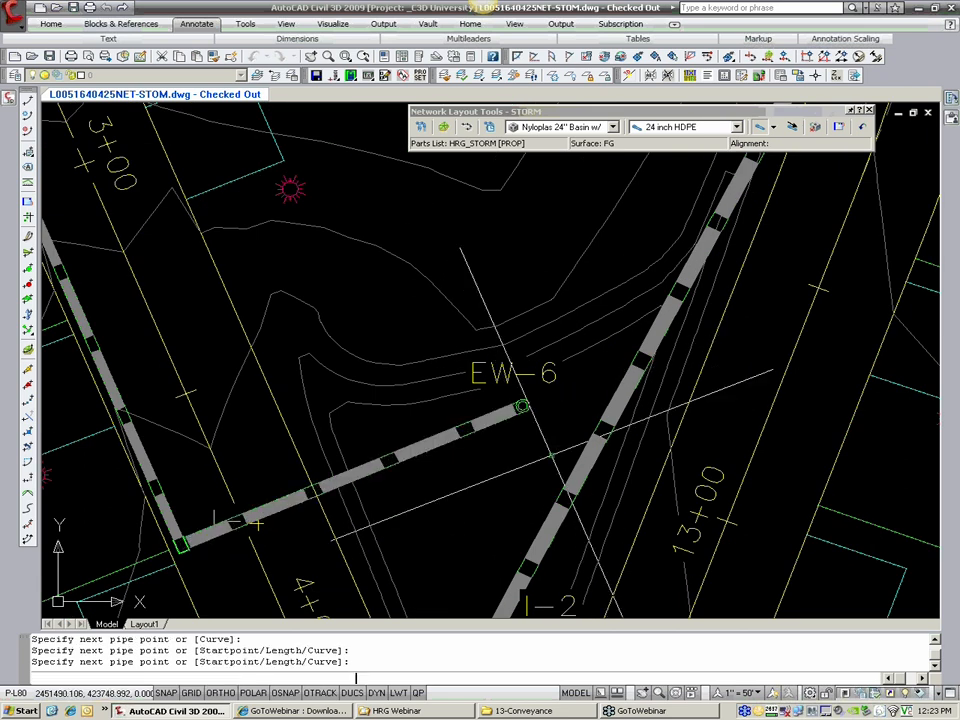
pyautogui.press('Return')
# Step: Examine the pipe connections at I-4 and the west basin near station 2+00, and the overall storm layout
pyautogui.scroll(5, 270, 515)
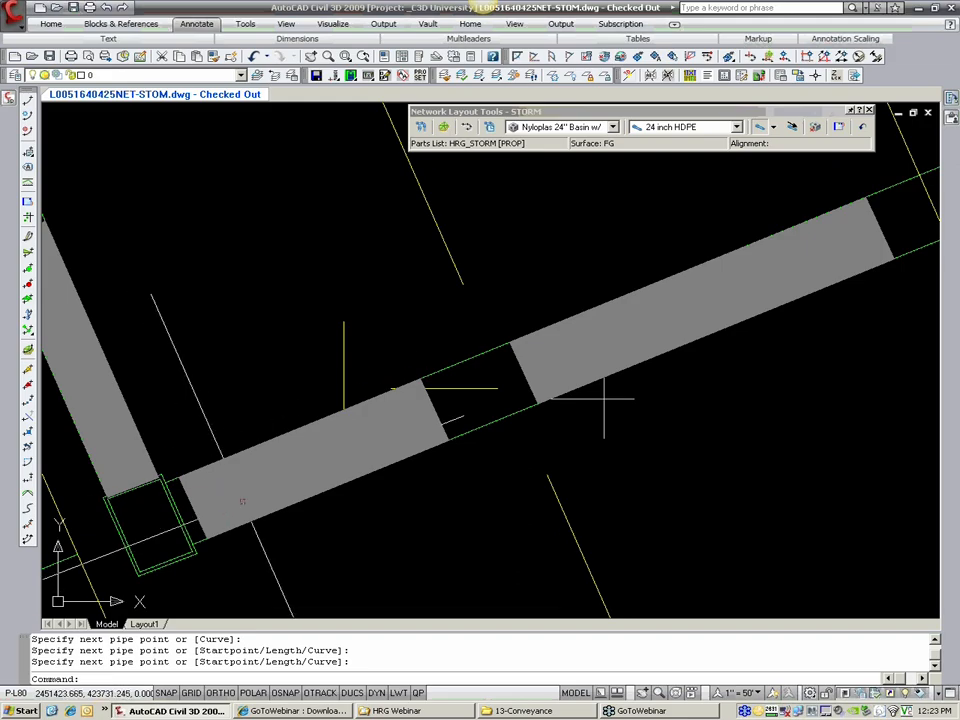
pyautogui.scroll(-2, 450, 422)
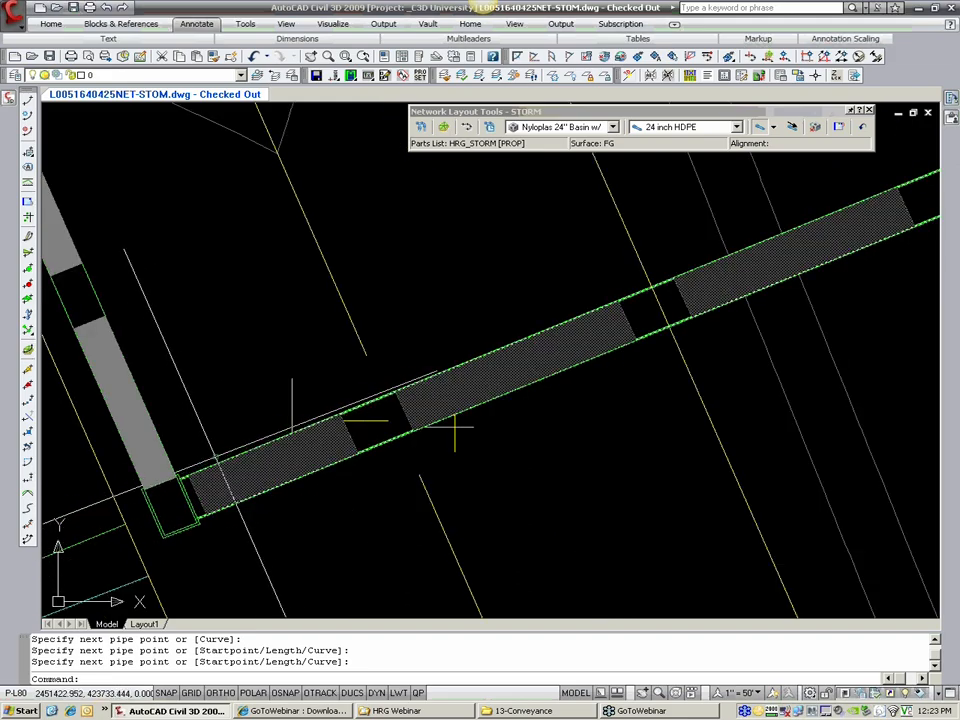
pyautogui.moveTo(452, 420); pyautogui.dragTo(606, 446, button='middle')
pyautogui.scroll(-4, 604, 446)
pyautogui.moveTo(466, 347); pyautogui.dragTo(345, 596, button='middle')
pyautogui.moveTo(203, 303); pyautogui.dragTo(362, 609, button='middle')
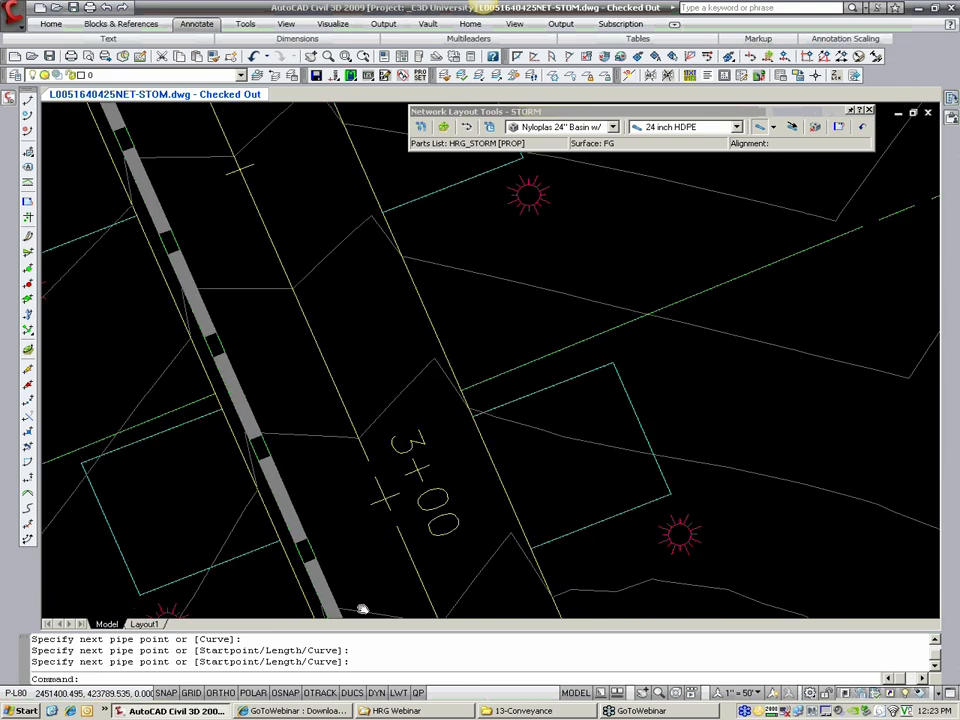
pyautogui.moveTo(279, 433); pyautogui.dragTo(394, 679, button='middle')
pyautogui.moveTo(290, 400); pyautogui.dragTo(303, 449, button='middle')
pyautogui.scroll(6, 274, 400)
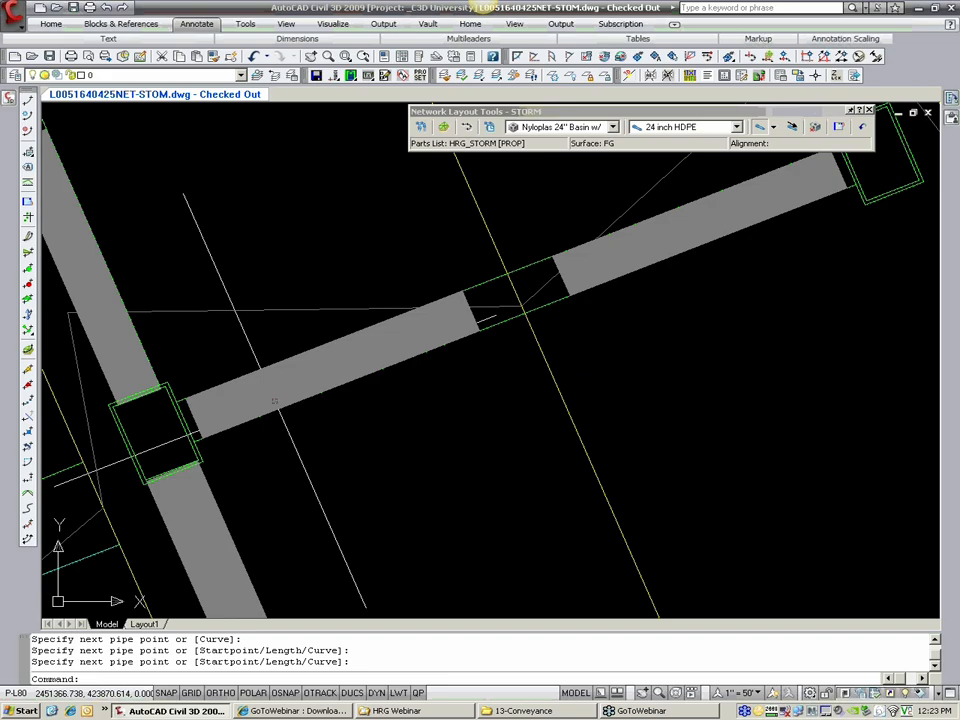
pyautogui.scroll(-10, 274, 400)
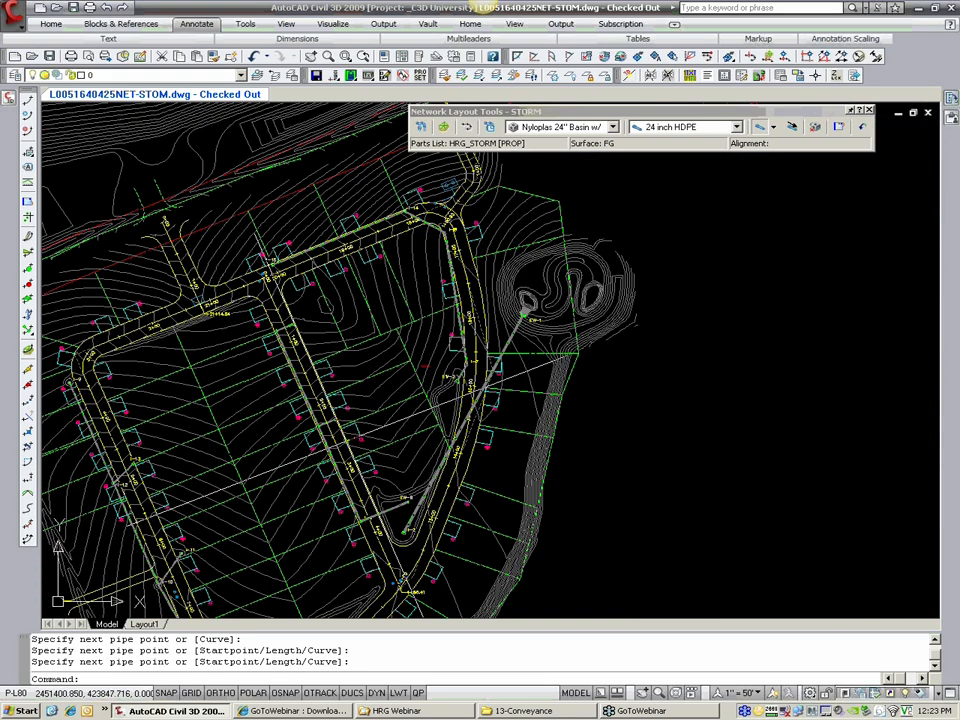
pyautogui.scroll(3, 350, 420)
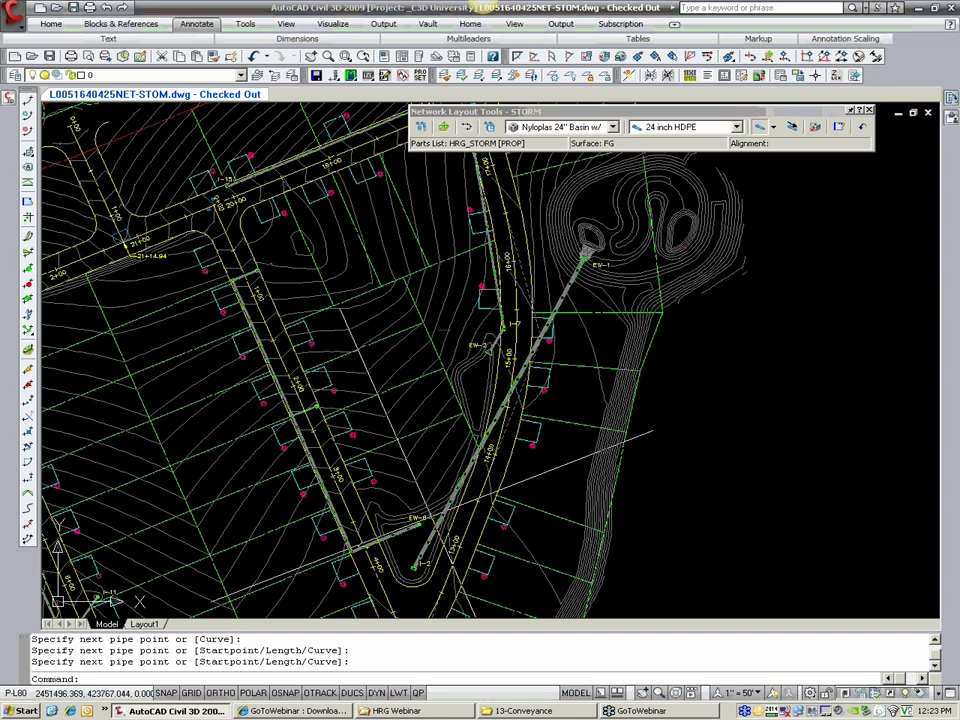
pyautogui.scroll(1, 365, 502)
pyautogui.scroll(1, 365, 502)
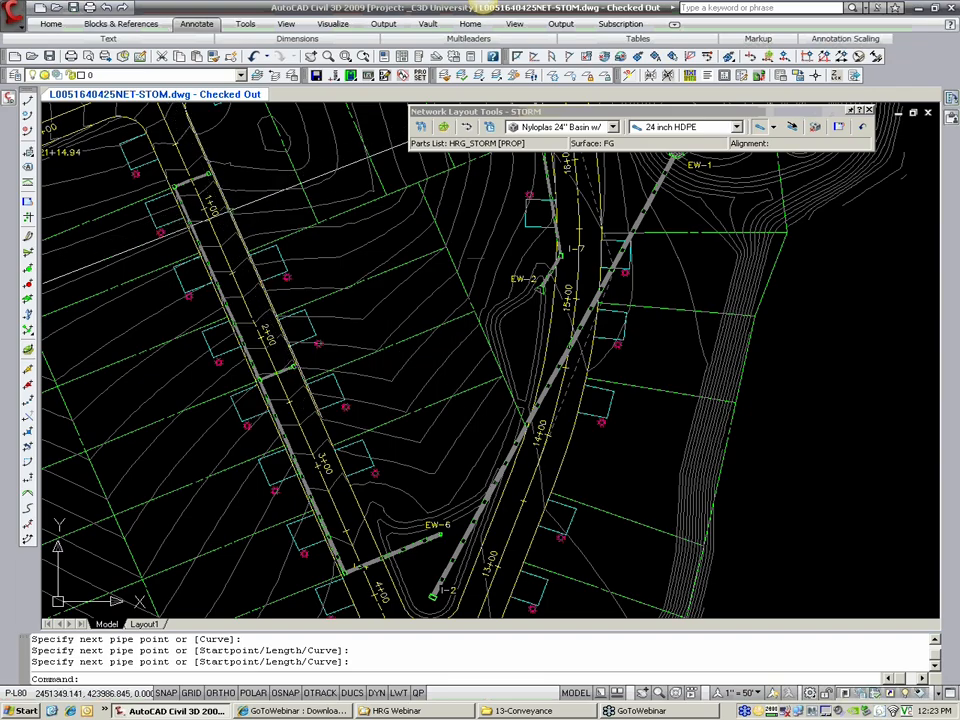
# Step: Close the STORM network layout tools and view the list of the drawing's alignments
pyautogui.moveTo(724, 112); pyautogui.dragTo(772, 123)
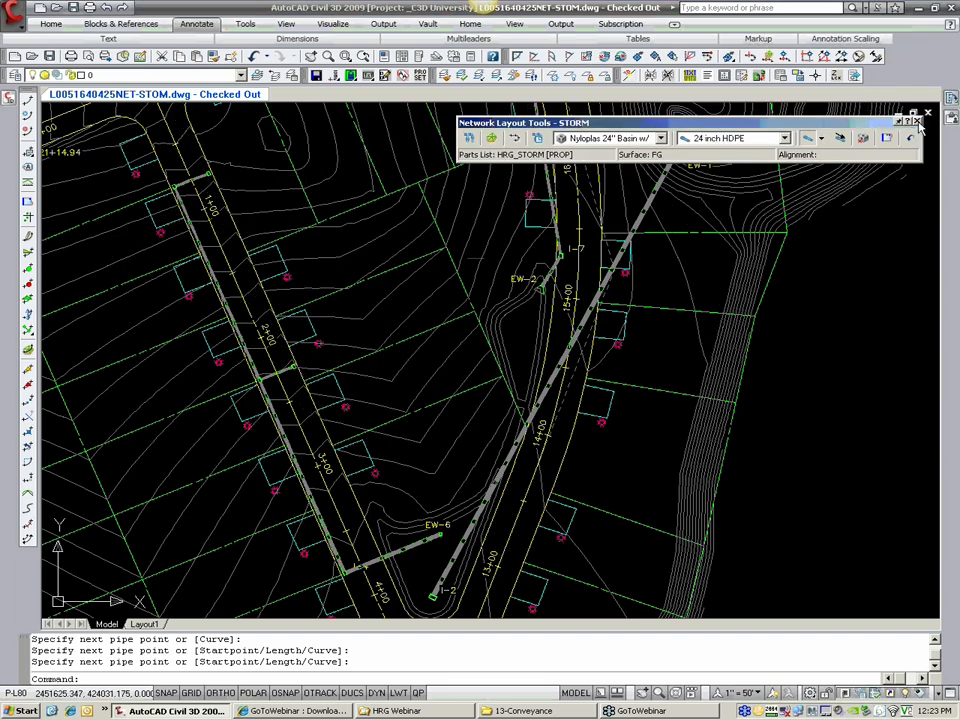
pyautogui.click(918, 121)
pyautogui.click(9, 97)
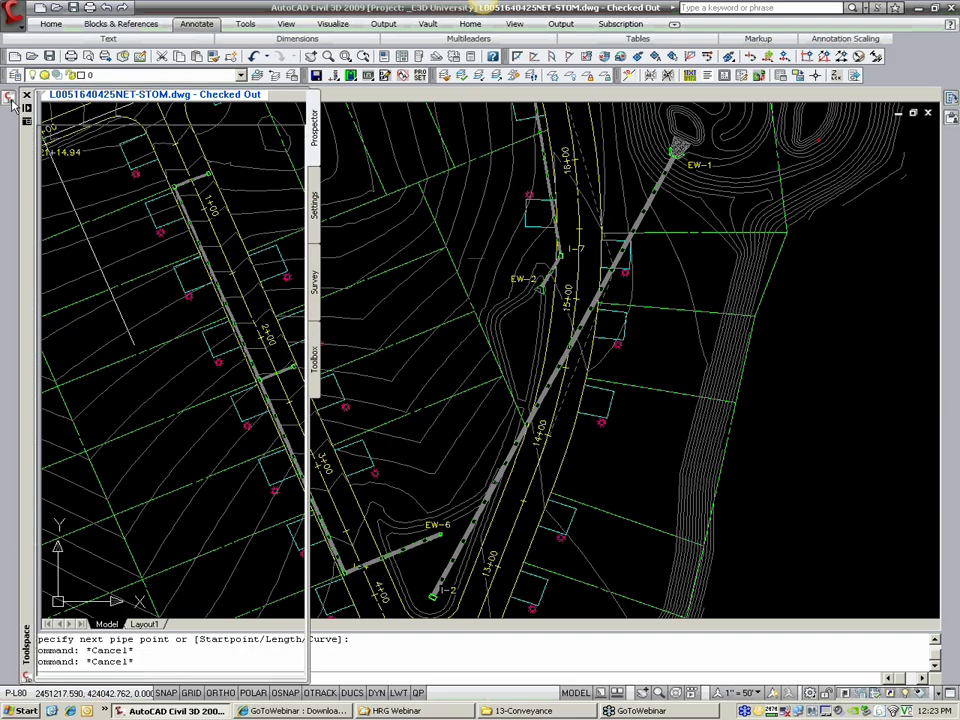
pyautogui.click(75, 196)
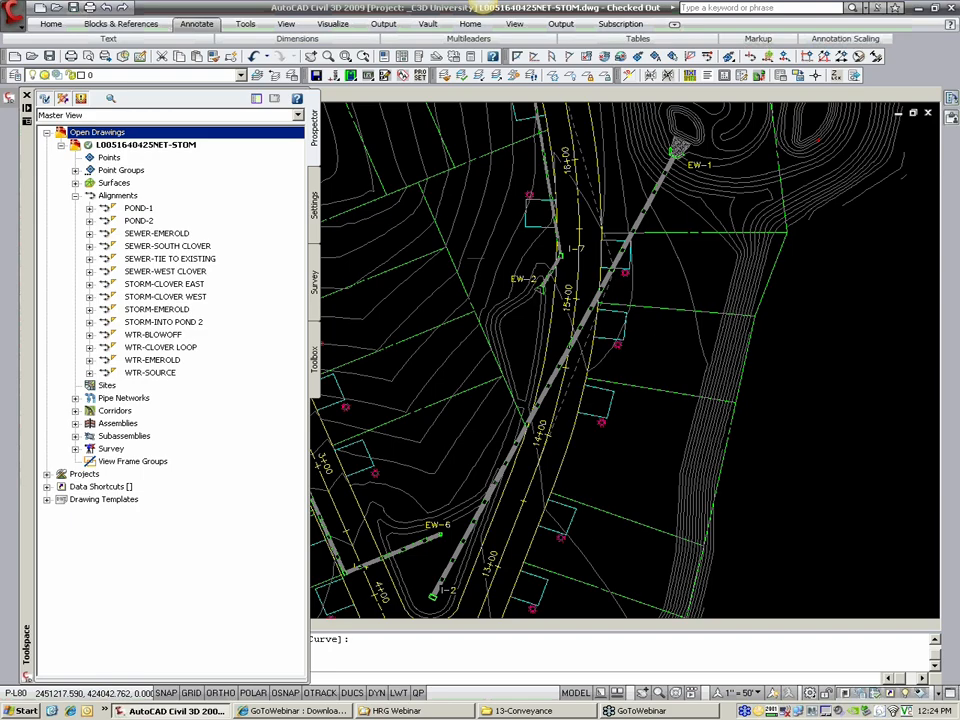
pyautogui.press('Escape')
pyautogui.press('Escape')
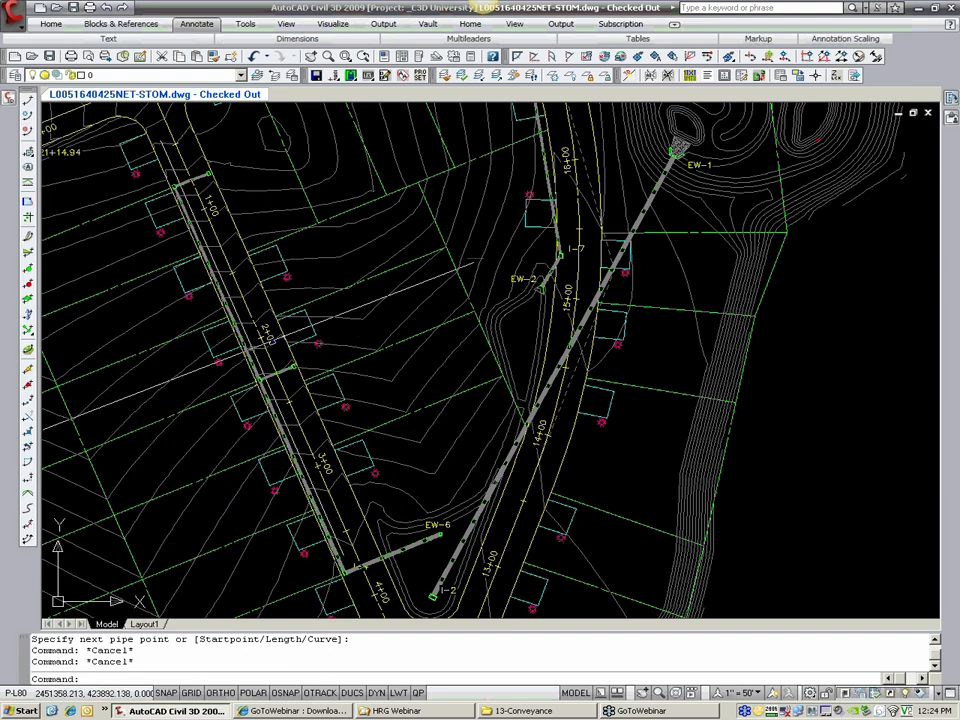
# Step: Start creating an alignment from network parts, with the EW-6 structure as the first connected part
pyautogui.moveTo(134, 312); pyautogui.dragTo(115, 292, button='middle')
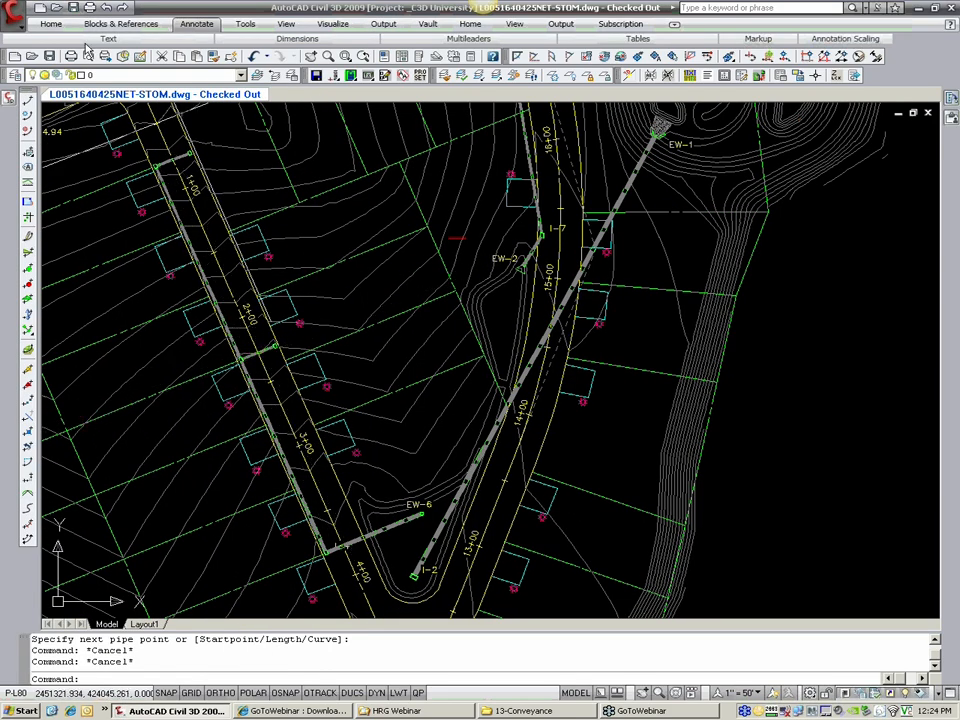
pyautogui.click(17, 22)
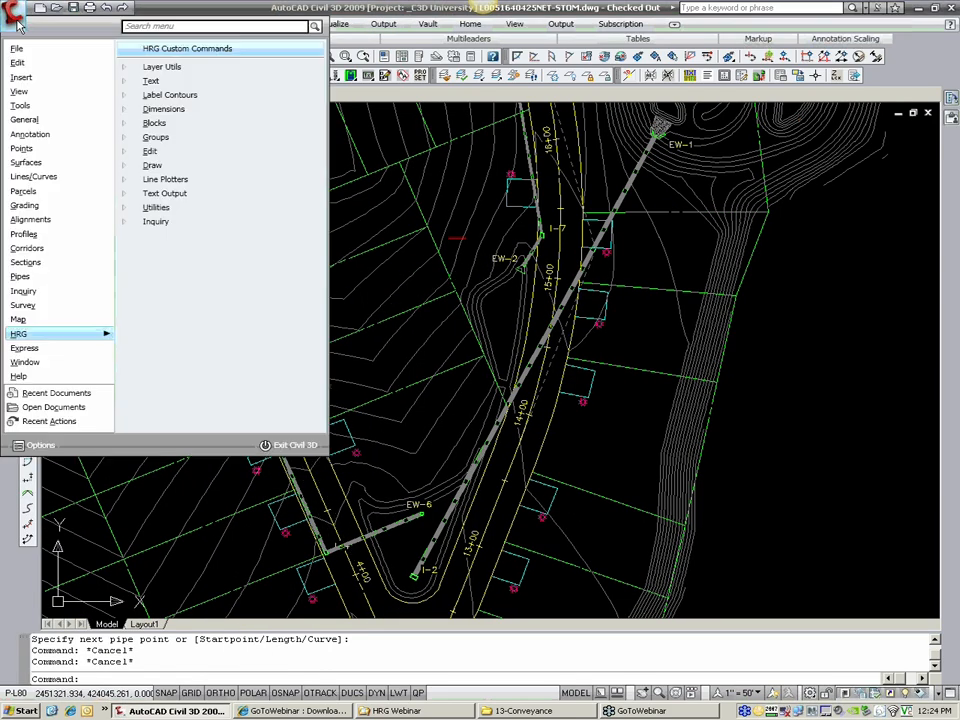
pyautogui.moveTo(44, 286)
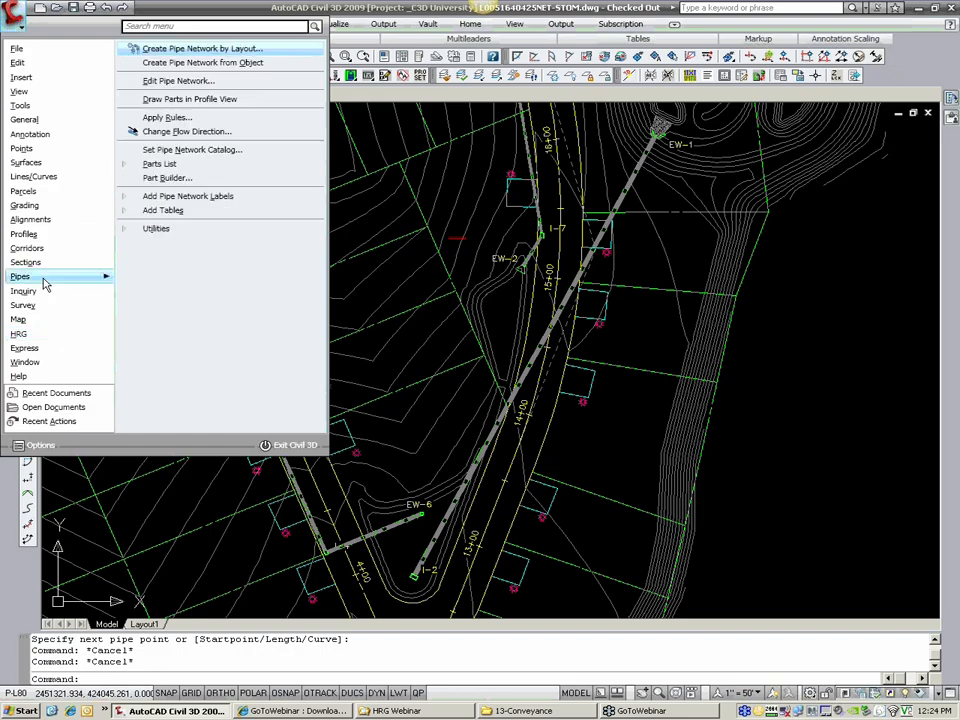
pyautogui.moveTo(156, 228)
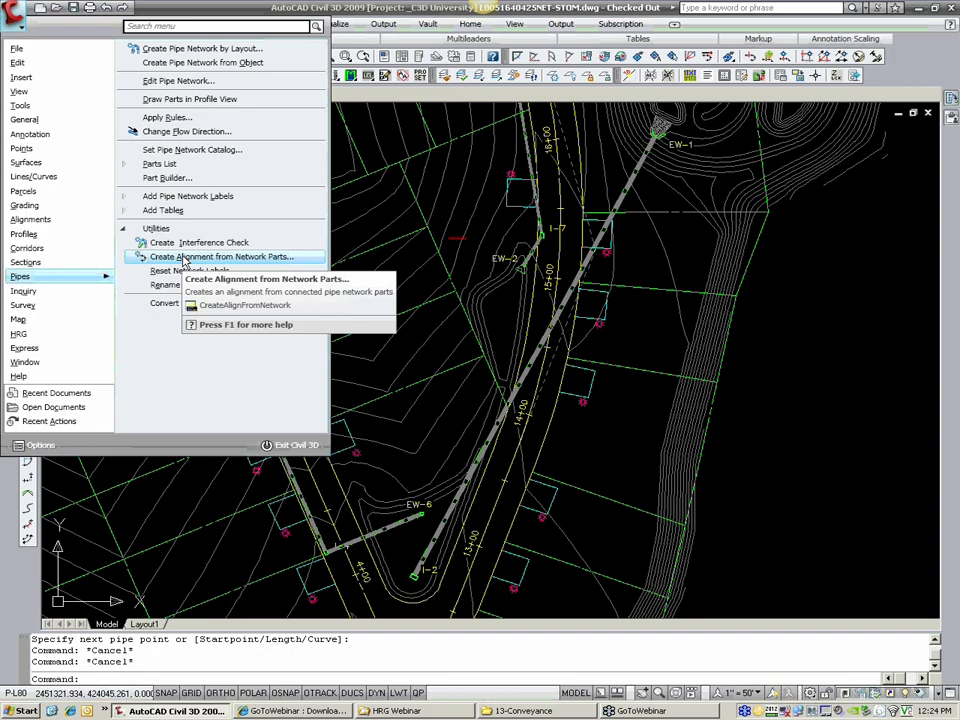
pyautogui.click(183, 258)
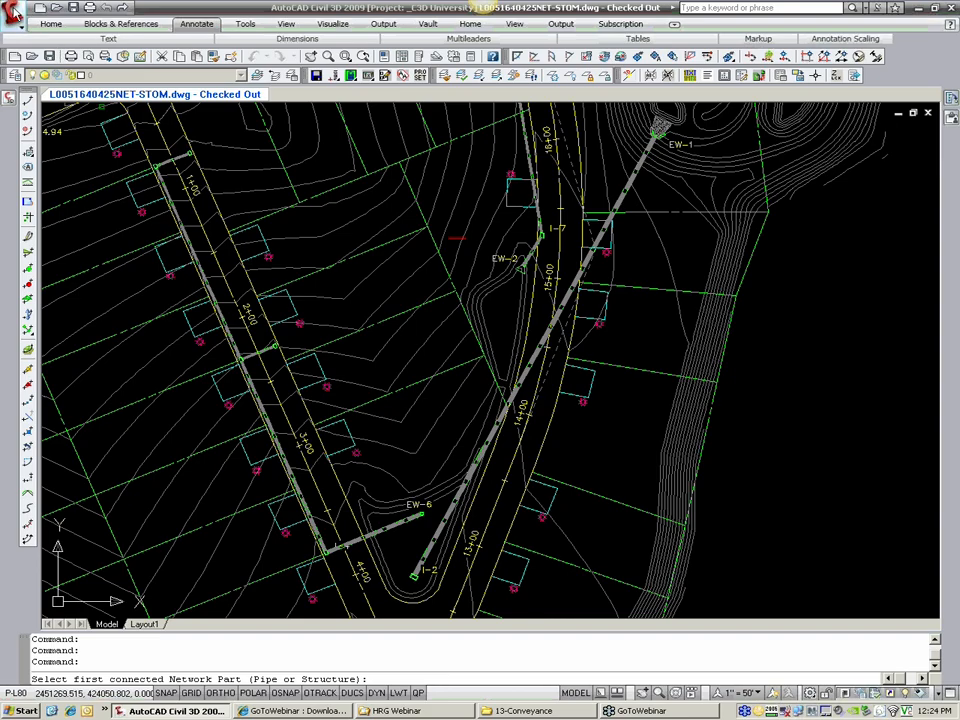
pyautogui.click(13, 11)
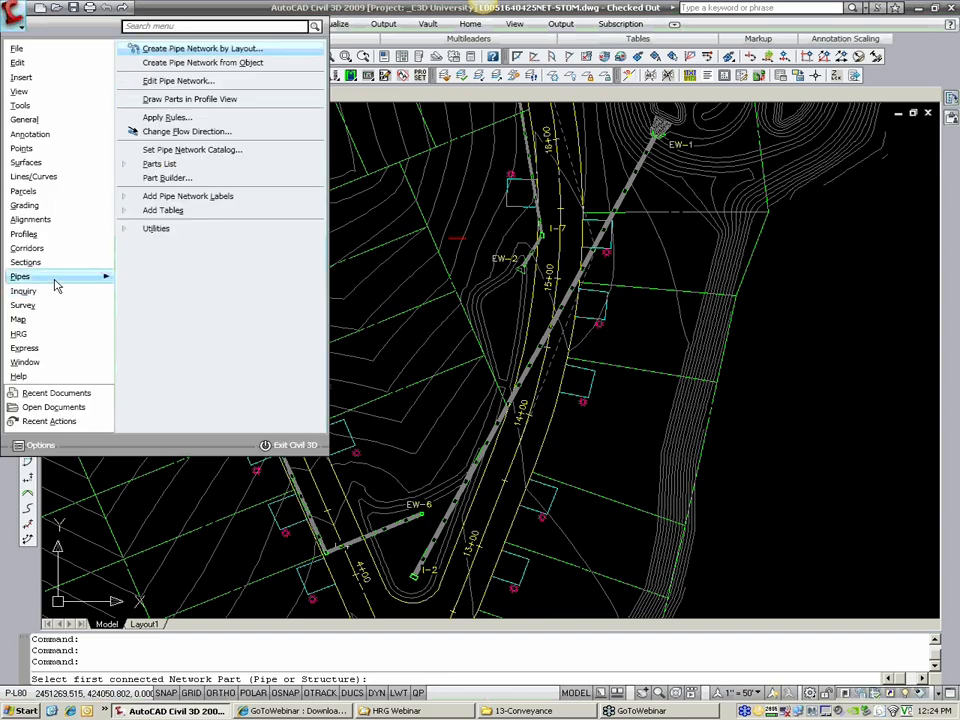
pyautogui.click(158, 232)
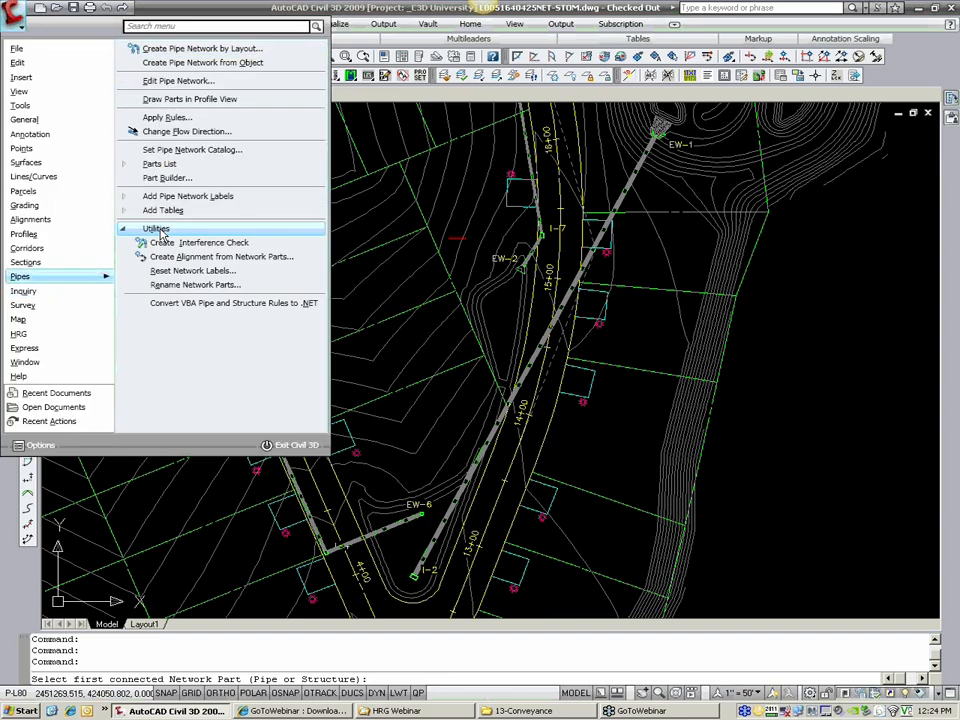
pyautogui.click(201, 263)
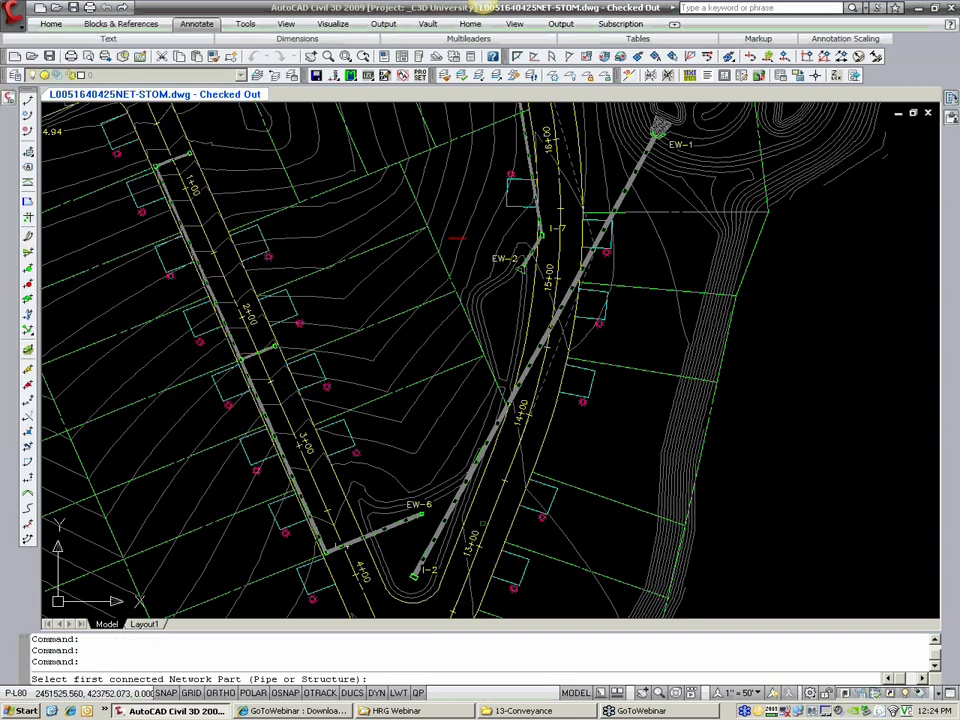
pyautogui.scroll(2, 368, 547)
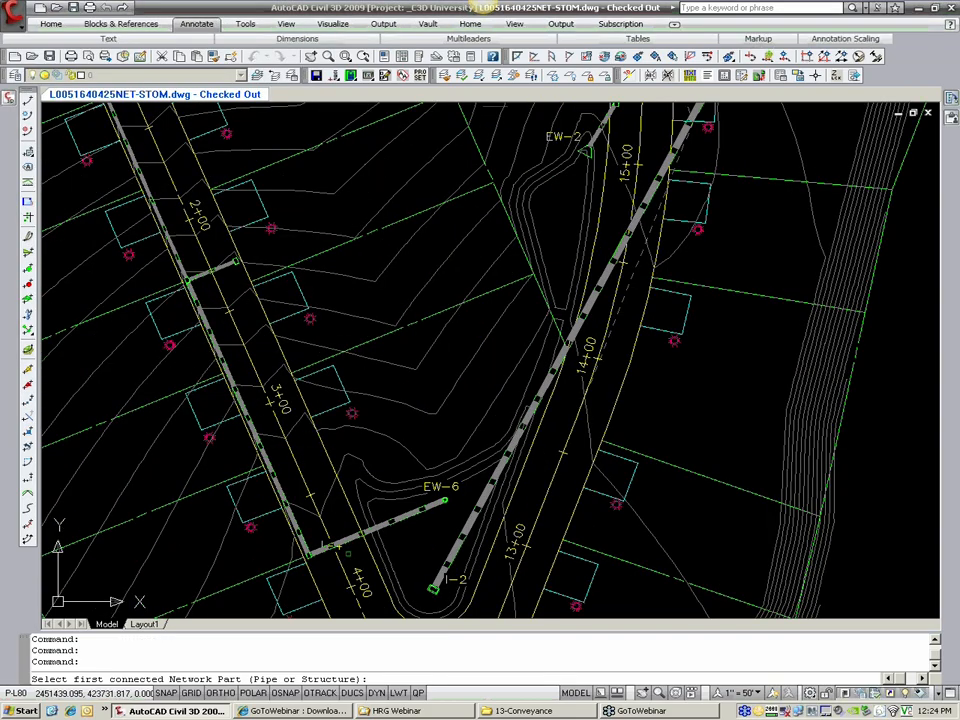
pyautogui.scroll(-2, 350, 539)
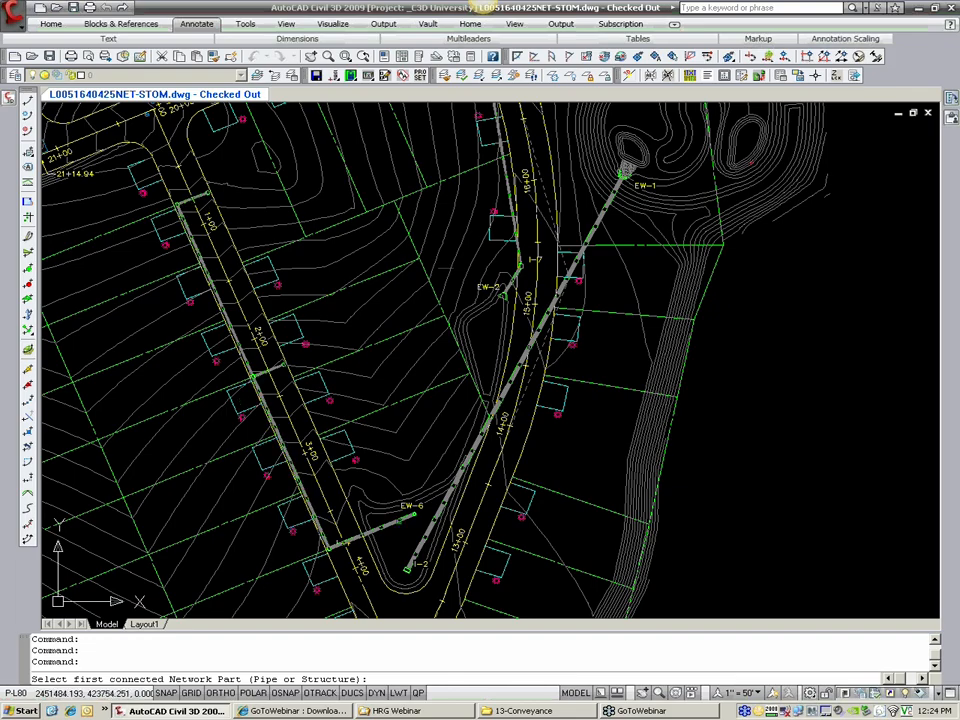
pyautogui.scroll(2, 419, 518)
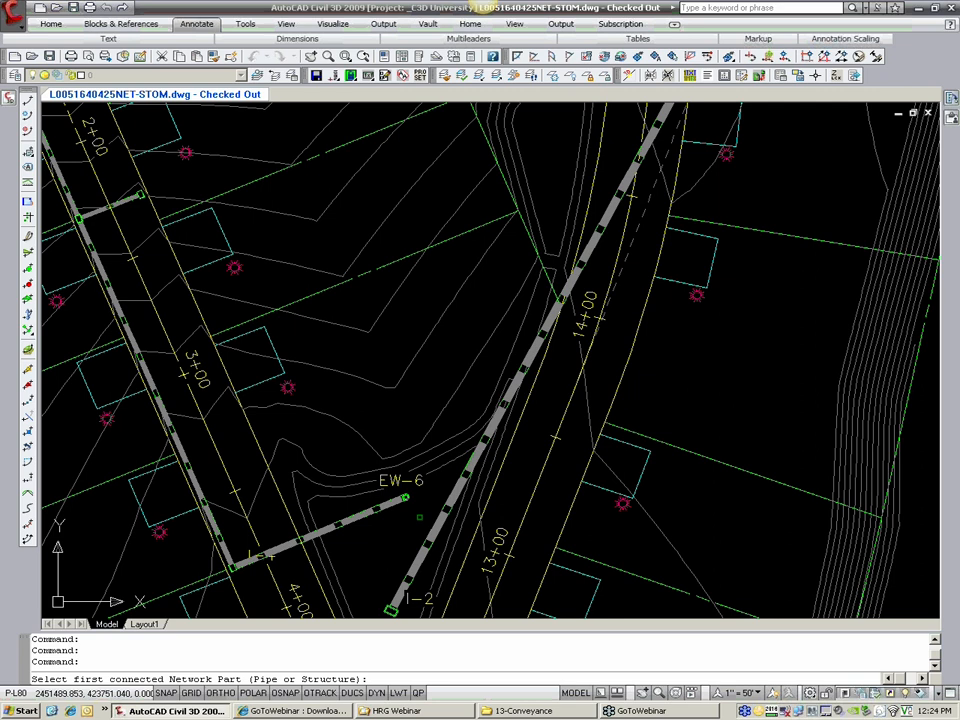
pyautogui.scroll(2, 419, 517)
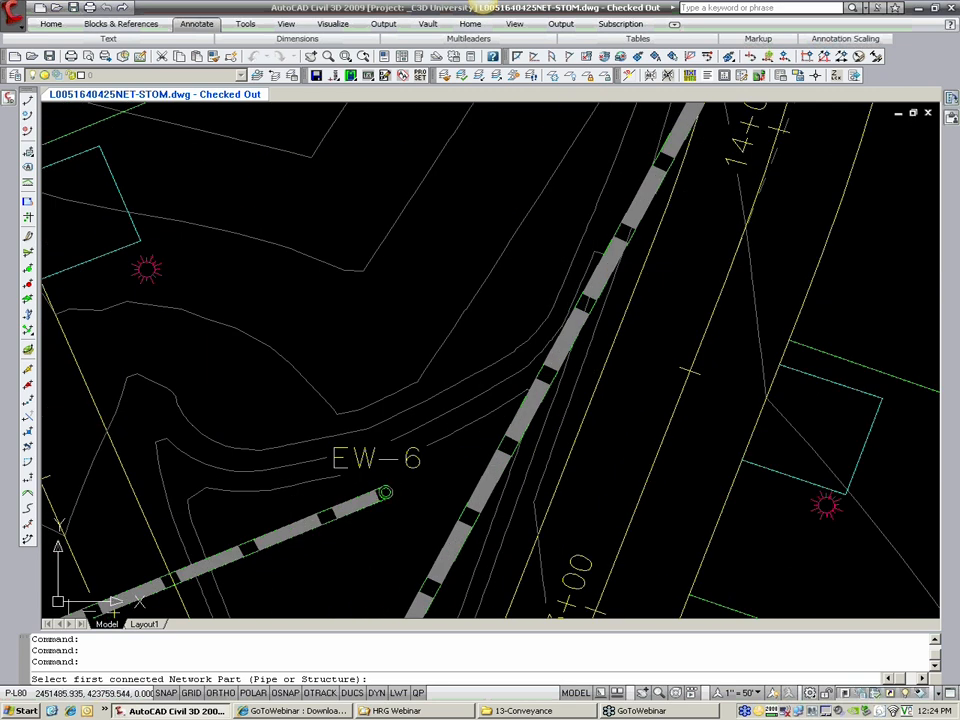
pyautogui.click(386, 493)
# Step: Pick the east basin near station 1+00 as the other end of the alignment's connected parts
pyautogui.scroll(-1, 462, 485)
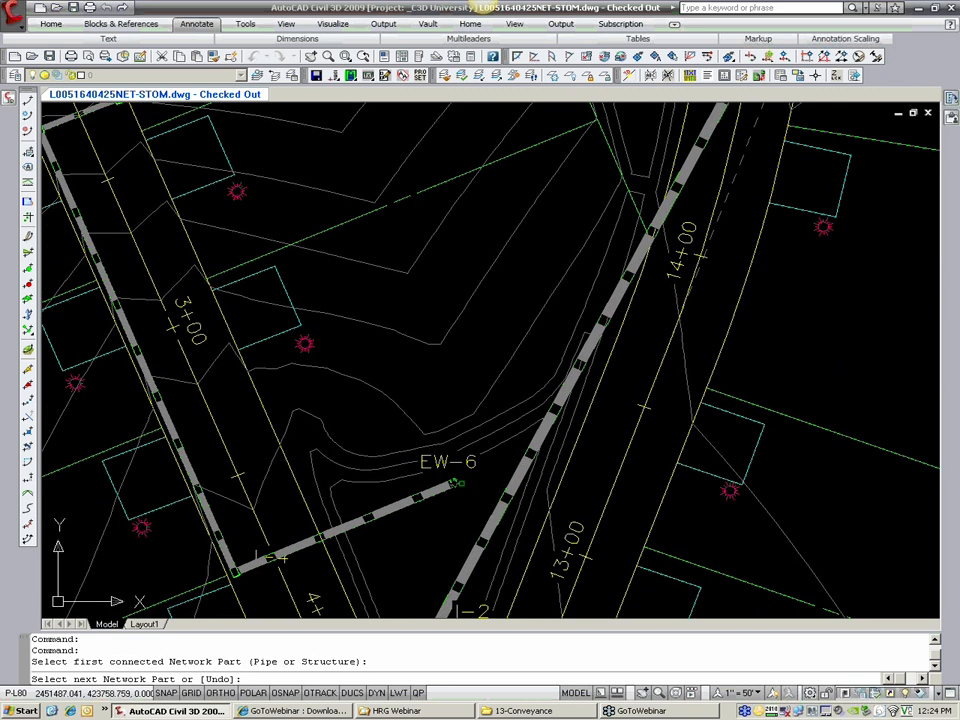
pyautogui.scroll(-2, 458, 481)
pyautogui.moveTo(361, 440); pyautogui.dragTo(466, 597, button='middle')
pyautogui.moveTo(256, 140)
pyautogui.mouseDown(button='middle')
pyautogui.moveTo(339, 314)
pyautogui.moveTo(347, 364)
pyautogui.mouseUp(button='middle')
pyautogui.scroll(2, 347, 364)
pyautogui.scroll(3, 321, 355)
pyautogui.click(314, 327)
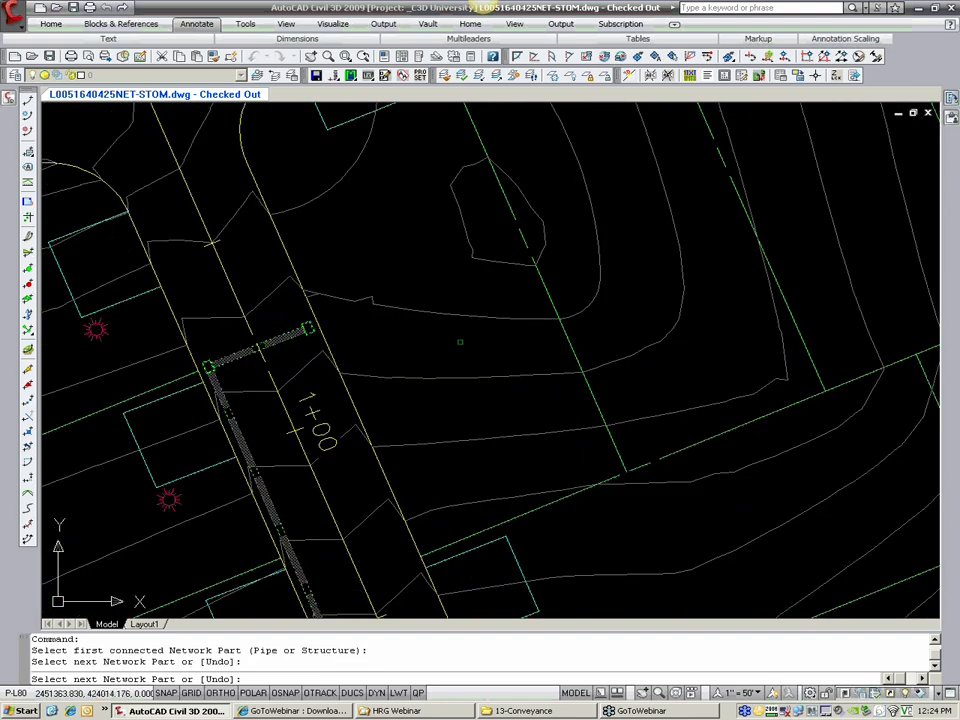
# Step: Check the selected pipe run from EW-6 up to the basin near station 1+00 and accept it for the alignment
pyautogui.scroll(-4, 456, 347)
pyautogui.moveTo(458, 424); pyautogui.dragTo(331, 238, button='middle')
pyautogui.moveTo(377, 449); pyautogui.dragTo(261, 168, button='middle')
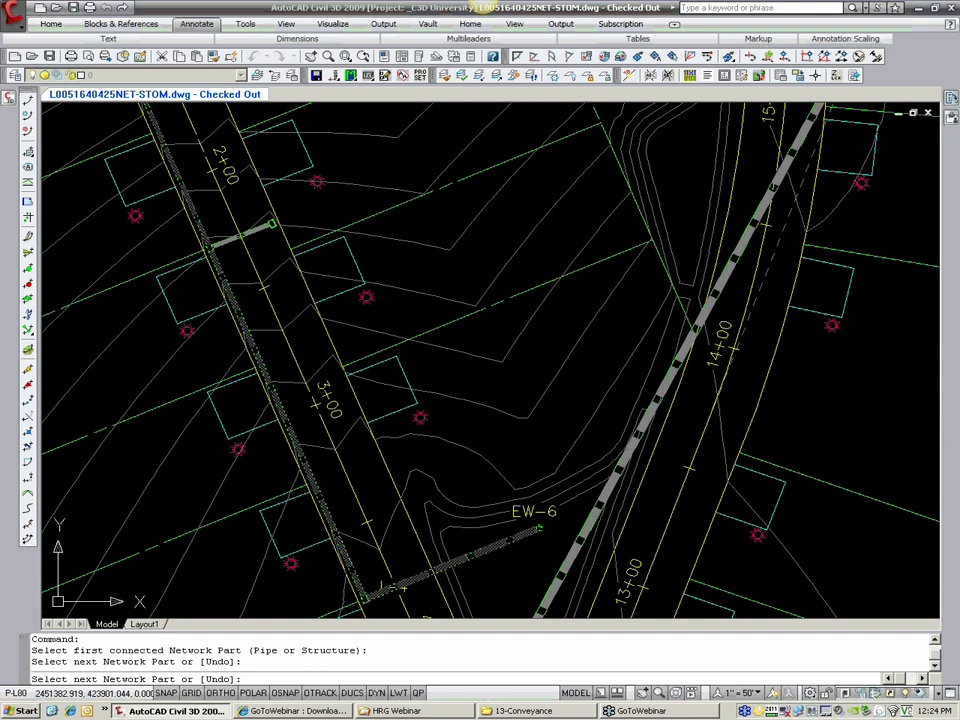
pyautogui.moveTo(224, 244); pyautogui.dragTo(293, 500, button='middle')
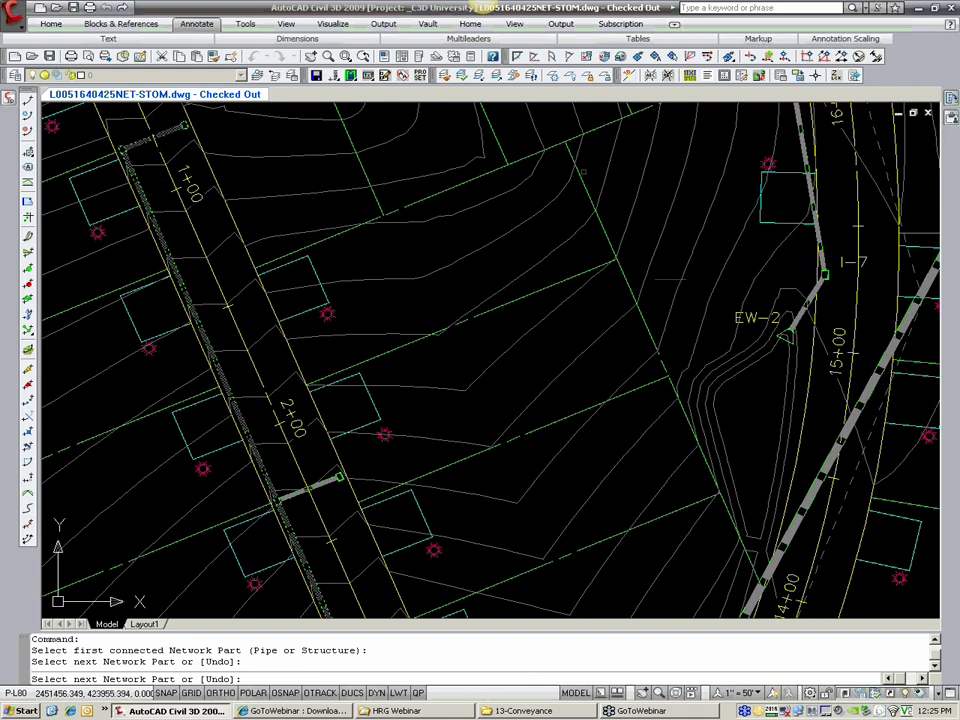
pyautogui.moveTo(398, 554); pyautogui.dragTo(376, 447, button='middle')
pyautogui.scroll(-2, 375, 447)
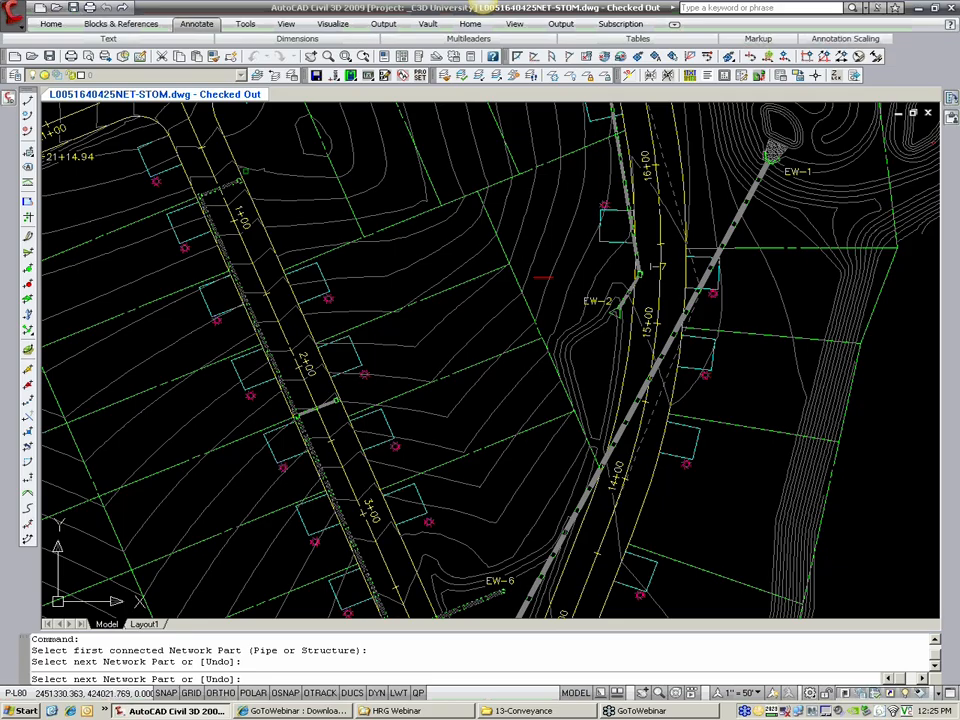
pyautogui.moveTo(236, 217); pyautogui.dragTo(238, 226, button='middle')
pyautogui.press('Return')
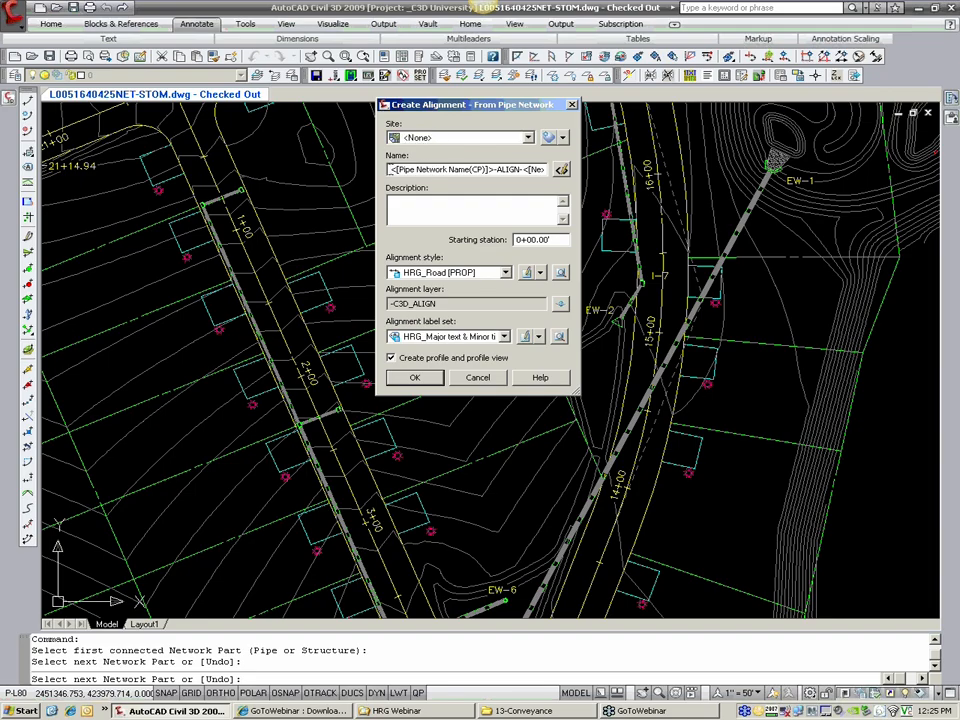
# Step: Name the new alignment STORM-EMEROLD
pyautogui.moveTo(391, 169); pyautogui.dragTo(627, 173)
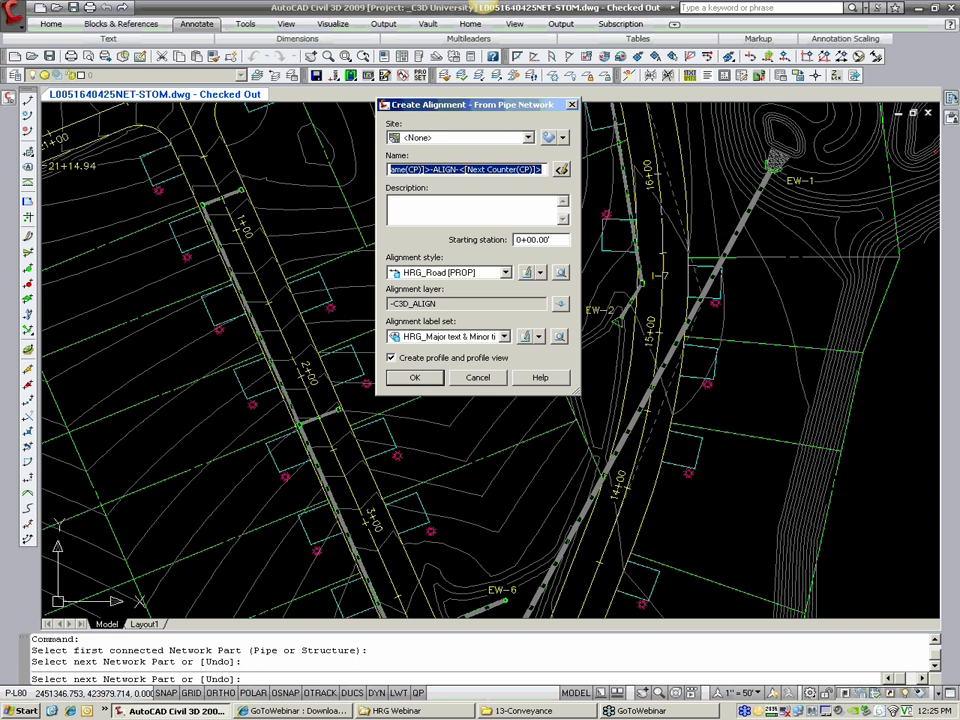
pyautogui.write('STORM-')
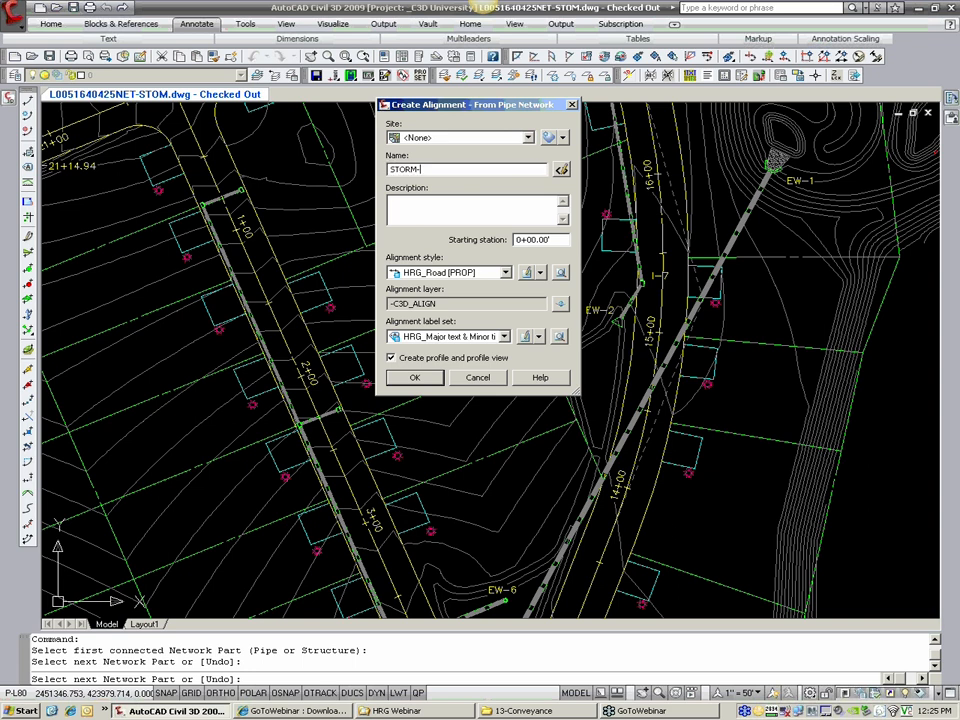
pyautogui.write('EMEROLD')
# Step: Create the alignment with the HRG_Utility [EXIST & PROP] style and the _No Display label set, continuing to its surface profiles
pyautogui.click(466, 273)
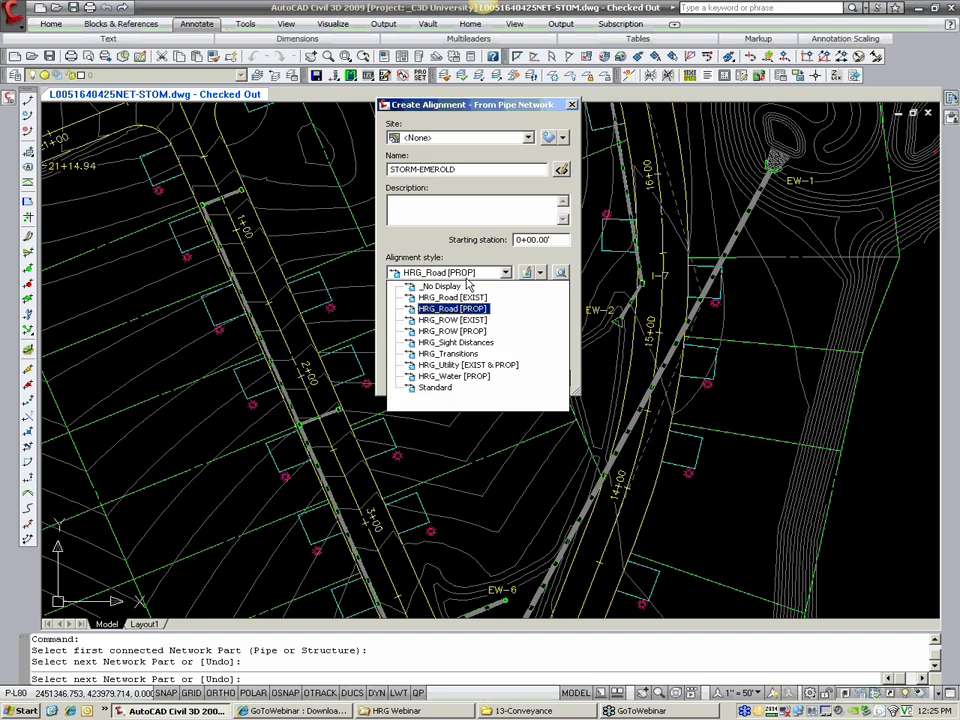
pyautogui.click(470, 367)
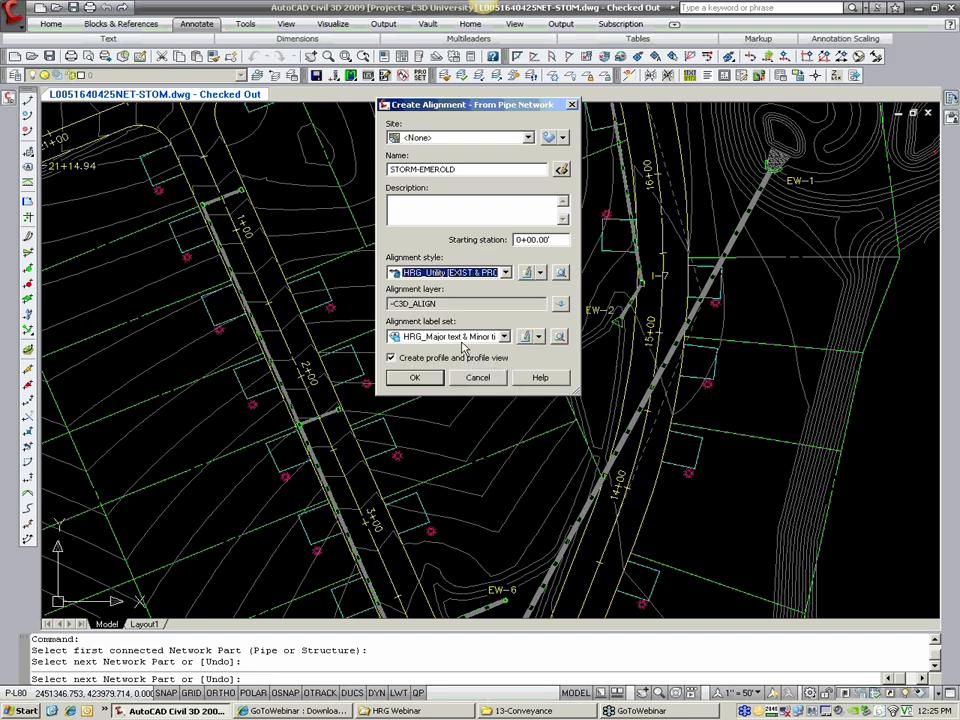
pyautogui.click(455, 338)
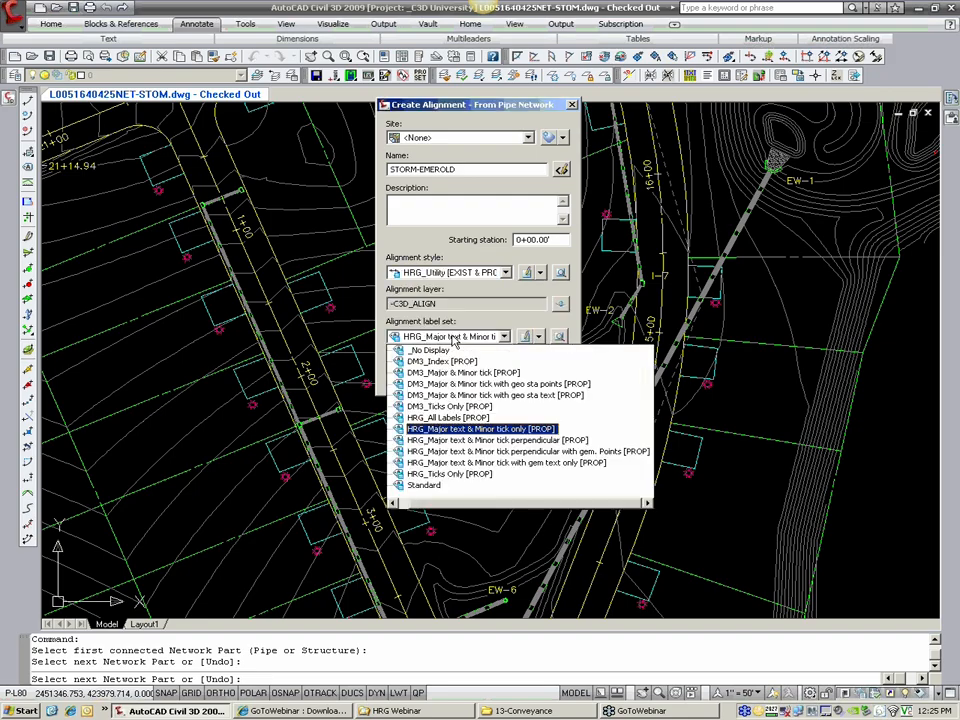
pyautogui.click(440, 352)
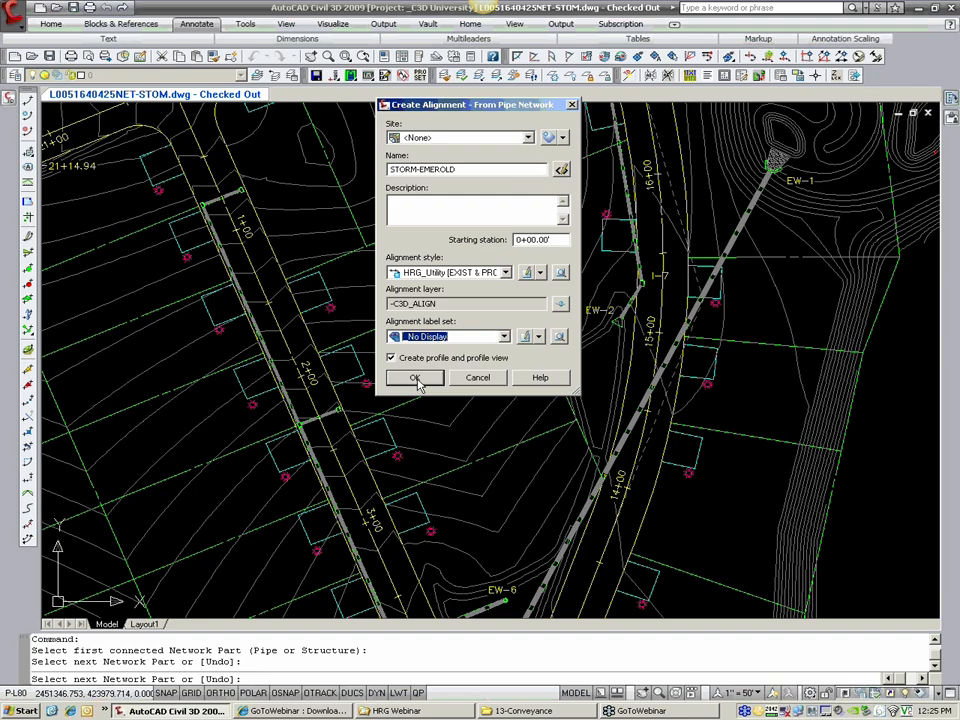
pyautogui.click(416, 378)
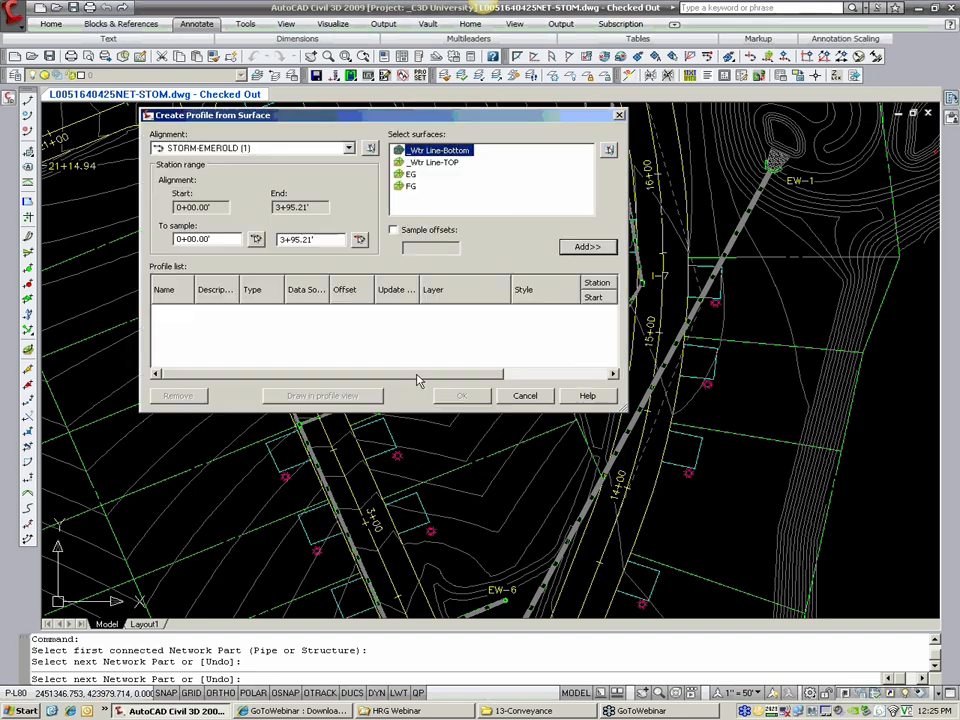
# Step: Add surface profiles from the EG and FG surfaces to the alignment's profile list
pyautogui.click(410, 174)
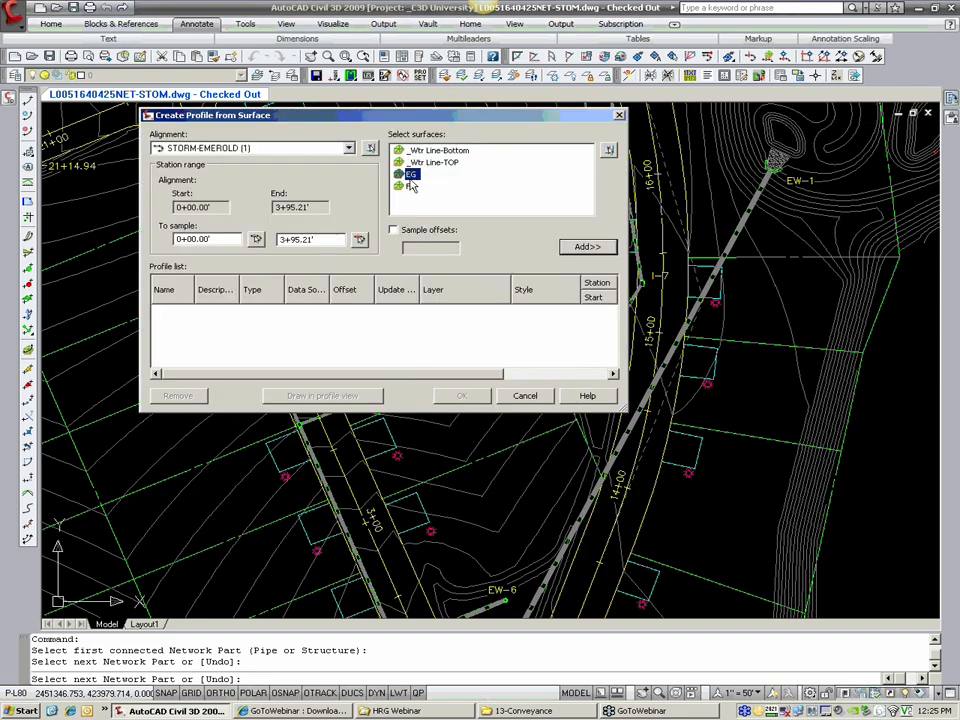
pyautogui.keyDown('shift'); pyautogui.click(411, 186); pyautogui.keyUp('shift')
pyautogui.click(587, 246)
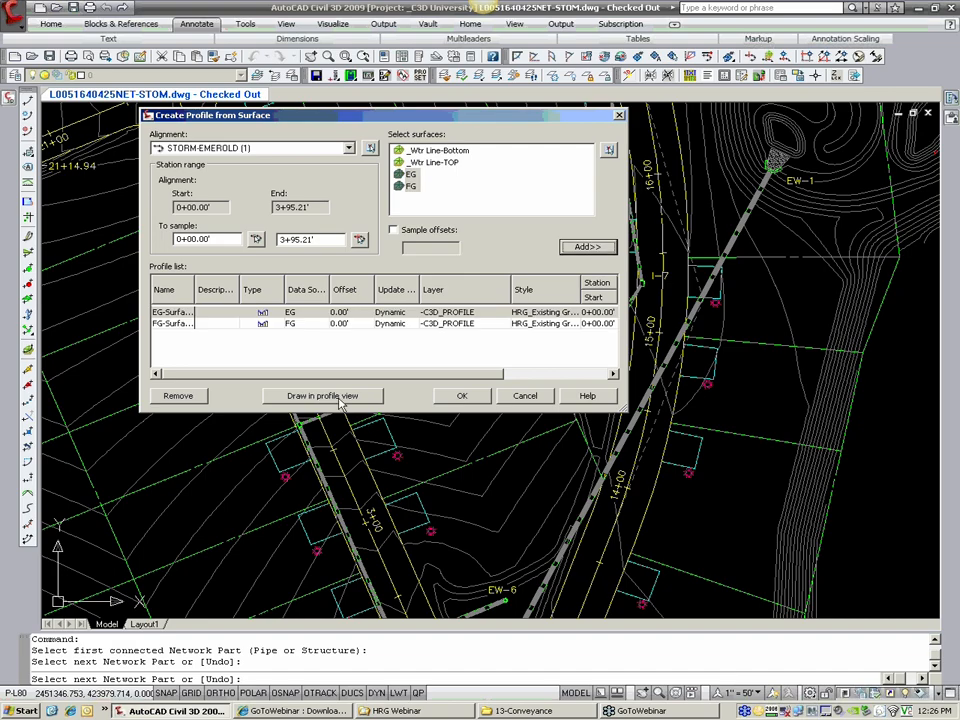
# Step: Set the FG surface profile's style to HRG_Finished Ground
pyautogui.click(320, 312)
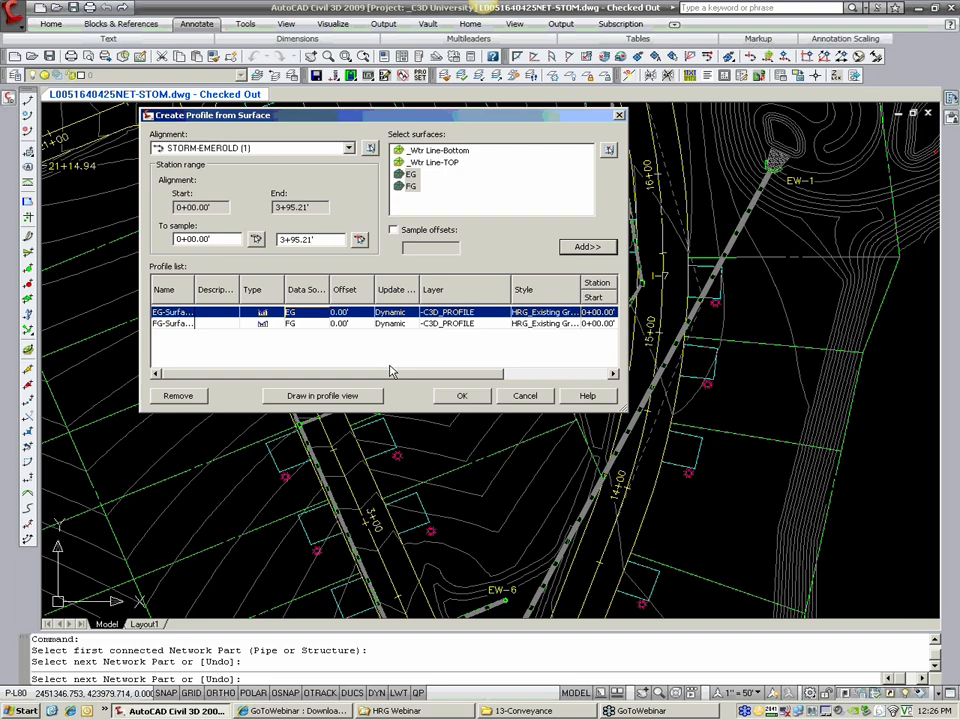
pyautogui.moveTo(432, 372); pyautogui.dragTo(481, 372)
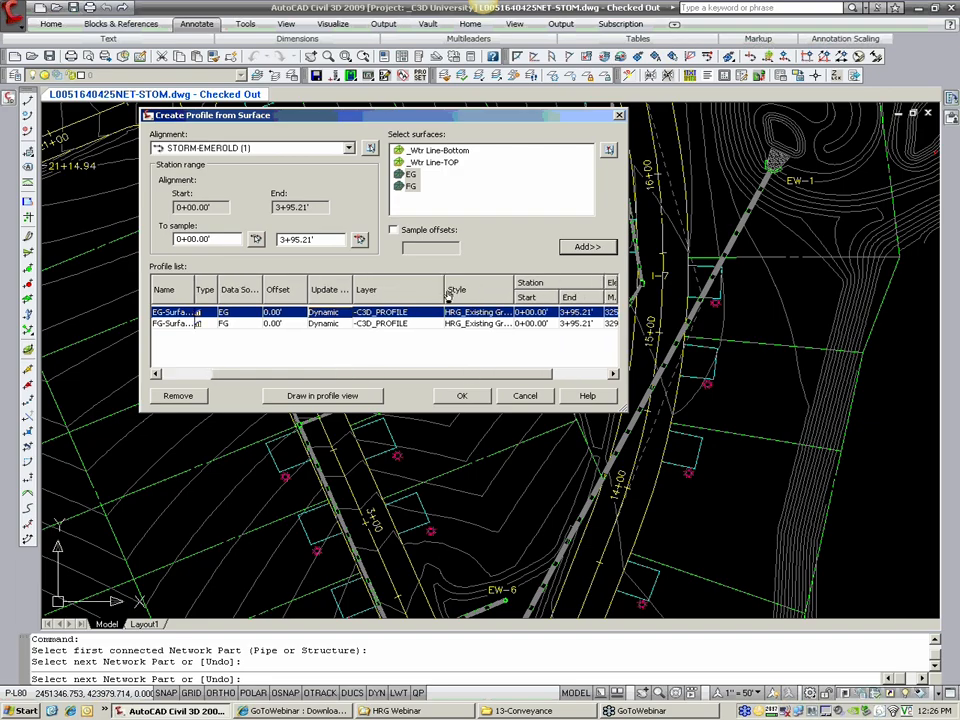
pyautogui.click(481, 325)
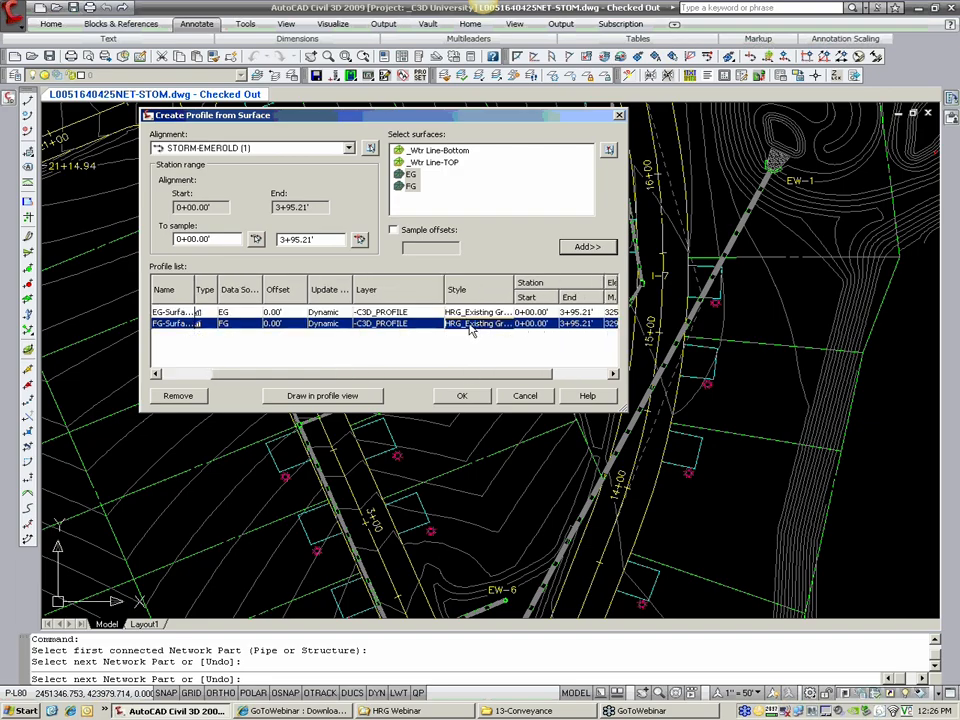
pyautogui.click(469, 331)
pyautogui.click(430, 240)
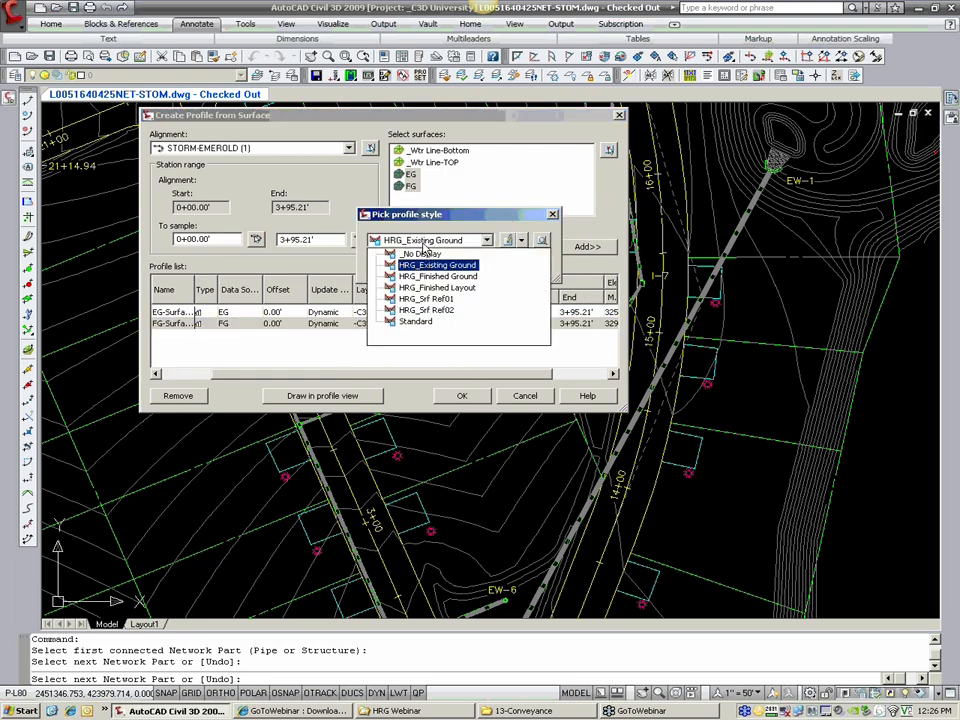
pyautogui.click(425, 279)
pyautogui.click(425, 262)
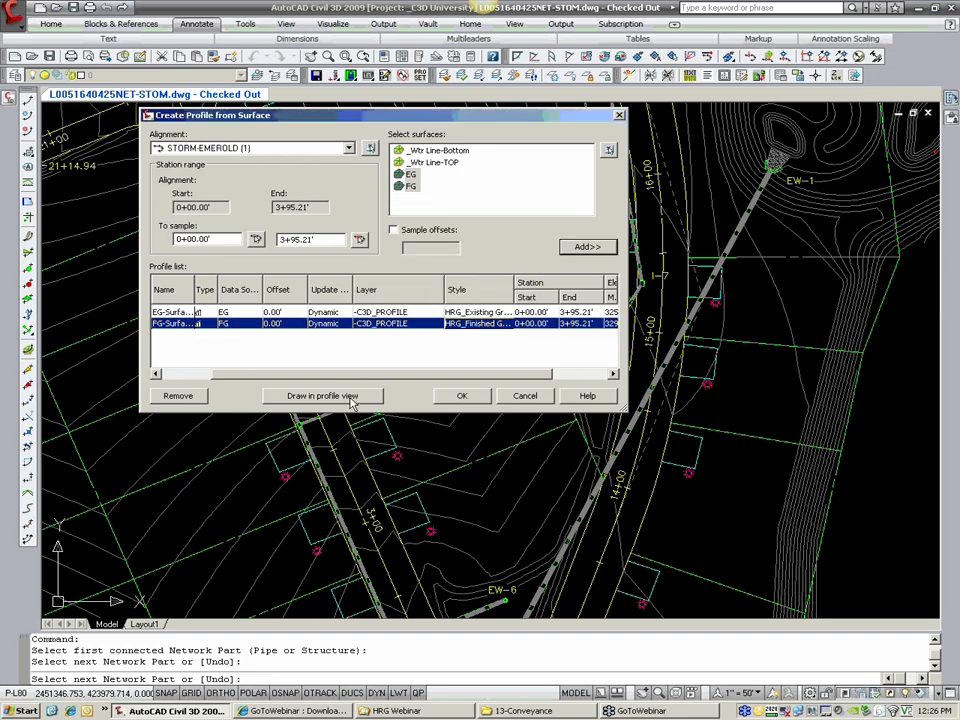
# Step: Set up a profile view of the alignment in the HRG_Std Profile [Rt-->Lt] style and open its pipe network display settings
pyautogui.click(322, 396)
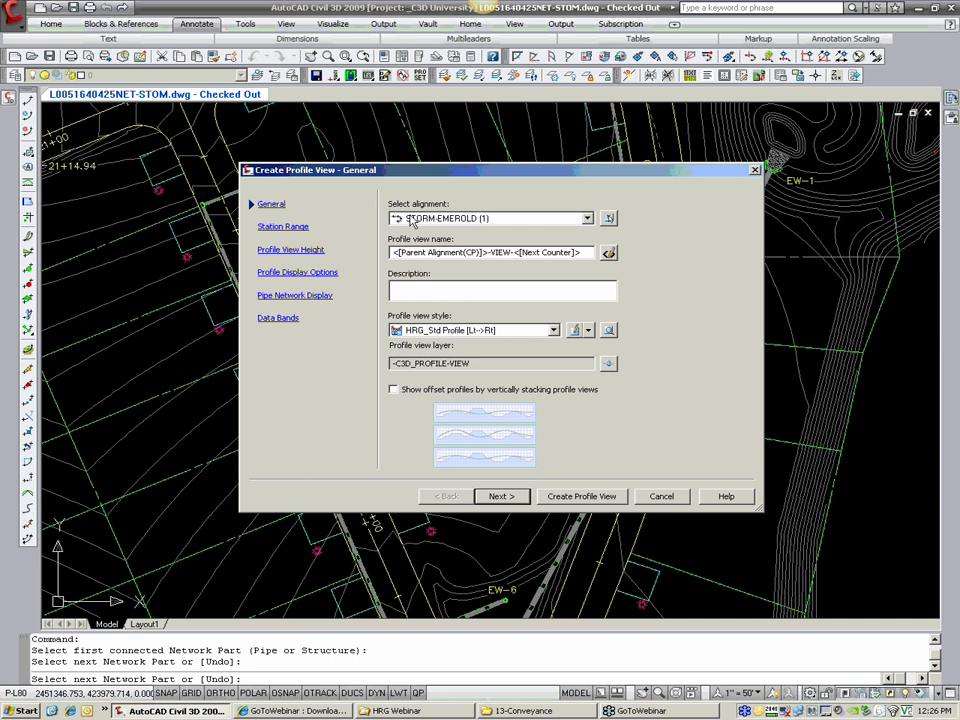
pyautogui.click(490, 331)
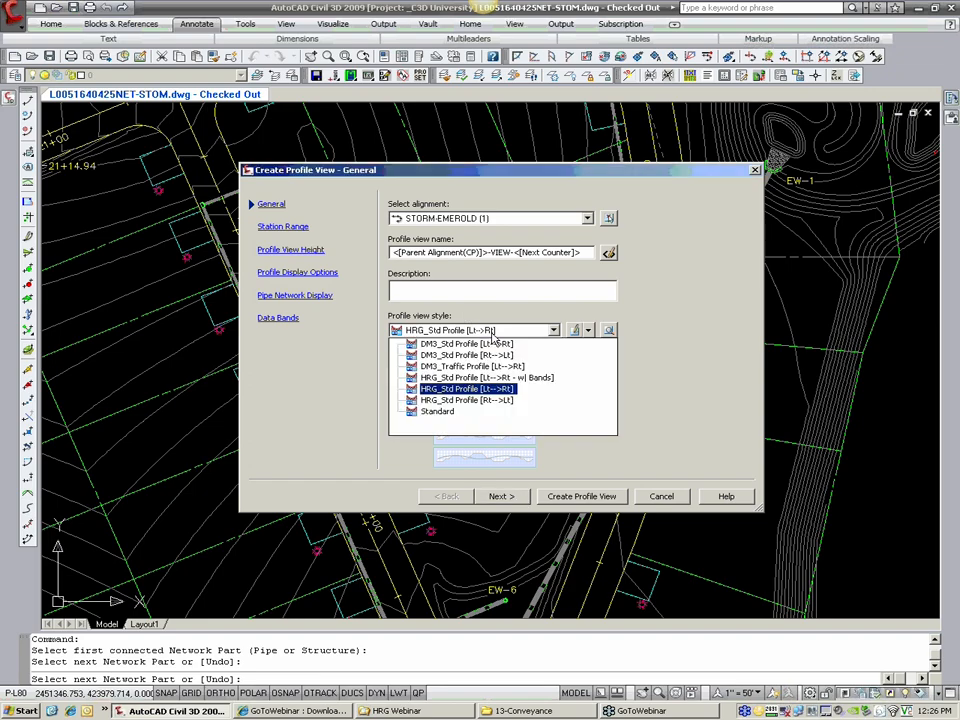
pyautogui.click(490, 401)
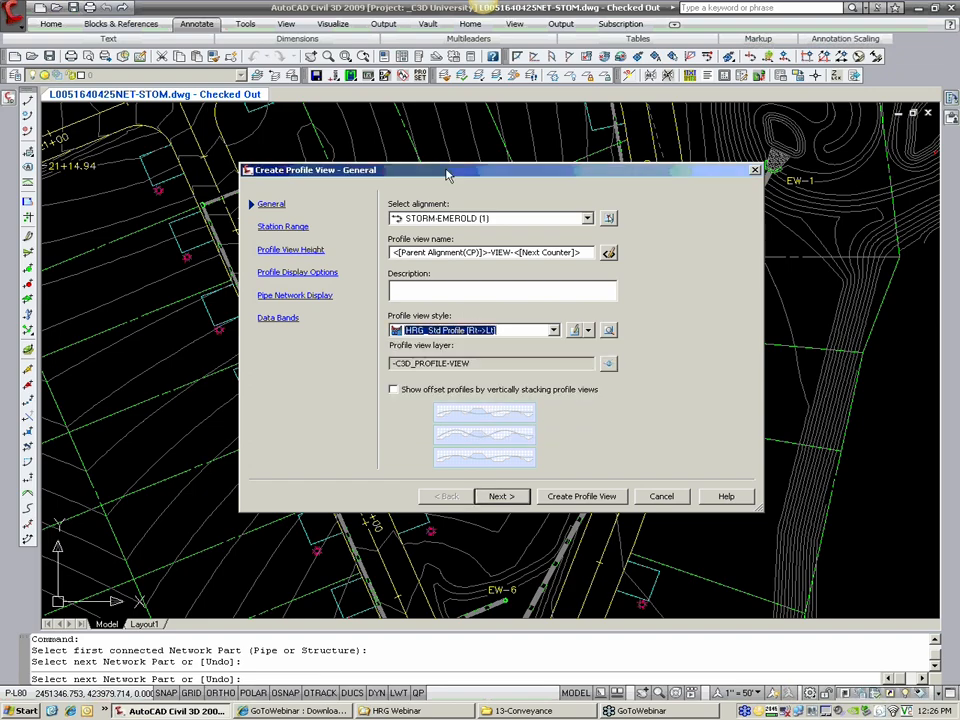
pyautogui.moveTo(448, 171); pyautogui.dragTo(598, 151)
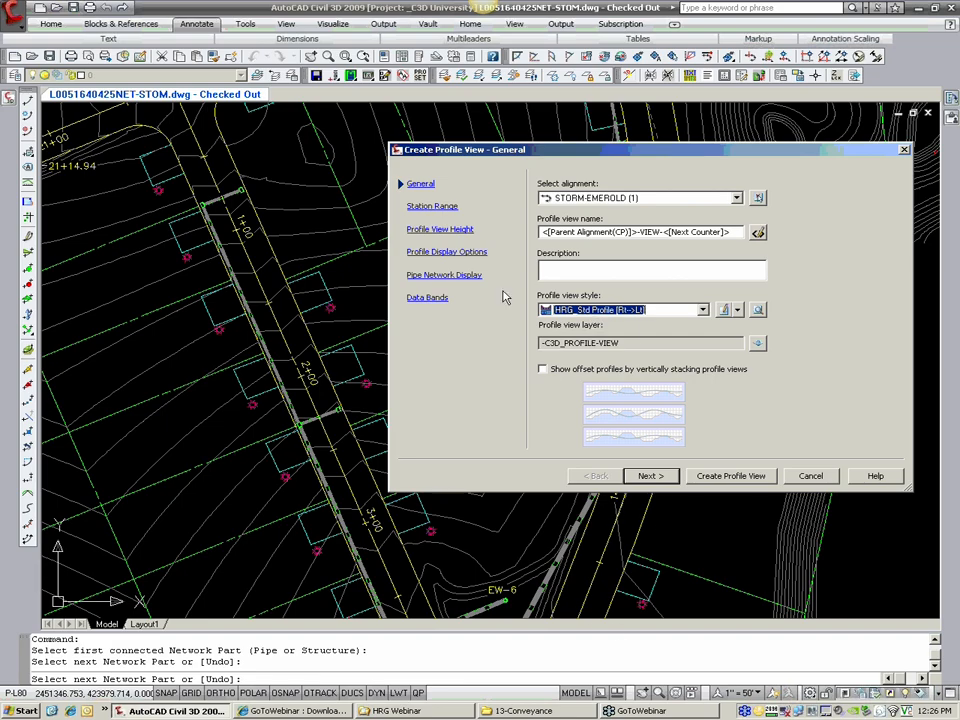
pyautogui.click(416, 280)
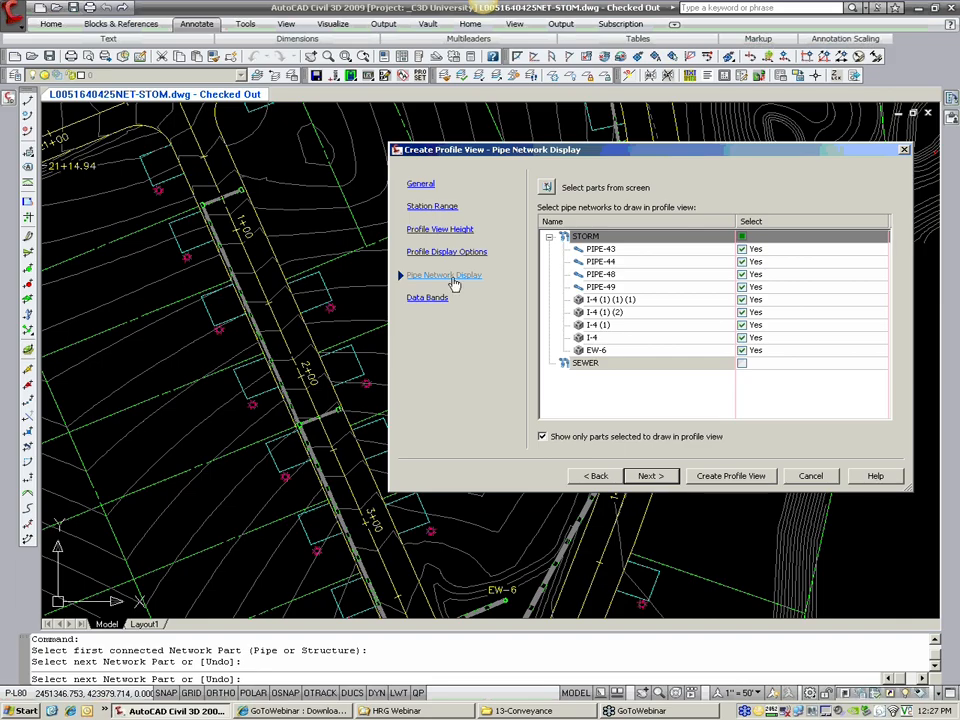
# Step: Exclude structures I-4 (1) (1) (1) and I-4 (1) (2) from the STORM parts to draw and finish the profile view settings
pyautogui.click(630, 299)
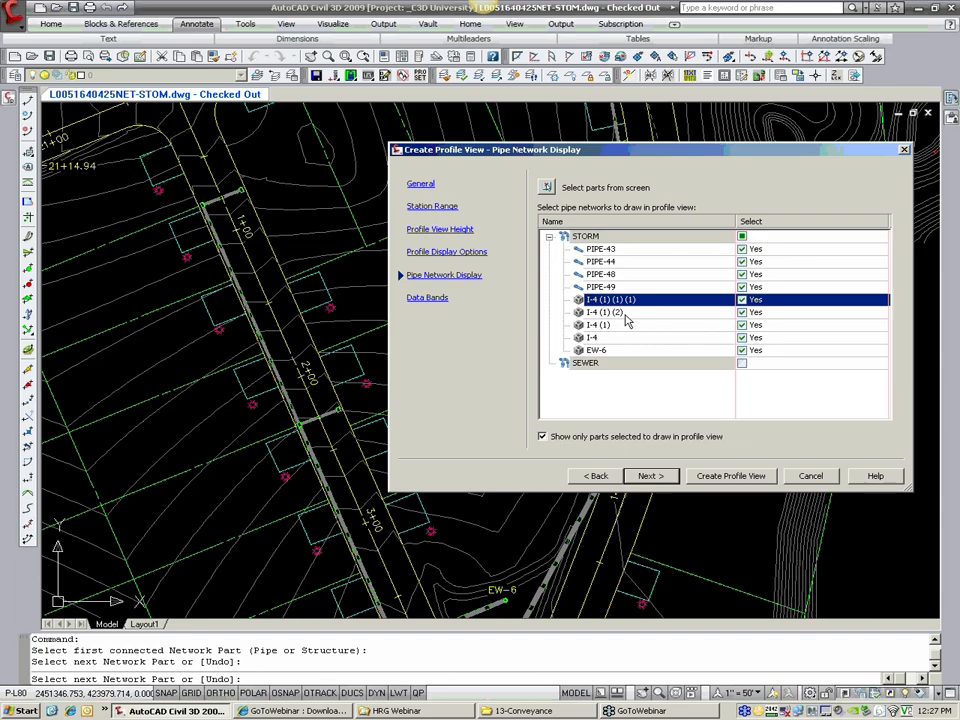
pyautogui.keyDown('shift'); pyautogui.click(630, 312); pyautogui.keyUp('shift')
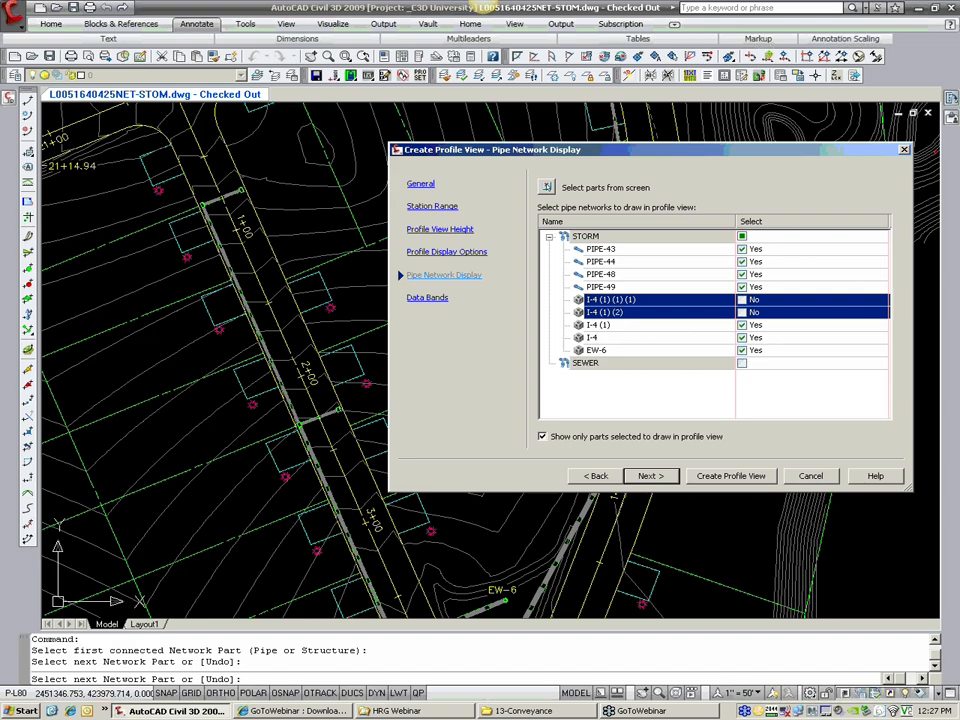
pyautogui.click(731, 477)
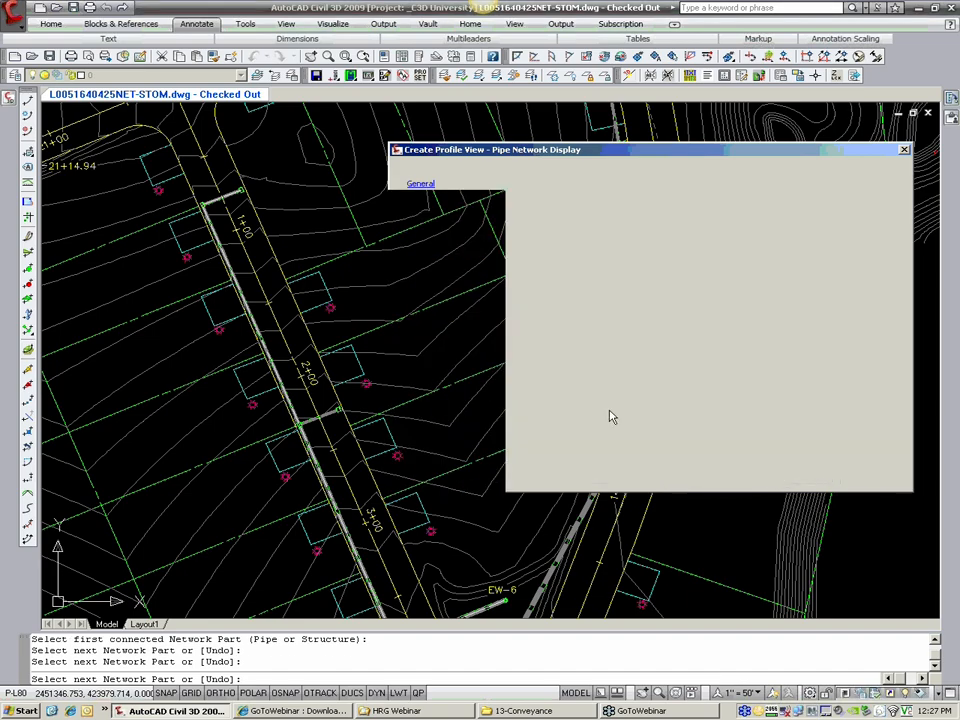
# Step: Place the new profile view in the empty area beside the existing storm profile views
pyautogui.moveTo(577, 460); pyautogui.dragTo(572, 263, button='middle')
pyautogui.scroll(-2, 572, 263)
pyautogui.moveTo(489, 412); pyautogui.dragTo(636, 173, button='middle')
pyautogui.scroll(3, 425, 458)
pyautogui.moveTo(653, 383); pyautogui.dragTo(437, 269, button='middle')
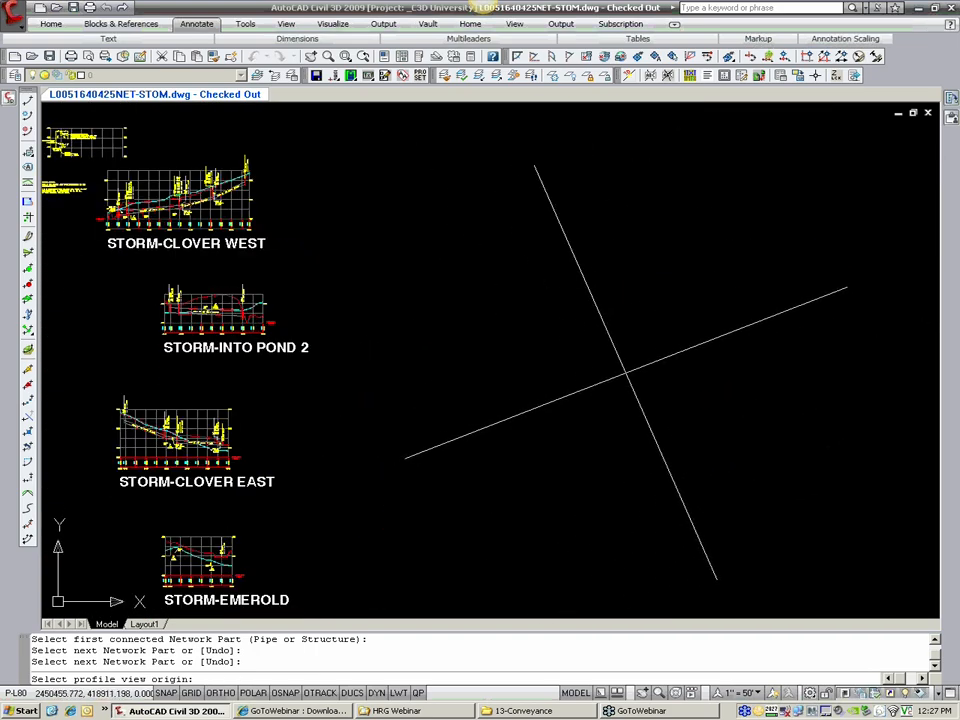
pyautogui.click(541, 380)
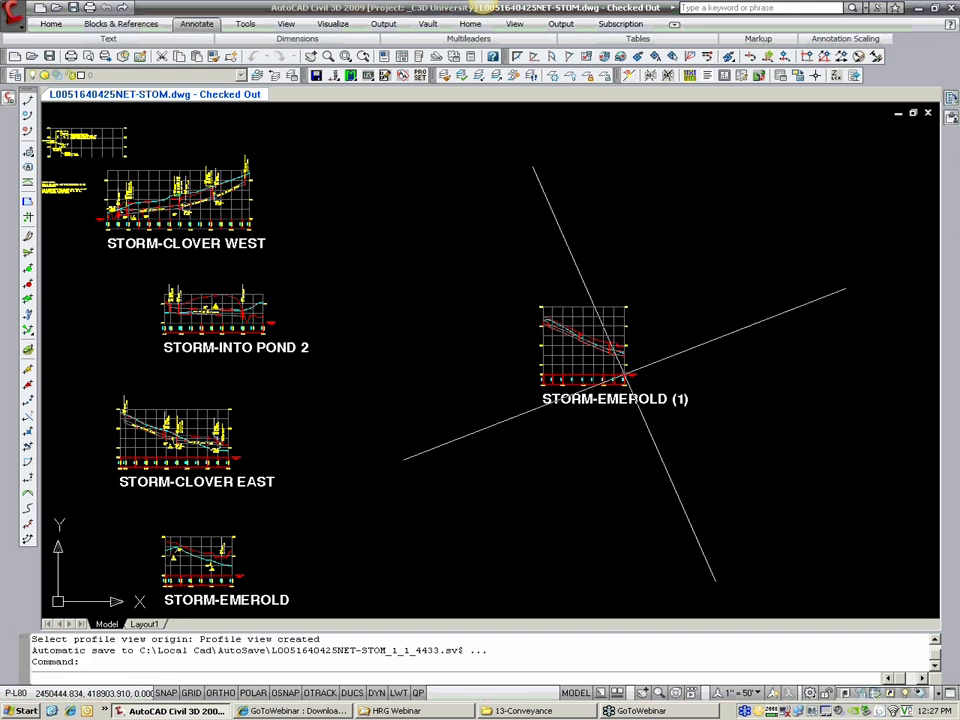
# Step: Set the SNAPANG variable to 0 to straighten the crosshairs over the new profile view
pyautogui.scroll(4, 603, 350)
pyautogui.scroll(3, 630, 309)
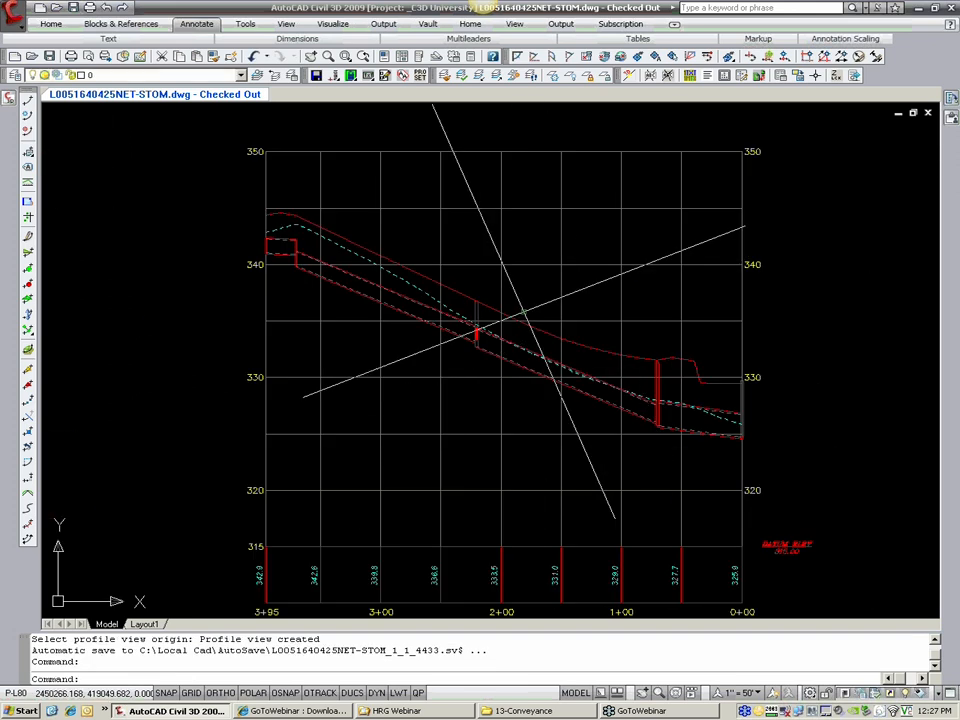
pyautogui.click(744, 397)
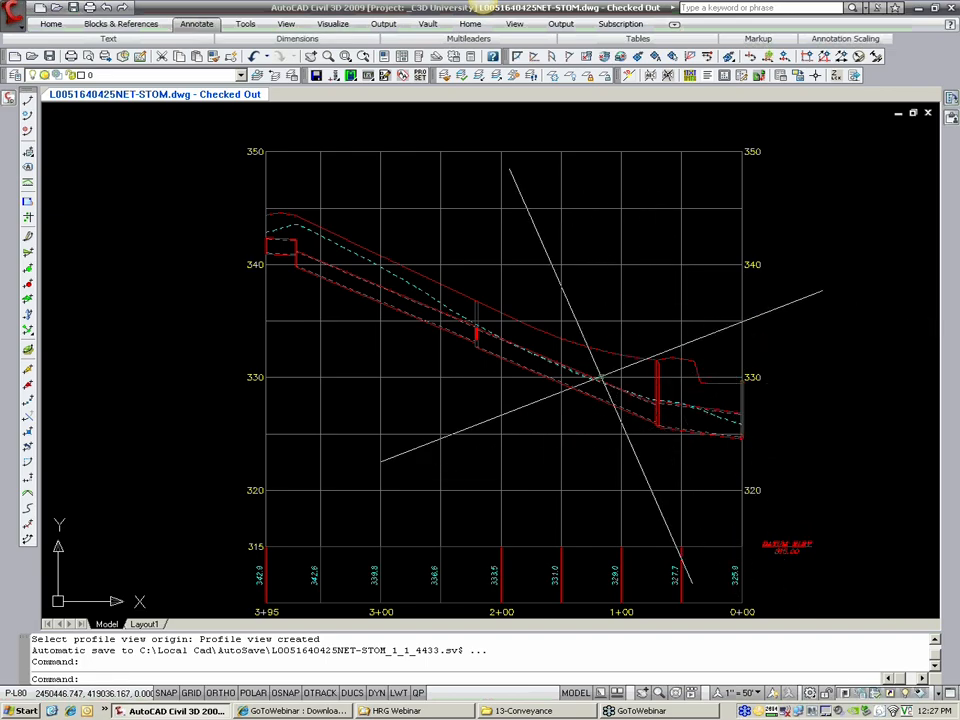
pyautogui.scroll(3, 280, 228)
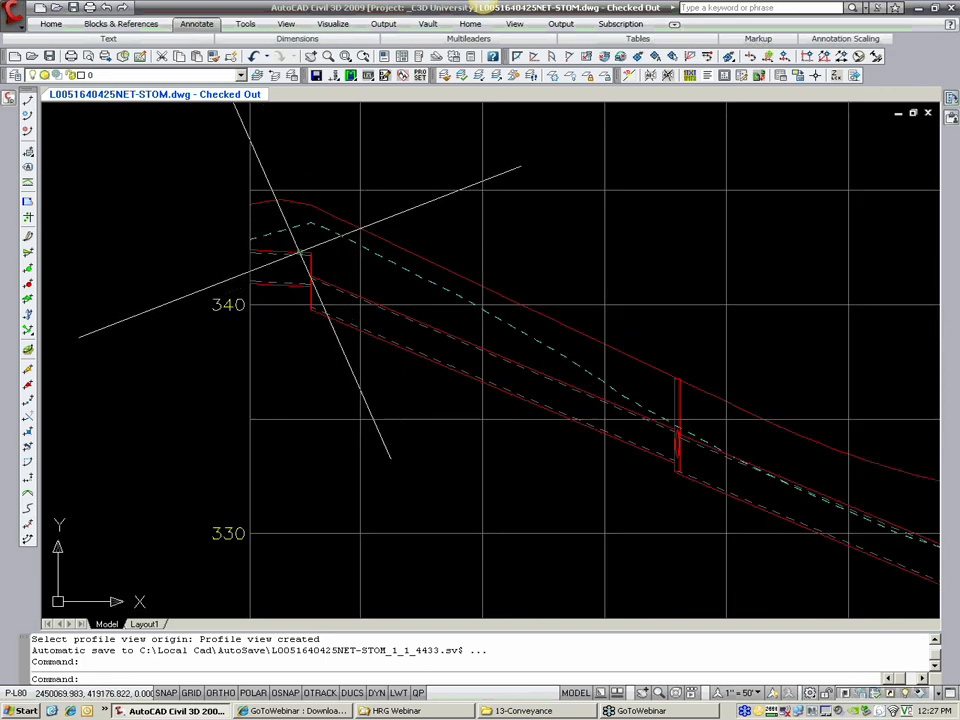
pyautogui.scroll(-2, 324, 243)
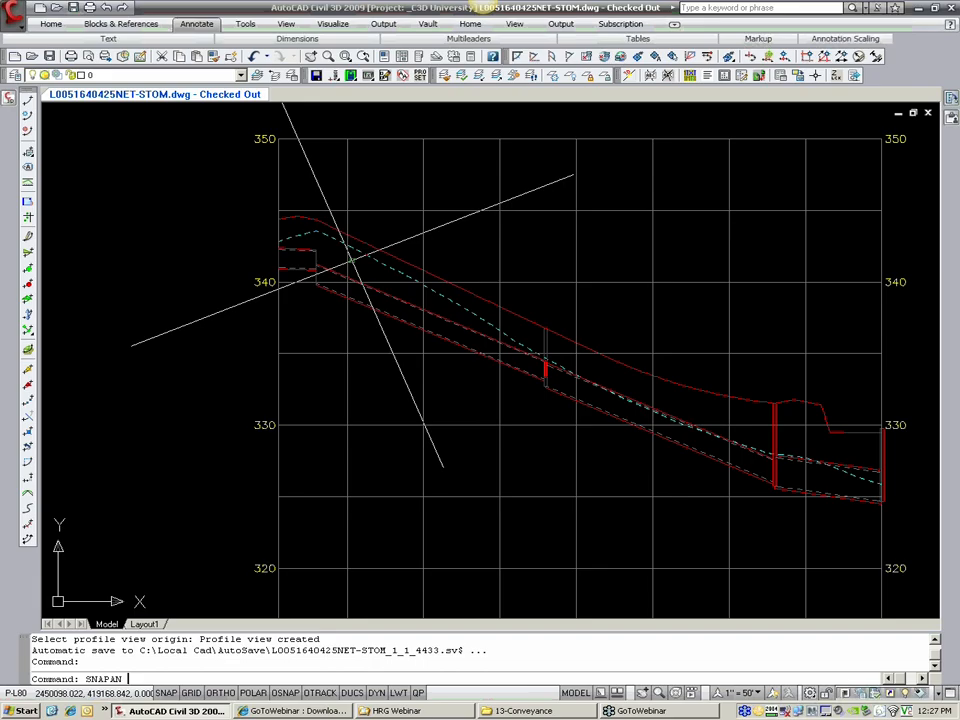
pyautogui.write('G')
pyautogui.press('Return')
pyautogui.write('0')
pyautogui.press('Return')
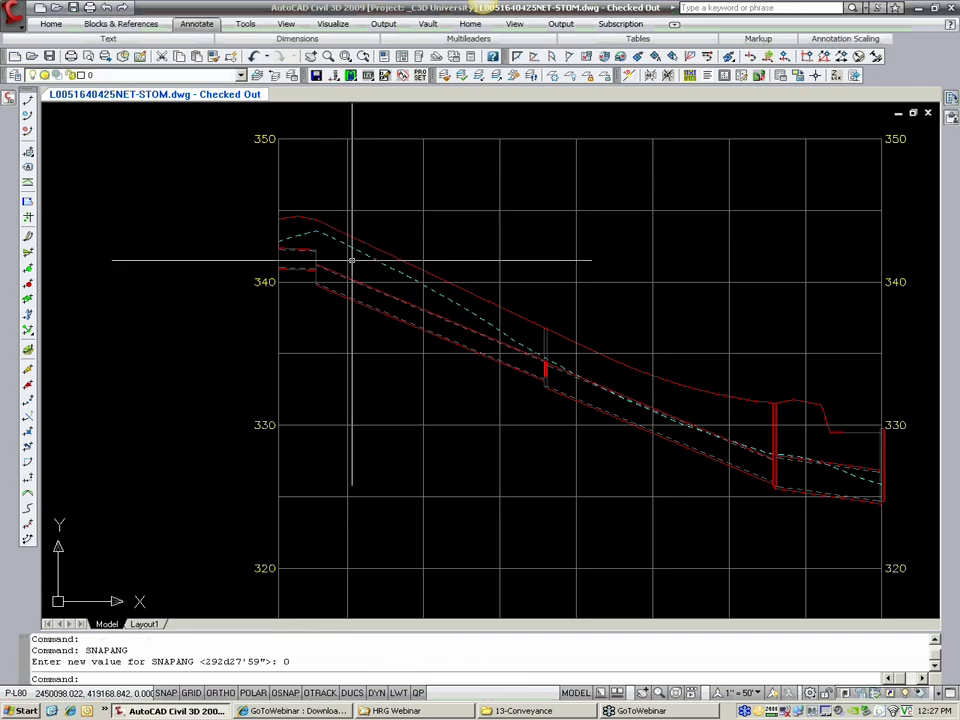
pyautogui.doubleClick(95, 650)
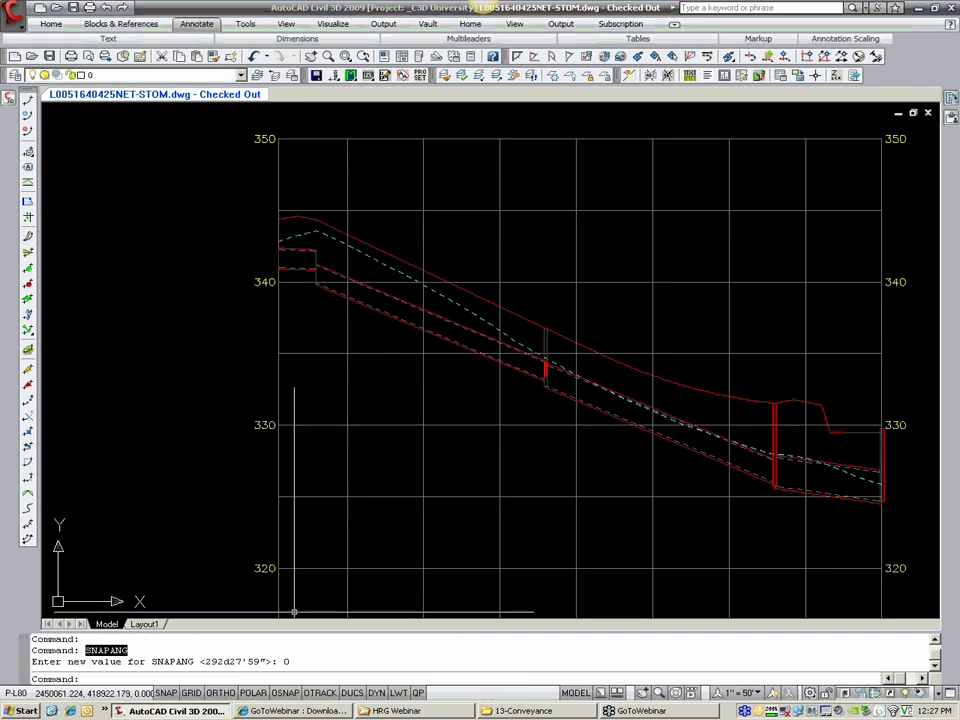
pyautogui.press('Escape')
pyautogui.press('Escape')
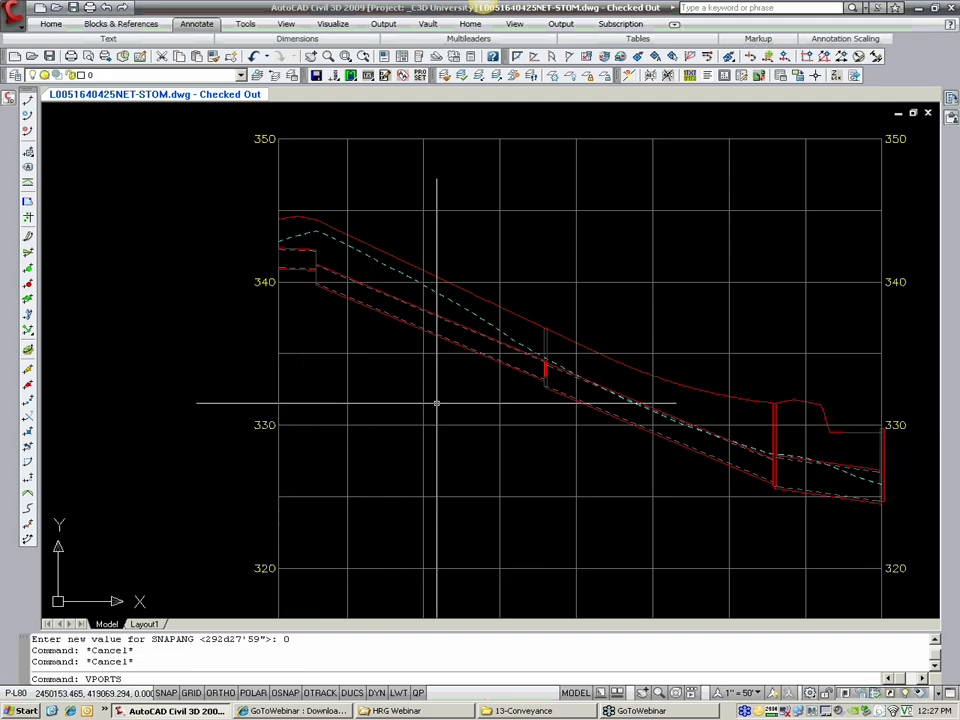
# Step: Split model space into two horizontal viewports, with the storm pipe plan in the upper one and the new profile view in the lower one
pyautogui.press('Return')
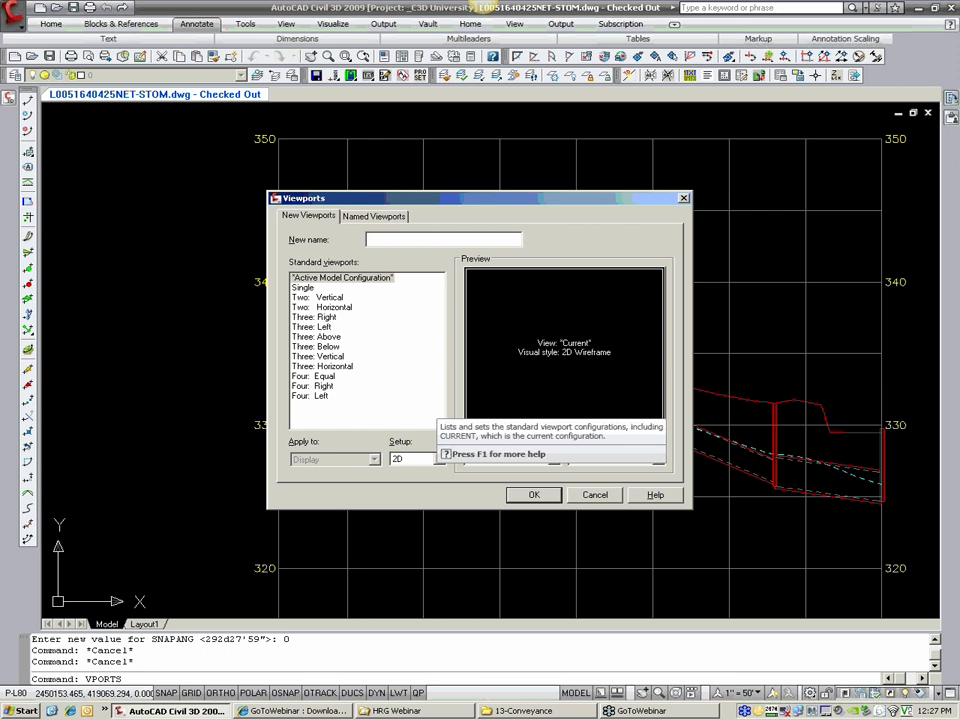
pyautogui.click(333, 298)
pyautogui.click(334, 308)
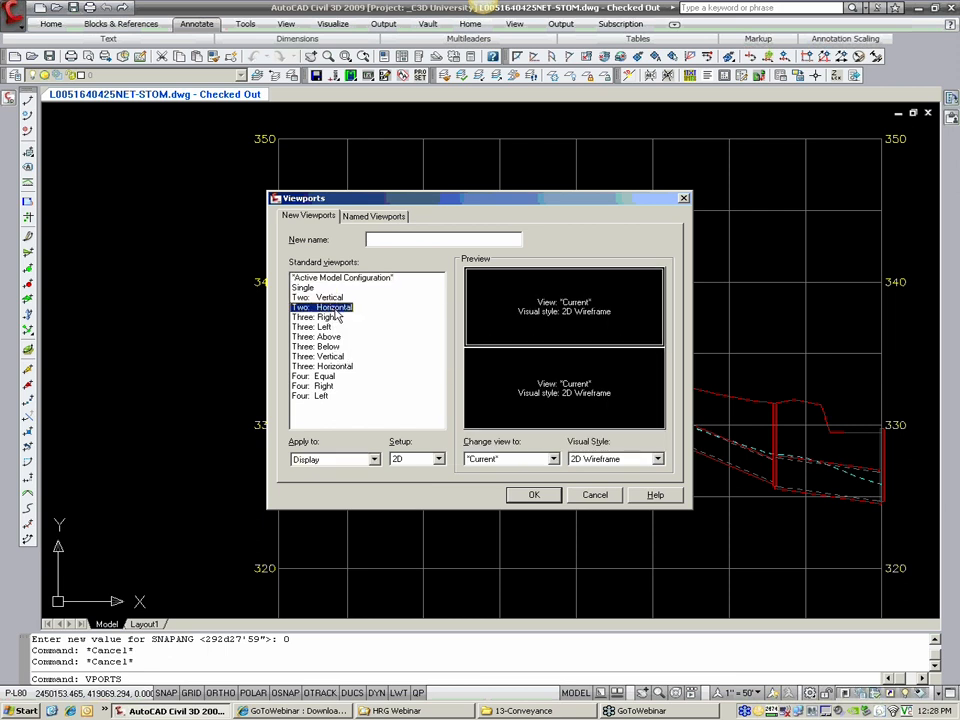
pyautogui.click(537, 494)
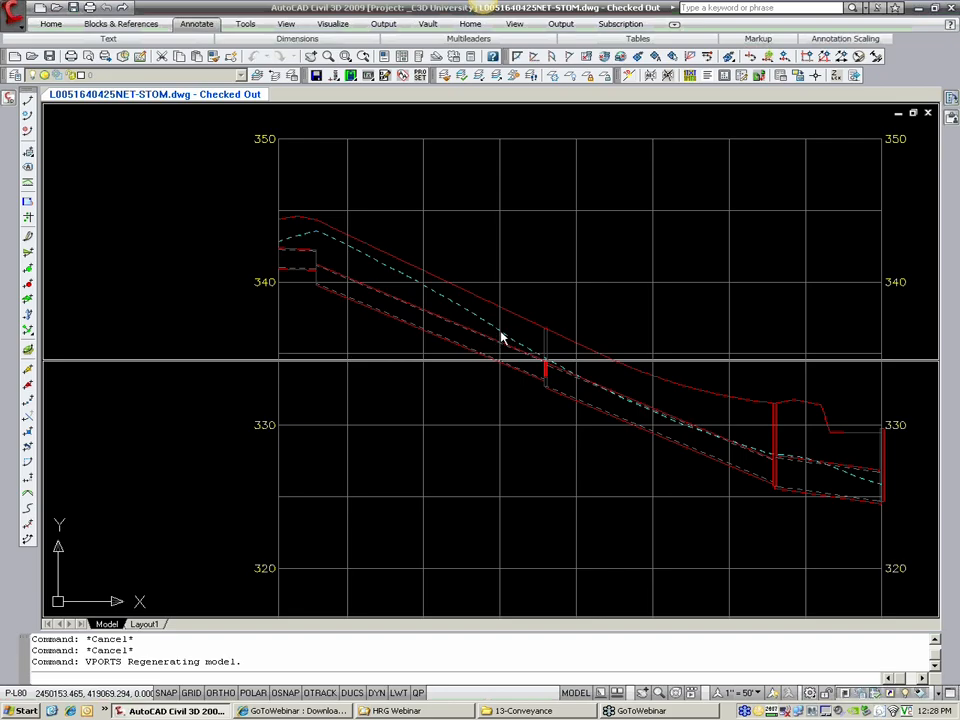
pyautogui.scroll(-5, 514, 268)
pyautogui.scroll(8, 330, 250)
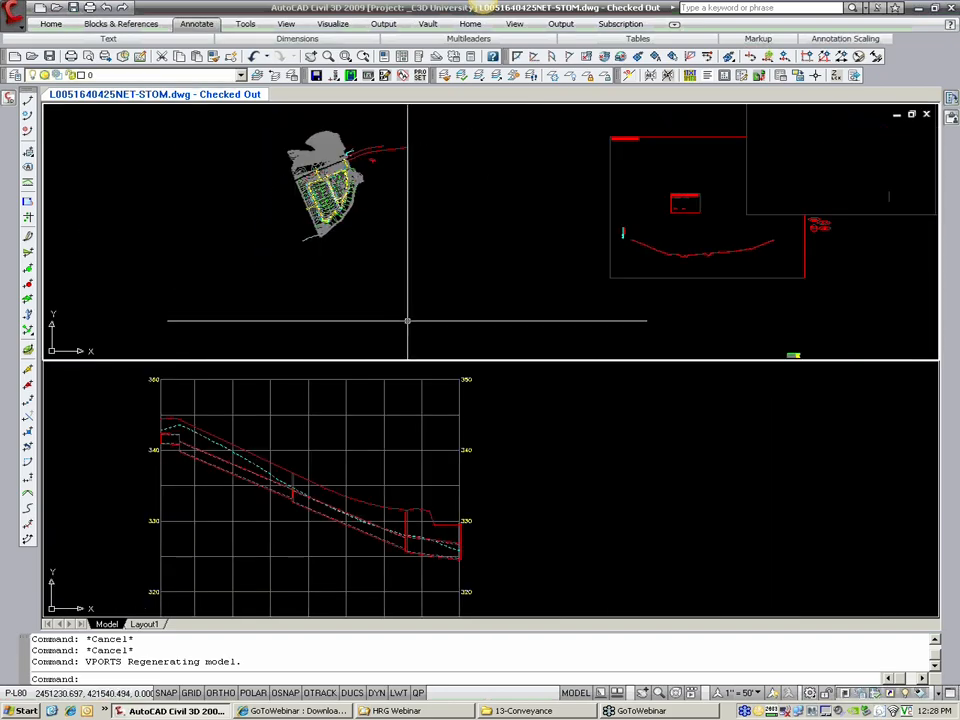
pyautogui.scroll(6, 313, 210)
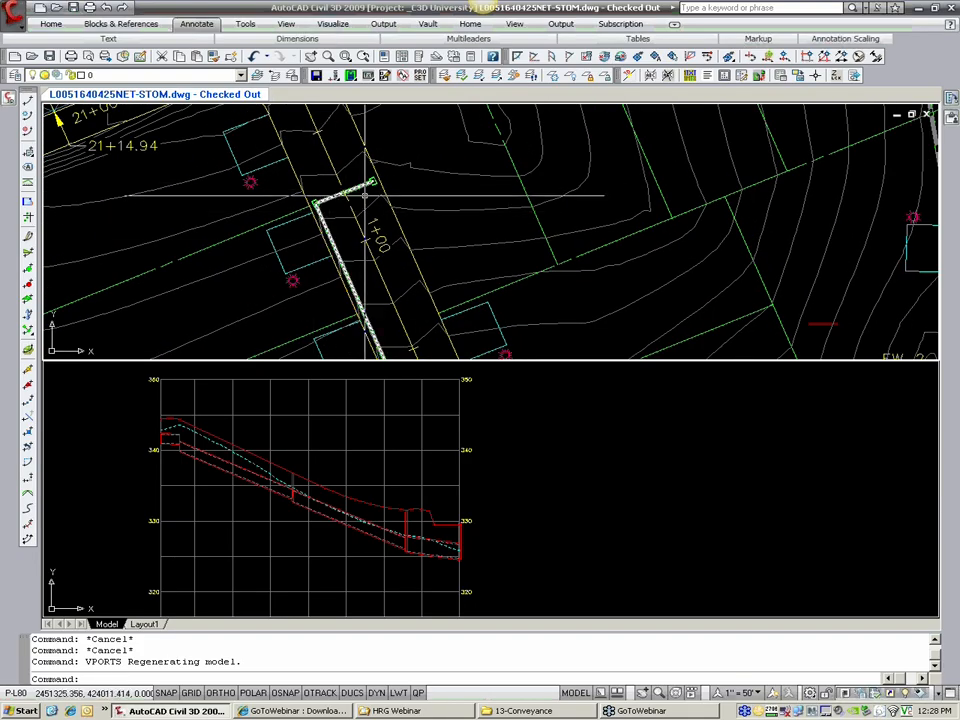
pyautogui.click(423, 509)
pyautogui.moveTo(348, 465); pyautogui.dragTo(394, 444, button='middle')
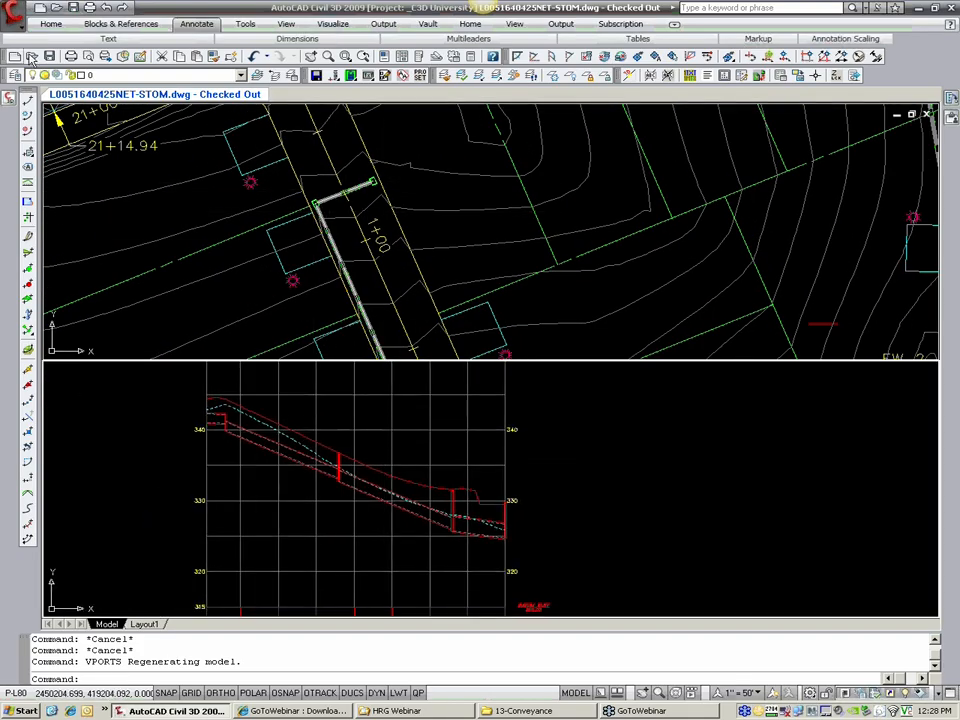
# Step: Draw only the two storm structures near plan station 1+00 into the new profile view, using the selected-parts option
pyautogui.click(14, 12)
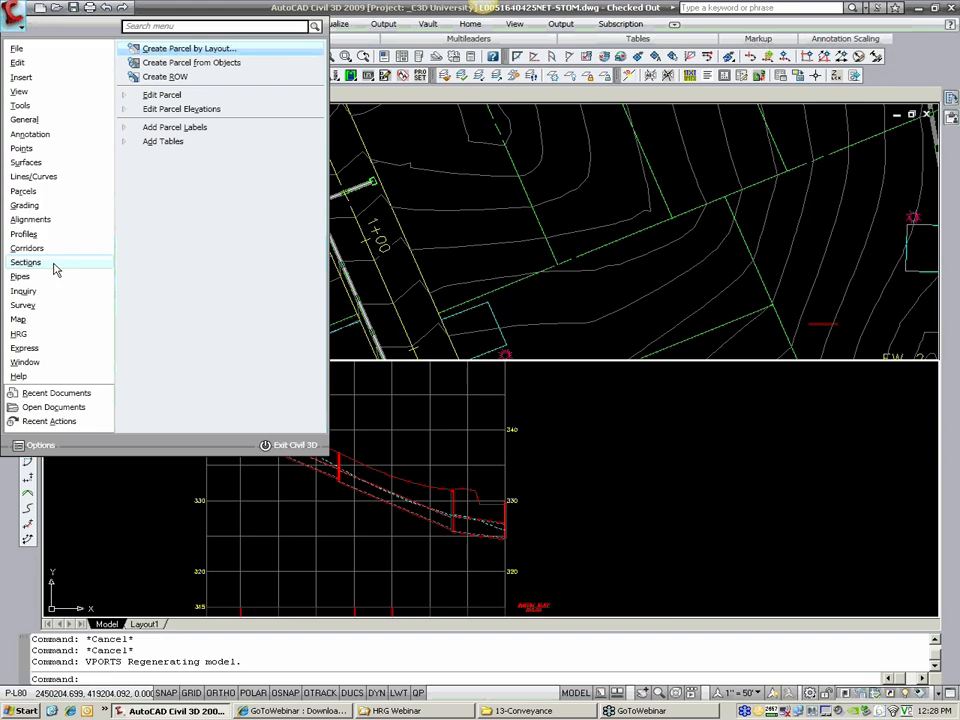
pyautogui.moveTo(46, 283)
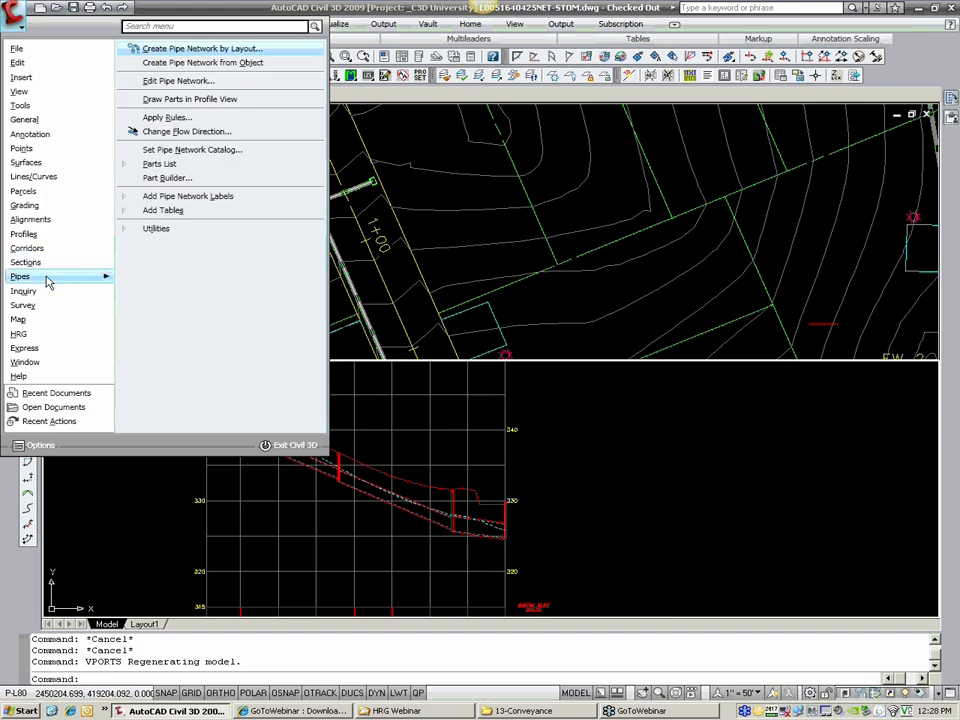
pyautogui.click(184, 100)
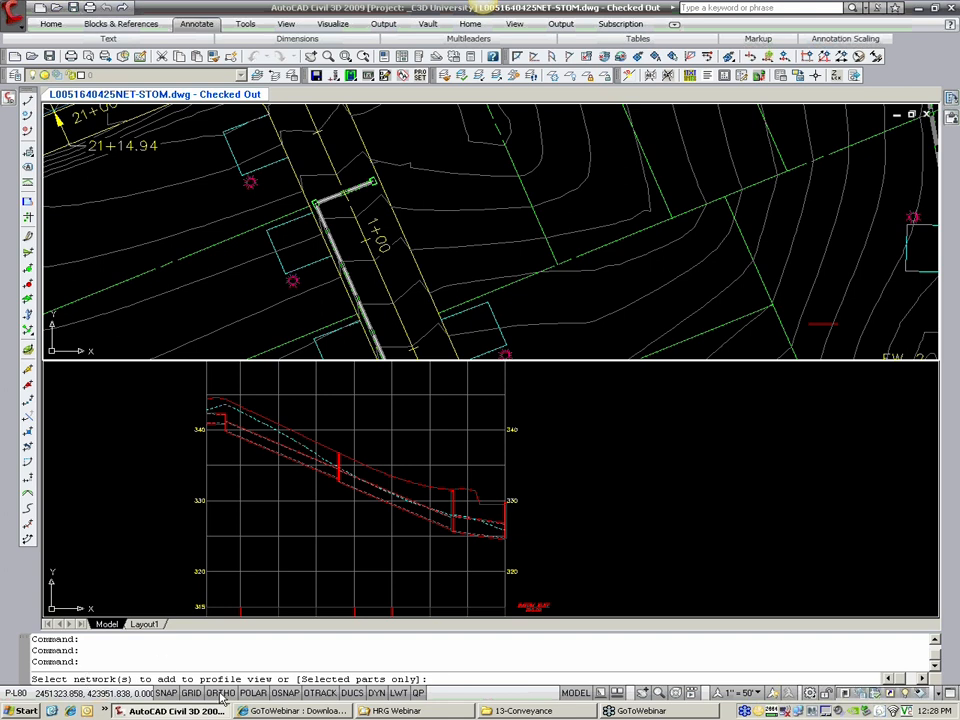
pyautogui.press('Return')
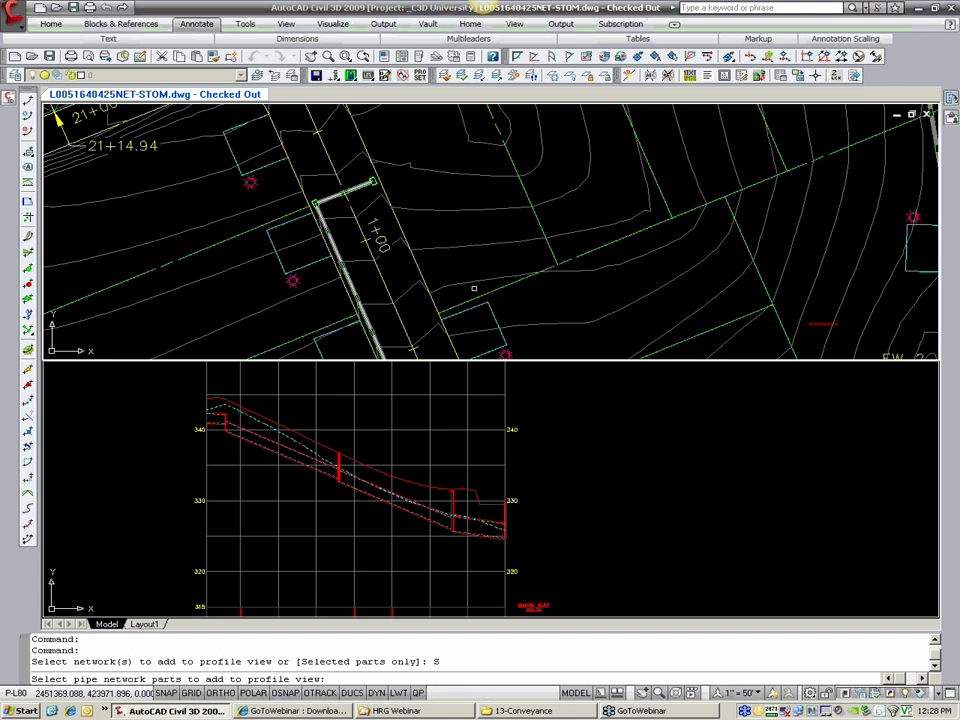
pyautogui.click(372, 183)
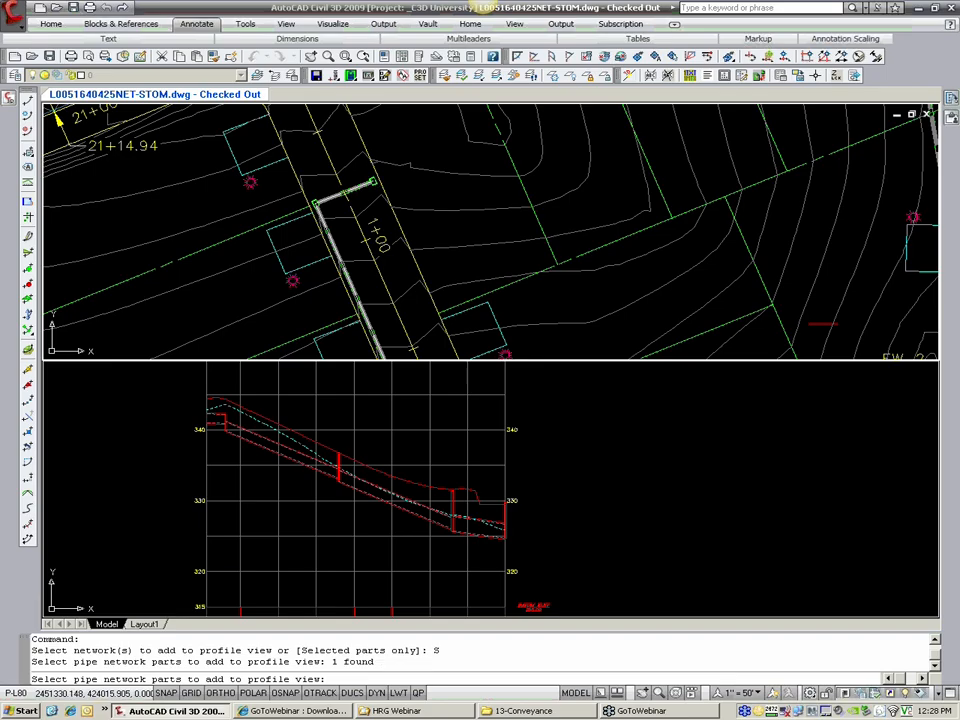
pyautogui.click(313, 200)
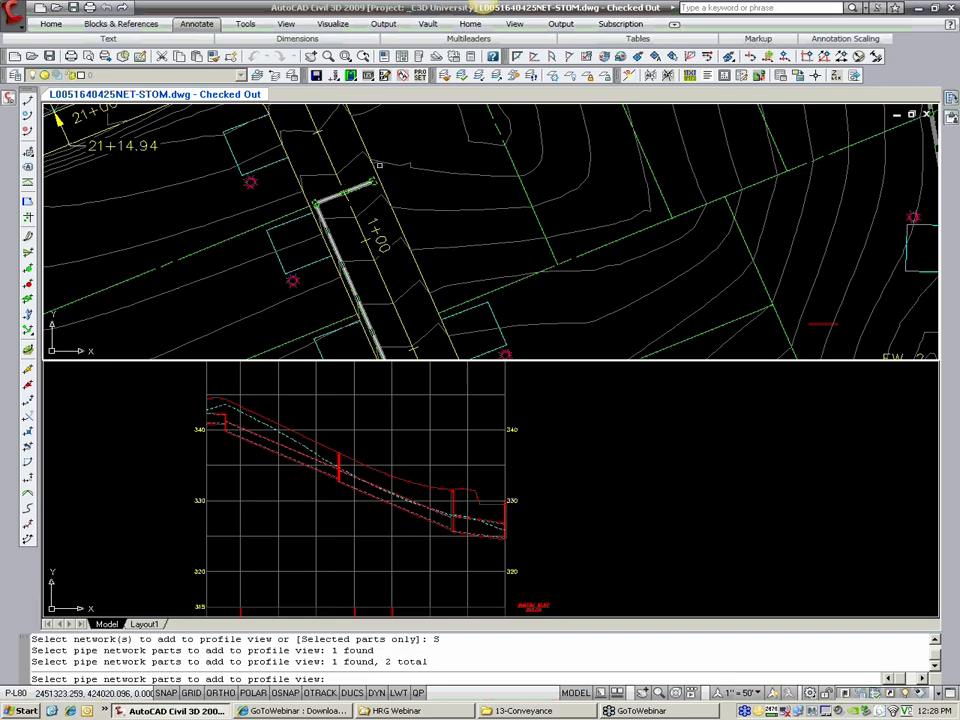
pyautogui.scroll(2, 325, 188)
pyautogui.press('Return')
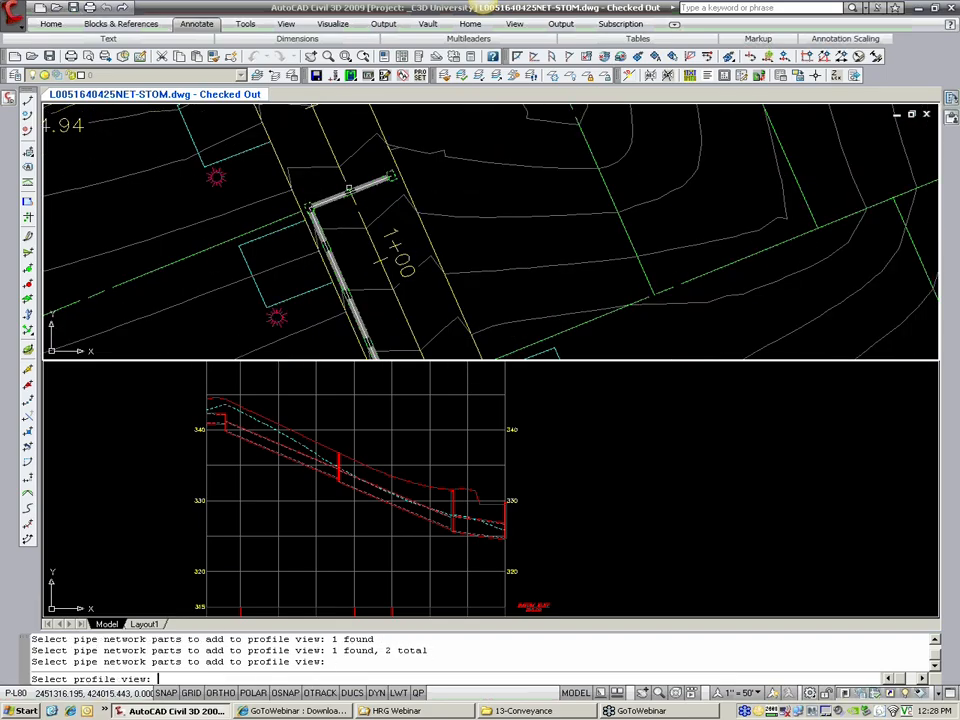
pyautogui.click(408, 430)
pyautogui.moveTo(233, 410); pyautogui.dragTo(256, 439, button='middle')
pyautogui.scroll(3, 256, 439)
pyautogui.scroll(-2, 350, 458)
pyautogui.moveTo(377, 463); pyautogui.dragTo(302, 431, button='middle')
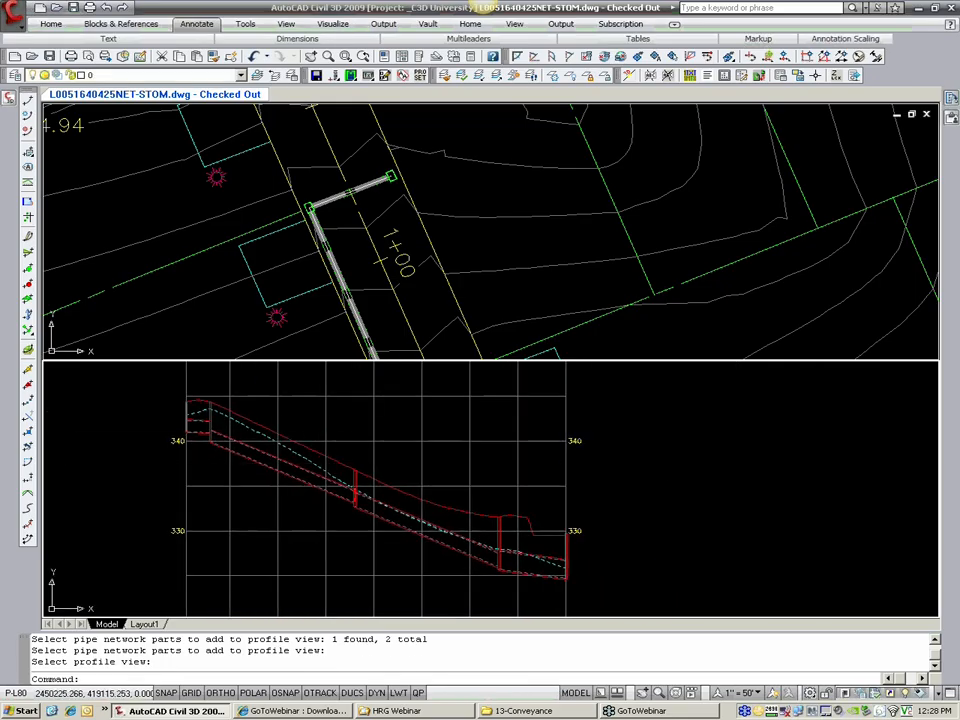
# Step: Set up pipe network labels of the Entire Network Profile type, keeping HRG_Storm Profile [PROP] as the pipe label style
pyautogui.click(11, 12)
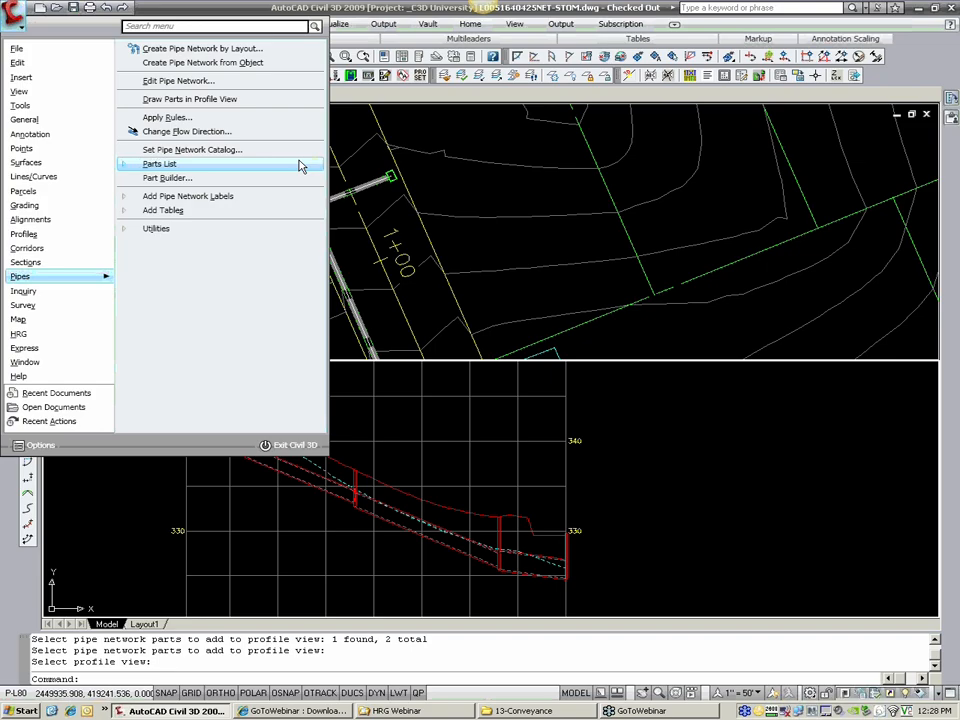
pyautogui.moveTo(48, 122)
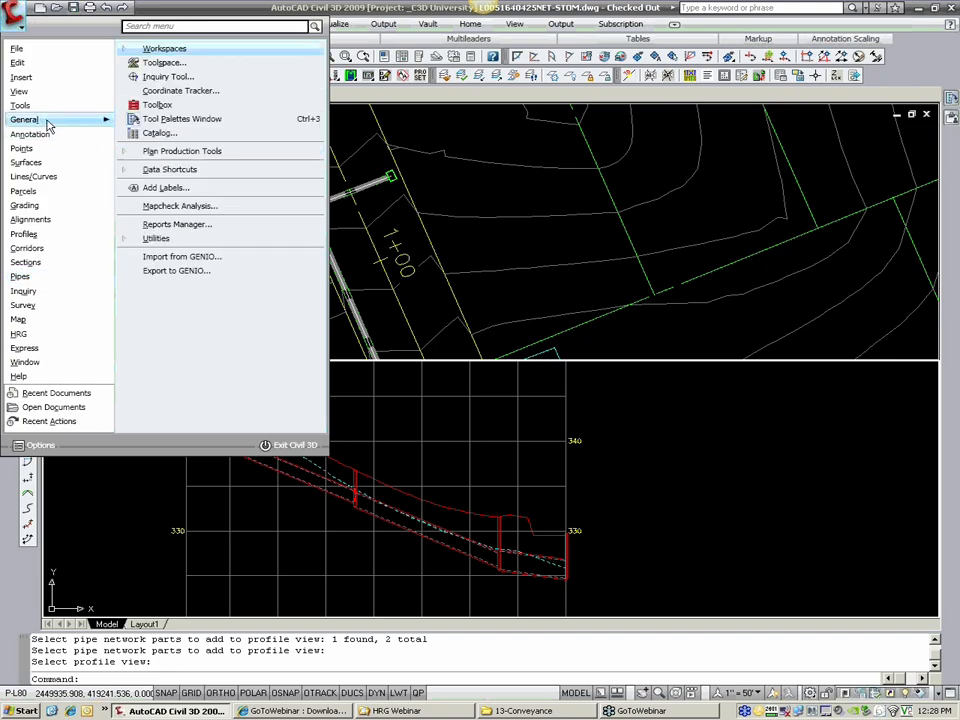
pyautogui.click(165, 192)
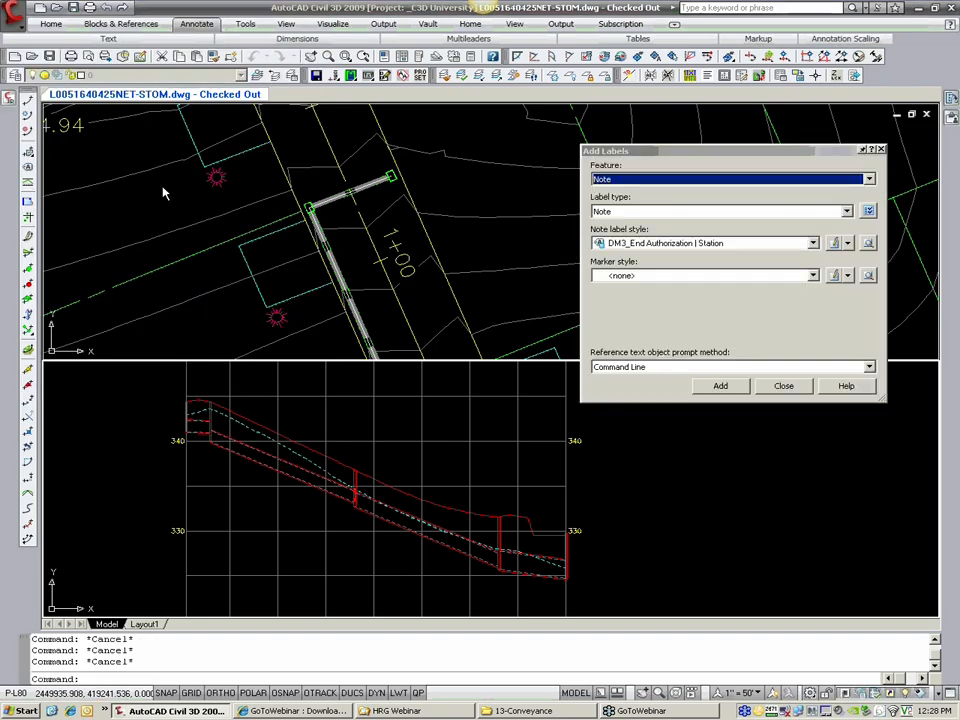
pyautogui.moveTo(746, 156); pyautogui.dragTo(766, 119)
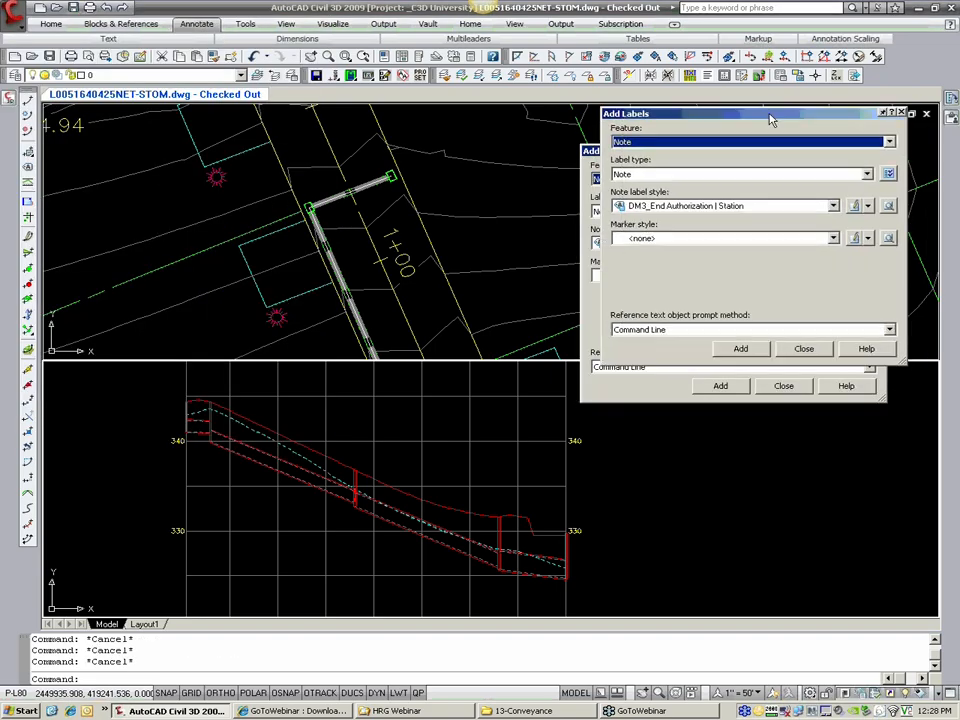
pyautogui.click(676, 143)
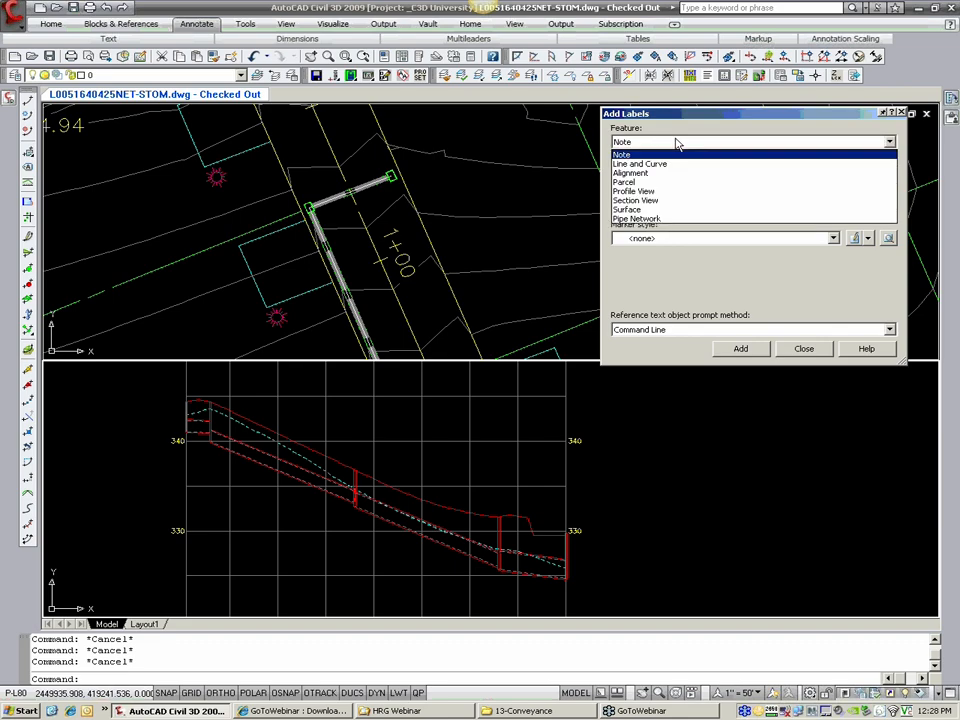
pyautogui.click(650, 218)
pyautogui.click(655, 176)
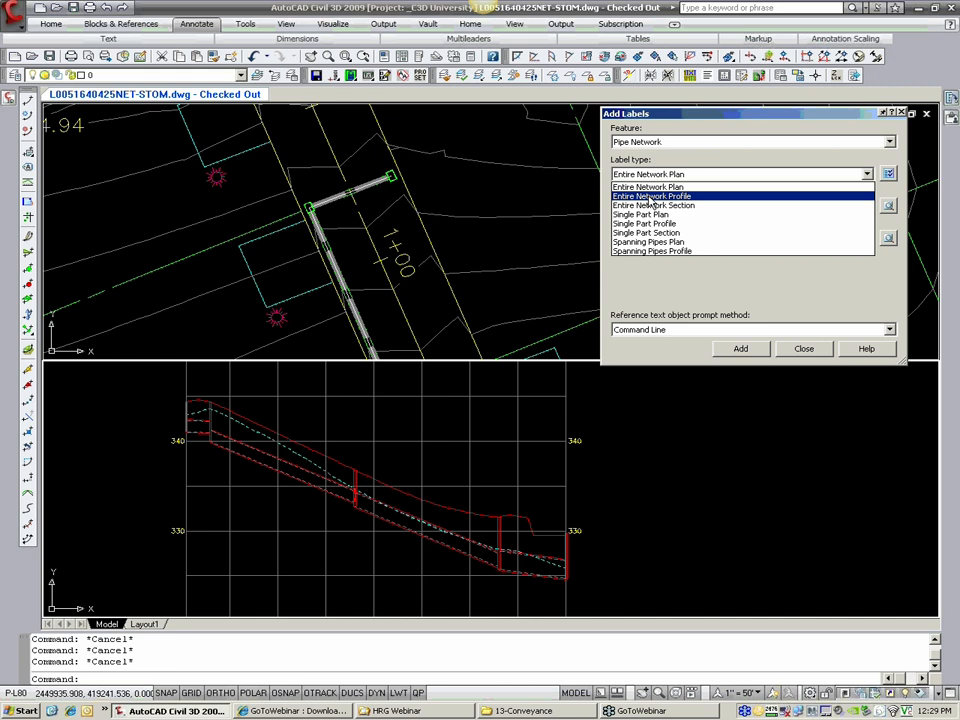
pyautogui.click(650, 197)
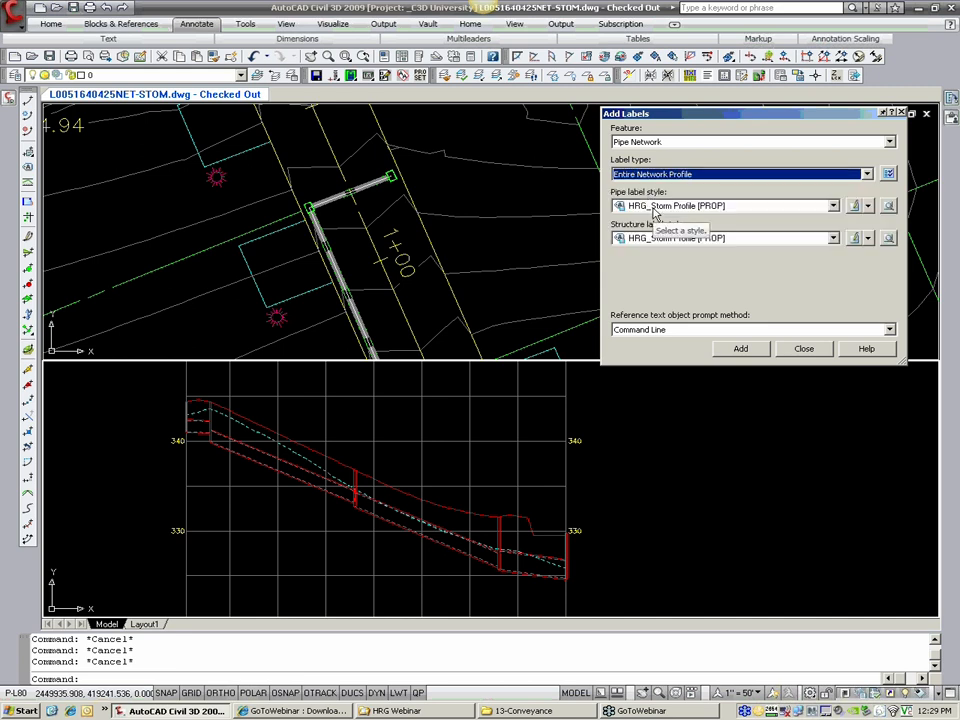
pyautogui.click(655, 210)
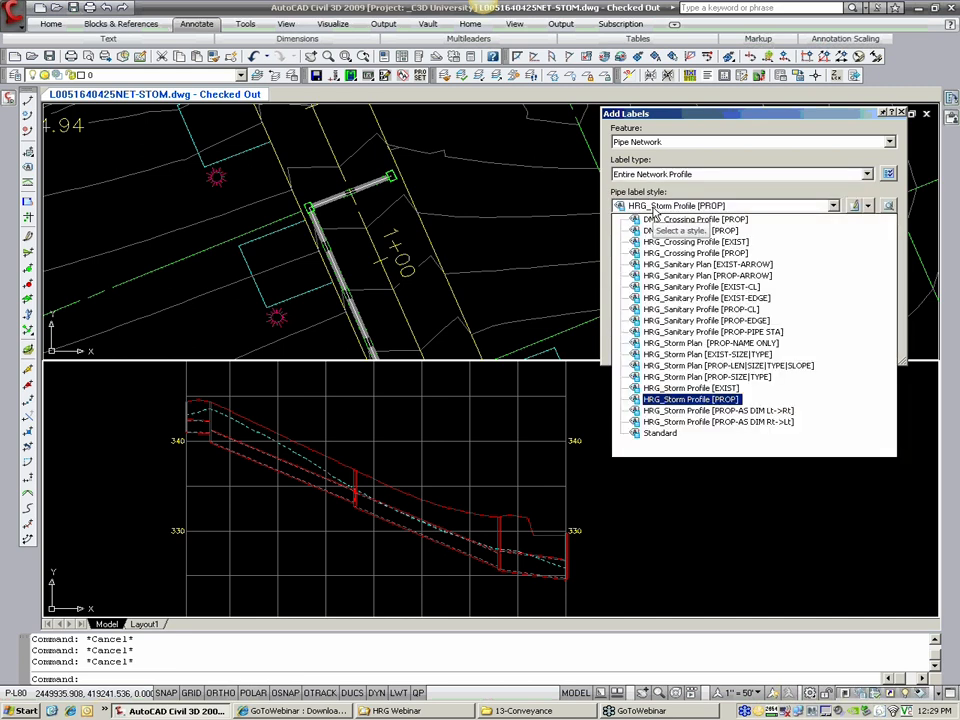
pyautogui.click(655, 207)
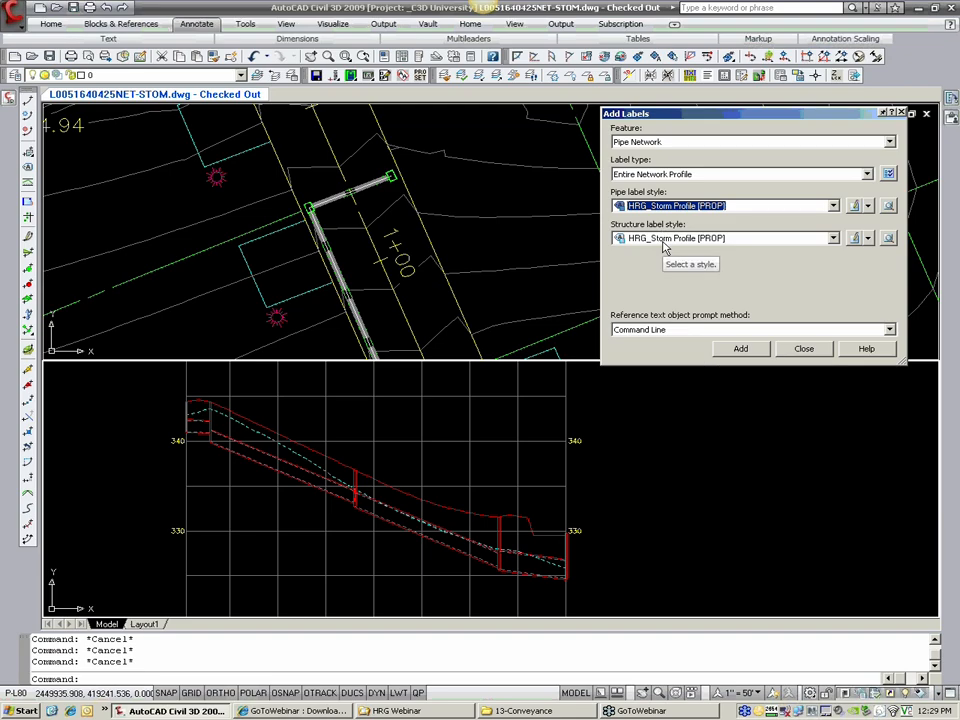
# Step: Label the entire storm network in the profile view by selecting one of its pipes
pyautogui.click(741, 352)
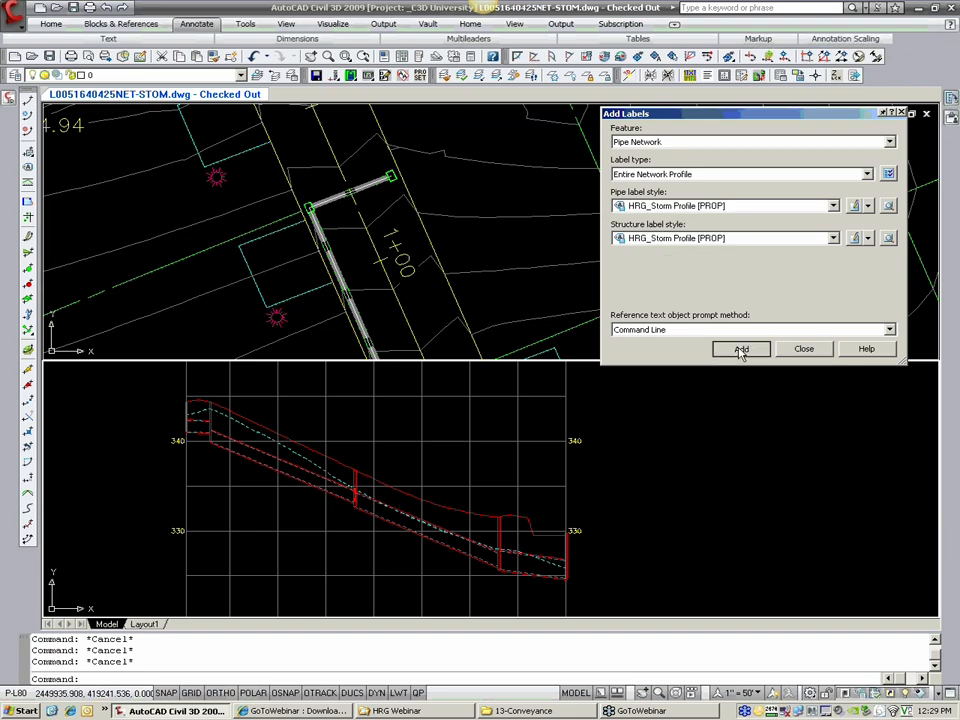
pyautogui.click(473, 541)
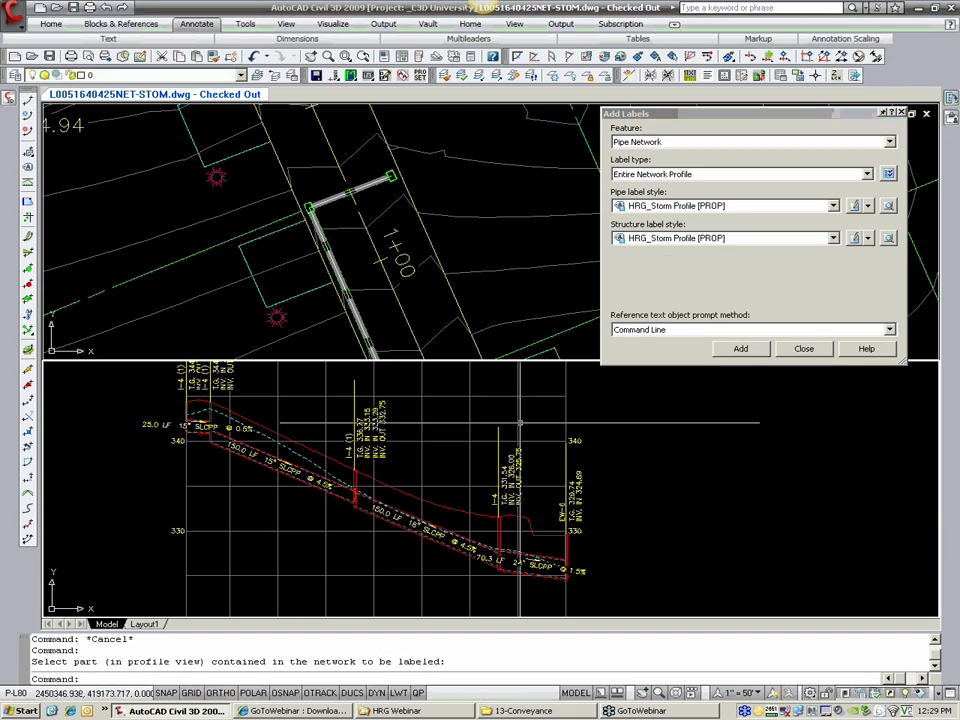
pyautogui.moveTo(405, 506); pyautogui.dragTo(454, 529, button='middle')
pyautogui.scroll(3, 295, 480)
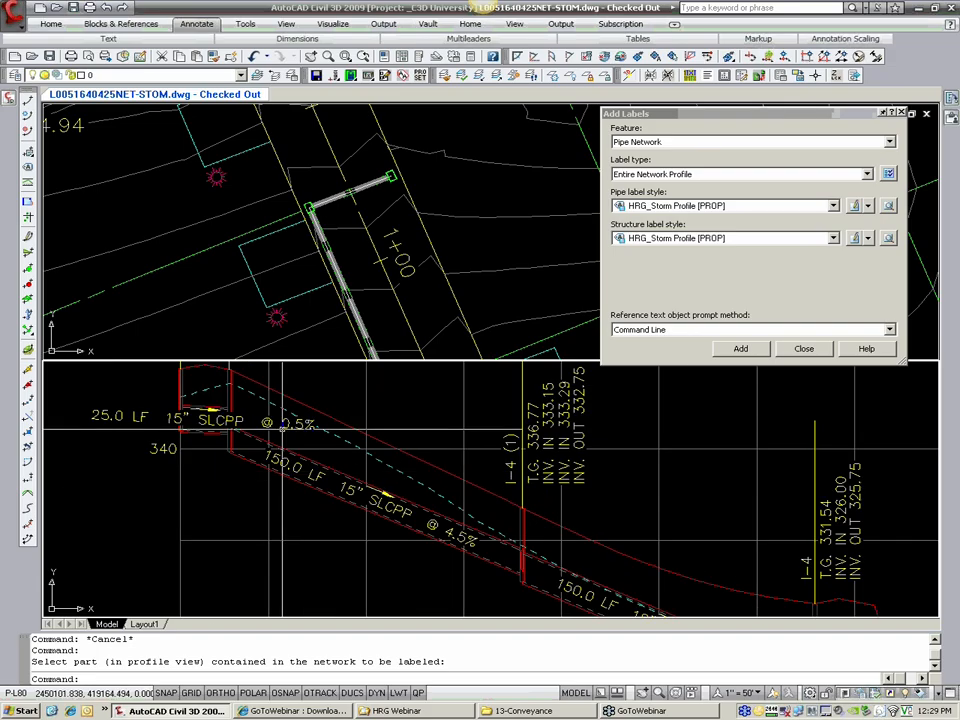
# Step: Pull the 25.0 LF pipe label off its pipe to a spot below and left of the profile's upper end
pyautogui.click(205, 422)
pyautogui.click(205, 427)
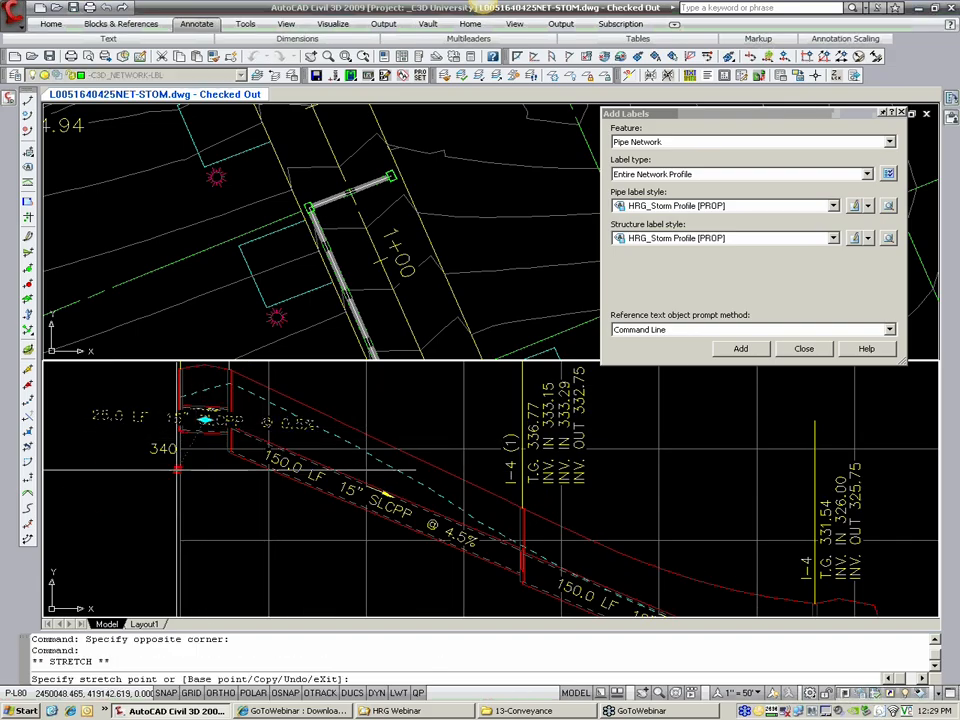
pyautogui.click(166, 468)
pyautogui.scroll(-2, 199, 458)
pyautogui.moveTo(274, 497); pyautogui.dragTo(247, 394, button='middle')
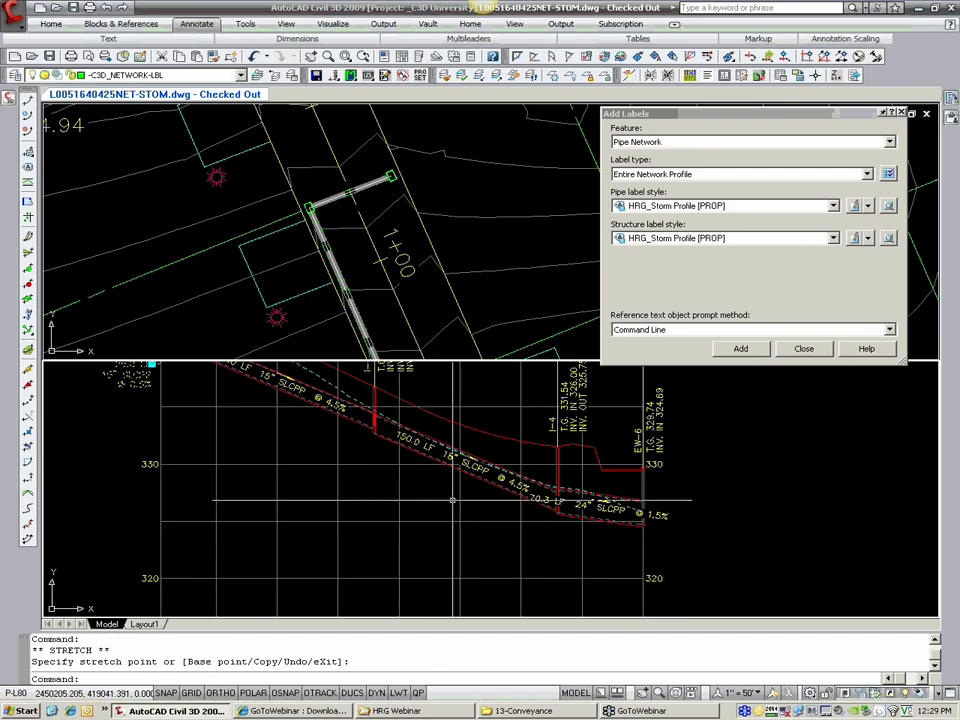
pyautogui.press('Escape')
# Step: Pull the 70.3 LF, 24" pipe label down and right, clear of its pipe near the 320 elevation line
pyautogui.click(596, 511)
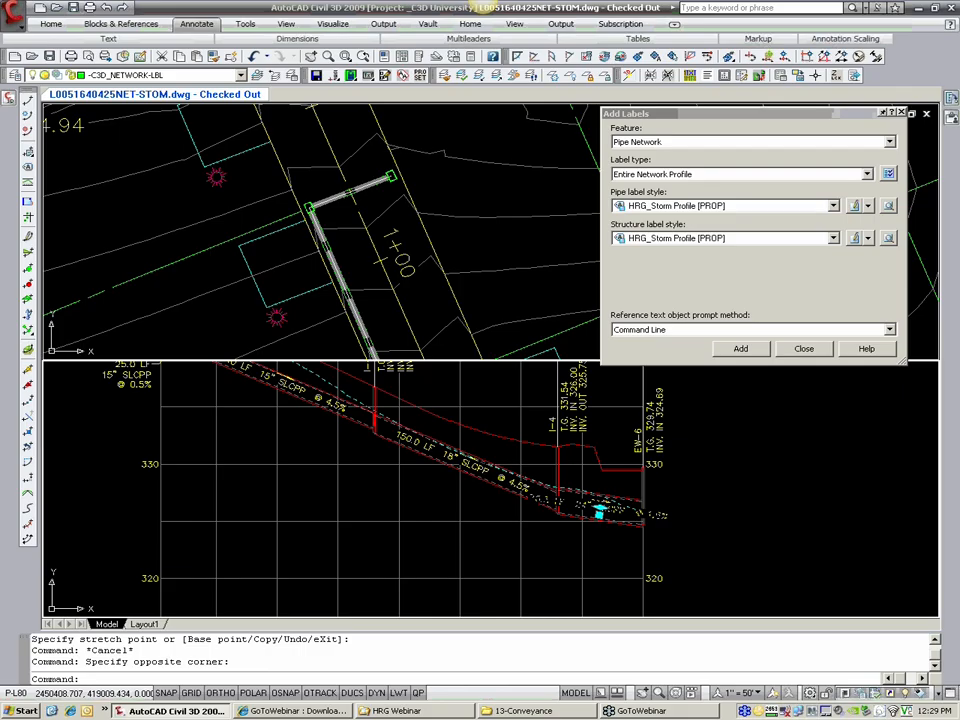
pyautogui.click(600, 514)
pyautogui.click(628, 545)
pyautogui.press('Escape')
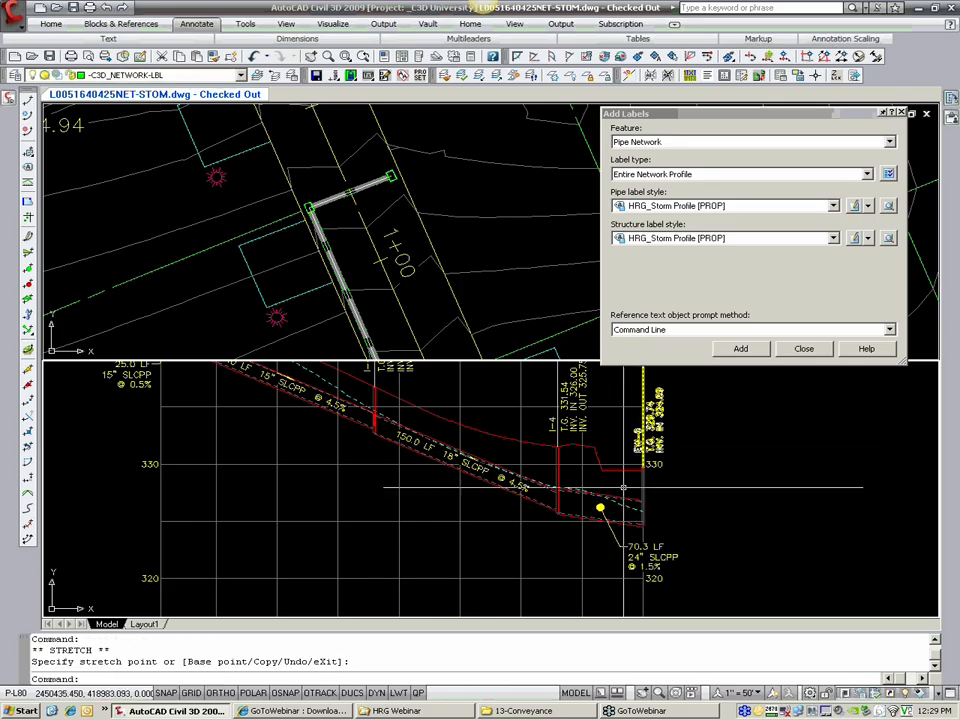
# Step: Erase the label on the 150.0 LF, 18" pipe in the profile view
pyautogui.click(497, 474)
pyautogui.click(501, 478)
pyautogui.write('E')
pyautogui.press('Return')
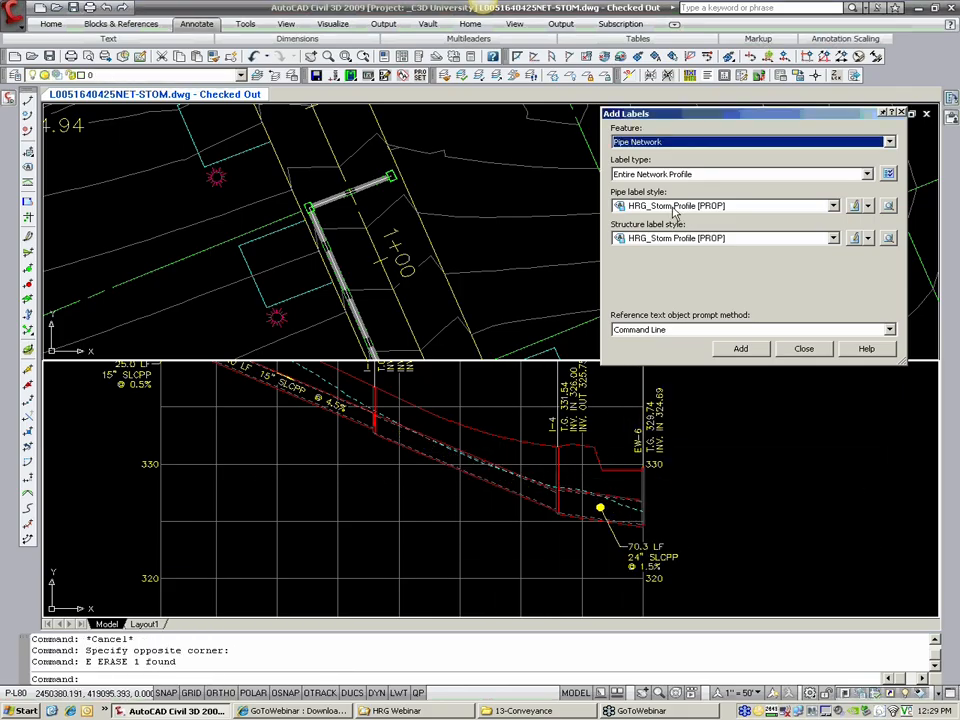
# Step: Label the entire network in profile again, using HRG_Storm Profile [PROP-AS DIM Rt->Lt] as the pipe label style
pyautogui.click(678, 208)
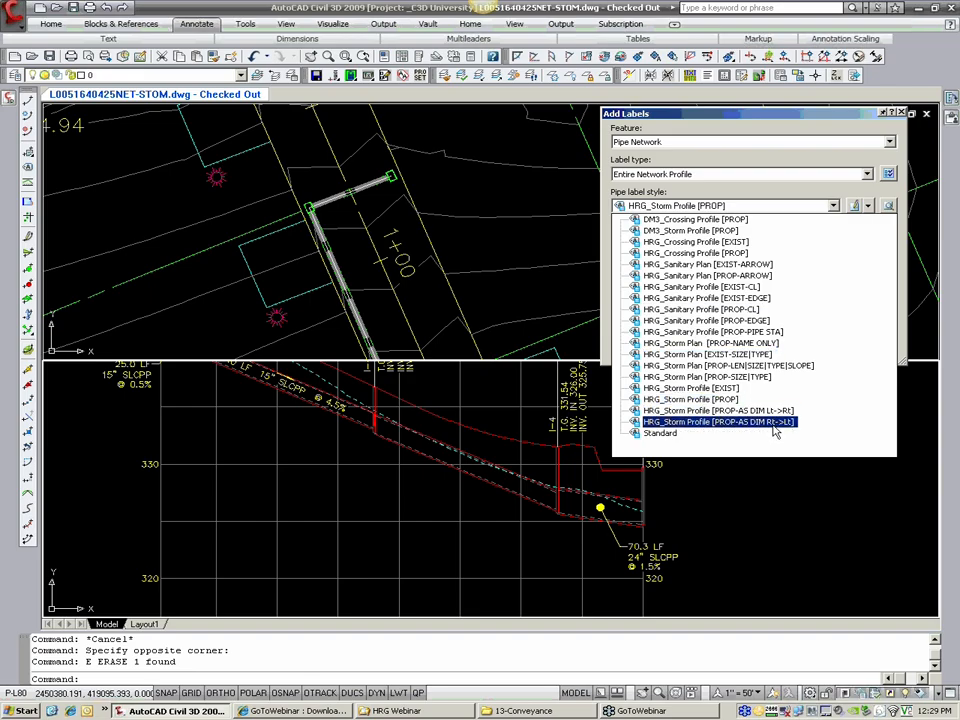
pyautogui.click(718, 421)
pyautogui.click(744, 350)
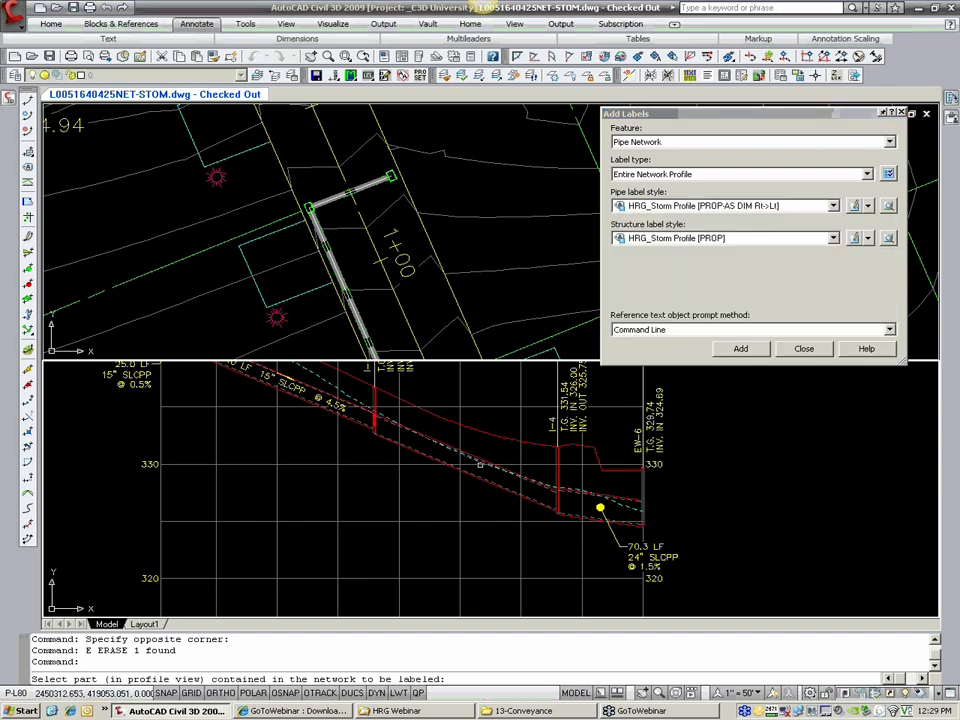
# Step: Erase the dimension-style labels of the 70.3 LF, 150.0 LF 15" and 25.0 LF pipes along the base of the profile view
pyautogui.scroll(-2, 512, 493)
pyautogui.moveTo(506, 563); pyautogui.dragTo(472, 422, button='middle')
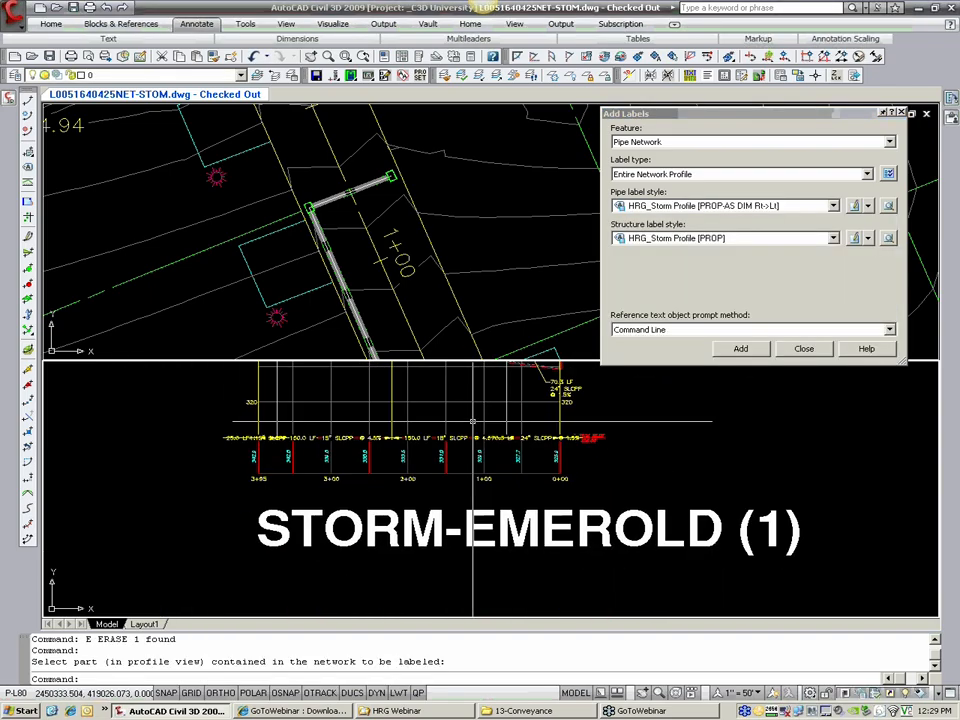
pyautogui.scroll(3, 472, 428)
pyautogui.write('e')
pyautogui.press('Return')
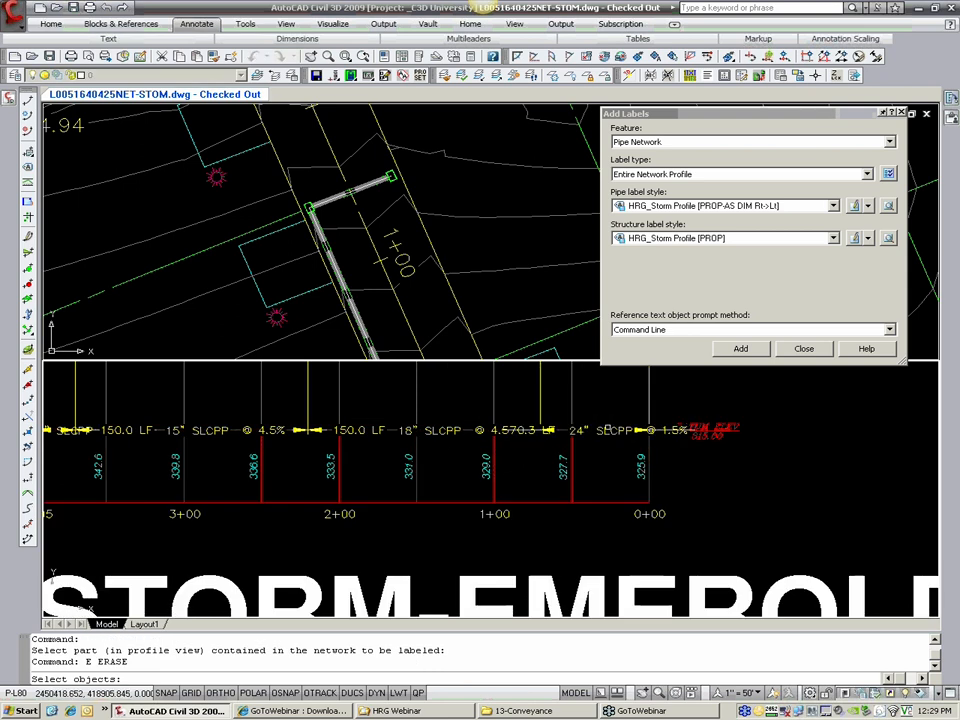
pyautogui.click(552, 424)
pyautogui.press('Return')
pyautogui.press('Return')
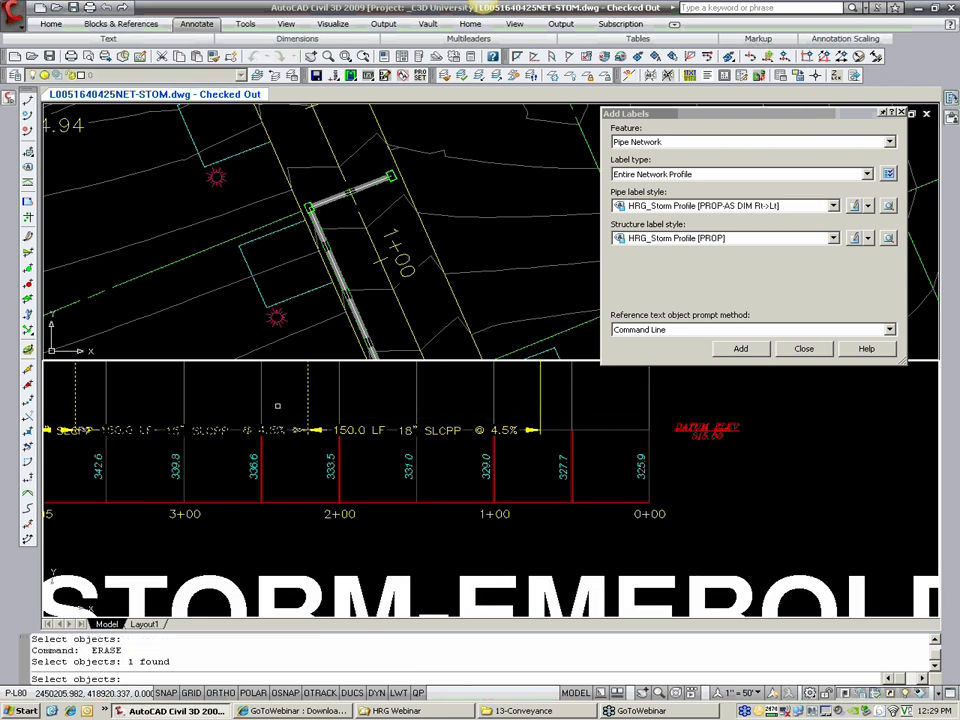
pyautogui.moveTo(88, 420); pyautogui.dragTo(390, 470, button='middle')
pyautogui.click(377, 466)
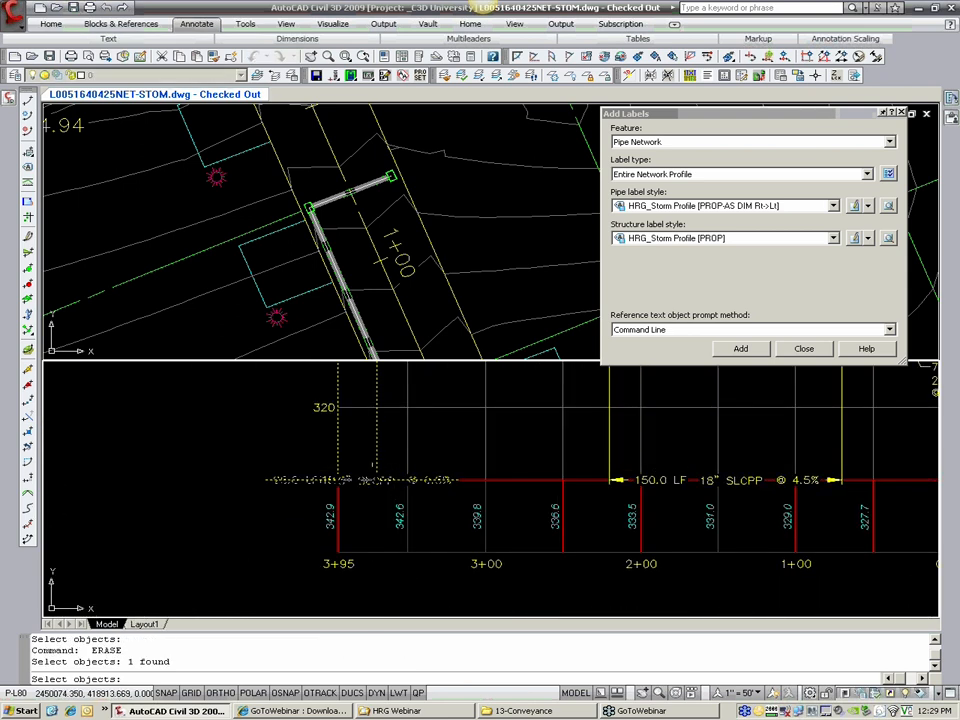
pyautogui.press('Return')
# Step: Move the 150.0 LF, 18" dimension-style pipe label up to just above the 320 elevation line
pyautogui.scroll(-2, 599, 428)
pyautogui.moveTo(601, 429); pyautogui.dragTo(579, 470, button='middle')
pyautogui.click(628, 502)
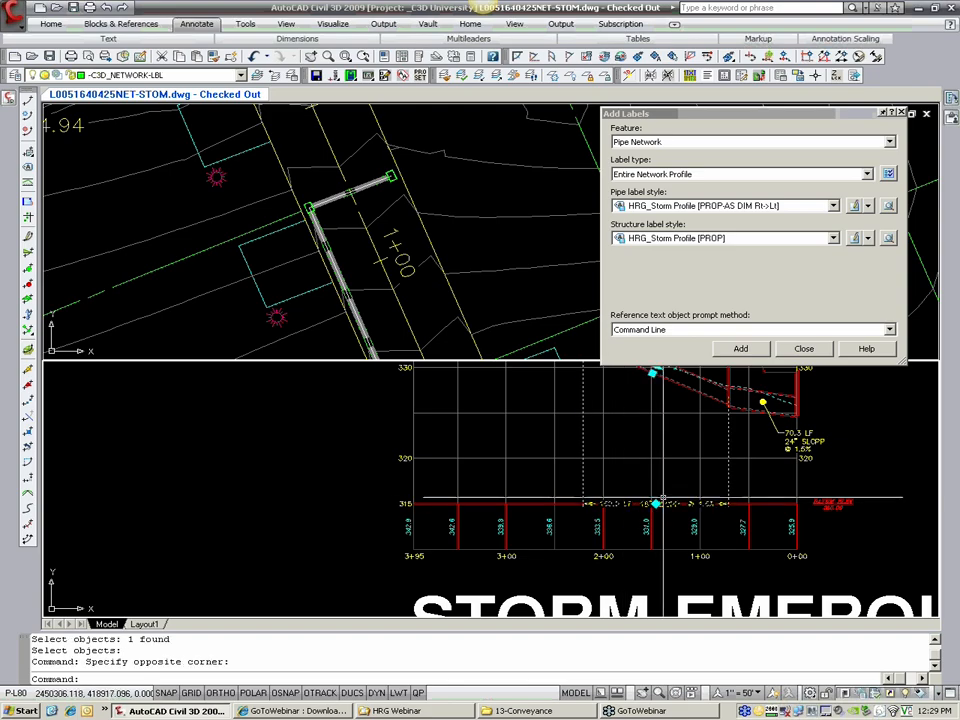
pyautogui.click(656, 503)
pyautogui.click(655, 441)
pyautogui.moveTo(696, 421); pyautogui.dragTo(649, 468, button='middle')
pyautogui.press('Escape')
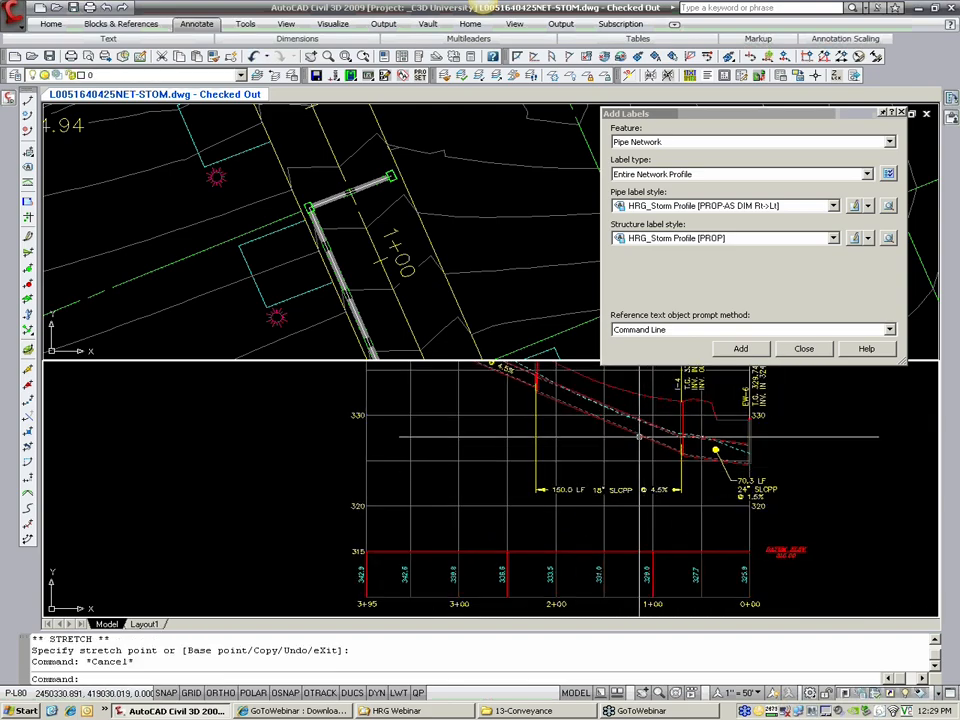
# Step: Move the top copy of the I-4 (1) (2) structure label to the right, using the Nearest snap
pyautogui.scroll(2, 645, 420)
pyautogui.moveTo(645, 418); pyautogui.dragTo(549, 462, button='middle')
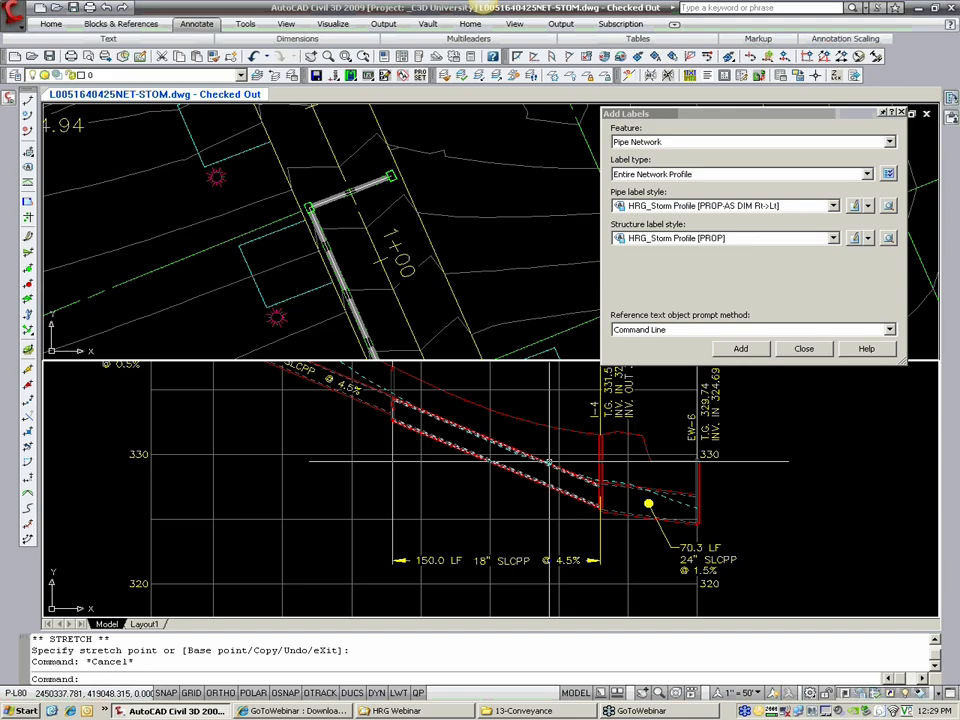
pyautogui.moveTo(315, 356); pyautogui.dragTo(484, 535, button='middle')
pyautogui.click(336, 430)
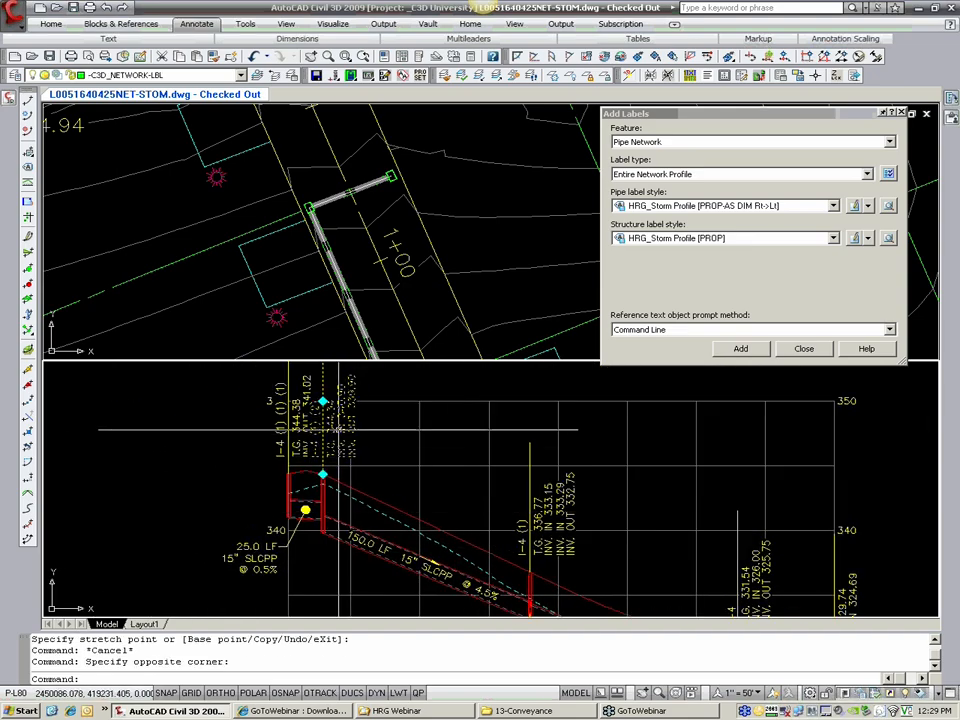
pyautogui.click(323, 474)
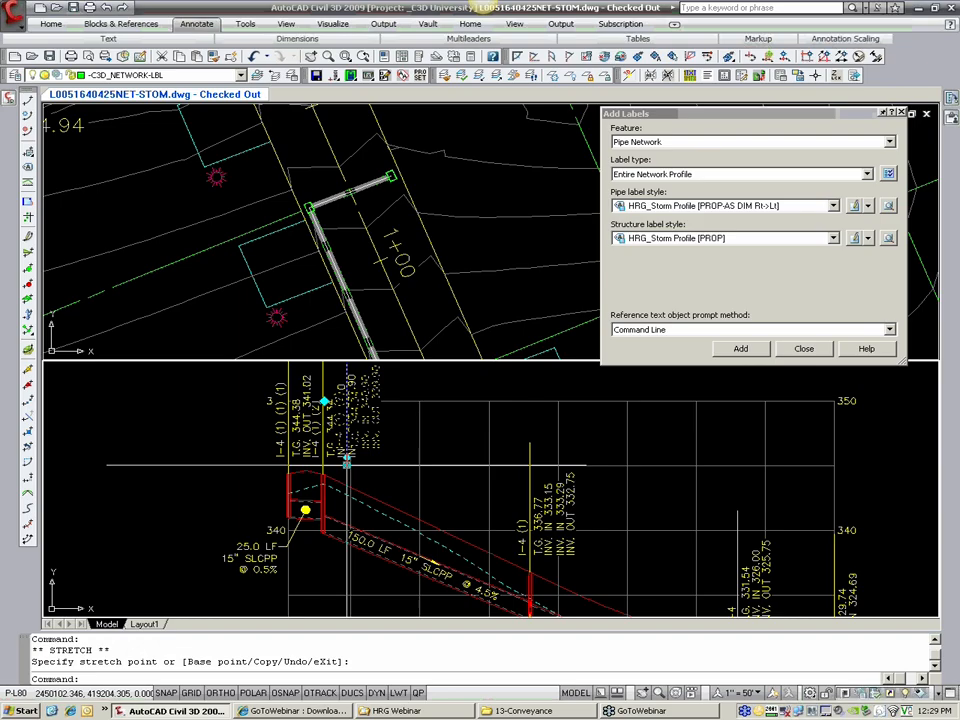
pyautogui.write('nea')
pyautogui.press('Return')
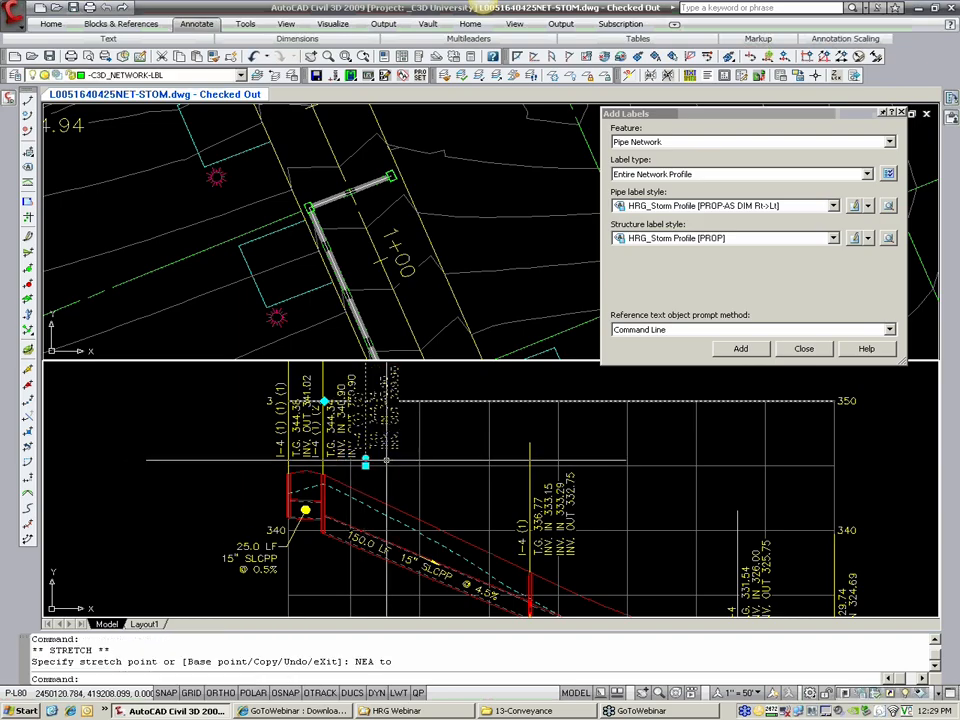
pyautogui.press('Escape')
pyautogui.press('Escape')
# Step: Erase the duplicate I-4 (1) (2) structure label that was moved to the right
pyautogui.click(369, 444)
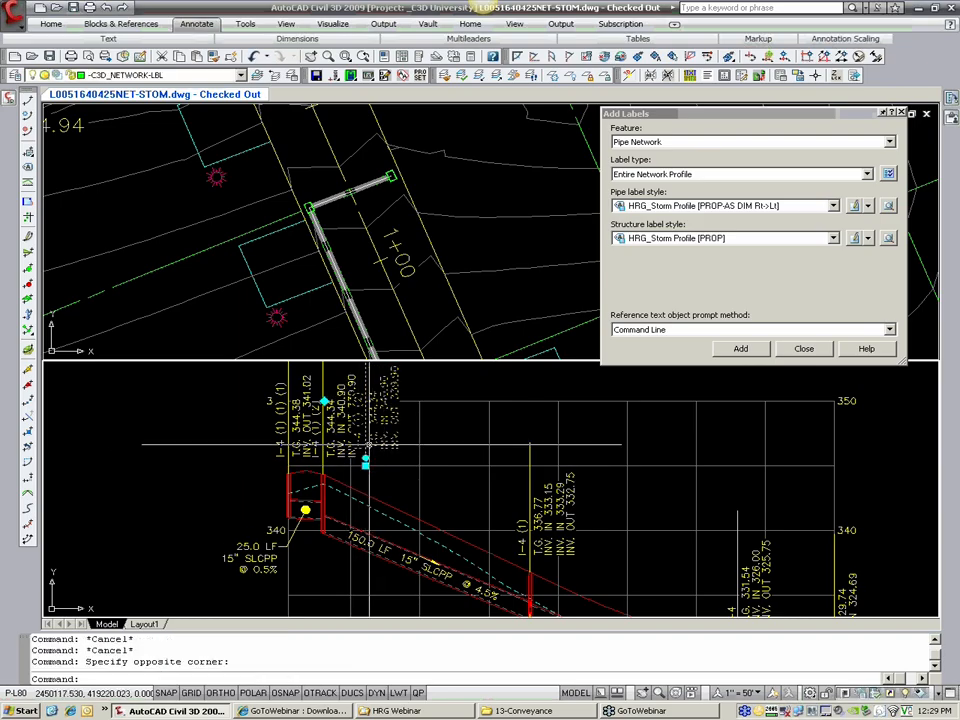
pyautogui.write('E')
pyautogui.press('Return')
# Step: Move the remaining I-4 (1) (2) structure label right with the Nearest snap, onto the grid line midway between 340 and 350
pyautogui.click(343, 452)
pyautogui.click(323, 473)
pyautogui.write('N')
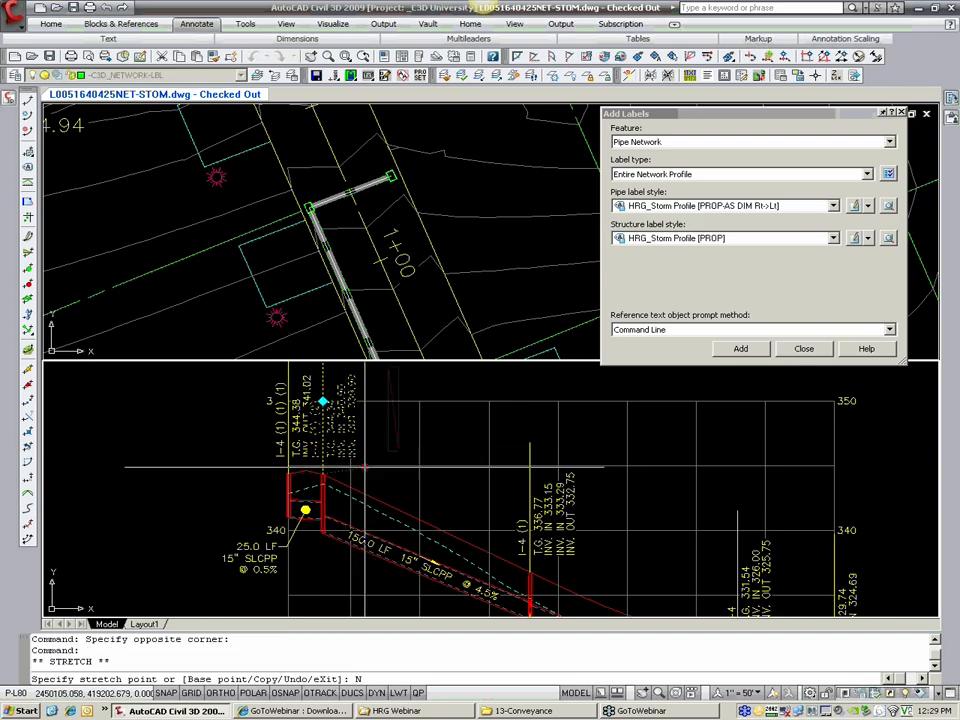
pyautogui.write('EA')
pyautogui.press('Return')
pyautogui.press('Escape')
pyautogui.press('Escape')
pyautogui.scroll(2, 288, 432)
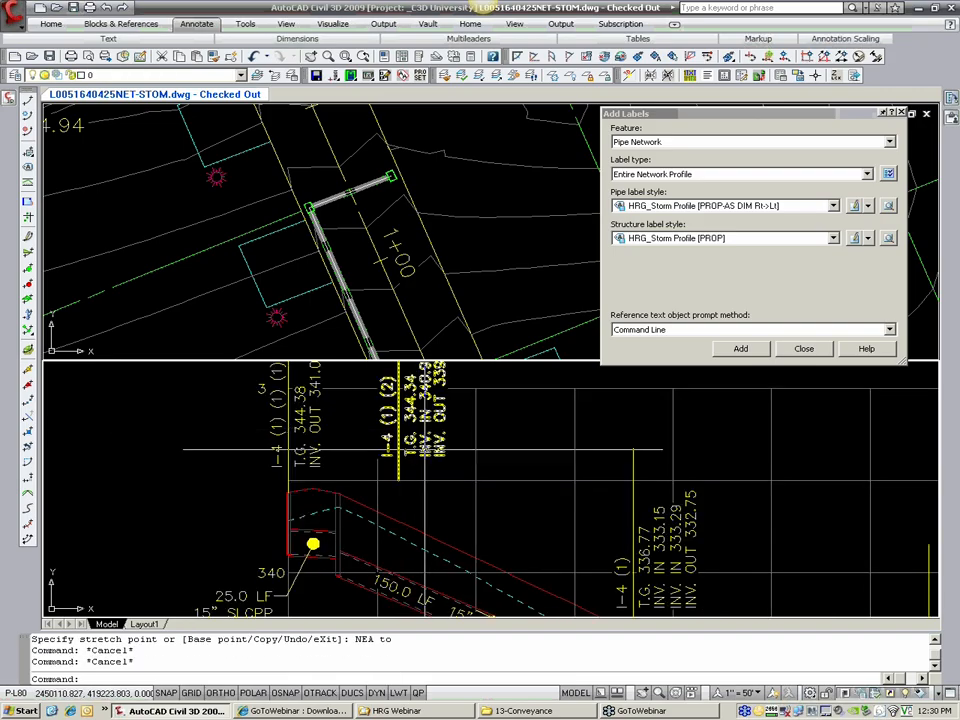
pyautogui.scroll(-2, 422, 449)
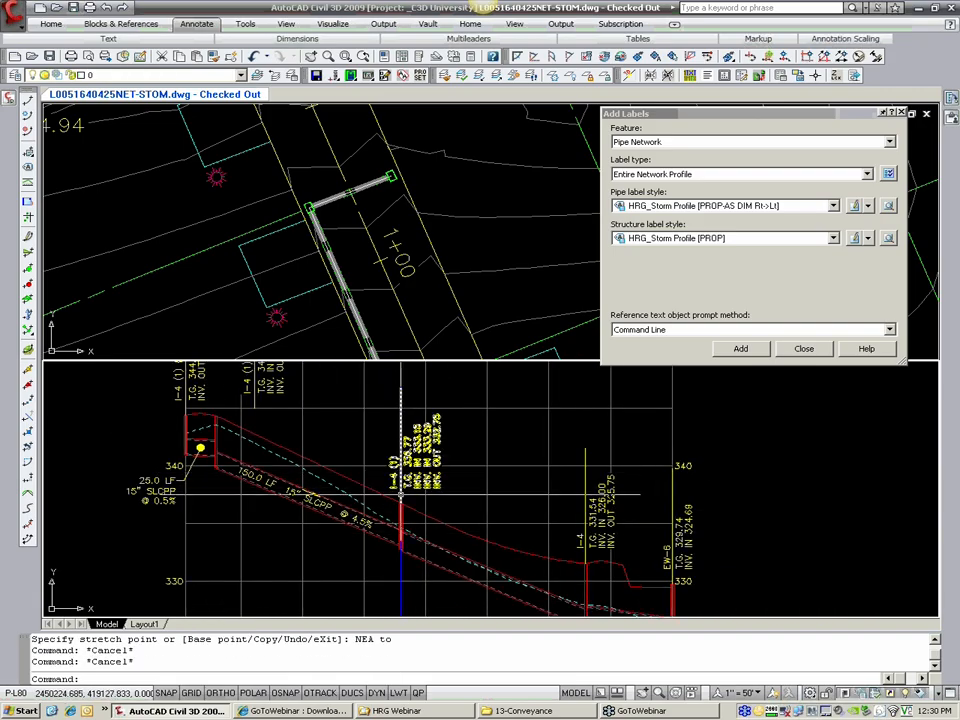
pyautogui.moveTo(403, 487); pyautogui.dragTo(454, 522, button='middle')
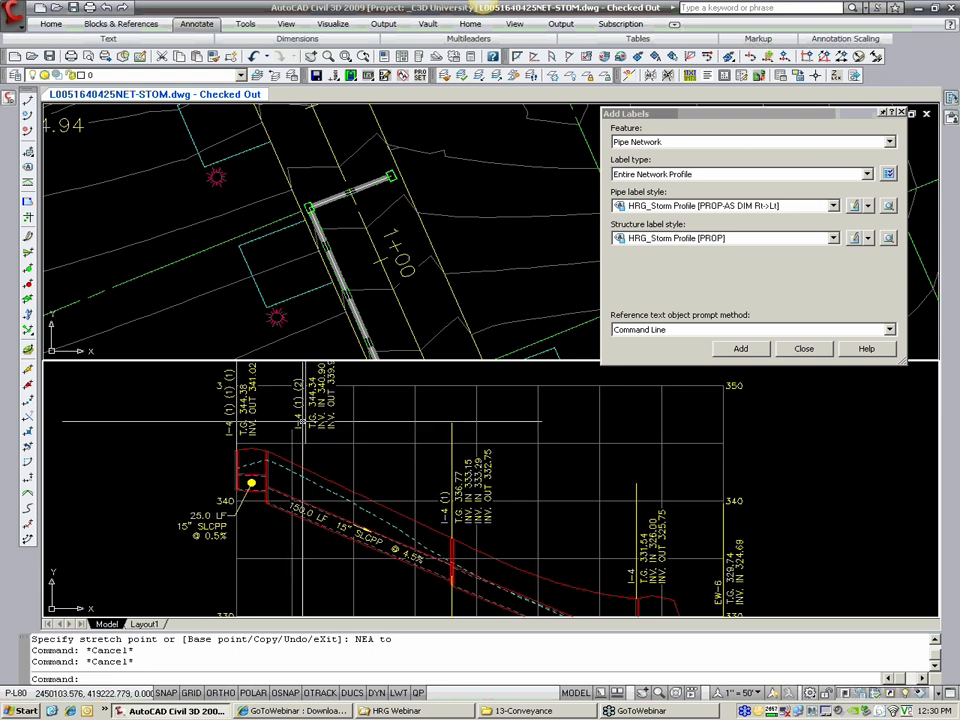
pyautogui.scroll(2, 250, 420)
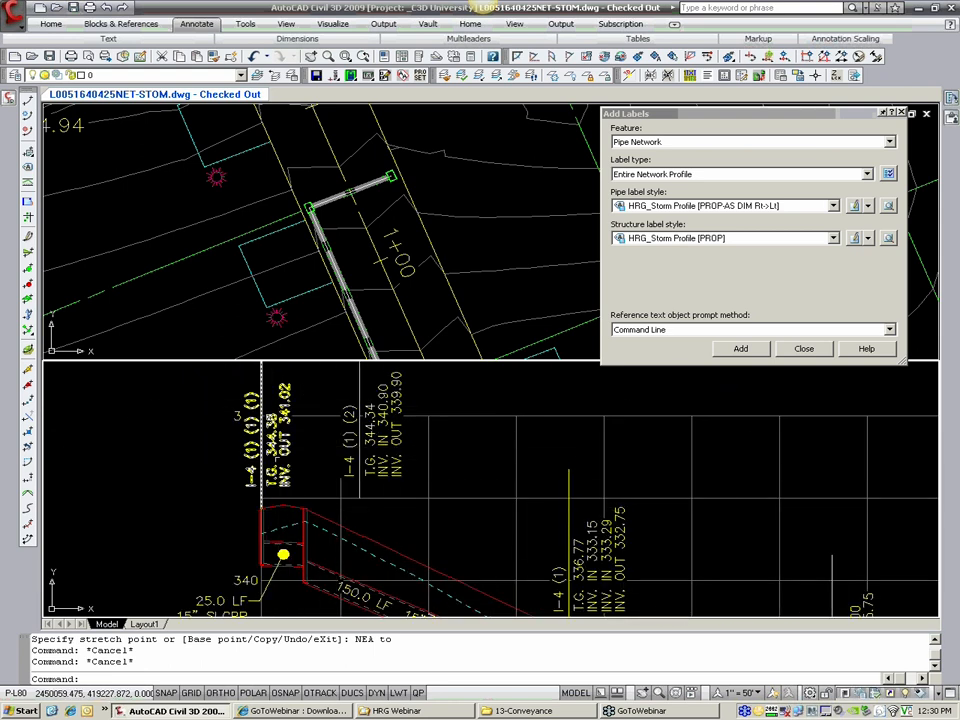
# Step: Make the plan viewport current and change the pipe network label type to Single Part Plan
pyautogui.click(388, 305)
pyautogui.scroll(-2, 391, 298)
pyautogui.moveTo(448, 256); pyautogui.dragTo(385, 235, button='middle')
pyautogui.click(661, 158)
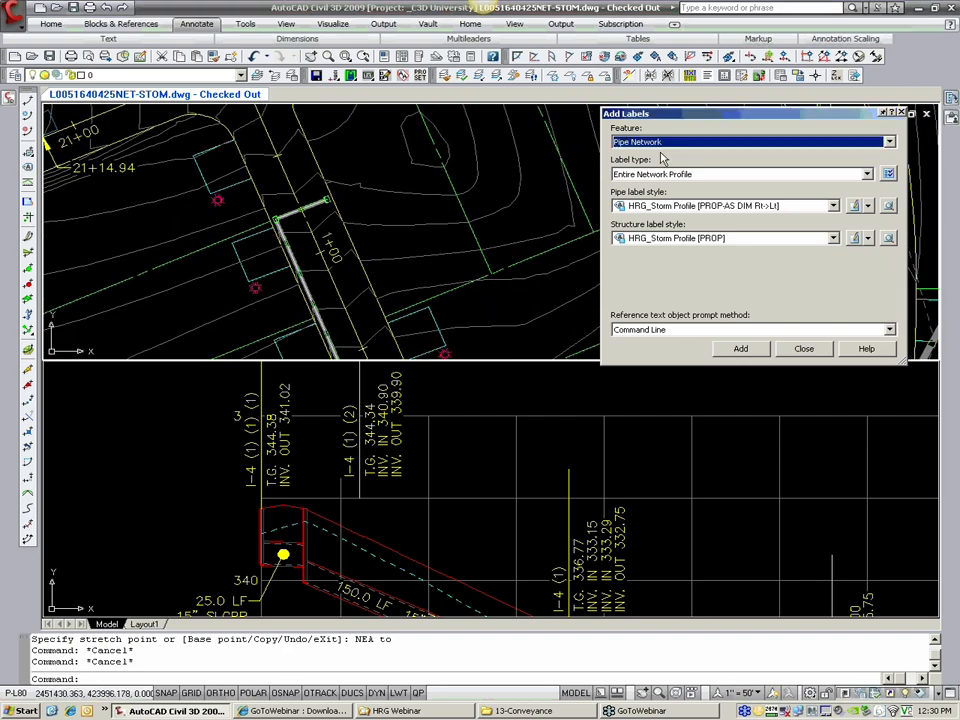
pyautogui.click(658, 176)
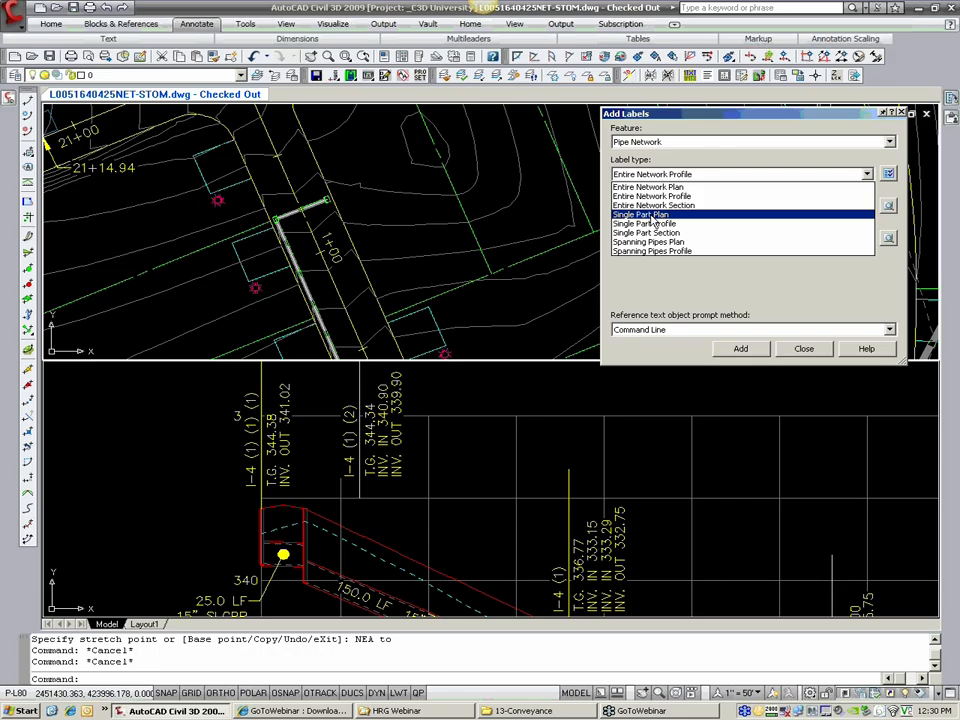
pyautogui.click(651, 217)
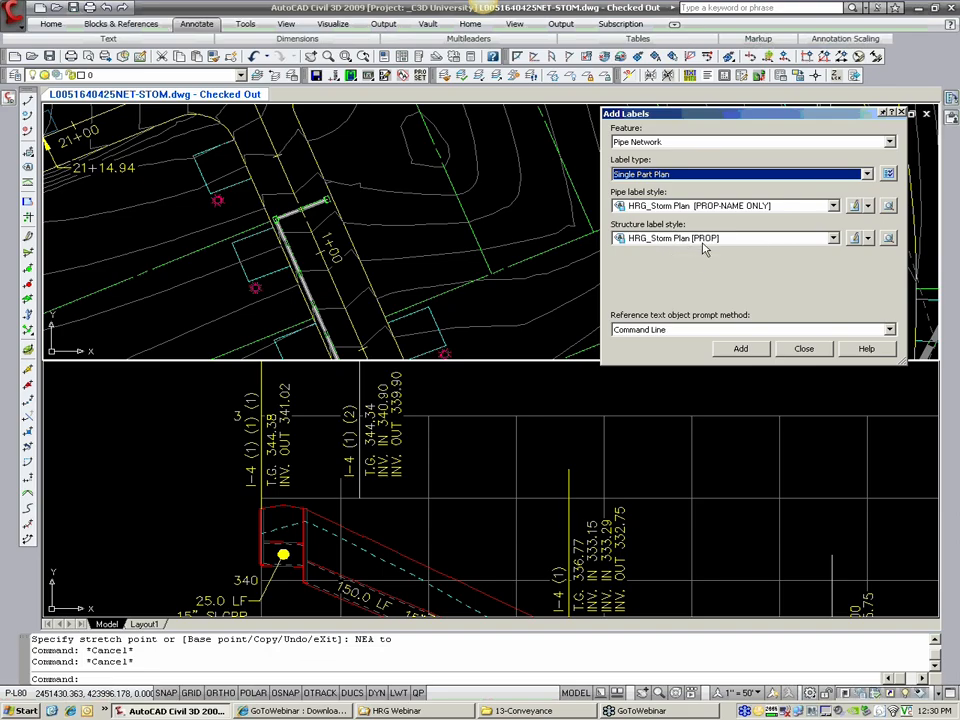
# Step: Label the two storm structures near station 1+00 in plan with the HRG_Storm Plan [PROP] style
pyautogui.click(742, 351)
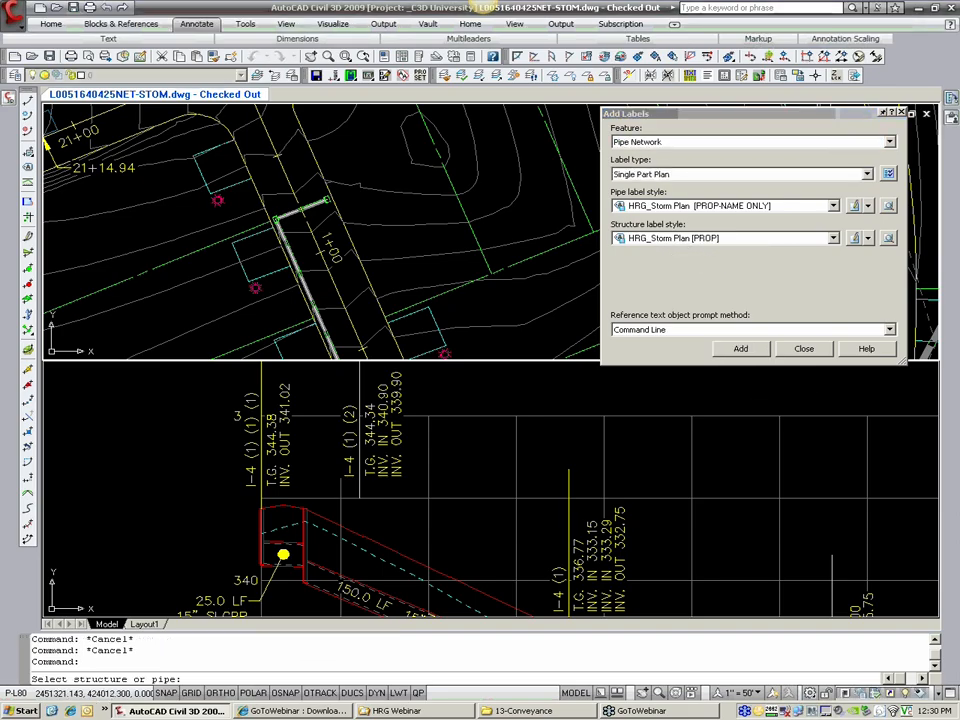
pyautogui.scroll(3, 326, 202)
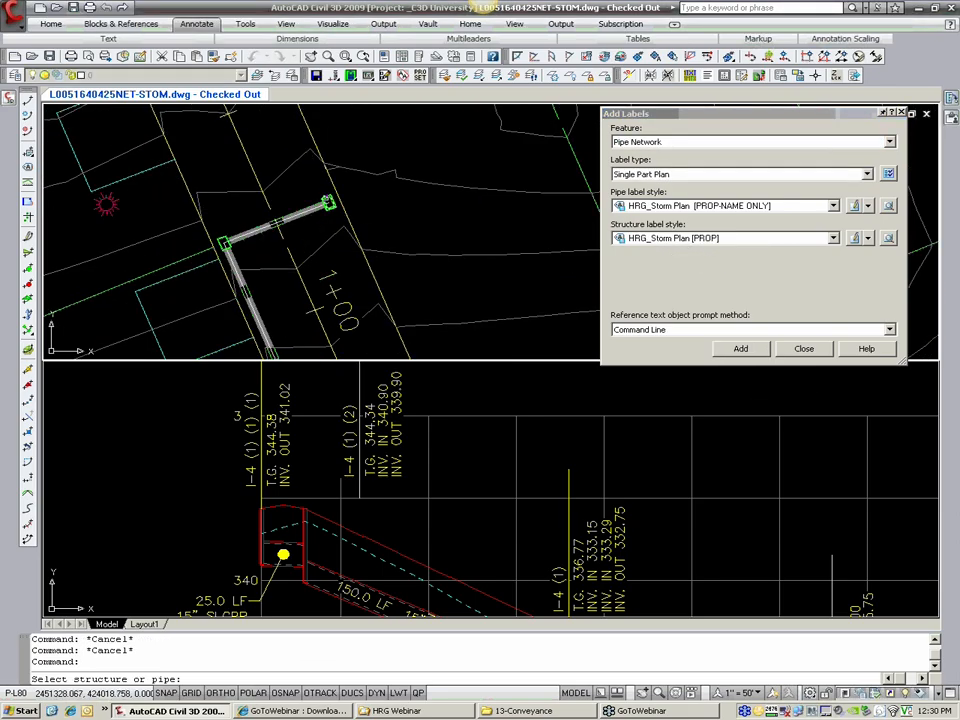
pyautogui.click(328, 201)
pyautogui.click(222, 240)
# Step: Label the two structures at the ends of the next crossing pipe farther down the road in plan
pyautogui.scroll(-4, 226, 240)
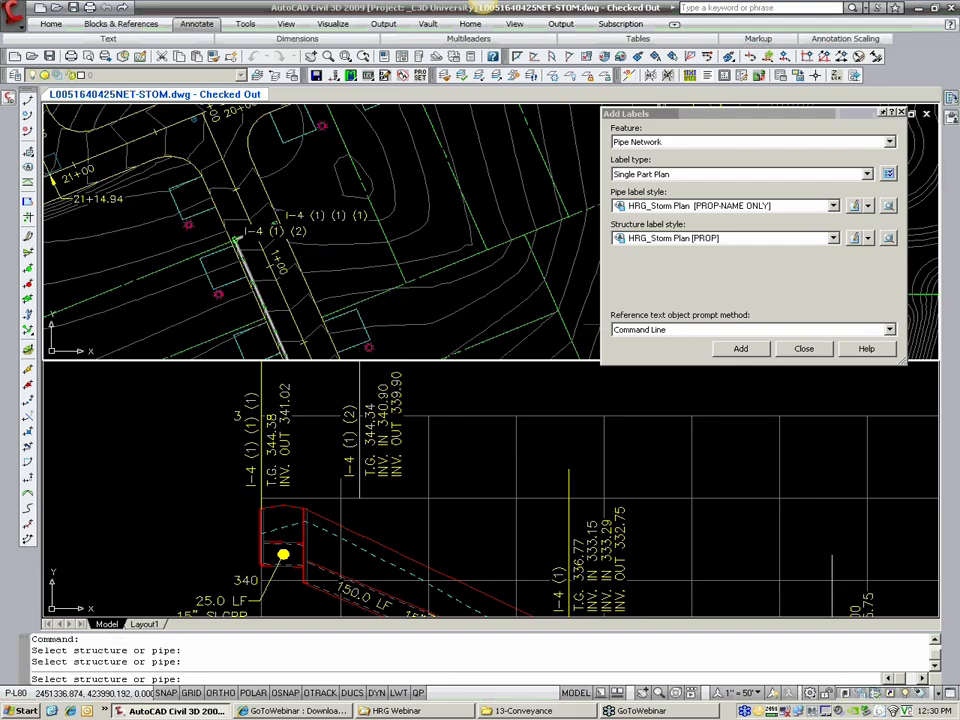
pyautogui.moveTo(316, 348); pyautogui.dragTo(258, 160, button='middle')
pyautogui.scroll(4, 262, 244)
pyautogui.scroll(2, 249, 253)
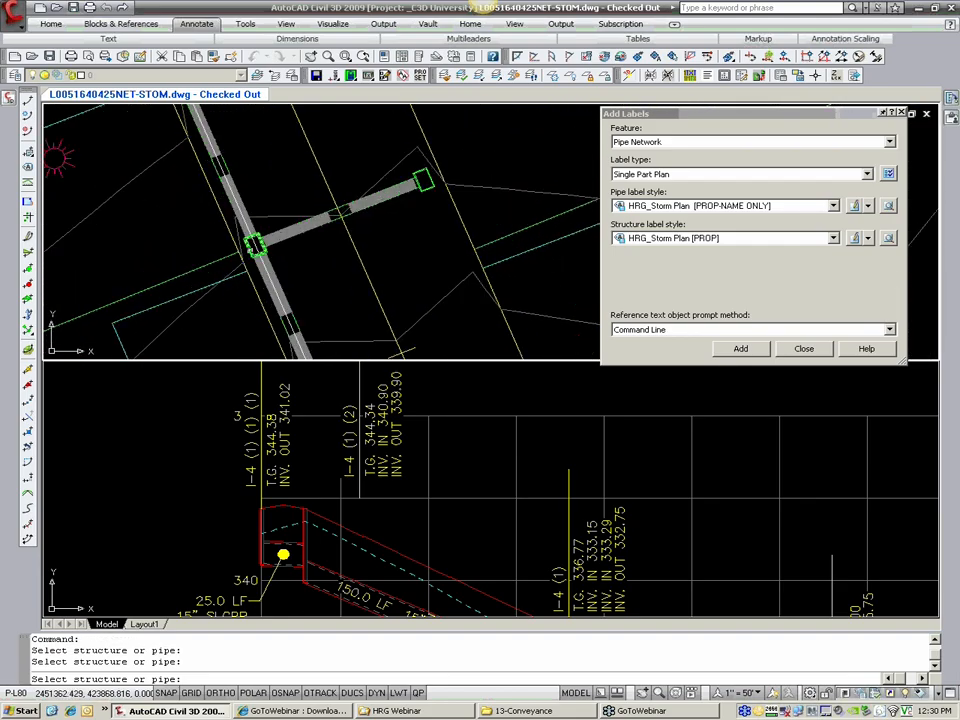
pyautogui.click(255, 246)
pyautogui.click(417, 175)
# Step: Move the I-4 structure label near station 4+00 to the west side of its structure, clear of the crossing pipe
pyautogui.scroll(-5, 417, 175)
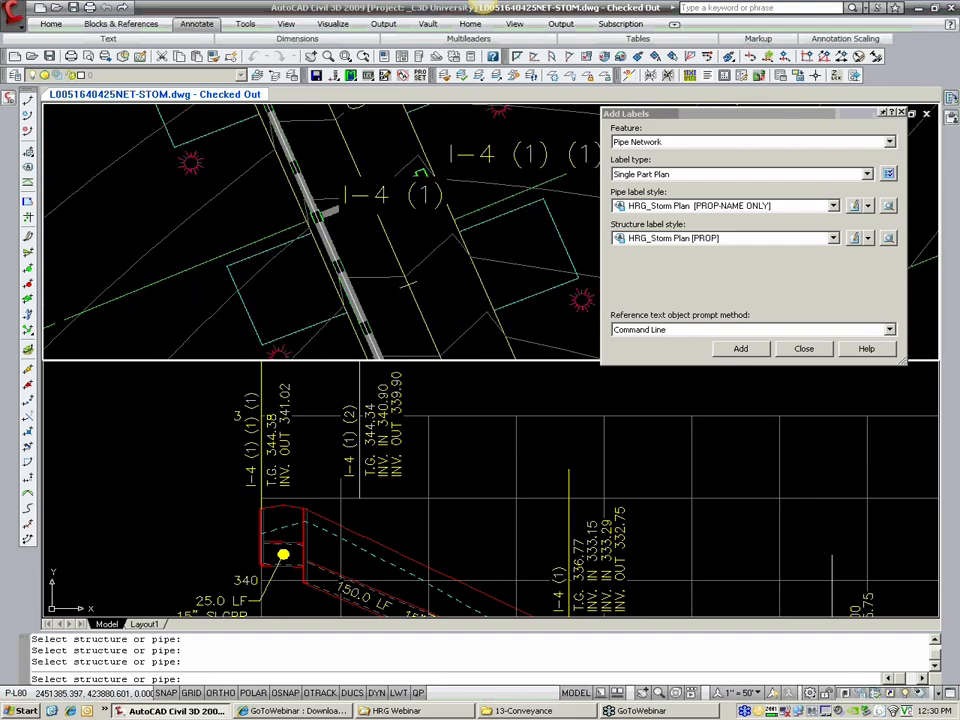
pyautogui.moveTo(450, 264); pyautogui.dragTo(353, 165, button='middle')
pyautogui.moveTo(383, 272); pyautogui.dragTo(368, 236, button='middle')
pyautogui.scroll(4, 385, 301)
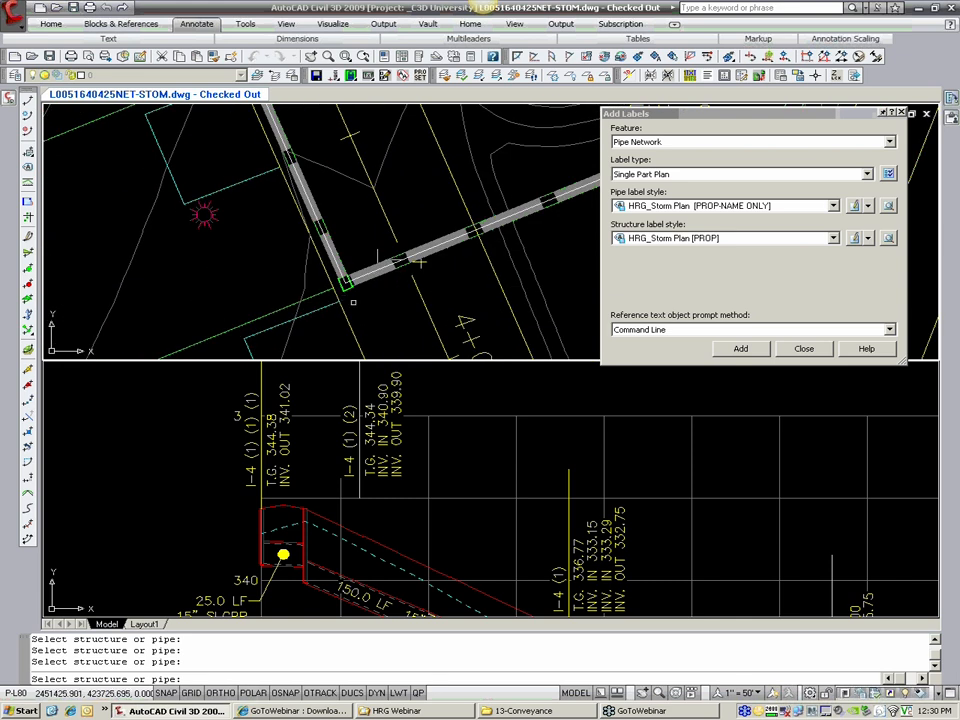
pyautogui.press('Escape')
pyautogui.click(424, 269)
pyautogui.click(418, 262)
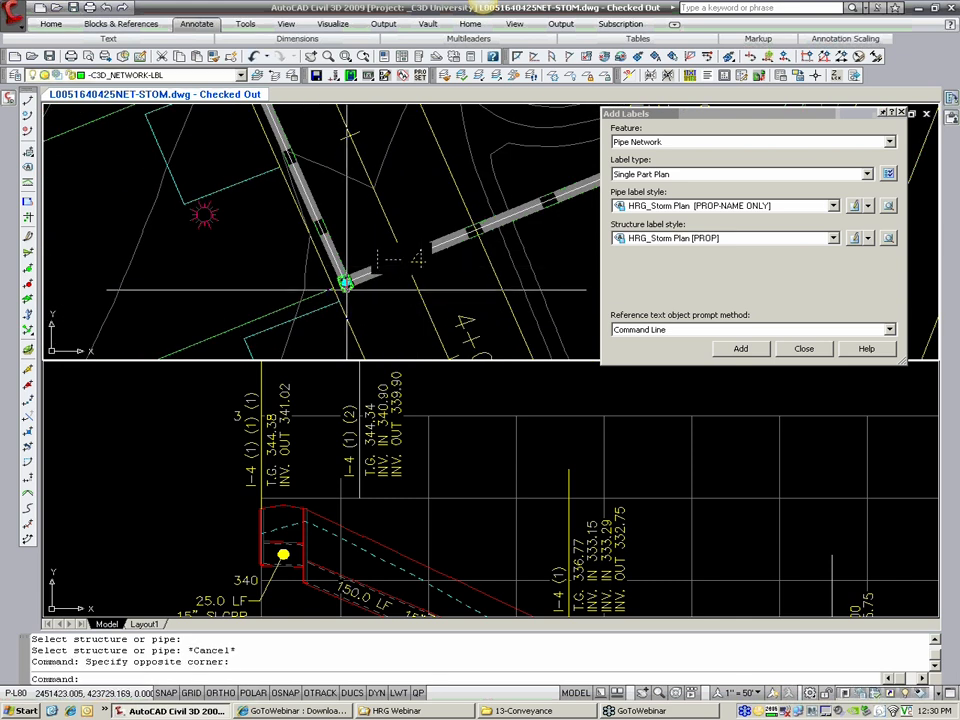
pyautogui.click(346, 284)
pyautogui.click(238, 297)
pyautogui.press('Escape')
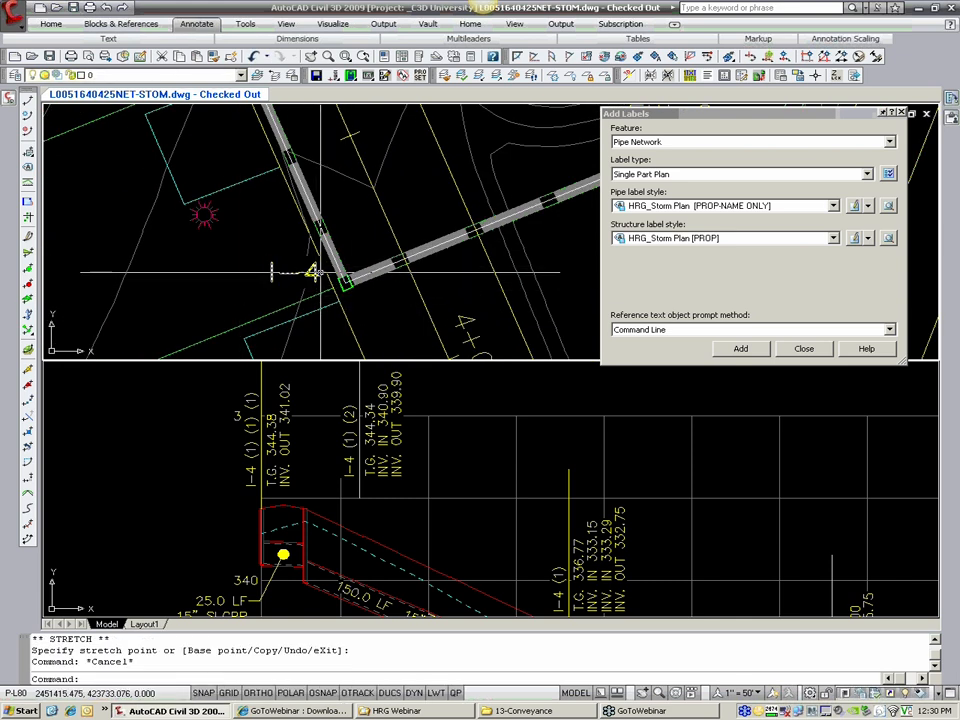
# Step: Move the I-4 (1) structure label to the west side of the road, off the crossing pipe beyond station 2+00
pyautogui.scroll(-5, 276, 272)
pyautogui.moveTo(272, 256); pyautogui.dragTo(305, 313, button='middle')
pyautogui.scroll(4, 281, 291)
pyautogui.click(285, 285)
pyautogui.click(284, 294)
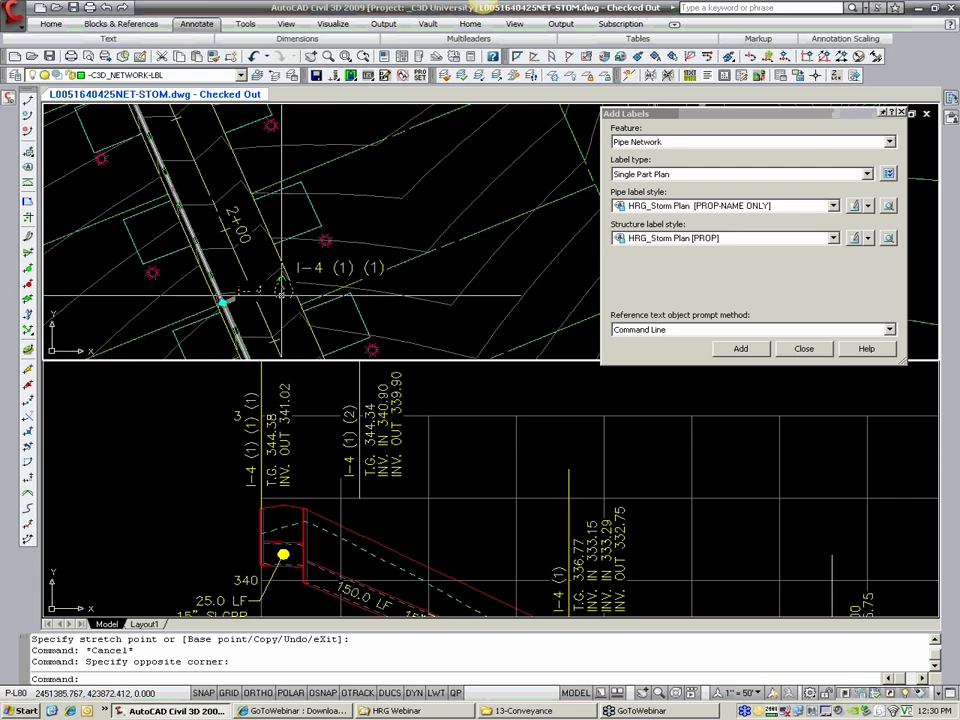
pyautogui.click(204, 299)
pyautogui.click(152, 300)
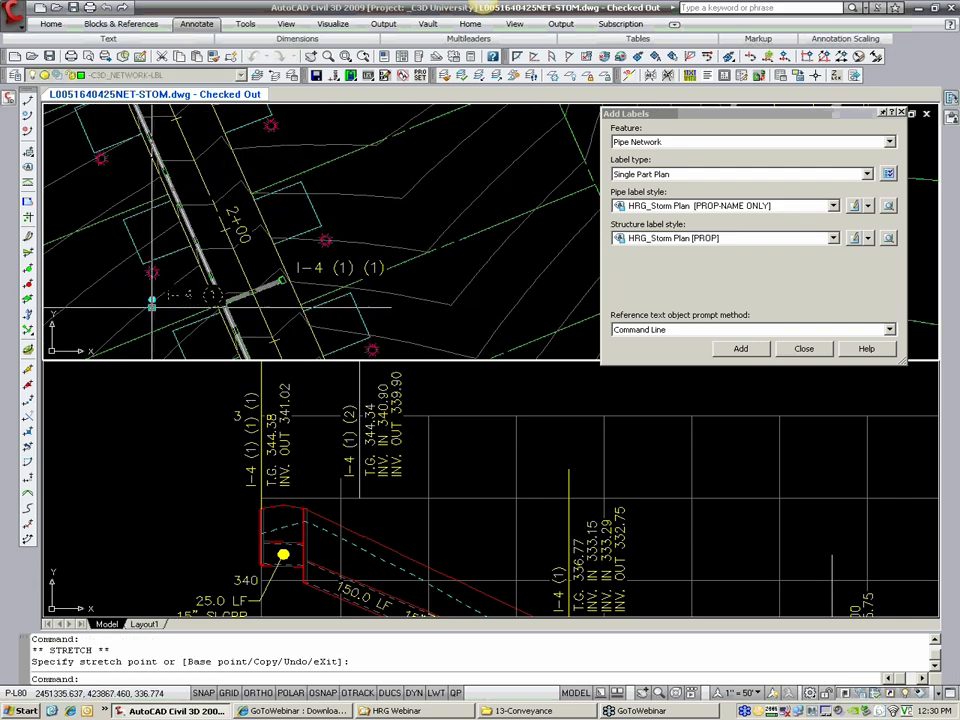
pyautogui.scroll(-5, 264, 290)
pyautogui.press('Escape')
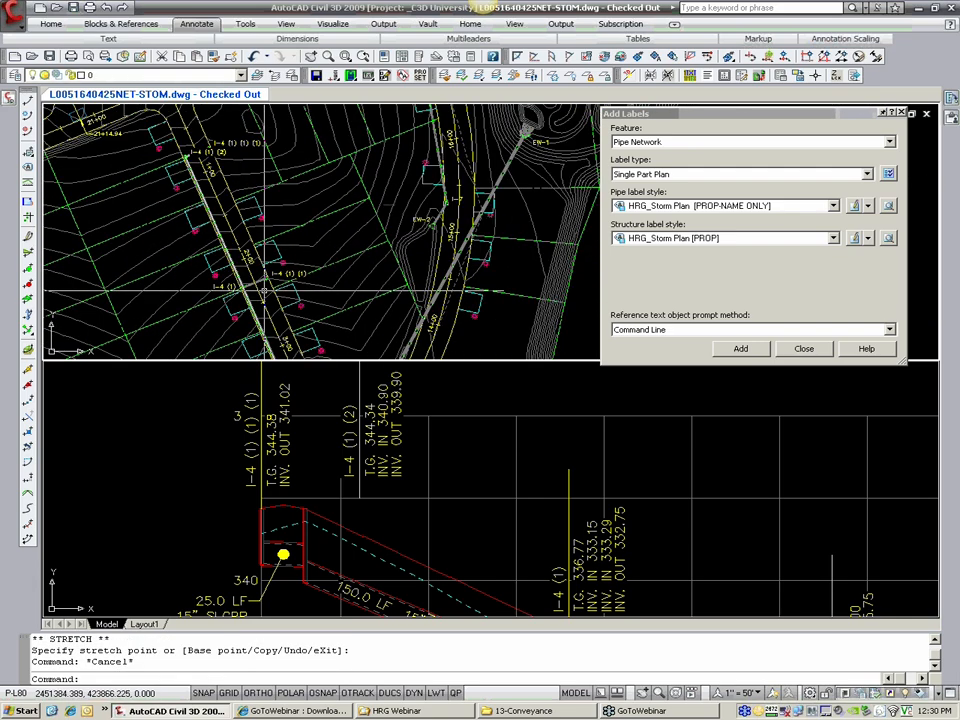
# Step: Move the I-4 (1) (2) structure label near station 1+00 to the west side of its structure
pyautogui.click(201, 152)
pyautogui.click(197, 158)
pyautogui.click(185, 157)
pyautogui.press('Escape')
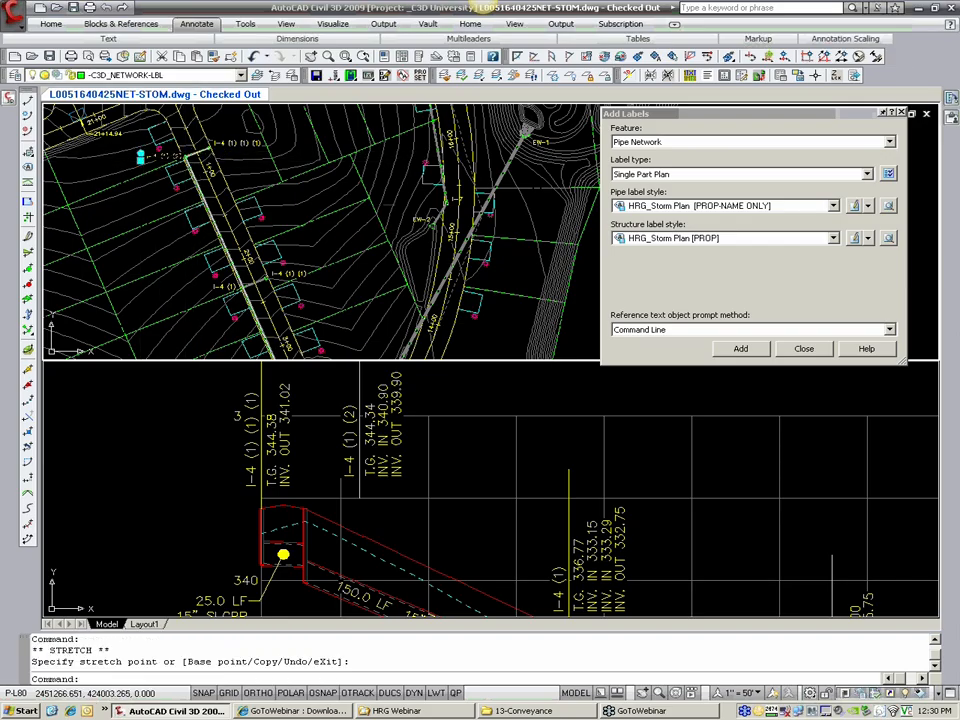
pyautogui.scroll(4, 309, 195)
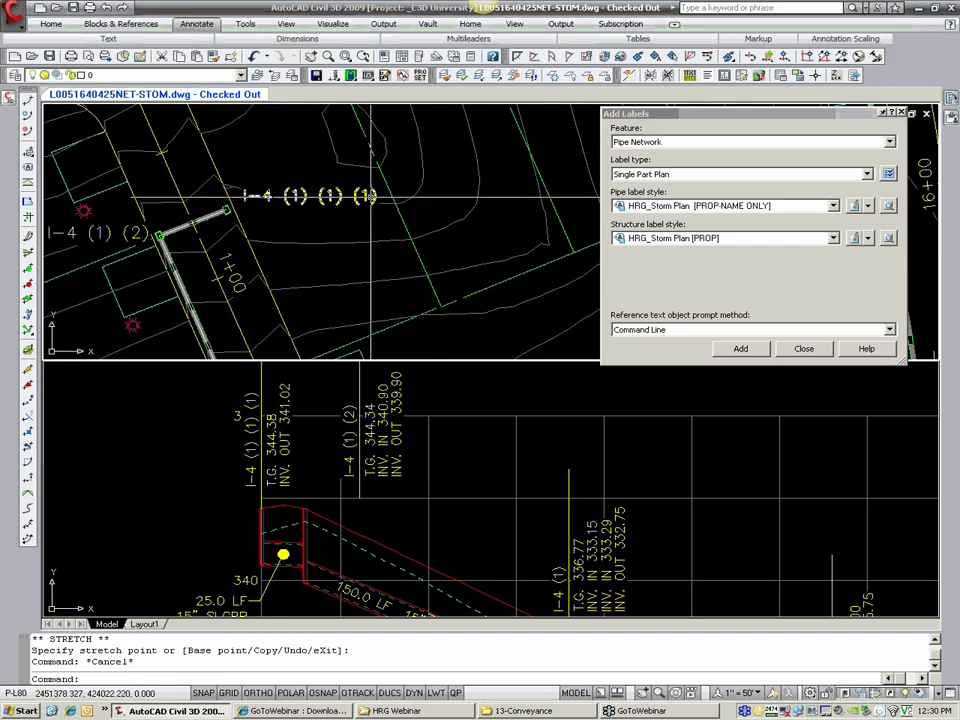
# Step: Examine the storm run and its structure labels in plan from station 1+00 to EW-6
pyautogui.scroll(-6, 323, 228)
pyautogui.moveTo(323, 228); pyautogui.dragTo(253, 165, button='middle')
pyautogui.moveTo(320, 333); pyautogui.dragTo(300, 216, button='middle')
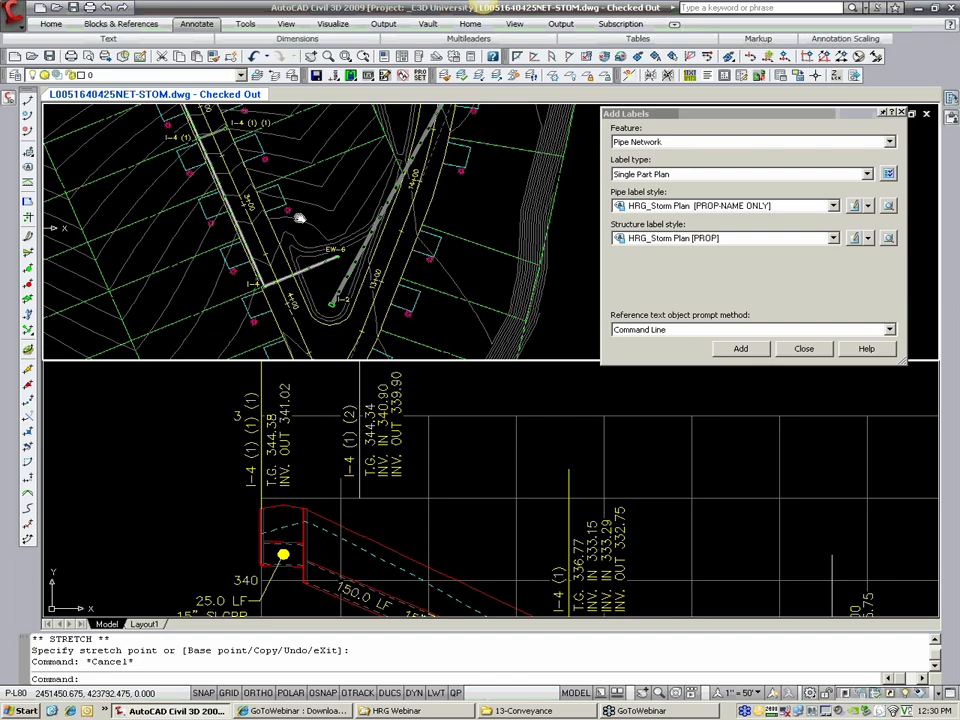
pyautogui.scroll(4, 285, 140)
pyautogui.scroll(-2, 325, 260)
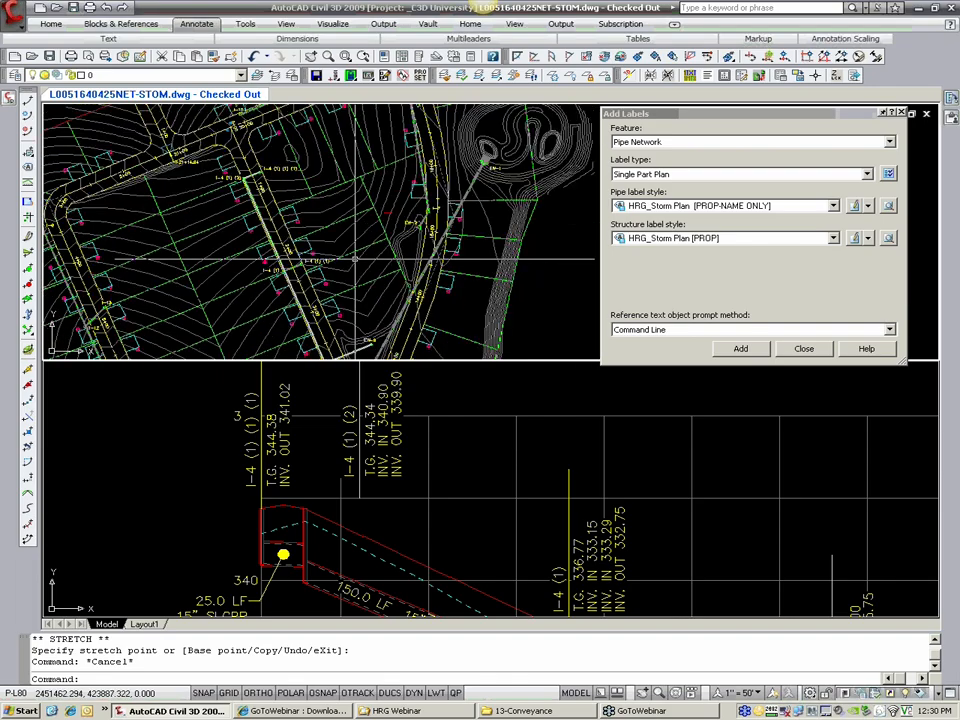
pyautogui.scroll(5, 326, 302)
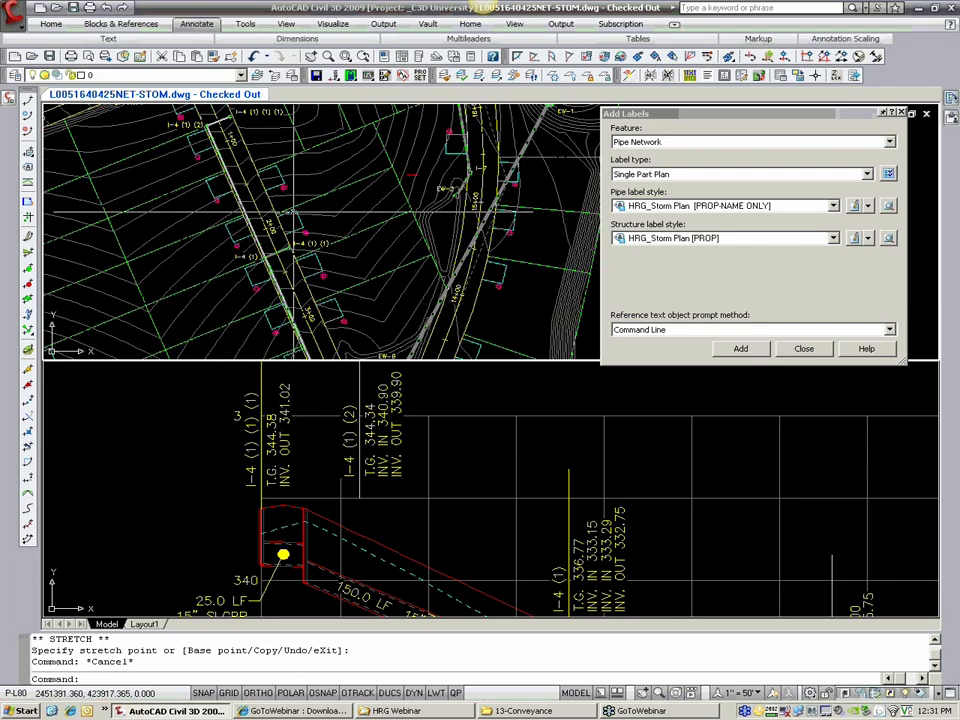
pyautogui.scroll(-6, 312, 262)
pyautogui.moveTo(315, 289); pyautogui.dragTo(307, 257, button='middle')
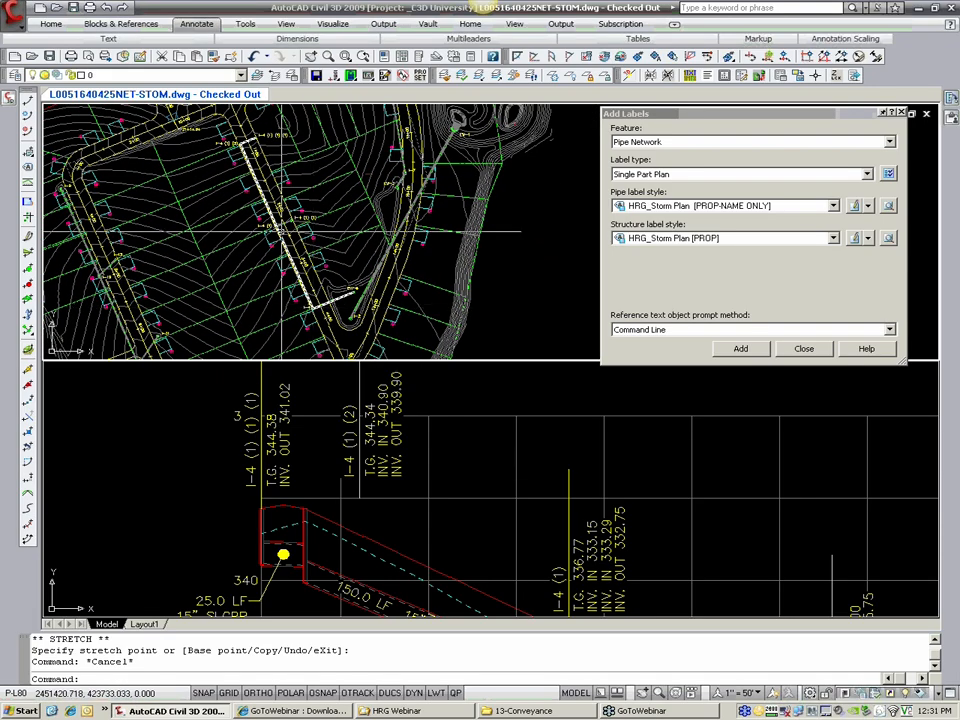
pyautogui.scroll(3, 296, 188)
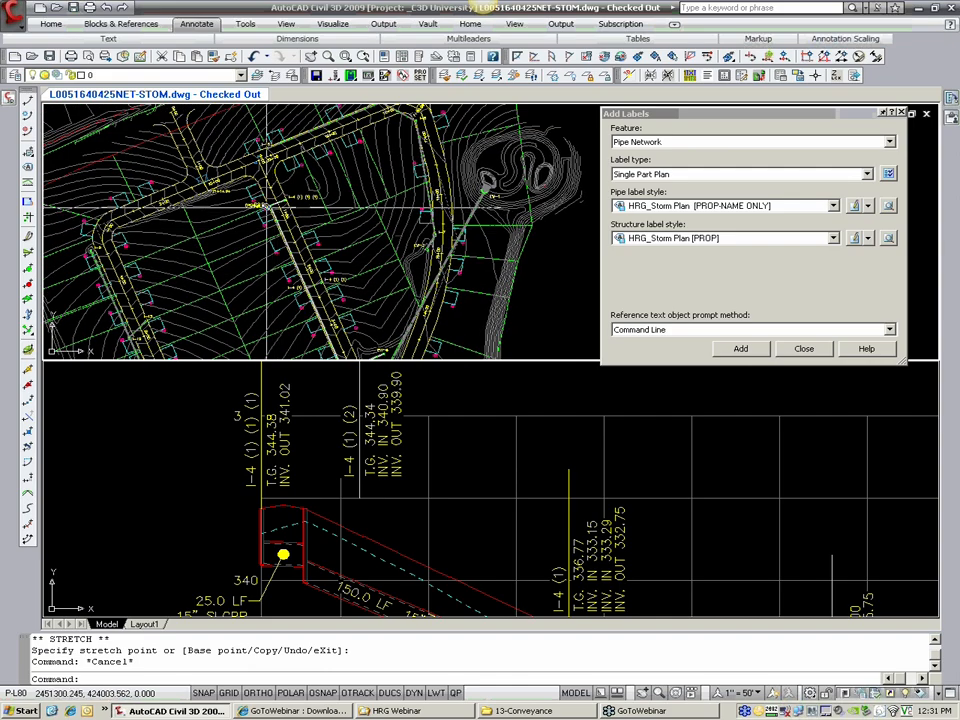
# Step: Rename structure I-4 (1) (1) (1) near station 1+00 to I-20a in its structure properties
pyautogui.scroll(3, 217, 160)
pyautogui.scroll(3, 270, 212)
pyautogui.click(272, 214)
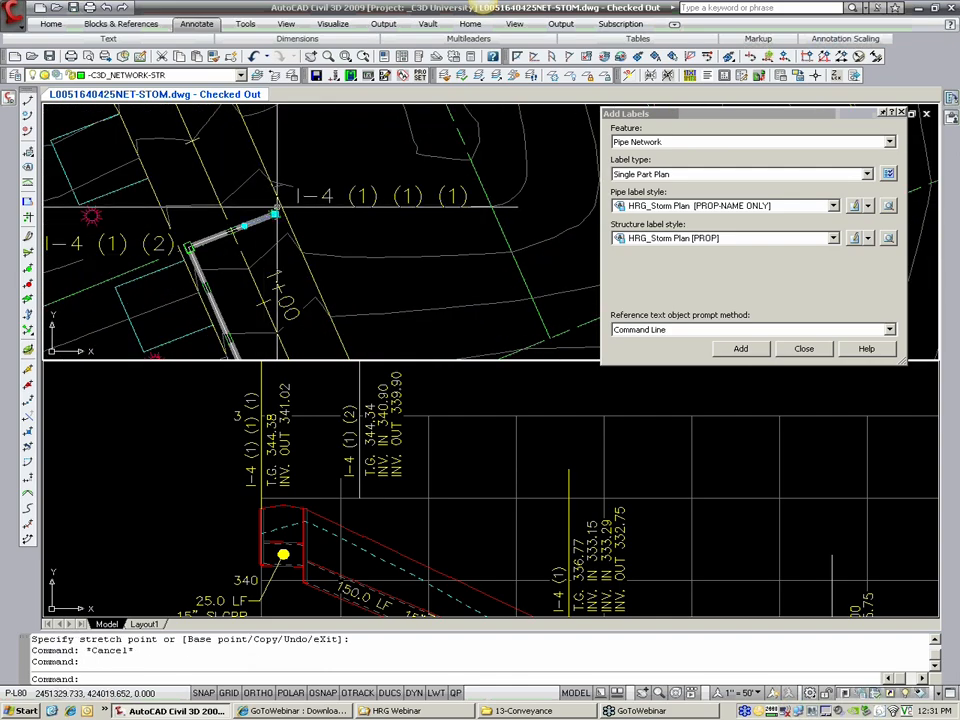
pyautogui.rightClick(278, 212)
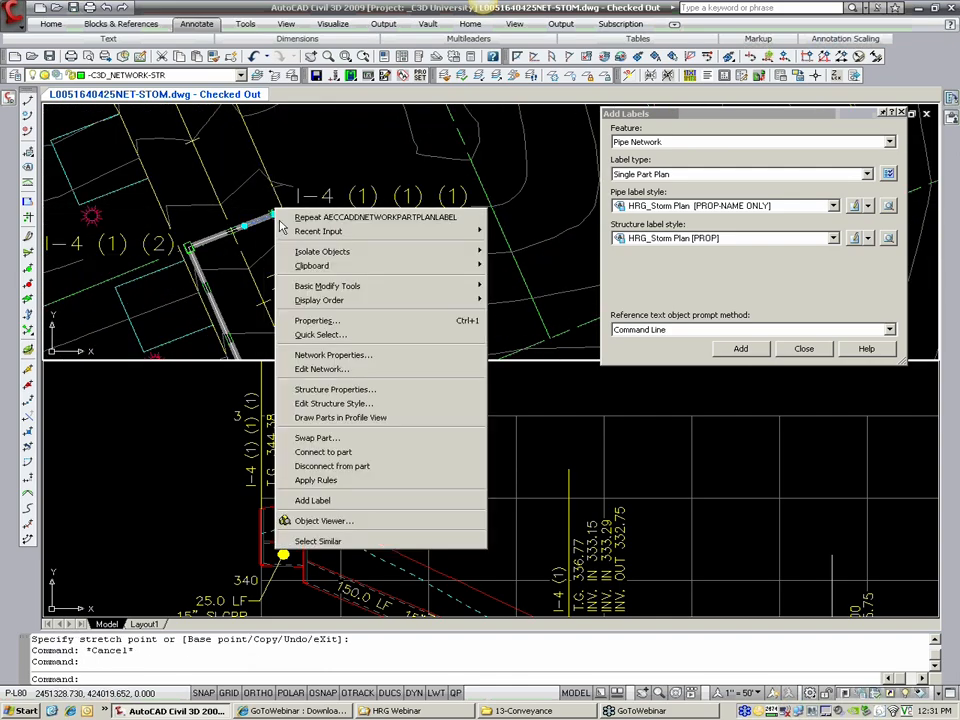
pyautogui.click(342, 392)
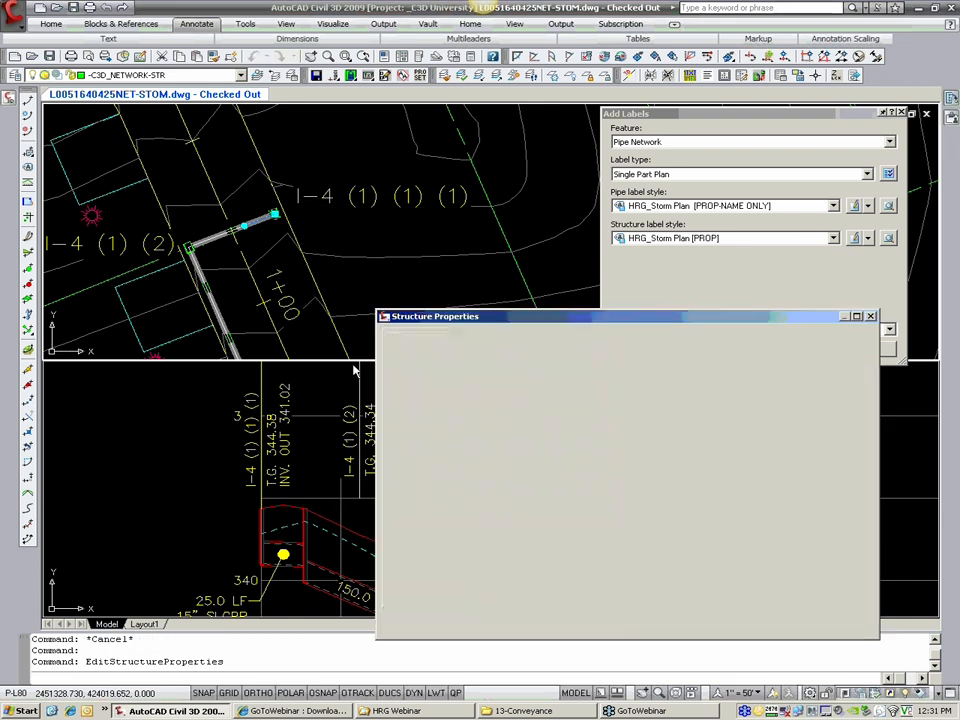
pyautogui.hotkey('shift', 'Home')
pyautogui.write('I')
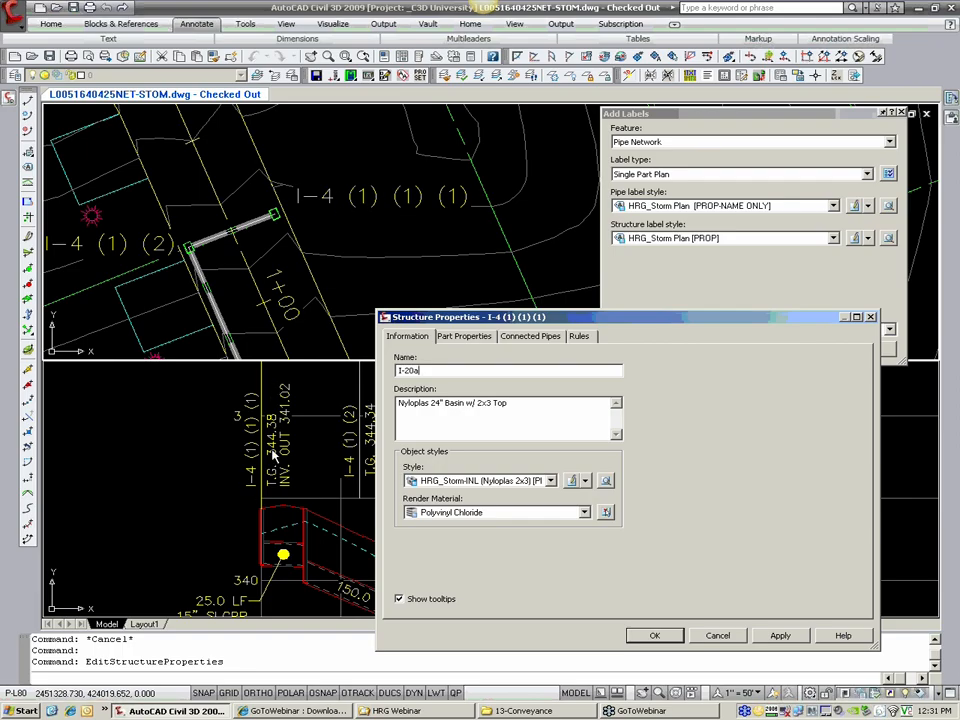
pyautogui.click(655, 636)
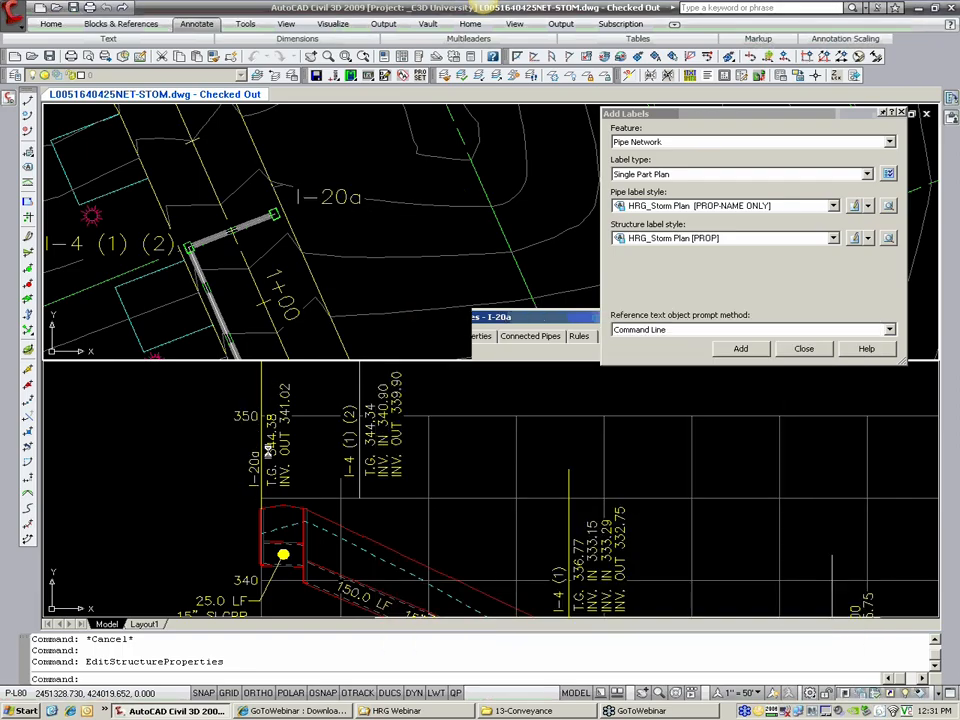
pyautogui.click(274, 454)
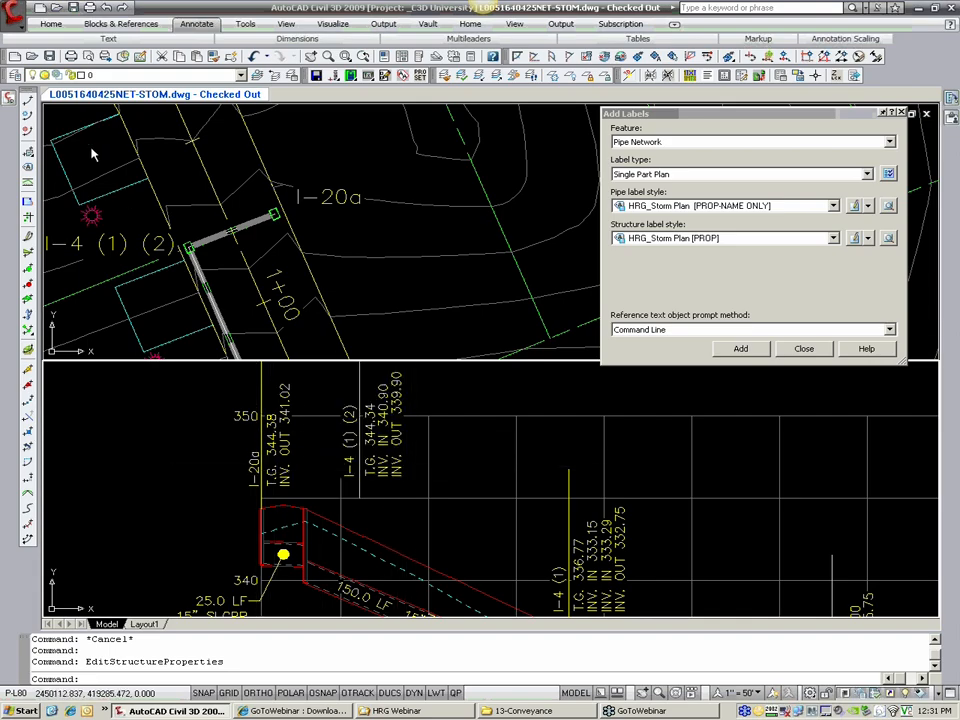
# Step: Start Rename Network Parts and select the I-4 structure near station 4+00 as the first part
pyautogui.click(15, 10)
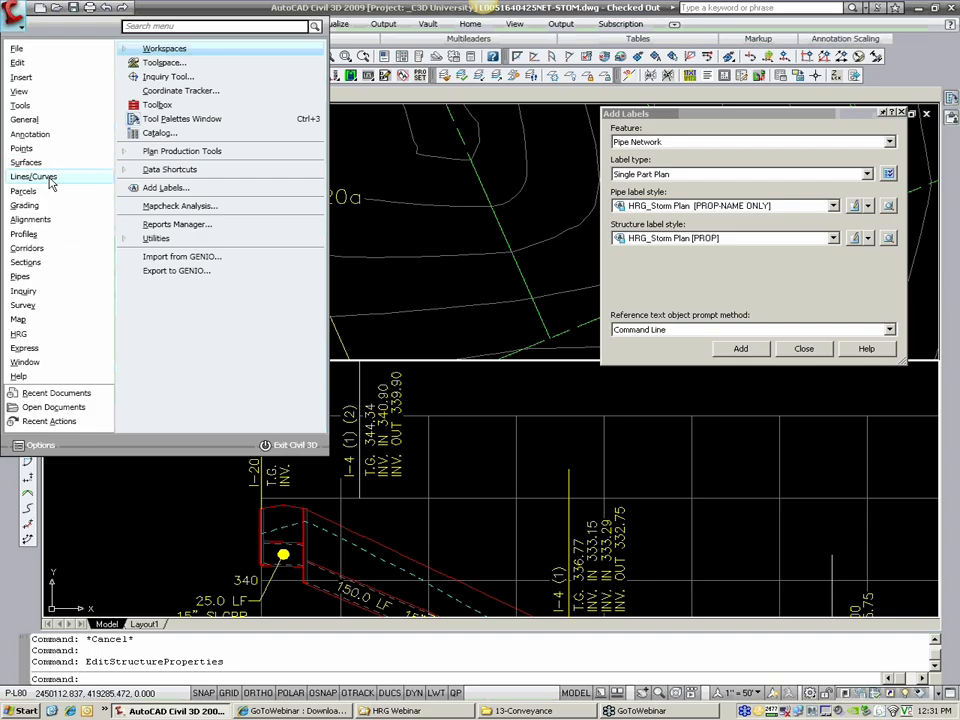
pyautogui.moveTo(23, 279)
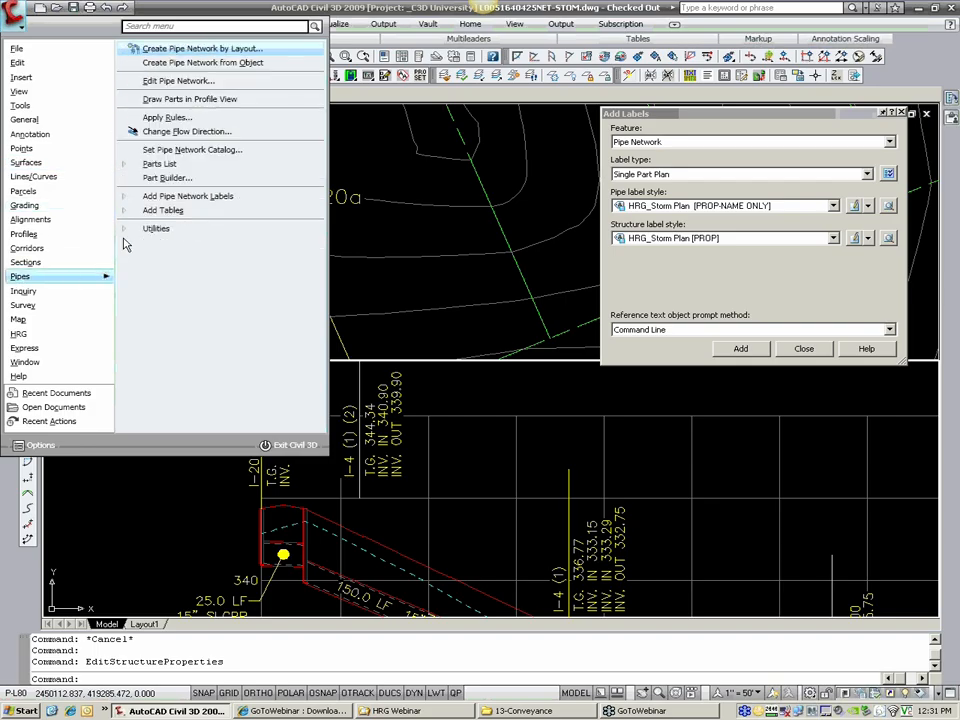
pyautogui.click(137, 231)
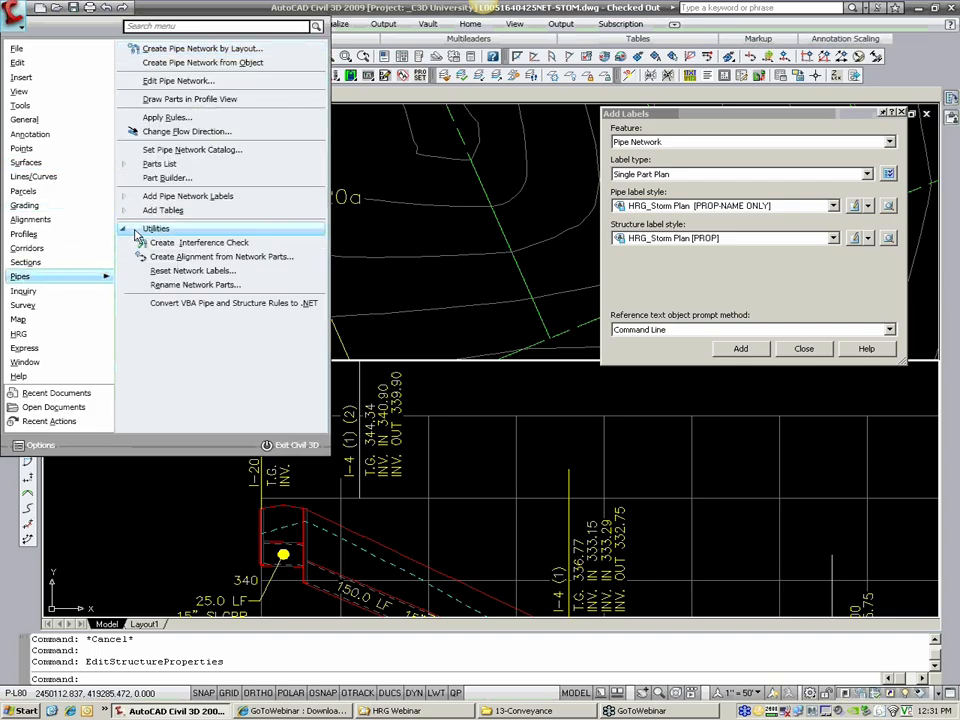
pyautogui.click(195, 285)
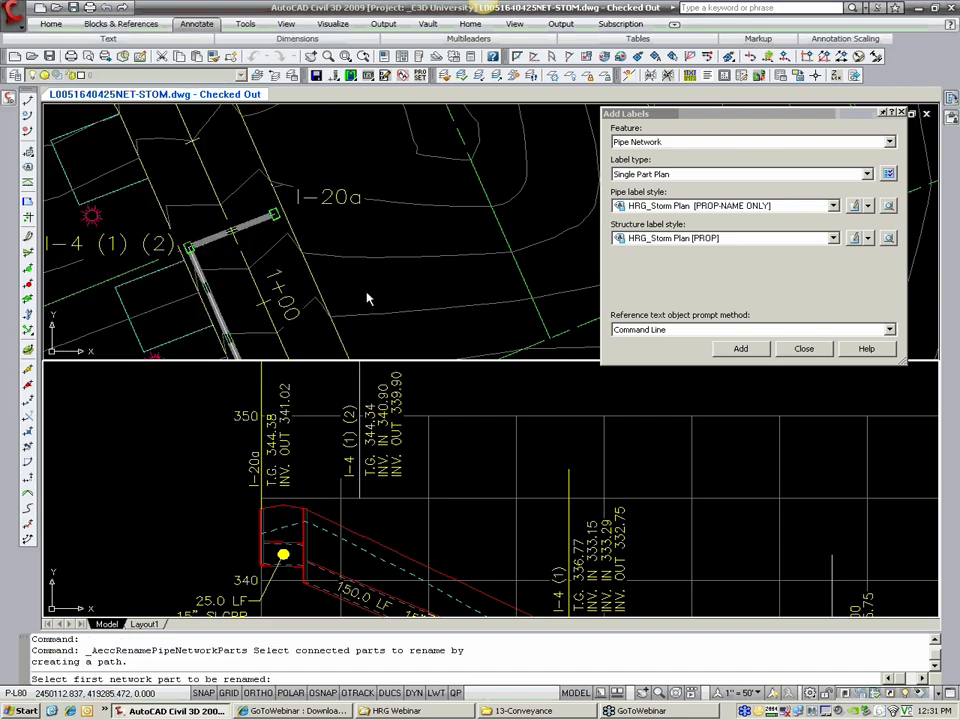
pyautogui.scroll(-5, 370, 299)
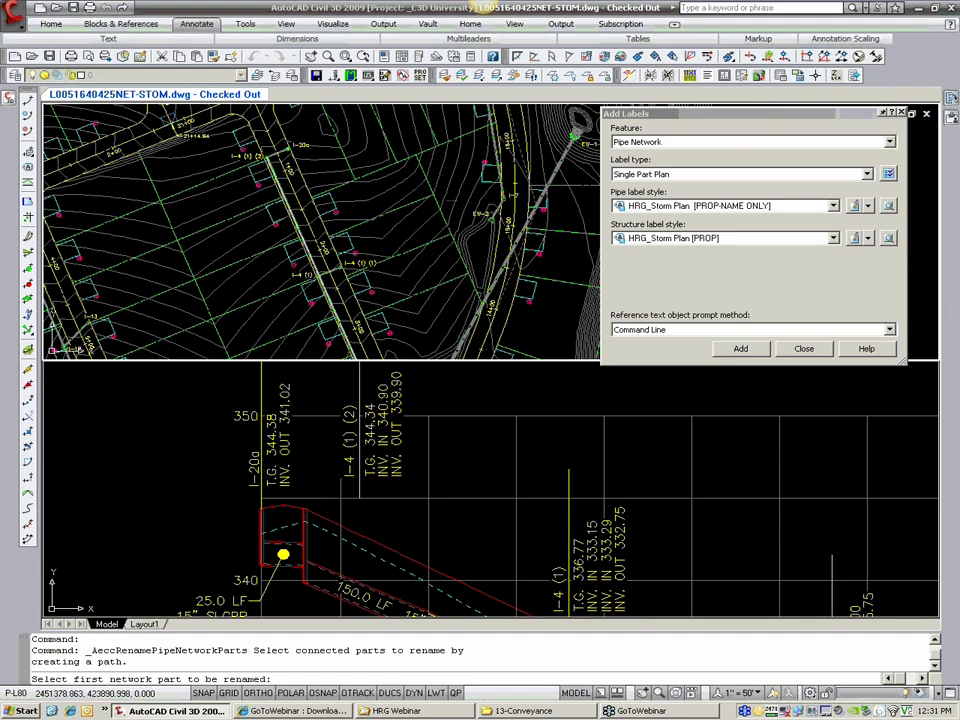
pyautogui.scroll(4, 330, 337)
pyautogui.scroll(2, 330, 337)
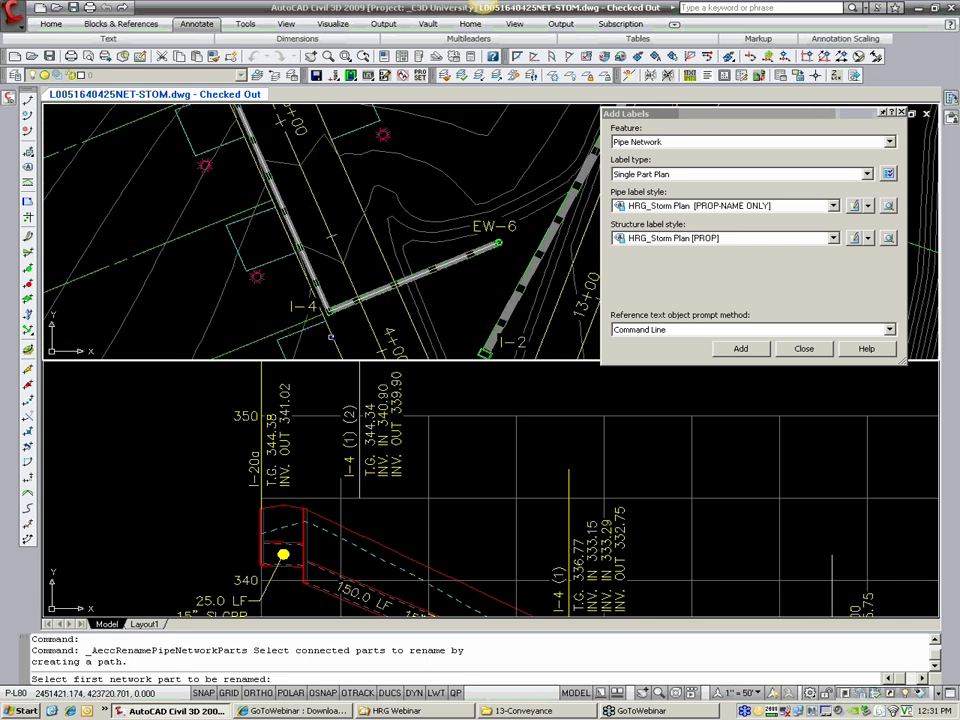
pyautogui.scroll(2, 331, 337)
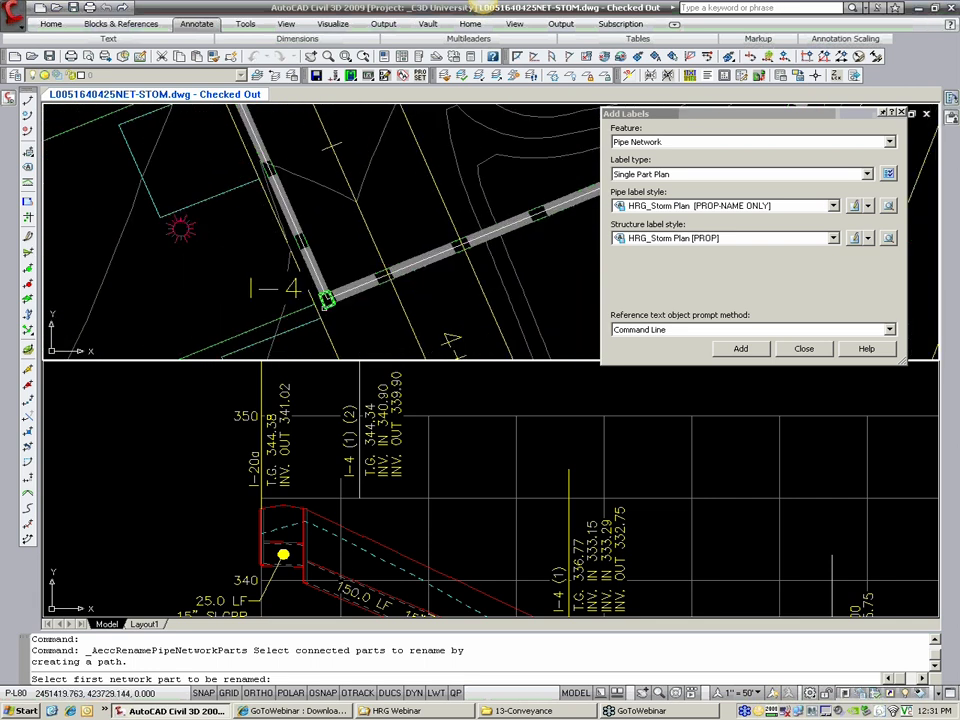
pyautogui.click(326, 300)
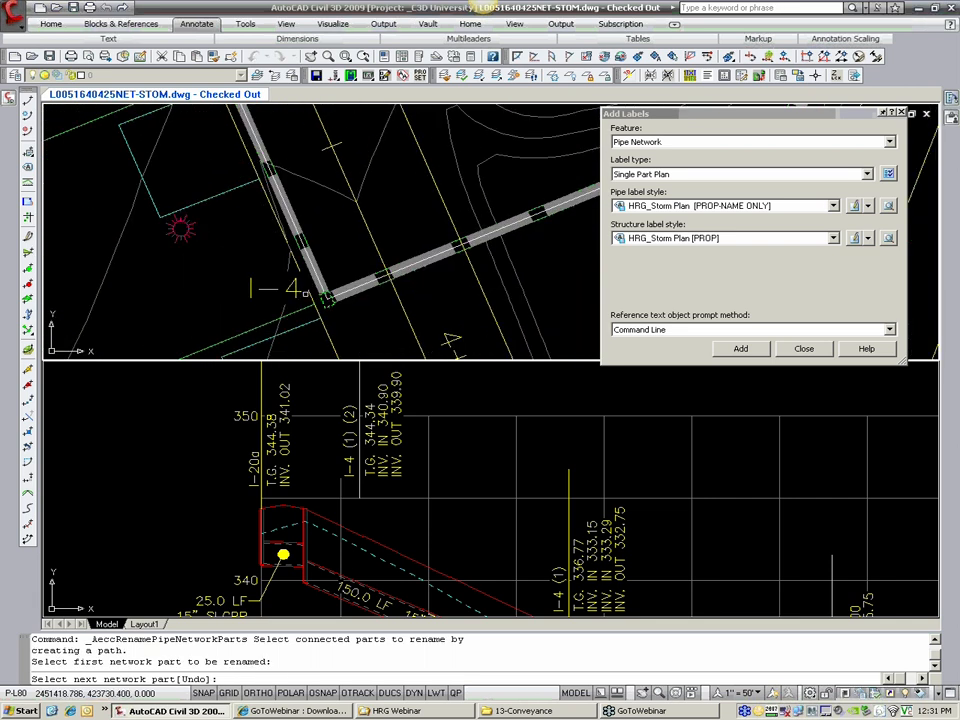
# Step: Extend the rename path up the storm run to the I-20a structure near station 1+00
pyautogui.scroll(-4, 330, 306)
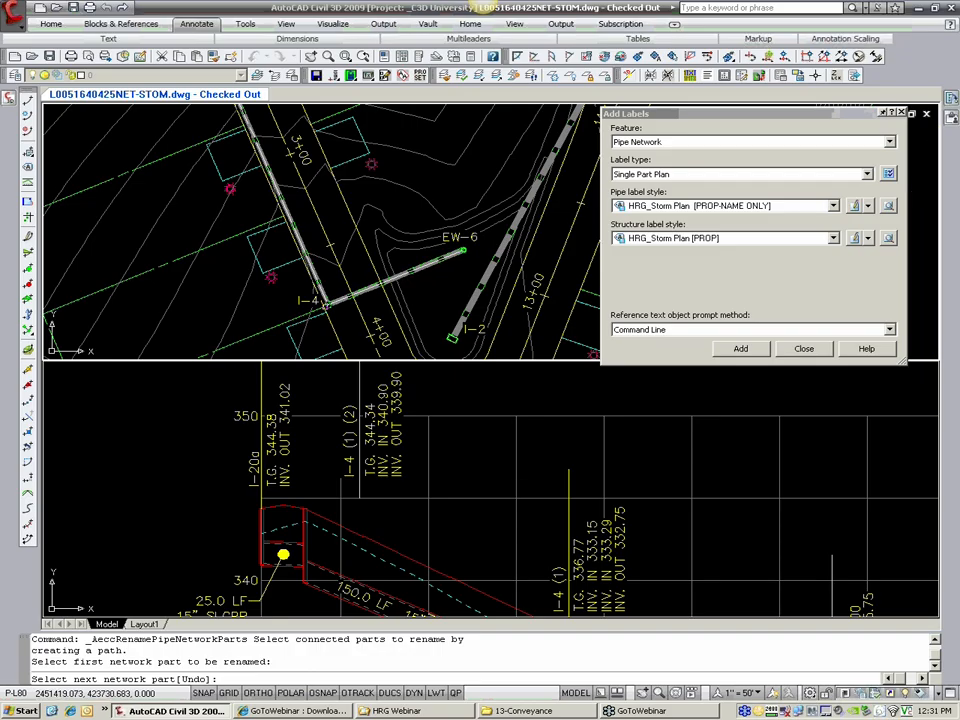
pyautogui.moveTo(323, 239); pyautogui.dragTo(410, 355, button='middle')
pyautogui.moveTo(299, 220); pyautogui.dragTo(340, 355, button='middle')
pyautogui.moveTo(264, 150); pyautogui.dragTo(323, 352, button='middle')
pyautogui.scroll(5, 315, 247)
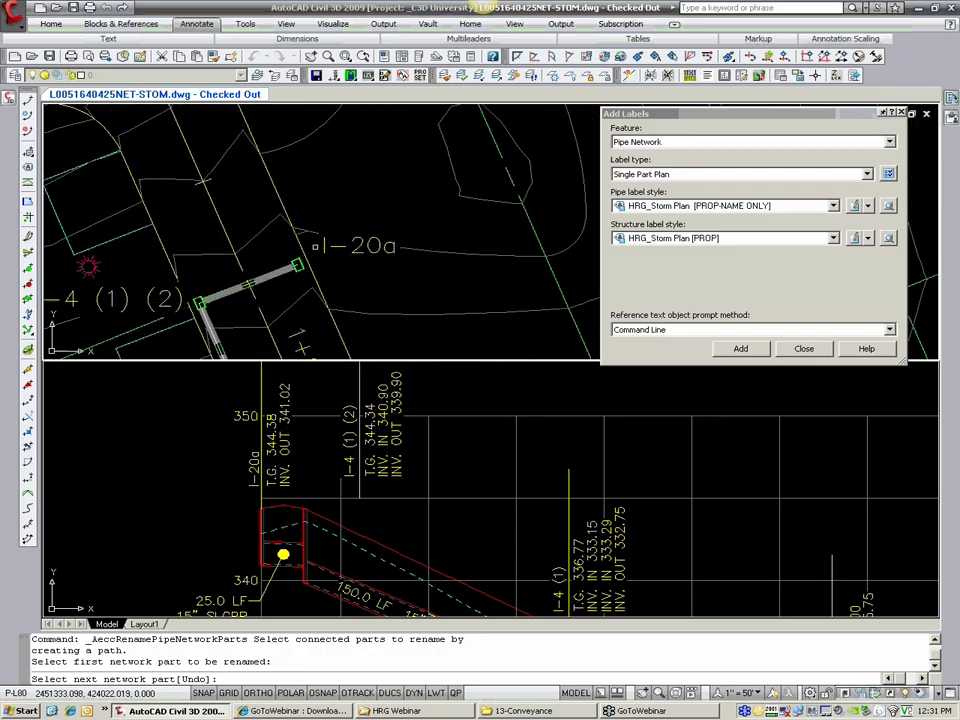
pyautogui.click(290, 273)
pyautogui.scroll(-6, 308, 239)
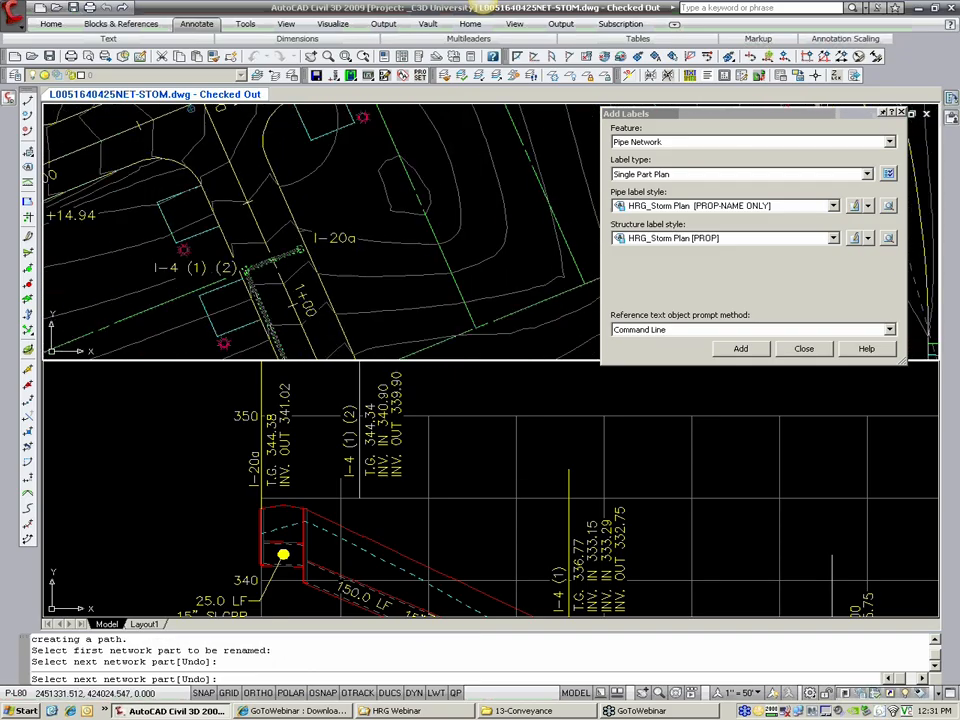
# Step: Check the selected storm run in plan and finish selecting the network parts to rename
pyautogui.moveTo(310, 260); pyautogui.dragTo(278, 180, button='middle')
pyautogui.moveTo(363, 354); pyautogui.dragTo(344, 278, button='middle')
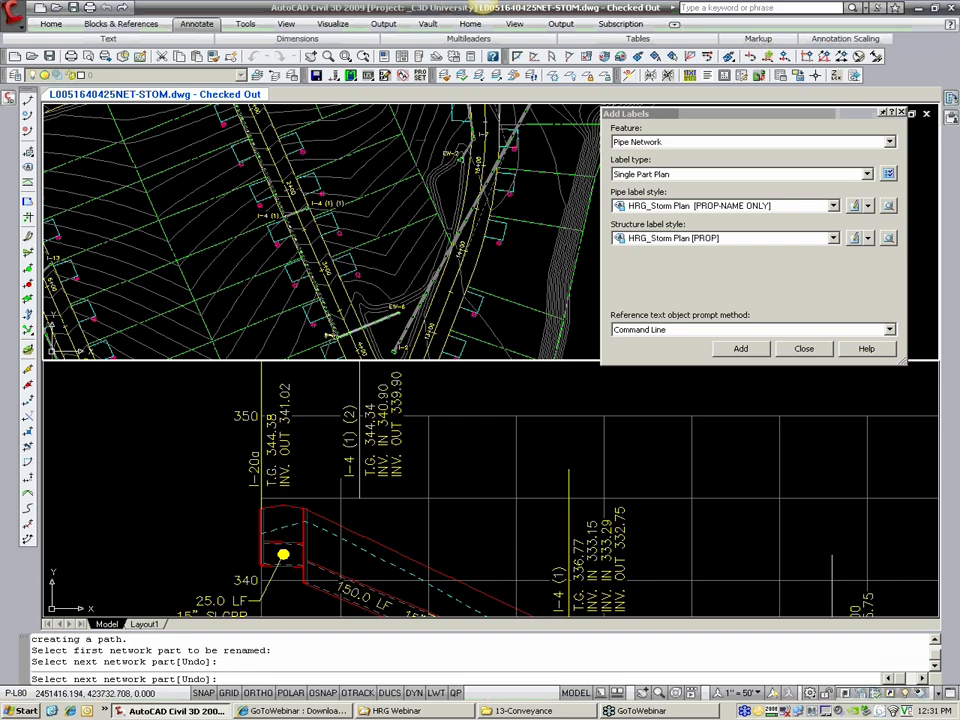
pyautogui.moveTo(292, 231); pyautogui.dragTo(310, 275, button='middle')
pyautogui.scroll(1, 308, 273)
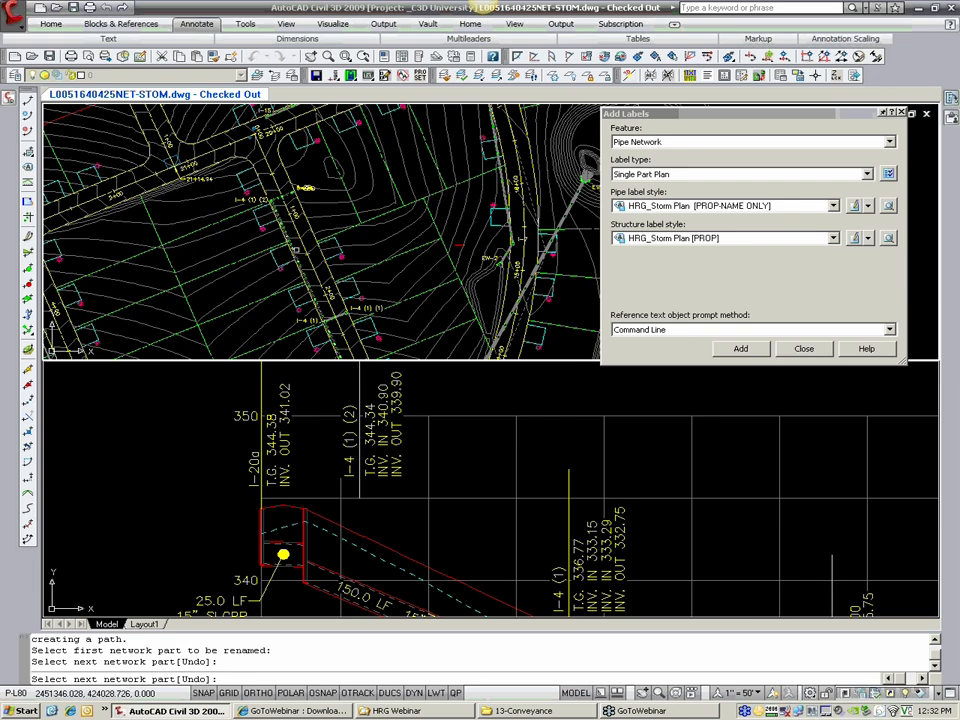
pyautogui.scroll(1, 292, 266)
pyautogui.press('Return')
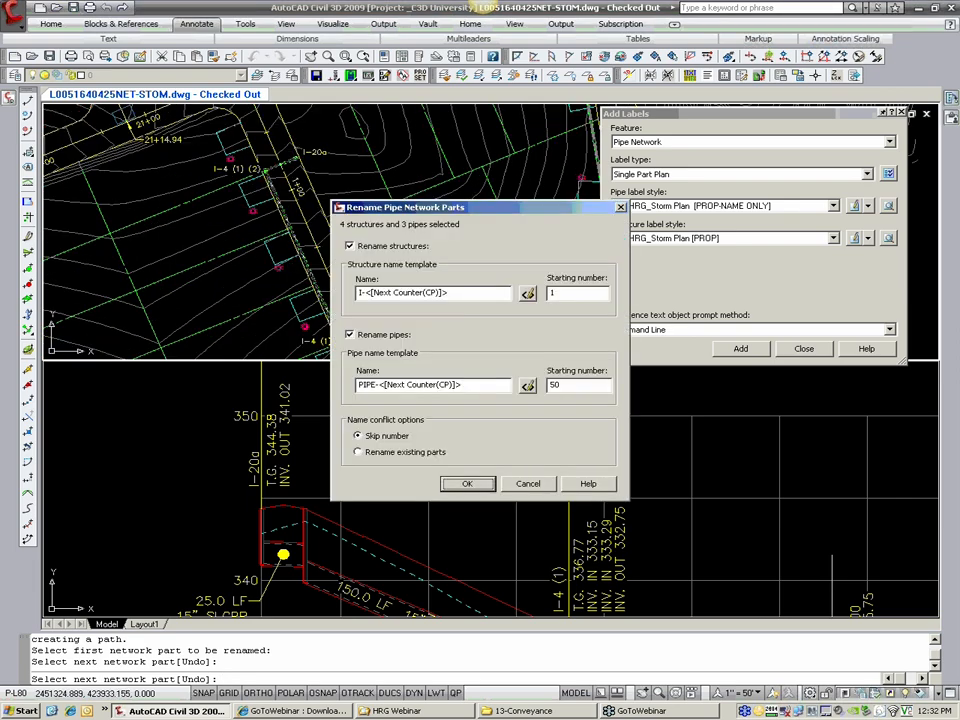
# Step: Try the rename options for structures only, with pipe renaming off and Skip number for name conflicts, and cancel the rename
pyautogui.click(365, 337)
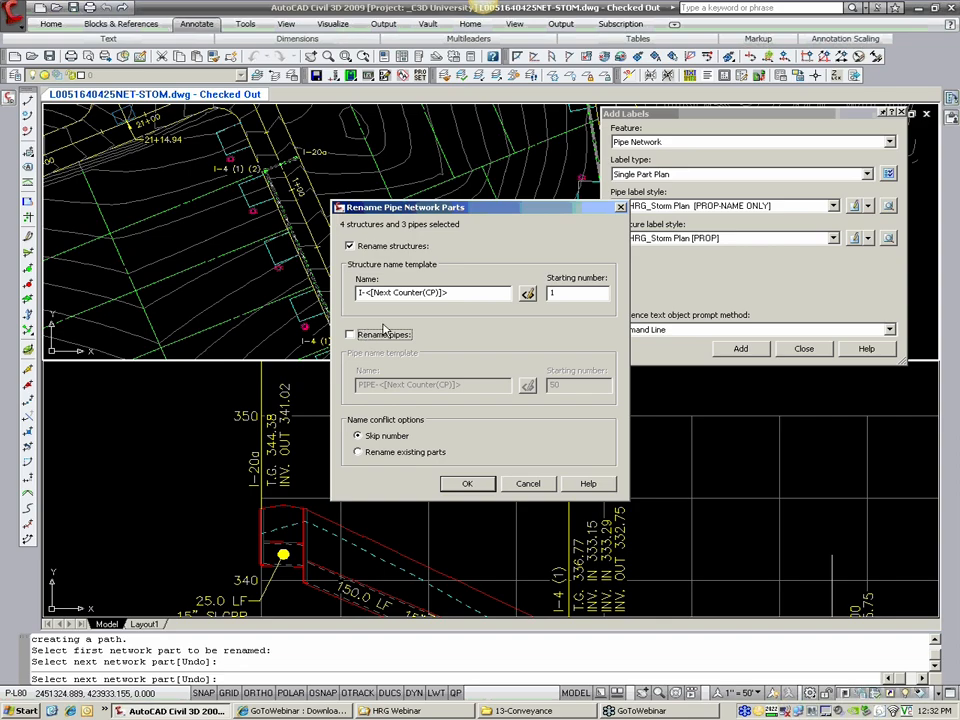
pyautogui.click(361, 292)
pyautogui.click(375, 456)
pyautogui.click(372, 436)
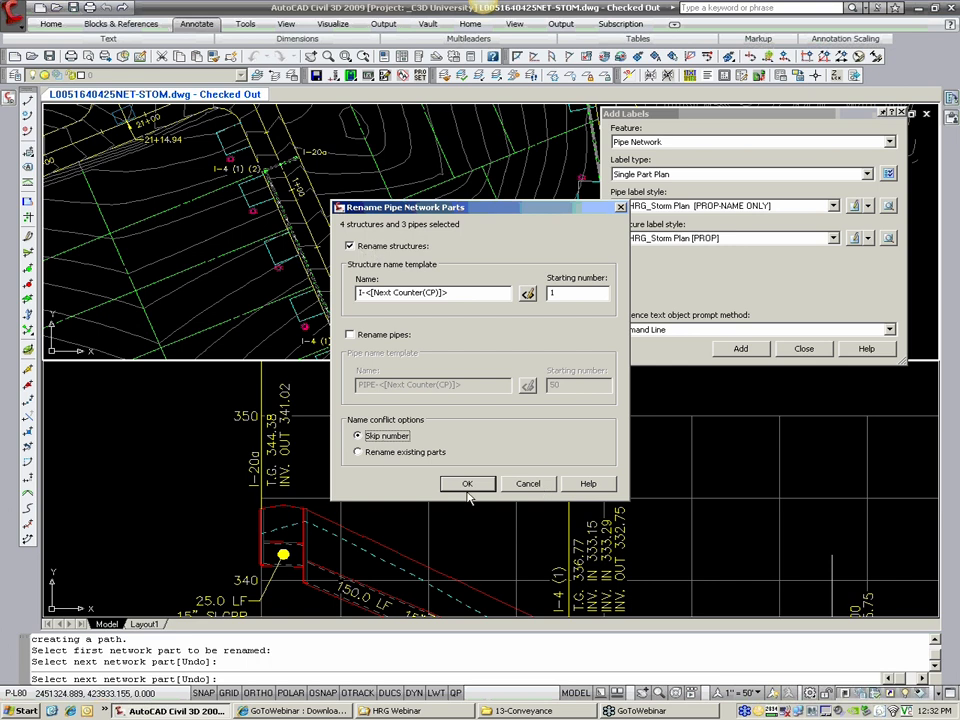
pyautogui.click(528, 484)
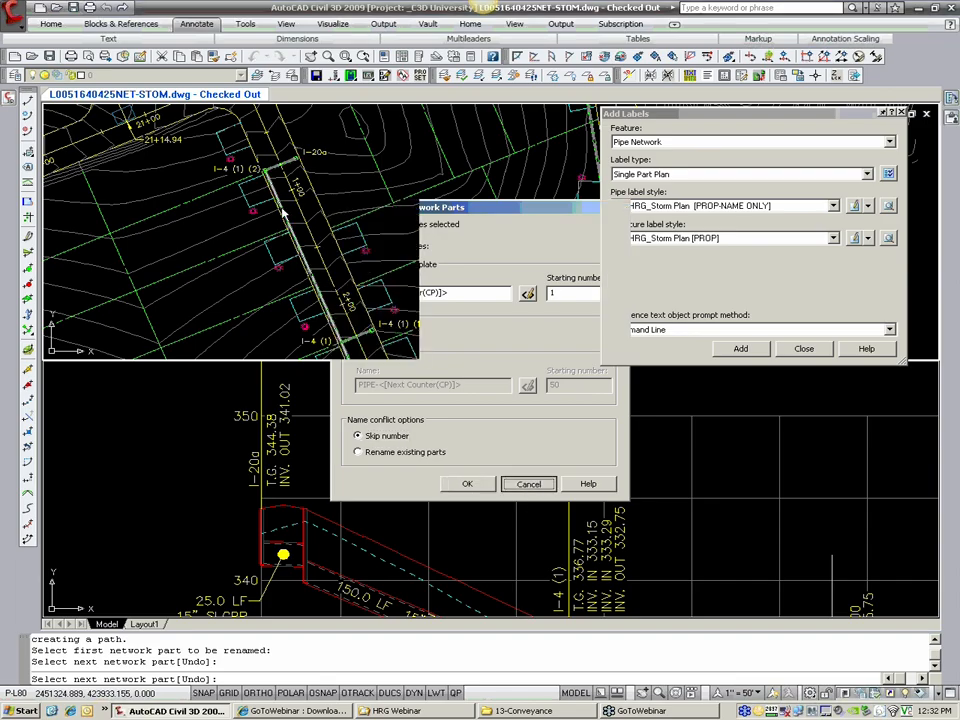
pyautogui.click(342, 188)
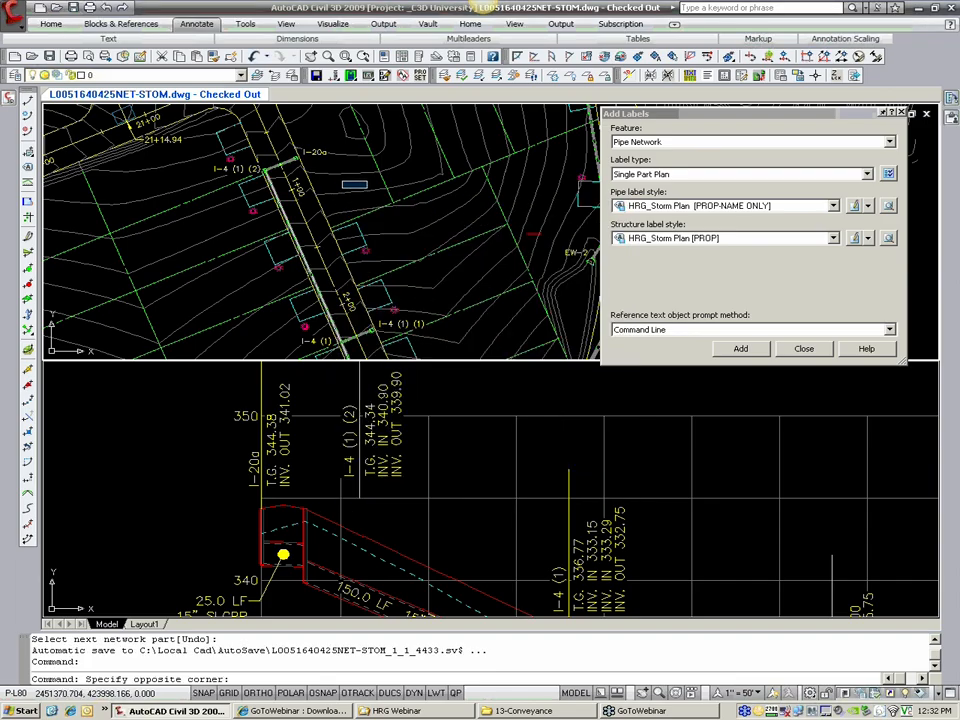
pyautogui.click(364, 180)
pyautogui.press('Escape')
pyautogui.press('Escape')
# Step: Rename structure I-4 (1) (2) near station 1+00 to I-20 in its structure properties
pyautogui.scroll(6, 360, 185)
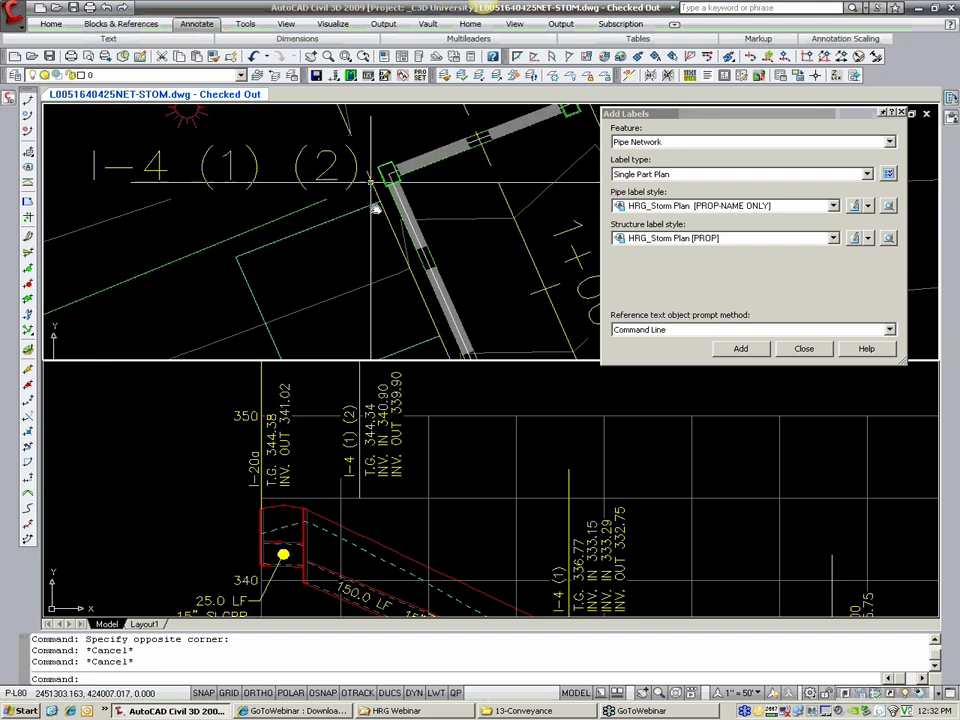
pyautogui.click(393, 228)
pyautogui.rightClick(394, 225)
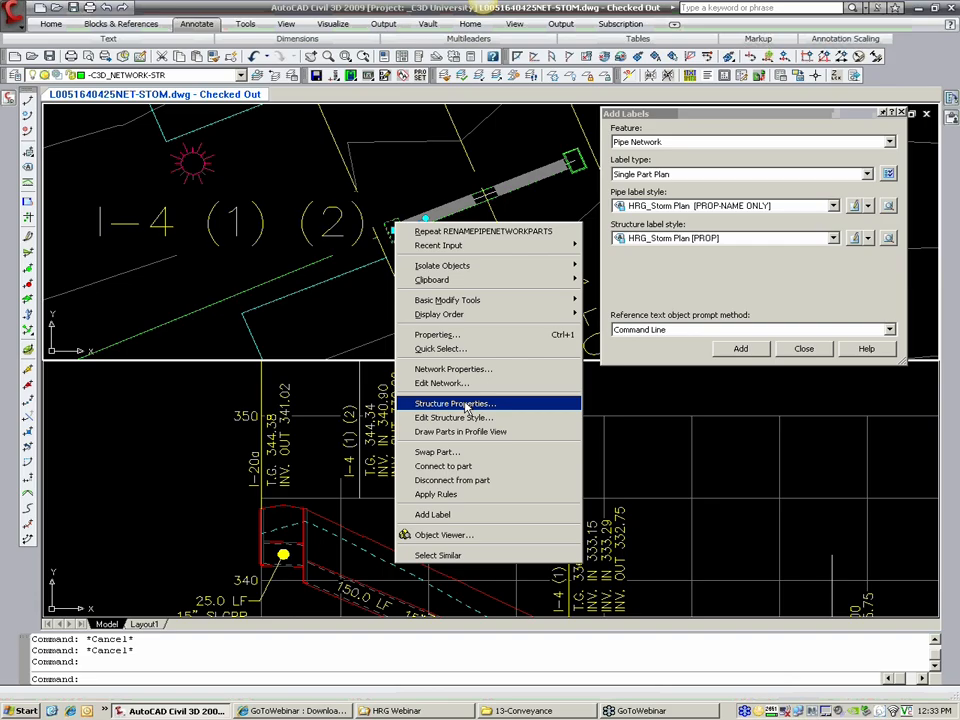
pyautogui.click(466, 407)
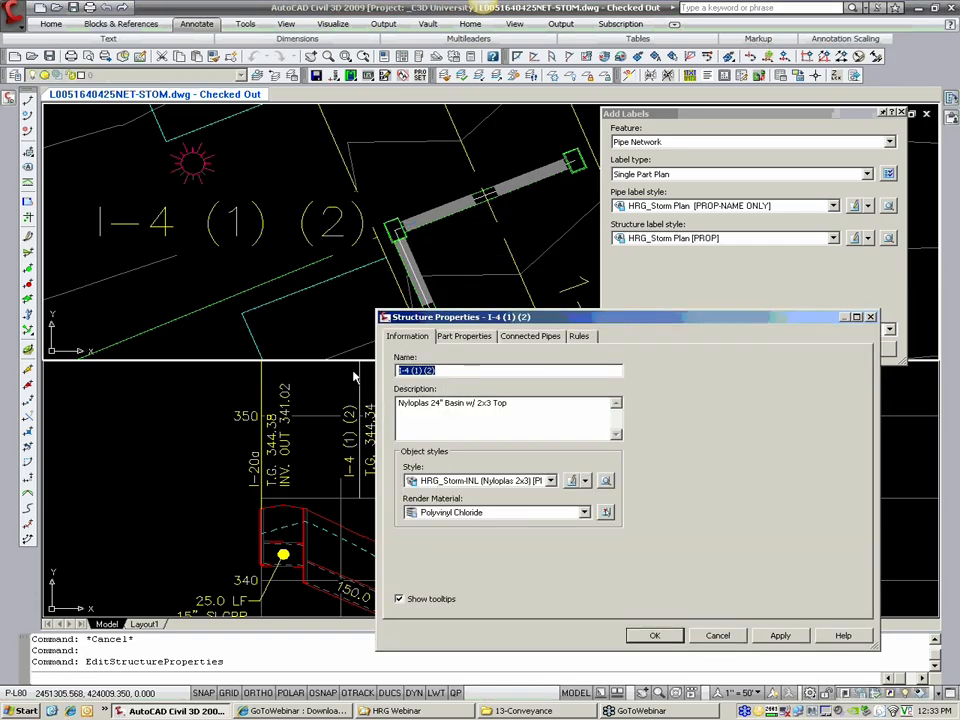
pyautogui.write('I-')
pyautogui.moveTo(430, 367); pyautogui.dragTo(321, 382)
pyautogui.write('I-20')
pyautogui.click(654, 635)
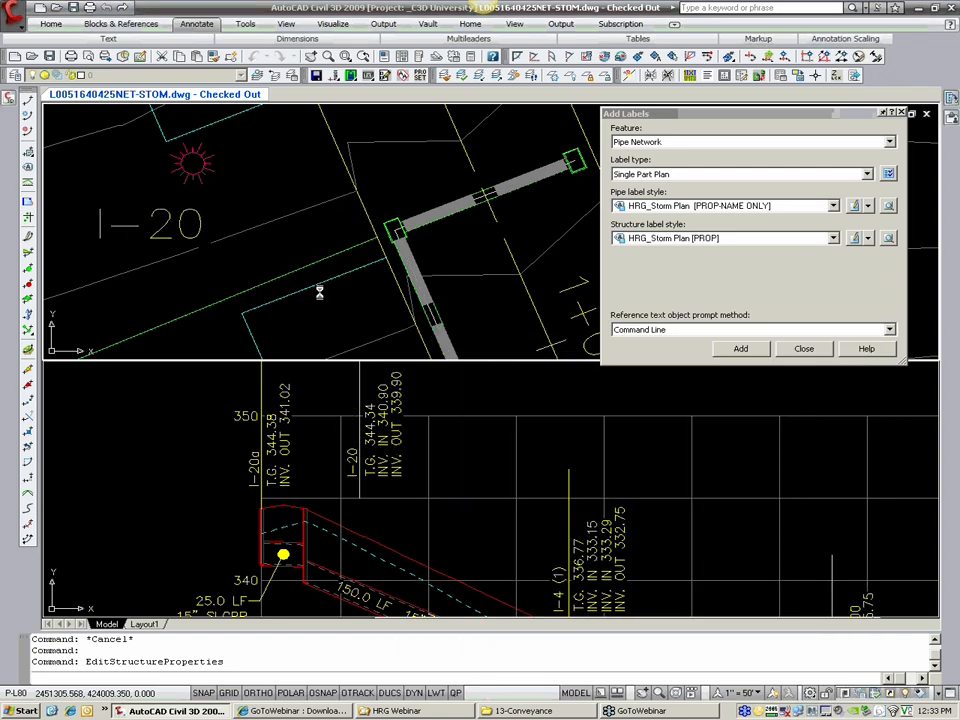
# Step: Move the I-20 structure label in plan closer to its structure
pyautogui.scroll(-2, 224, 250)
pyautogui.click(157, 252)
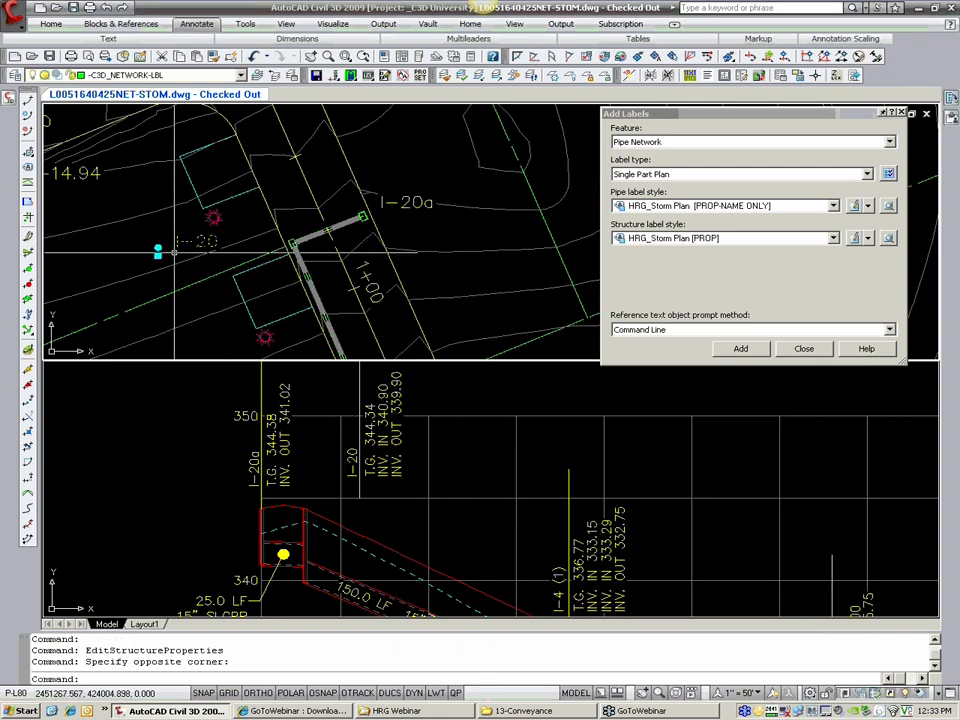
pyautogui.click(157, 252)
pyautogui.click(210, 250)
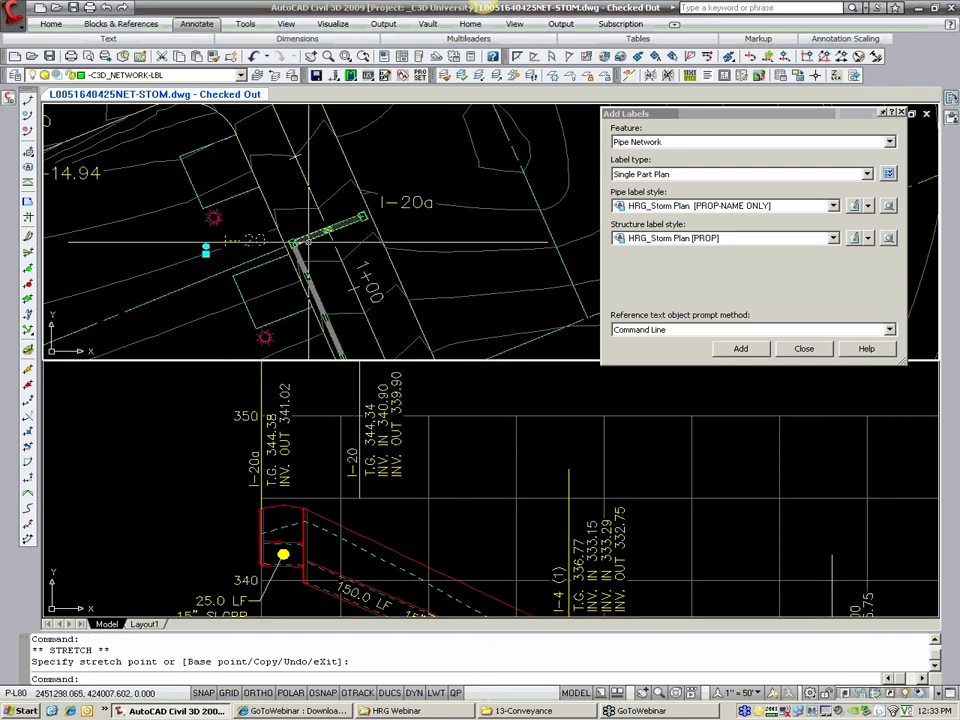
pyautogui.press('Escape')
# Step: Move the I-20 structure label in the profile view toward the I-20a label, closer to above its structure
pyautogui.click(408, 538)
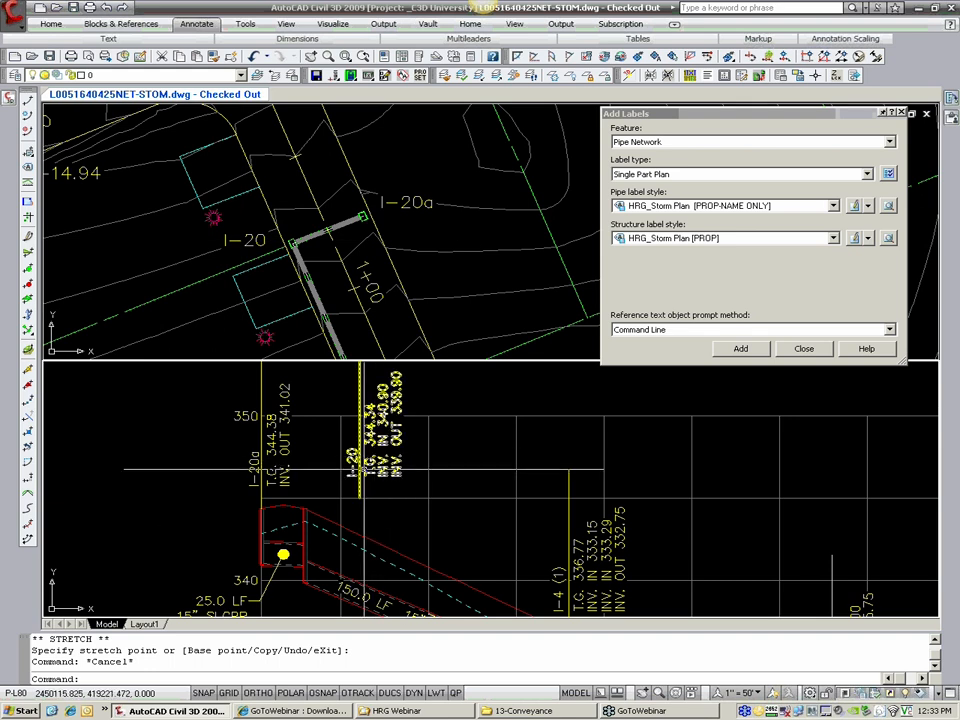
pyautogui.click(363, 470)
pyautogui.click(357, 483)
pyautogui.click(359, 490)
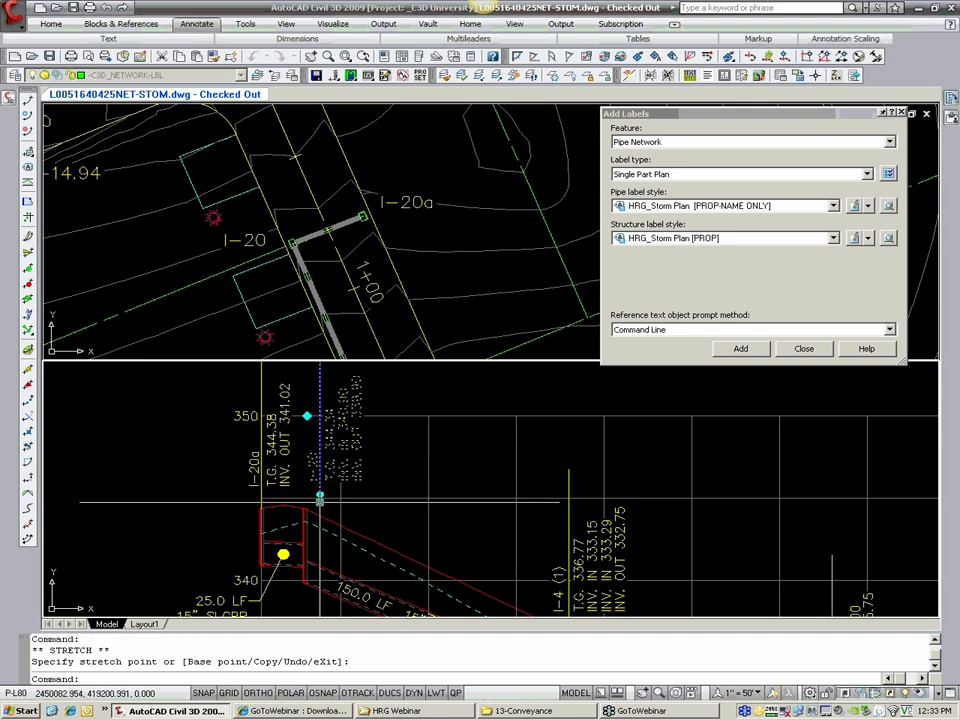
pyautogui.click(359, 474)
pyautogui.press('Escape')
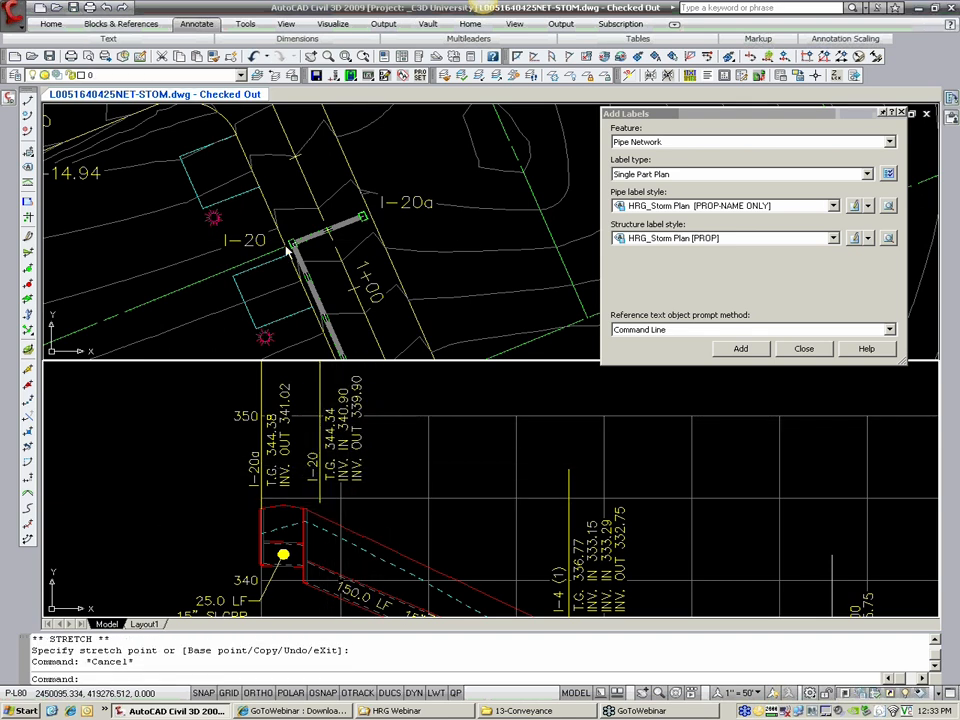
# Step: Rename structure I-4 (1) on the main storm run near station 2+00 to I-6 in its structure properties
pyautogui.scroll(-4, 300, 248)
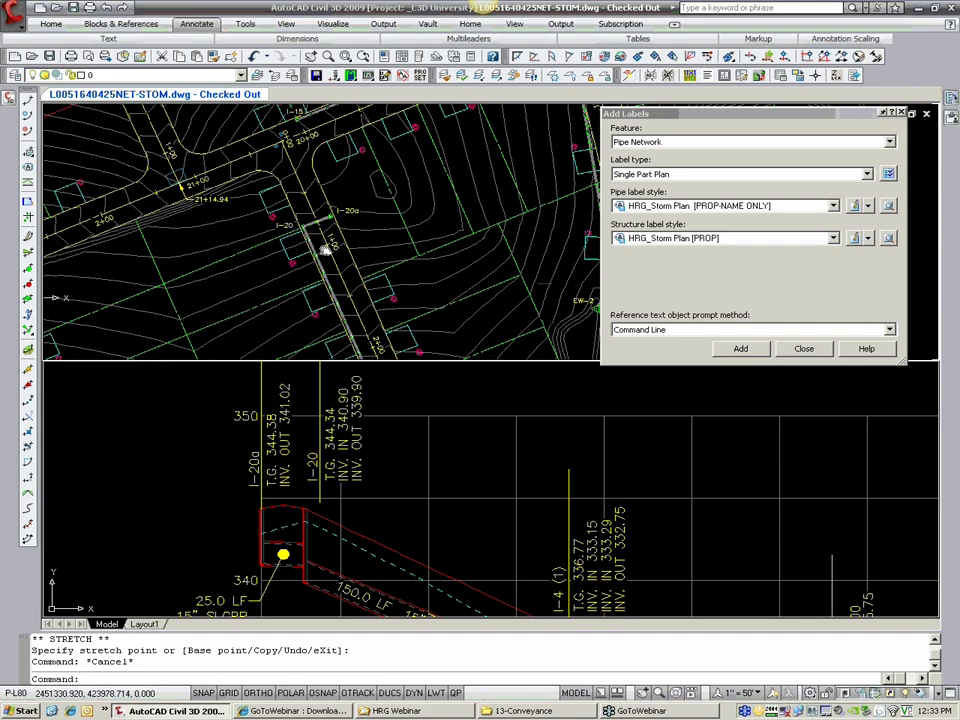
pyautogui.scroll(6, 311, 248)
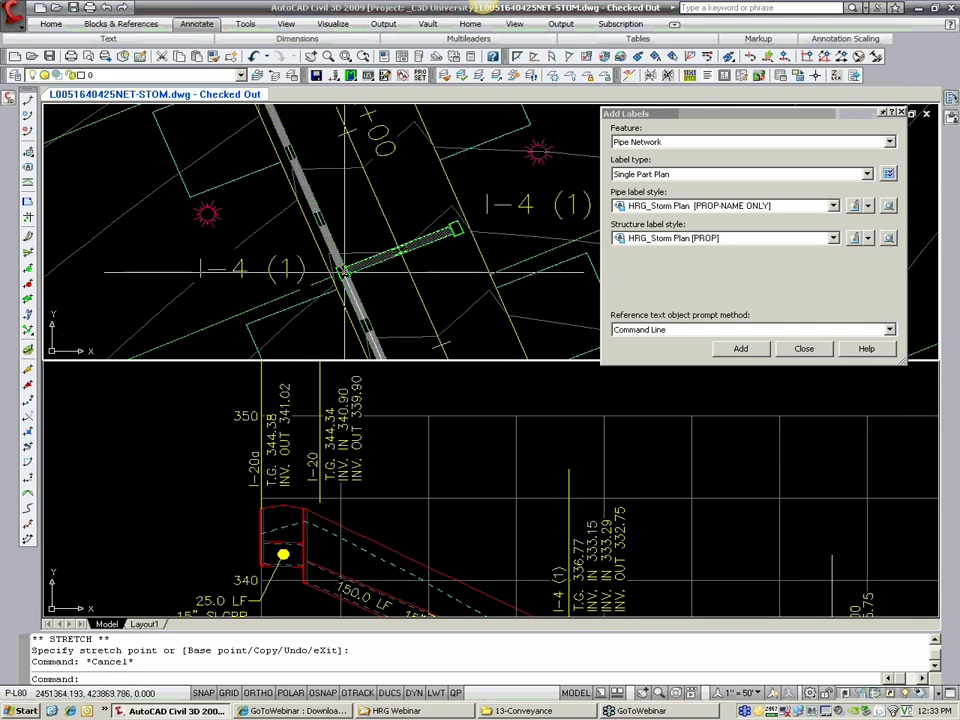
pyautogui.click(341, 272)
pyautogui.rightClick(341, 272)
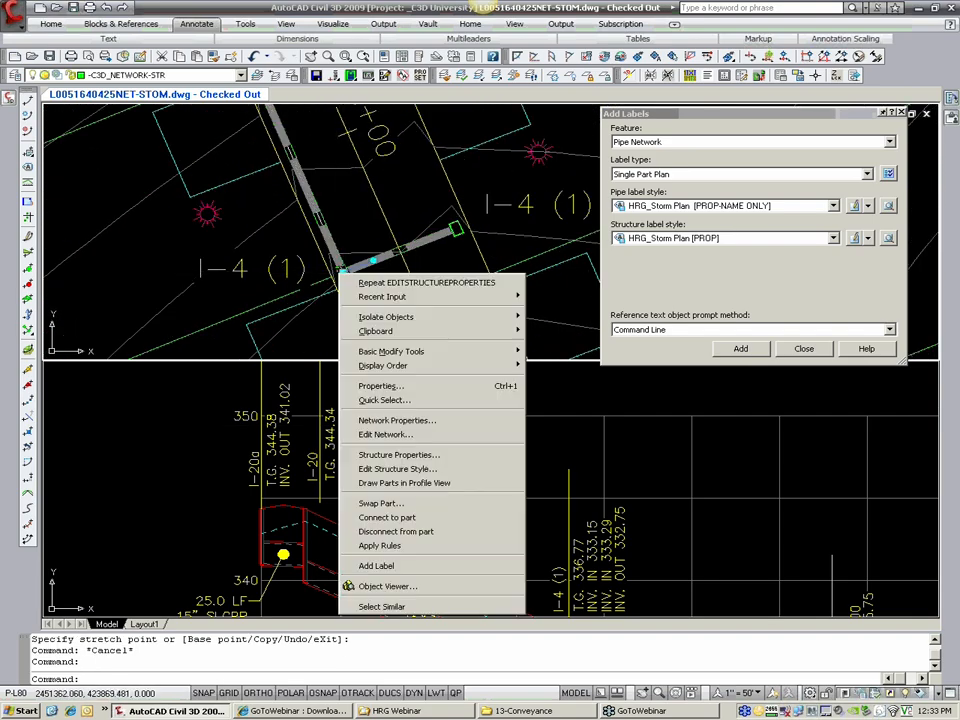
pyautogui.click(425, 457)
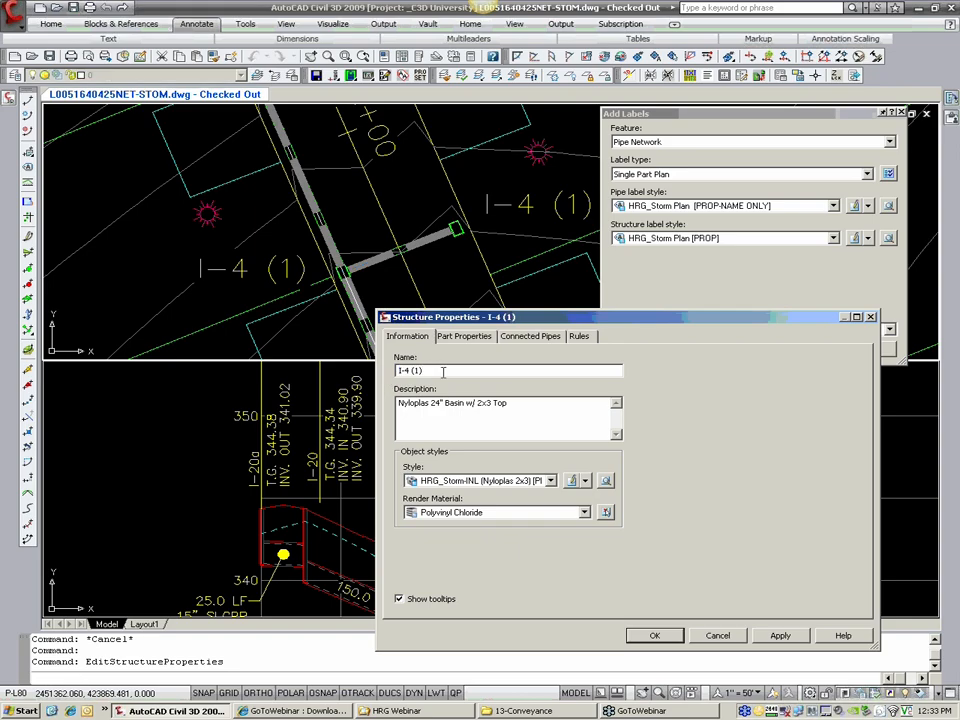
pyautogui.write('I-6')
pyautogui.click(654, 636)
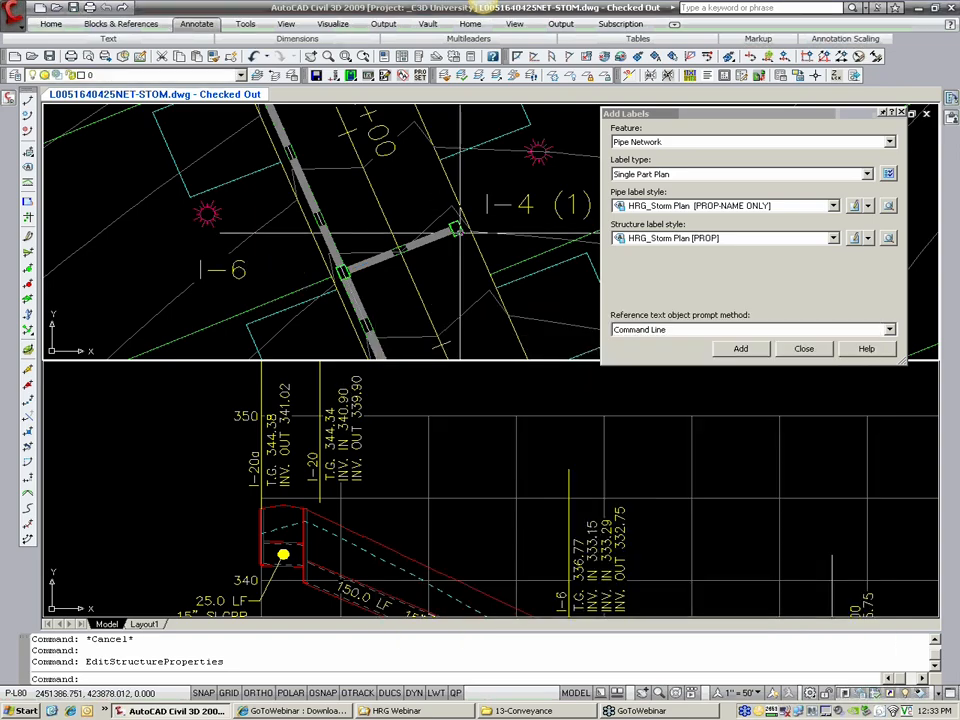
# Step: Rename structure I-4 (1) (1), across the road from I-6, to I-6a in its structure properties
pyautogui.rightClick(460, 236)
pyautogui.click(527, 411)
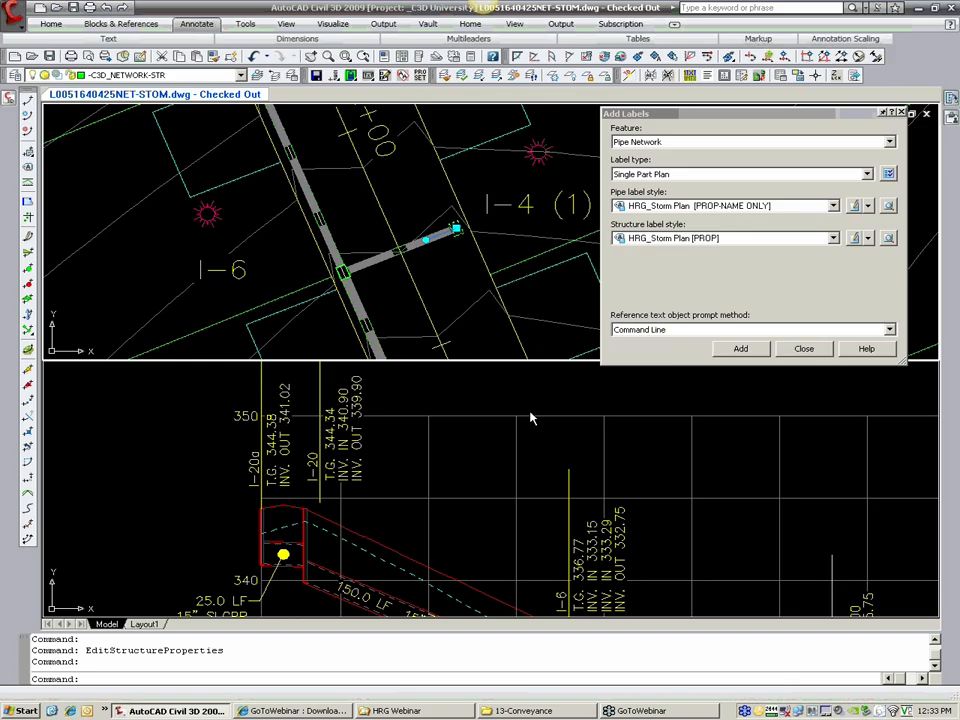
pyautogui.moveTo(445, 368); pyautogui.dragTo(342, 379)
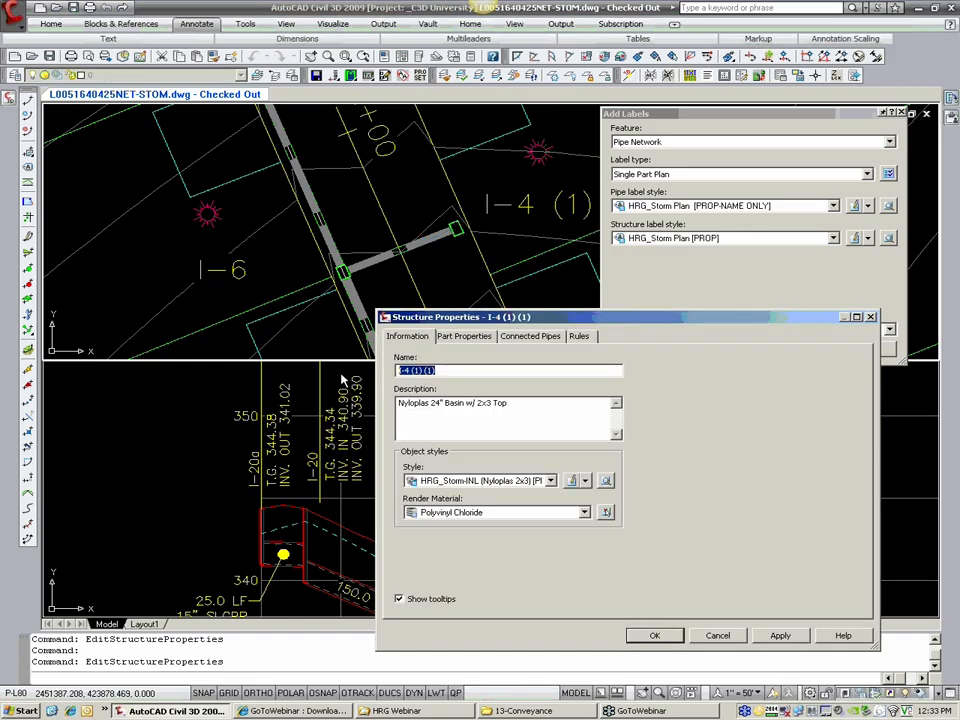
pyautogui.write('I-6a')
pyautogui.click(654, 635)
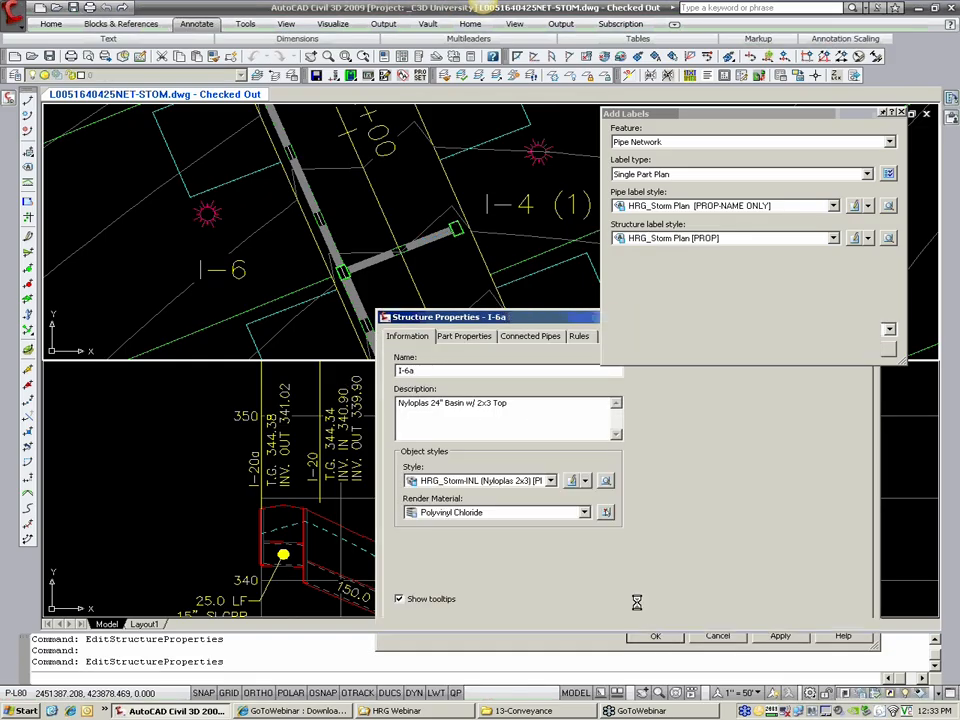
# Step: Lower the I-6 end of the 18" pipe between I-6 and I-4 in the profile view to a slope of about 1.1%
pyautogui.scroll(-6, 430, 305)
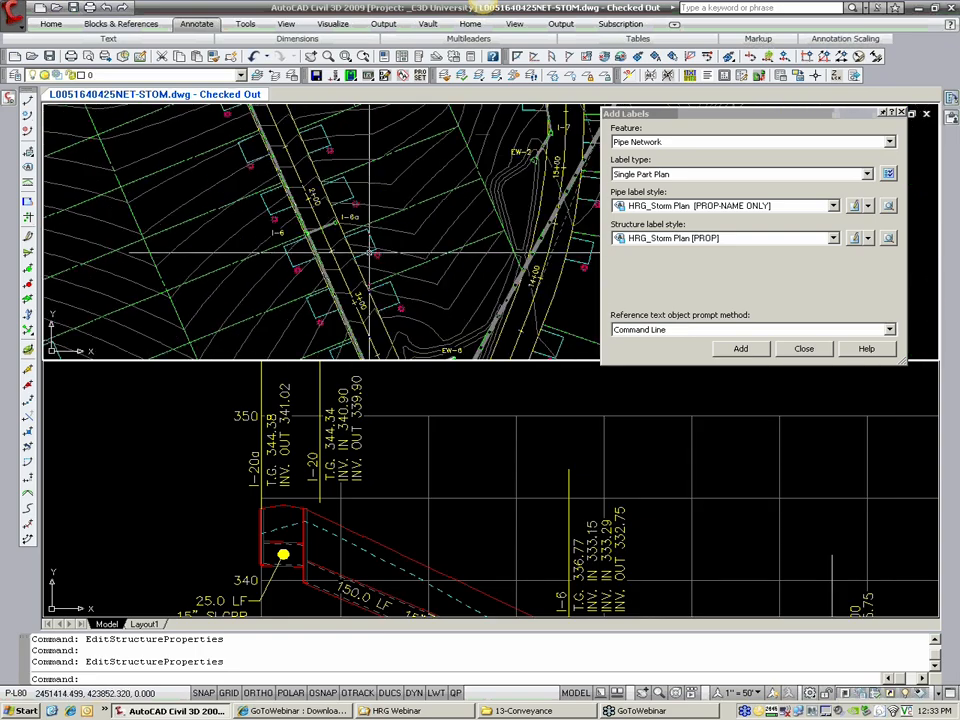
pyautogui.scroll(-1, 313, 217)
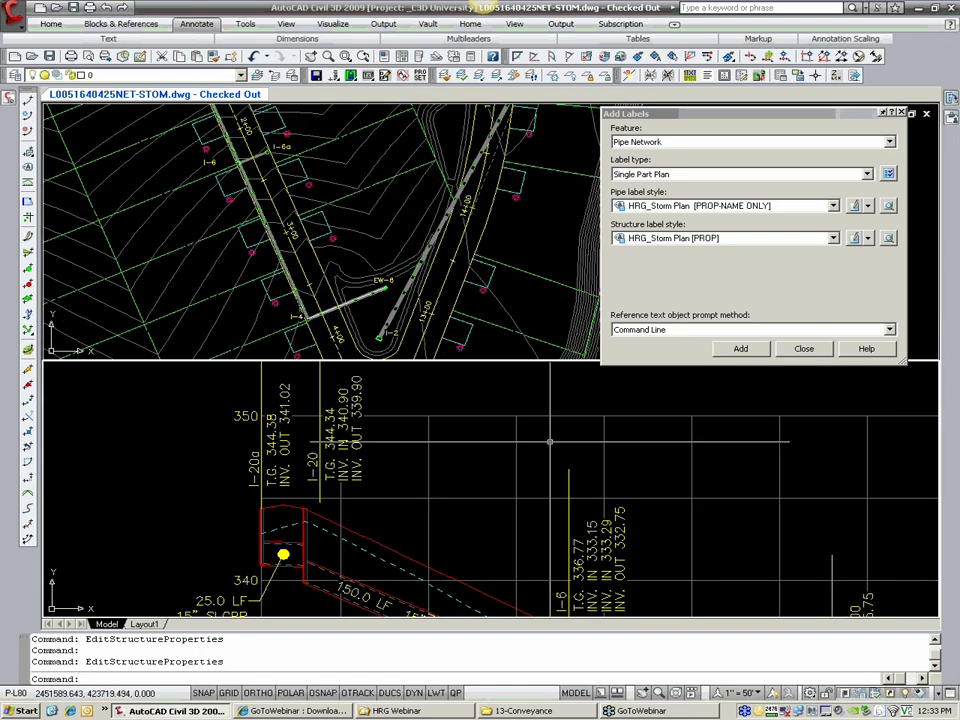
pyautogui.scroll(-4, 485, 465)
pyautogui.scroll(3, 485, 465)
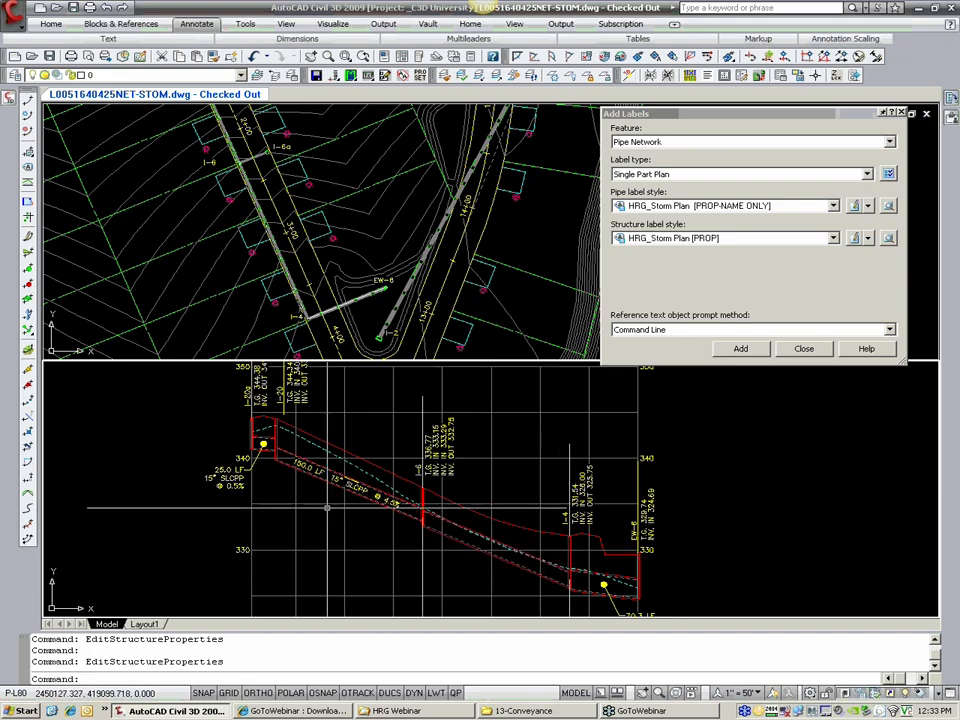
pyautogui.scroll(3, 407, 529)
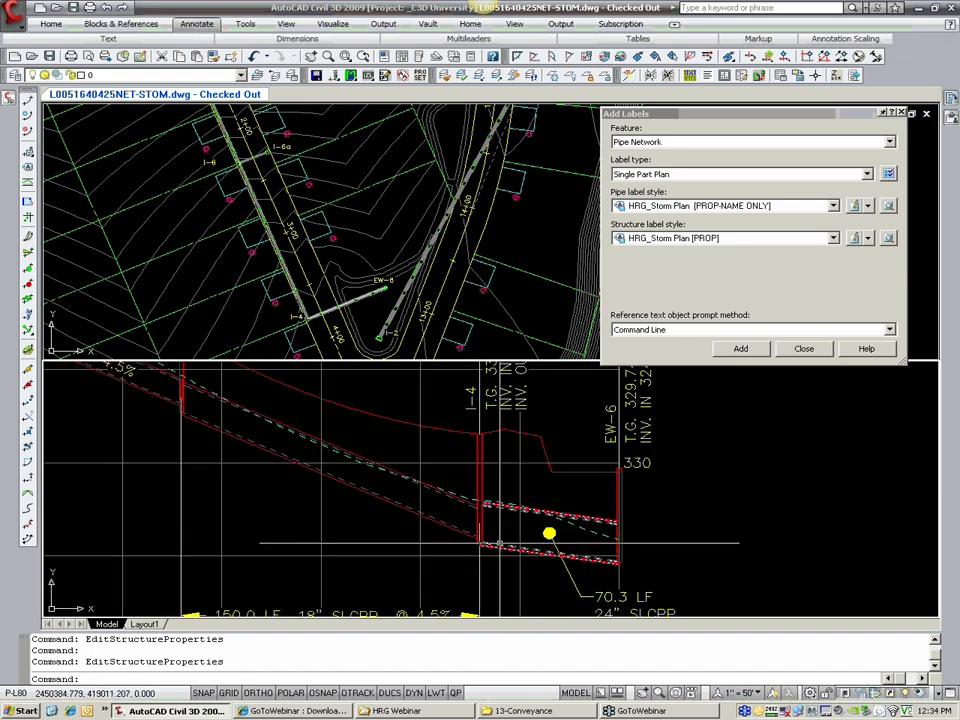
pyautogui.moveTo(501, 536); pyautogui.dragTo(600, 607, button='middle')
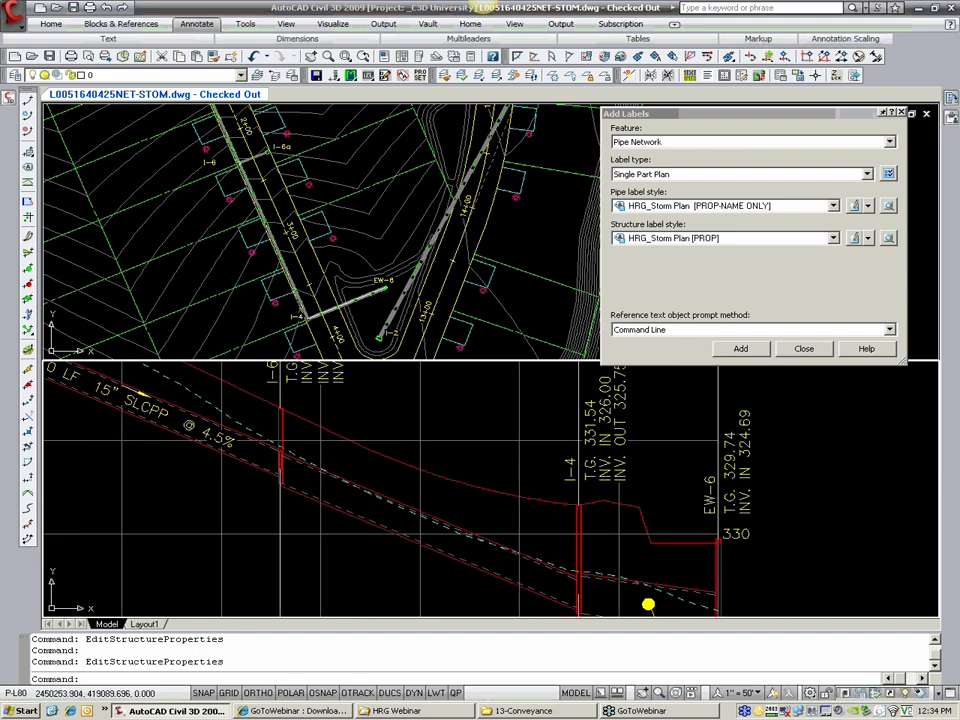
pyautogui.scroll(-2, 386, 466)
pyautogui.click(386, 466)
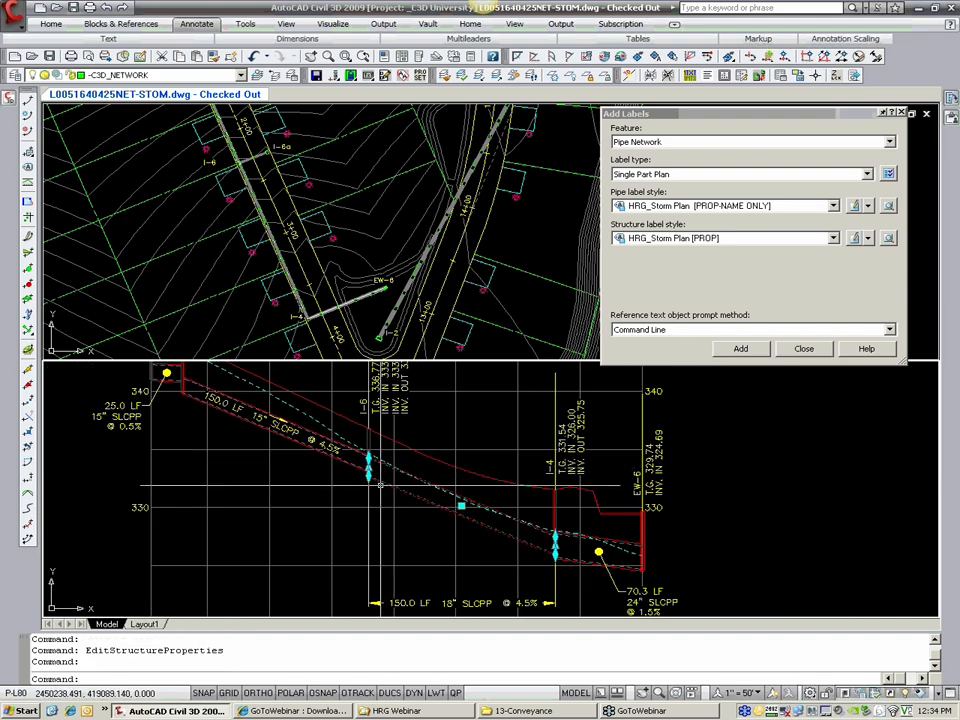
pyautogui.click(368, 535)
pyautogui.click(368, 462)
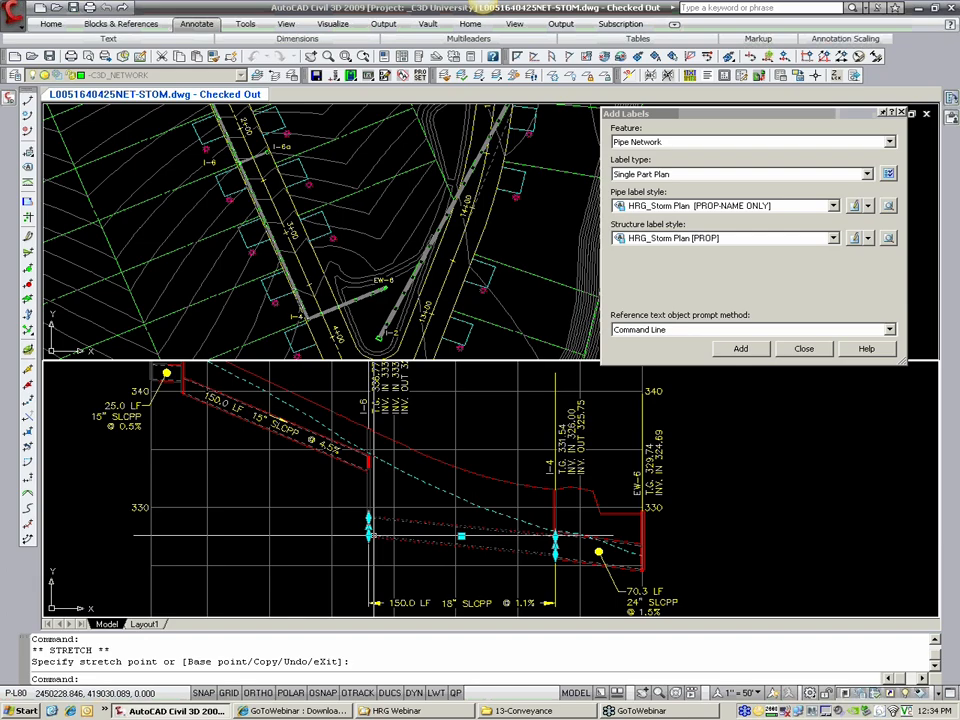
pyautogui.press('Escape')
# Step: Move the whole 15" pipe between I-20 and I-6 down in the profile view
pyautogui.click(275, 424)
pyautogui.click(275, 424)
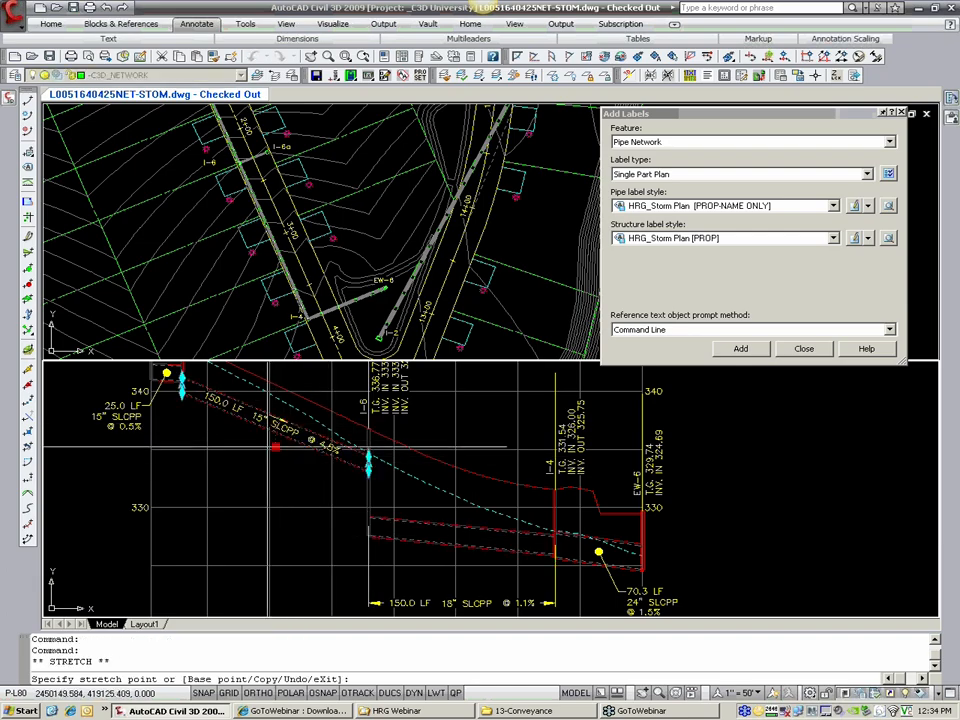
pyautogui.click(193, 424)
pyautogui.press('Escape')
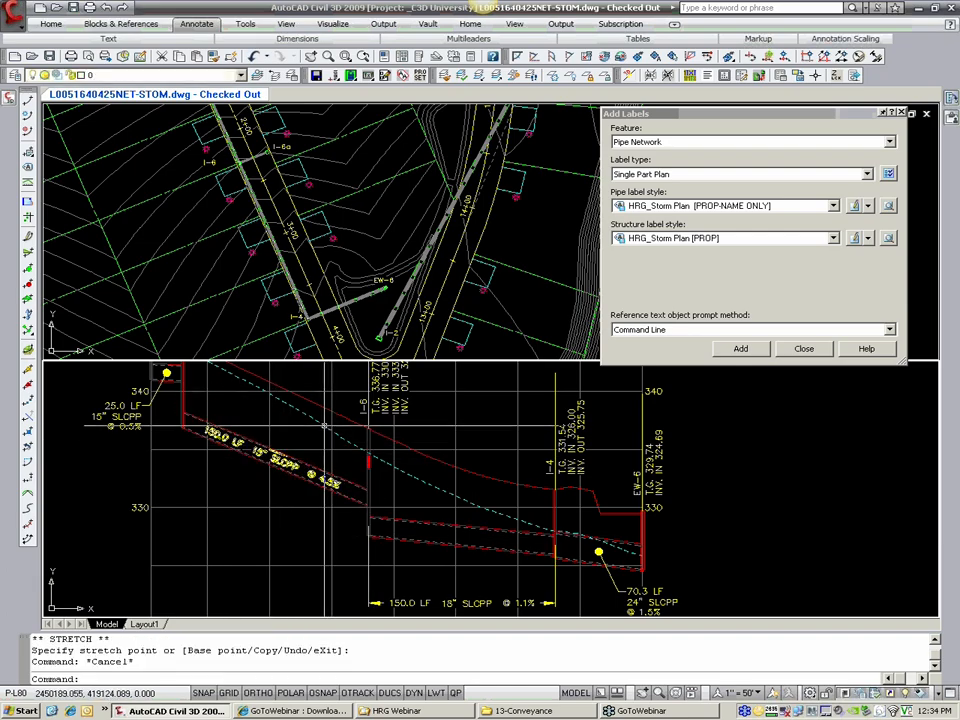
# Step: Return to the plan viewport showing the whole storm run and close the Add Labels dialog
pyautogui.click(315, 316)
pyautogui.scroll(-3, 325, 297)
pyautogui.moveTo(326, 294); pyautogui.dragTo(353, 320, button='middle')
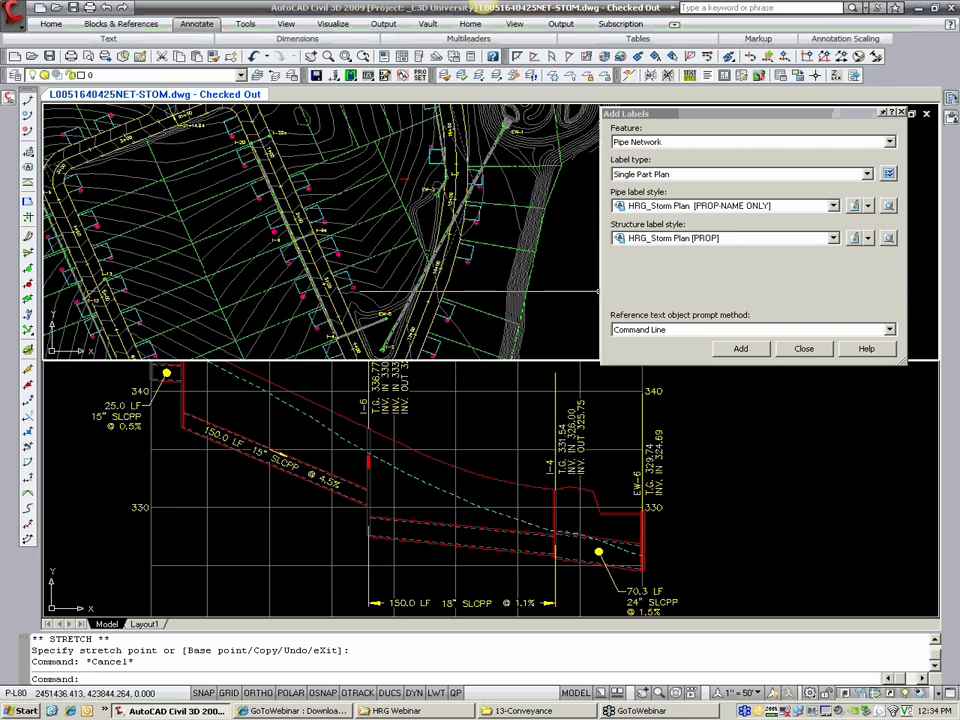
pyautogui.click(800, 348)
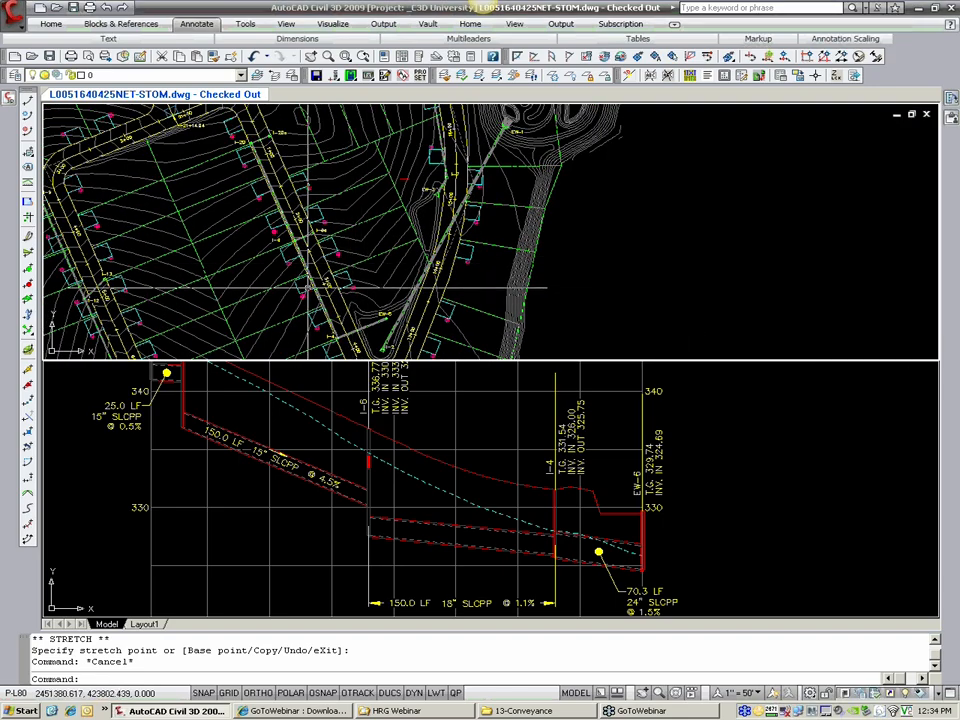
# Step: Expand the pipe rule sets and the structure rule sets in the drawing's Civil 3D settings
pyautogui.scroll(3, 302, 283)
pyautogui.click(9, 98)
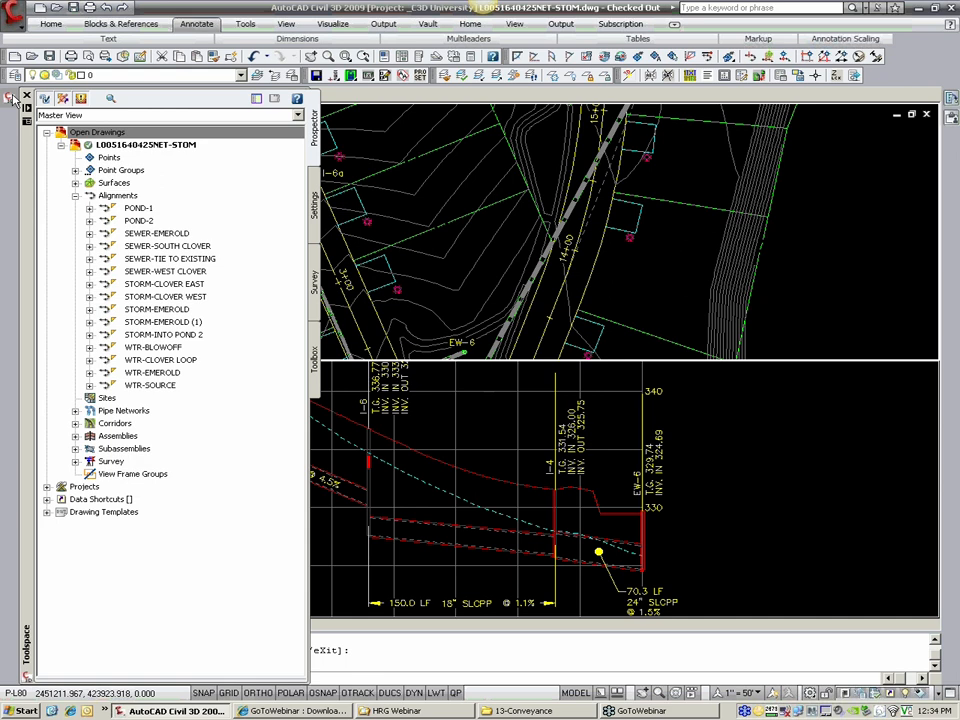
pyautogui.click(314, 204)
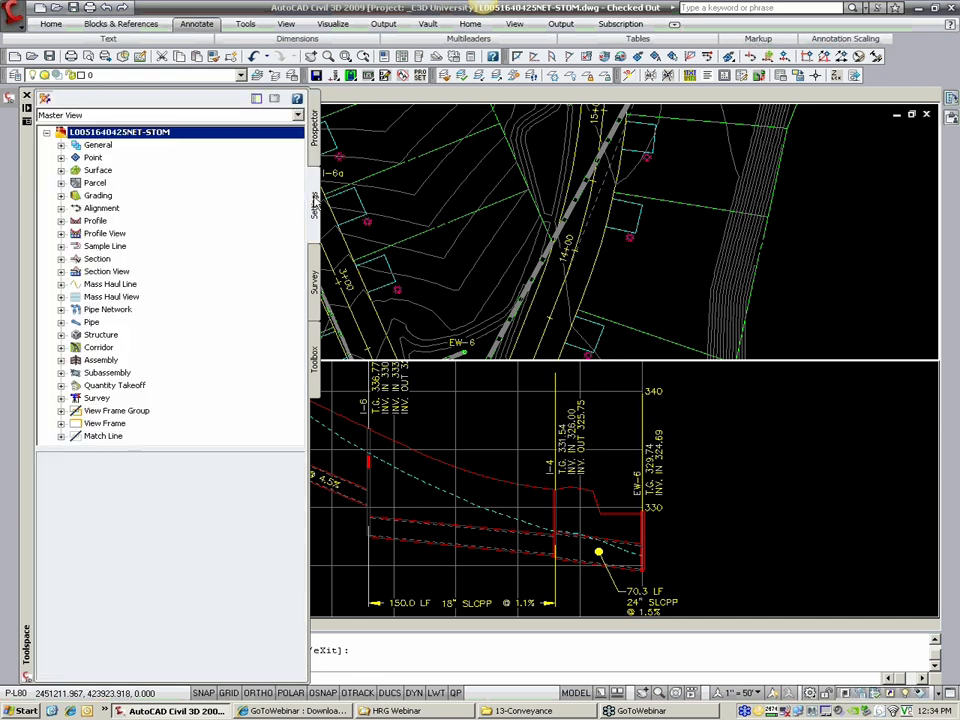
pyautogui.click(61, 310)
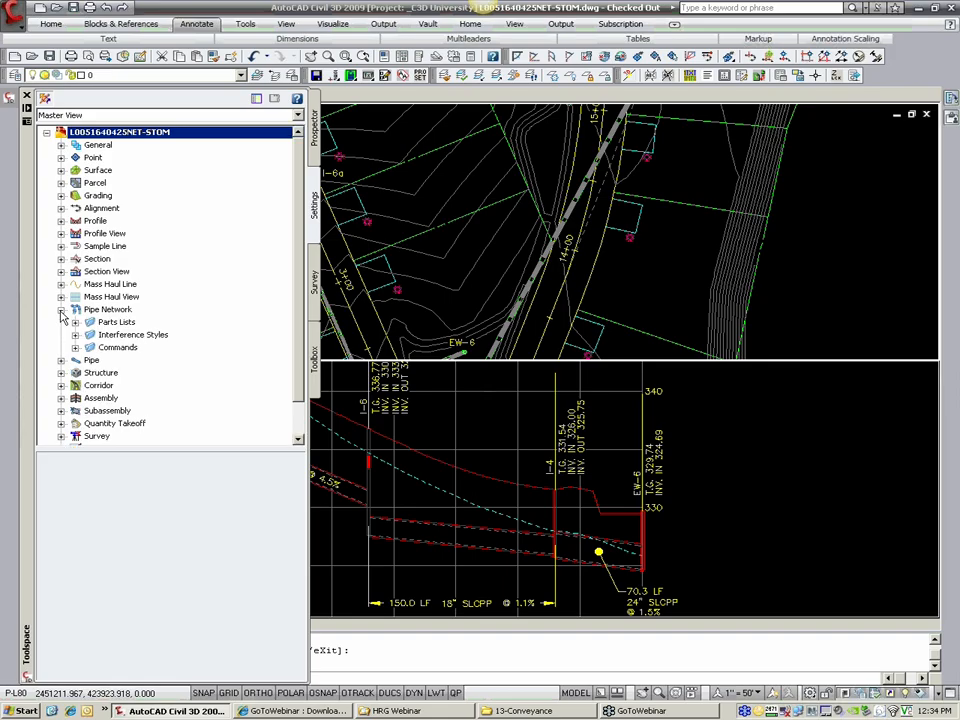
pyautogui.click(61, 361)
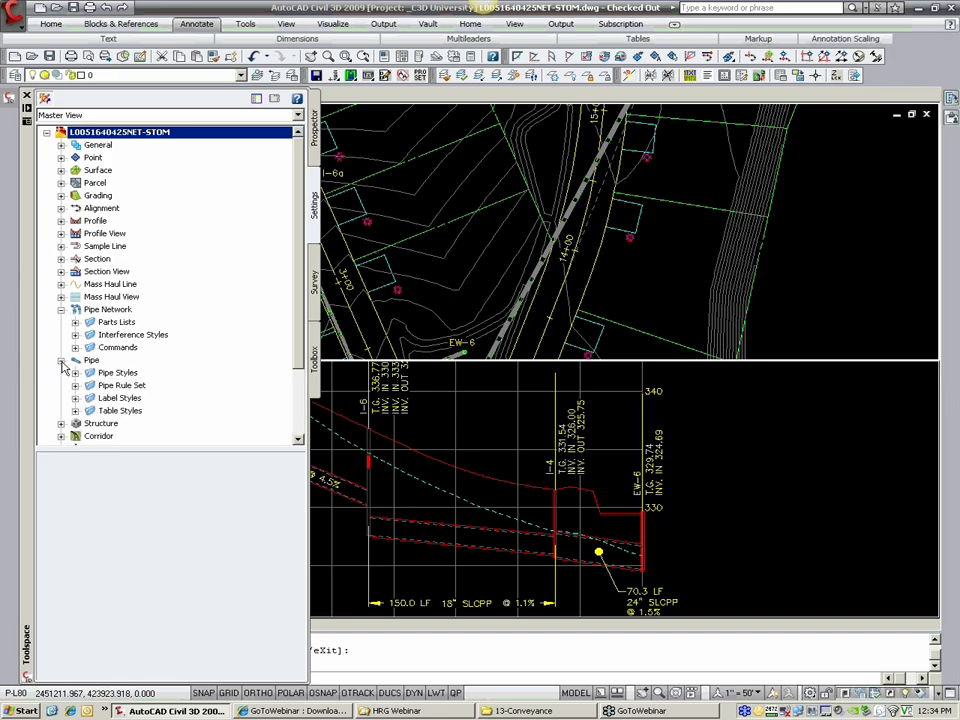
pyautogui.click(61, 310)
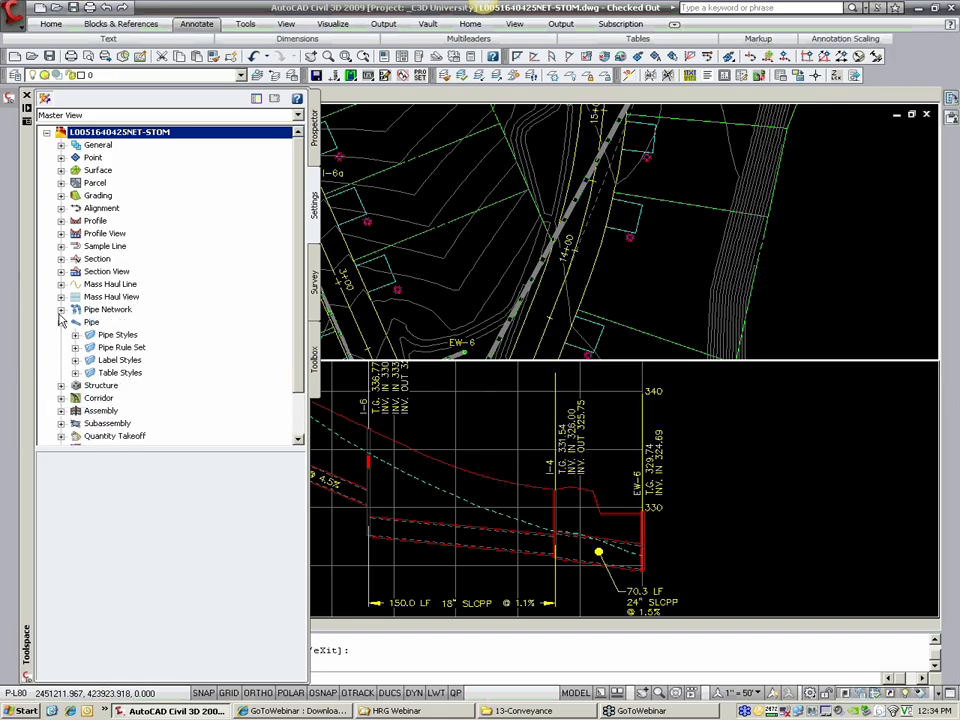
pyautogui.click(61, 386)
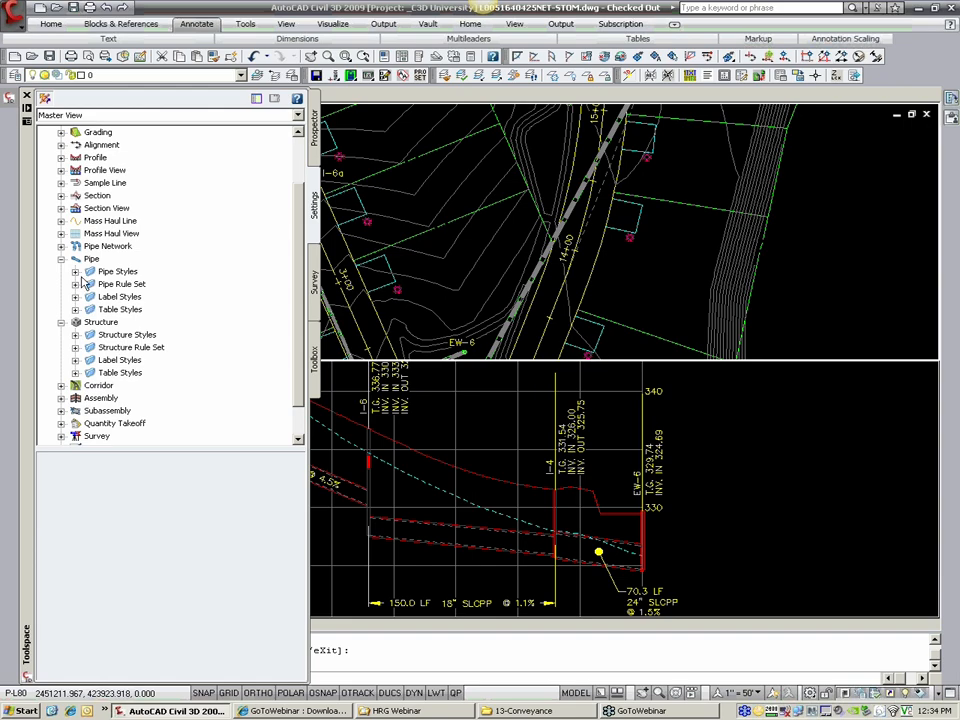
pyautogui.click(75, 285)
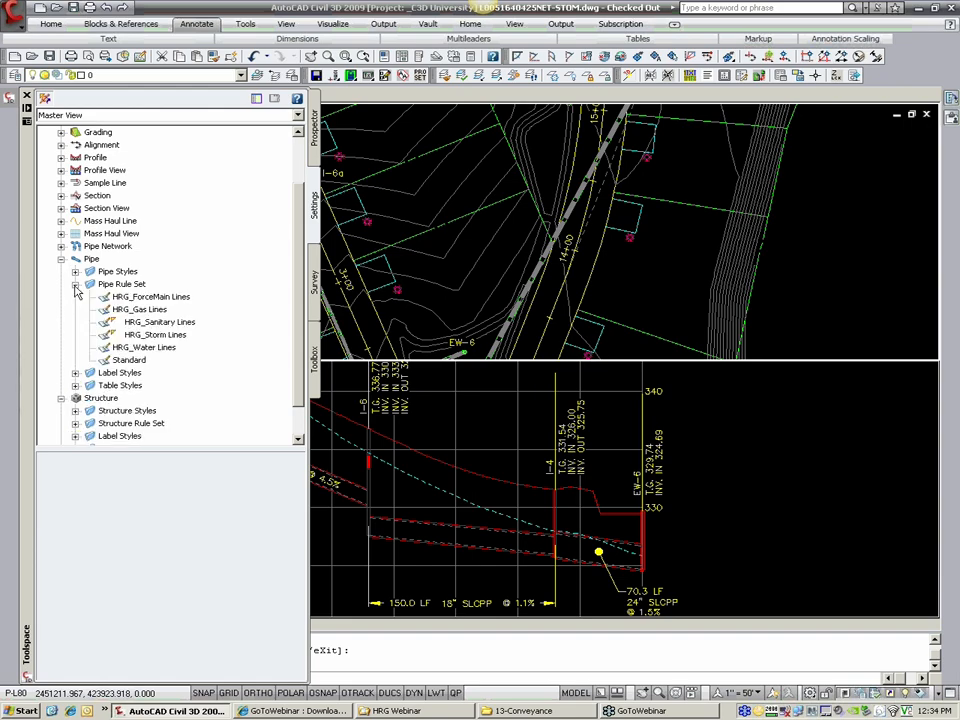
pyautogui.click(75, 424)
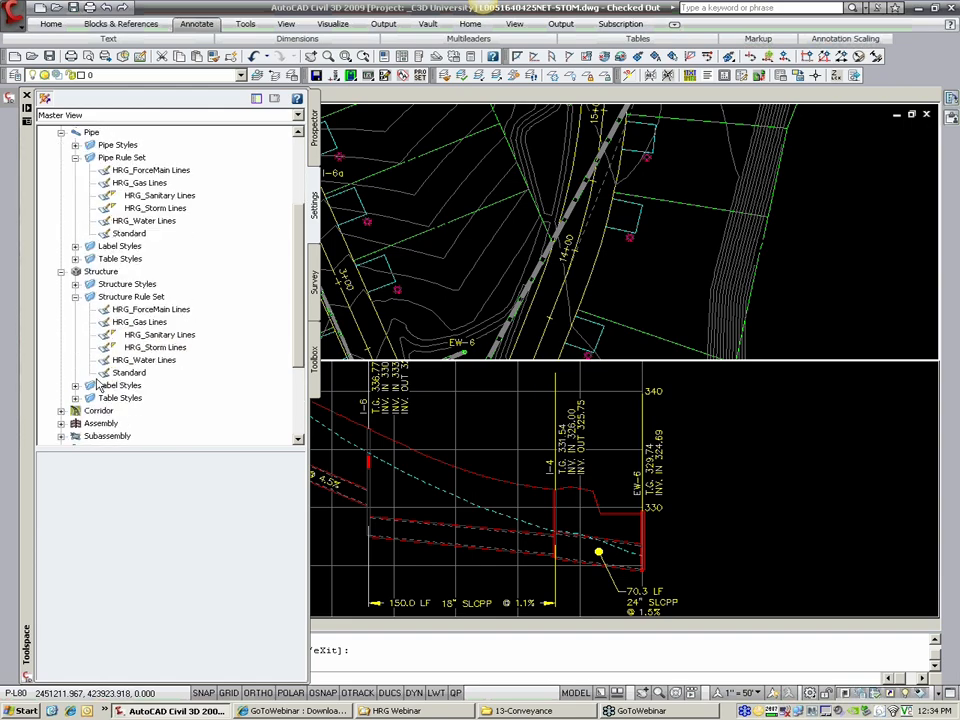
# Step: Review the rules in the HRG_Storm Lines pipe rule set, including the addable rules and the help page, without changing anything
pyautogui.rightClick(165, 209)
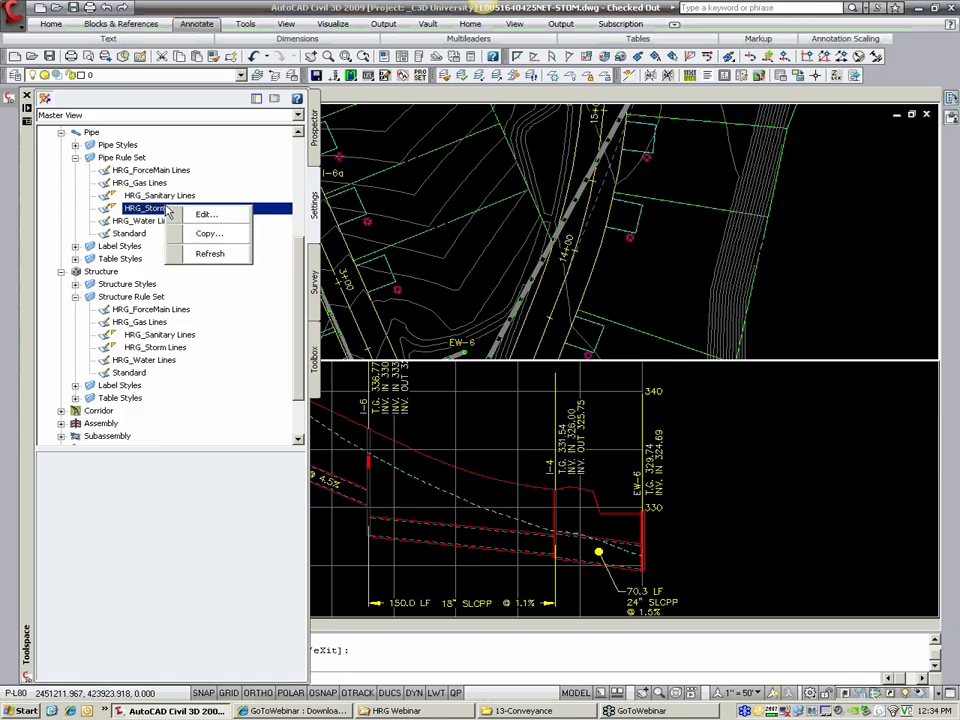
pyautogui.click(195, 216)
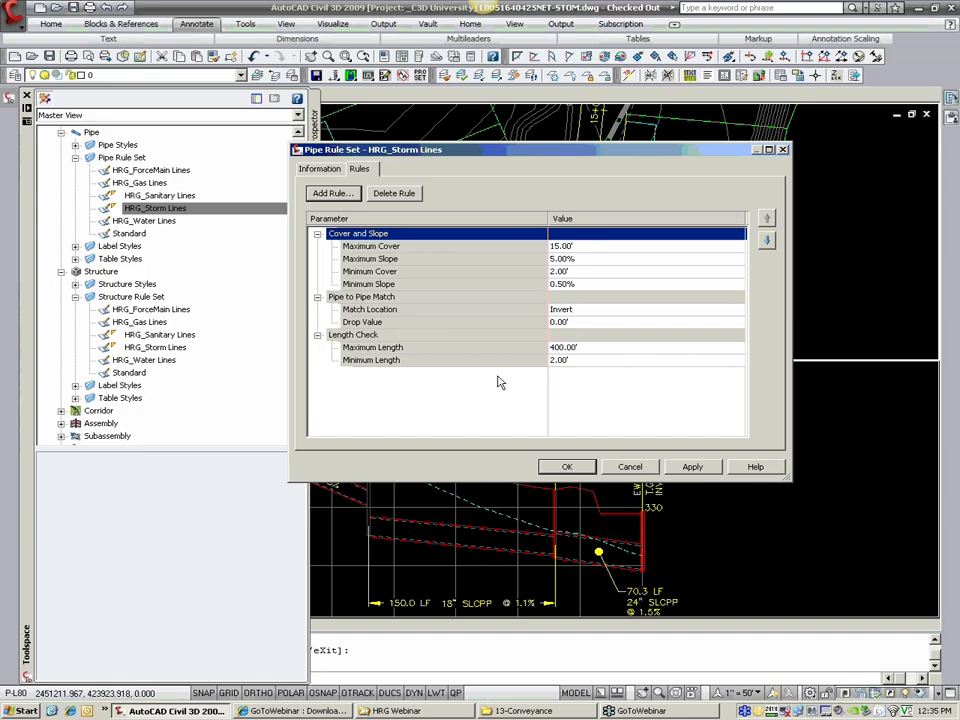
pyautogui.click(638, 468)
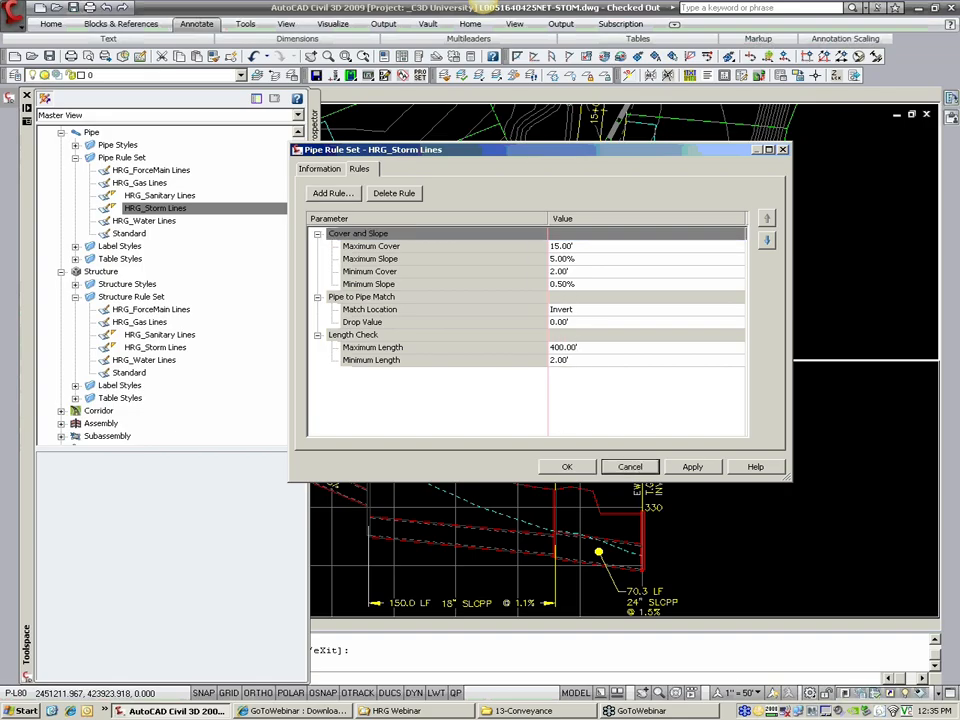
pyautogui.click(330, 194)
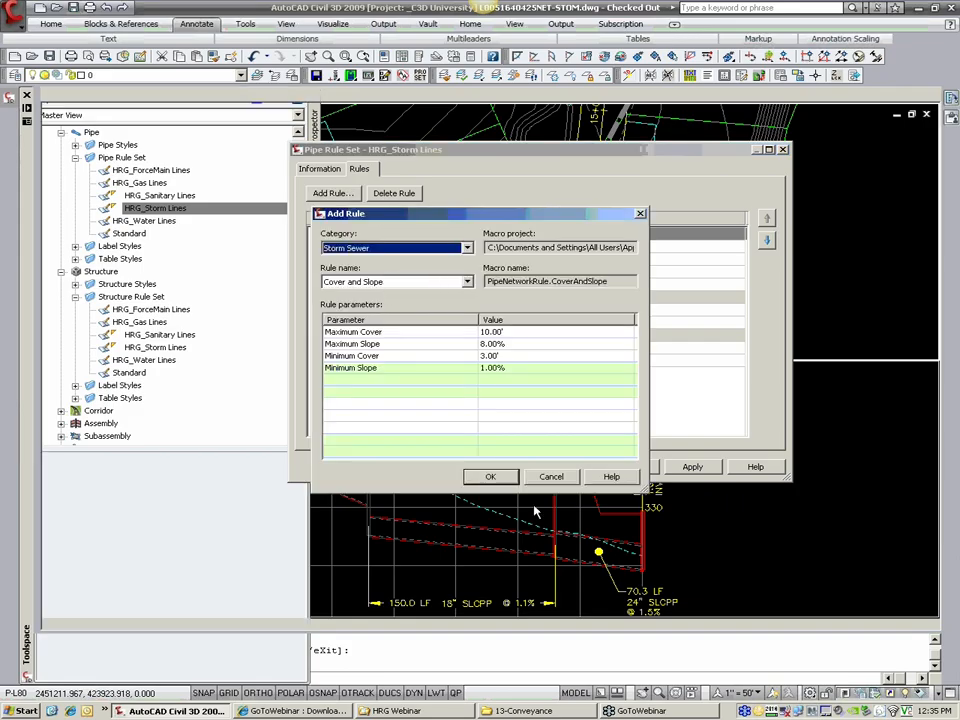
pyautogui.click(552, 476)
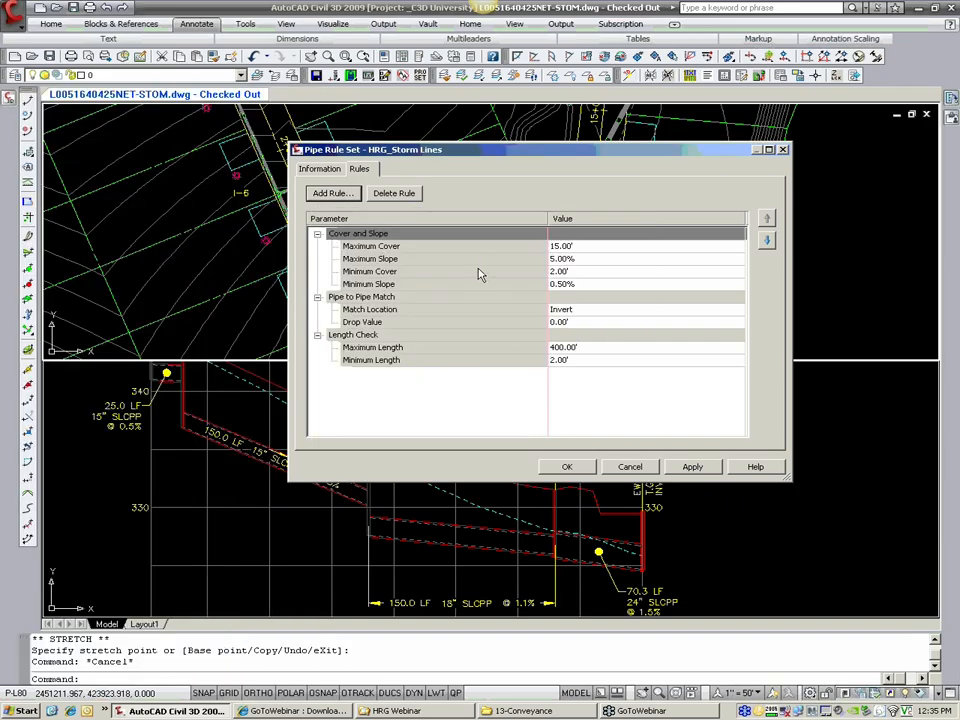
pyautogui.click(758, 470)
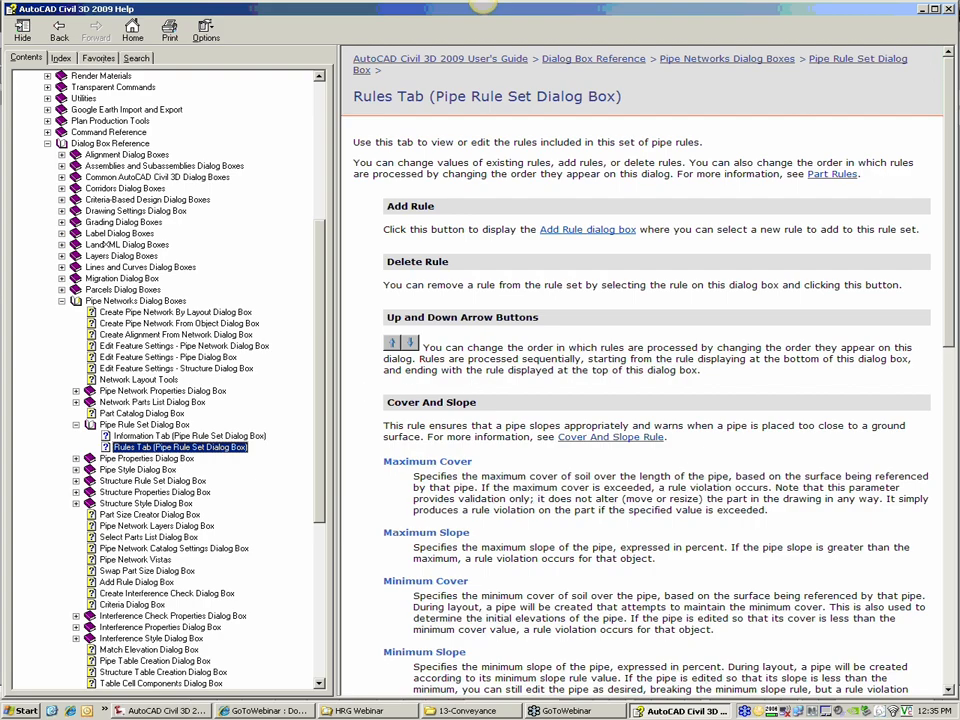
pyautogui.click(950, 10)
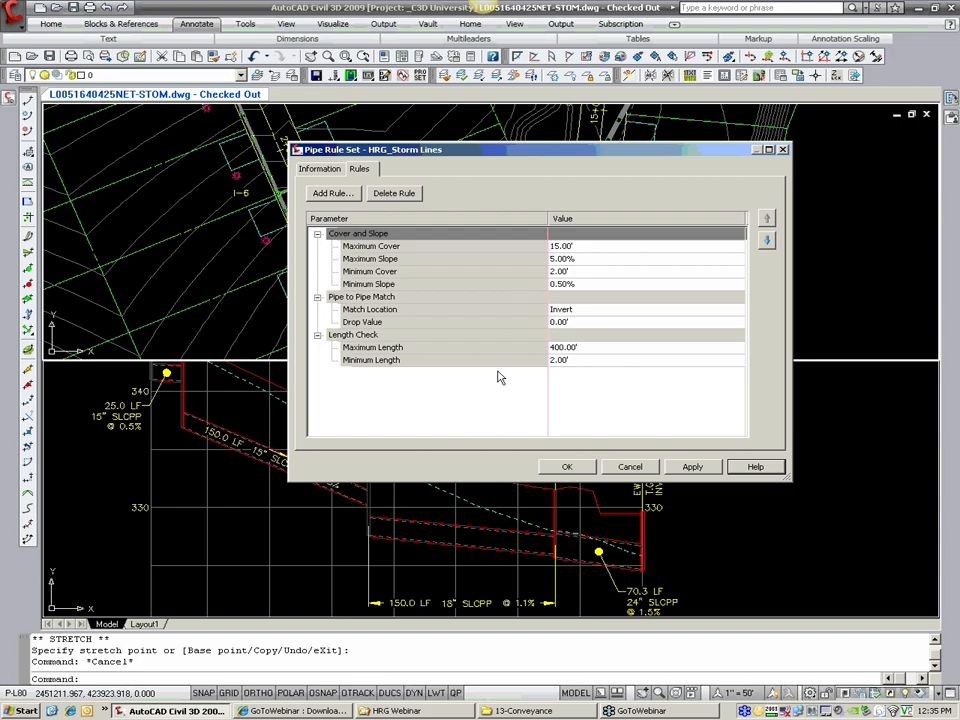
pyautogui.click(630, 467)
# Step: In the HRG_Storm Lines structure rule set, set the drop reference location to Invert and the drop value to 0.20'
pyautogui.moveTo(13, 117)
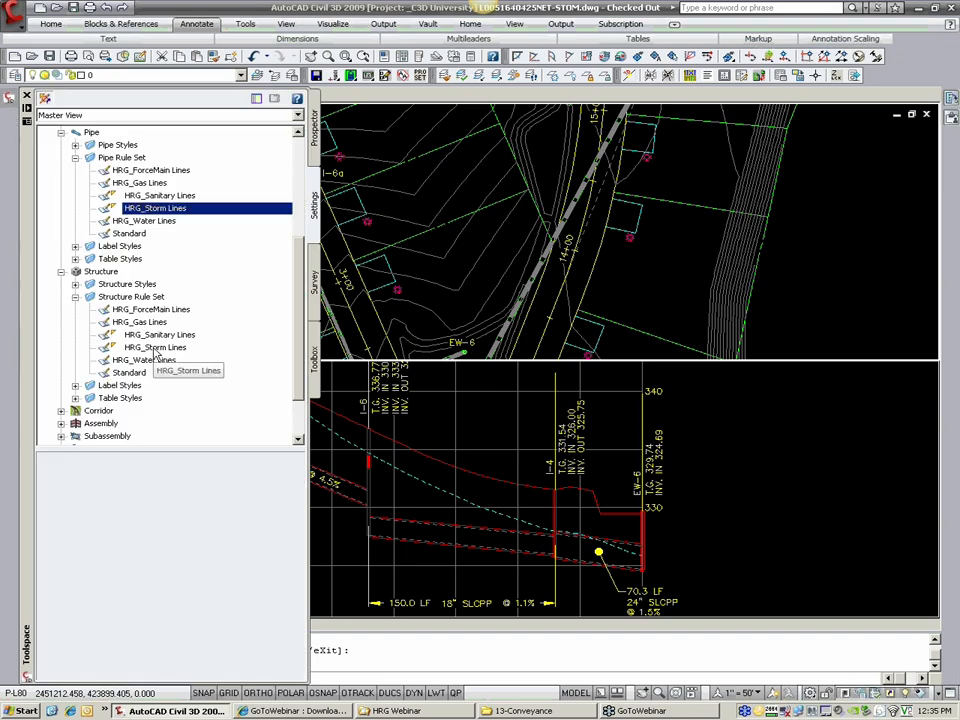
pyautogui.click(155, 348)
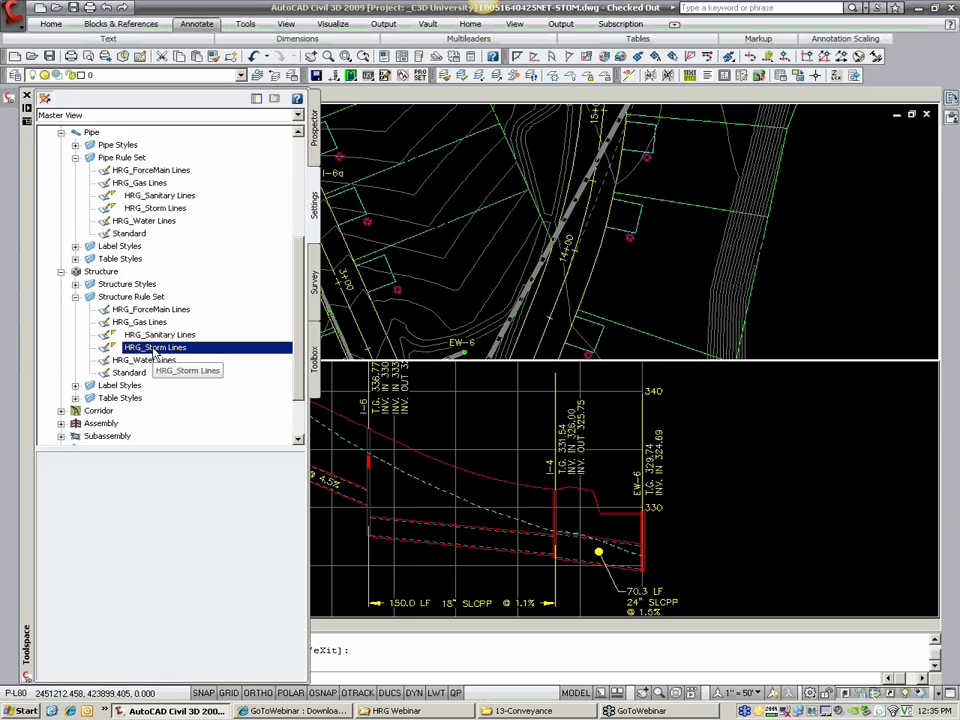
pyautogui.doubleClick(155, 348)
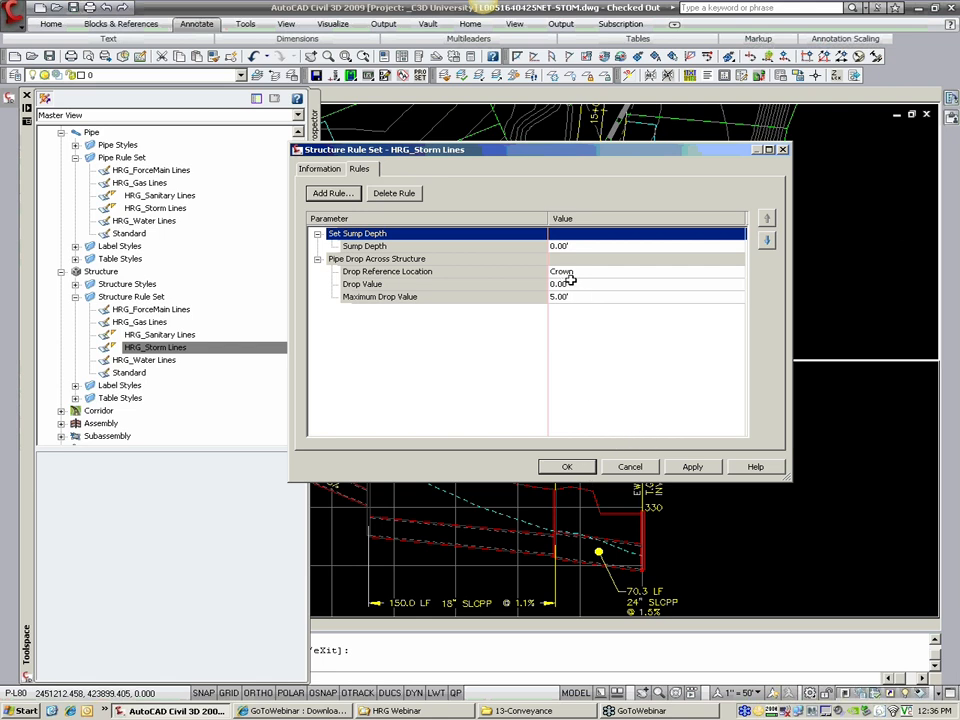
pyautogui.click(567, 274)
pyautogui.click(568, 301)
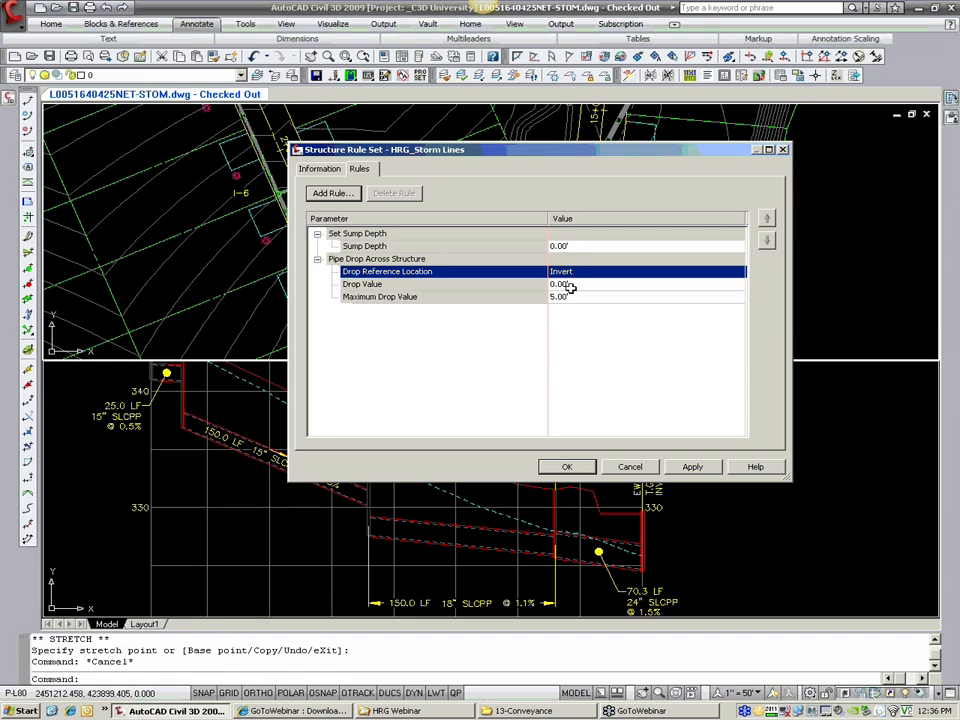
pyautogui.click(568, 284)
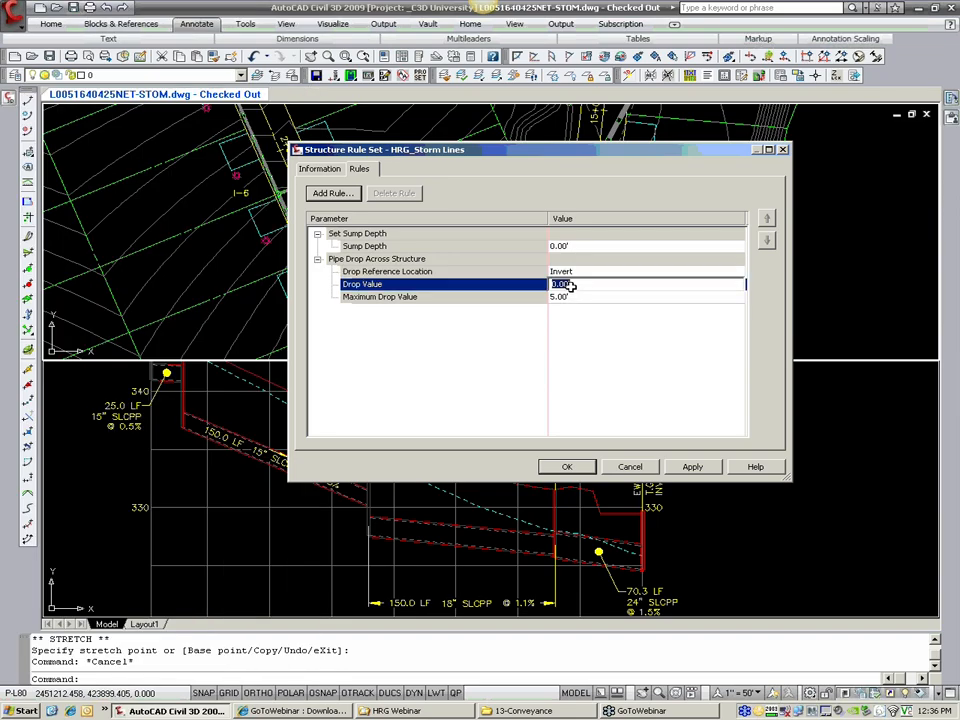
pyautogui.write('.2')
pyautogui.click(582, 341)
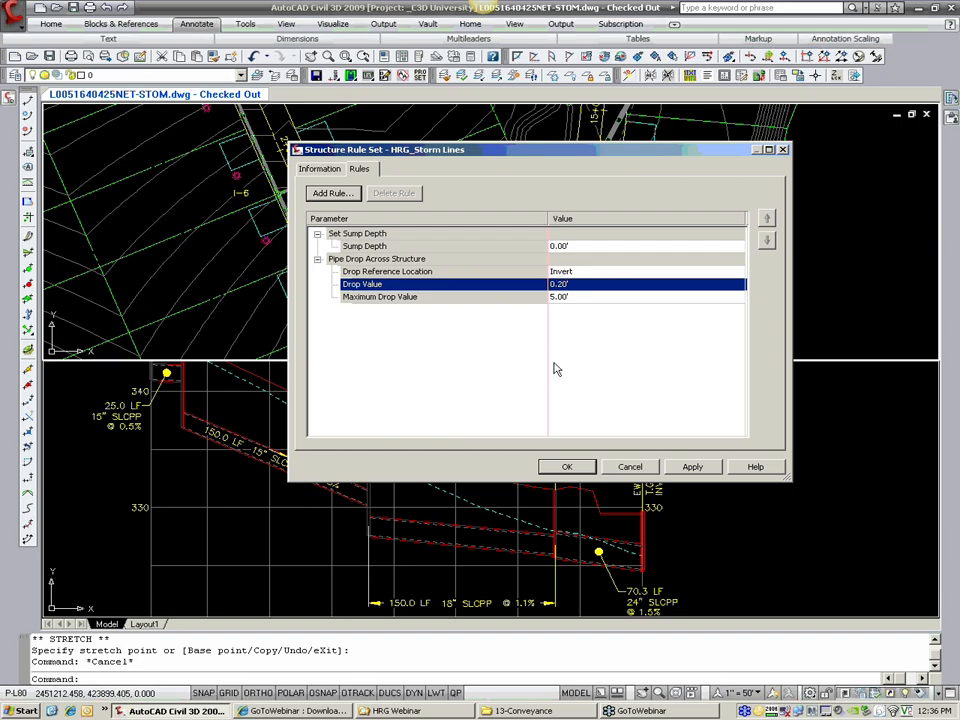
pyautogui.click(566, 467)
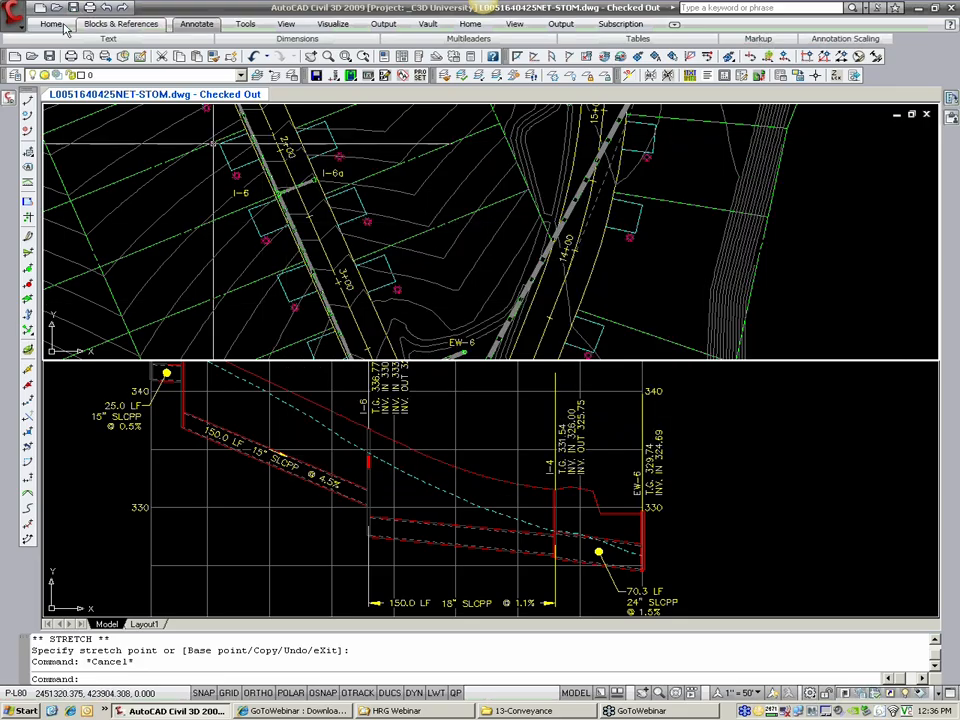
# Step: Apply the rules to the storm run in plan, from upslope structure I-20a down to endwall EW-6
pyautogui.click(17, 14)
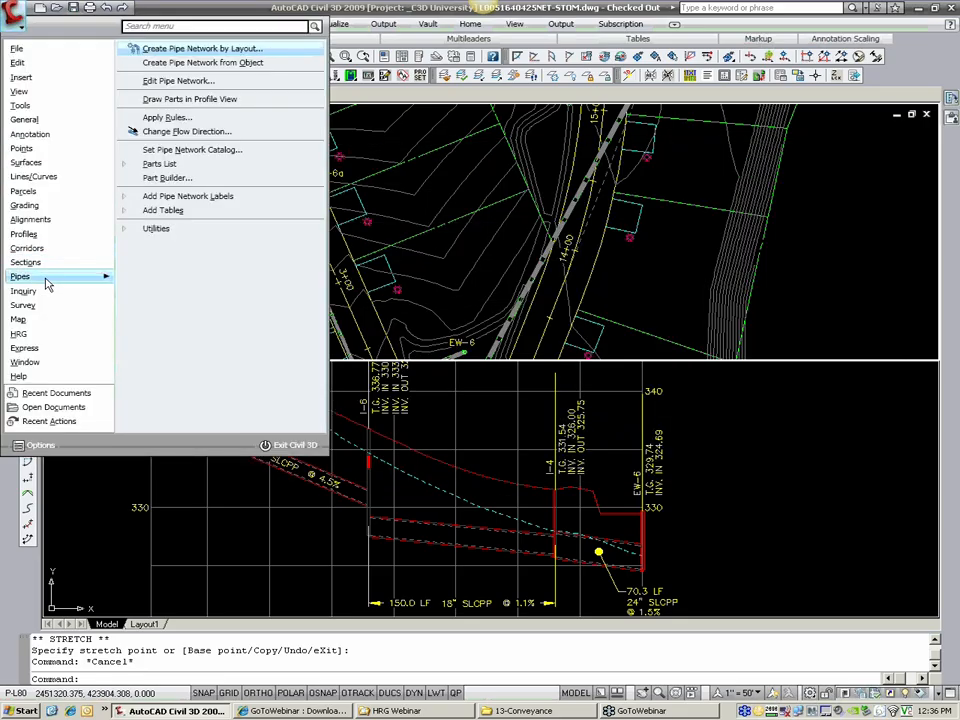
pyautogui.click(166, 118)
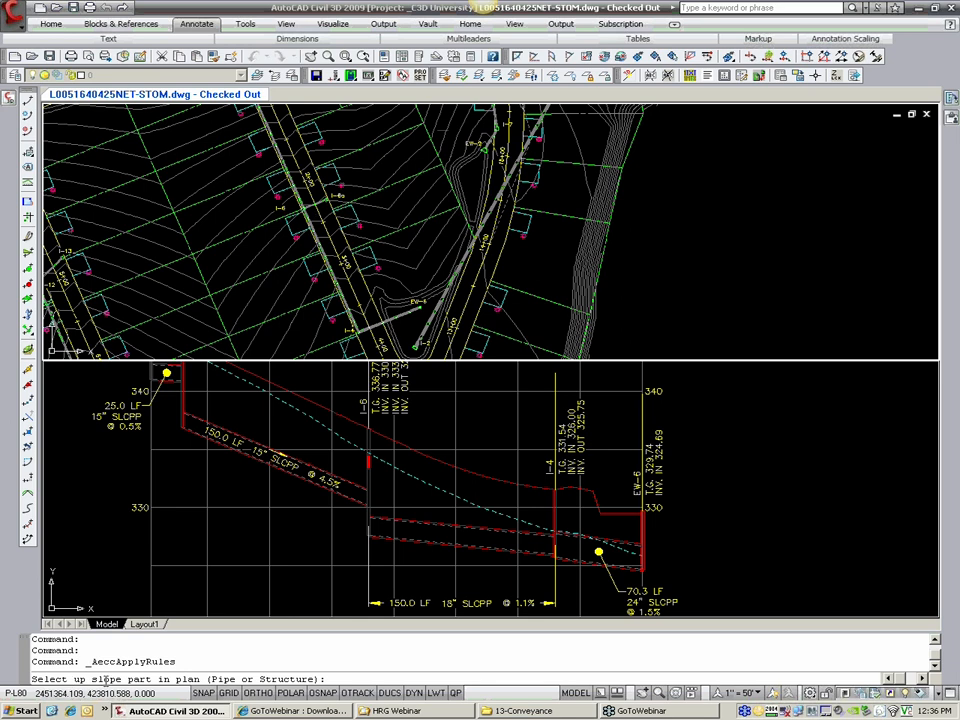
pyautogui.scroll(6, 289, 170)
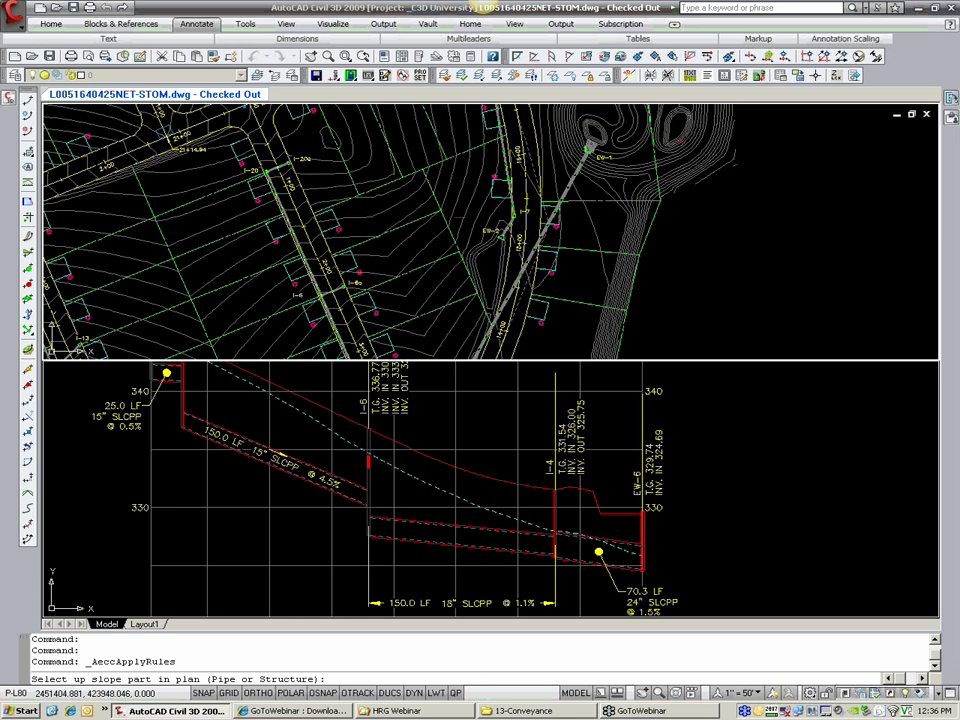
pyautogui.scroll(4, 289, 170)
pyautogui.click(295, 184)
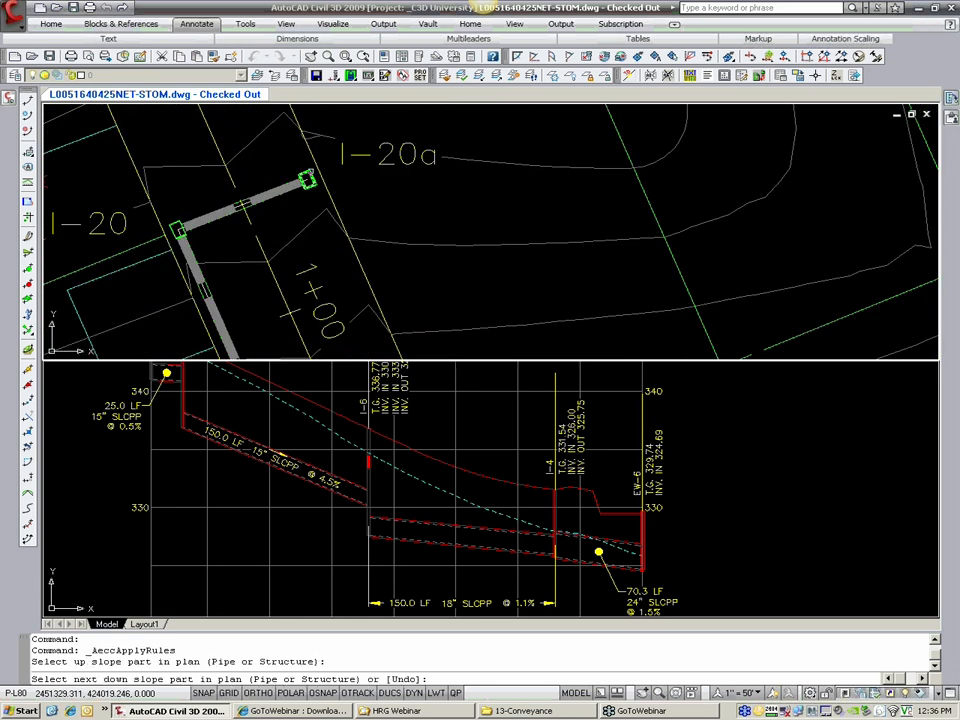
pyautogui.scroll(-3, 388, 183)
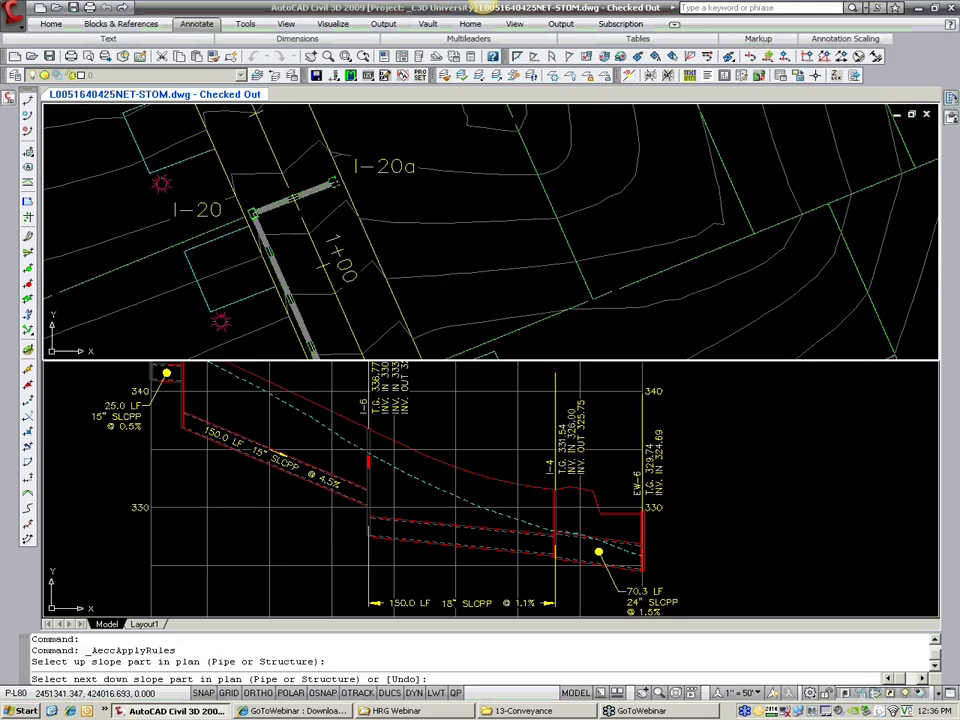
pyautogui.scroll(-2, 380, 215)
pyautogui.moveTo(454, 298); pyautogui.dragTo(360, 193, button='middle')
pyautogui.moveTo(359, 284); pyautogui.dragTo(315, 229, button='middle')
pyautogui.scroll(-2, 210, 160)
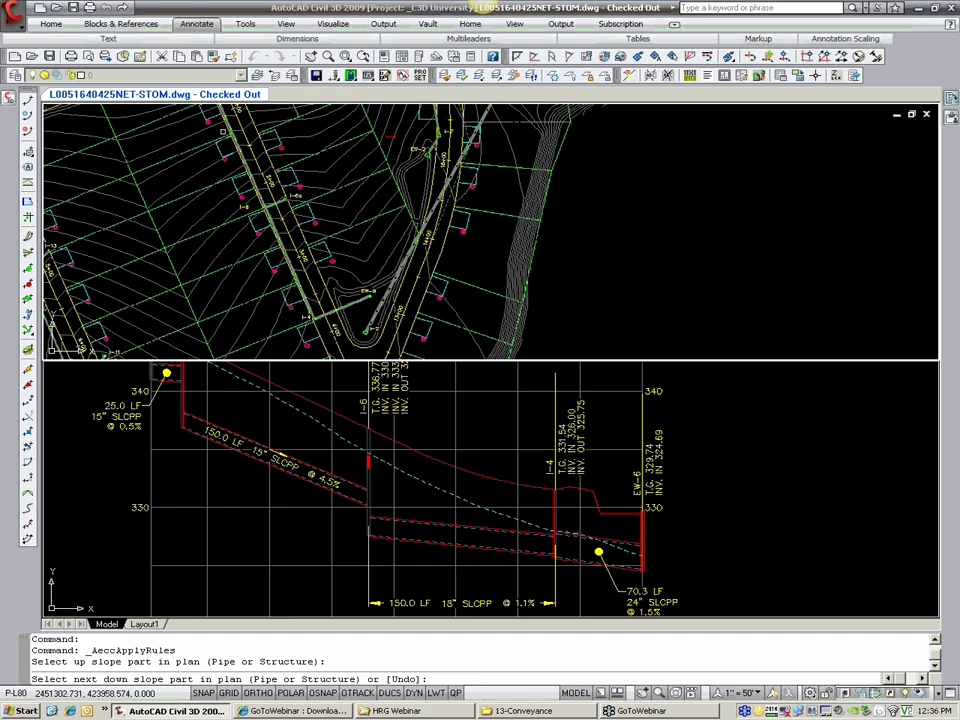
pyautogui.scroll(5, 360, 295)
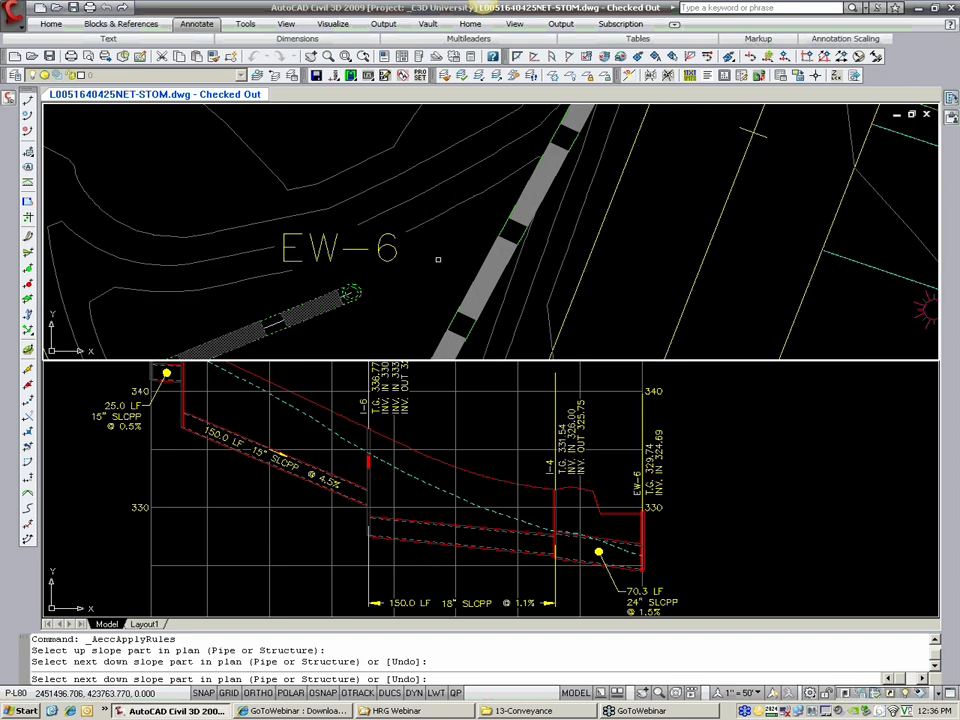
pyautogui.scroll(-6, 438, 260)
pyautogui.moveTo(402, 245); pyautogui.dragTo(396, 321, button='middle')
pyautogui.moveTo(326, 196); pyautogui.dragTo(288, 224, button='middle')
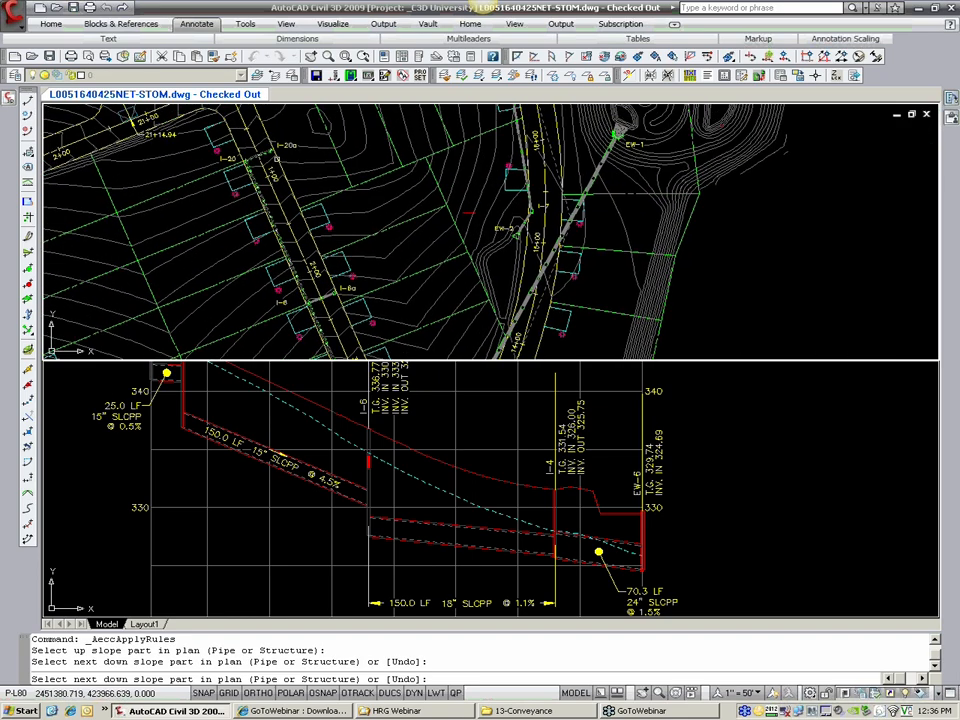
pyautogui.scroll(4, 242, 218)
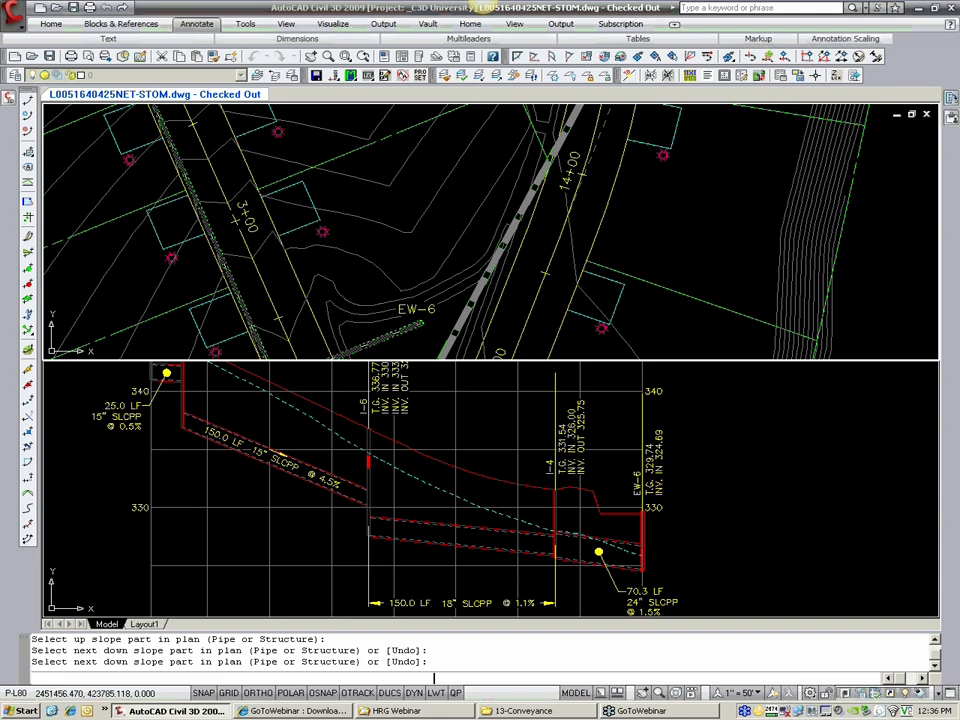
pyautogui.press('Return')
# Step: Examine the pipe slopes and the drop across structure I-6 in the profile view
pyautogui.moveTo(450, 541); pyautogui.dragTo(373, 552, button='middle')
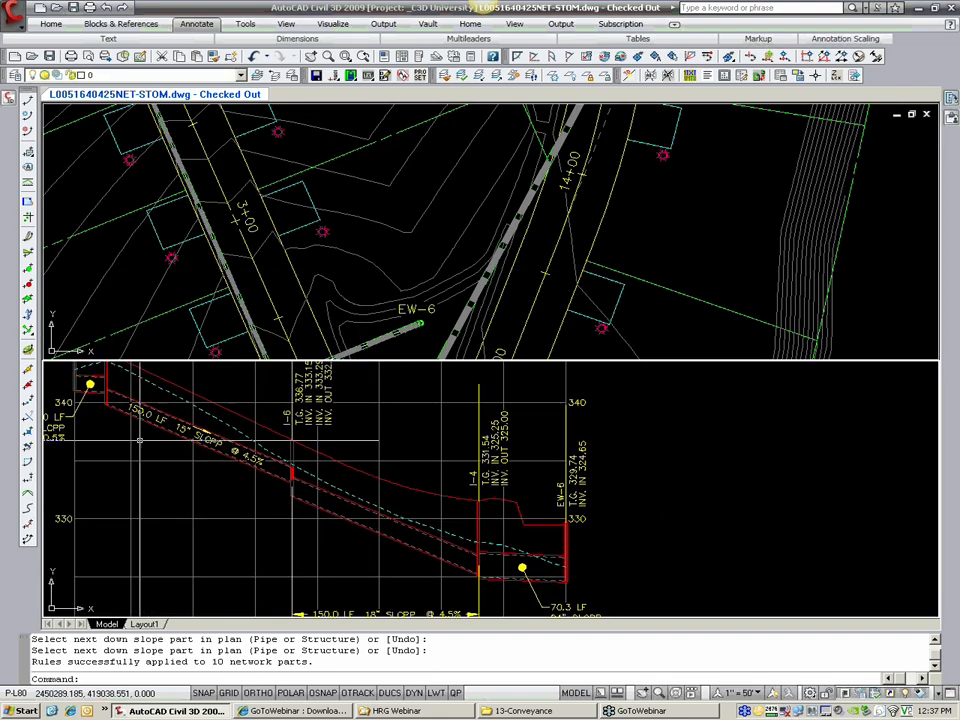
pyautogui.scroll(3, 339, 494)
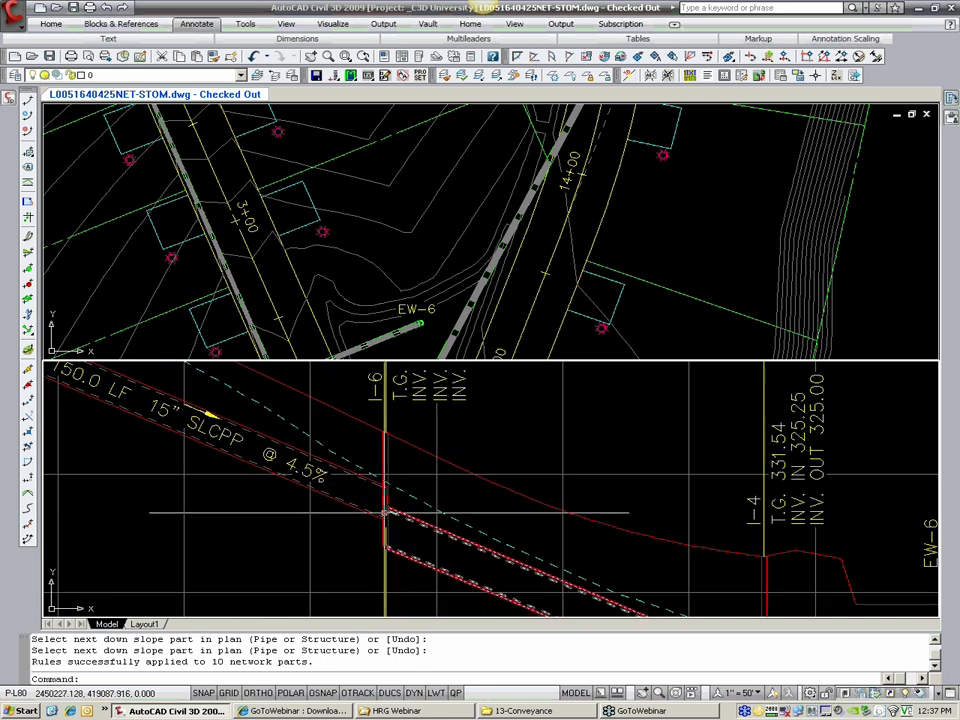
pyautogui.scroll(-2, 352, 483)
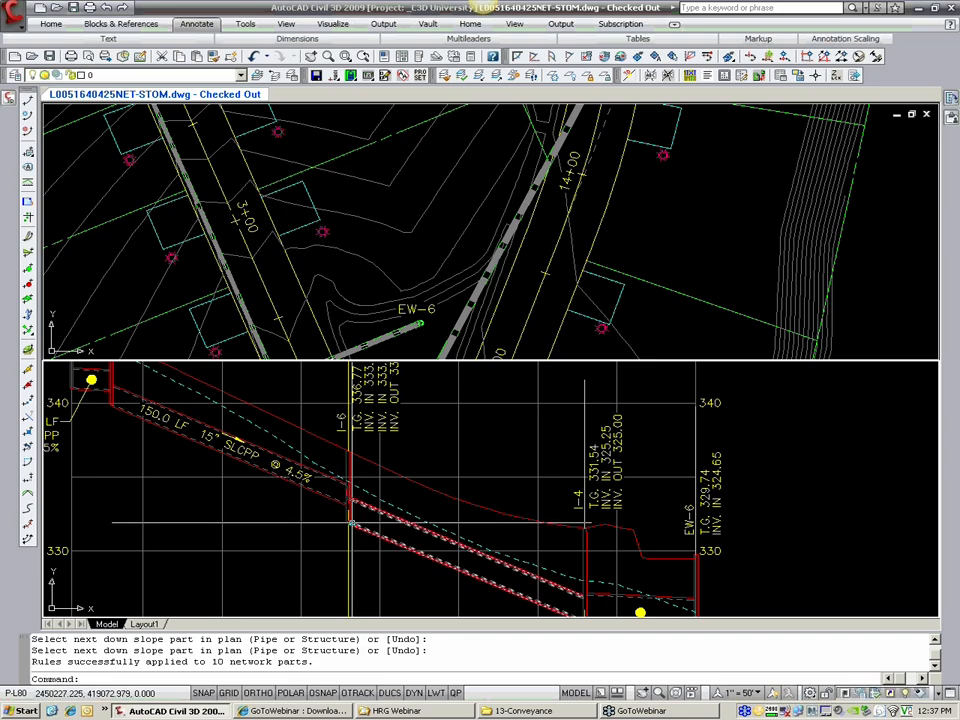
pyautogui.scroll(2, 351, 513)
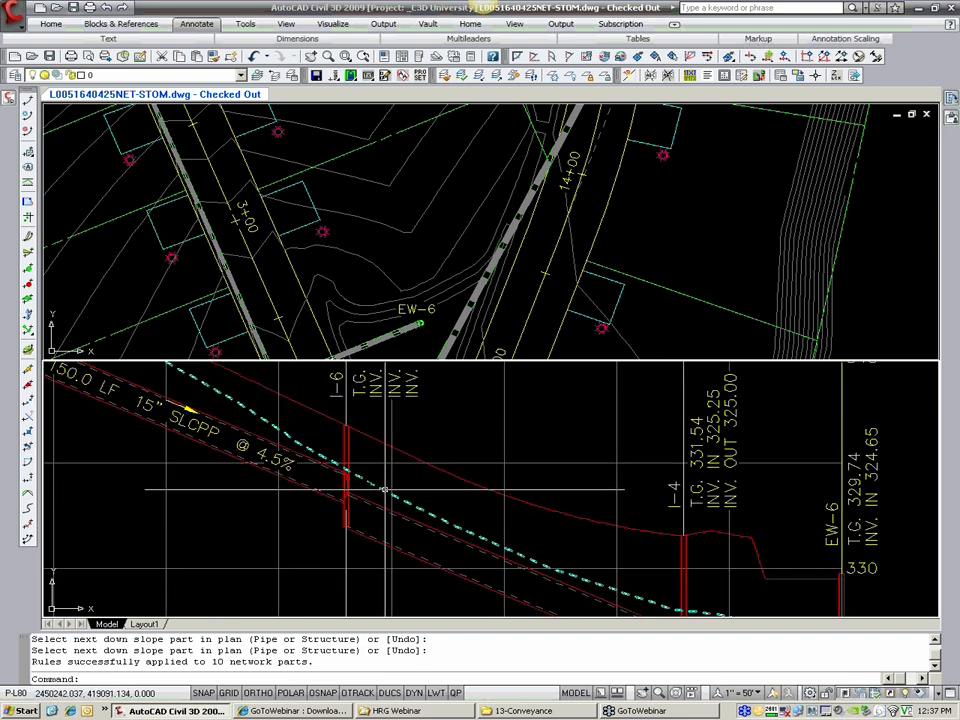
# Step: Examine the storm run from I-20a to EW-6 in the profile view, including the crossing pipe at structure I-6
pyautogui.scroll(-2, 384, 489)
pyautogui.moveTo(431, 525); pyautogui.dragTo(340, 487, button='middle')
pyautogui.scroll(2, 407, 578)
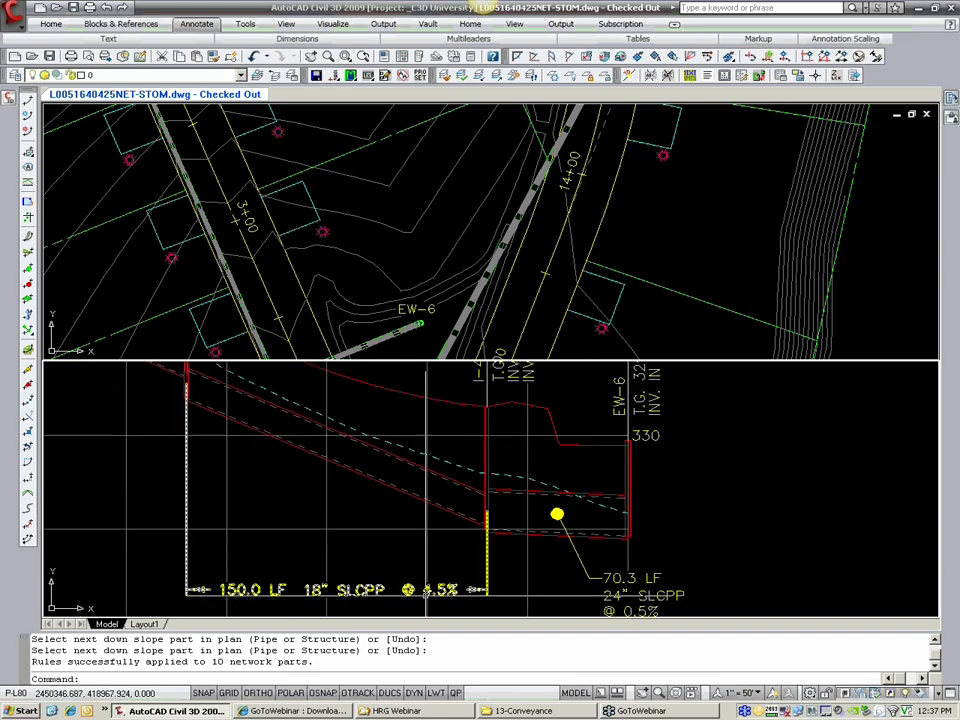
pyautogui.scroll(-2, 426, 575)
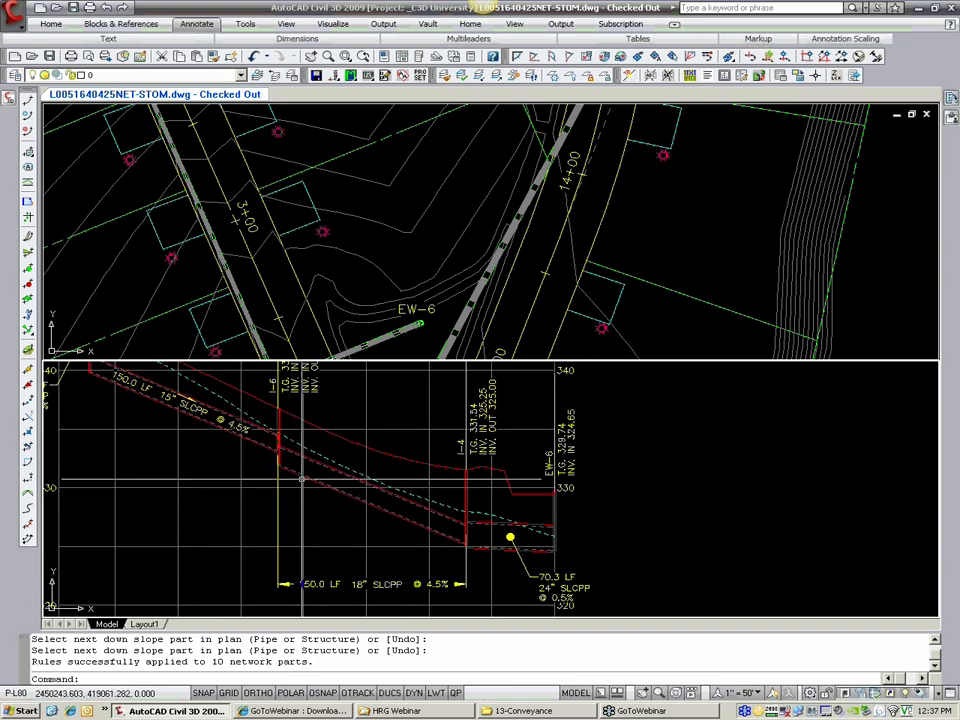
pyautogui.moveTo(301, 478); pyautogui.dragTo(338, 497, button='middle')
pyautogui.moveTo(256, 426); pyautogui.dragTo(338, 476, button='middle')
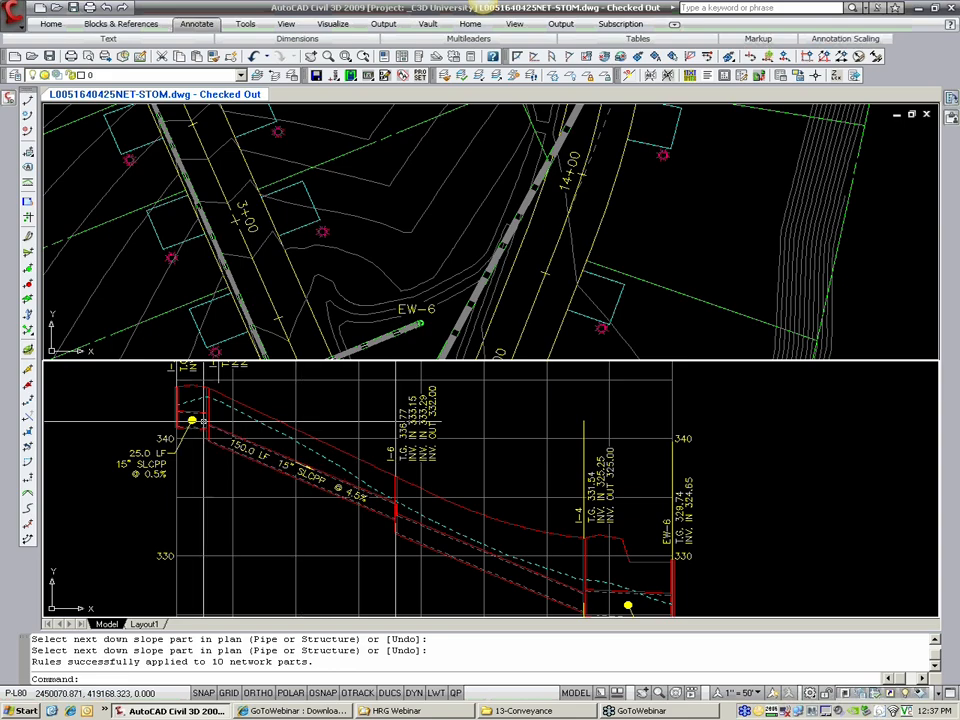
pyautogui.scroll(3, 425, 516)
pyautogui.scroll(3, 347, 500)
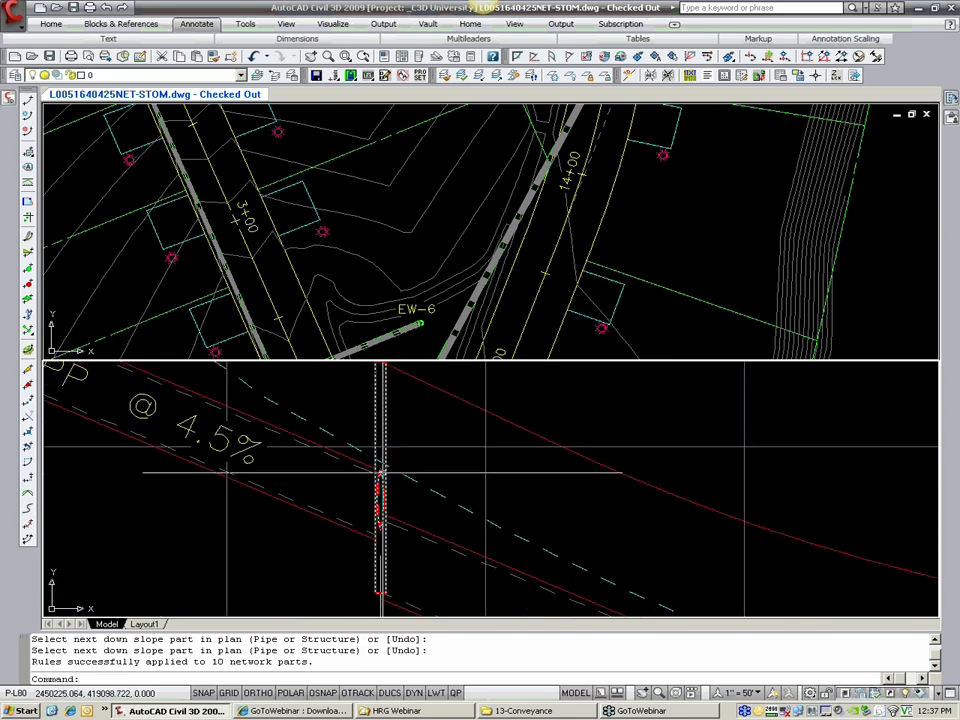
# Step: Apply the rules in plan to the lateral from upslope structure I-6a to structure I-6 and review the profile
pyautogui.click(325, 294)
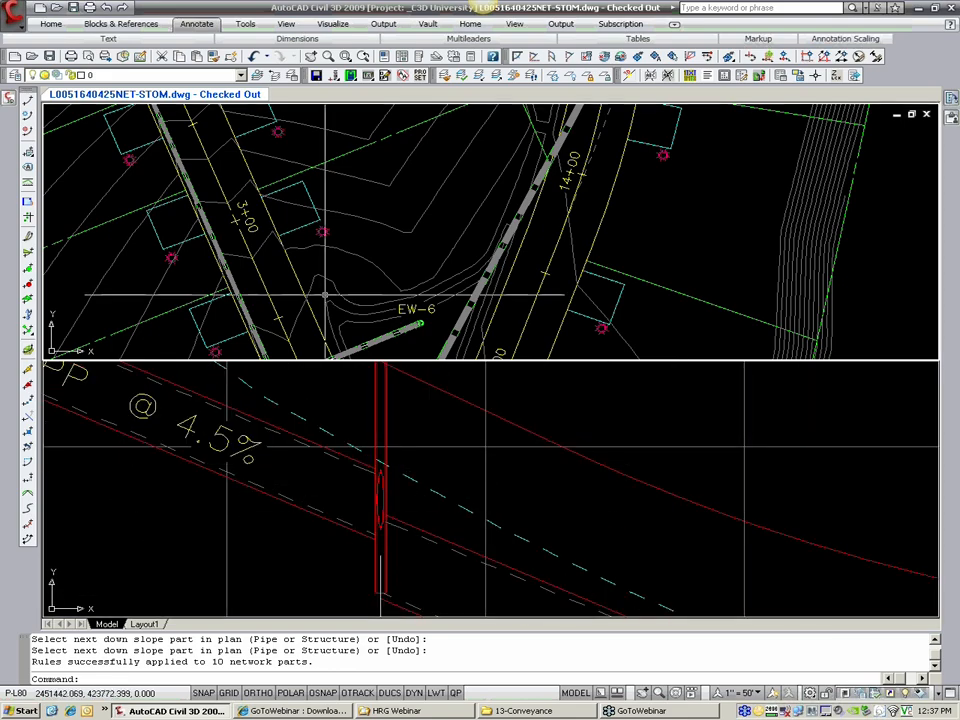
pyautogui.scroll(-2, 309, 287)
pyautogui.moveTo(212, 138); pyautogui.dragTo(286, 225, button='middle')
pyautogui.scroll(4, 286, 225)
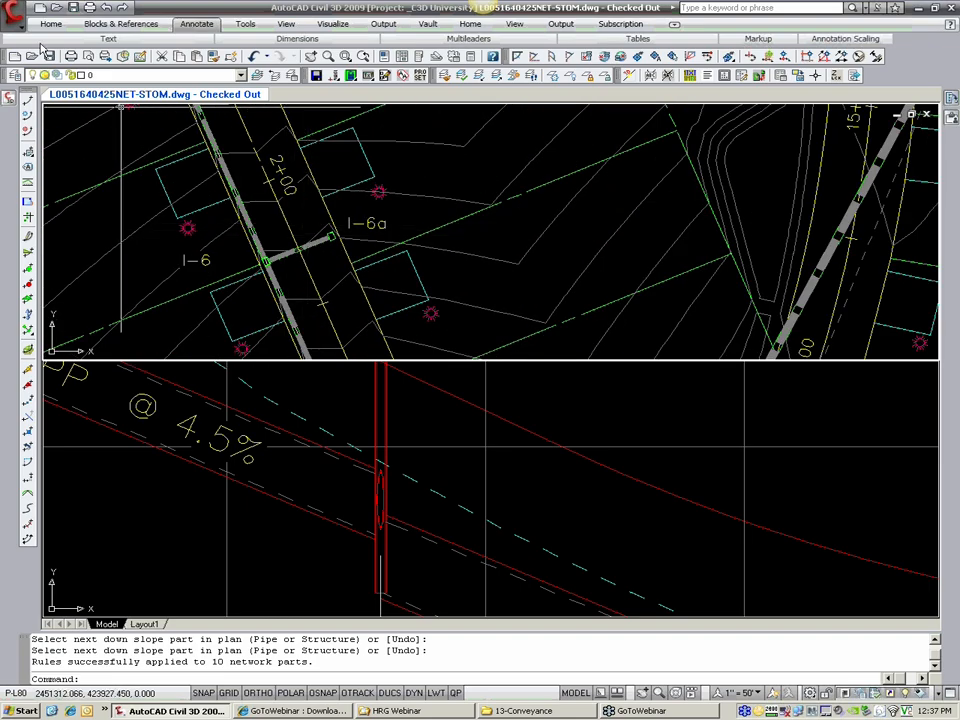
pyautogui.click(12, 14)
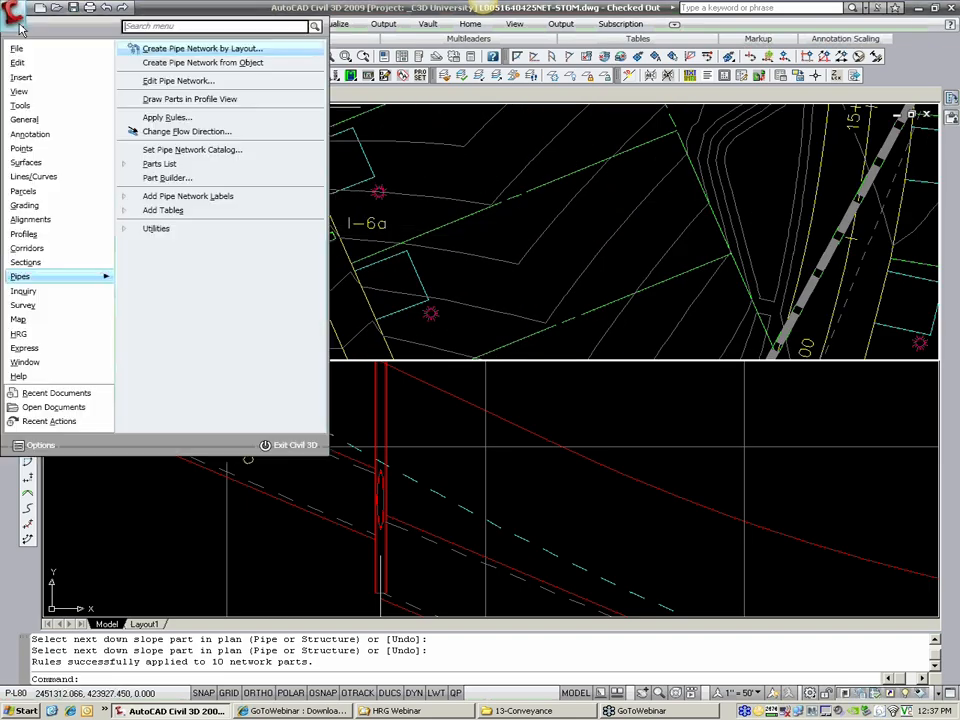
pyautogui.click(167, 117)
pyautogui.scroll(2, 320, 243)
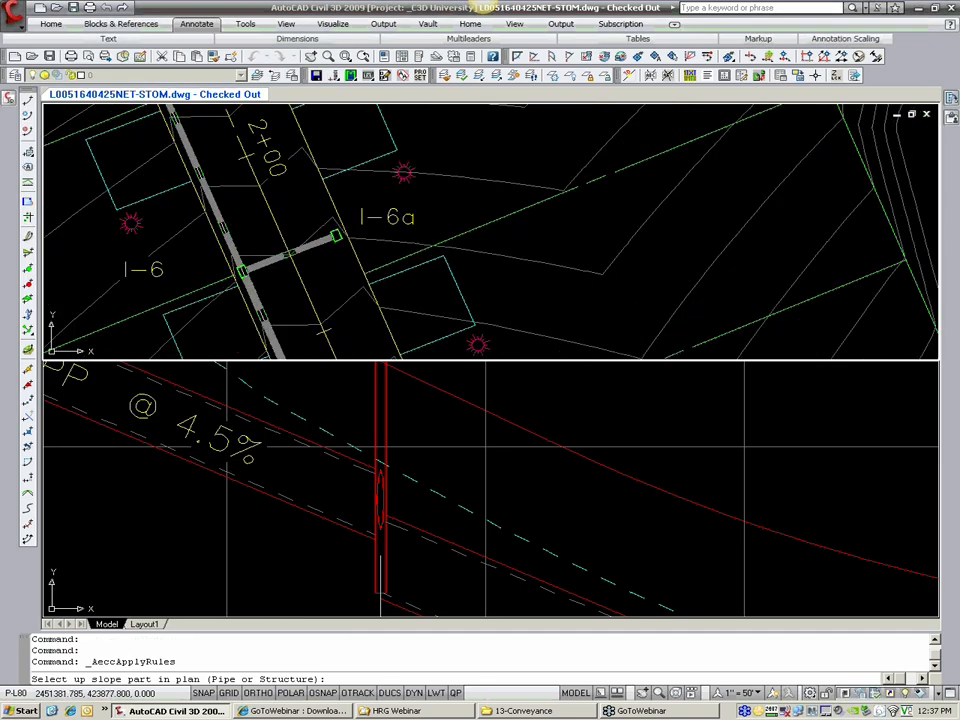
pyautogui.click(339, 241)
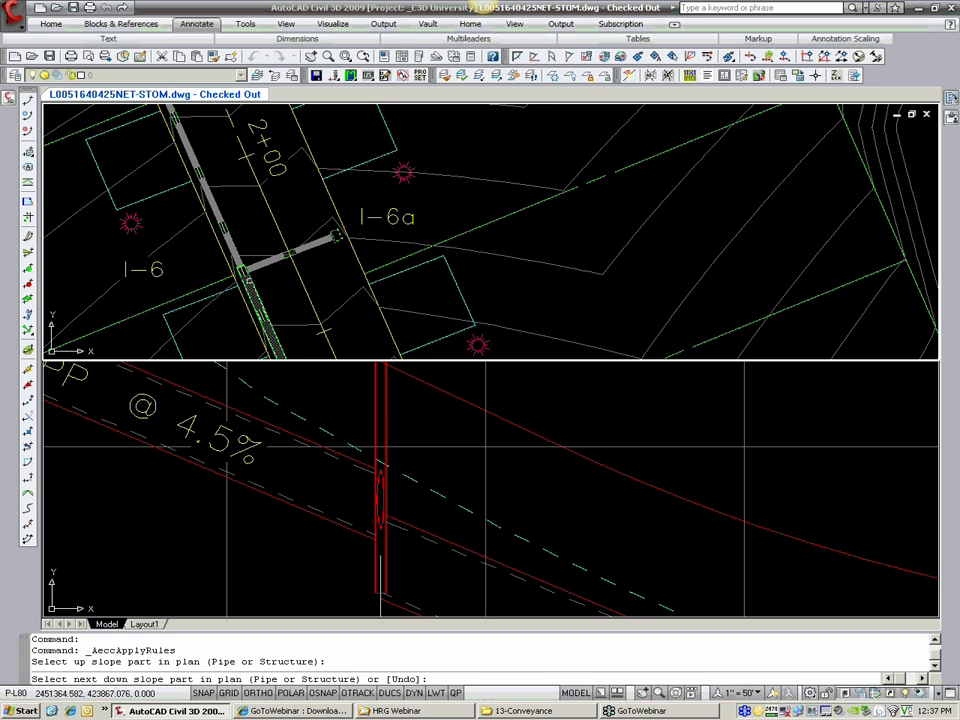
pyautogui.click(241, 271)
pyautogui.press('Return')
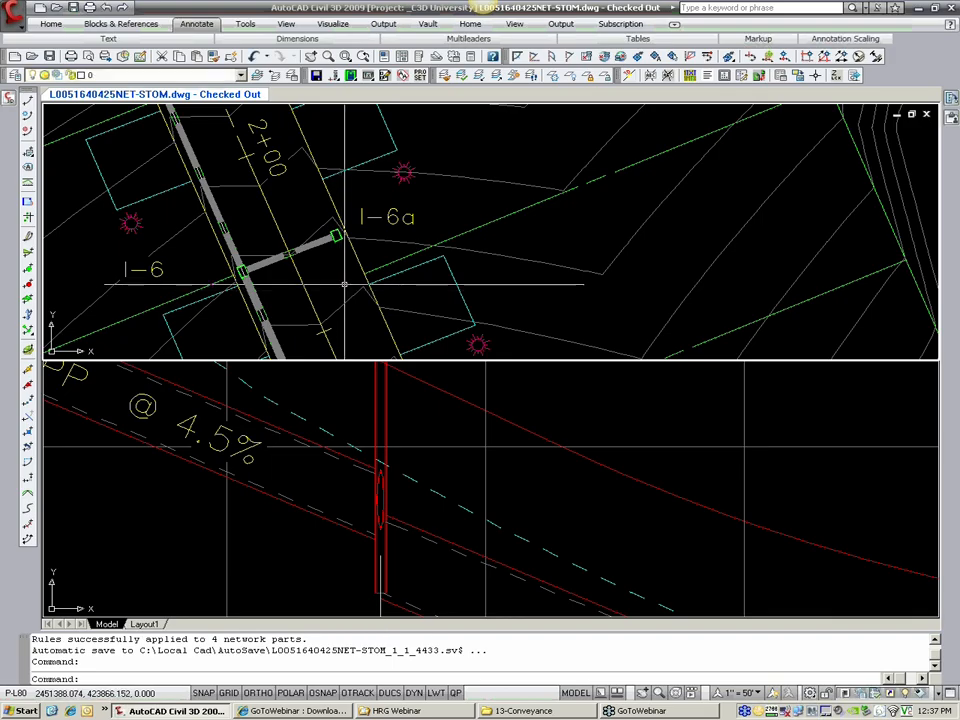
pyautogui.scroll(-3, 385, 495)
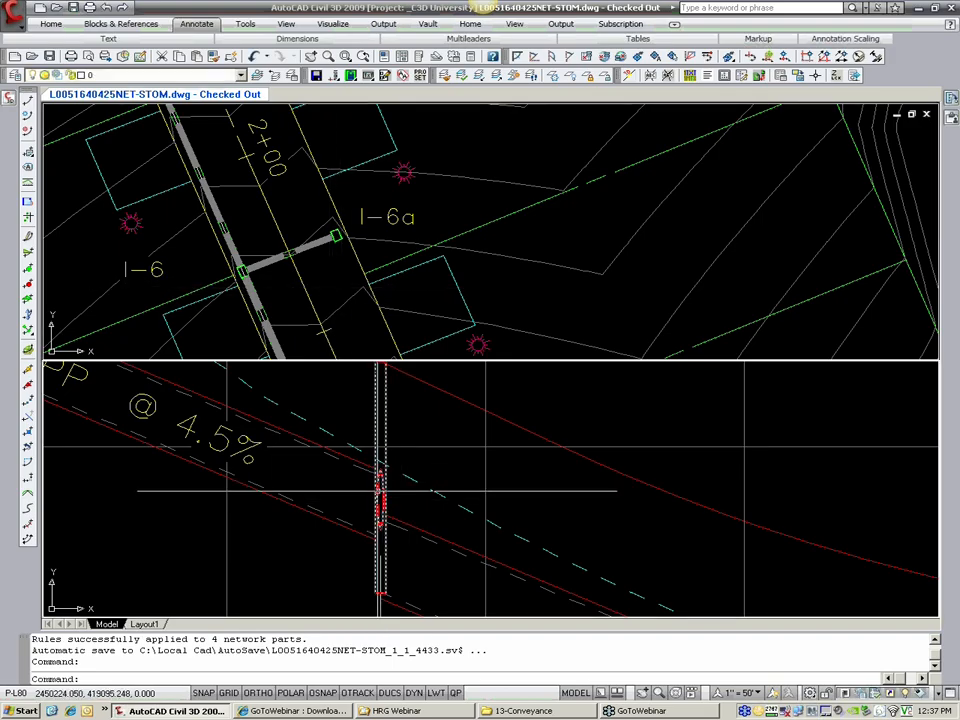
pyautogui.scroll(-5, 383, 480)
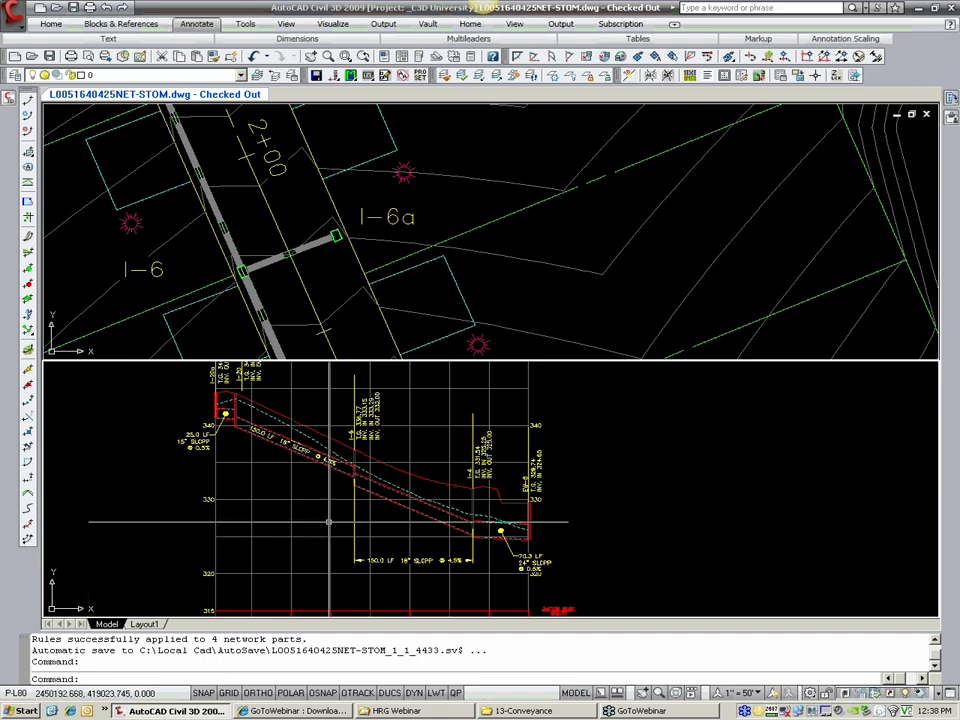
pyautogui.scroll(-2, 351, 517)
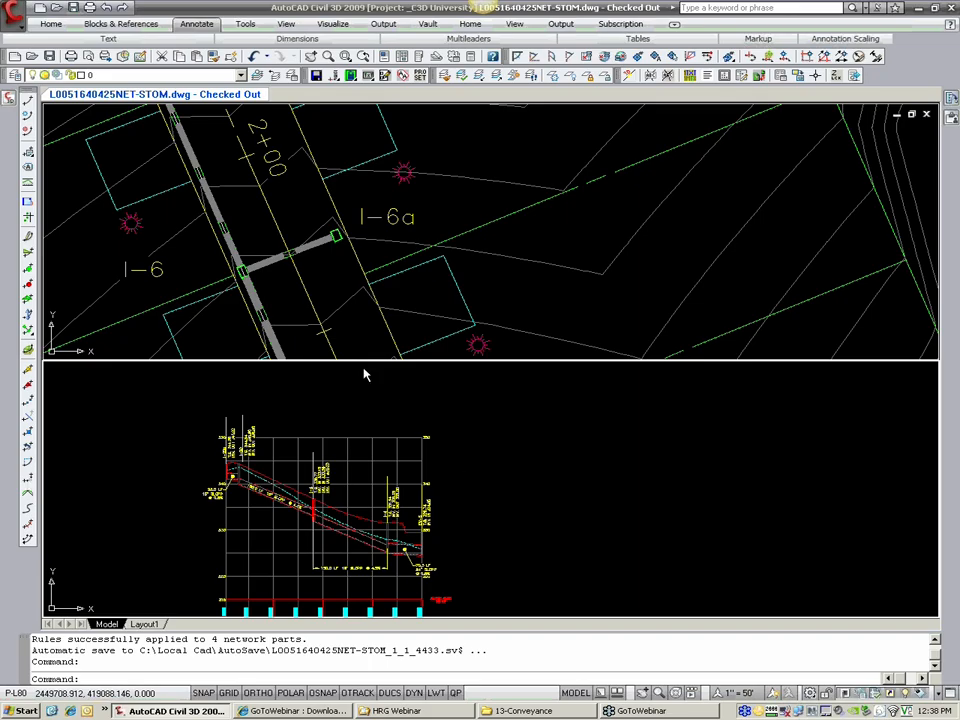
# Step: Stretch the bottom of structure I-4 downward in the profile view, entering 40 as the stretch value
pyautogui.scroll(-4, 350, 370)
pyautogui.scroll(-4, 323, 278)
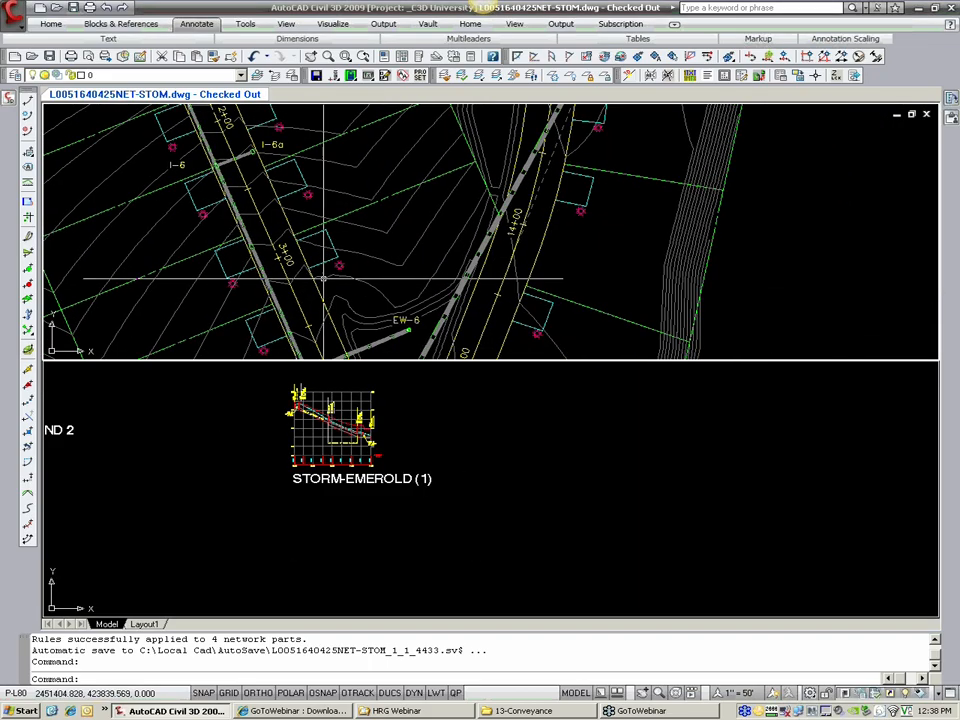
pyautogui.scroll(10, 323, 278)
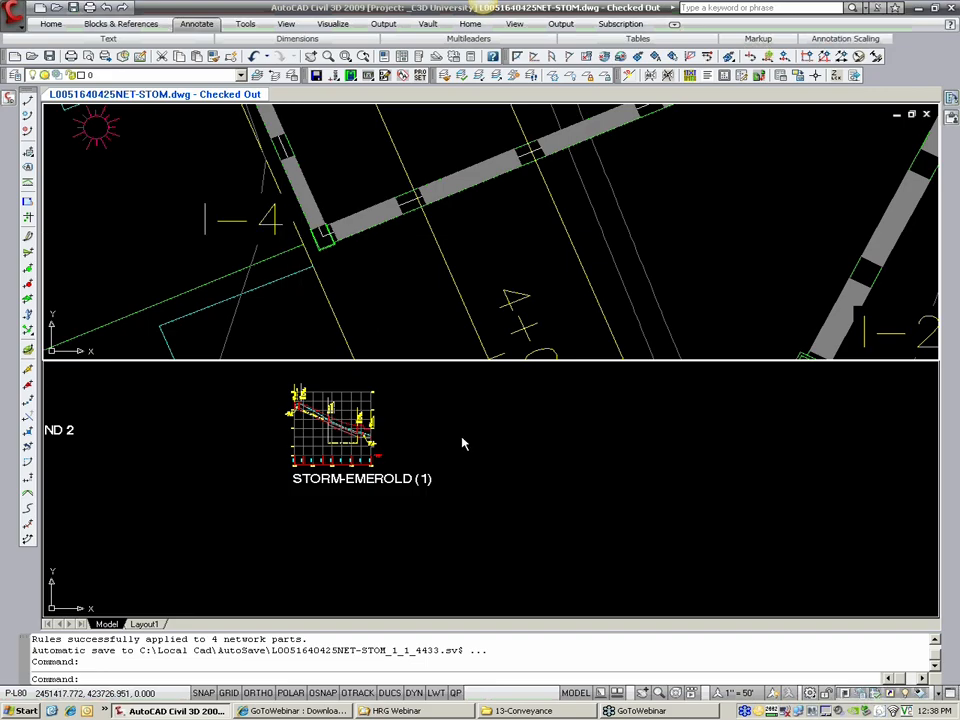
pyautogui.scroll(10, 463, 443)
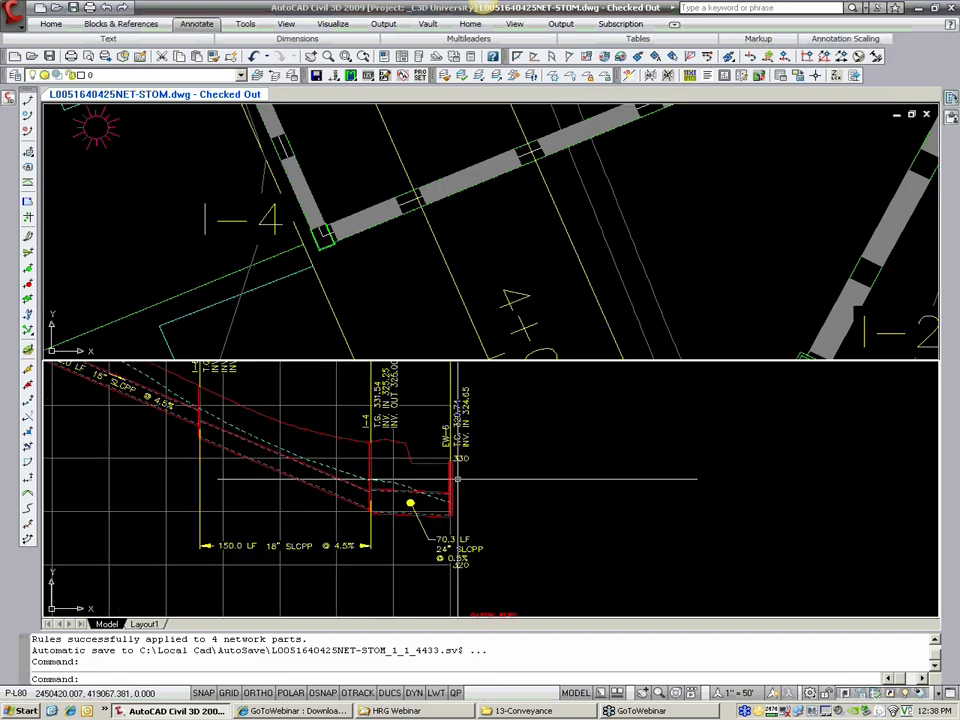
pyautogui.moveTo(458, 479); pyautogui.dragTo(441, 507, button='middle')
pyautogui.moveTo(384, 486); pyautogui.dragTo(367, 472, button='middle')
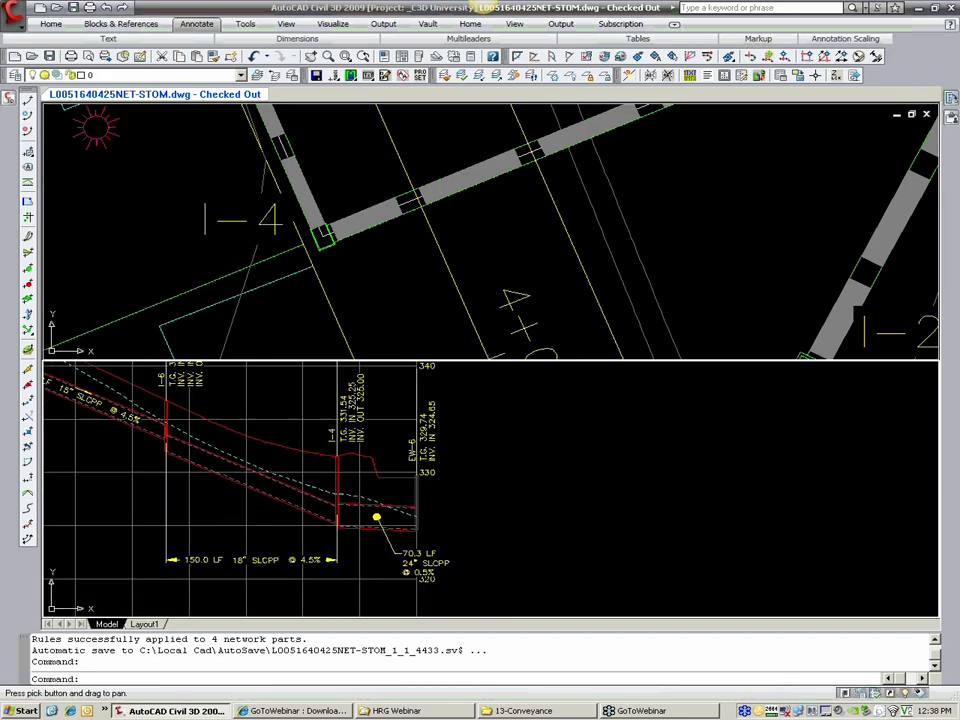
pyautogui.scroll(2, 351, 474)
pyautogui.click(332, 471)
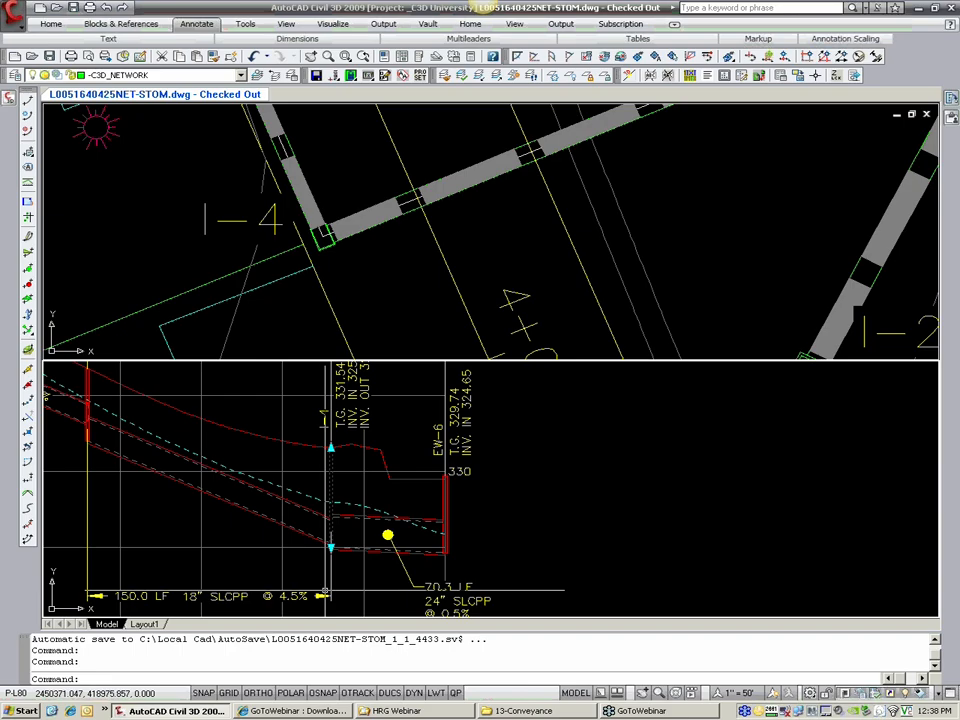
pyautogui.press('Escape')
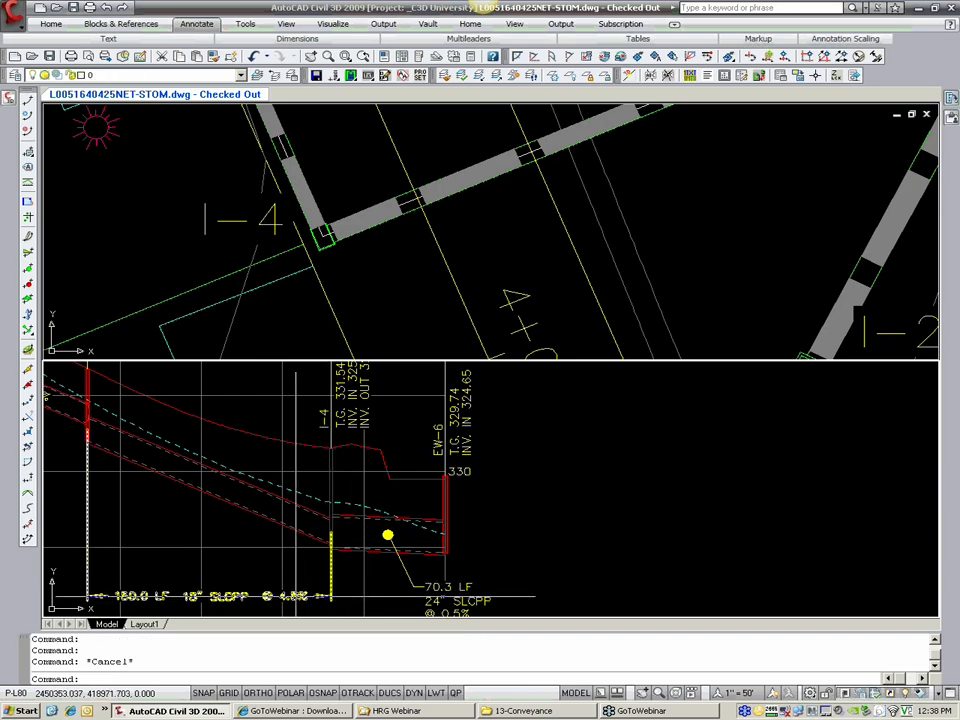
pyautogui.click(296, 597)
pyautogui.press('Escape')
pyautogui.click(331, 489)
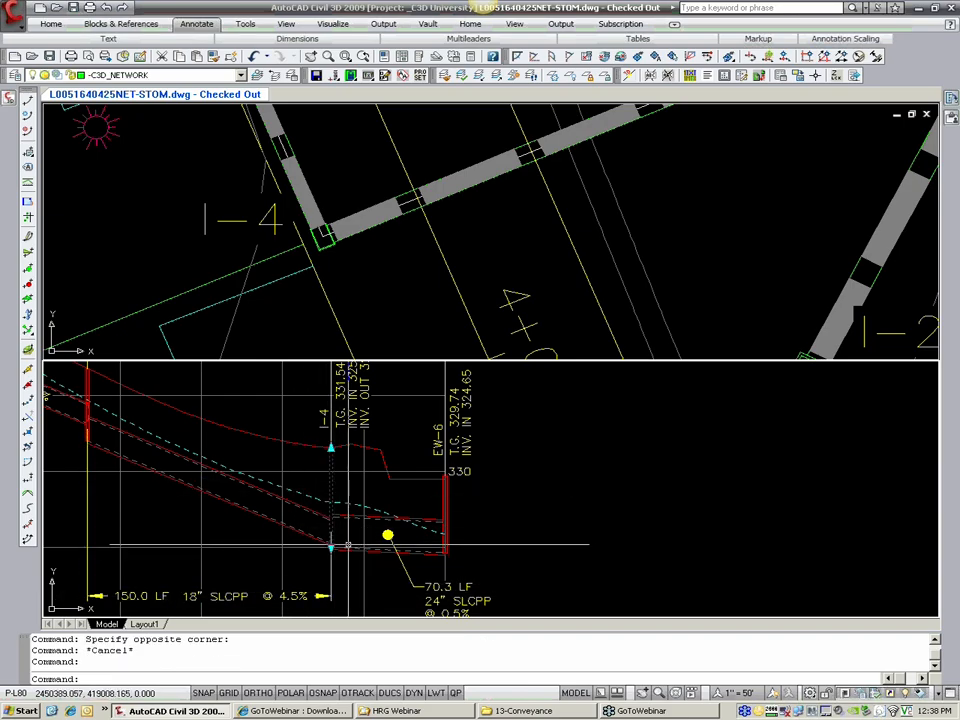
pyautogui.click(331, 547)
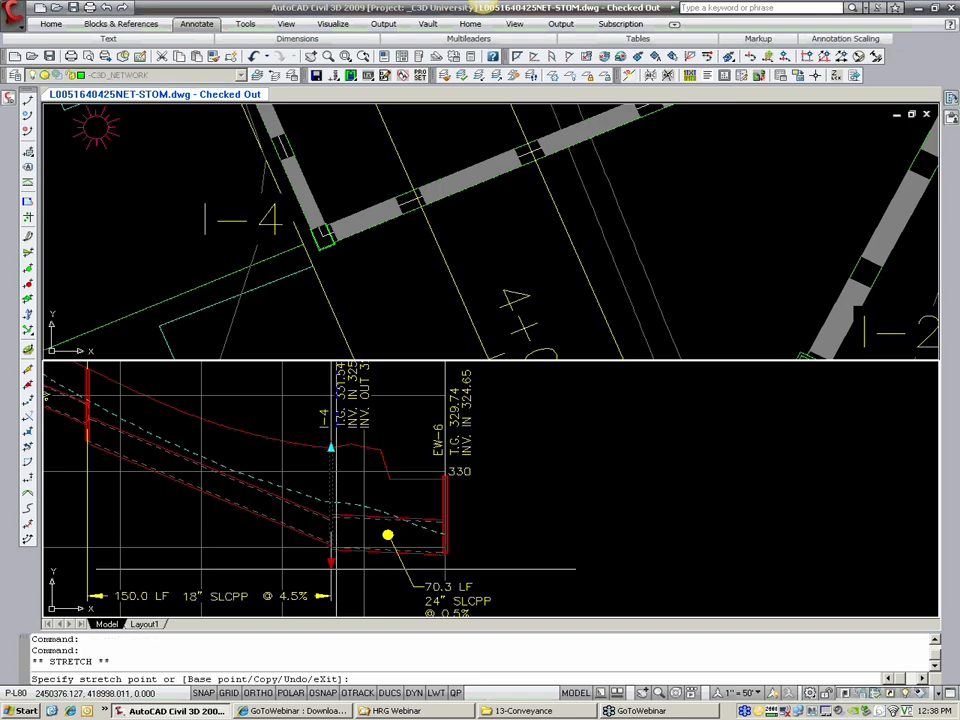
pyautogui.scroll(-3, 331, 545)
pyautogui.scroll(3, 337, 517)
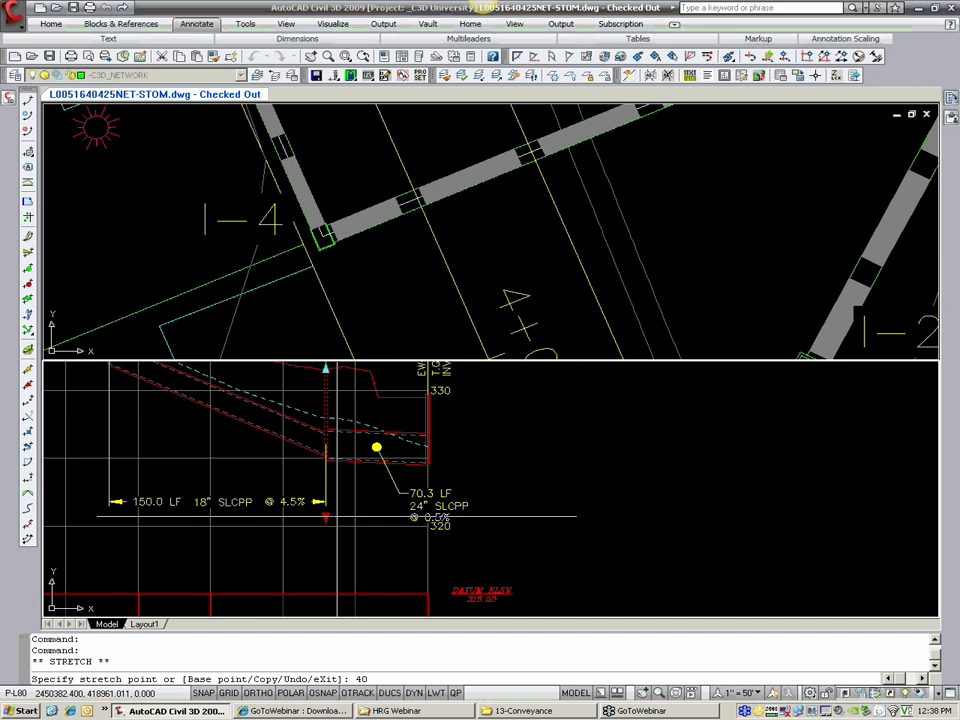
pyautogui.press('Return')
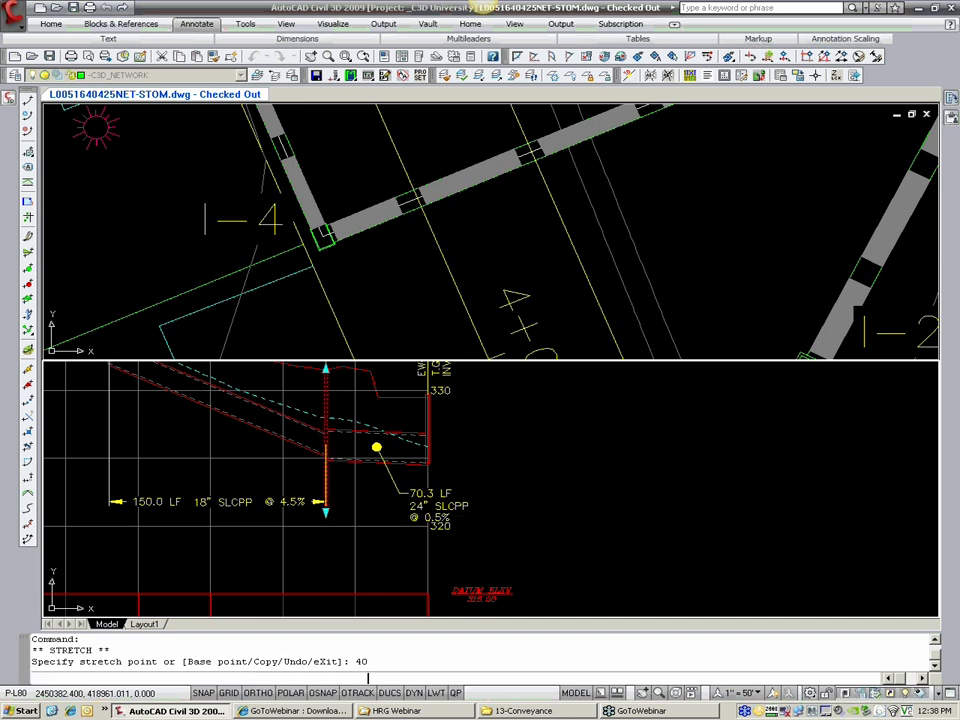
pyautogui.press('Escape')
pyautogui.moveTo(368, 480); pyautogui.dragTo(332, 526, button='middle')
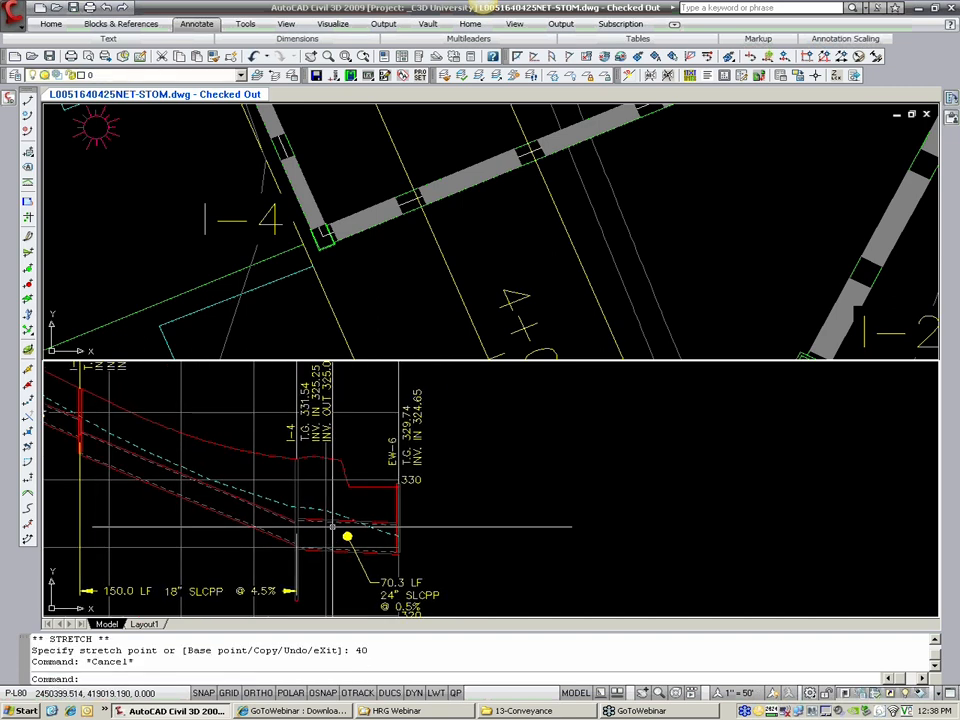
pyautogui.moveTo(297, 472); pyautogui.dragTo(231, 460, button='middle')
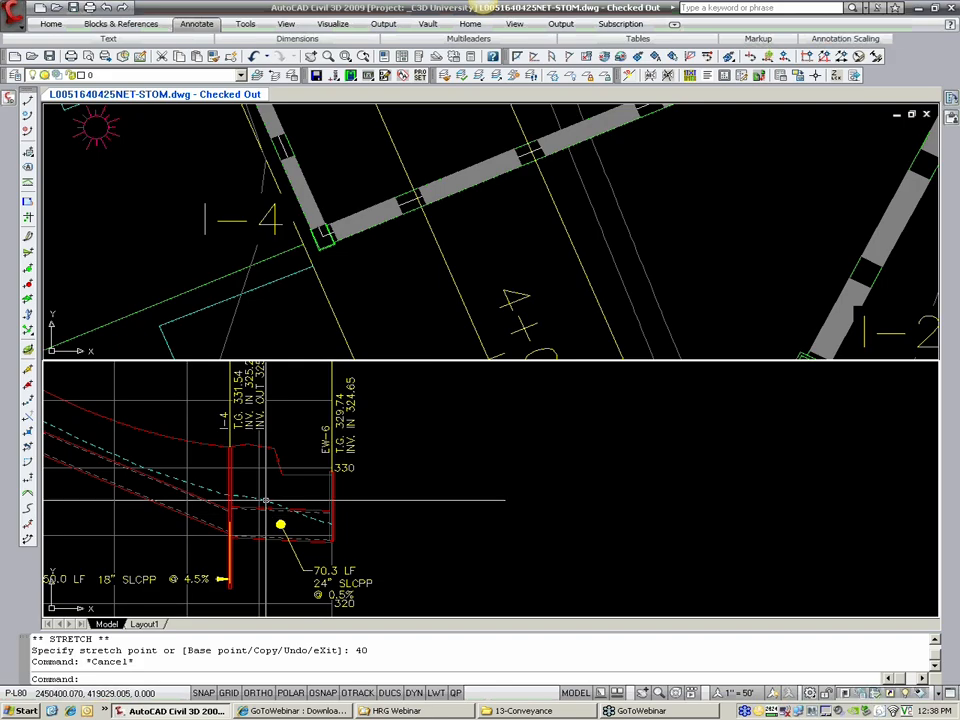
pyautogui.click(231, 460)
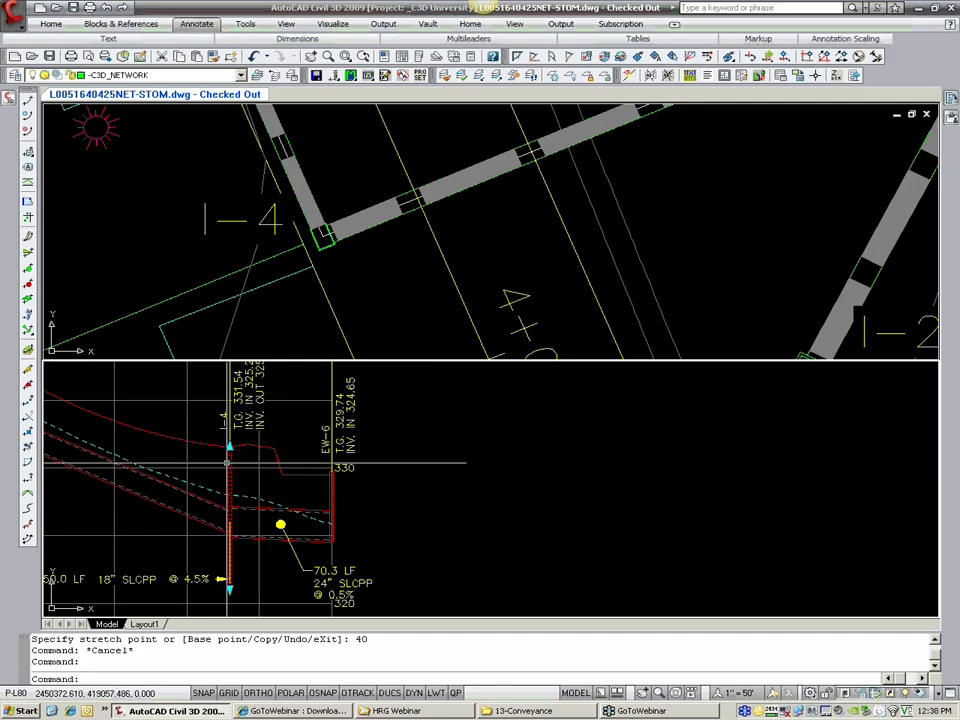
pyautogui.press('Escape')
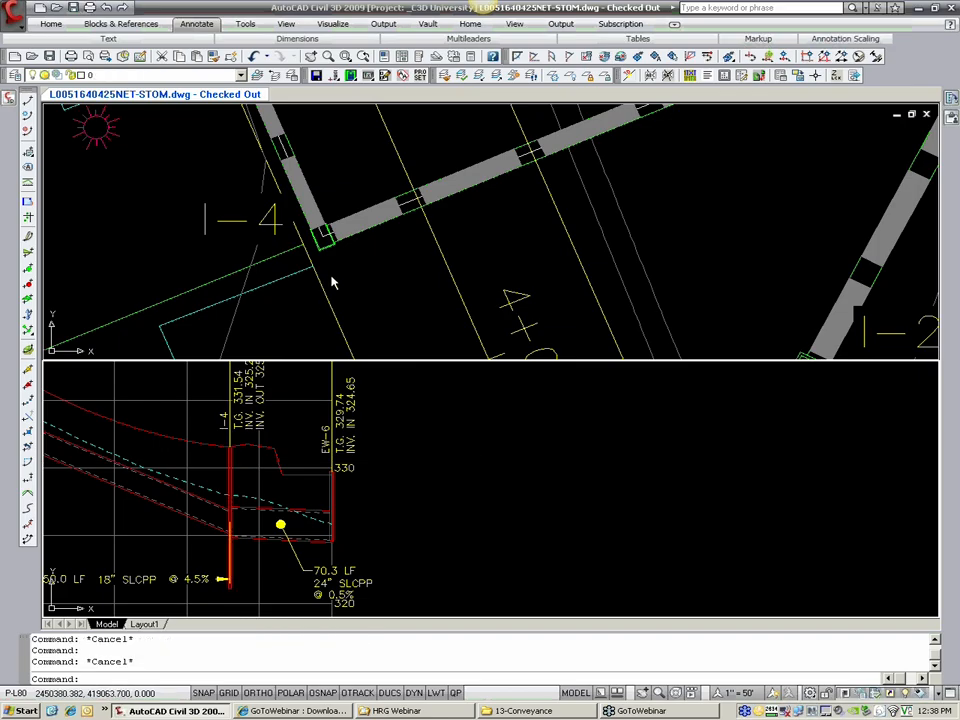
pyautogui.click(322, 234)
pyautogui.rightClick(328, 254)
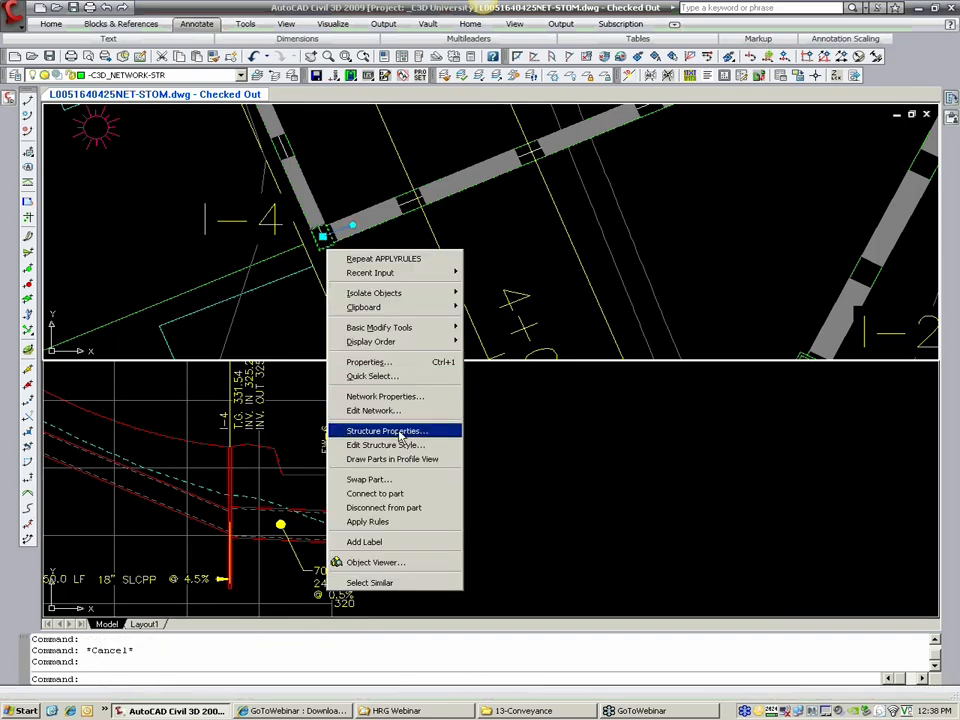
pyautogui.press('Escape')
pyautogui.press('Escape')
pyautogui.press('Escape')
# Step: In the structure properties of I-4 in the profile view, set the sump depth to 4
pyautogui.click(231, 455)
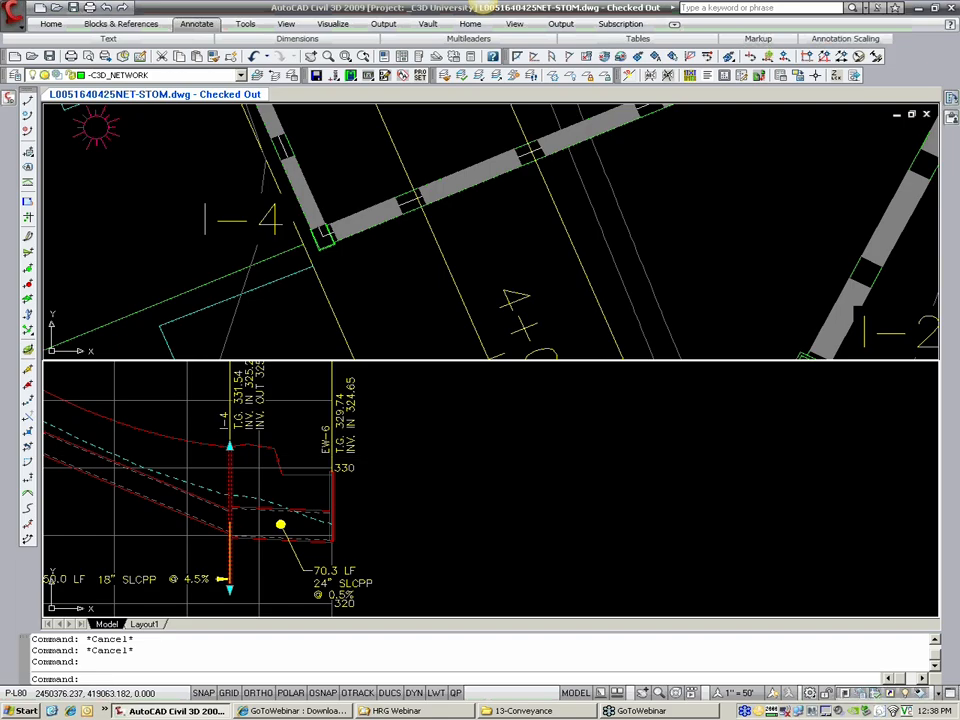
pyautogui.rightClick(231, 455)
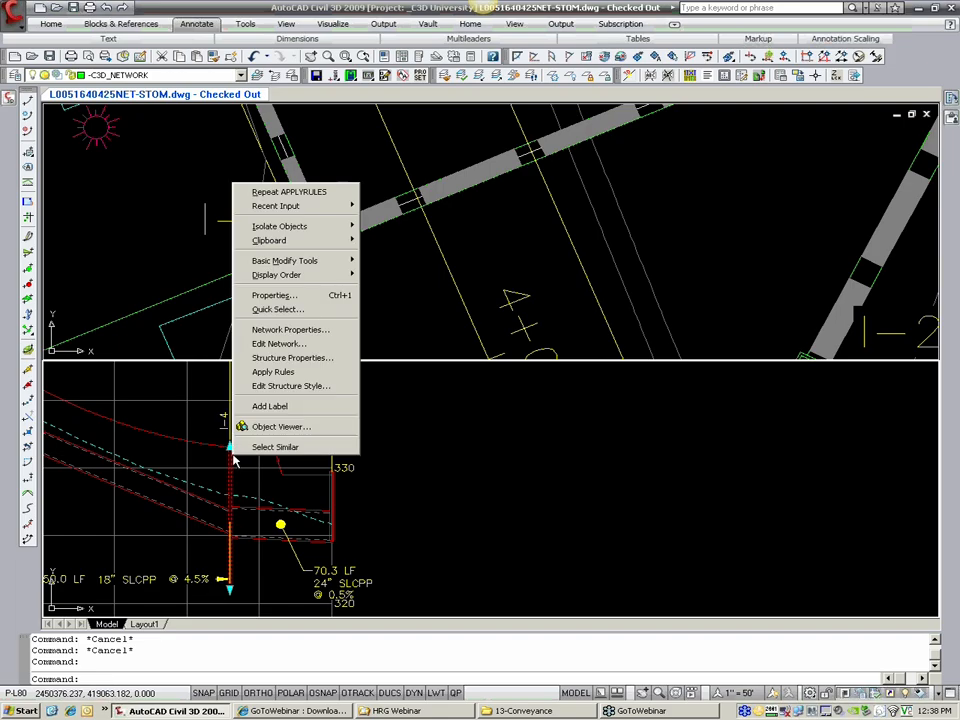
pyautogui.click(268, 358)
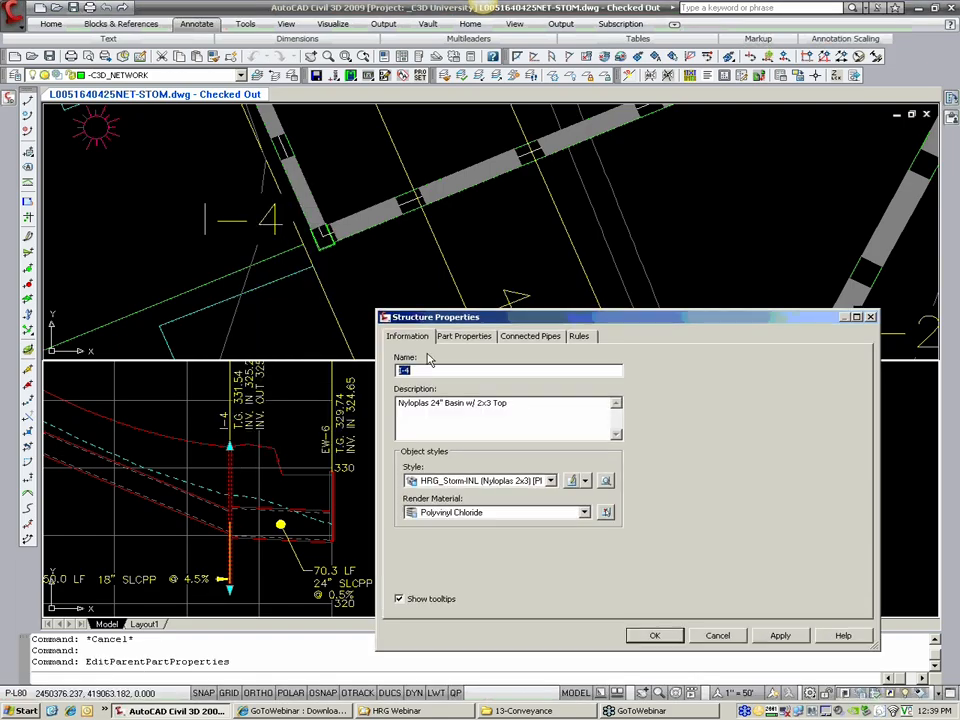
pyautogui.moveTo(550, 318); pyautogui.dragTo(490, 162)
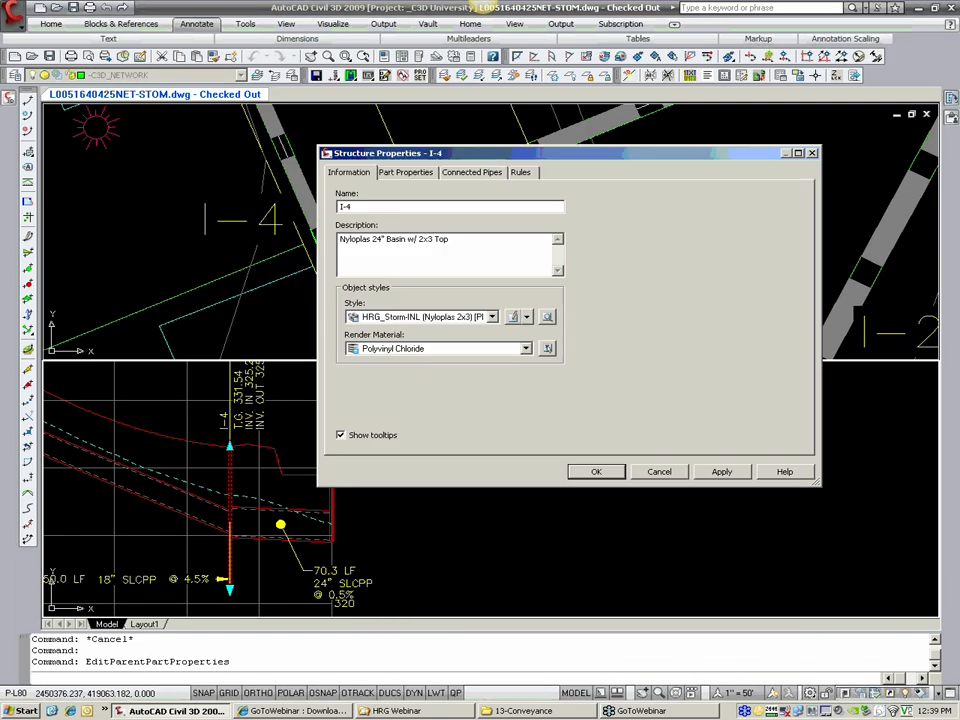
pyautogui.click(404, 174)
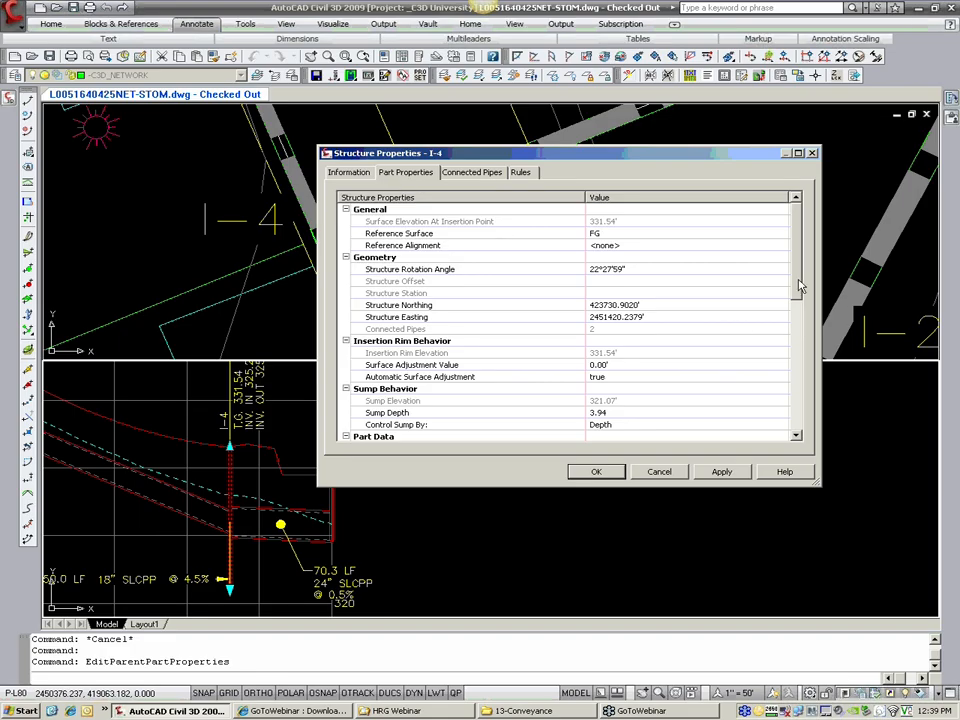
pyautogui.moveTo(797, 292); pyautogui.dragTo(777, 328)
pyautogui.click(770, 317)
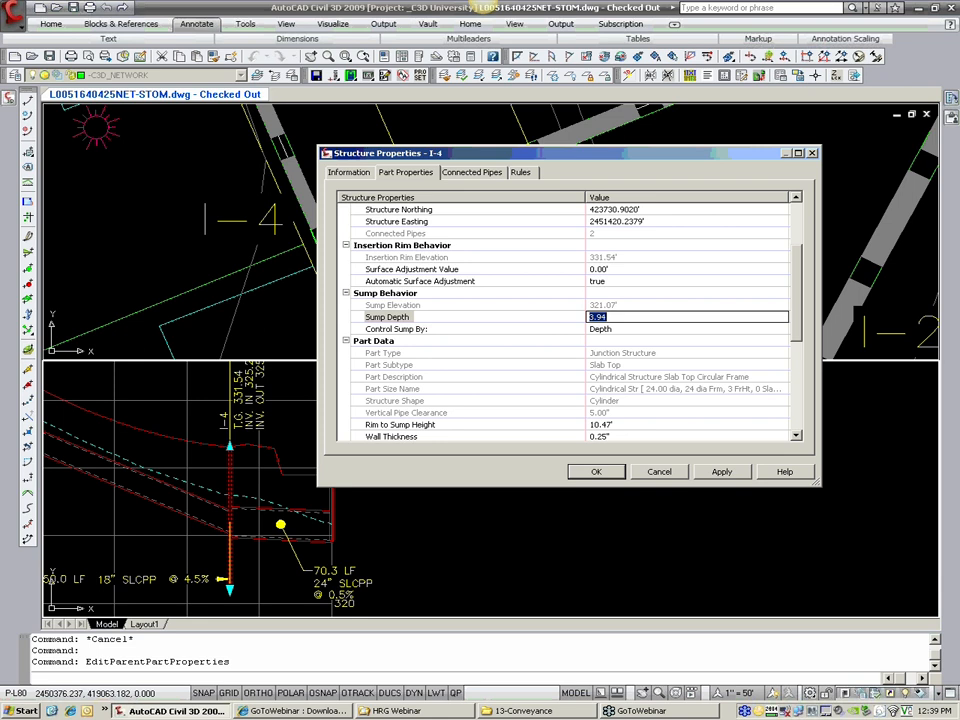
pyautogui.write('4')
pyautogui.press('Return')
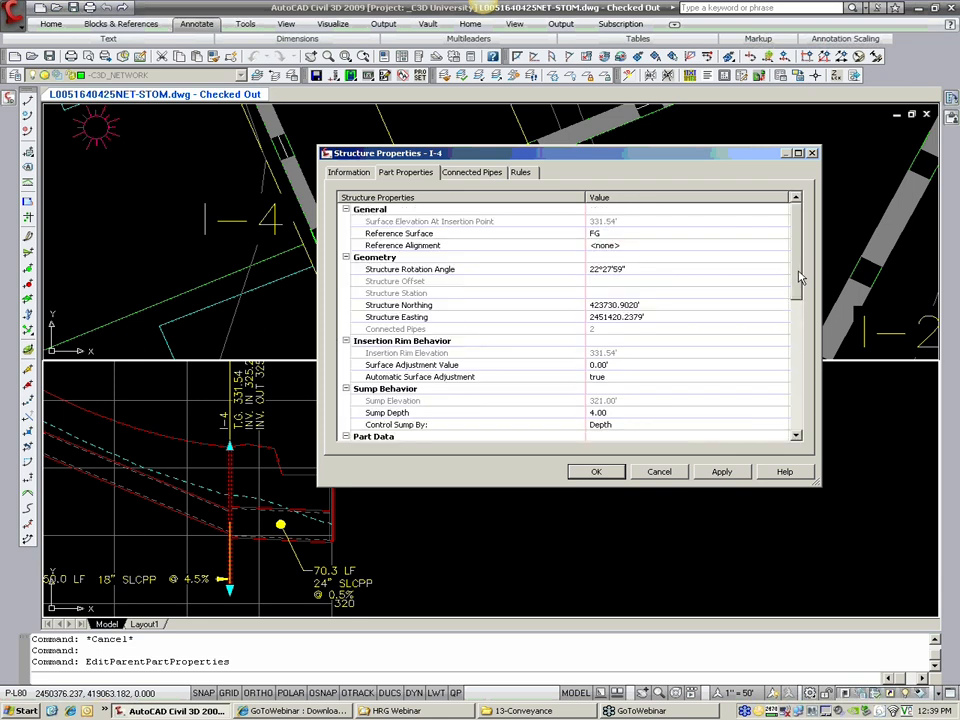
# Step: Switch the sump control of structure I-4 to Elevation and return it to Depth in the structure properties
pyautogui.scroll(-2, 600, 215)
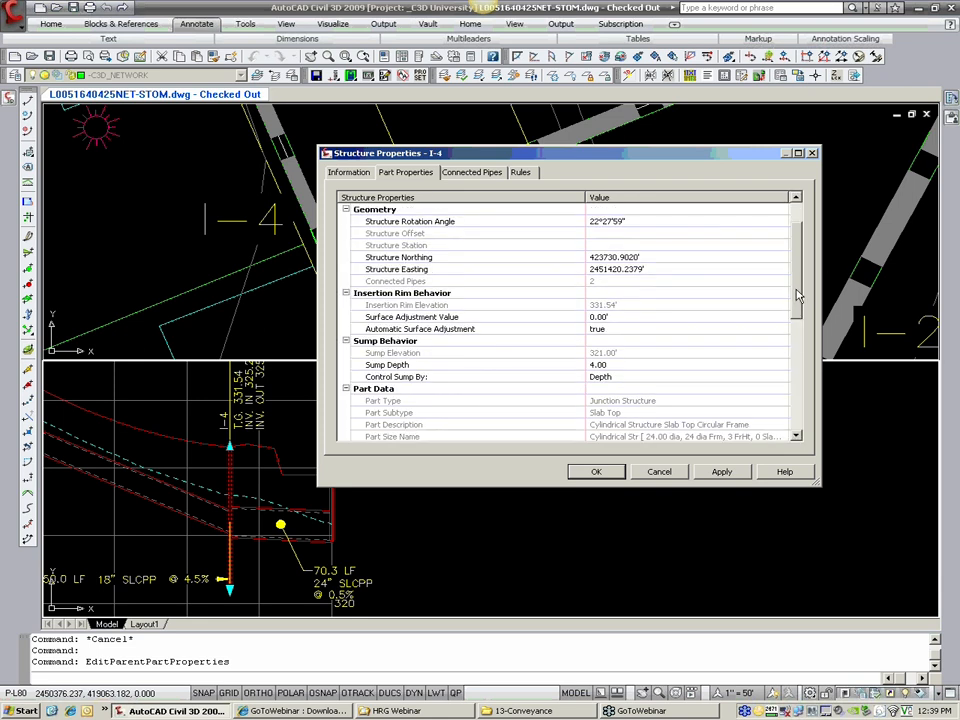
pyautogui.click(611, 379)
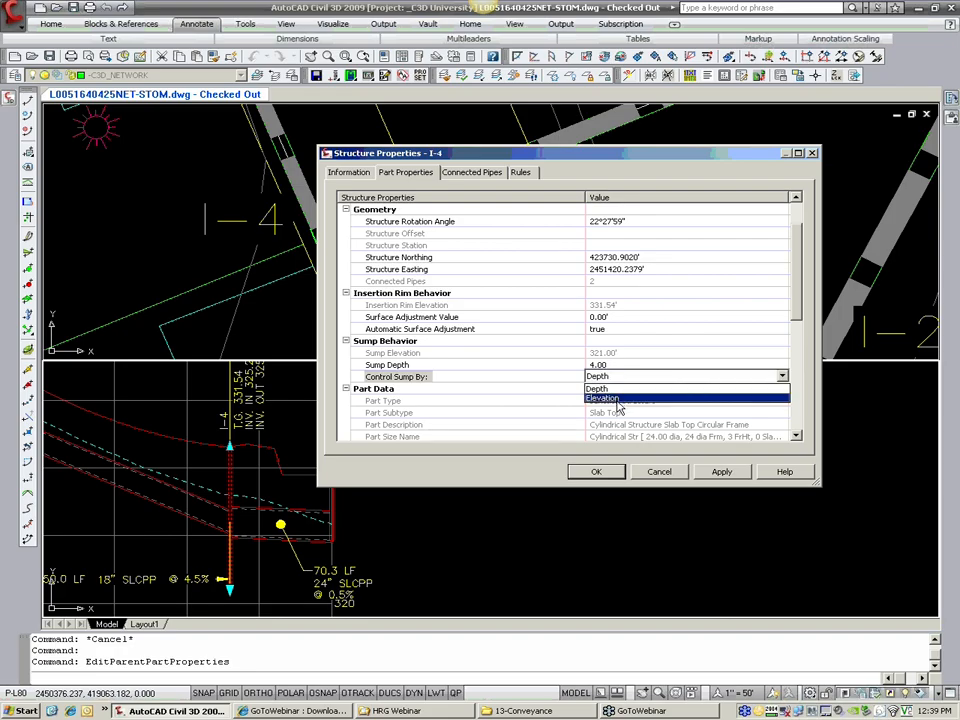
pyautogui.click(615, 398)
pyautogui.scroll(-2, 628, 350)
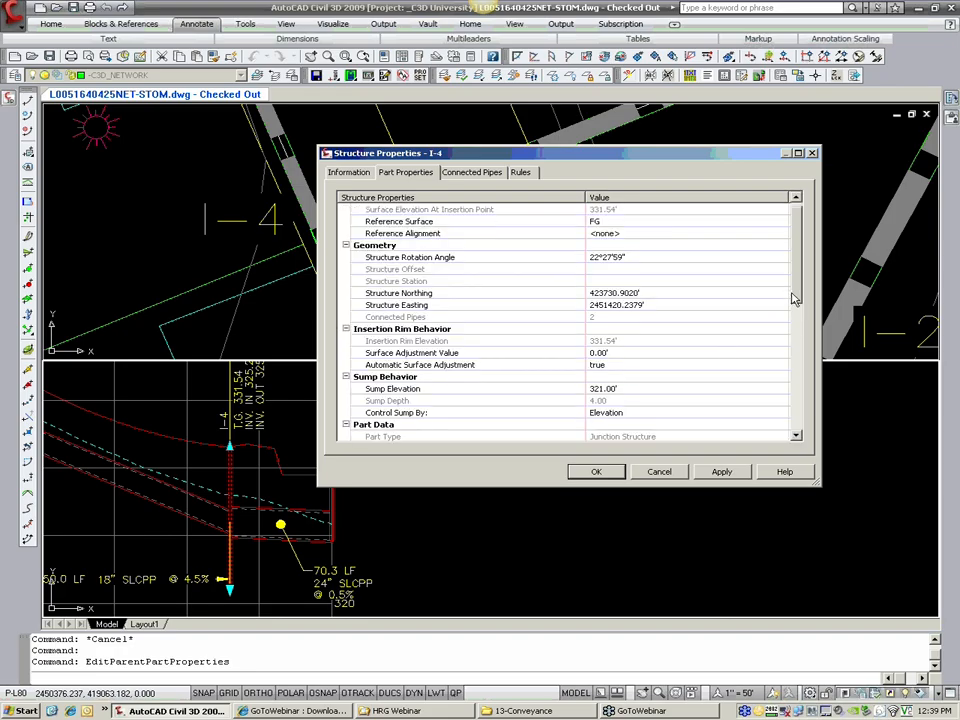
pyautogui.click(634, 329)
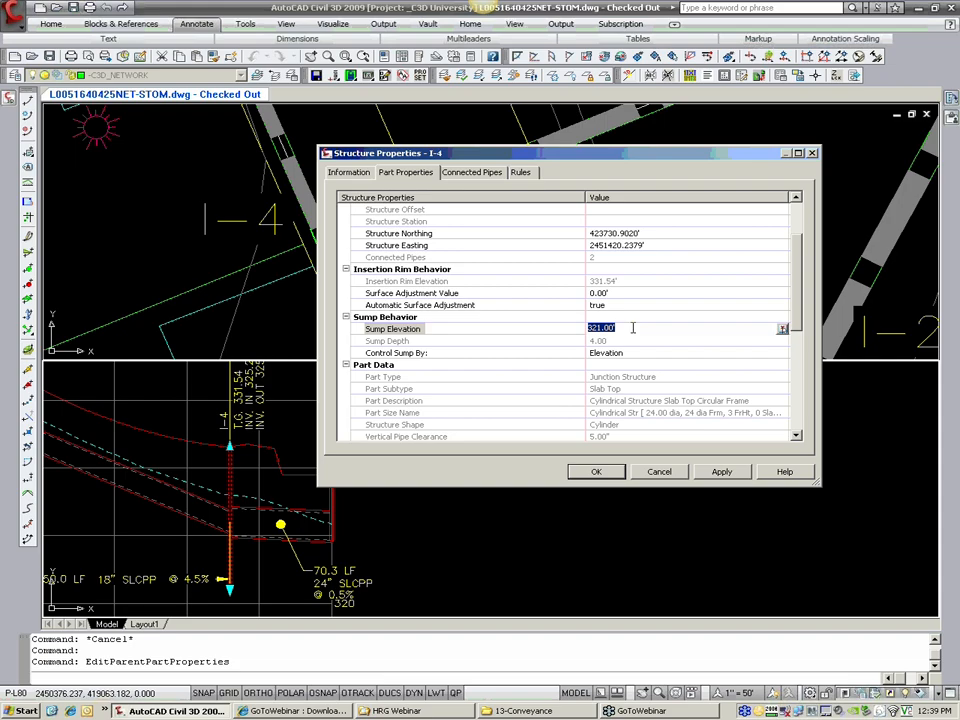
pyautogui.click(616, 353)
pyautogui.click(616, 354)
pyautogui.click(614, 366)
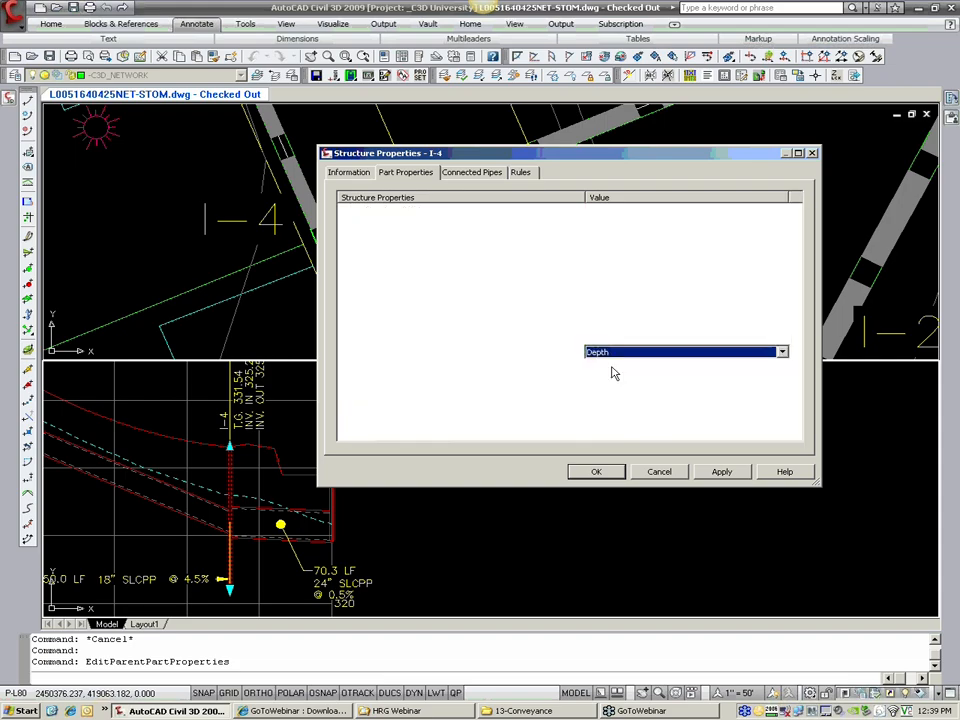
pyautogui.scroll(-2, 620, 341)
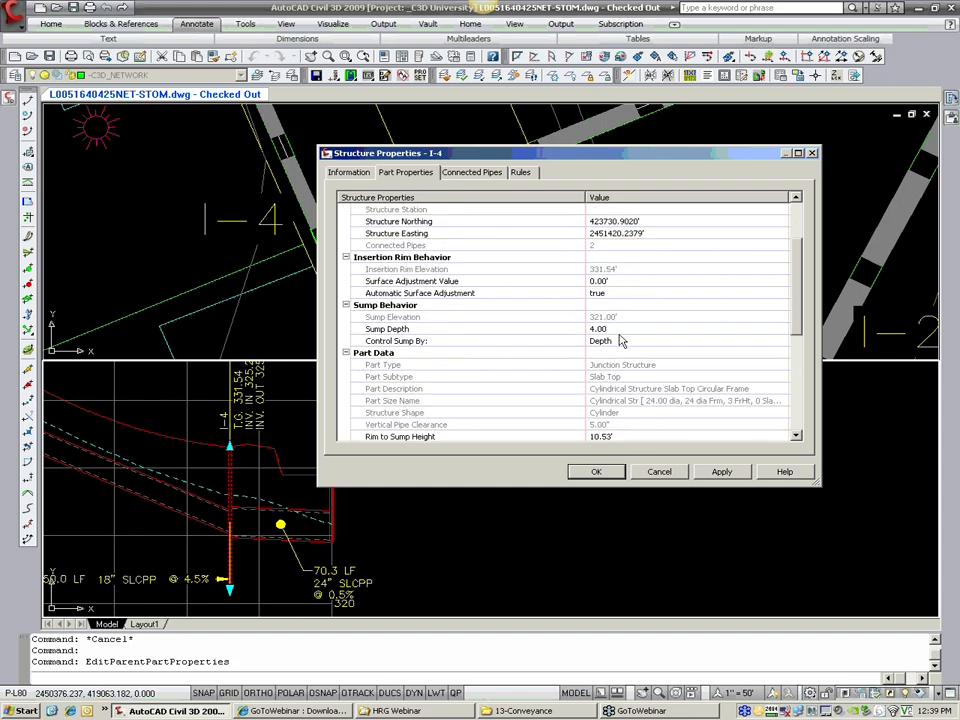
# Step: Set the surface adjustment value of structure I-4 to -0.20' in its properties and apply it to the drawing
pyautogui.scroll(2, 774, 274)
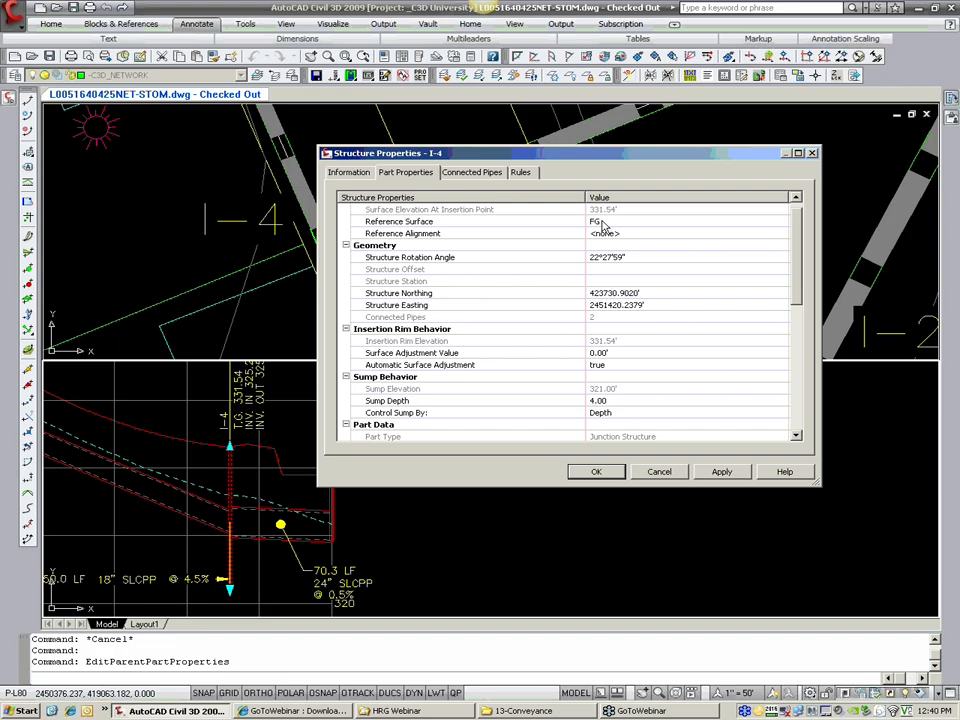
pyautogui.click(598, 353)
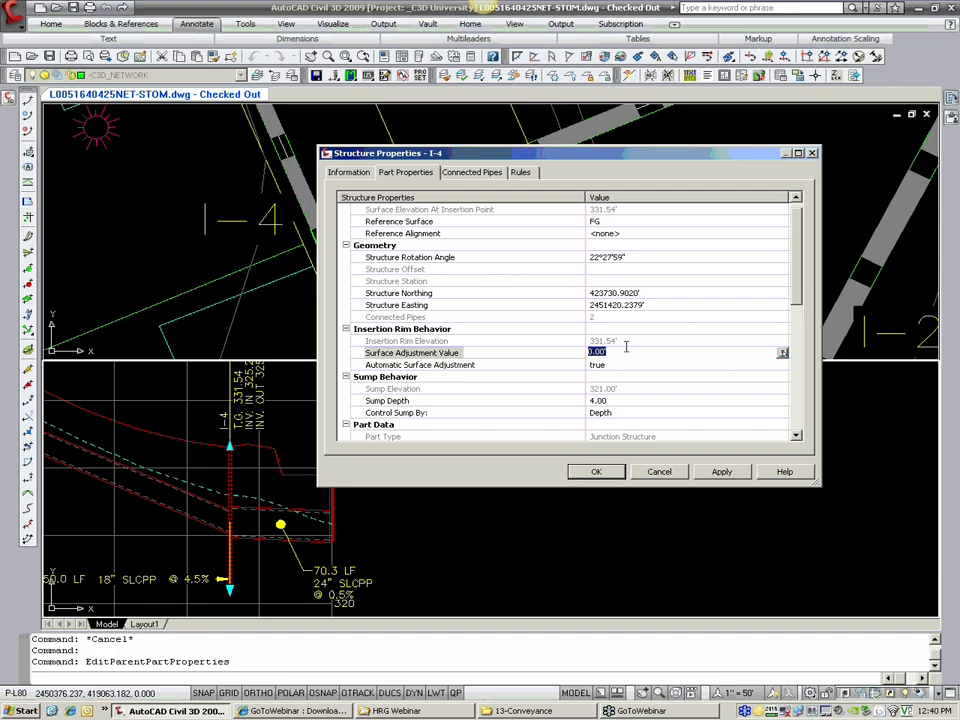
pyautogui.write('-.2')
pyautogui.press('Return')
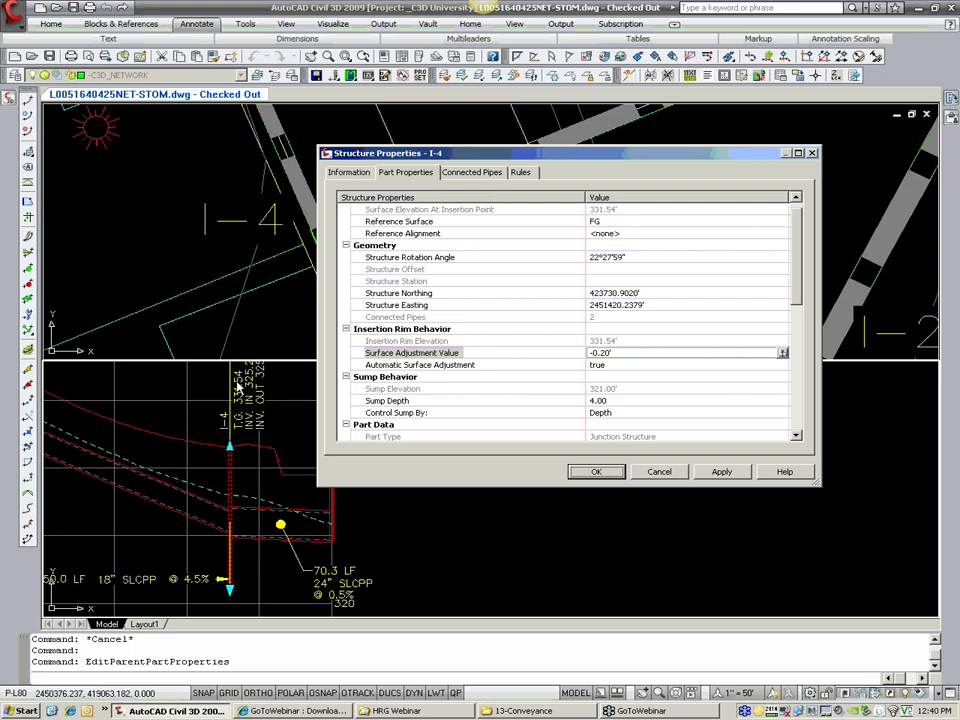
pyautogui.click(608, 471)
pyautogui.scroll(4, 253, 428)
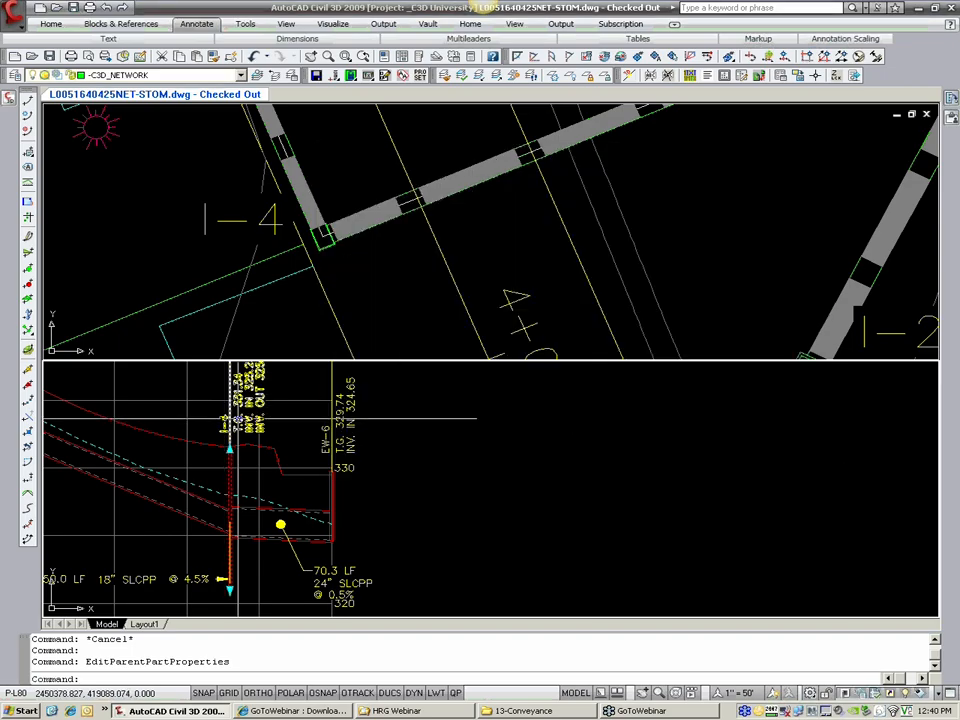
pyautogui.moveTo(253, 428); pyautogui.dragTo(253, 433, button='middle')
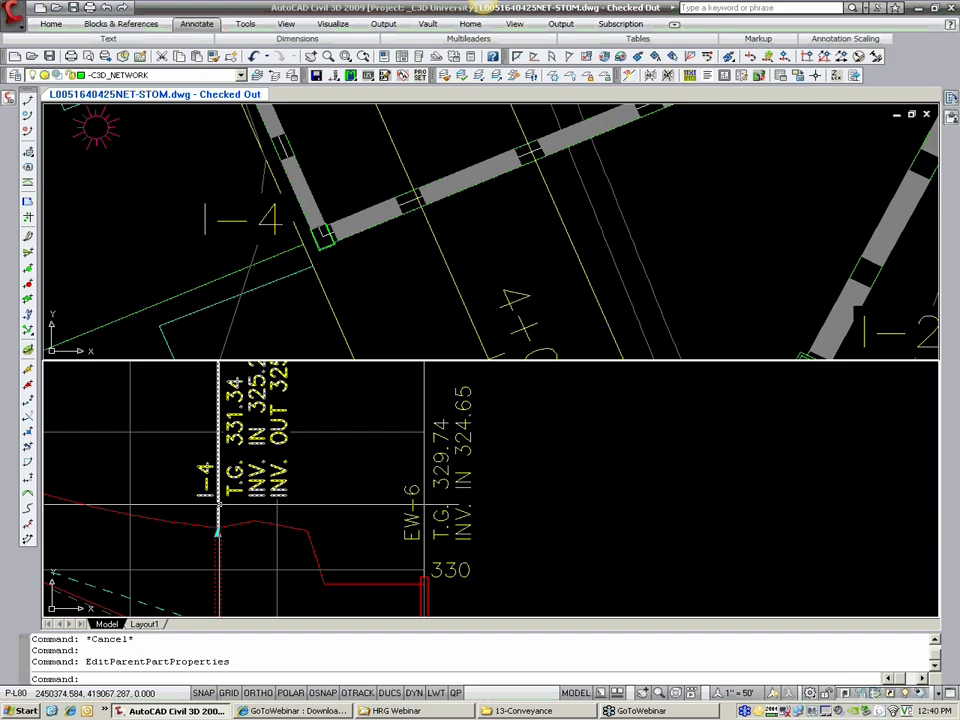
pyautogui.click(325, 248)
pyautogui.press('Escape')
pyautogui.press('Escape')
# Step: Change the label style of structure I-4 in the profile view to HRG_Storm Profile [PROP-SUMP]
pyautogui.click(238, 507)
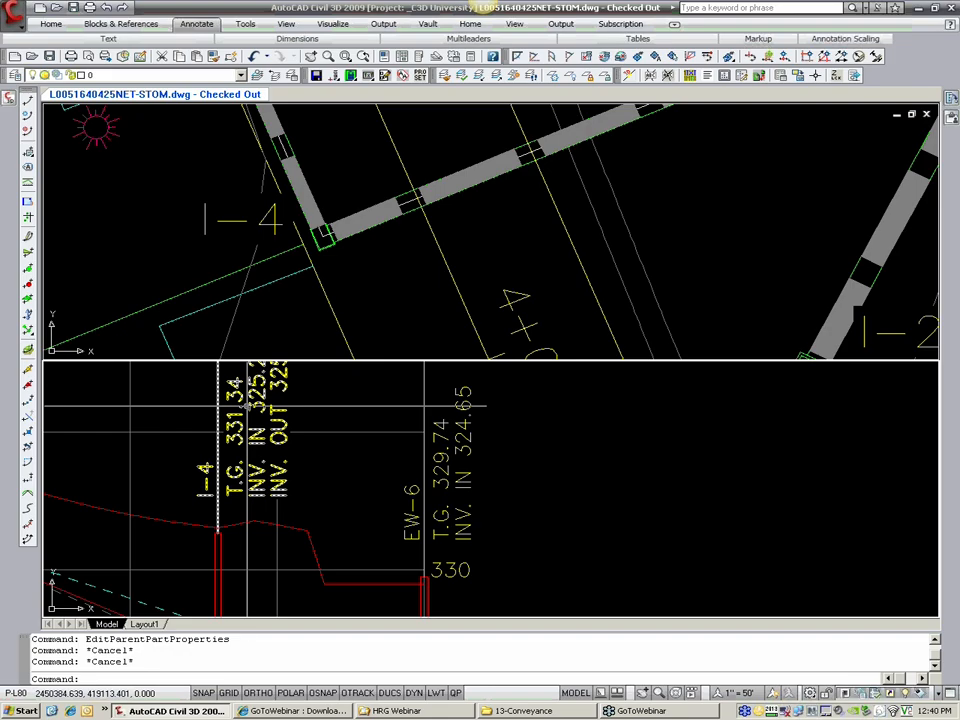
pyautogui.scroll(-2, 247, 408)
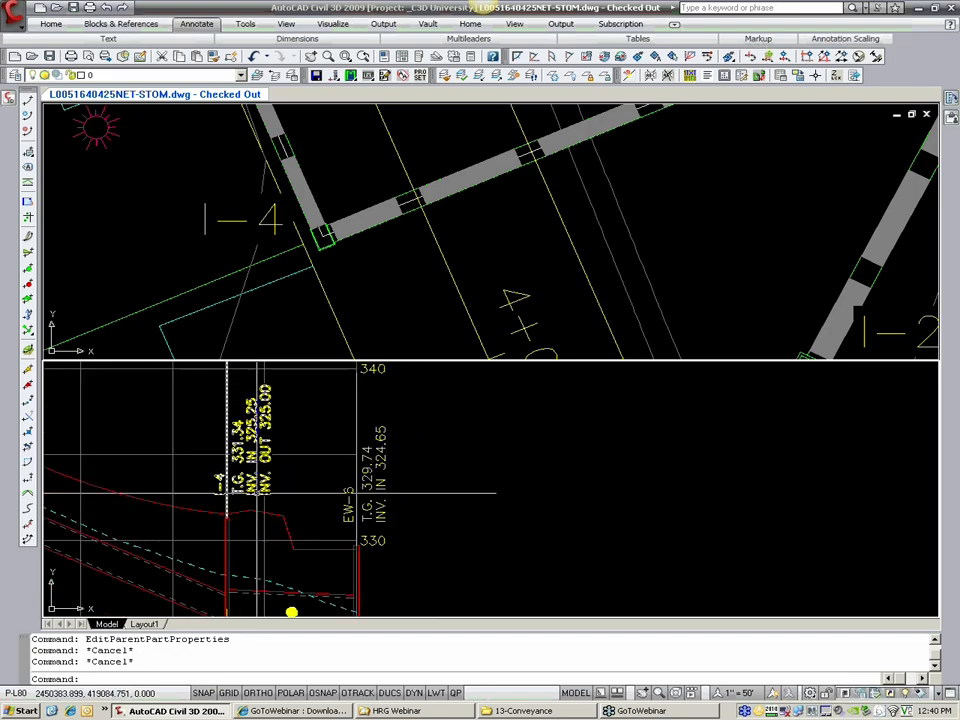
pyautogui.scroll(-2, 262, 468)
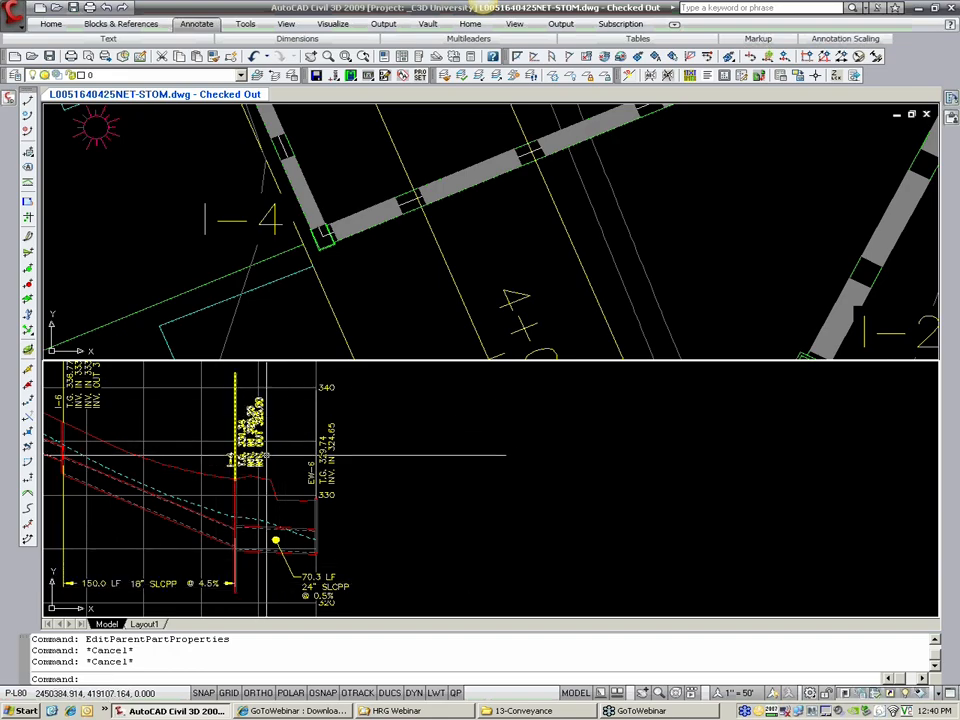
pyautogui.scroll(2, 234, 447)
pyautogui.click(236, 495)
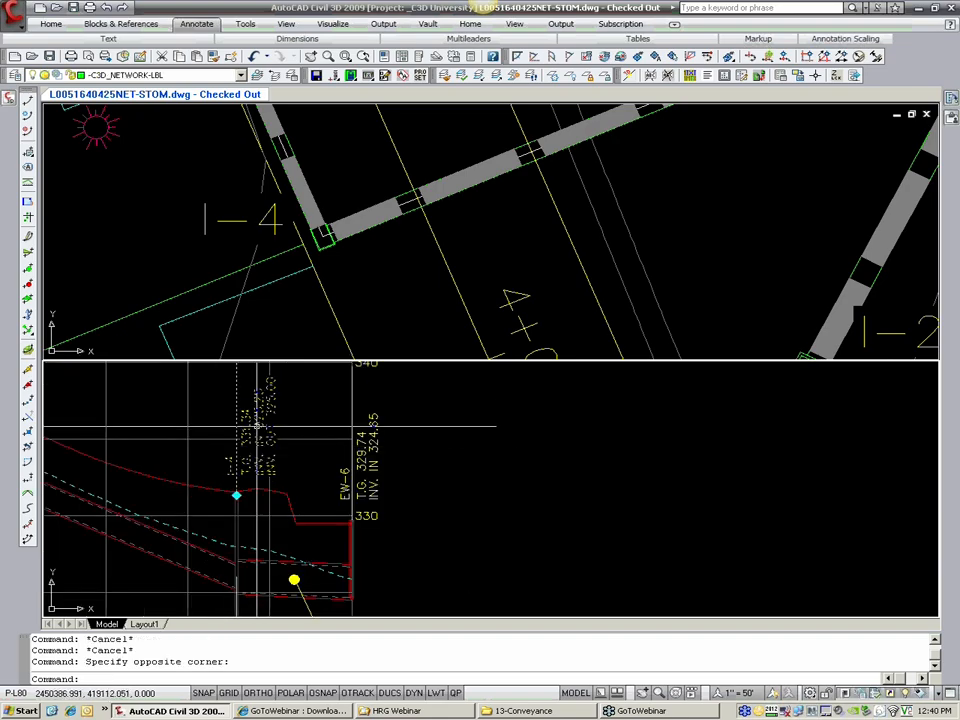
pyautogui.rightClick(258, 128)
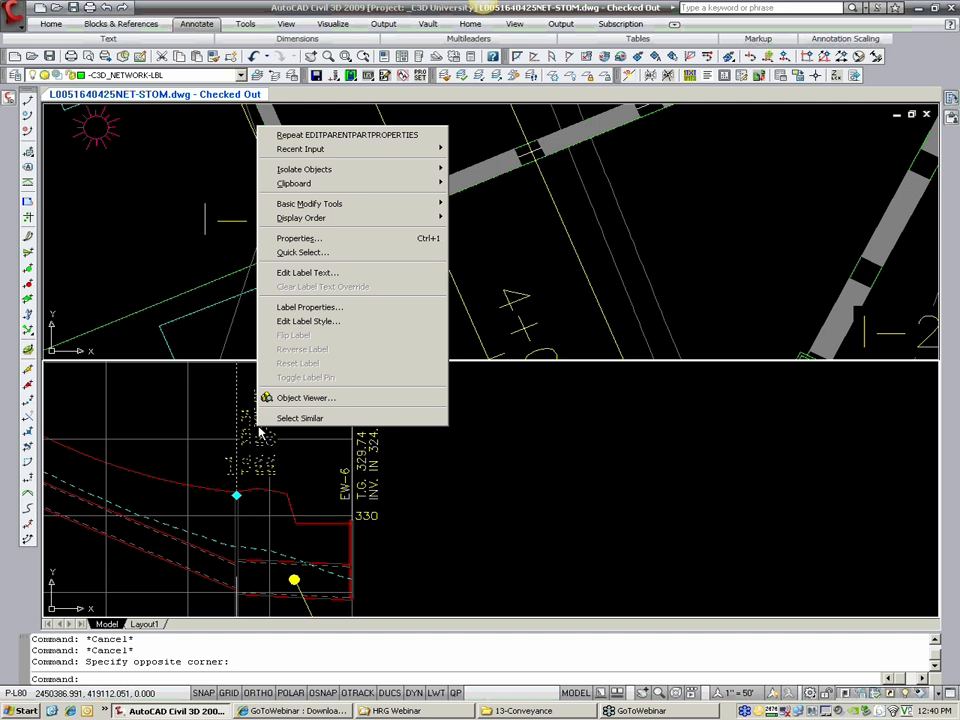
pyautogui.click(304, 322)
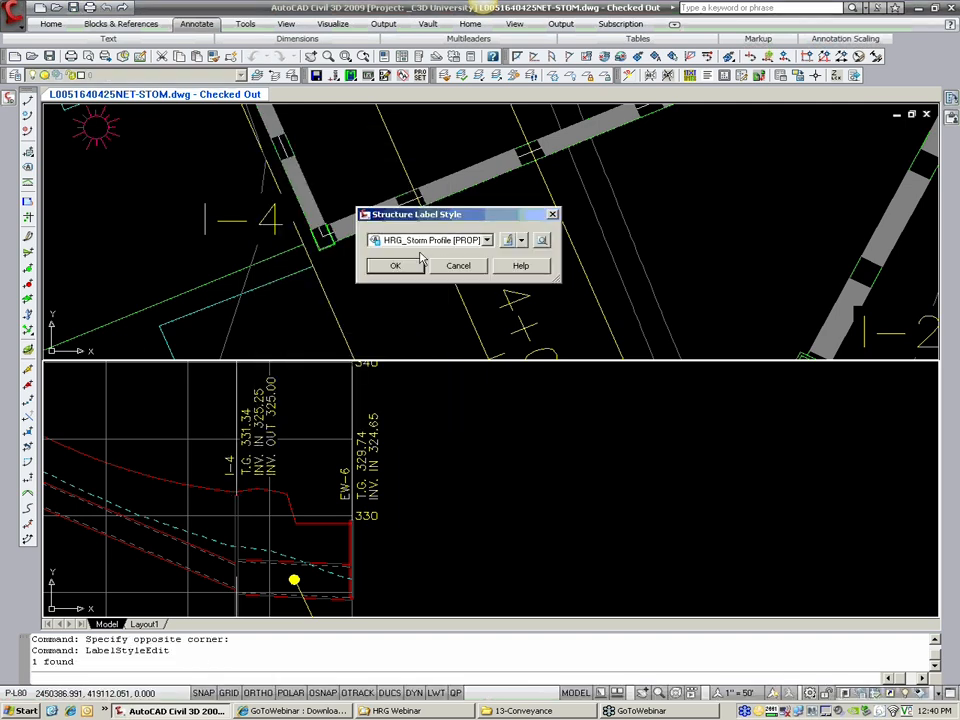
pyautogui.click(436, 241)
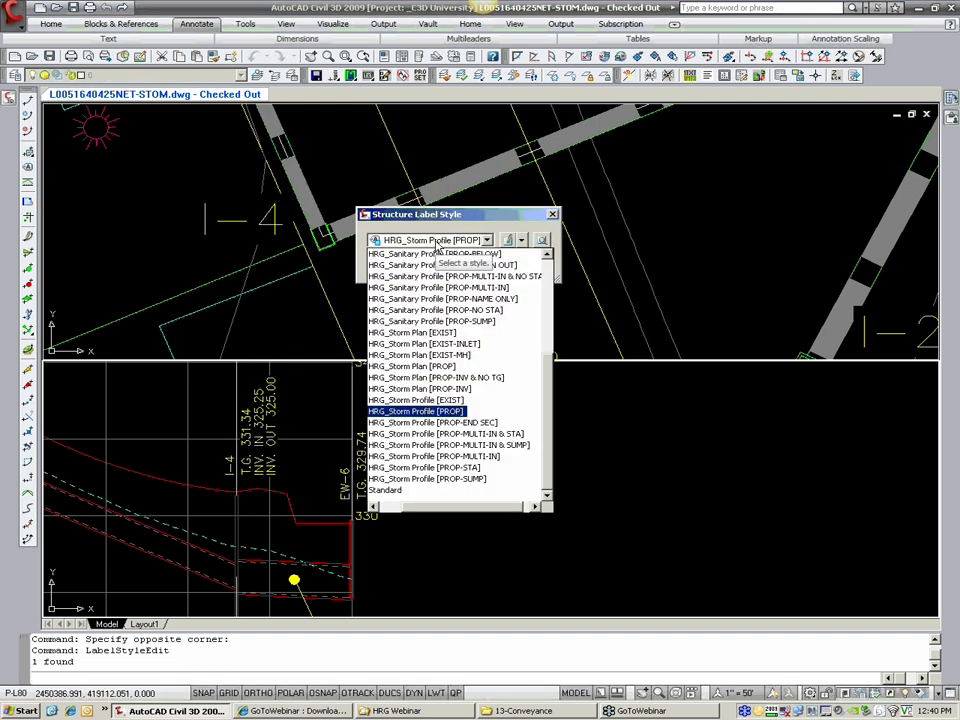
pyautogui.moveTo(461, 508)
pyautogui.mouseDown()
pyautogui.moveTo(443, 508)
pyautogui.moveTo(451, 508)
pyautogui.mouseUp()
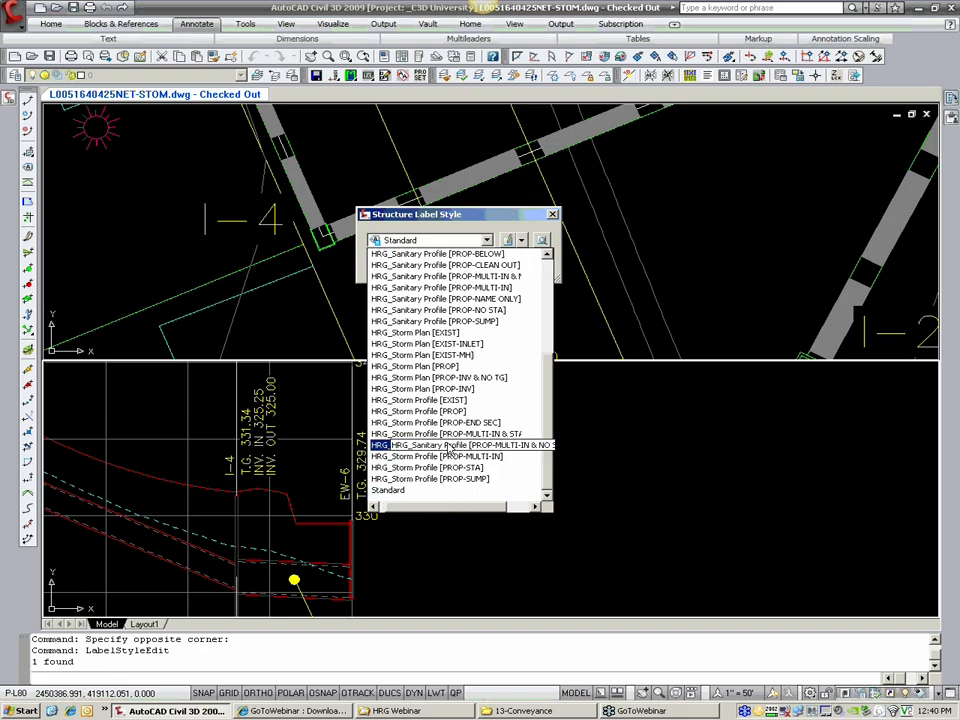
pyautogui.click(532, 227)
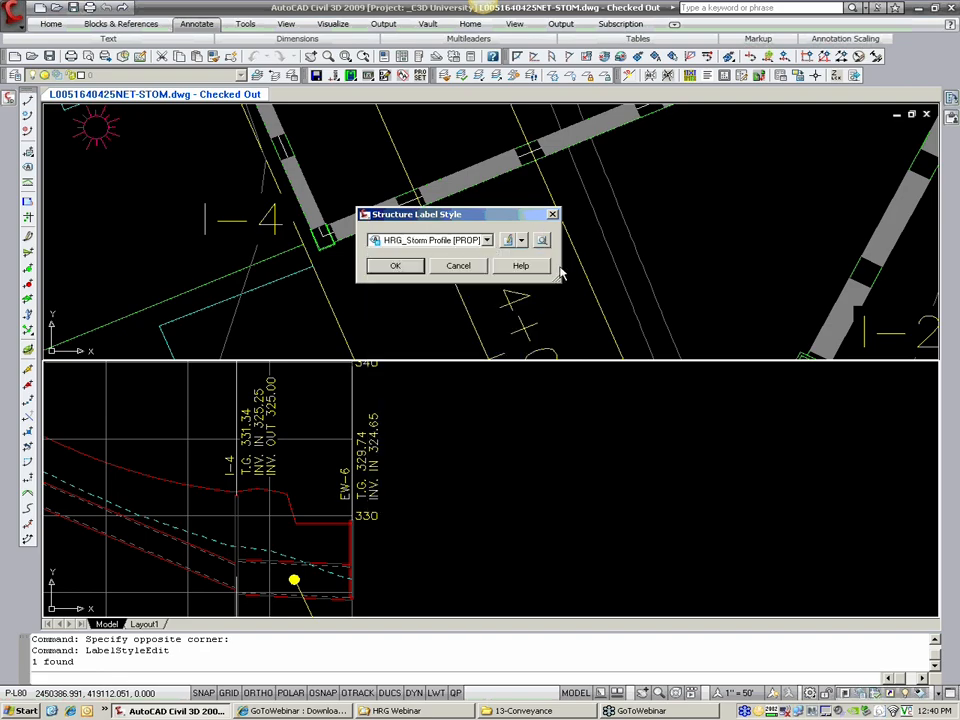
pyautogui.moveTo(560, 279); pyautogui.dragTo(617, 280)
pyautogui.click(496, 241)
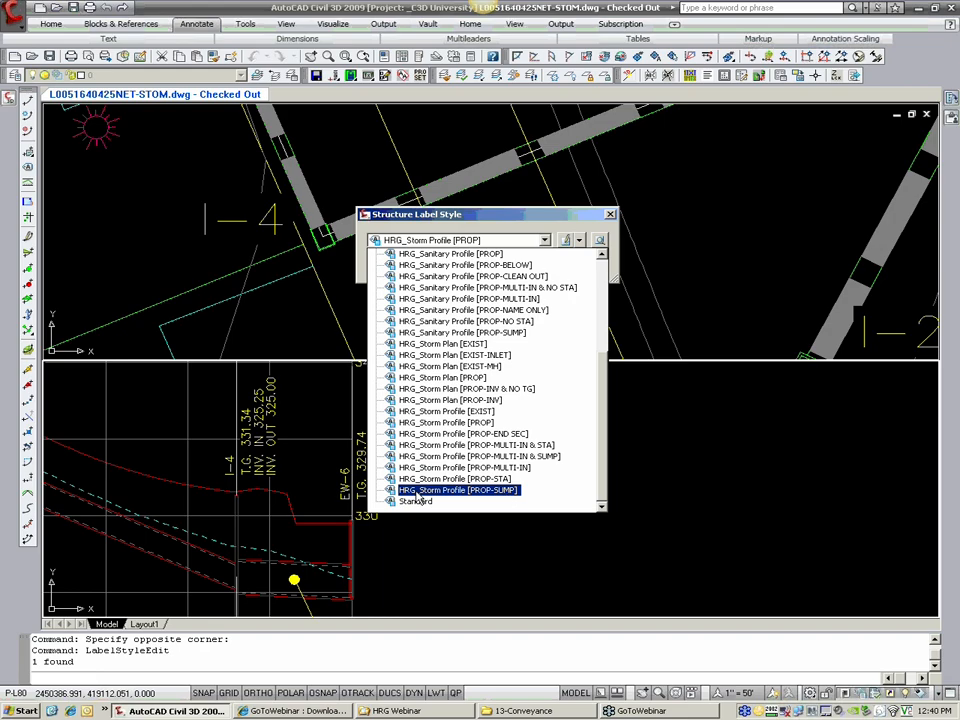
pyautogui.click(503, 491)
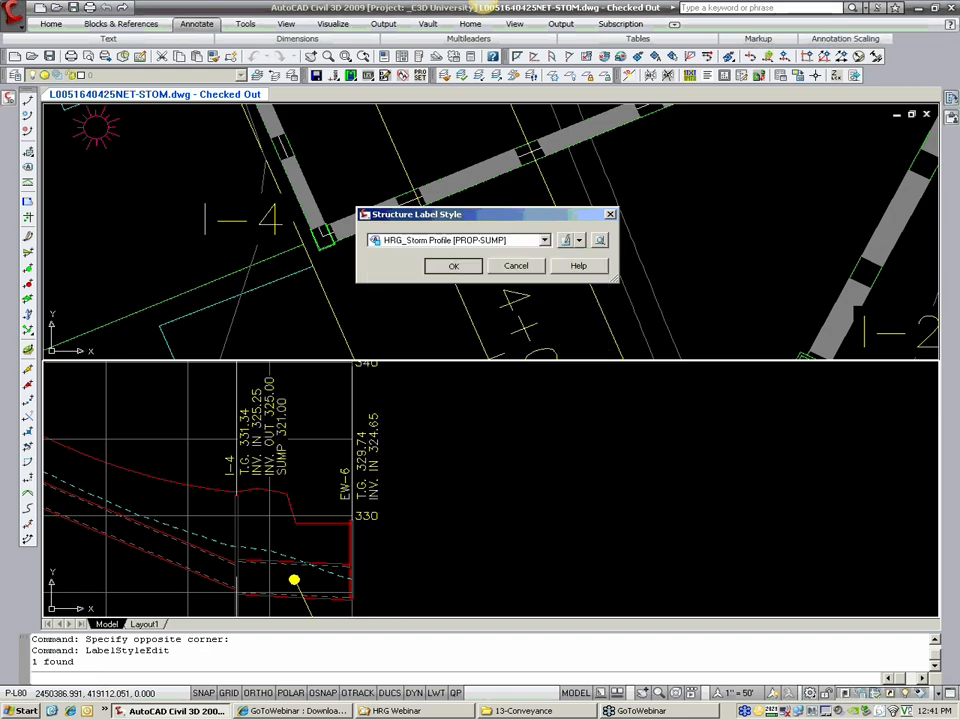
pyautogui.click(453, 266)
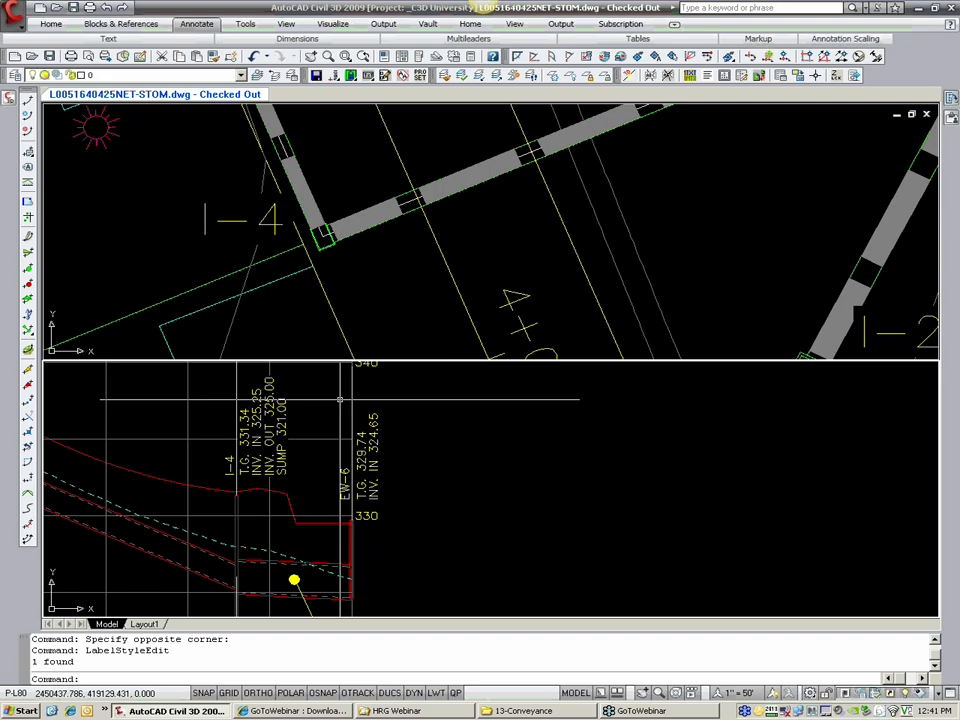
# Step: Stretch the bottom of structure I-4 upward in the profile view to a sump elevation of about 323.97
pyautogui.scroll(-5, 347, 427)
pyautogui.scroll(4, 286, 496)
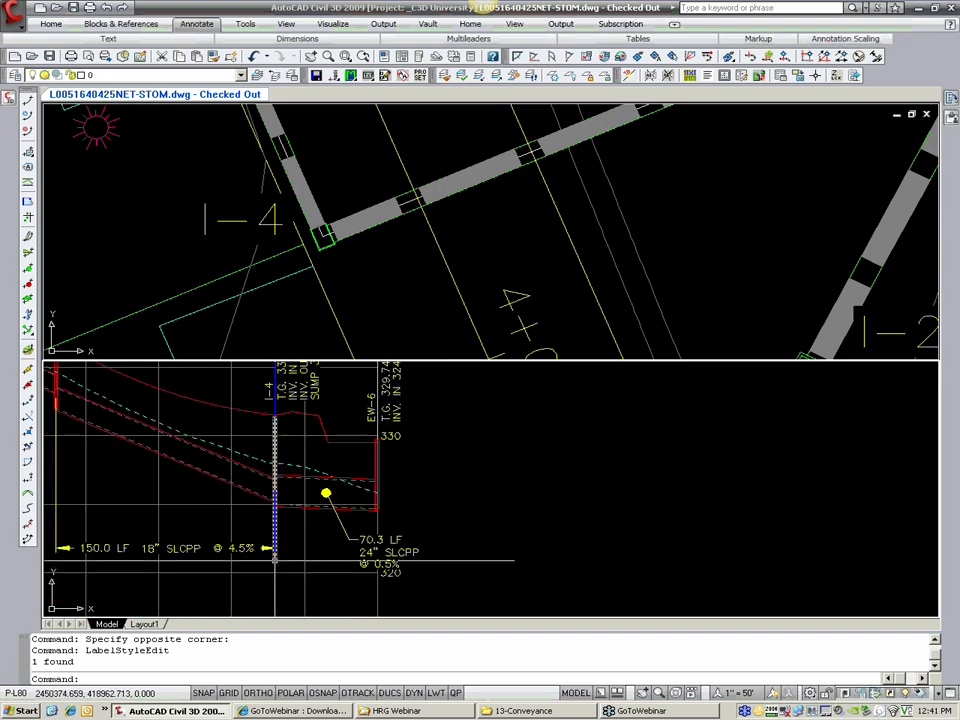
pyautogui.click(275, 420)
pyautogui.click(275, 415)
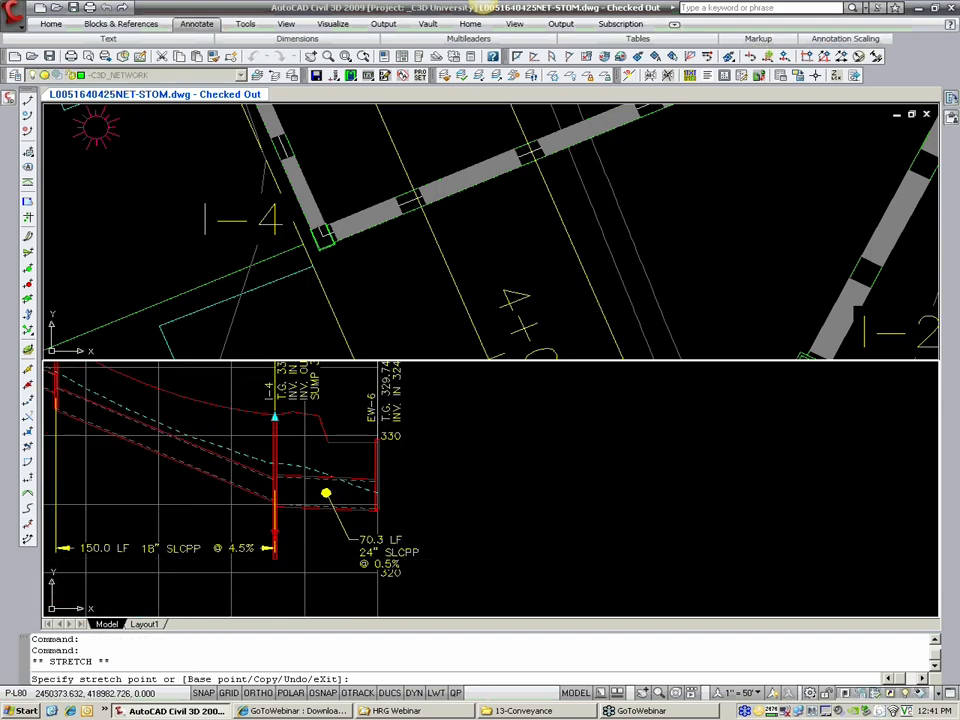
pyautogui.click(275, 533)
pyautogui.moveTo(325, 459); pyautogui.dragTo(326, 494, button='middle')
pyautogui.click(273, 591)
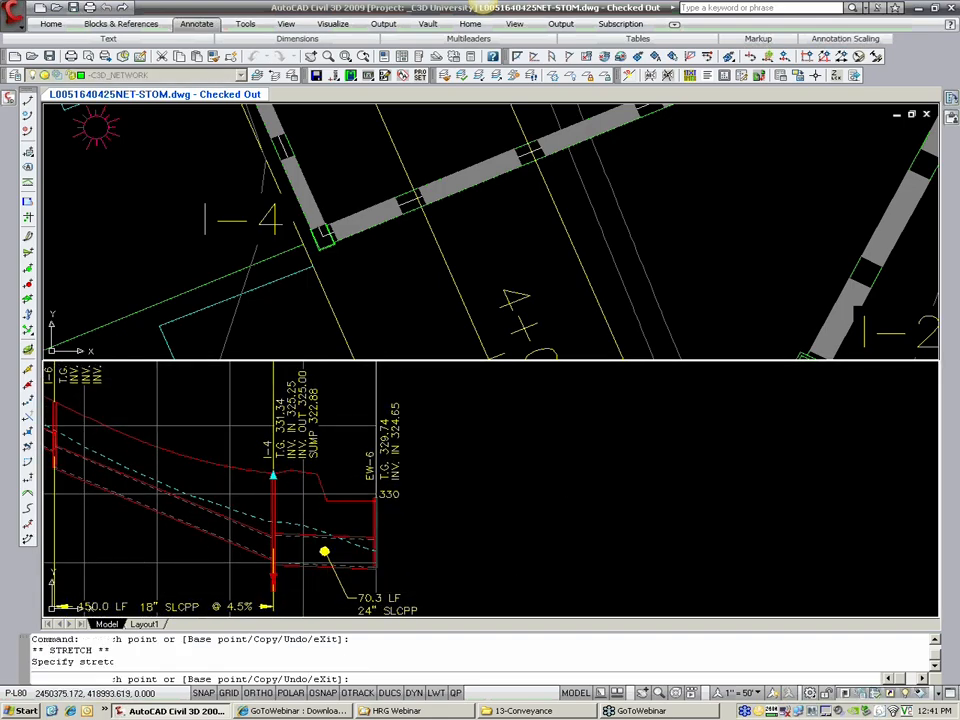
pyautogui.click(273, 577)
pyautogui.press('Escape')
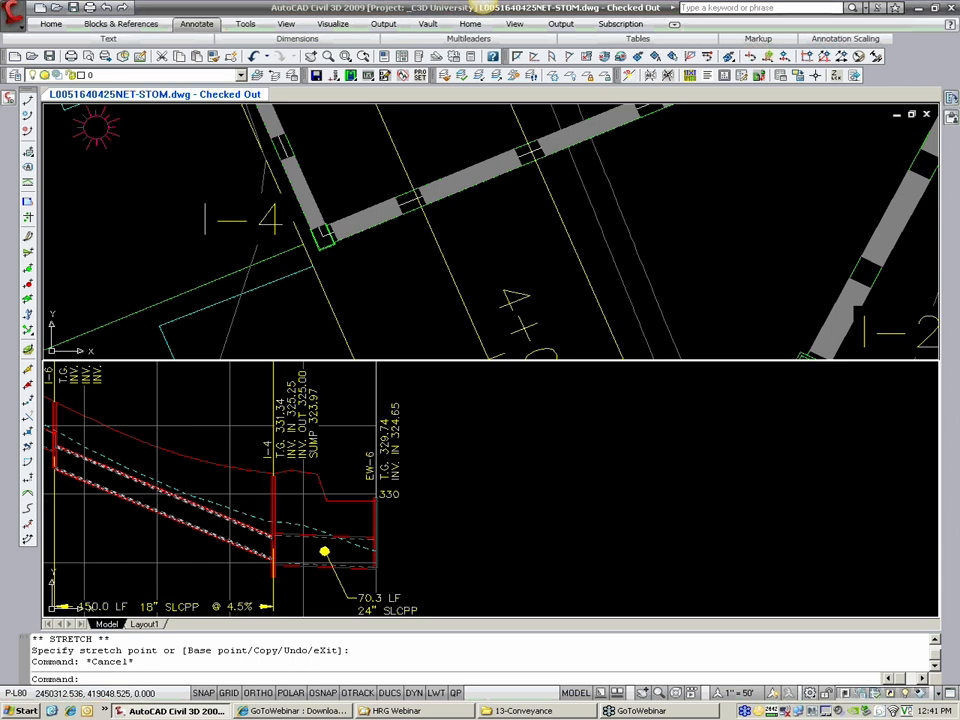
pyautogui.press('Escape')
pyautogui.press('Escape')
# Step: Examine the storm layout in plan and the whole STORM-EMEROLD profile view from structure I-20a to EW-6
pyautogui.scroll(-4, 355, 440)
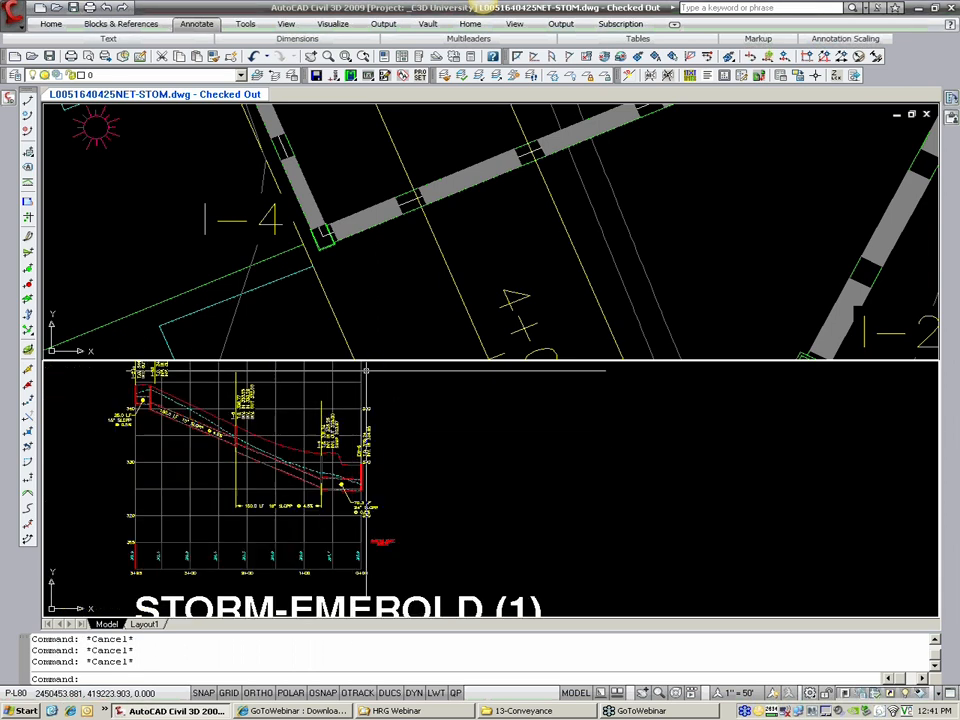
pyautogui.scroll(-6, 388, 236)
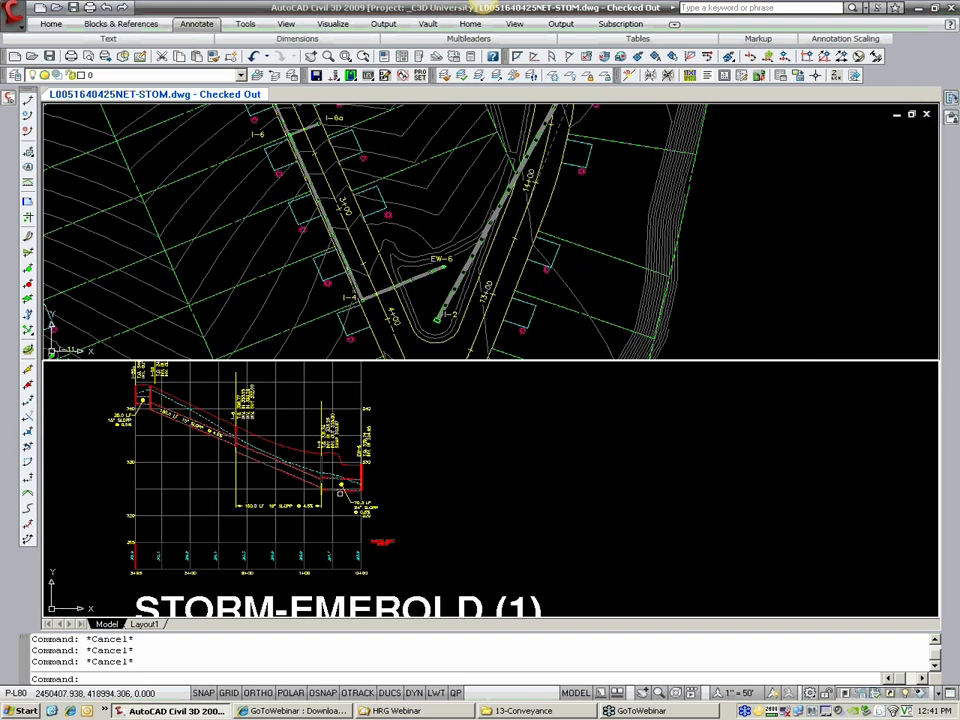
pyautogui.scroll(-2, 400, 408)
pyautogui.moveTo(411, 413); pyautogui.dragTo(391, 448, button='middle')
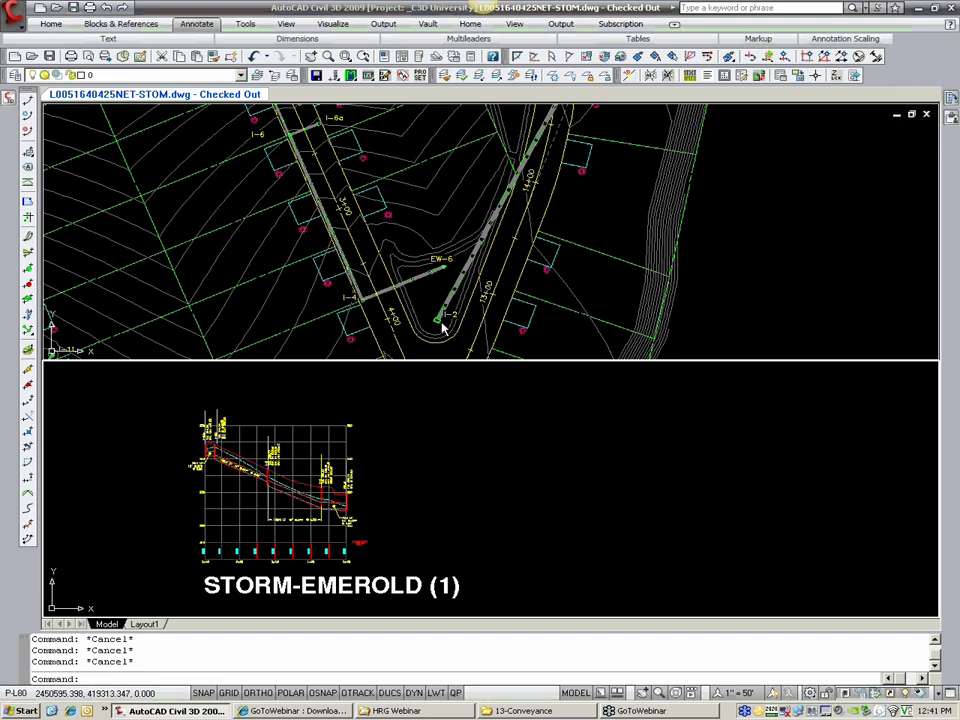
pyautogui.scroll(-3, 428, 285)
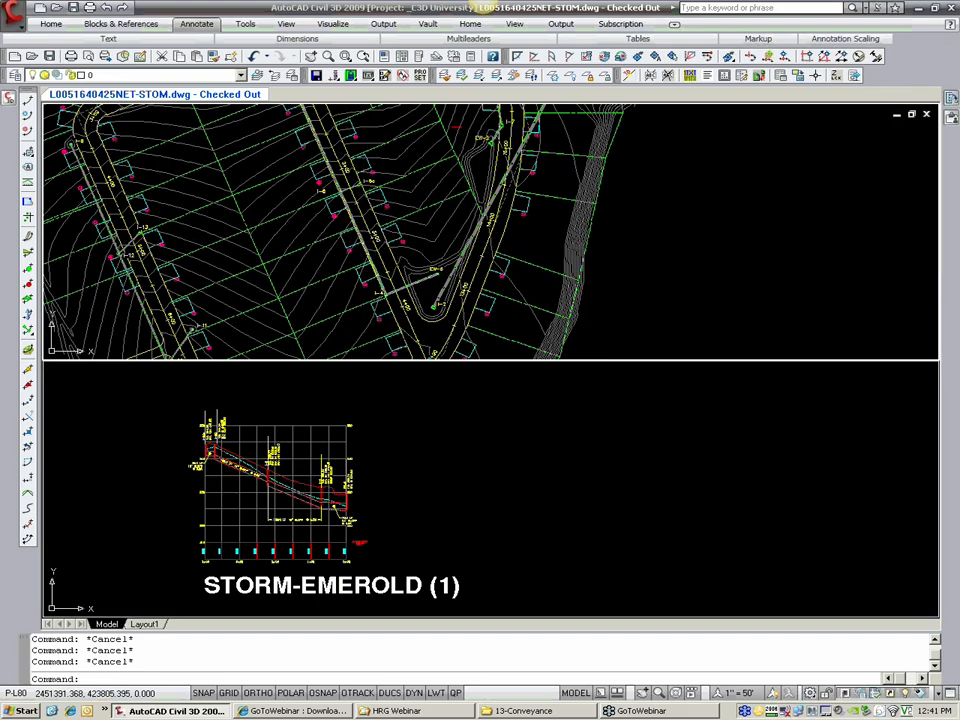
pyautogui.scroll(-2, 396, 476)
pyautogui.scroll(3, 365, 472)
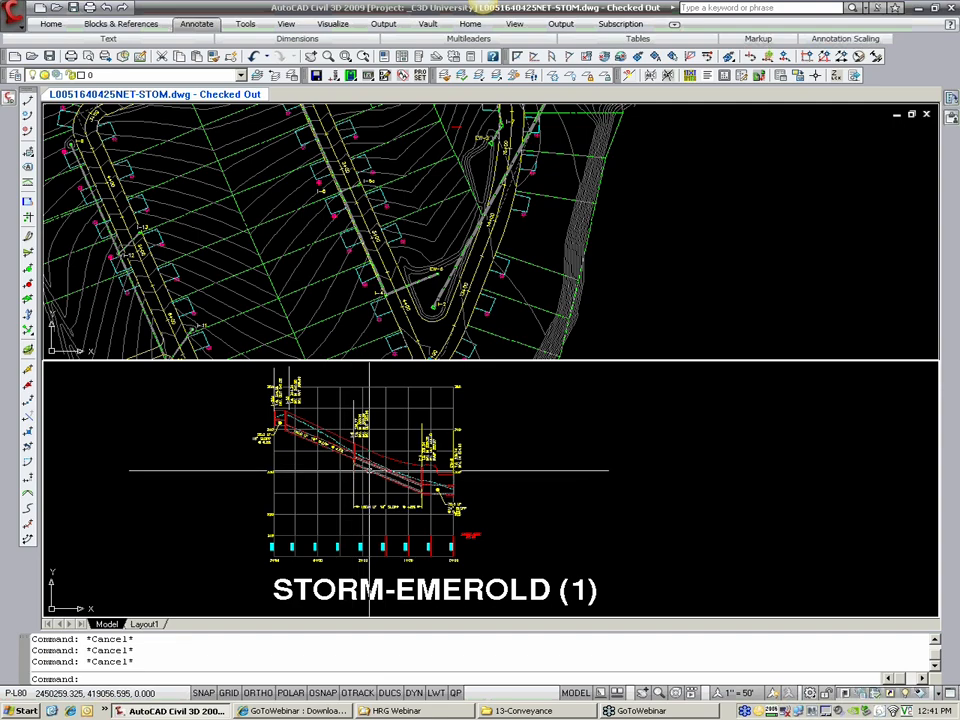
pyautogui.scroll(3, 318, 413)
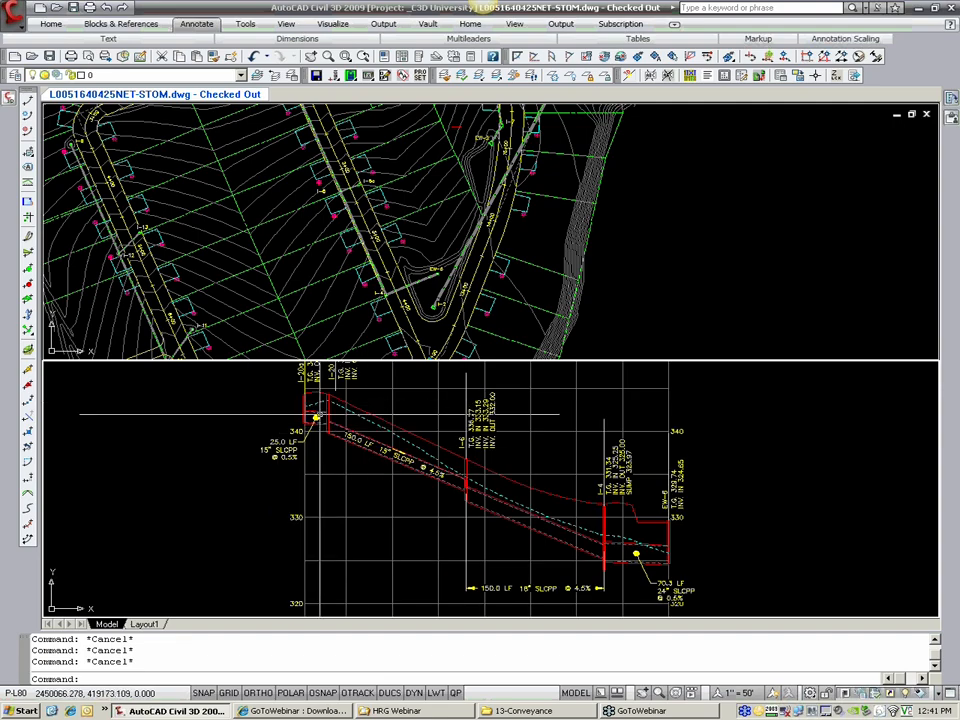
pyautogui.moveTo(452, 497); pyautogui.dragTo(392, 489, button='middle')
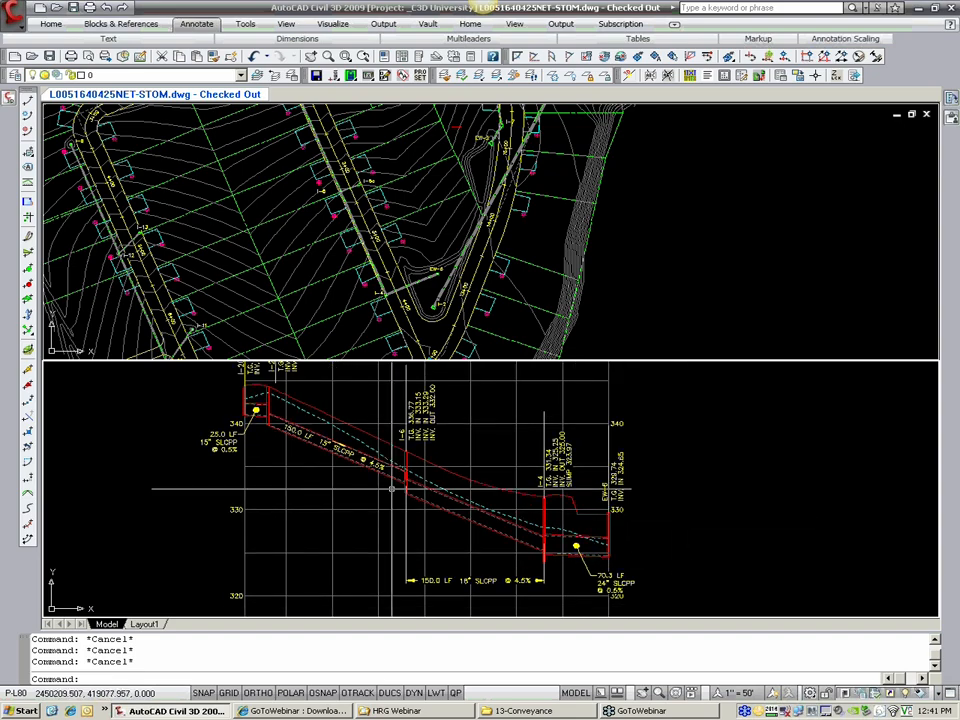
pyautogui.scroll(-8, 392, 489)
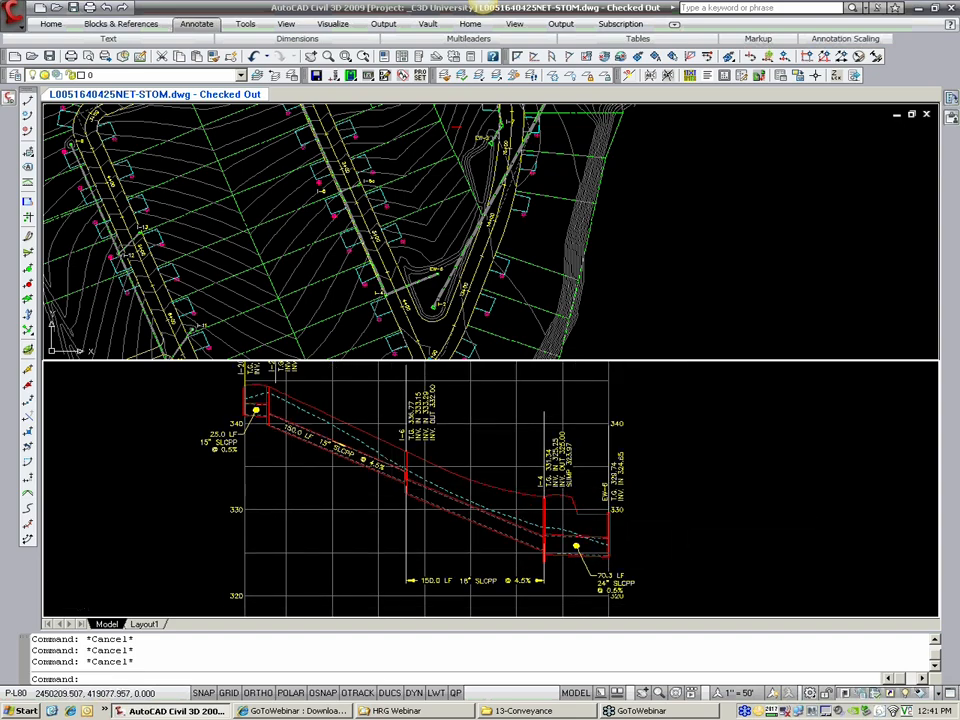
# Step: Check the original STORM-EMEROLD profile view and the storm layout in plan, and save the drawing
pyautogui.scroll(7, 290, 538)
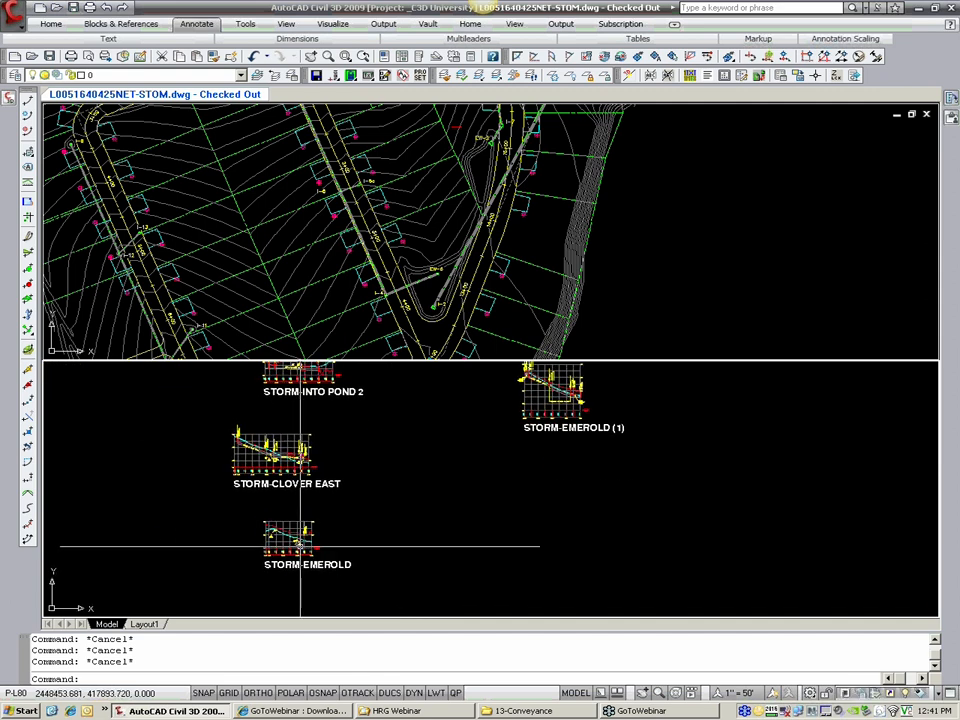
pyautogui.scroll(3, 305, 538)
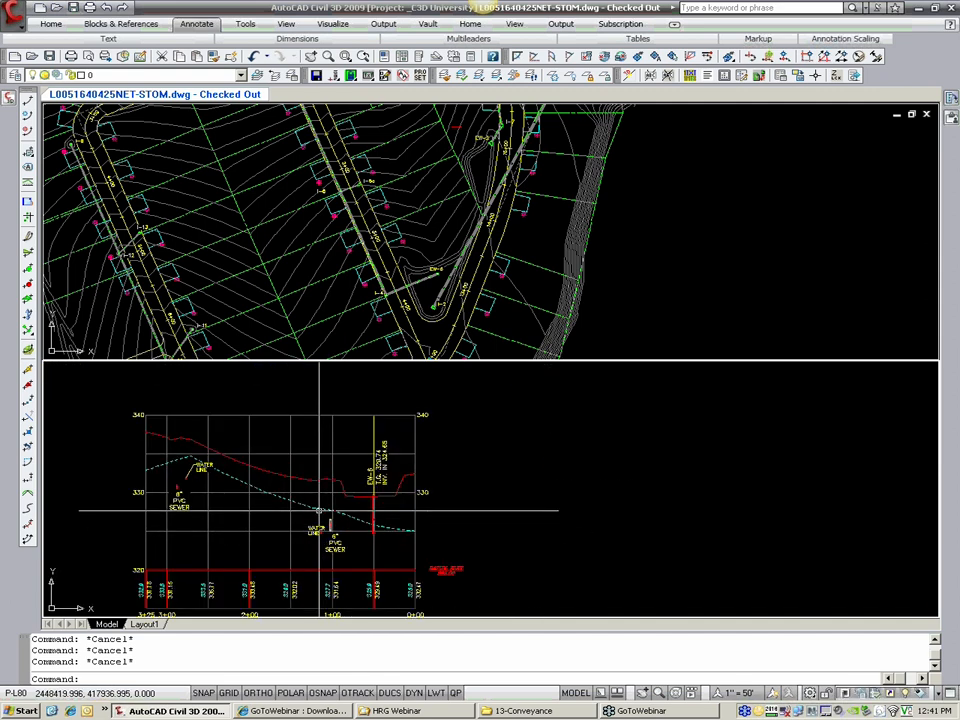
pyautogui.scroll(-3, 318, 512)
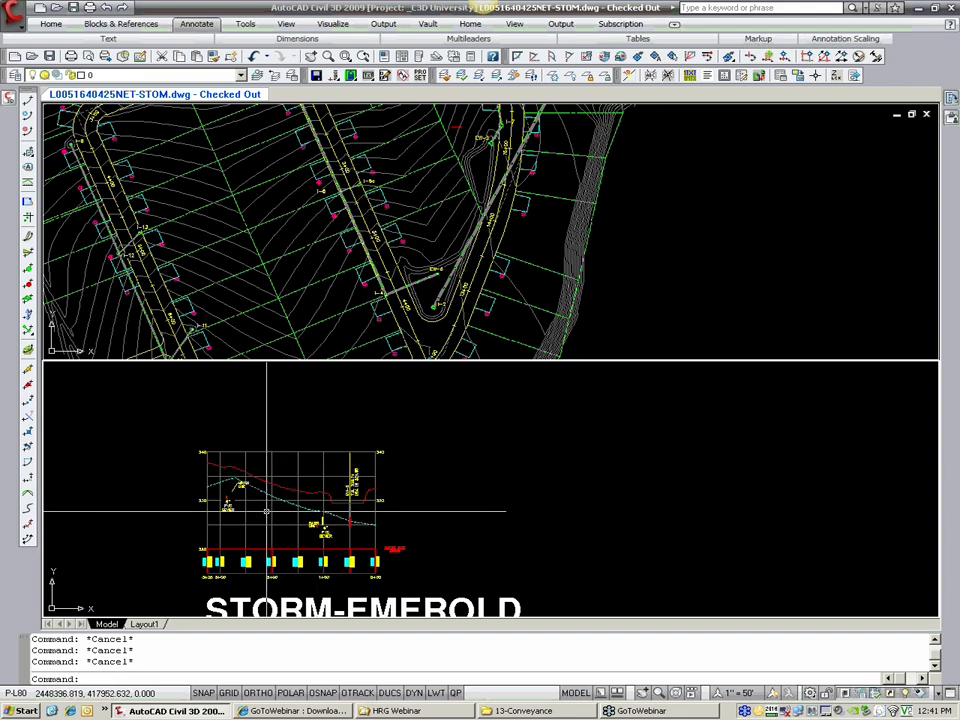
pyautogui.click(361, 304)
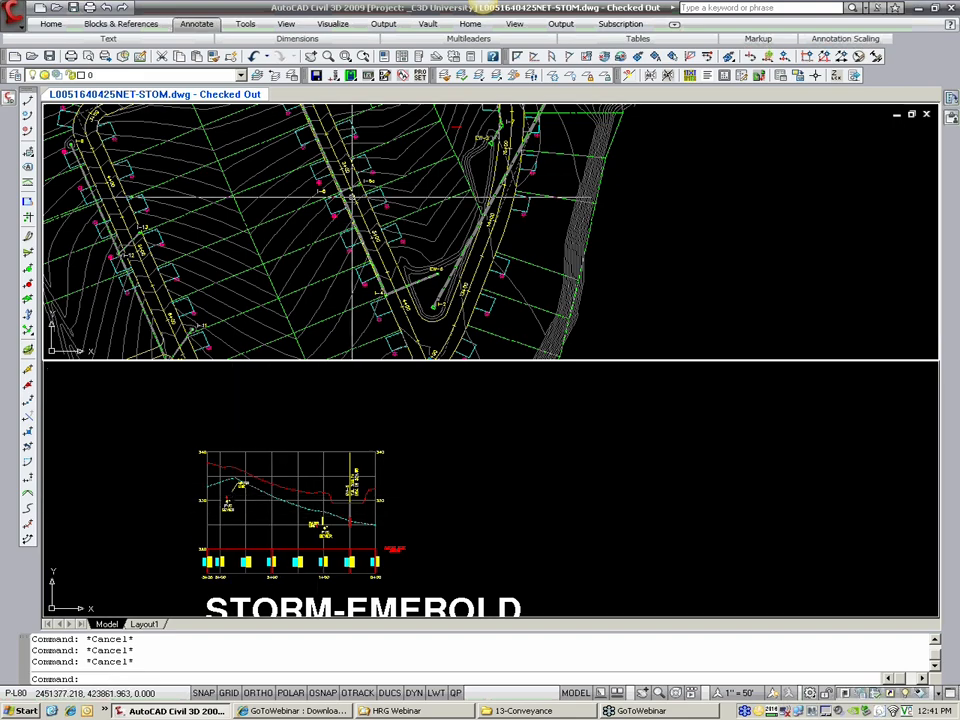
pyautogui.moveTo(353, 197); pyautogui.dragTo(350, 243, button='middle')
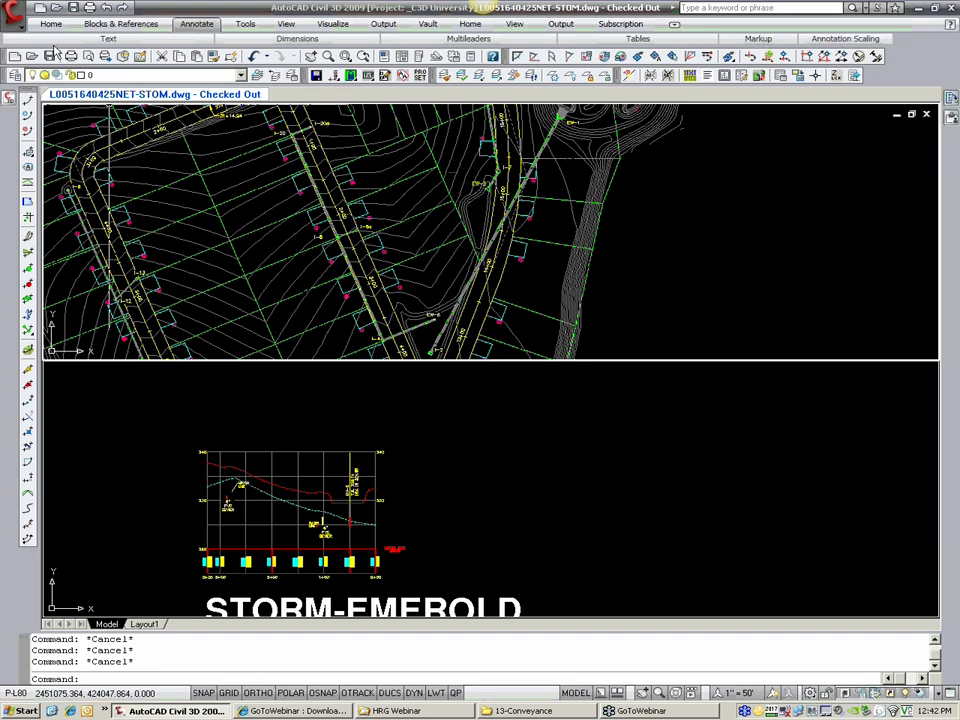
pyautogui.click(50, 58)
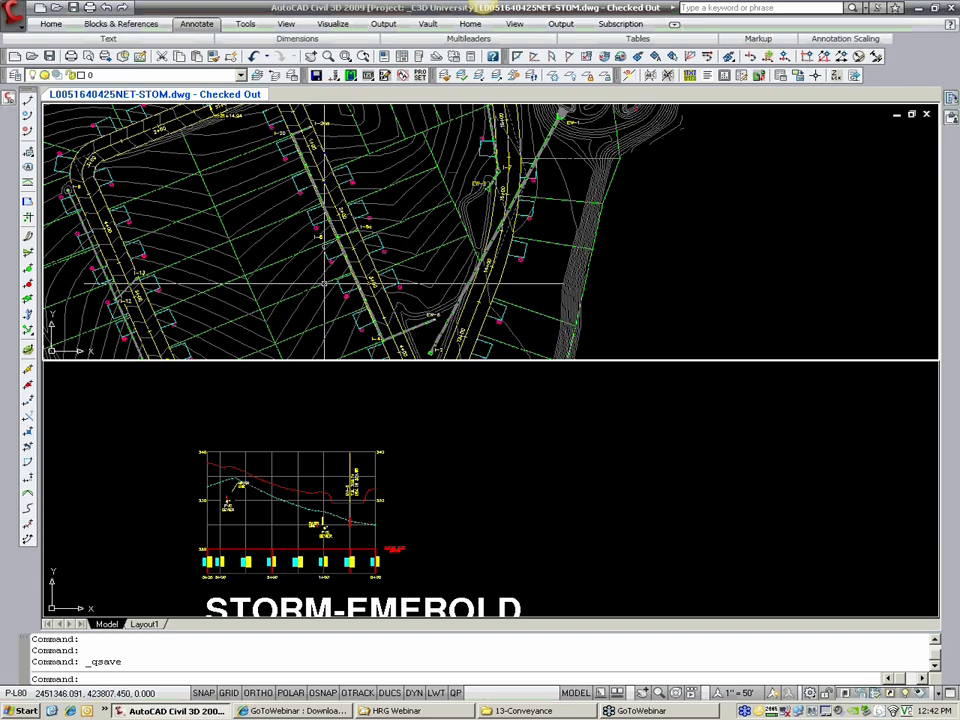
# Step: Start a LandXML export of the STORM pipe network from the drawing's list of pipe networks
pyautogui.click(7, 102)
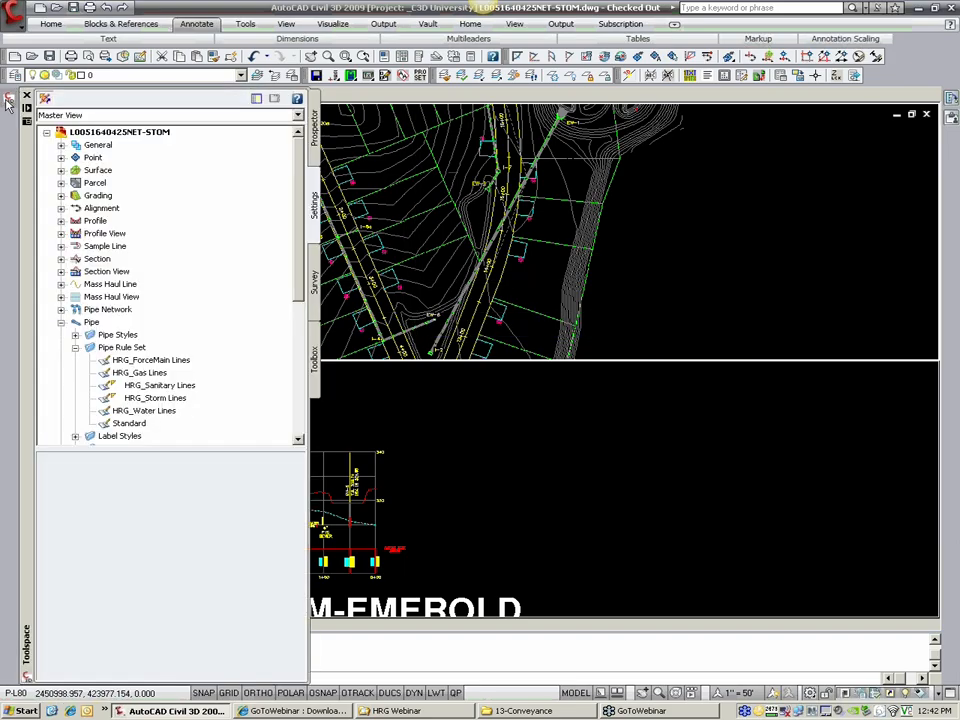
pyautogui.click(315, 140)
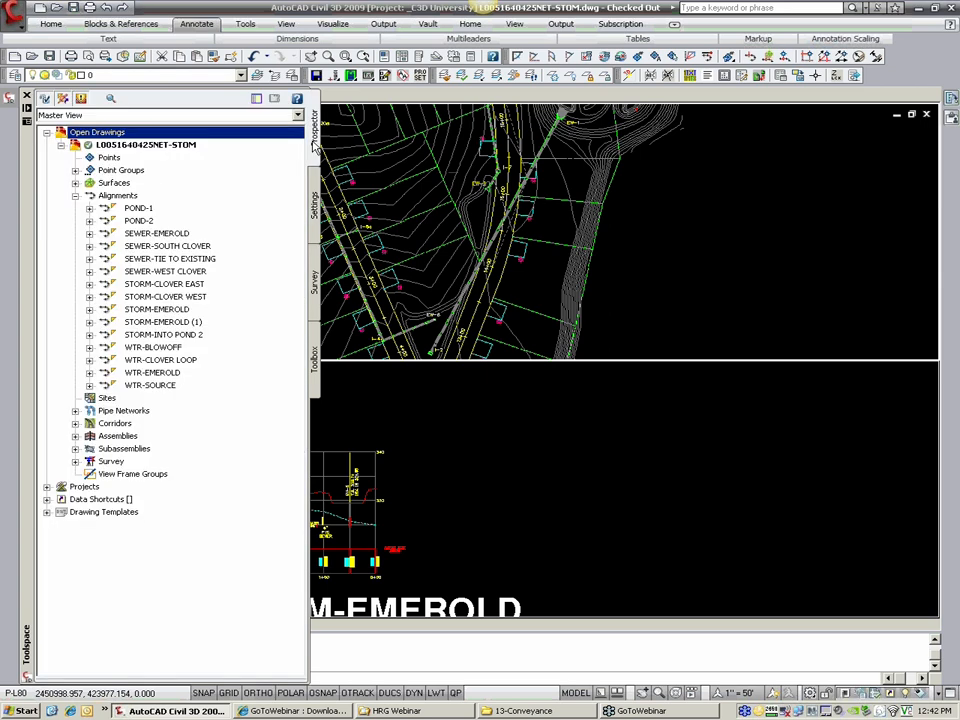
pyautogui.click(75, 195)
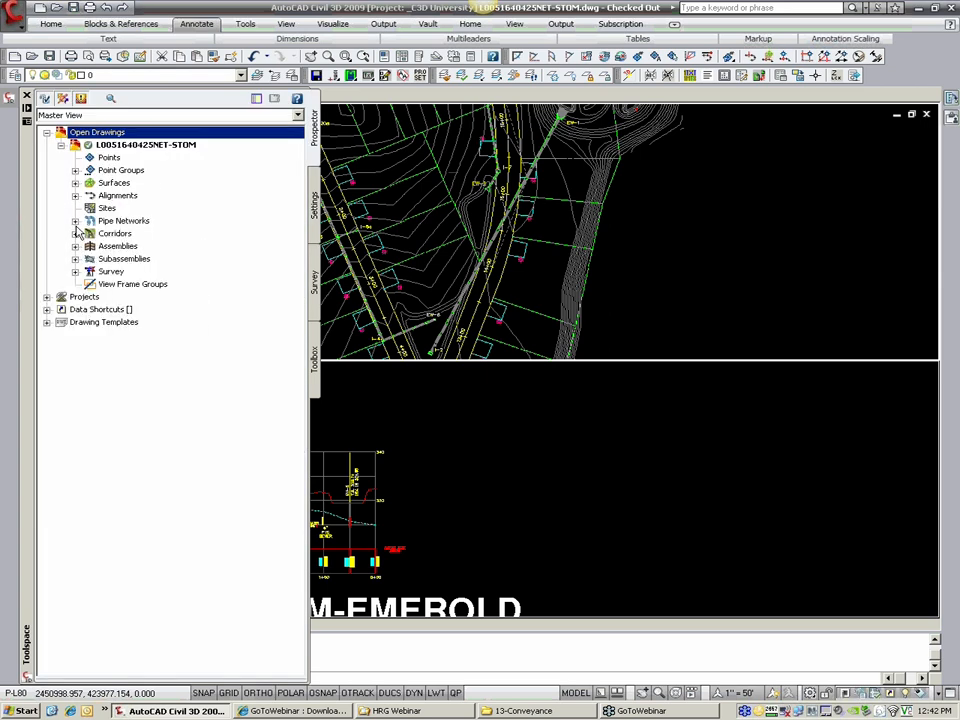
pyautogui.click(75, 220)
pyautogui.click(89, 233)
pyautogui.click(104, 246)
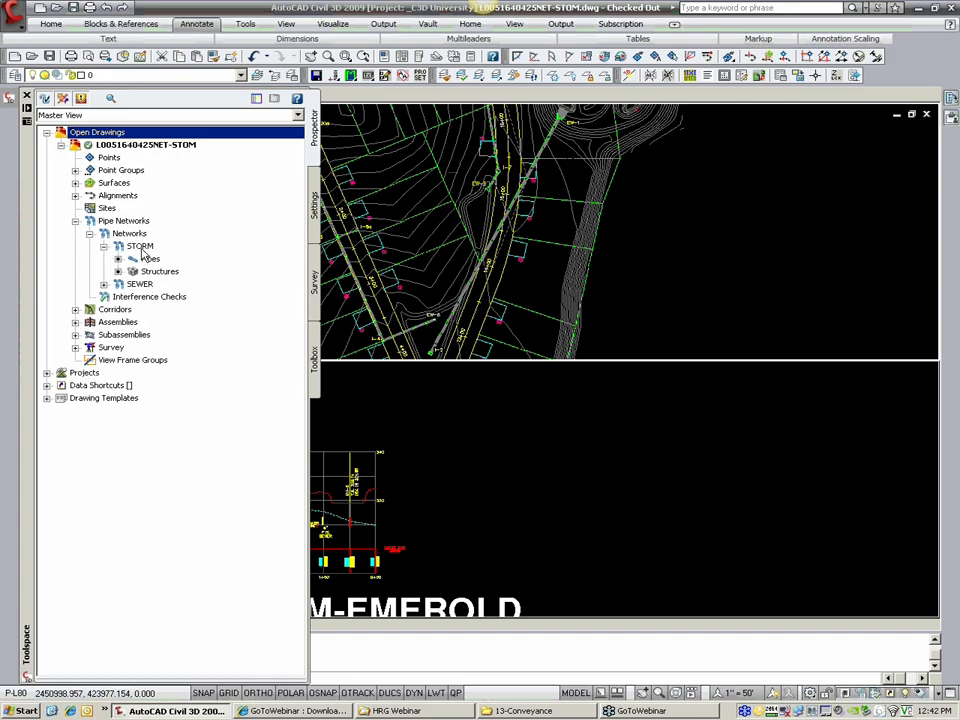
pyautogui.click(140, 246)
pyautogui.rightClick(142, 251)
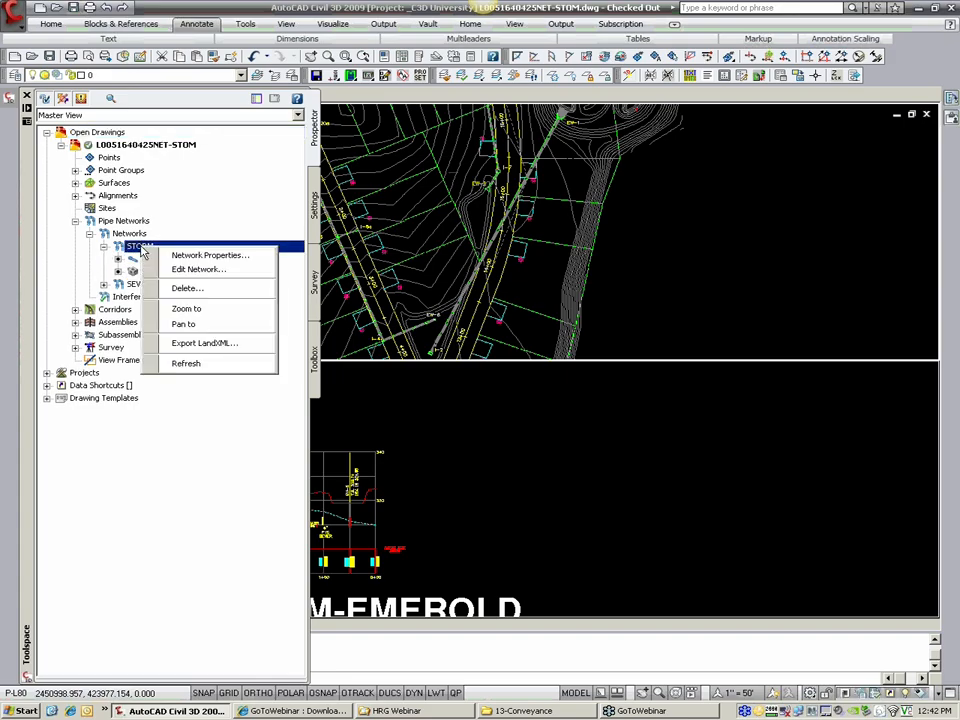
pyautogui.click(237, 349)
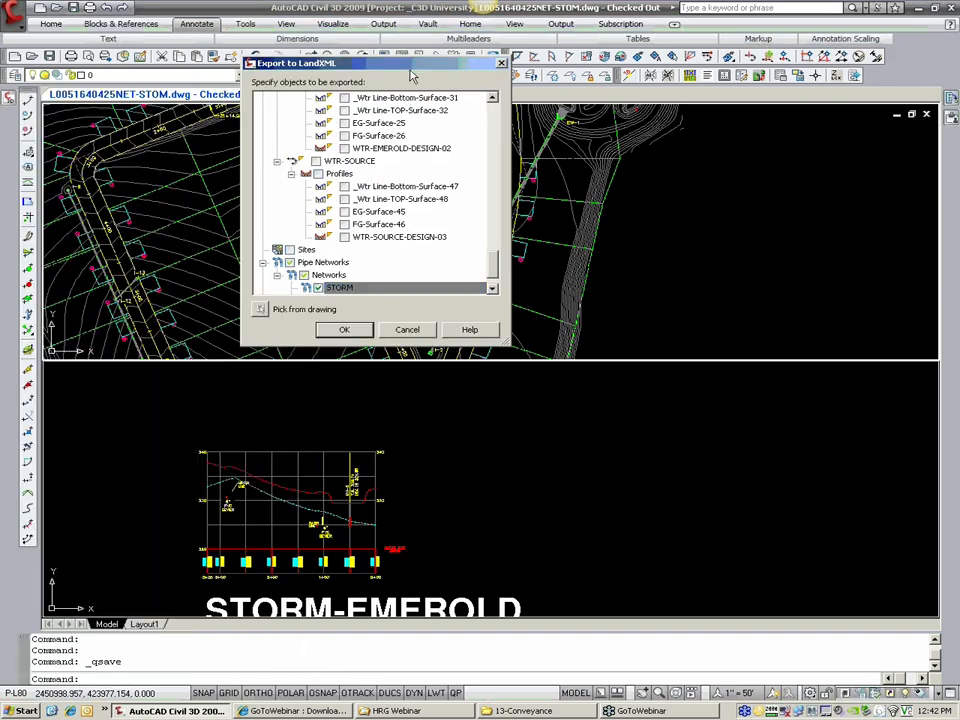
# Step: Review the objects offered for LandXML export and accept the selection with only the STORM network included
pyautogui.moveTo(410, 72); pyautogui.dragTo(431, 72)
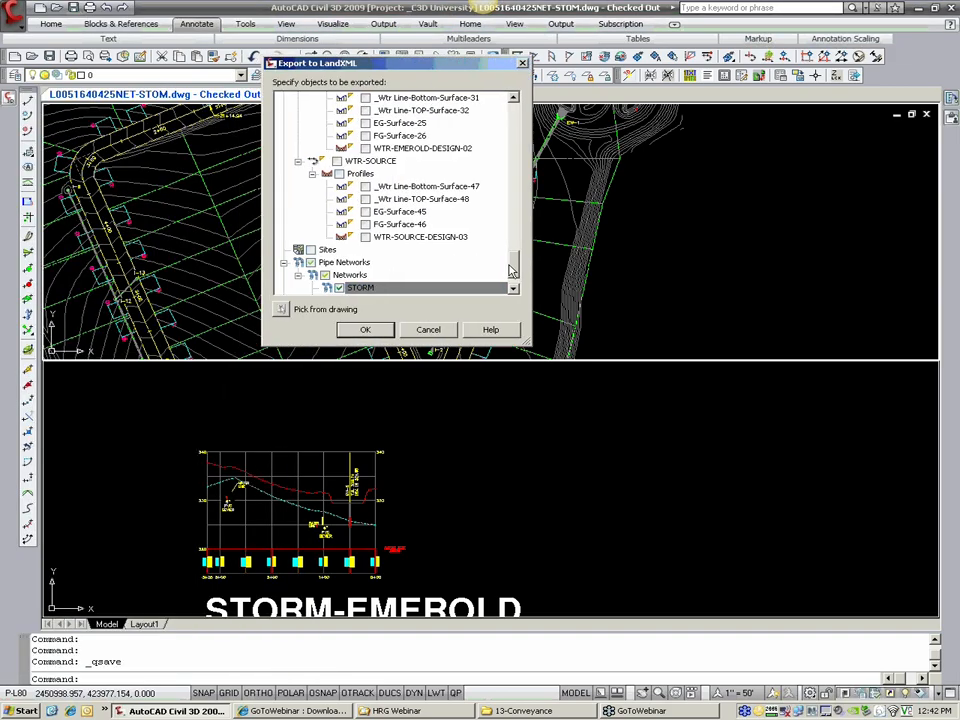
pyautogui.scroll(15, 514, 270)
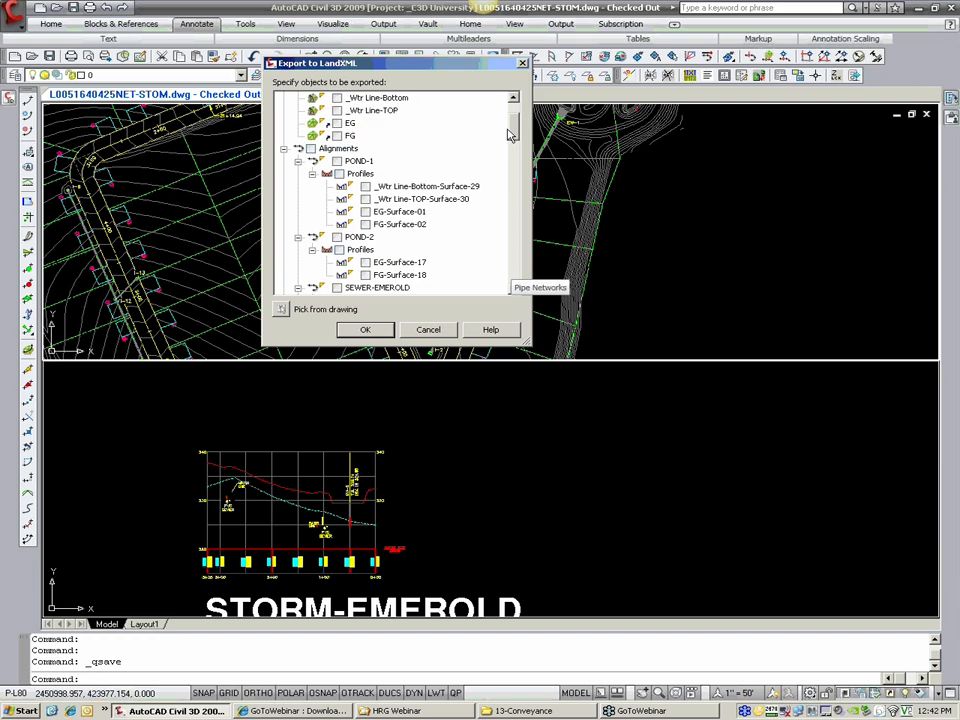
pyautogui.scroll(-15, 518, 197)
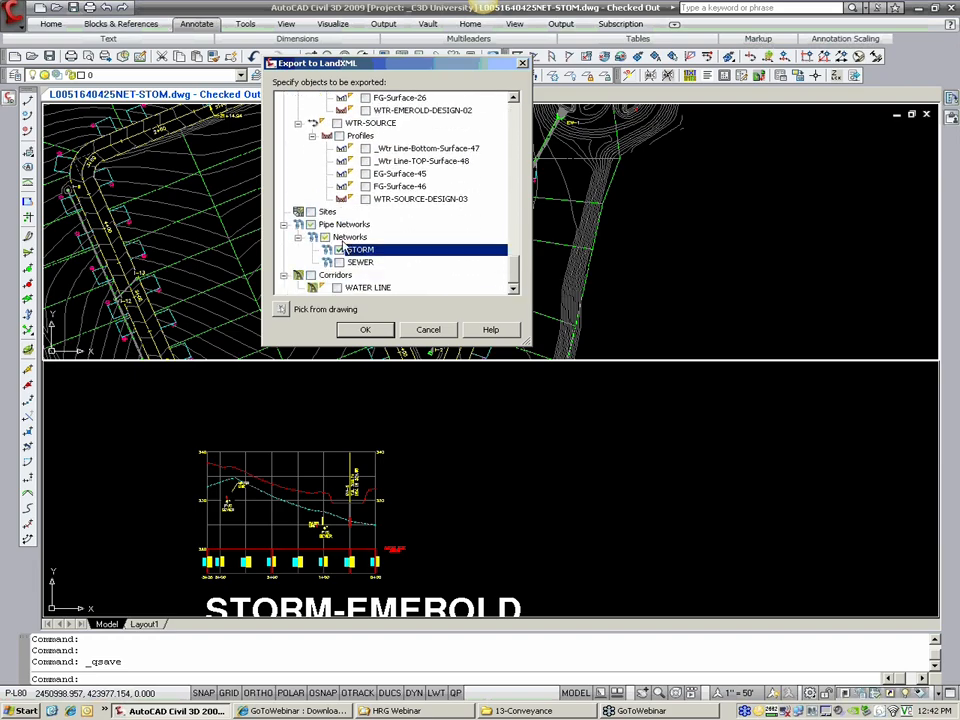
pyautogui.click(366, 330)
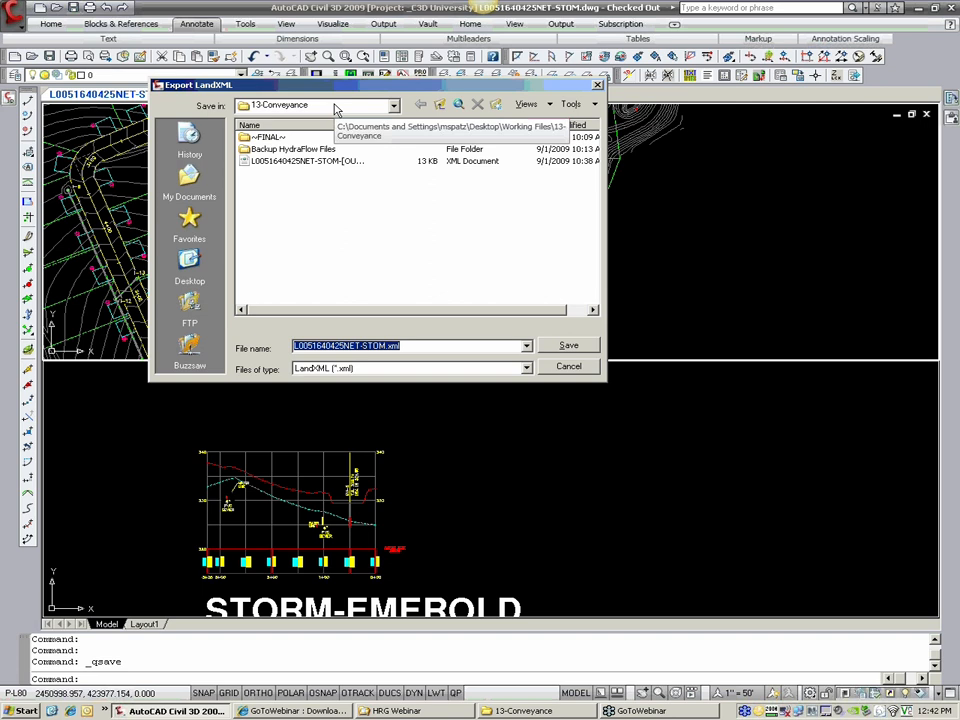
pyautogui.click(305, 161)
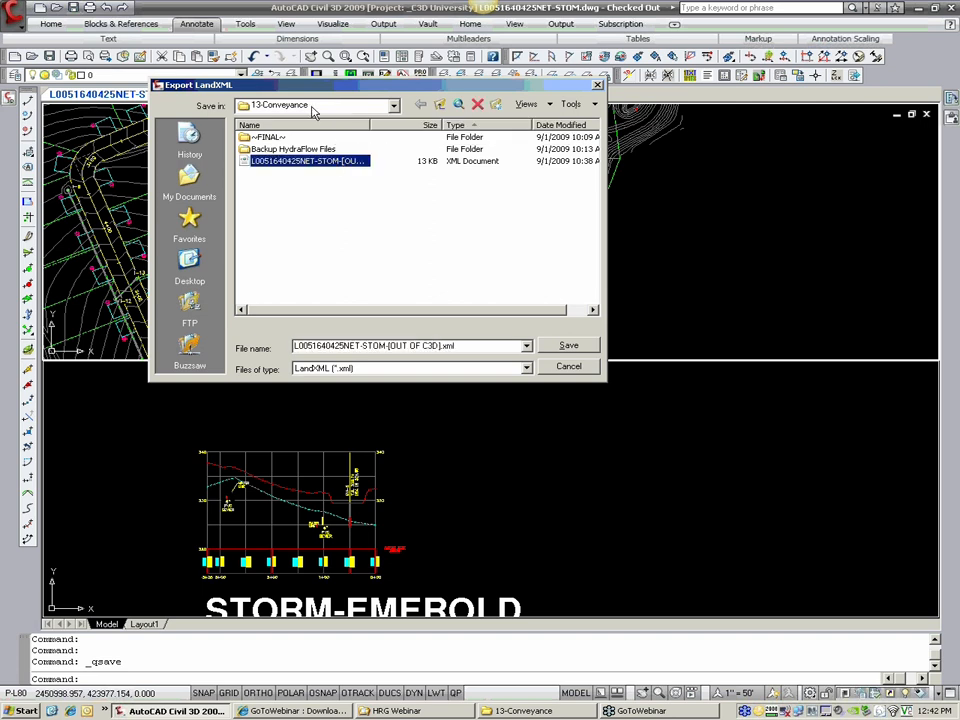
pyautogui.moveTo(369, 124); pyautogui.dragTo(404, 123)
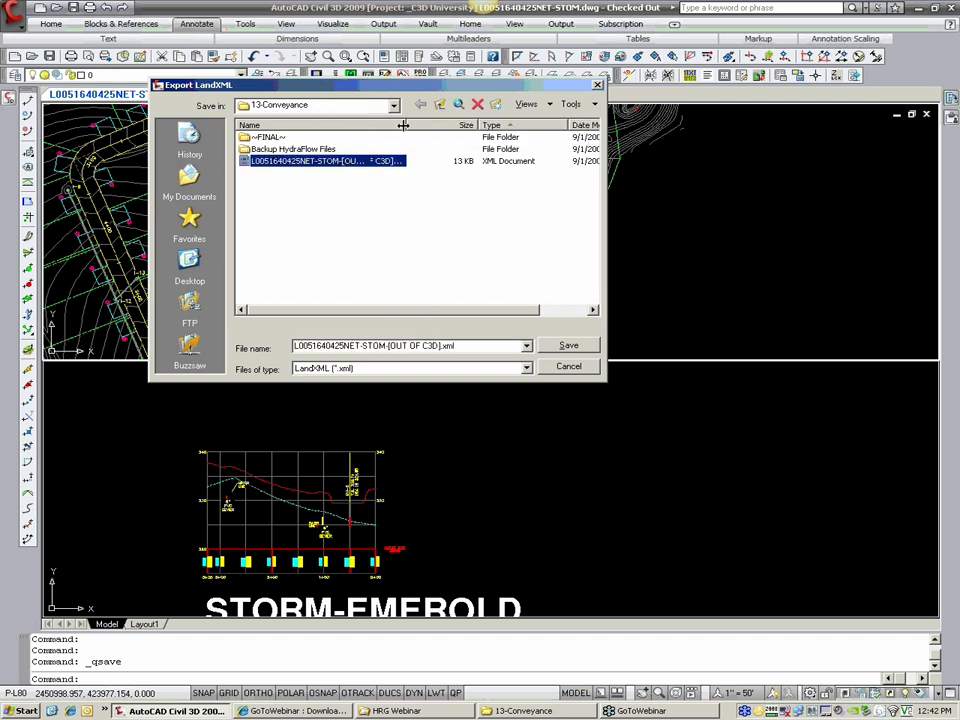
pyautogui.click(281, 165)
pyautogui.click(568, 345)
pyautogui.click(315, 253)
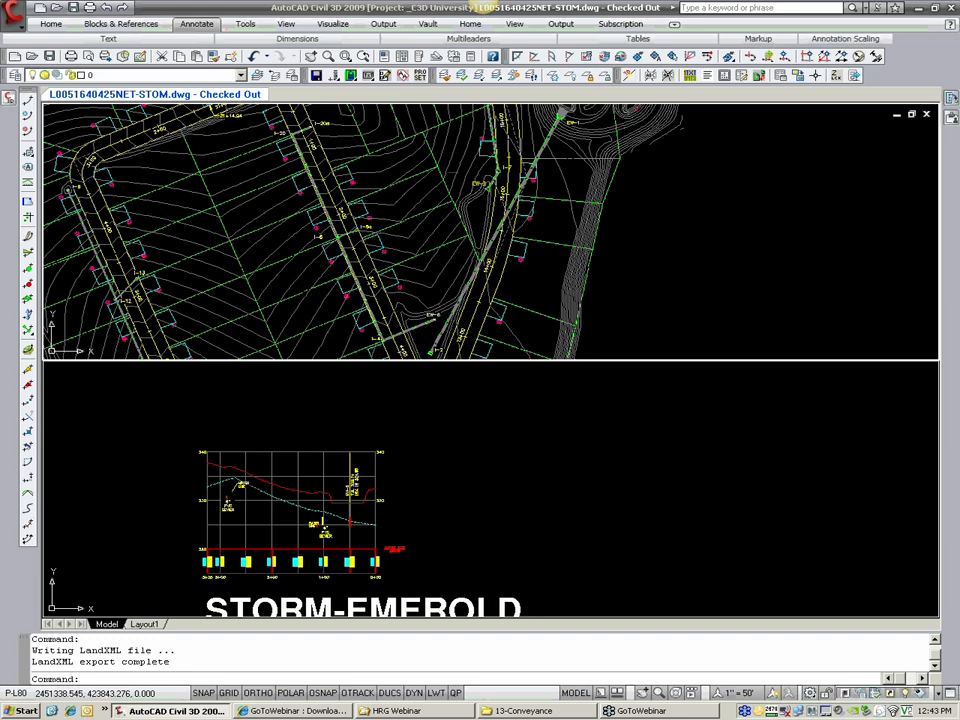
# Step: Switch to Hydraflow Storm Sewers by opening Conveyance Design.stm from the 13-Conveyance folder, and bring up its LandXML import settings
pyautogui.click(523, 710)
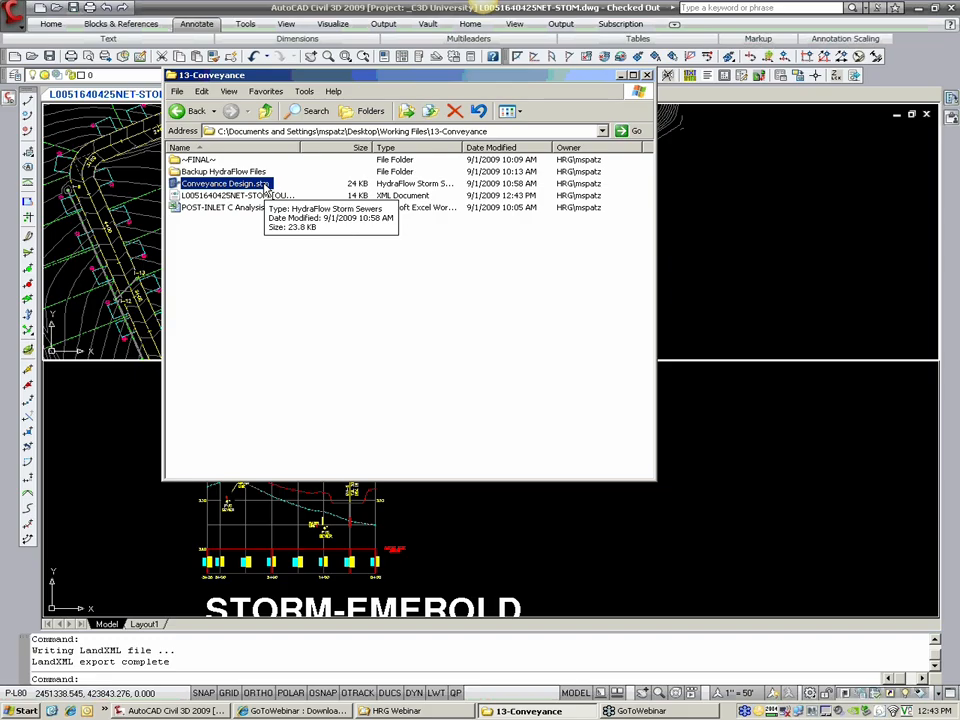
pyautogui.doubleClick(266, 186)
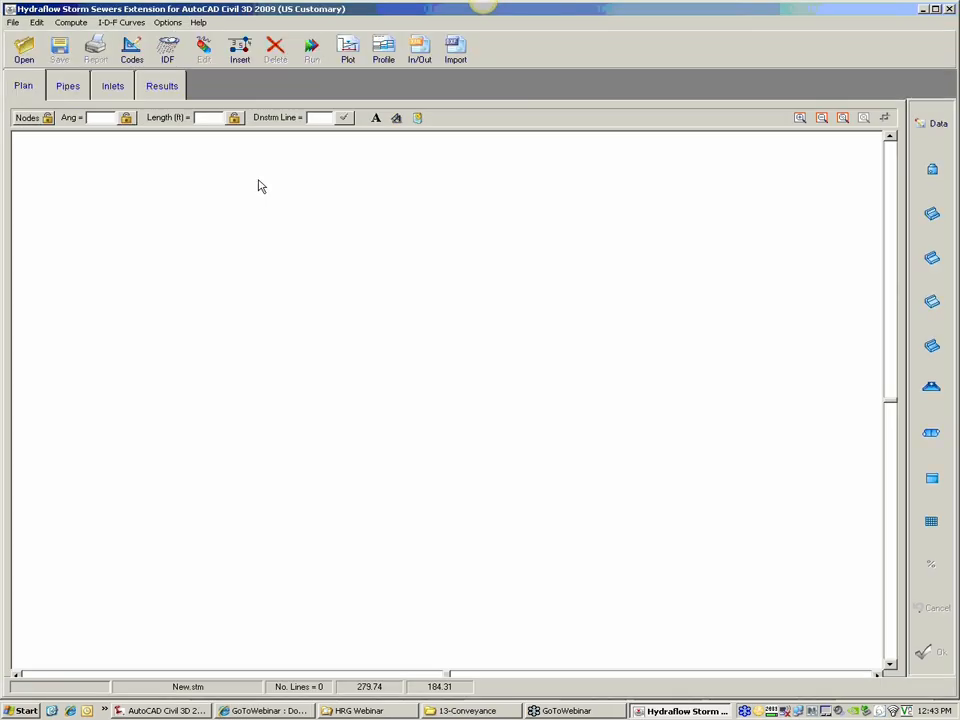
pyautogui.click(420, 60)
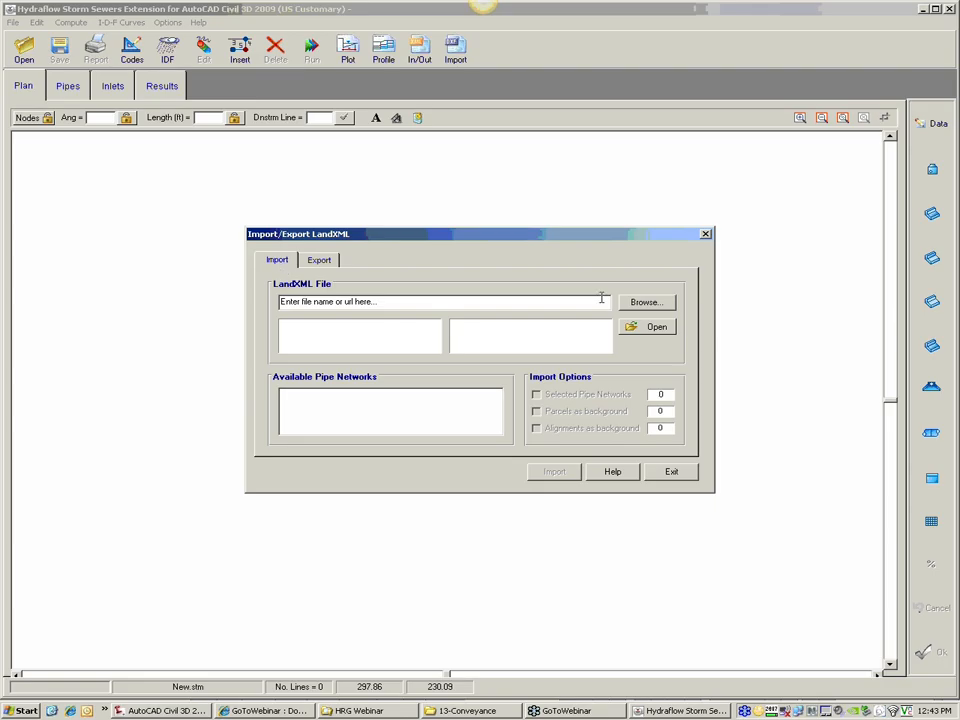
pyautogui.click(647, 302)
pyautogui.click(420, 299)
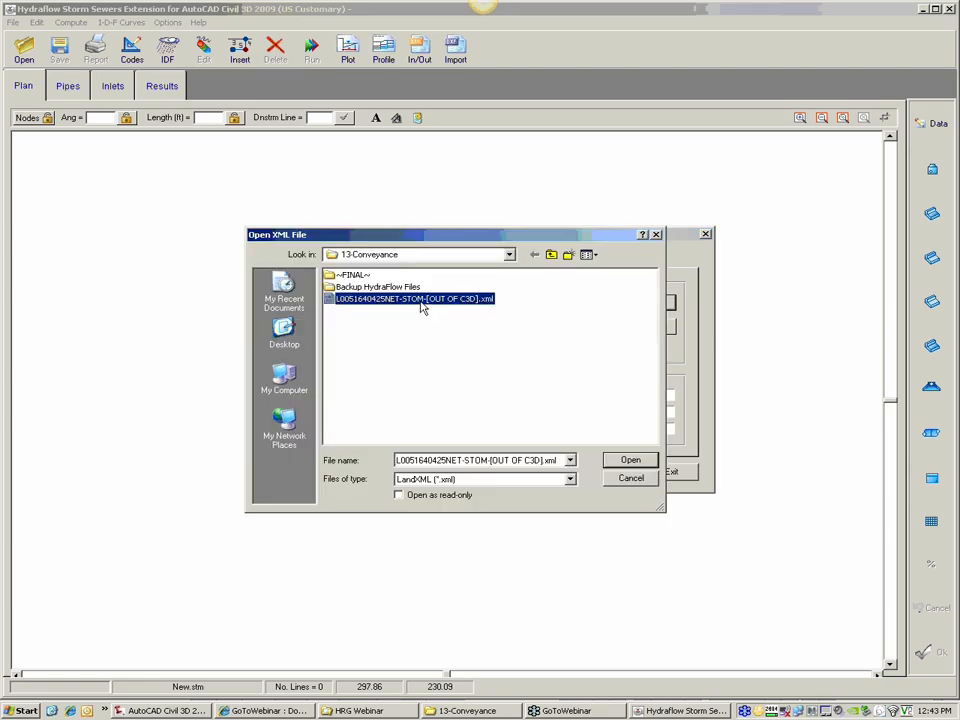
pyautogui.click(630, 461)
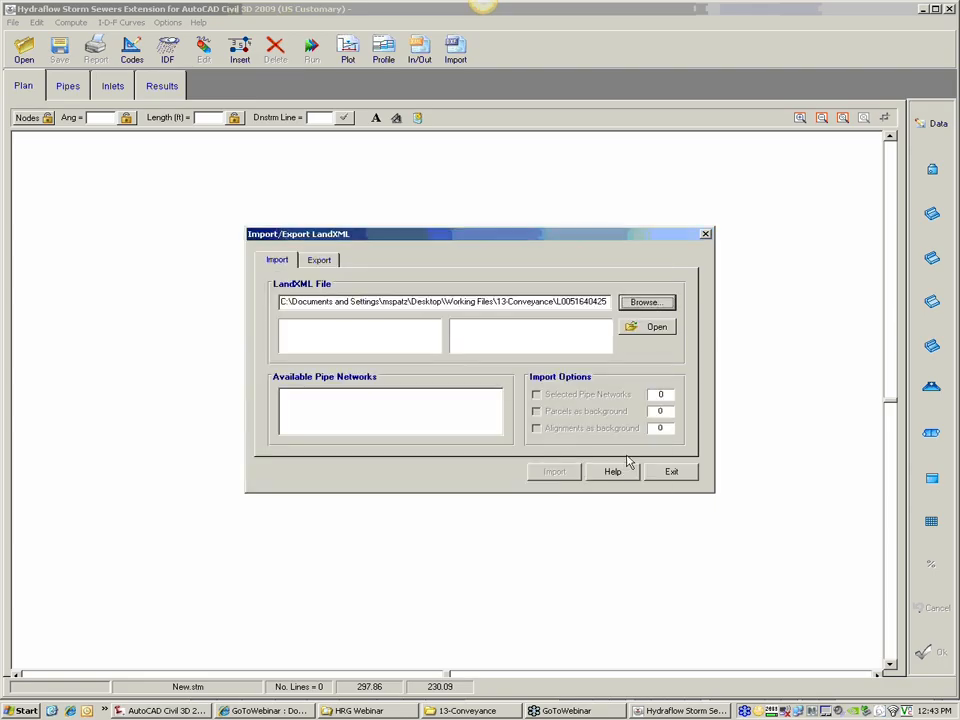
pyautogui.click(658, 328)
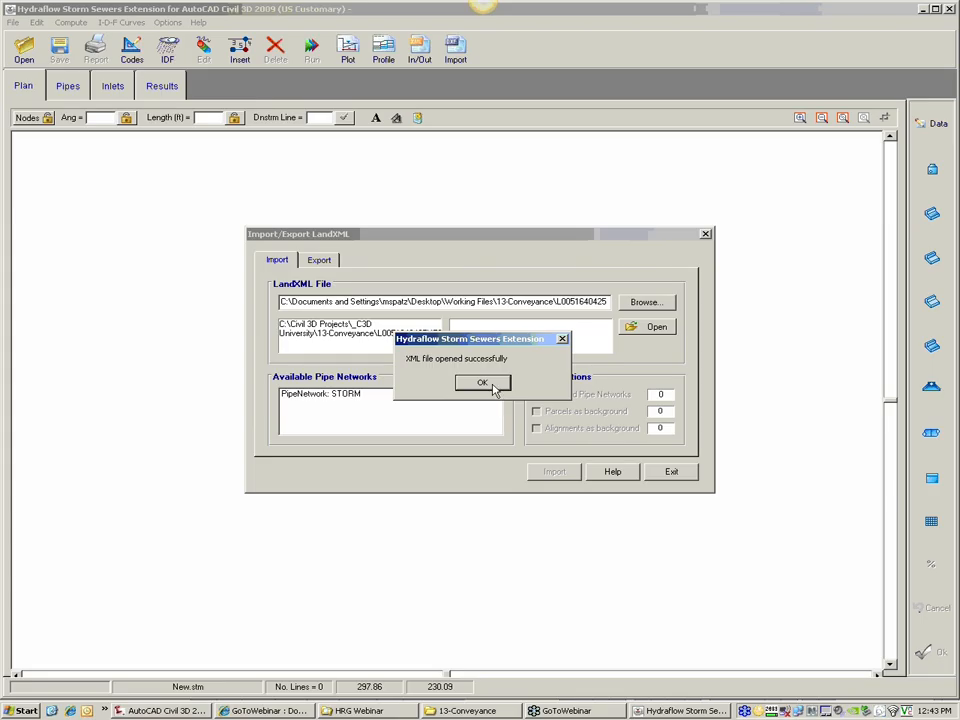
pyautogui.click(486, 383)
# Step: Import the STORM pipe network with the Selected Pipe Networks option enabled
pyautogui.click(338, 397)
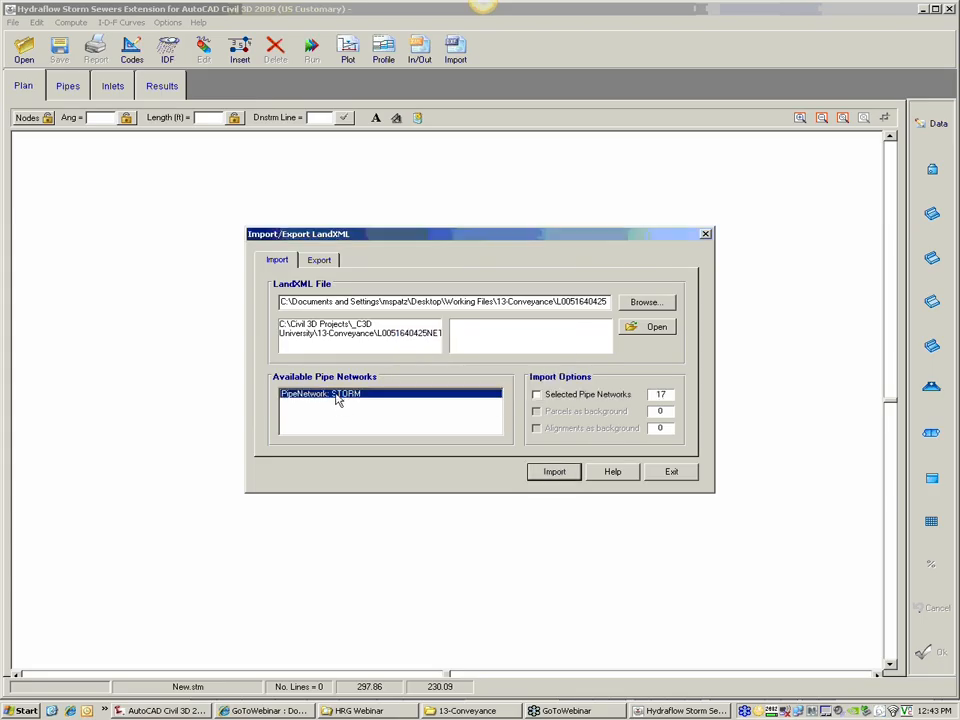
pyautogui.click(572, 398)
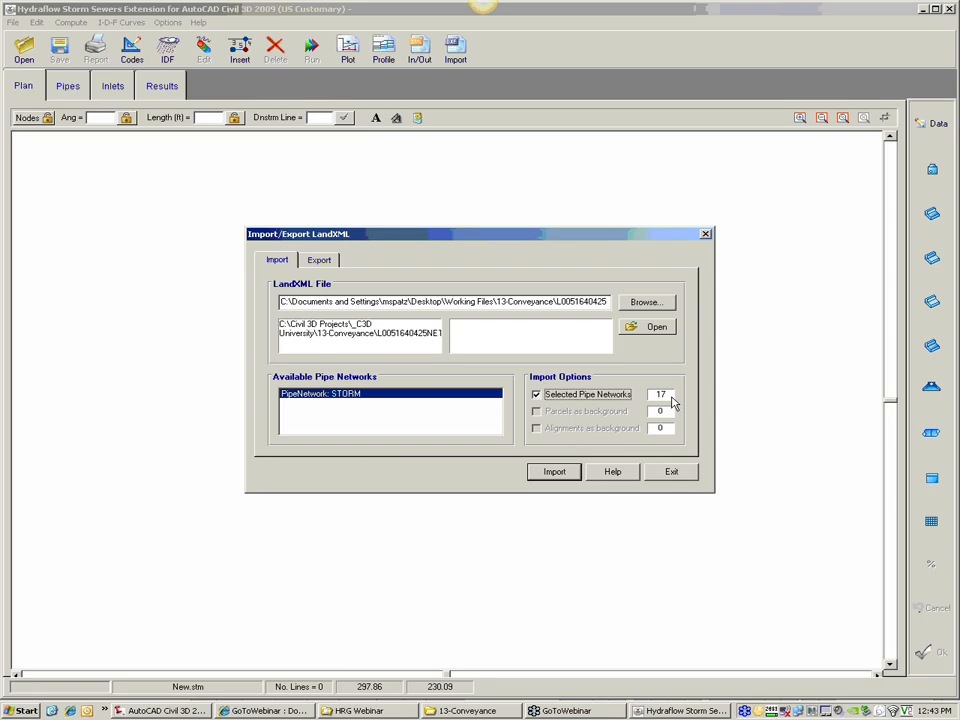
pyautogui.click(555, 472)
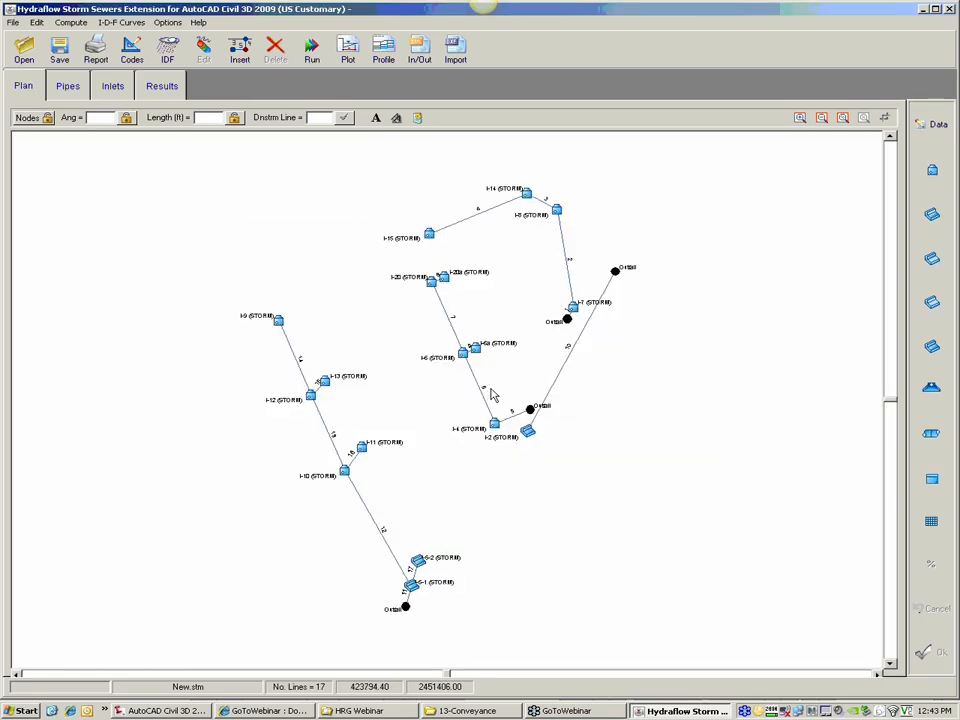
# Step: Examine the imported storm lines around structures I-15, I-14 and I-20 in the plan
pyautogui.click(801, 118)
pyautogui.click(482, 276)
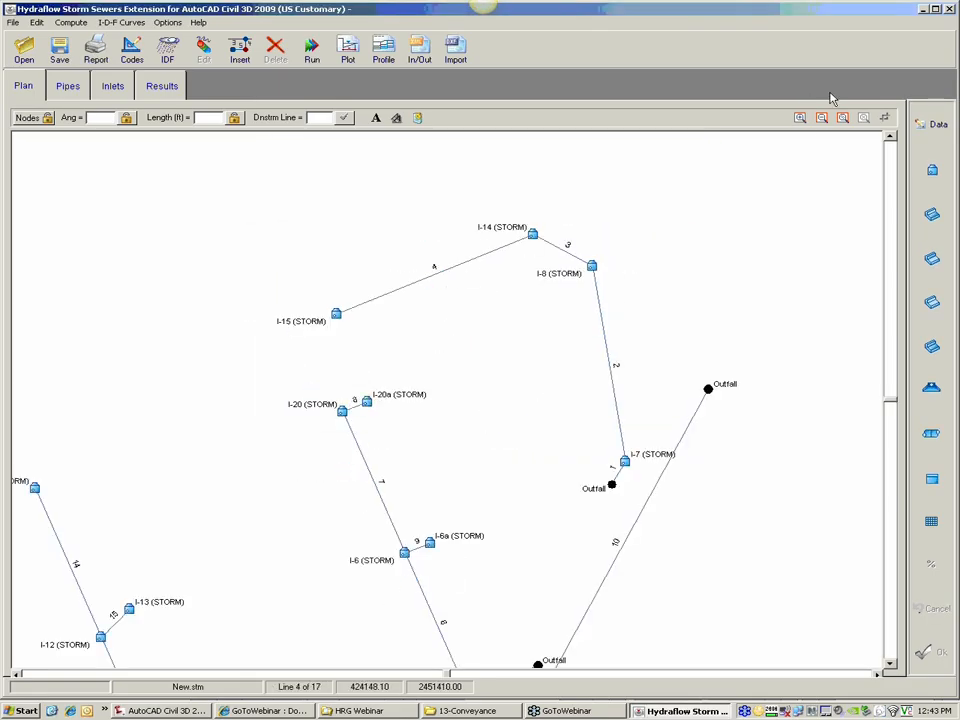
pyautogui.click(801, 118)
pyautogui.click(408, 322)
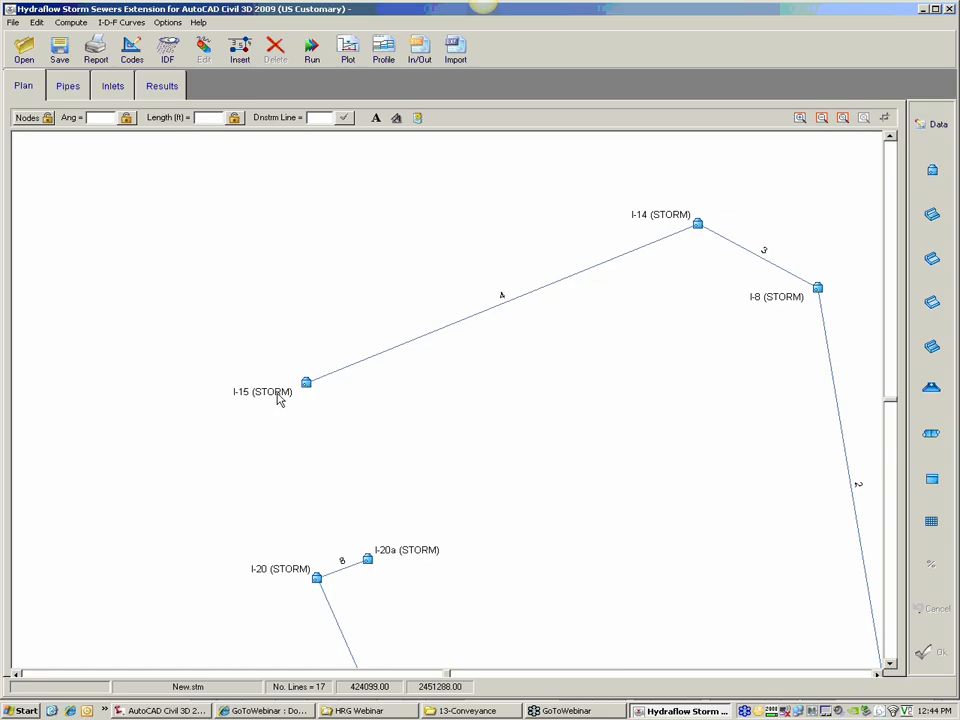
pyautogui.click(949, 10)
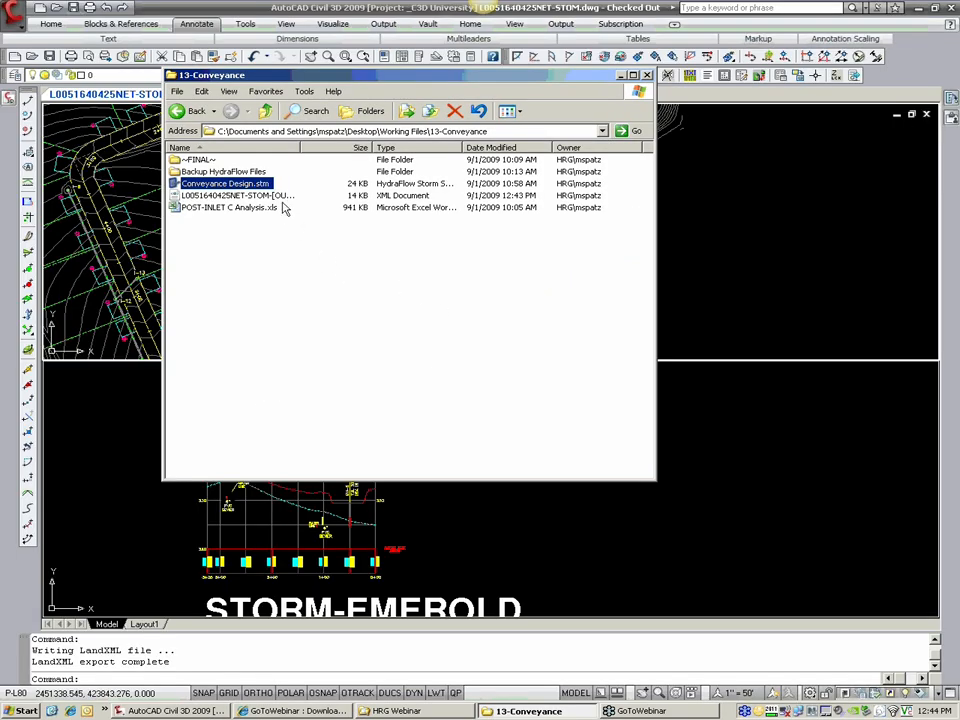
pyautogui.rightClick(282, 198)
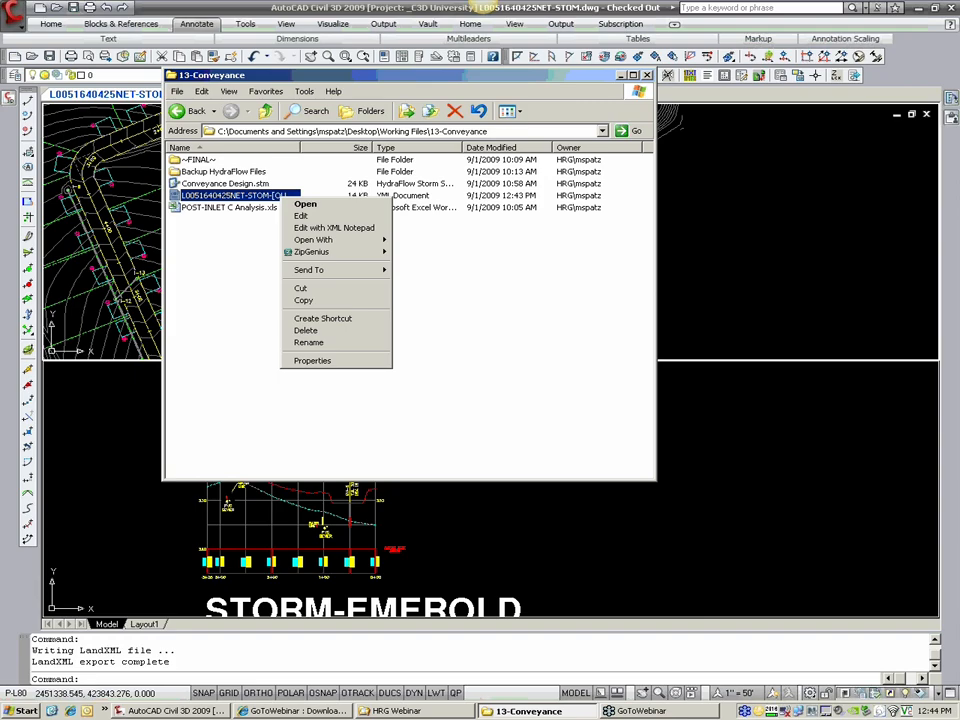
pyautogui.click(302, 217)
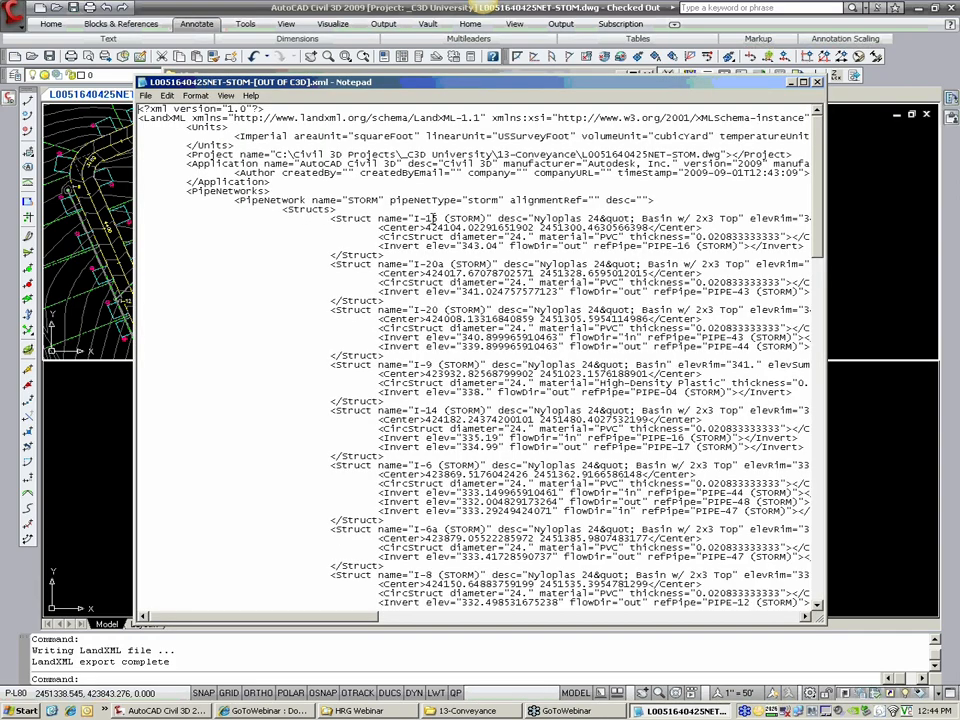
pyautogui.moveTo(437, 217); pyautogui.dragTo(487, 218)
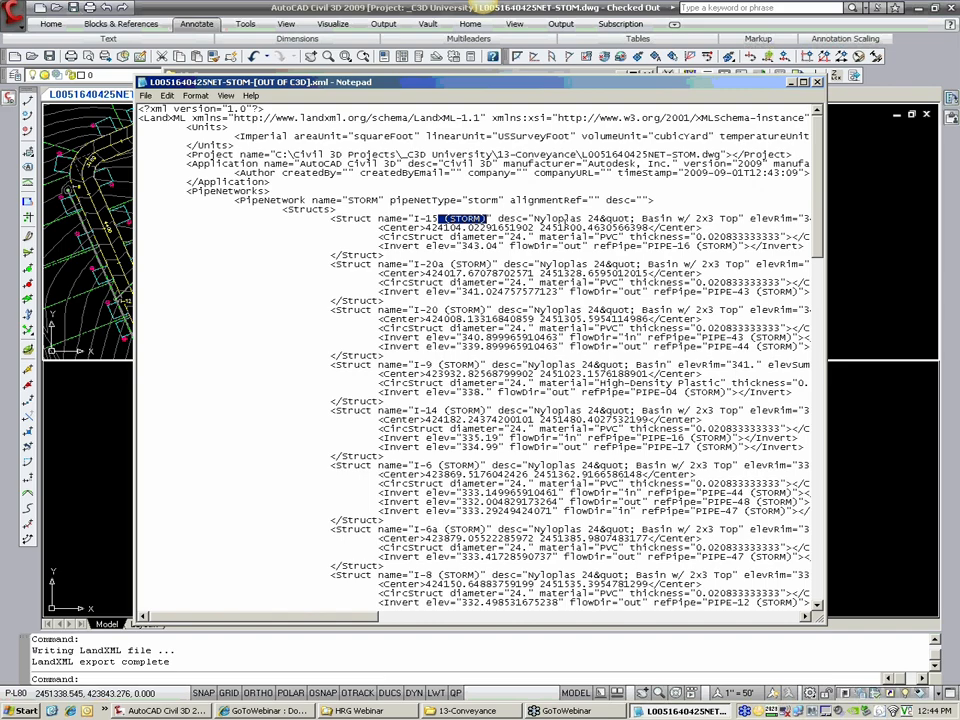
pyautogui.click(494, 262)
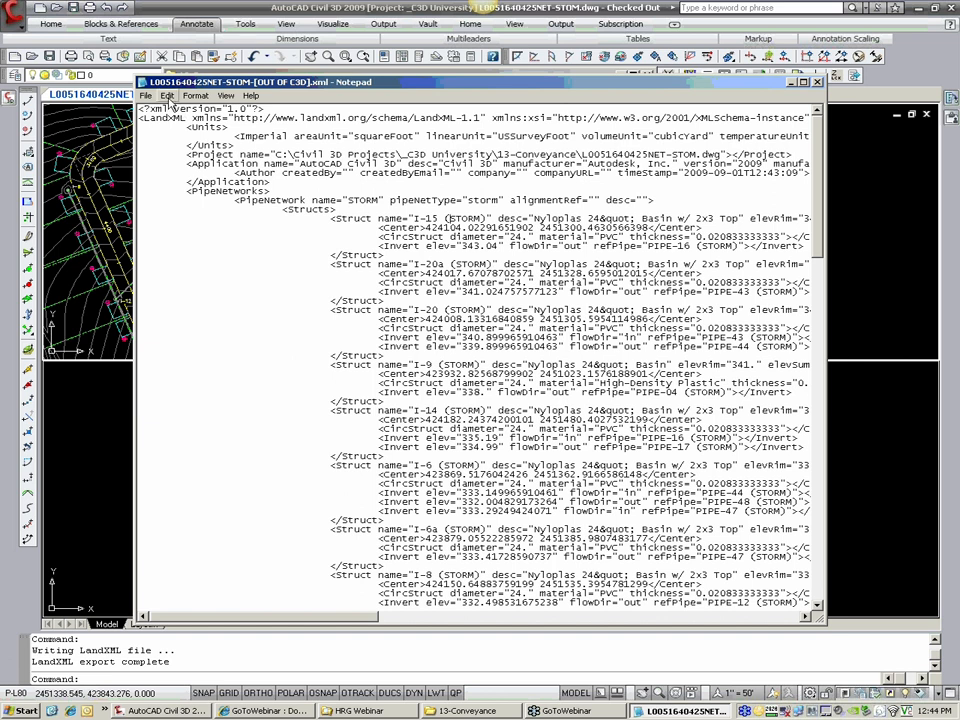
# Step: Remove every " (STORM)" suffix from the structure and pipe names in the XML by replacing all occurrences with nothing
pyautogui.click(168, 96)
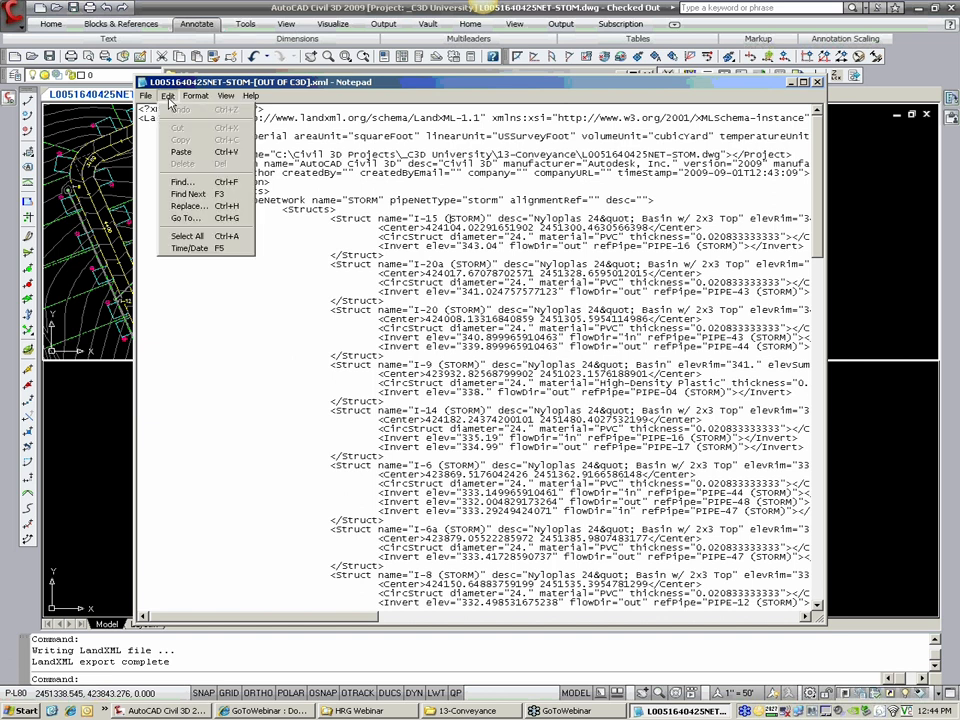
pyautogui.click(205, 207)
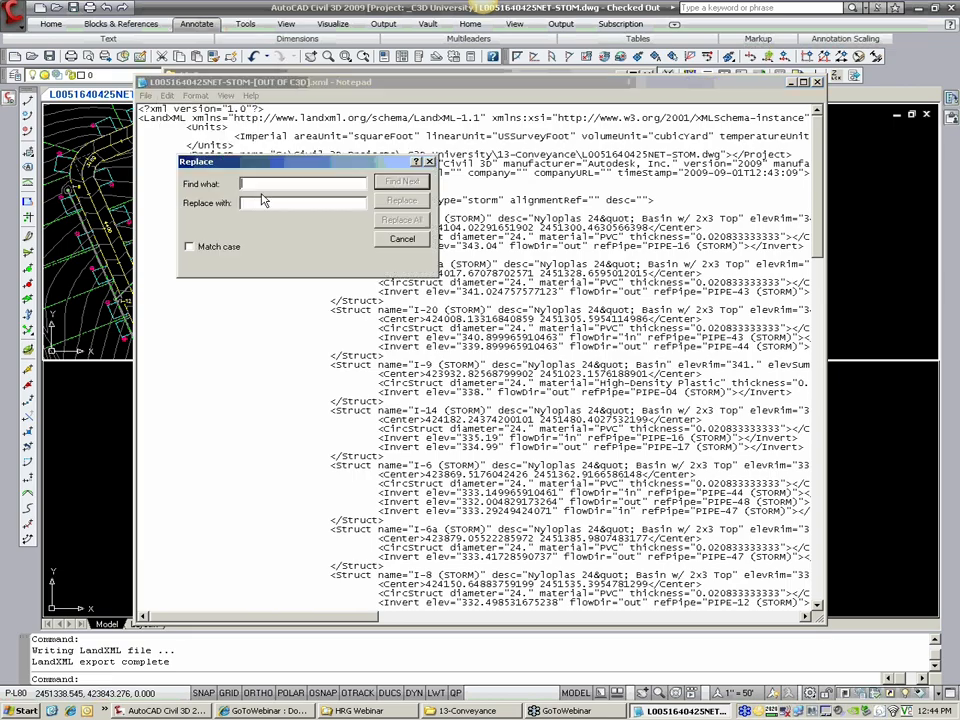
pyautogui.write('(')
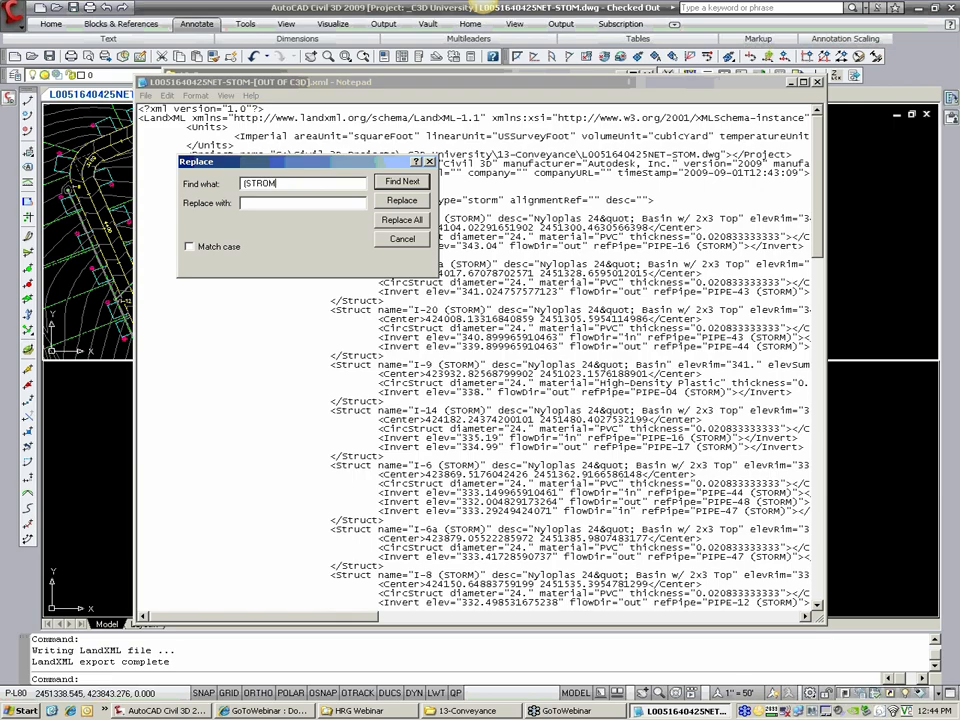
pyautogui.write('STORM')
pyautogui.moveTo(249, 186); pyautogui.dragTo(257, 188)
pyautogui.click(401, 219)
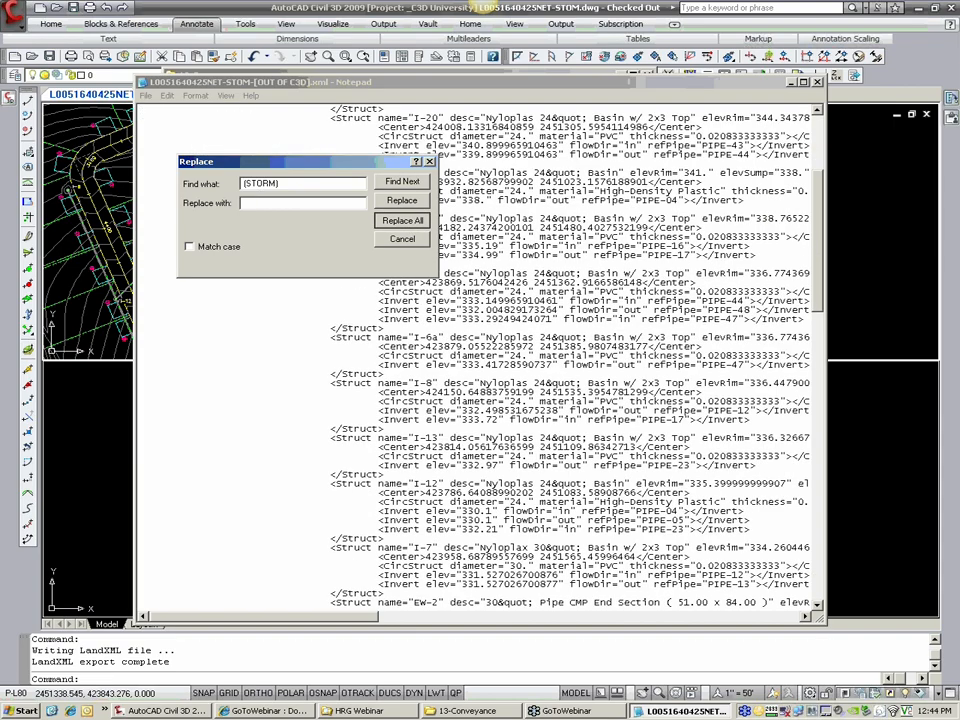
pyautogui.click(403, 238)
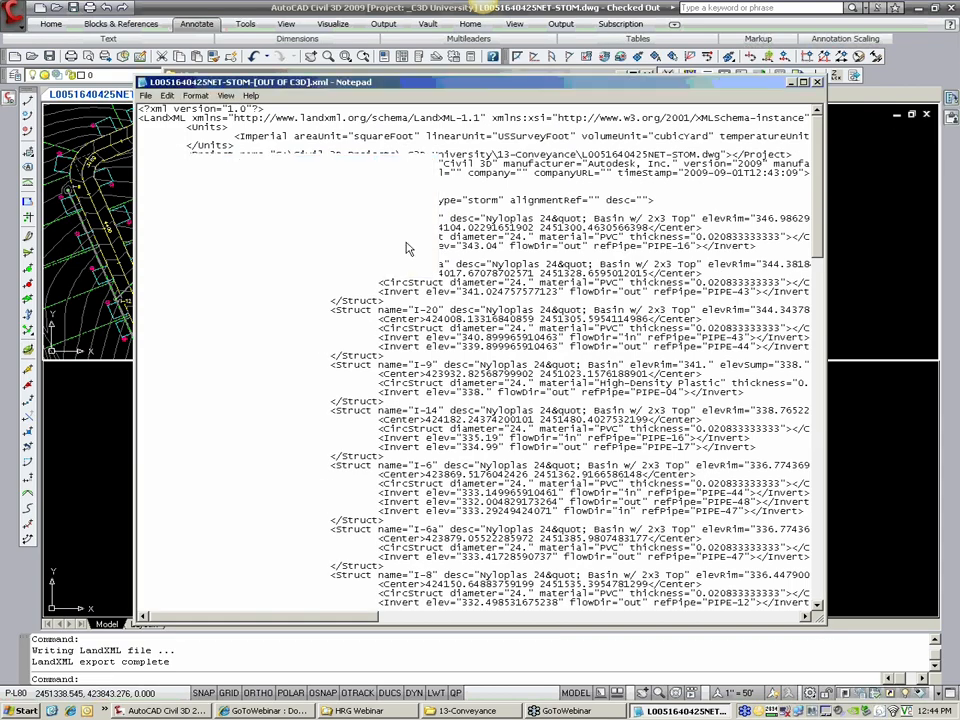
# Step: Check the shortened structure names I-15 and I-20a, save the XML file and close it
pyautogui.moveTo(414, 218); pyautogui.dragTo(438, 218)
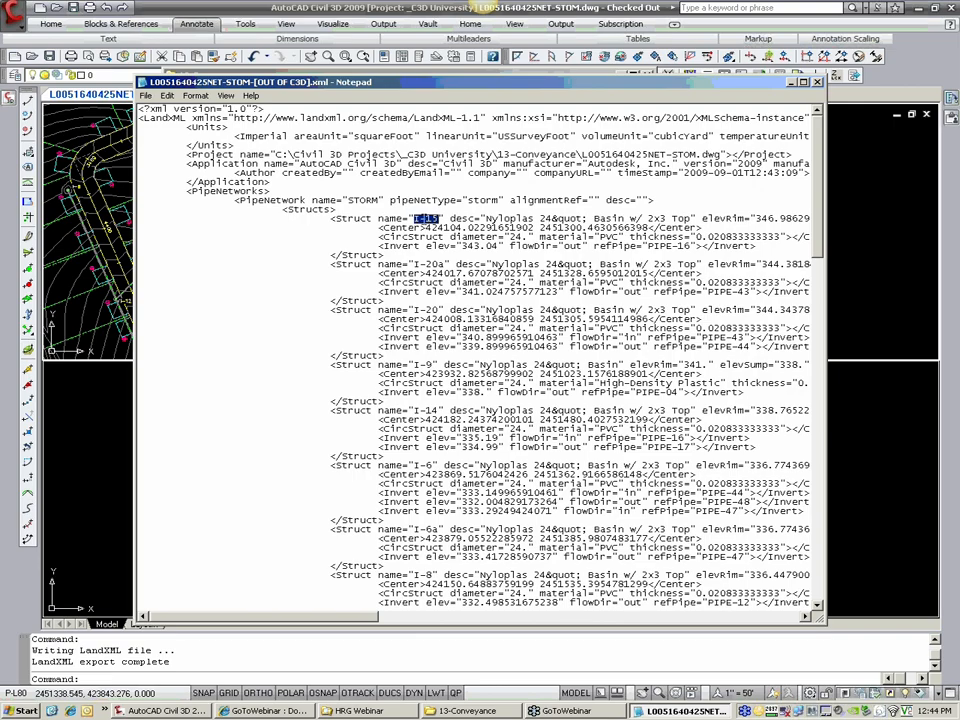
pyautogui.moveTo(412, 263); pyautogui.dragTo(440, 263)
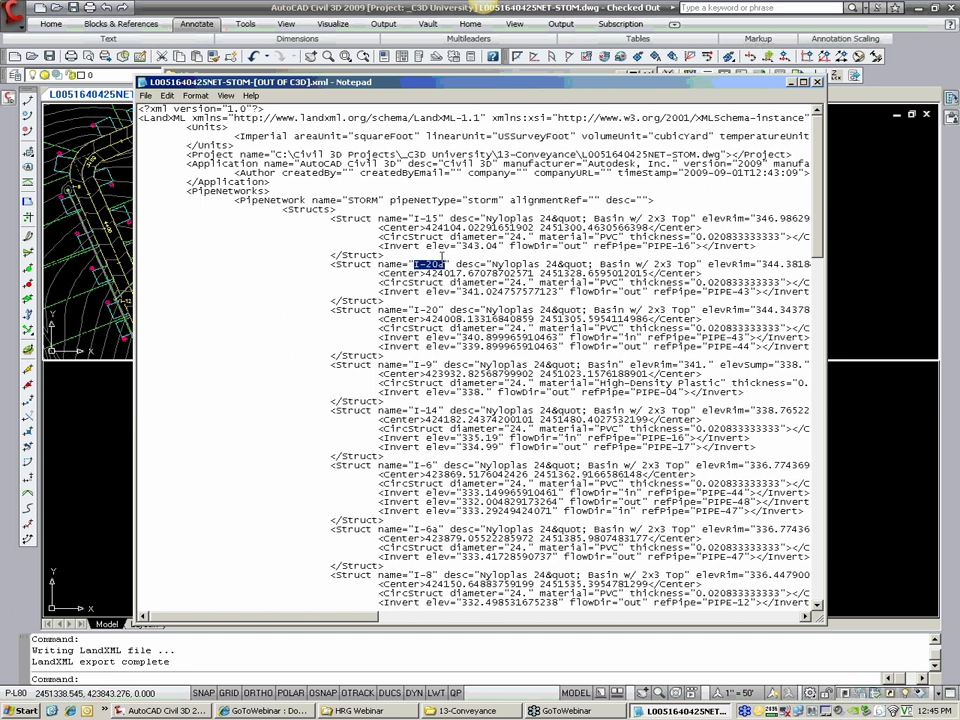
pyautogui.click(147, 95)
pyautogui.click(162, 146)
pyautogui.click(818, 83)
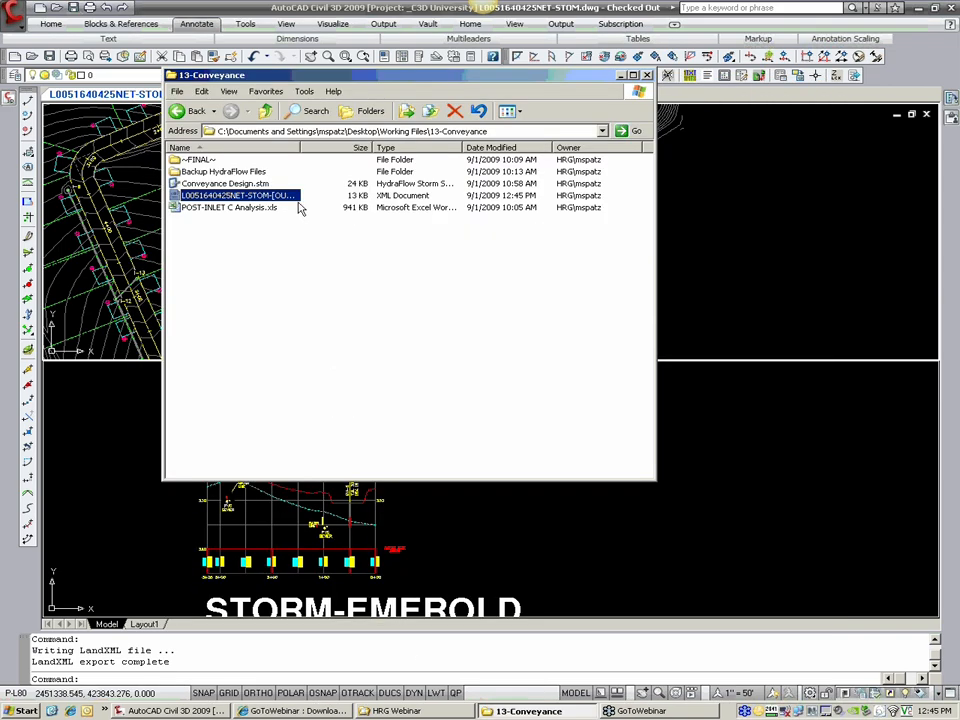
pyautogui.doubleClick(225, 184)
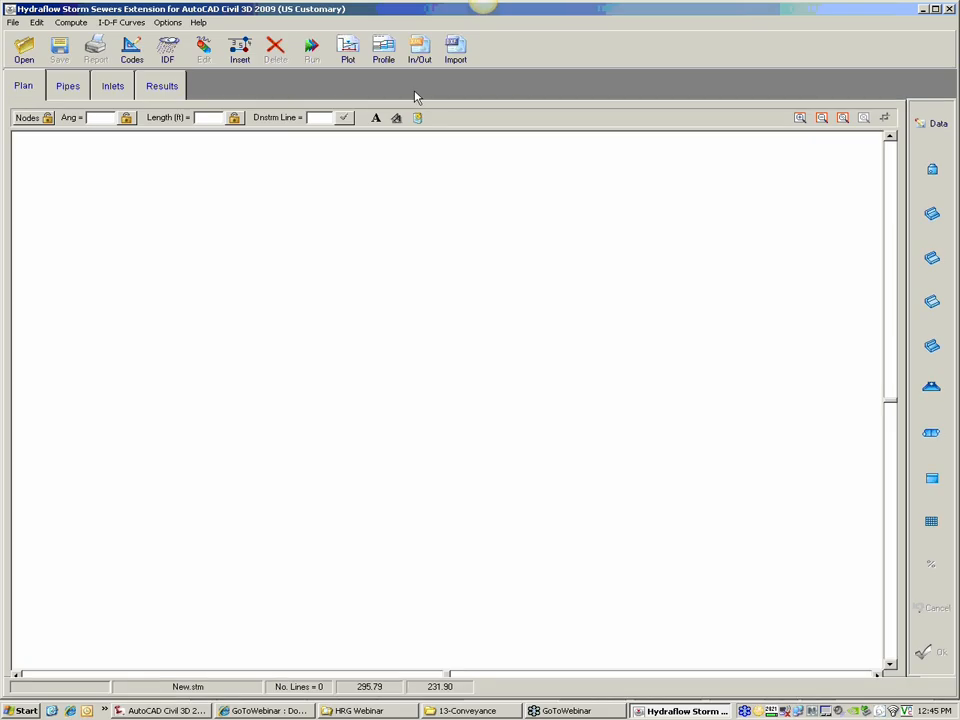
pyautogui.click(419, 55)
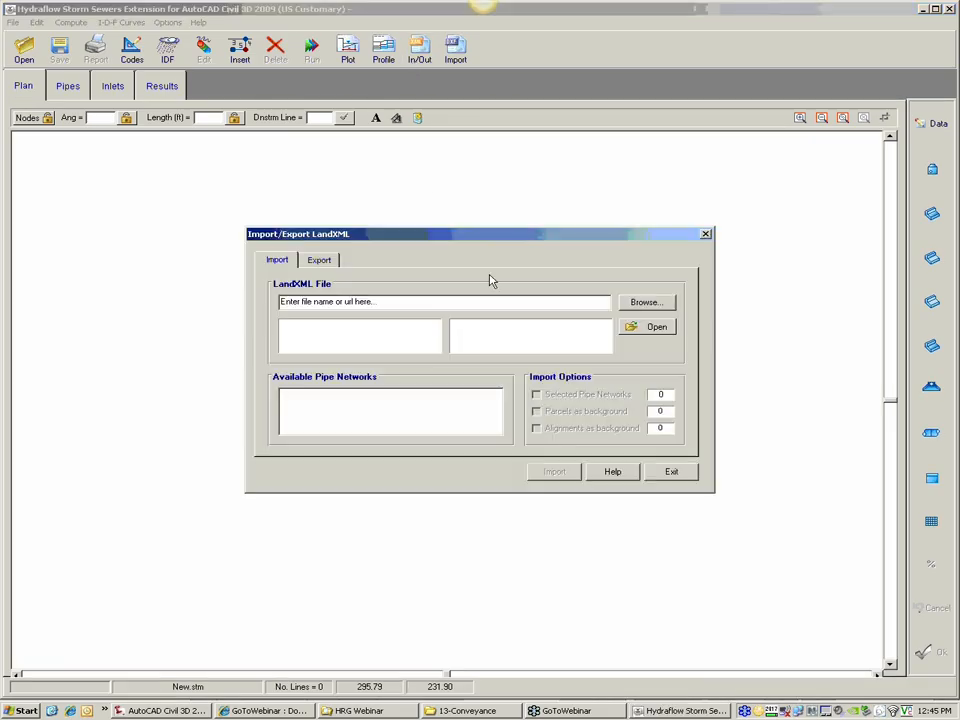
pyautogui.click(646, 302)
pyautogui.click(450, 299)
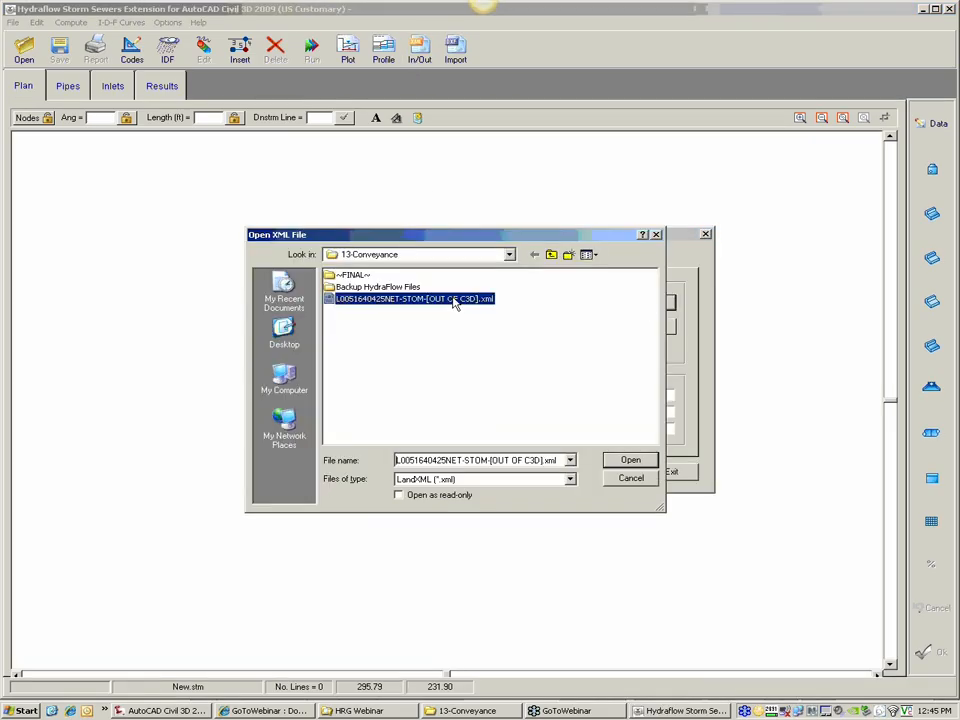
pyautogui.click(629, 460)
pyautogui.click(650, 327)
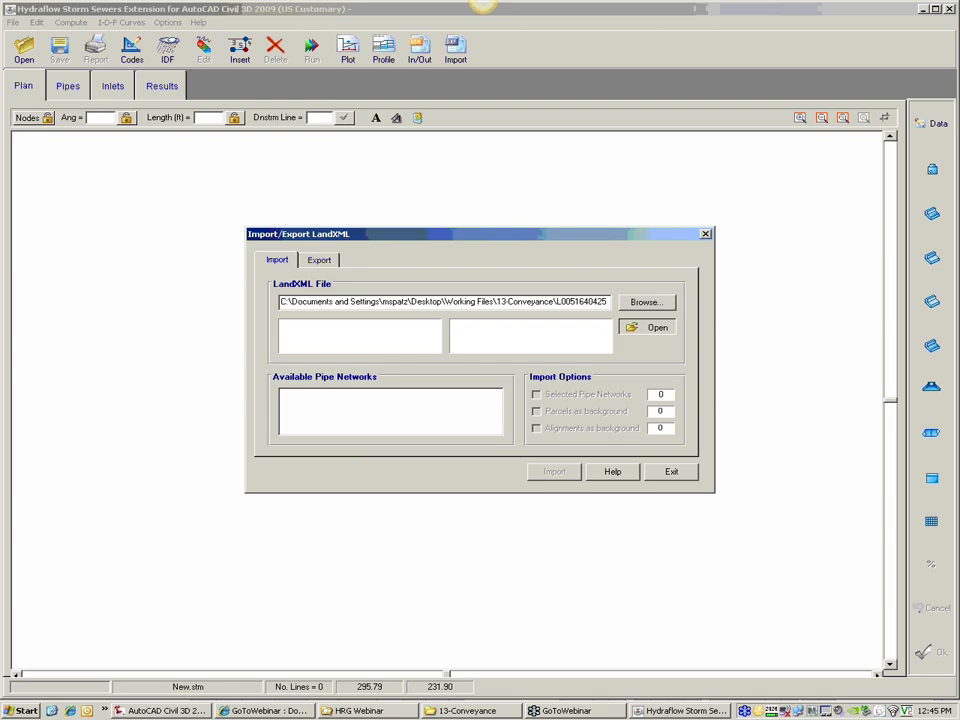
pyautogui.click(482, 382)
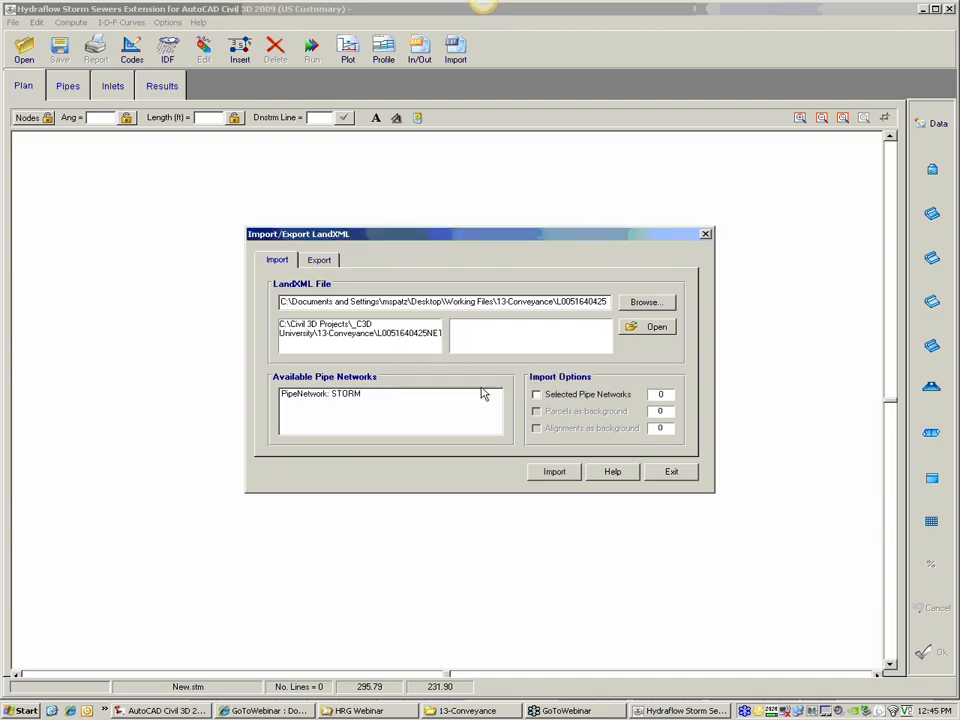
# Step: Import the STORM network from the edited LandXML file with the Selected Pipe Networks option enabled
pyautogui.click(340, 396)
pyautogui.click(567, 398)
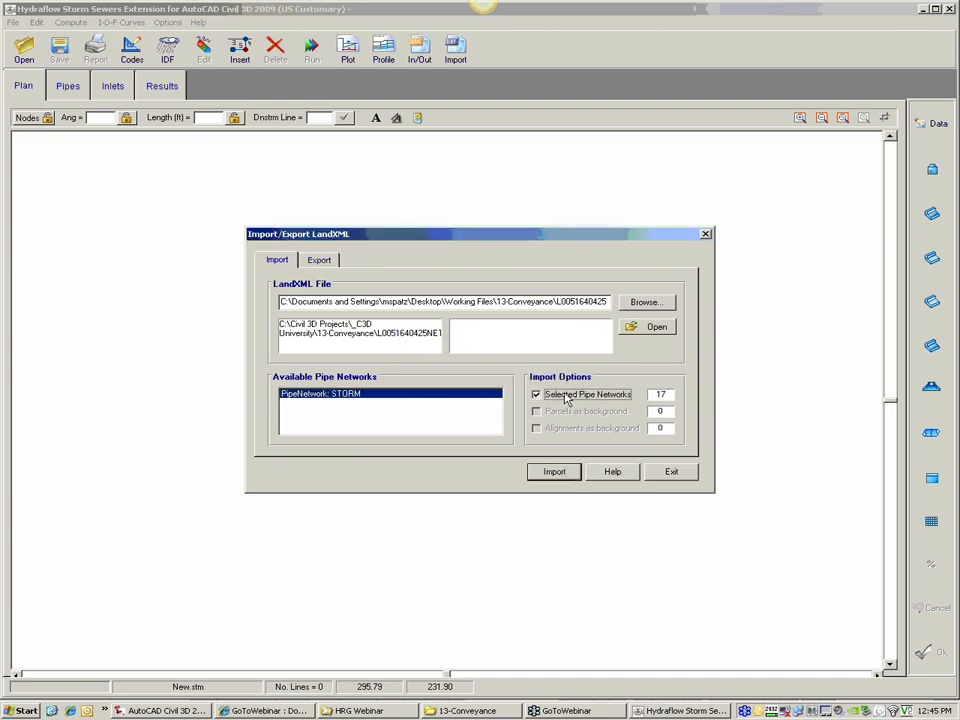
pyautogui.click(560, 473)
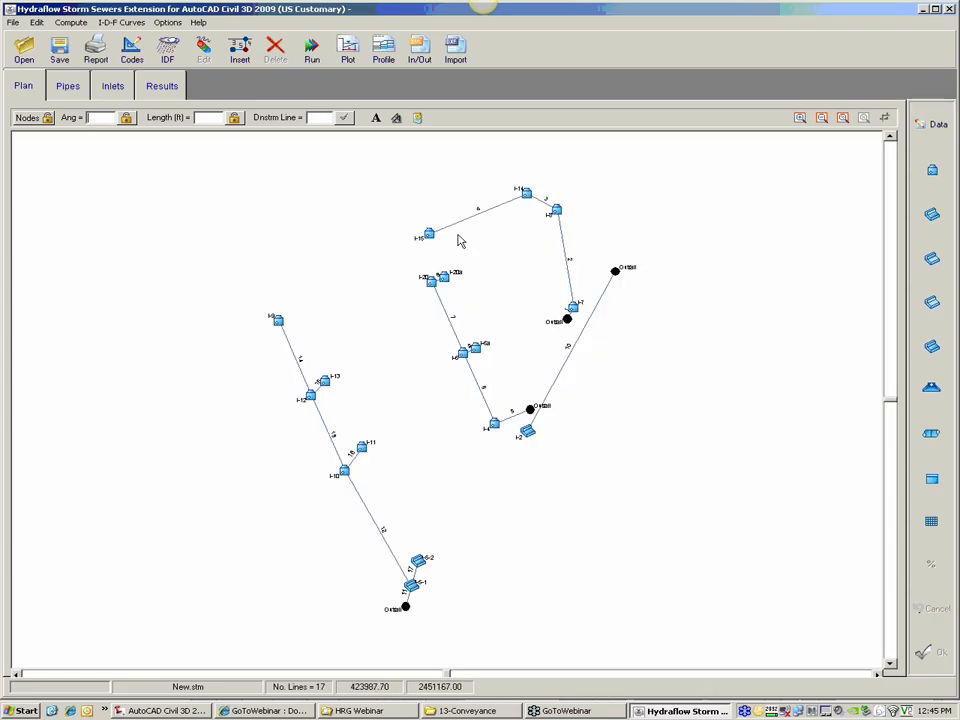
# Step: Examine the structure labels around I-15, I-14, I-20 and I-6 in the imported plan
pyautogui.click(800, 118)
pyautogui.click(490, 235)
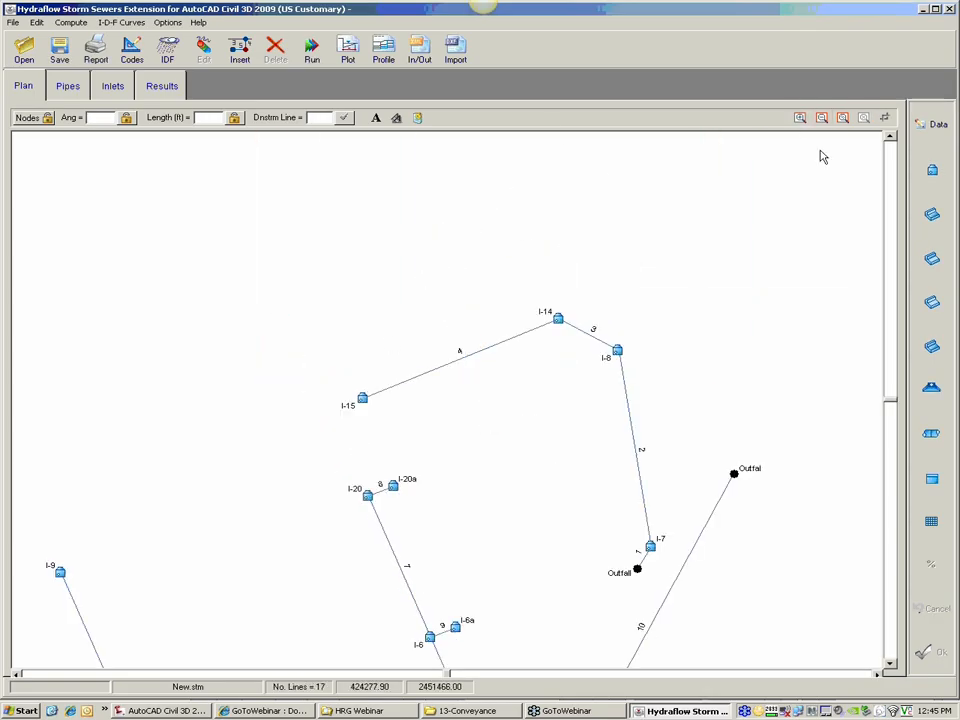
pyautogui.click(800, 118)
pyautogui.click(393, 418)
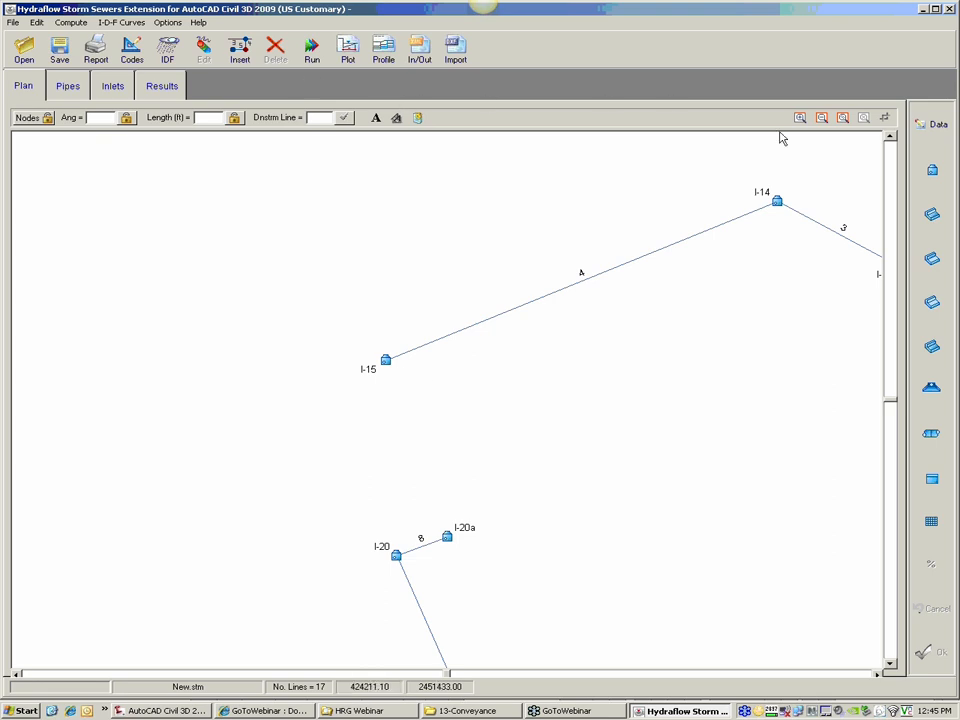
pyautogui.click(820, 118)
pyautogui.click(820, 118)
pyautogui.click(820, 118)
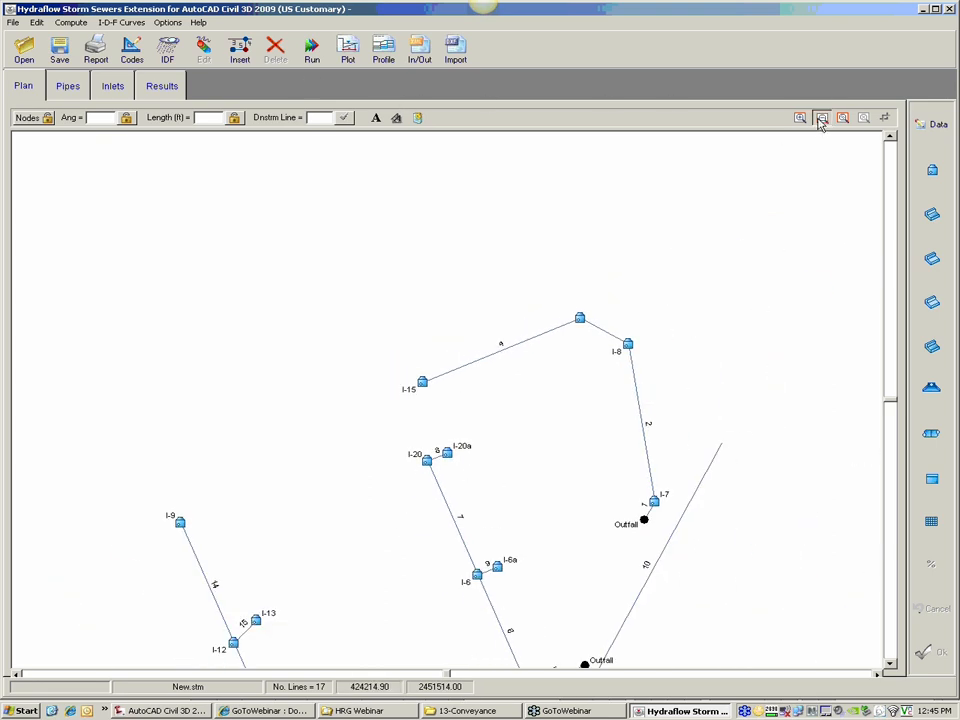
pyautogui.click(802, 122)
pyautogui.click(461, 508)
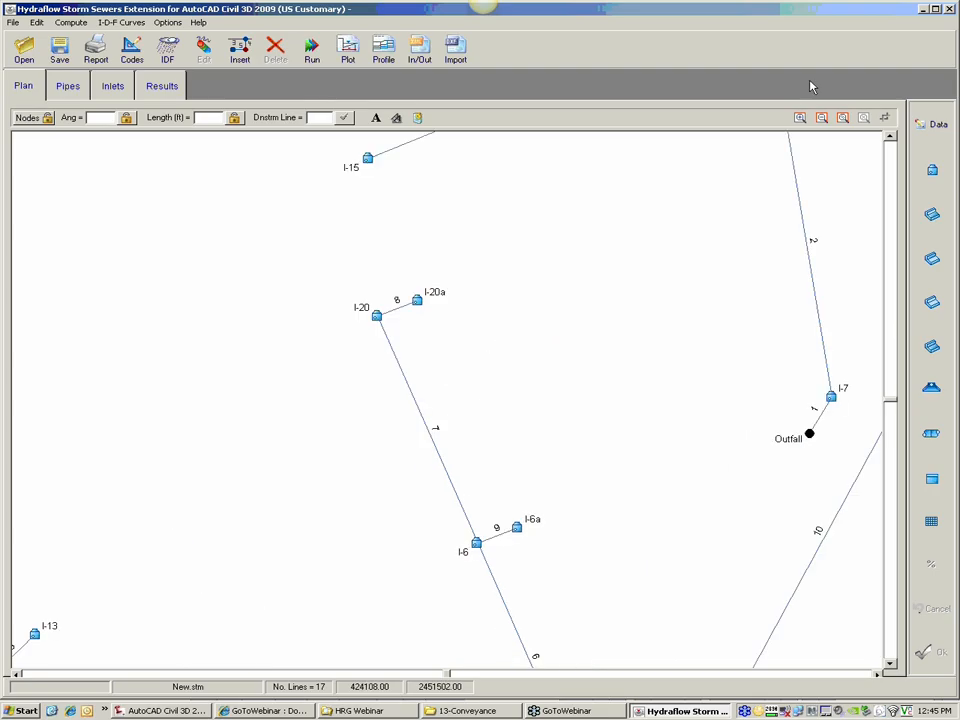
# Step: Examine the overall storm line layout and its outfalls, including the one below I-5-1
pyautogui.click(822, 121)
pyautogui.click(822, 121)
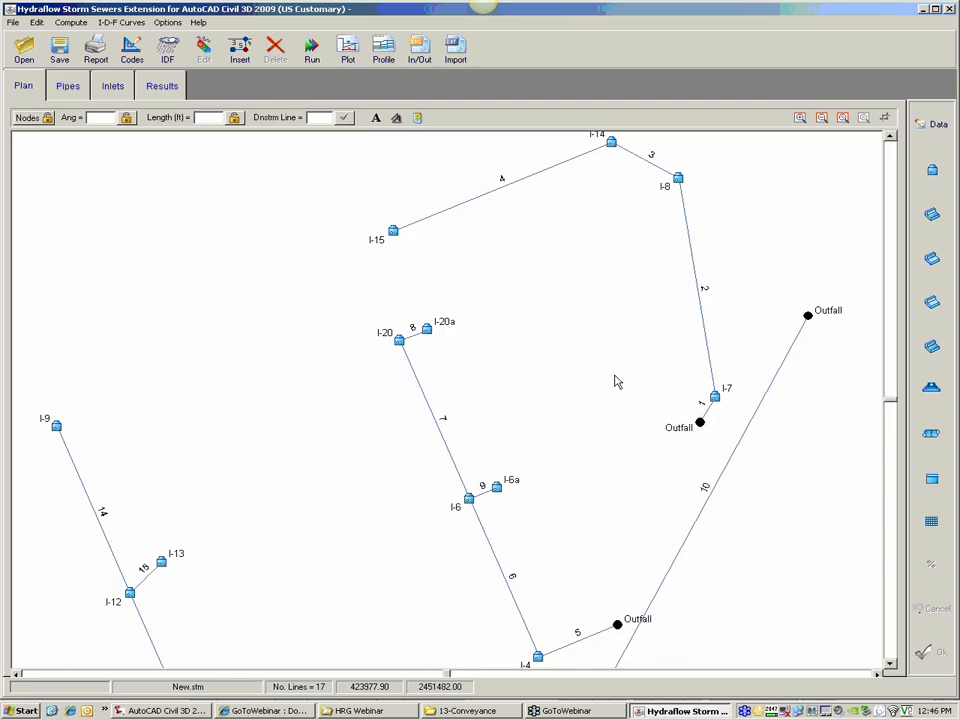
pyautogui.click(822, 118)
pyautogui.click(824, 120)
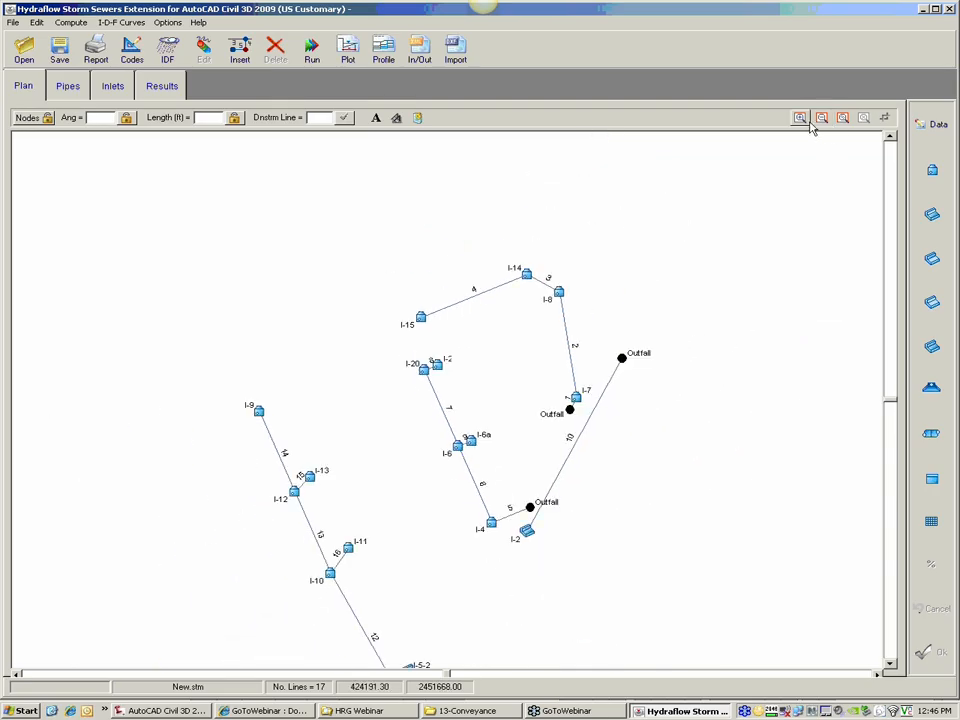
pyautogui.moveTo(534, 489); pyautogui.dragTo(496, 423, button='middle')
pyautogui.moveTo(565, 531); pyautogui.dragTo(527, 475, button='middle')
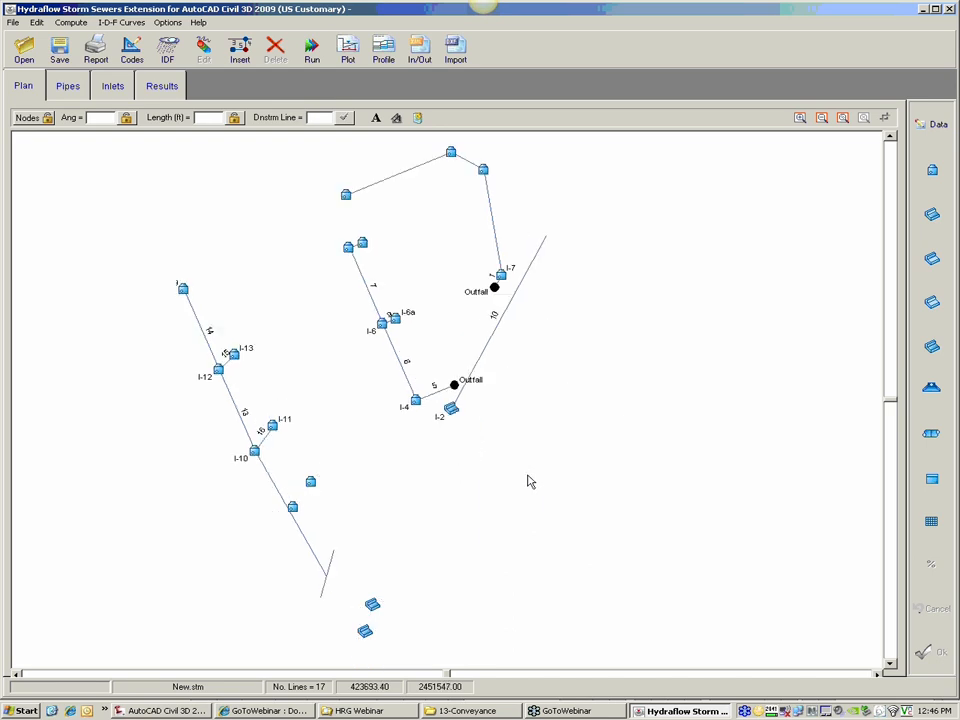
pyautogui.click(319, 600)
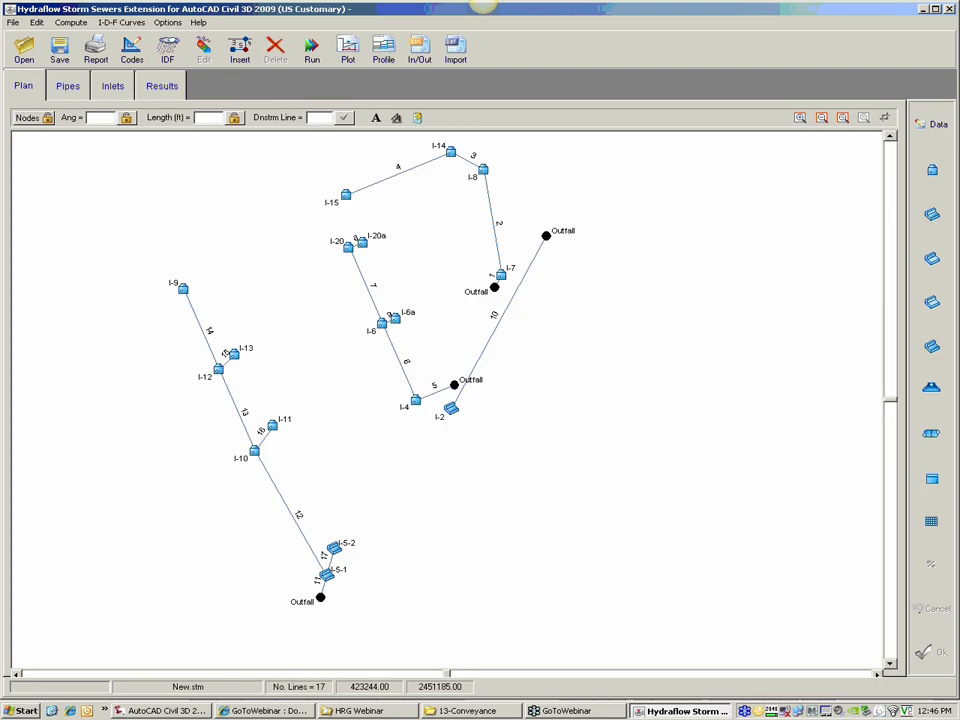
# Step: Switch to Civil 3D and examine the storm run from I-5-1 to its outfall at the pond in the plan view
pyautogui.click(163, 711)
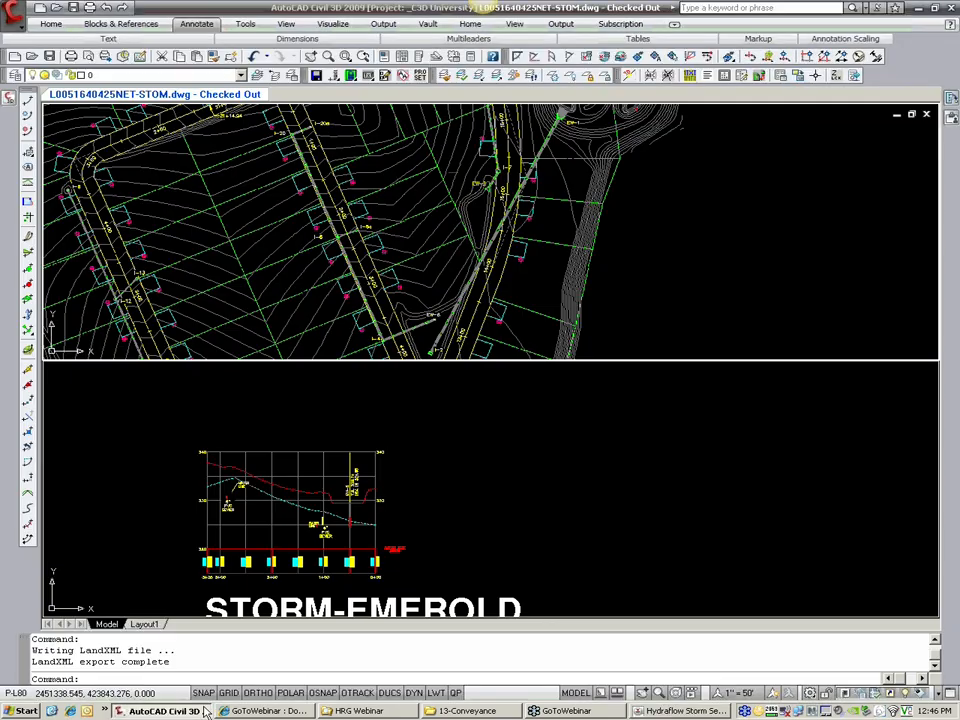
pyautogui.click(467, 343)
pyautogui.click(508, 281)
pyautogui.scroll(-2, 520, 284)
pyautogui.moveTo(520, 284); pyautogui.dragTo(456, 178, button='middle')
pyautogui.scroll(-3, 456, 178)
pyautogui.scroll(2, 372, 281)
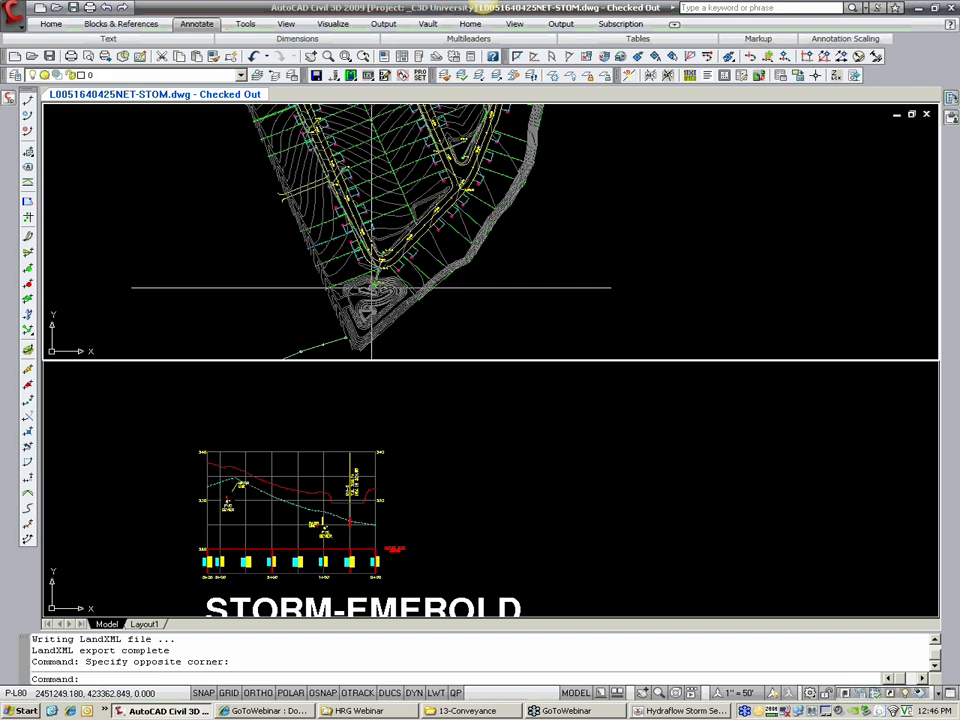
pyautogui.scroll(3, 372, 285)
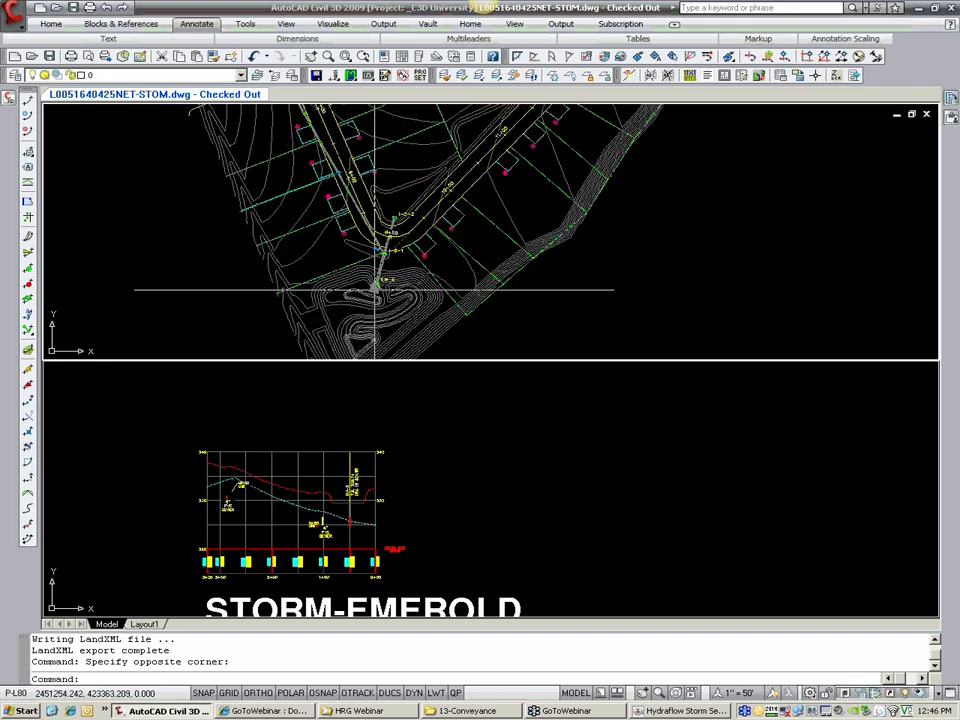
# Step: Change the model space display to a single viewport showing the storm plan
pyautogui.write('VPORTS')
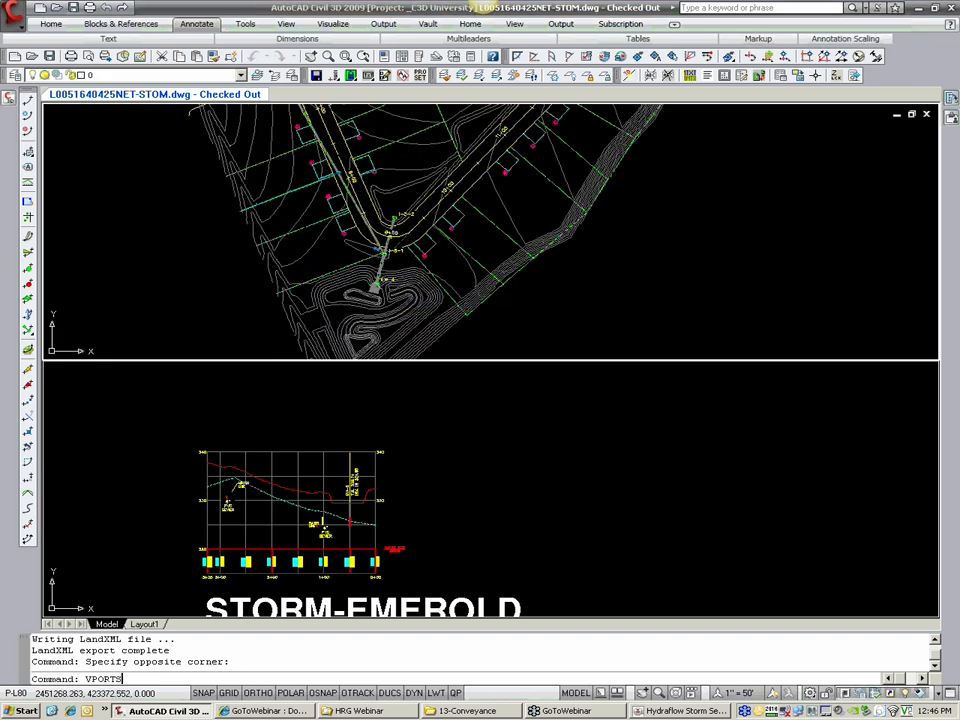
pyautogui.press('Return')
pyautogui.click(312, 288)
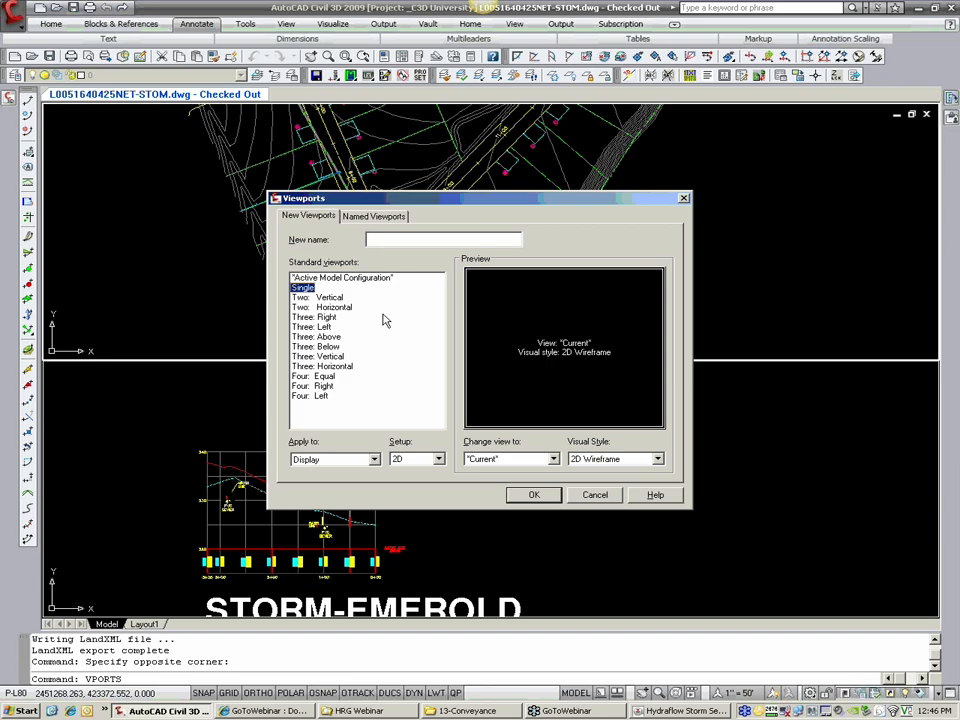
pyautogui.click(544, 496)
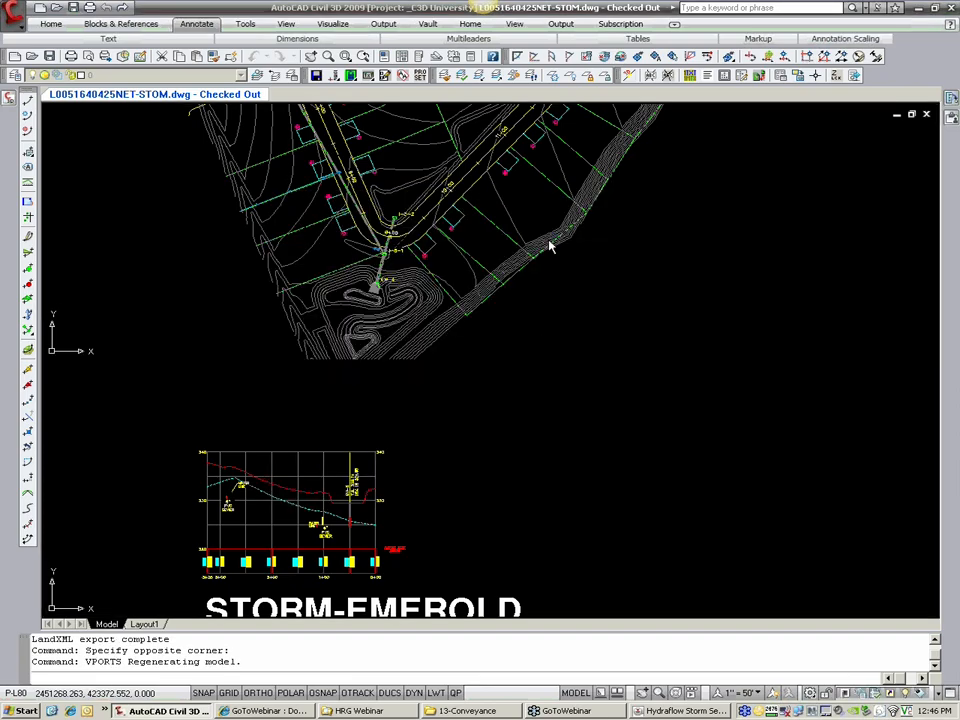
pyautogui.scroll(-2, 540, 252)
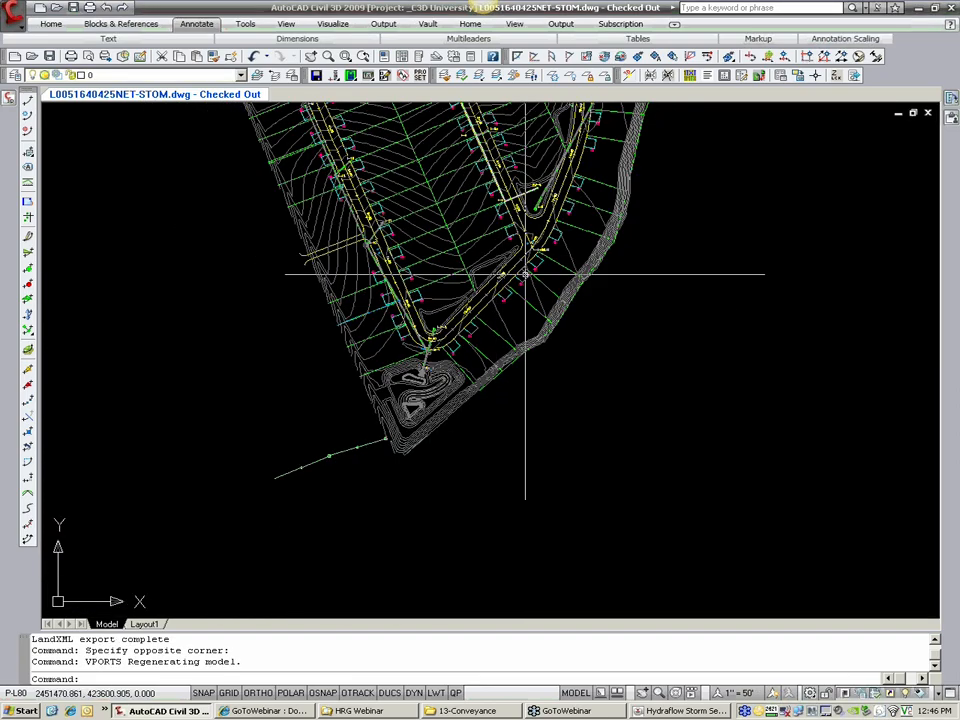
# Step: Examine the storm runs in plan from the I-5-1 outfall pond up to the pipe from I-2 and its pond at EW-1
pyautogui.moveTo(525, 274); pyautogui.dragTo(385, 433, button='middle')
pyautogui.scroll(1, 347, 476)
pyautogui.scroll(2, 347, 489)
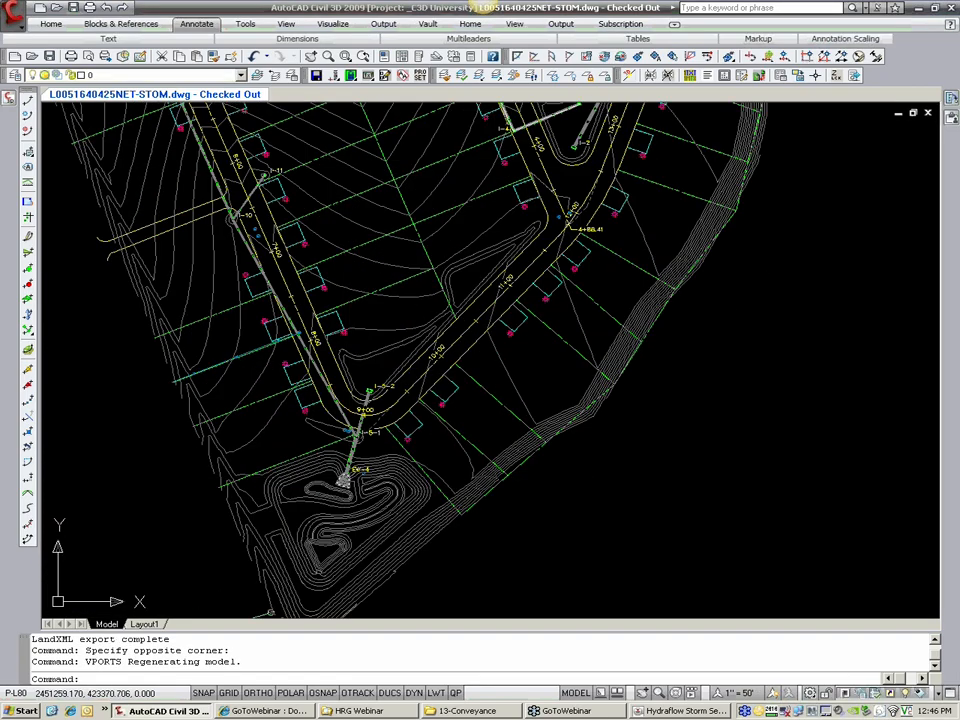
pyautogui.moveTo(594, 218); pyautogui.dragTo(420, 394, button='middle')
pyautogui.moveTo(367, 290); pyautogui.dragTo(313, 407, button='middle')
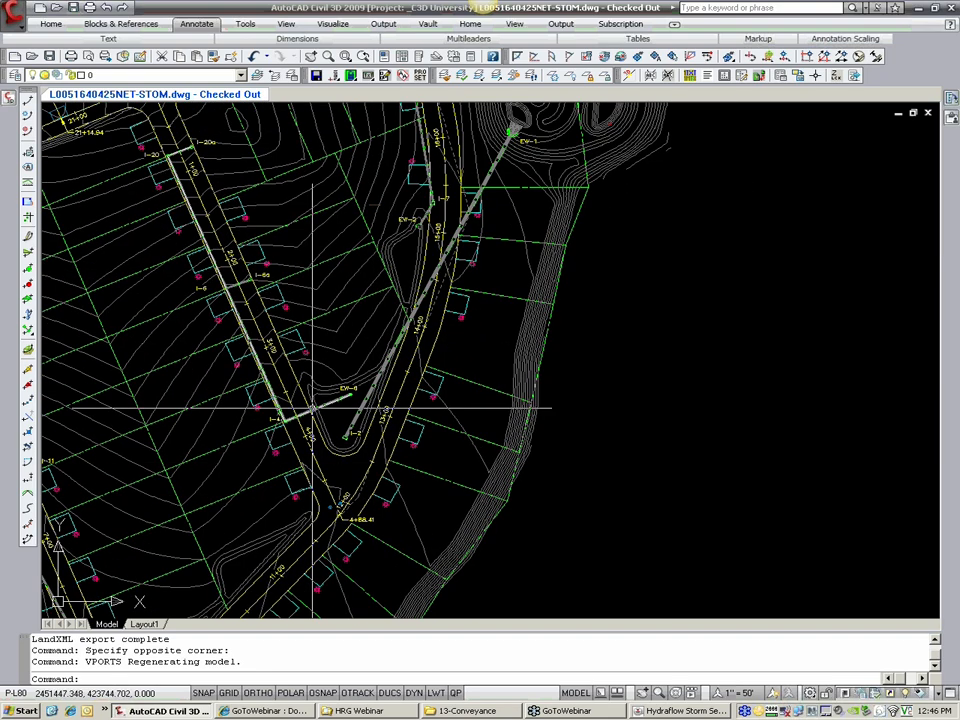
pyautogui.scroll(2, 356, 394)
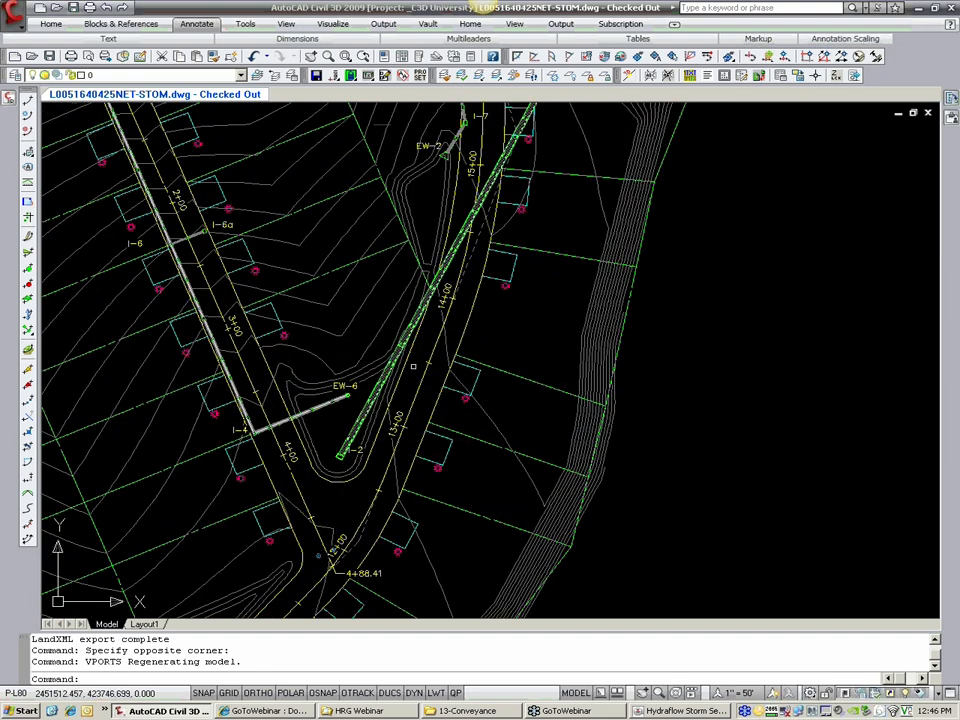
pyautogui.moveTo(413, 363); pyautogui.dragTo(301, 558, button='middle')
pyautogui.moveTo(522, 195); pyautogui.dragTo(430, 298, button='middle')
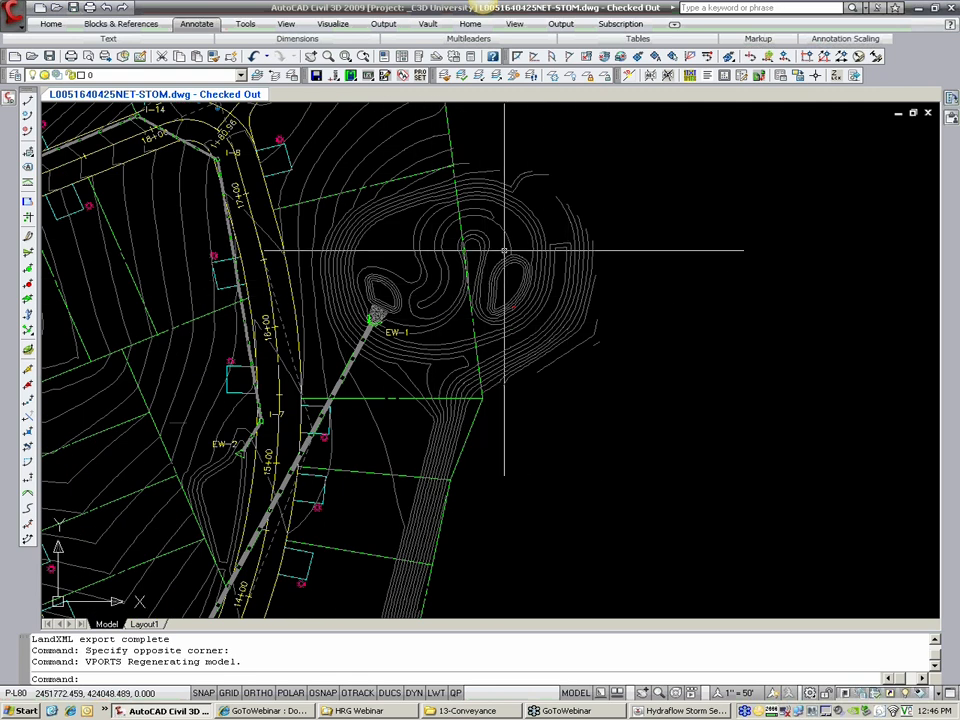
# Step: Create a pipe network by layout named POND OUTFALLS, using the HRG_STORM [PROP] parts list and the FG surface
pyautogui.click(7, 100)
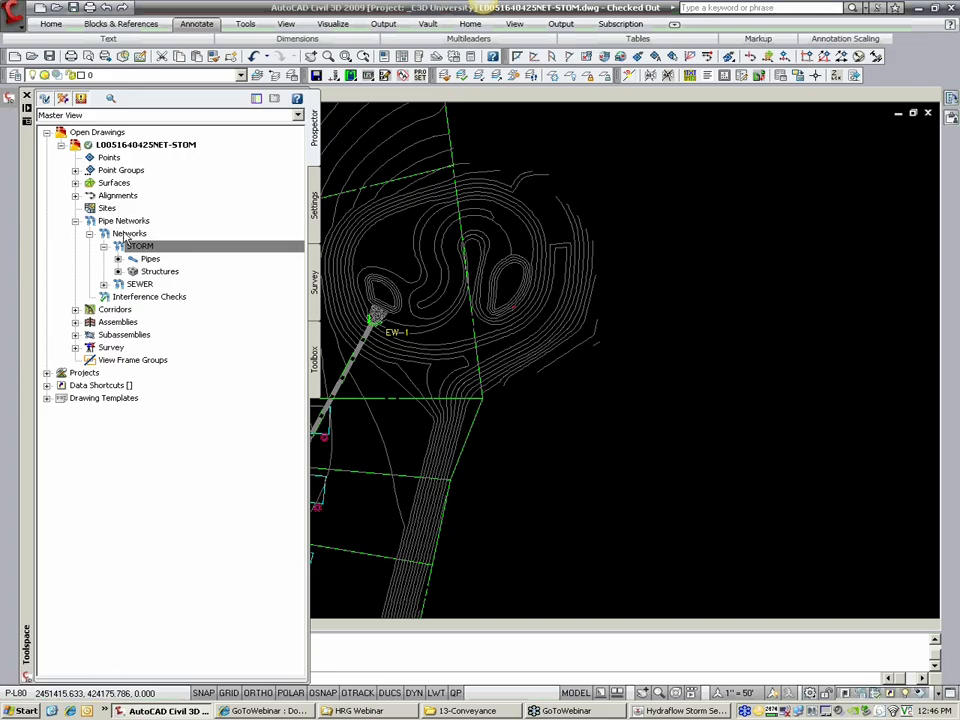
pyautogui.click(12, 14)
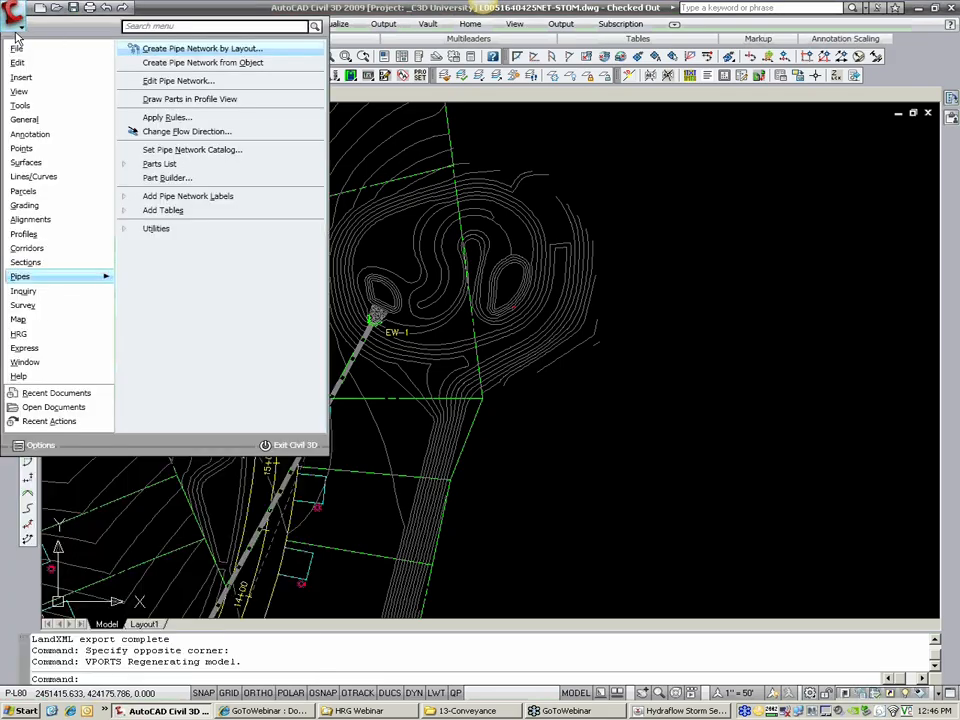
pyautogui.click(201, 48)
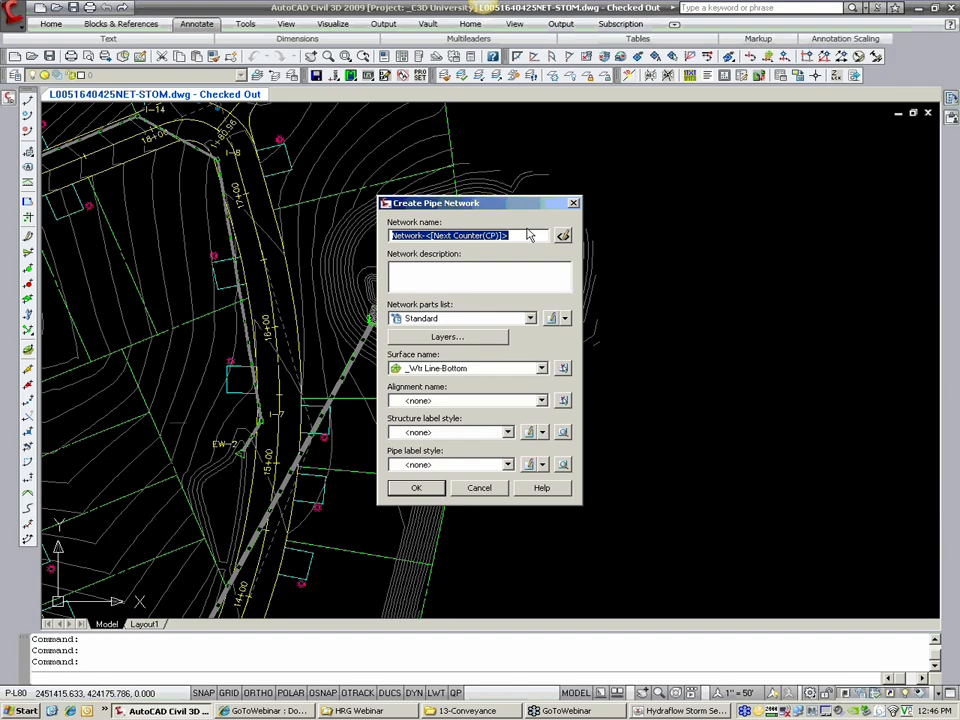
pyautogui.write('OUTFALLS')
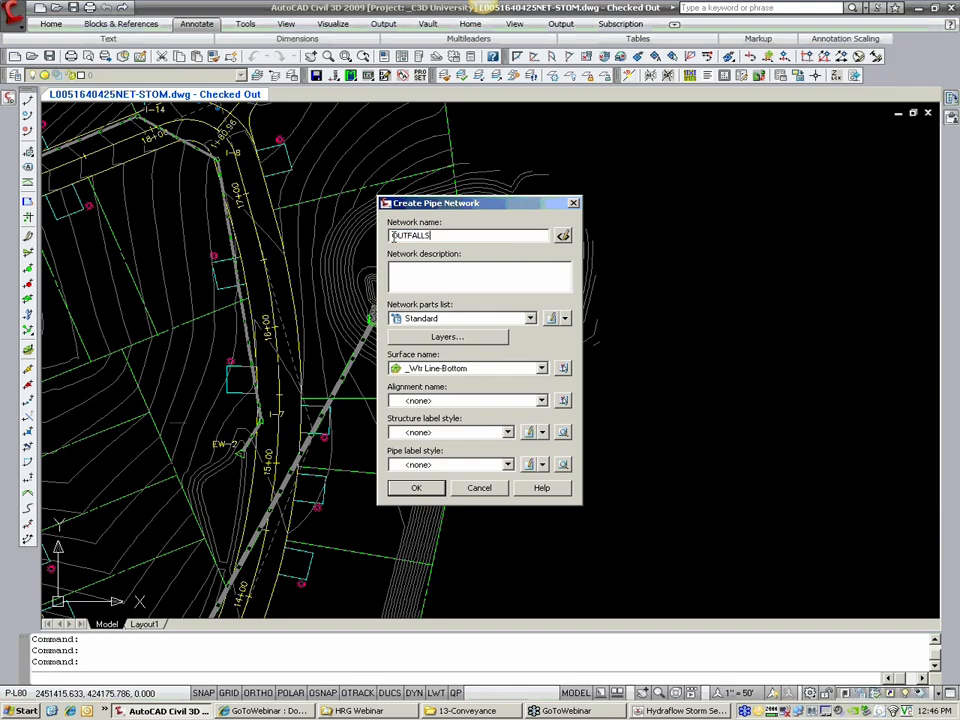
pyautogui.write('POND')
pyautogui.click(470, 318)
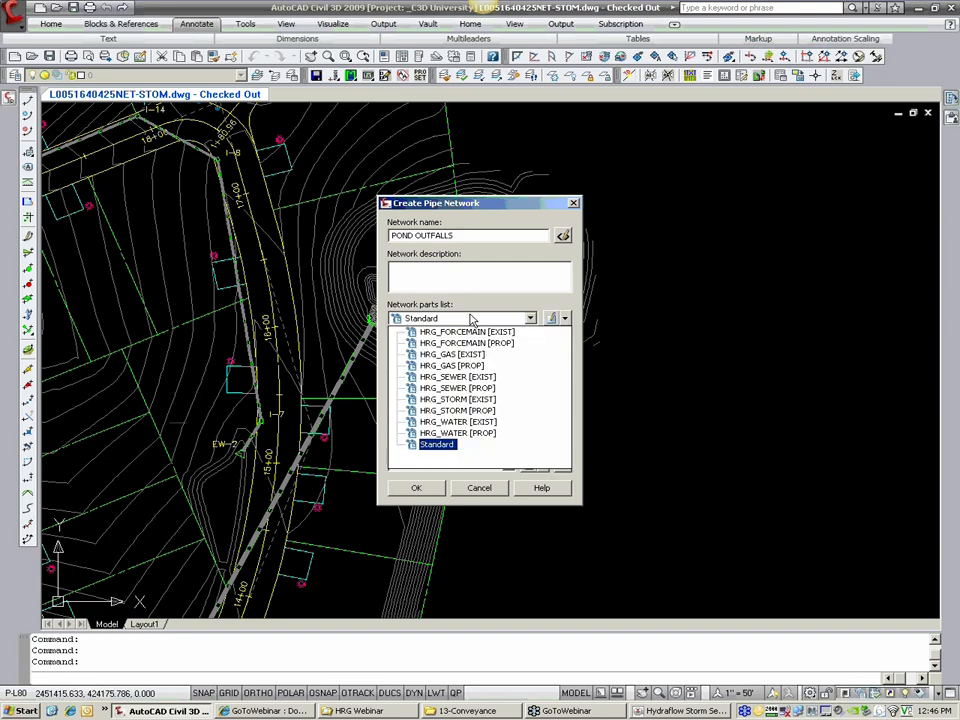
pyautogui.click(457, 410)
pyautogui.click(452, 369)
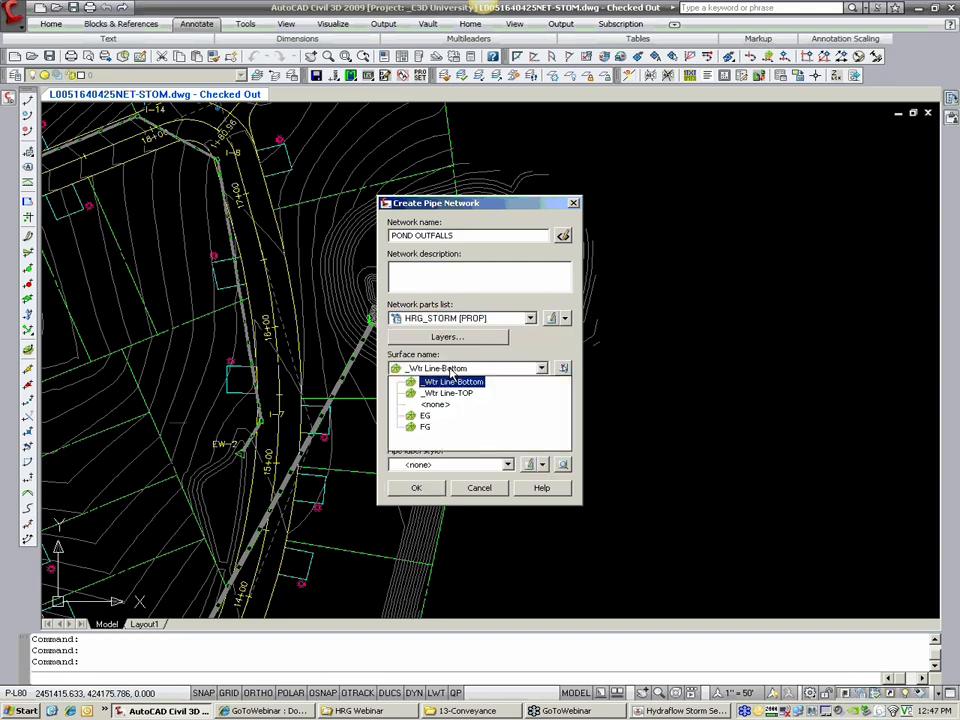
pyautogui.click(426, 426)
pyautogui.click(417, 488)
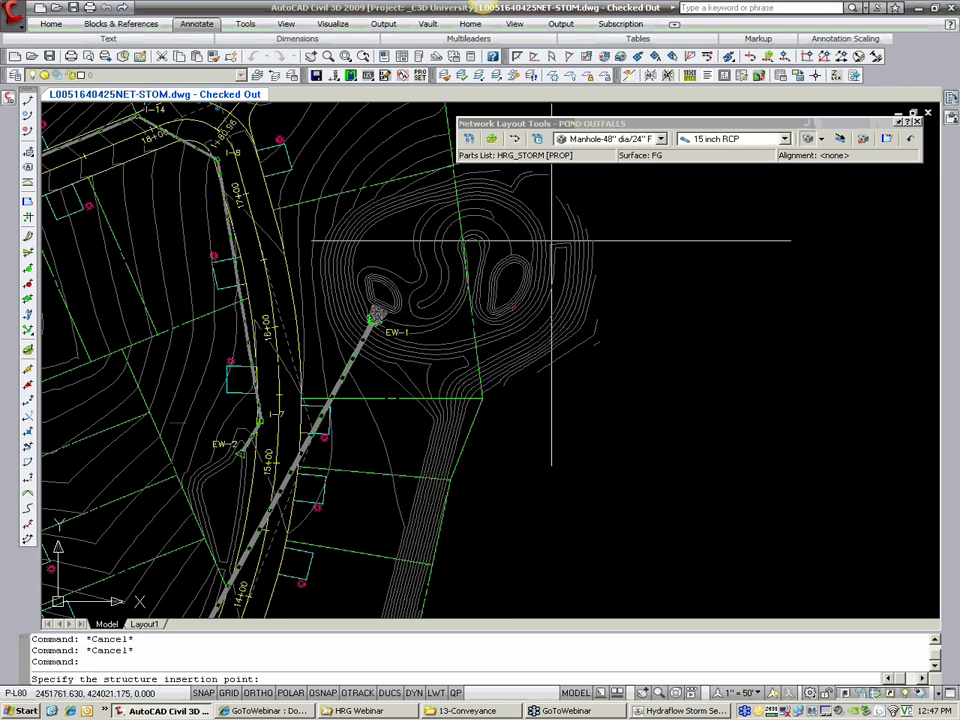
pyautogui.click(660, 139)
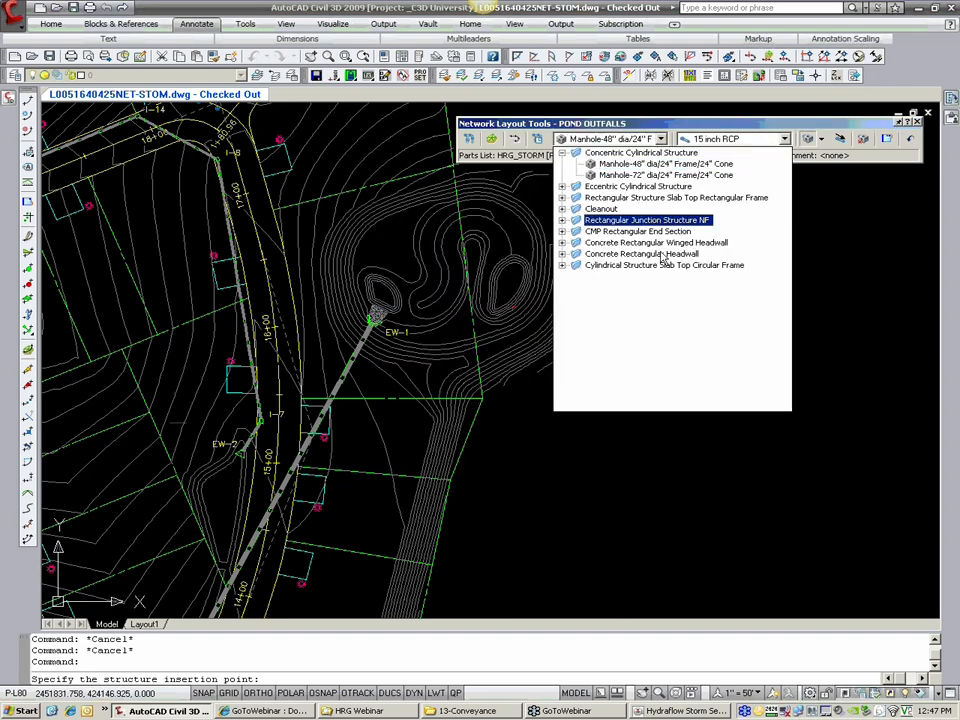
pyautogui.click(630, 266)
pyautogui.click(631, 287)
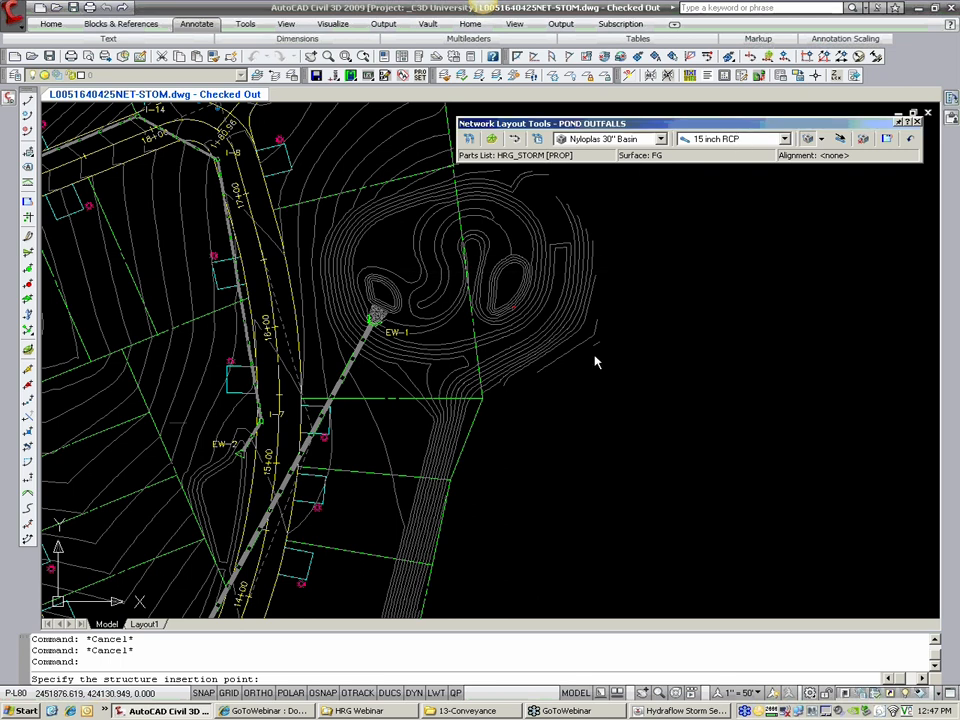
# Step: Switch to Hydraflow Storm Sewers to check the imported lines and outfalls, and return to Civil 3D
pyautogui.click(655, 711)
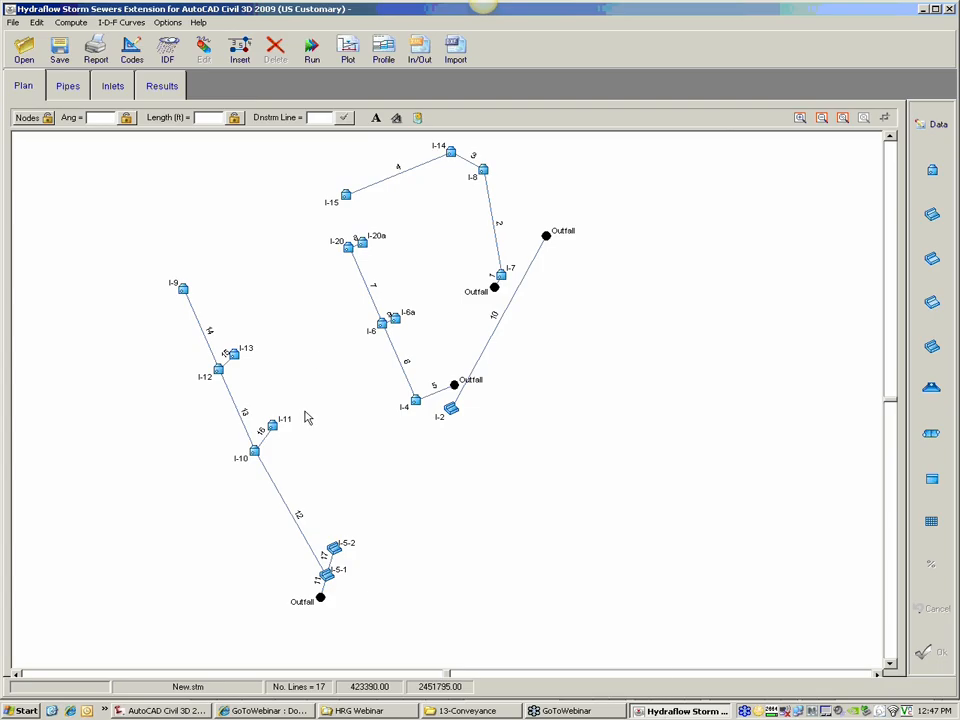
pyautogui.moveTo(492, 352)
pyautogui.click(170, 711)
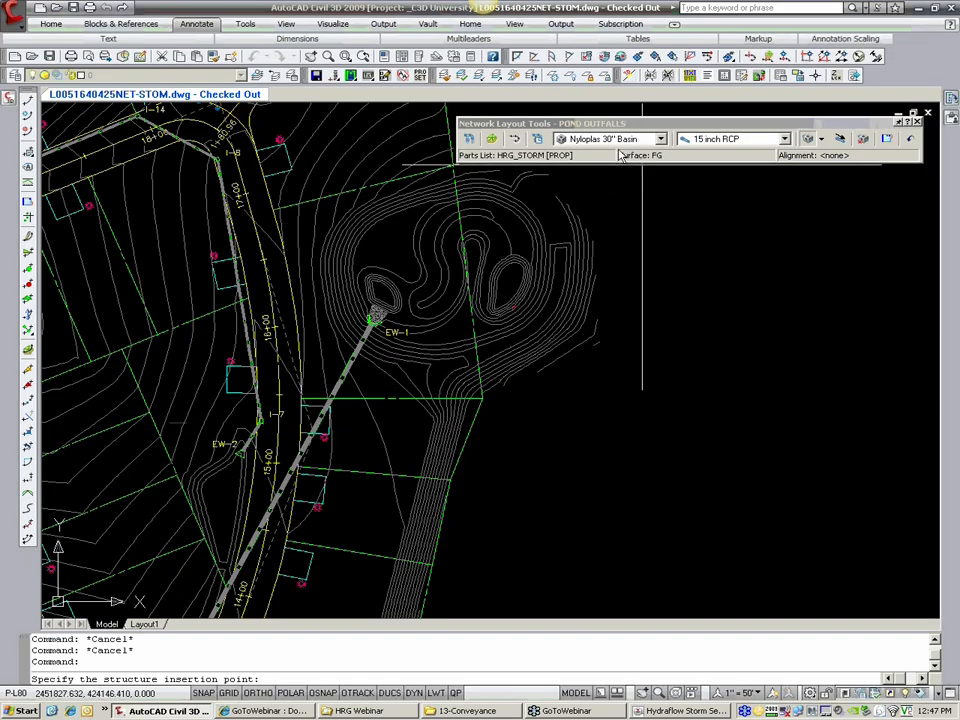
# Step: Place a 2x4 Type-M Standard Box at the marker beside the EW-1 pond's forebay-side oval, laying out pipes and structures with 24 inch RCP
pyautogui.click(660, 139)
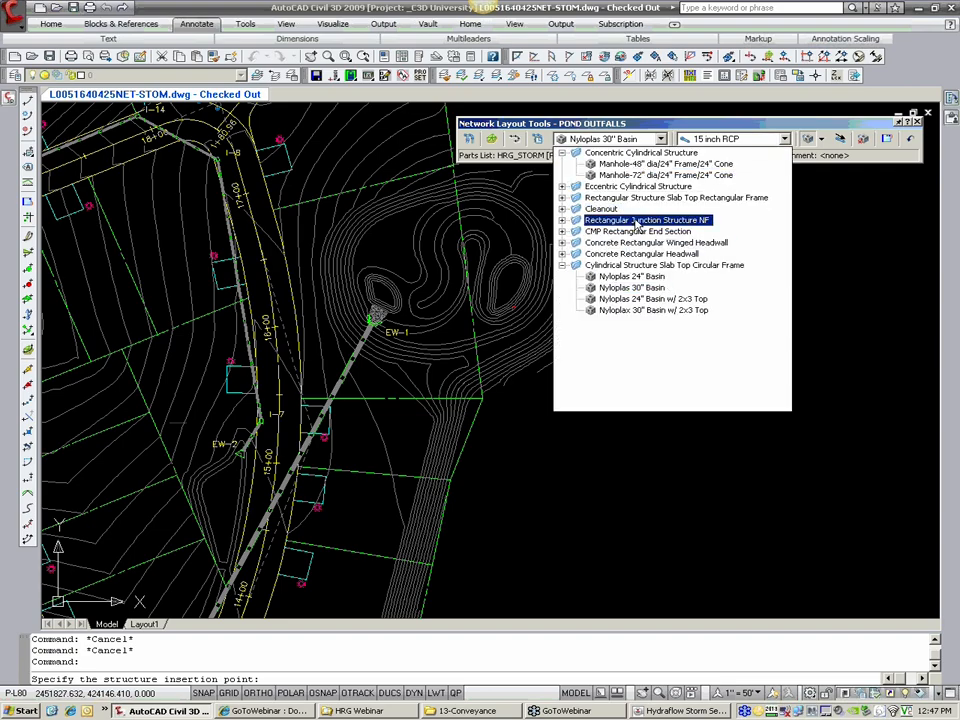
pyautogui.click(612, 243)
pyautogui.click(633, 198)
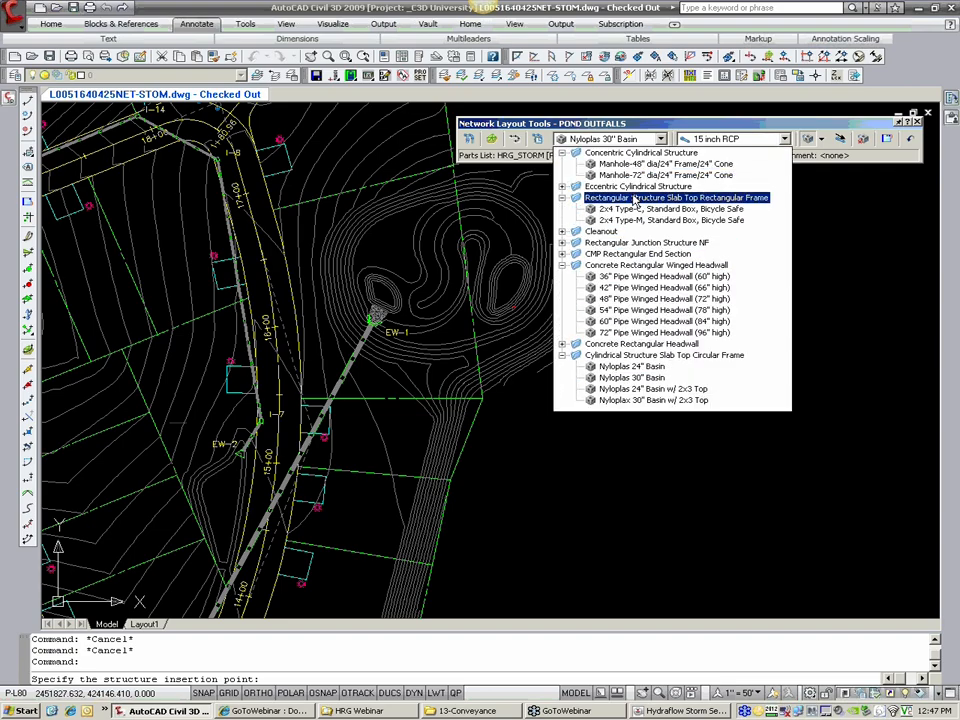
pyautogui.click(643, 219)
pyautogui.click(717, 141)
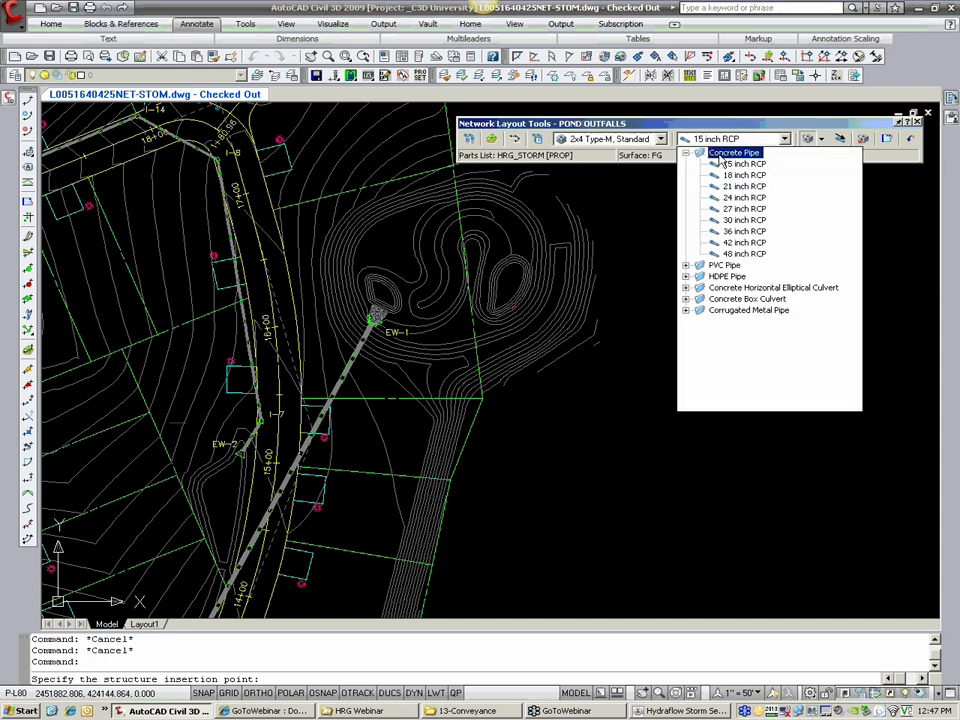
pyautogui.click(745, 198)
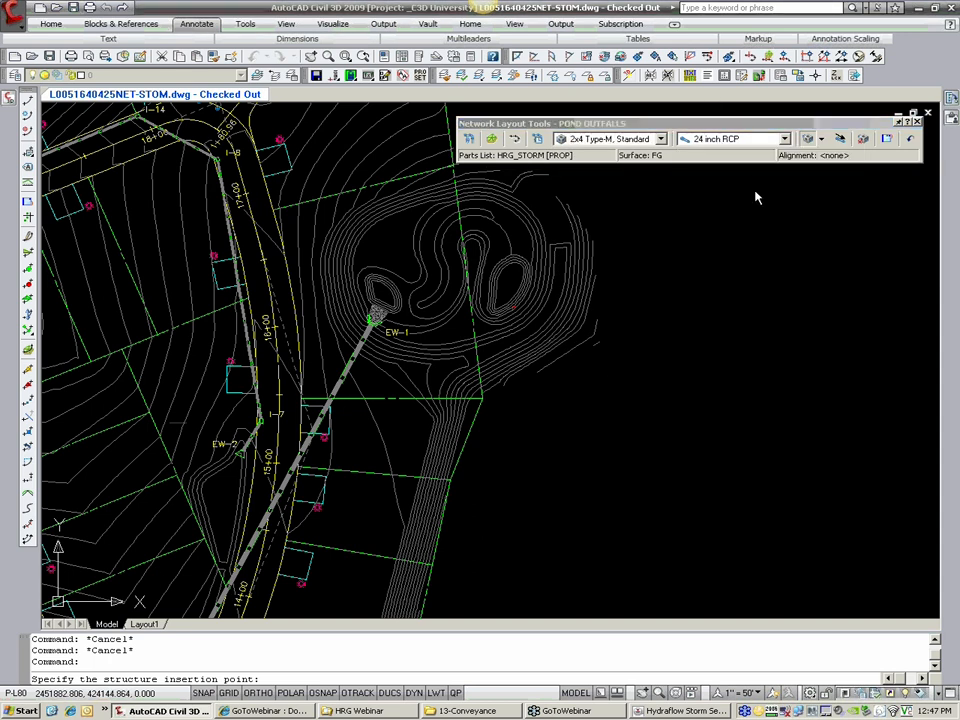
pyautogui.click(821, 141)
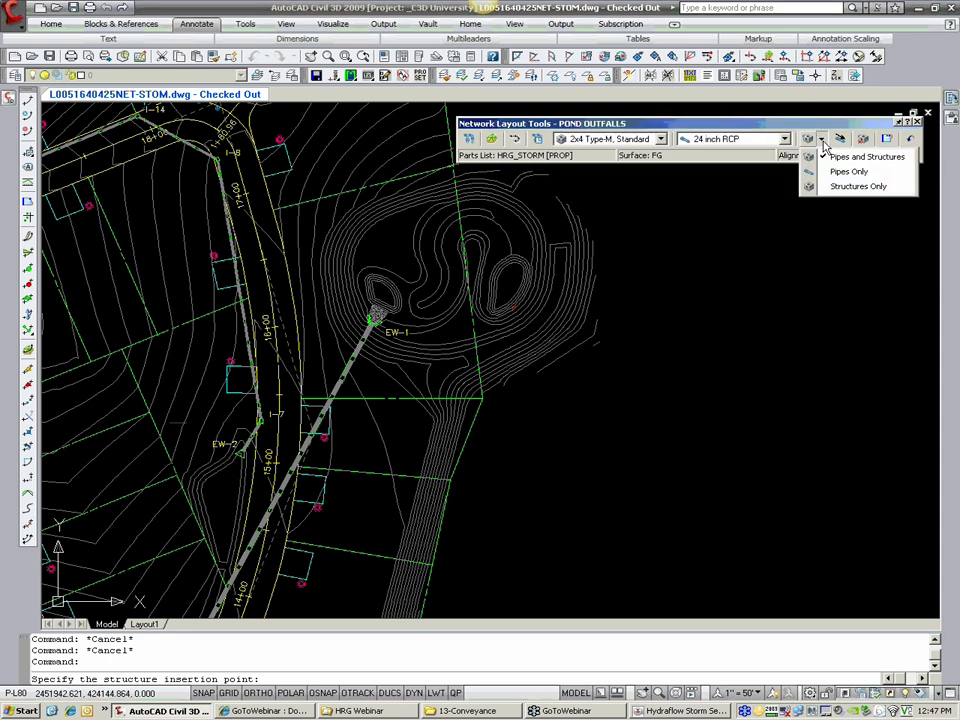
pyautogui.click(840, 156)
pyautogui.click(513, 308)
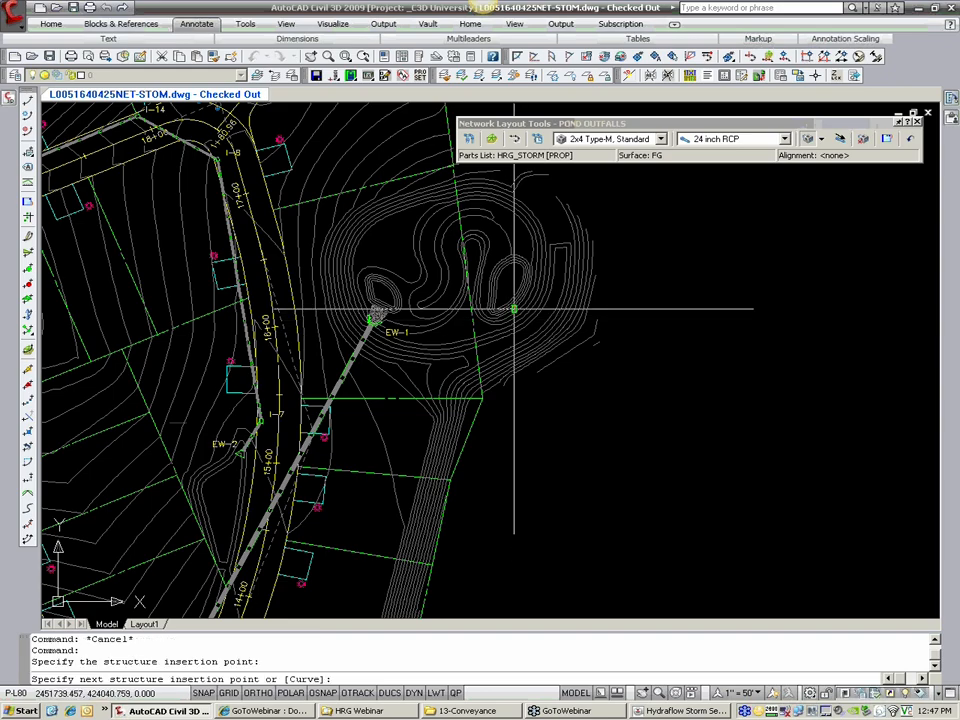
# Step: Run the pond outfall pipe down the outer embankment to a 36" Pipe Winged Headwall (60" high), and finish the layout
pyautogui.click(640, 140)
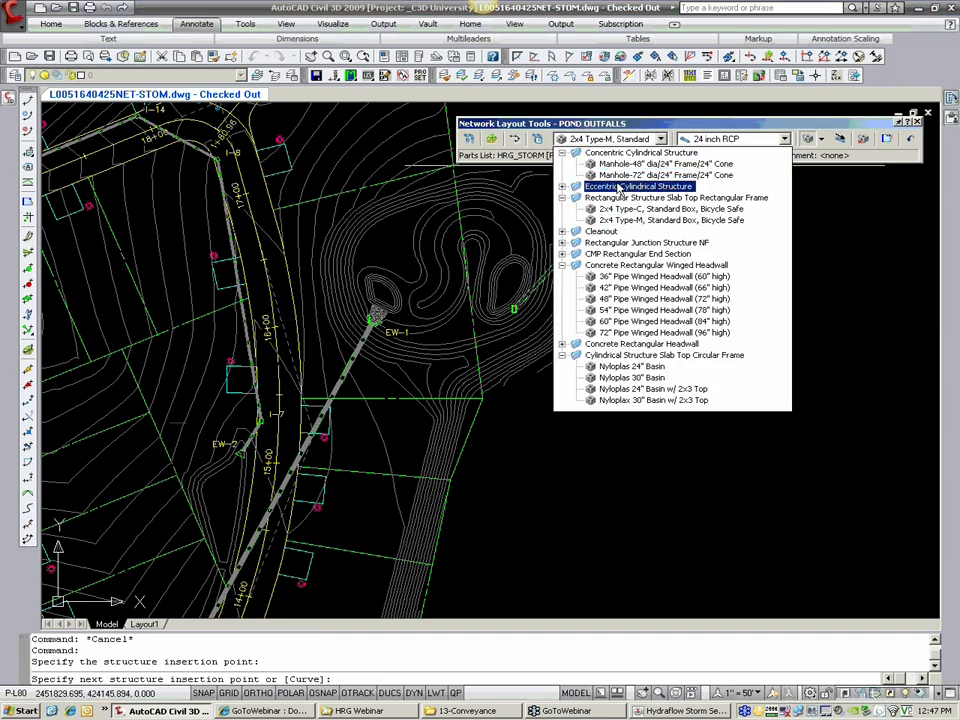
pyautogui.click(663, 276)
pyautogui.click(550, 347)
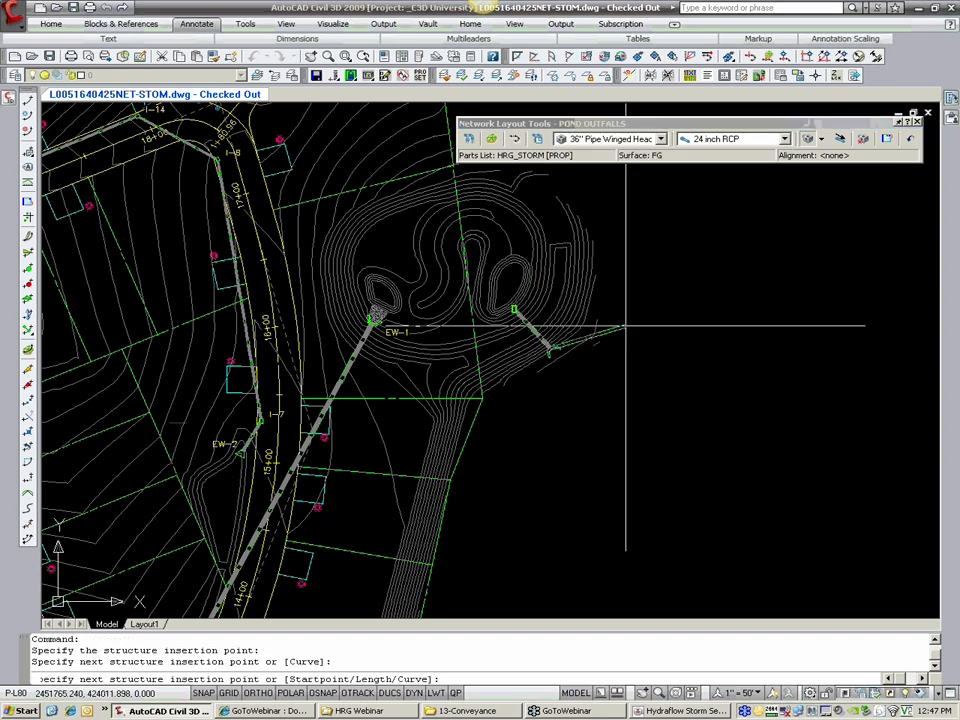
pyautogui.press('Return')
# Step: Rotate the Type-M box to line up with the outfall pipe and close the network layout tools
pyautogui.scroll(3, 549, 309)
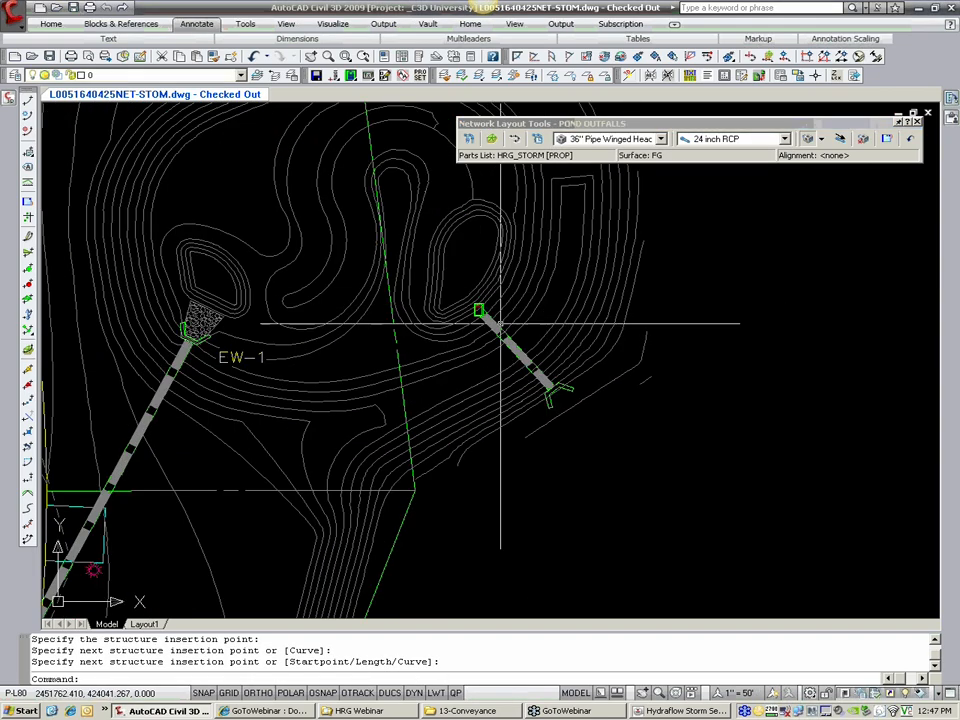
pyautogui.scroll(2, 501, 323)
pyautogui.click(483, 296)
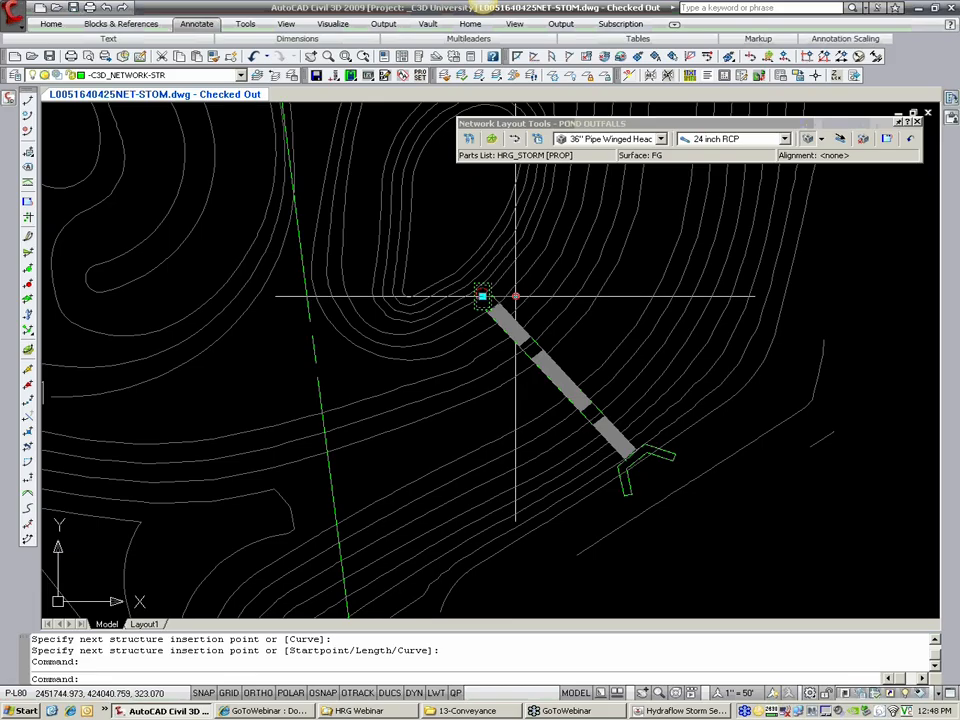
pyautogui.click(483, 296)
pyautogui.press('Escape')
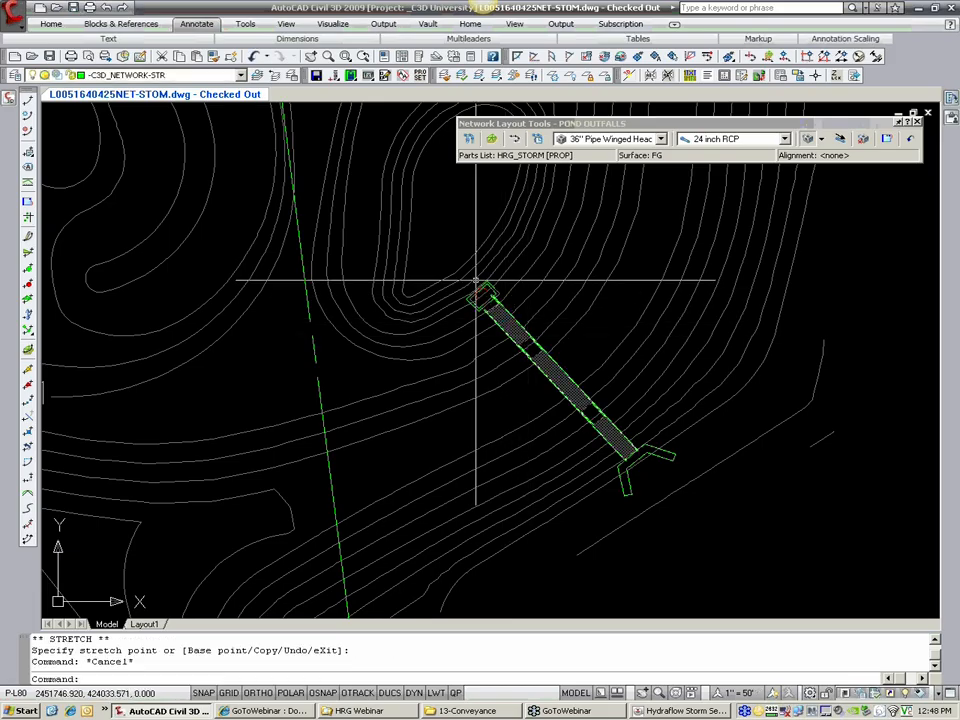
pyautogui.scroll(-2, 476, 281)
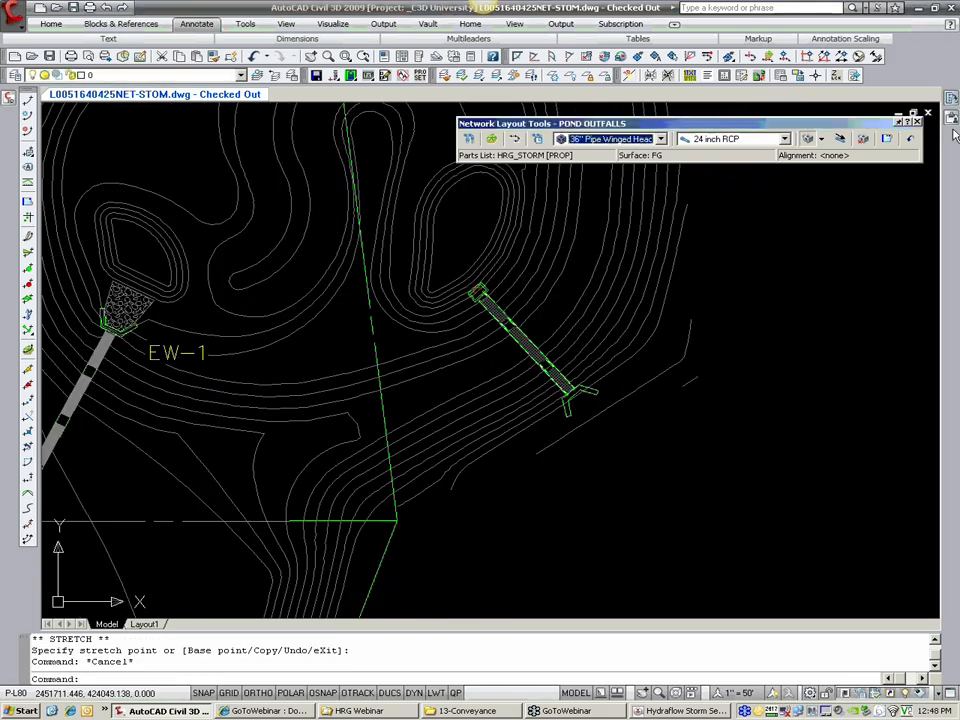
pyautogui.moveTo(955, 135)
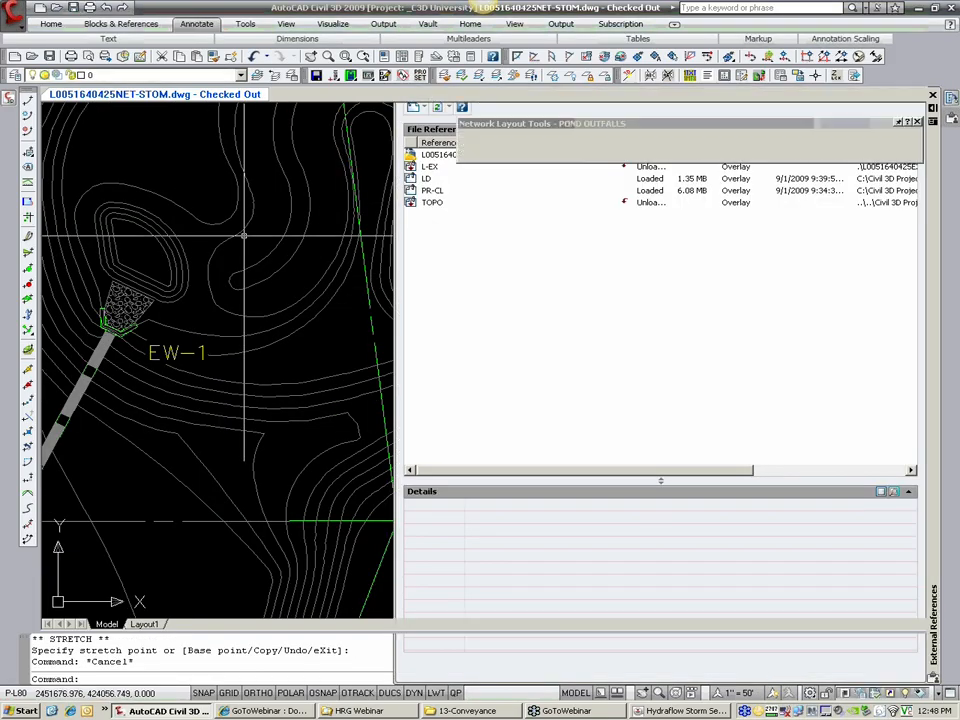
pyautogui.press('Escape')
pyautogui.press('Escape')
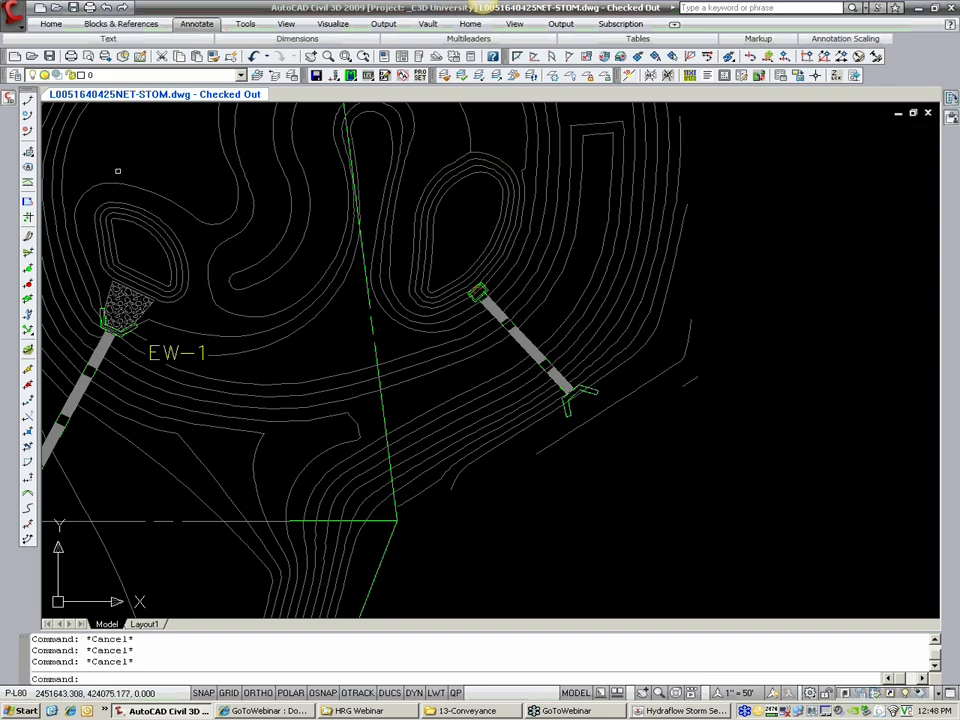
# Step: Compare the STORM and POND OUTFALLS entries among the drawing's pipe networks
pyautogui.moveTo(8, 101)
pyautogui.click(92, 238)
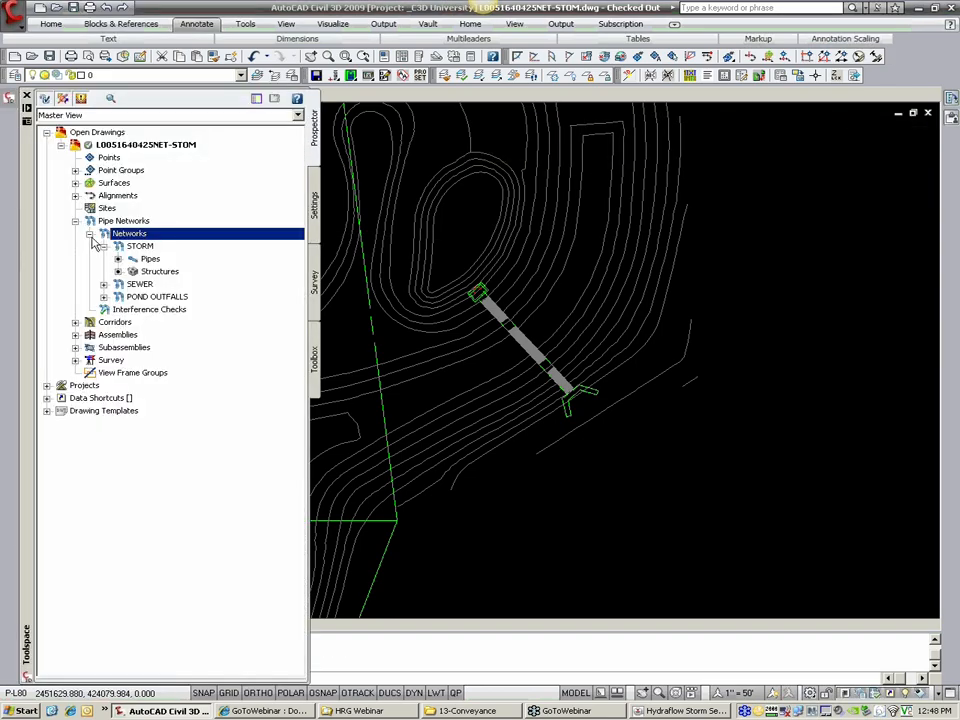
pyautogui.click(103, 247)
pyautogui.click(156, 272)
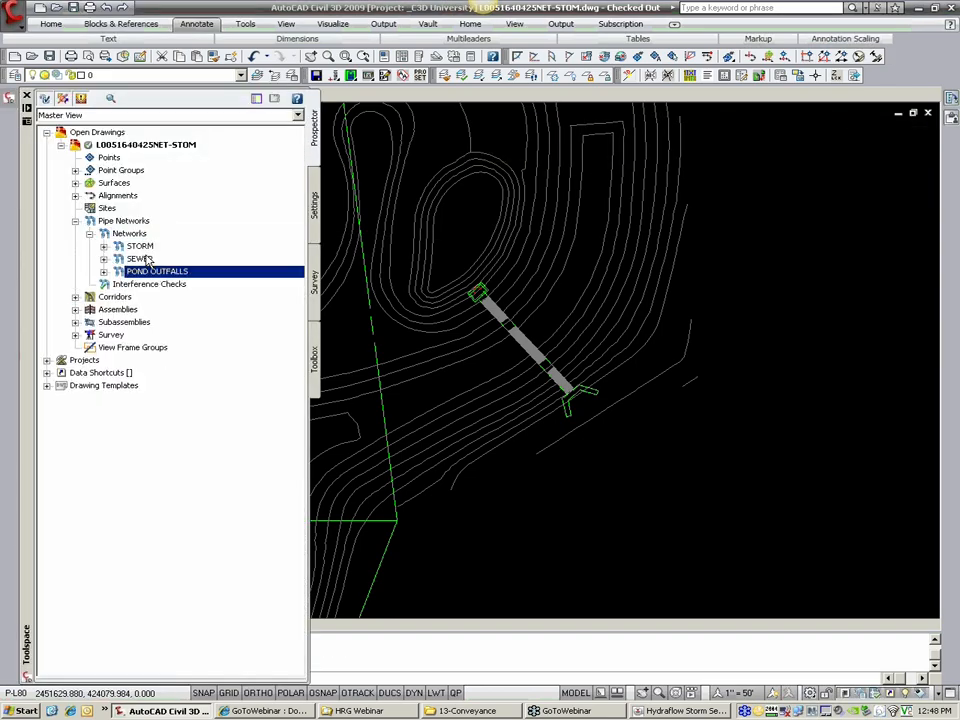
pyautogui.click(142, 246)
pyautogui.click(150, 272)
pyautogui.click(139, 247)
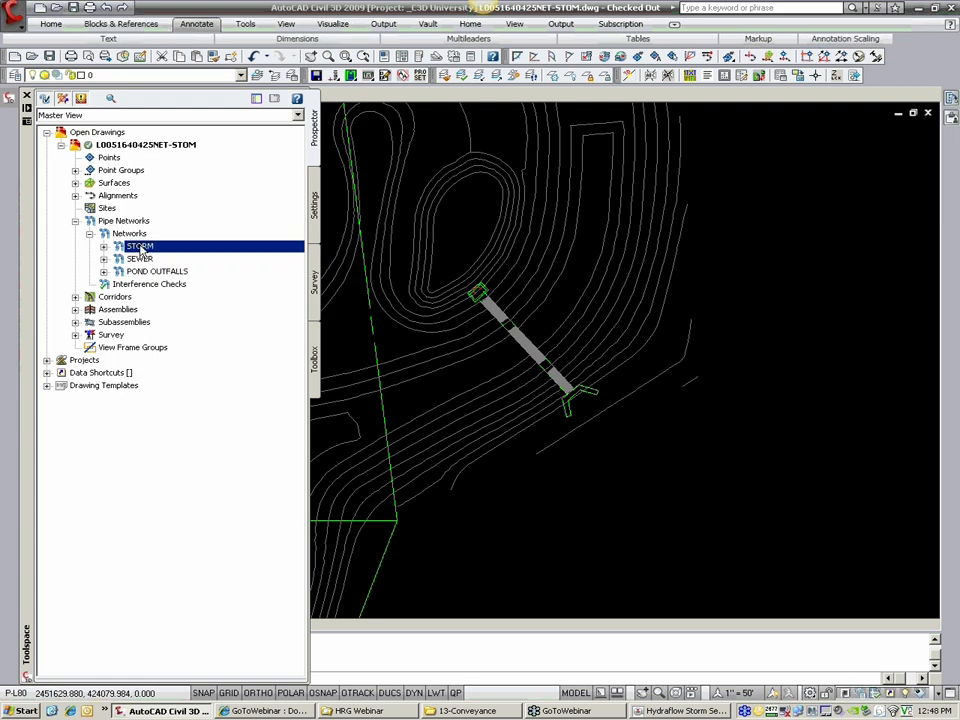
pyautogui.click(160, 272)
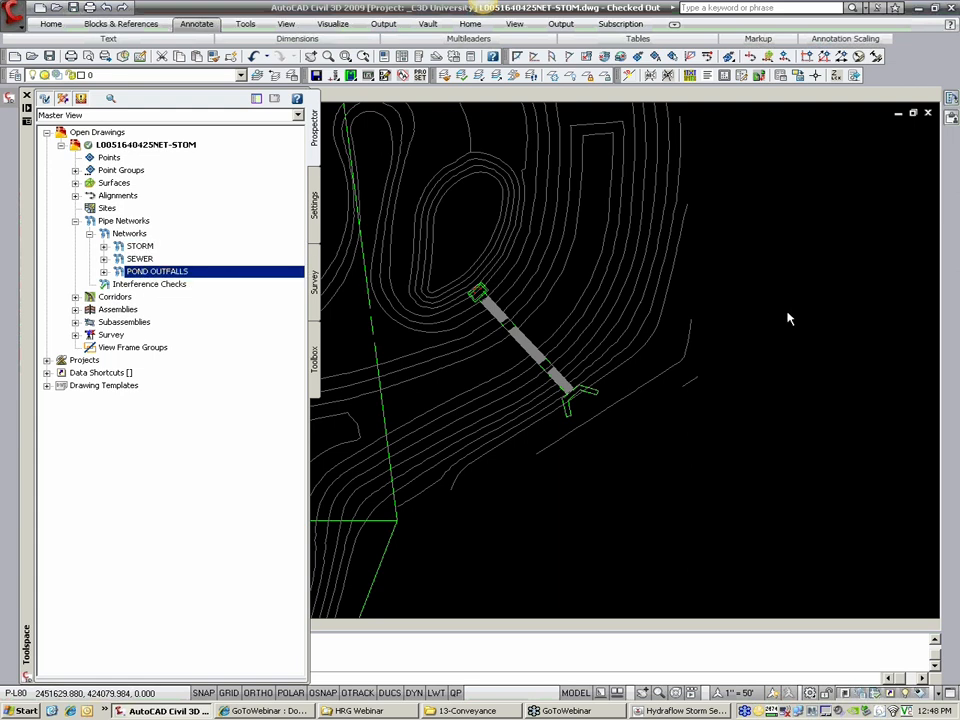
# Step: Look over the wider storm plan beyond the new pond outfall, and switch to Hydraflow Storm Sewers
pyautogui.click(739, 306)
pyautogui.scroll(-2, 740, 306)
pyautogui.moveTo(425, 495); pyautogui.dragTo(500, 422, button='middle')
pyautogui.scroll(-2, 440, 430)
pyautogui.moveTo(440, 430)
pyautogui.mouseDown(button='middle')
pyautogui.moveTo(570, 304)
pyautogui.moveTo(596, 263)
pyautogui.mouseUp(button='middle')
pyautogui.hotkey('alt', 'Tab')
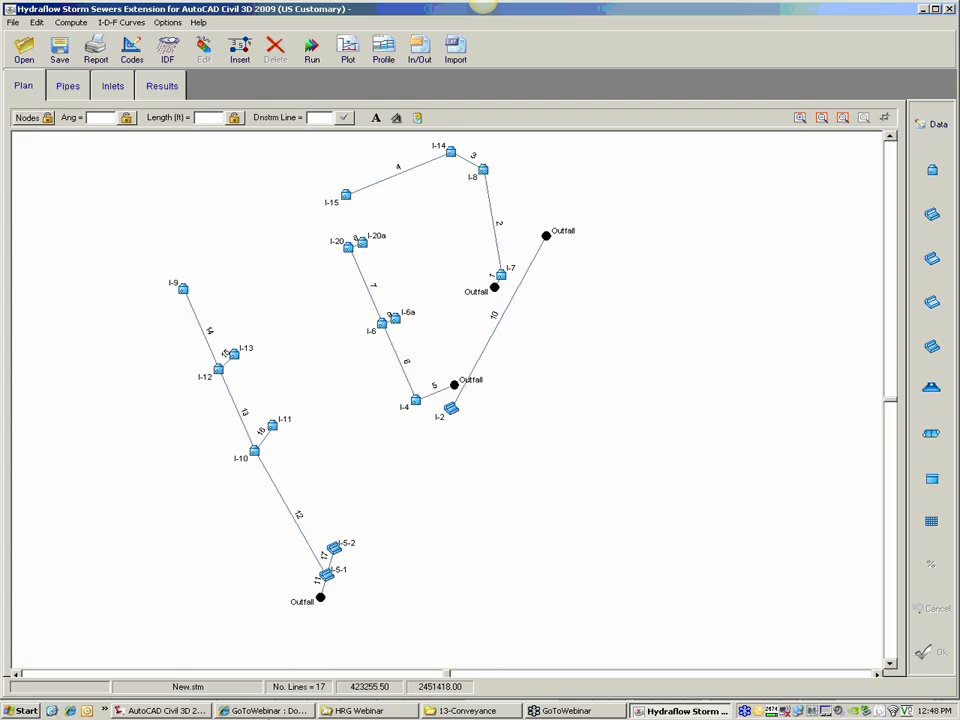
# Step: Switch to Internet Explorer and show the 2009 E&D Meetings [TRAINING] page
pyautogui.click(265, 711)
pyautogui.click(365, 60)
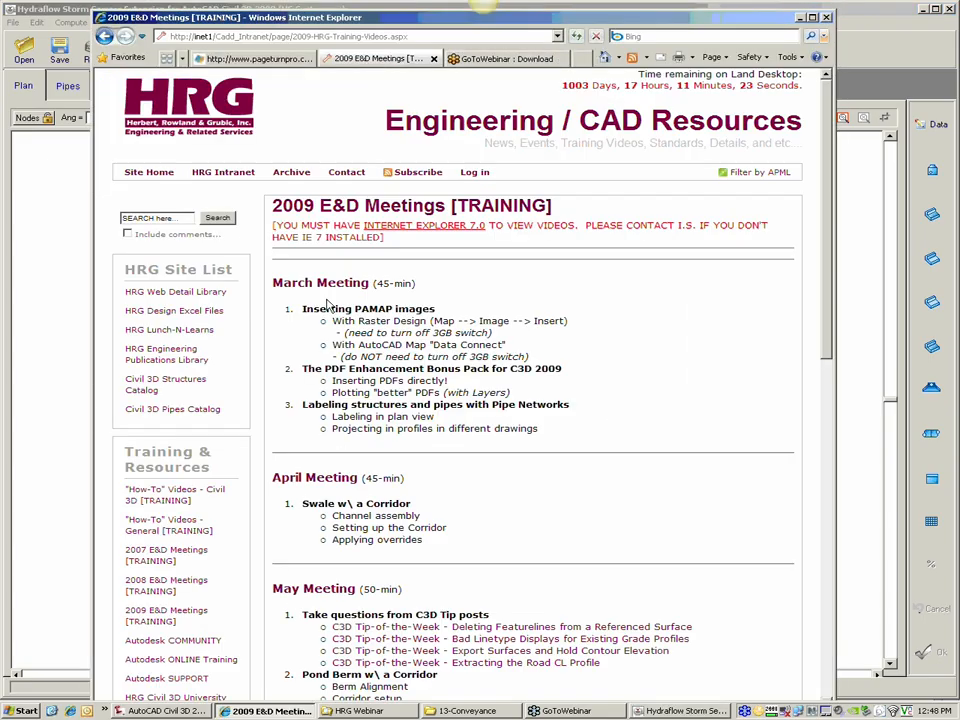
# Step: Open the "How-To" Videos - General [TRAINING] page and find its Hydrology & Conveyance section
pyautogui.scroll(-4, 285, 310)
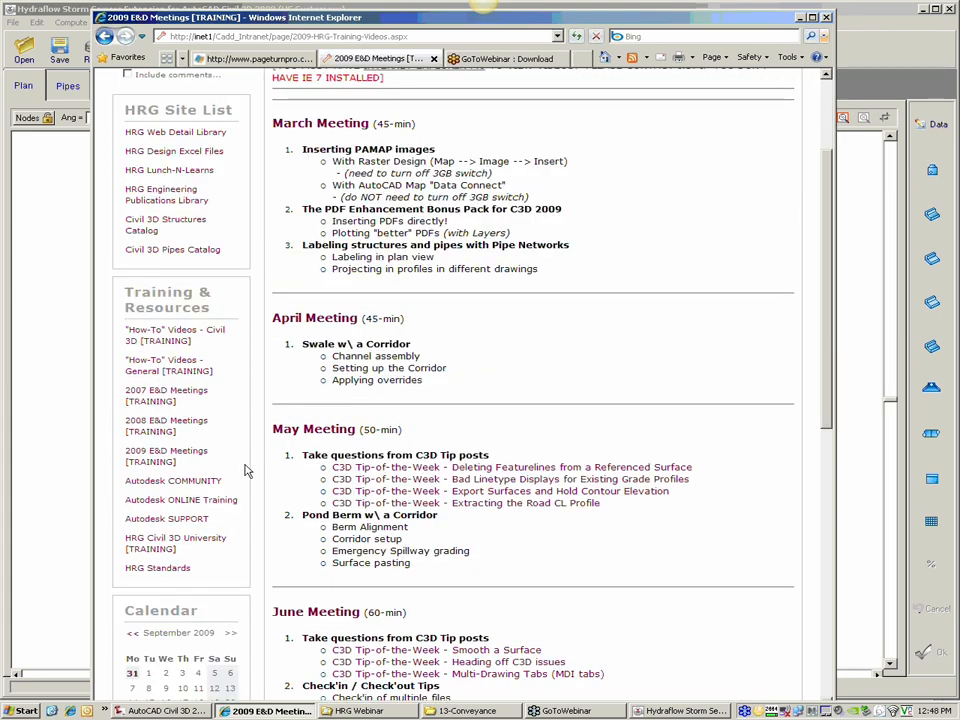
pyautogui.click(812, 18)
pyautogui.scroll(3, 503, 285)
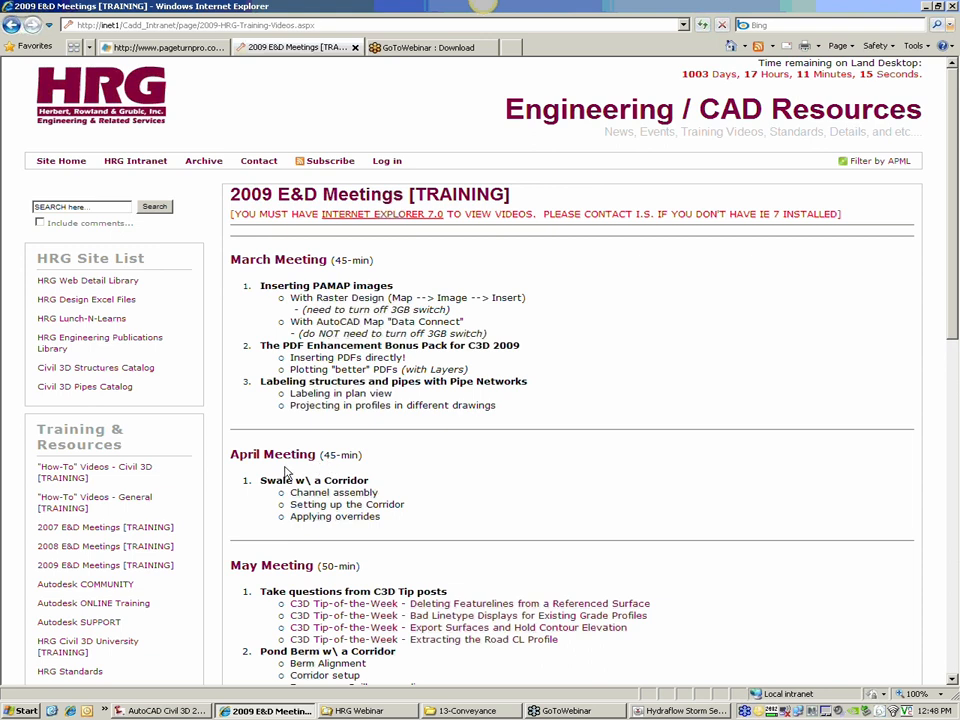
pyautogui.click(78, 505)
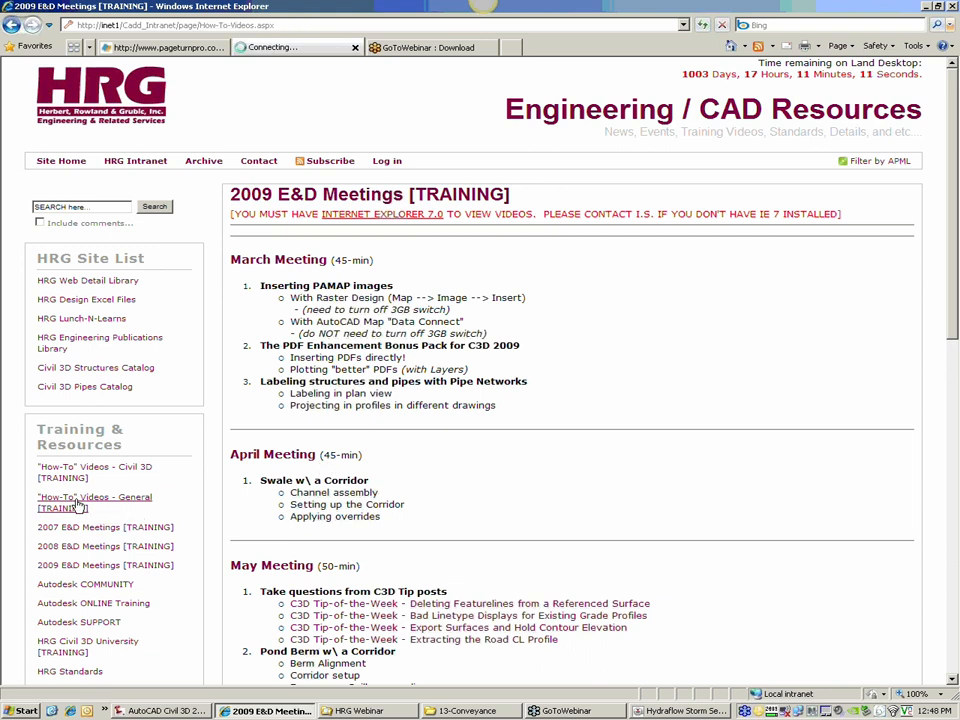
pyautogui.scroll(-2, 248, 447)
pyautogui.scroll(-5, 248, 447)
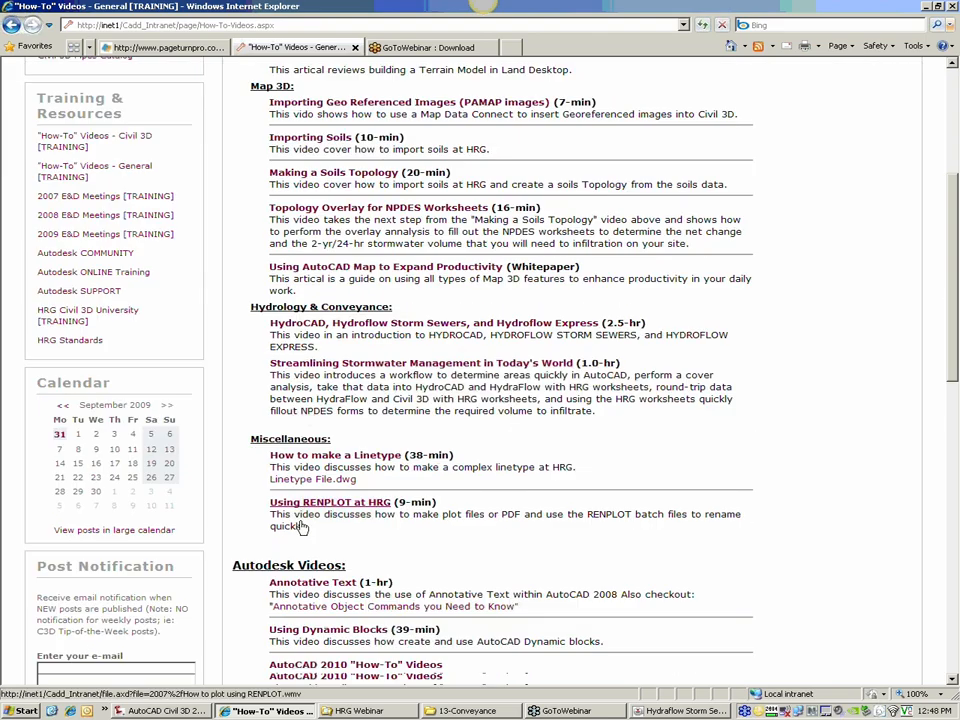
pyautogui.scroll(-3, 302, 527)
pyautogui.scroll(3, 328, 233)
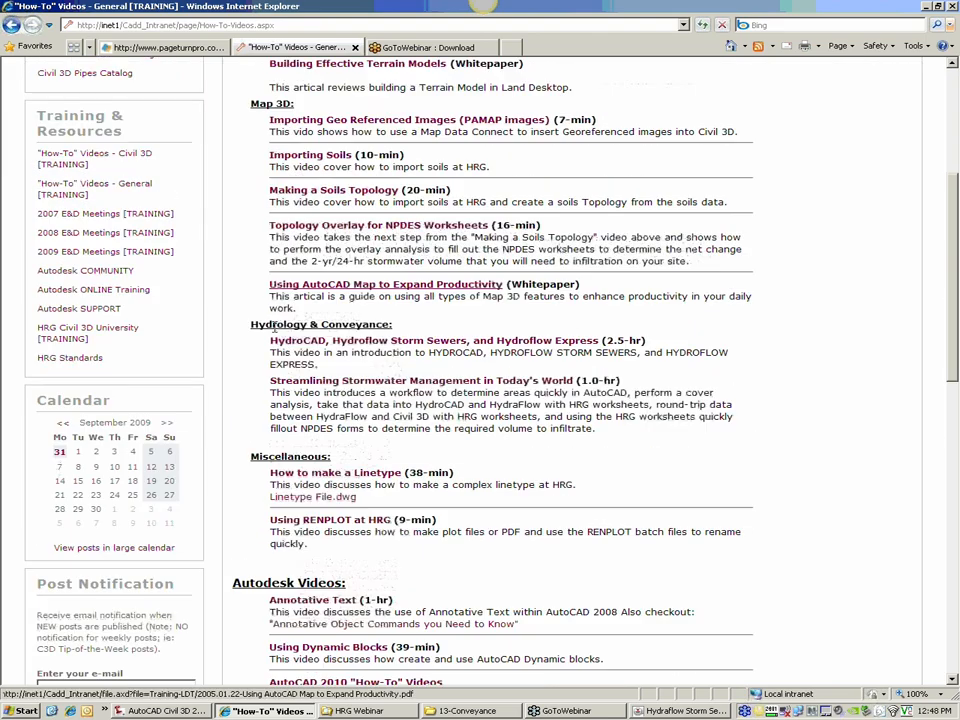
# Step: Highlight the Hydrology & Conveyance heading and the running time of the HydroCAD, Hydroflow Storm Sewers, and Hydroflow Express video
pyautogui.tripleClick(298, 323)
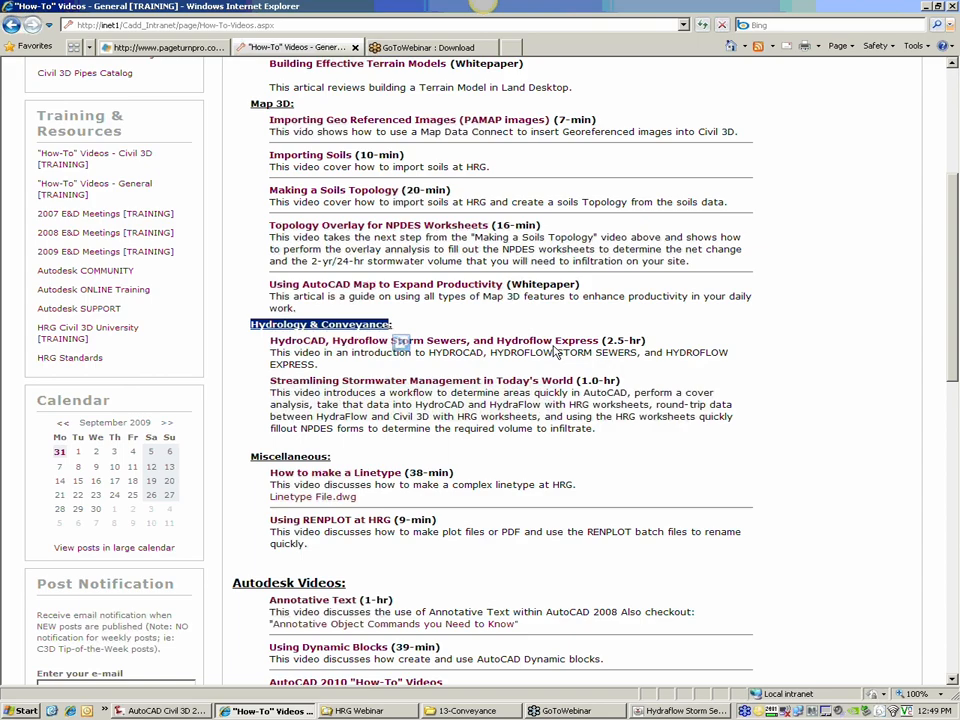
pyautogui.moveTo(654, 348); pyautogui.dragTo(614, 341)
pyautogui.click(616, 343)
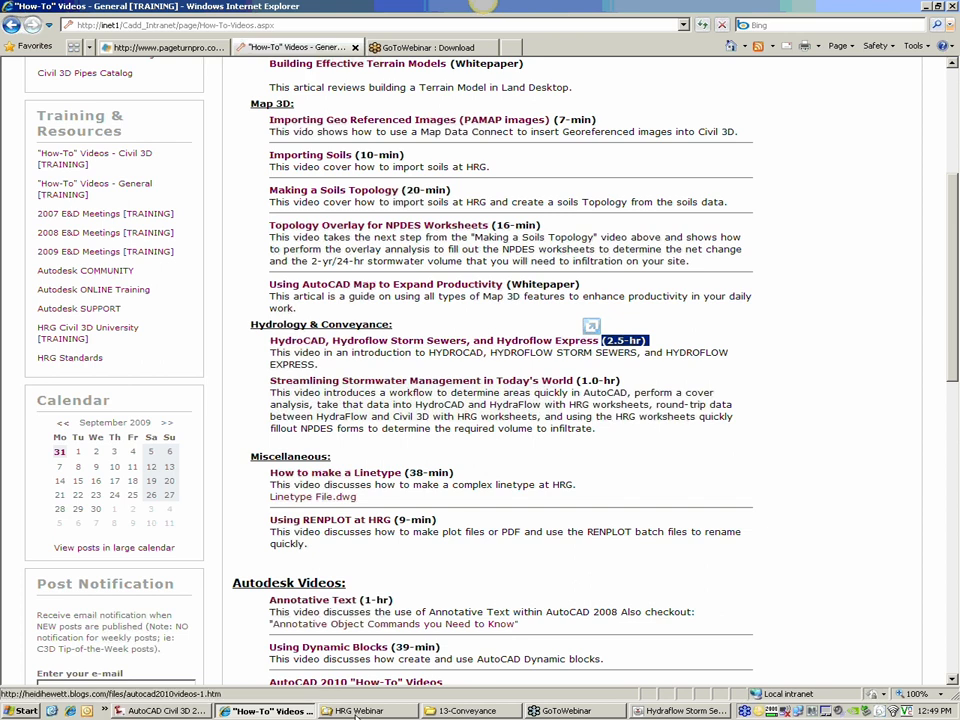
# Step: Switch to Hydraflow Storm Sewers and close the New.stm project together with the program
pyautogui.click(660, 711)
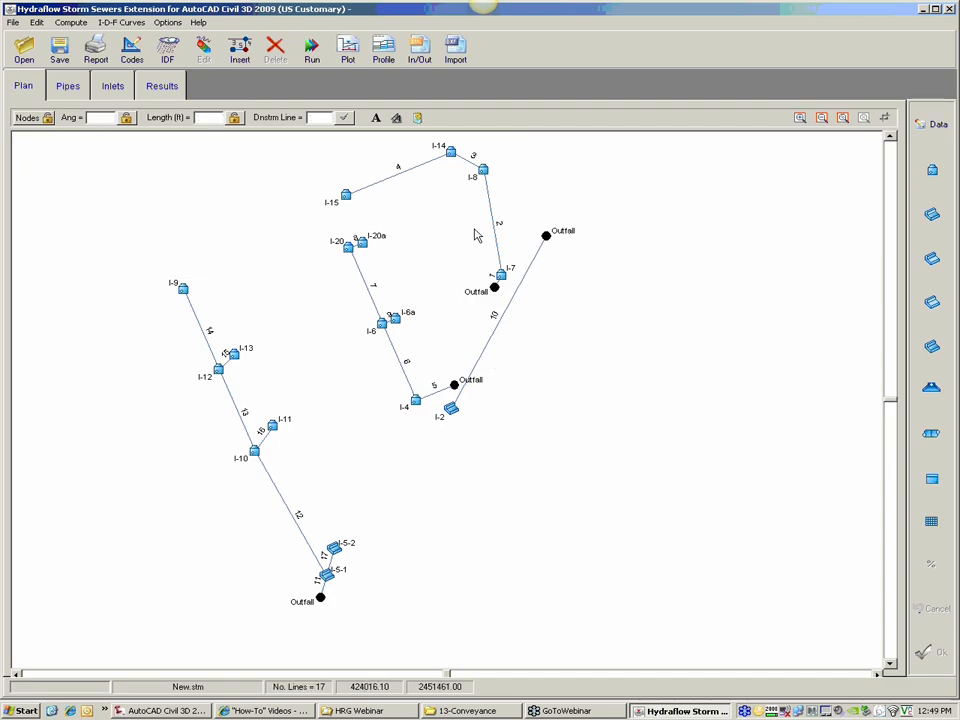
pyautogui.click(58, 55)
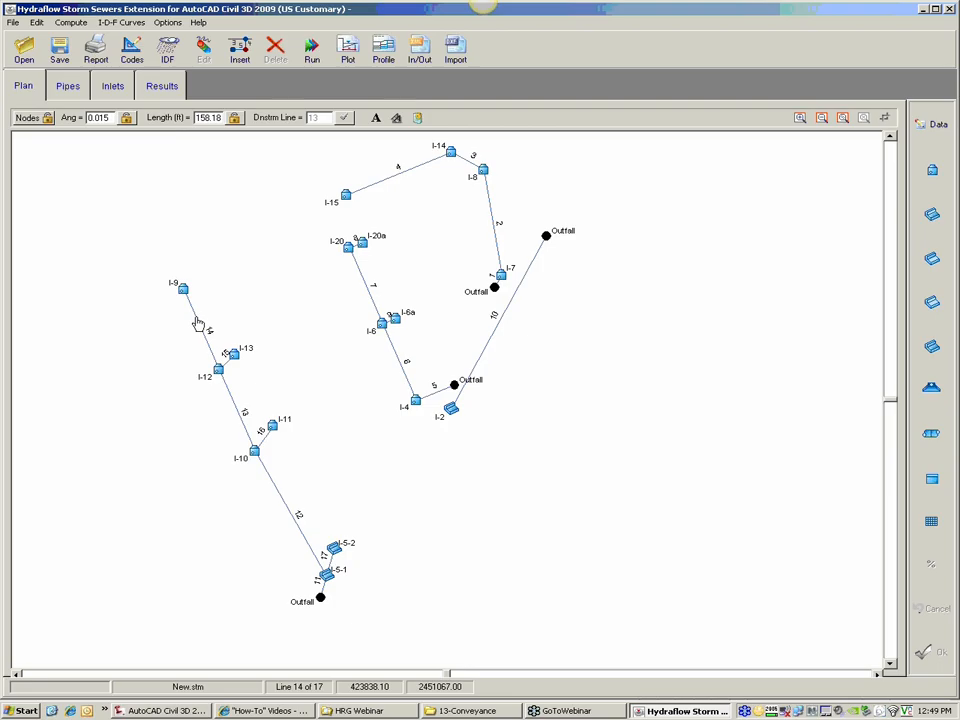
pyautogui.click(949, 9)
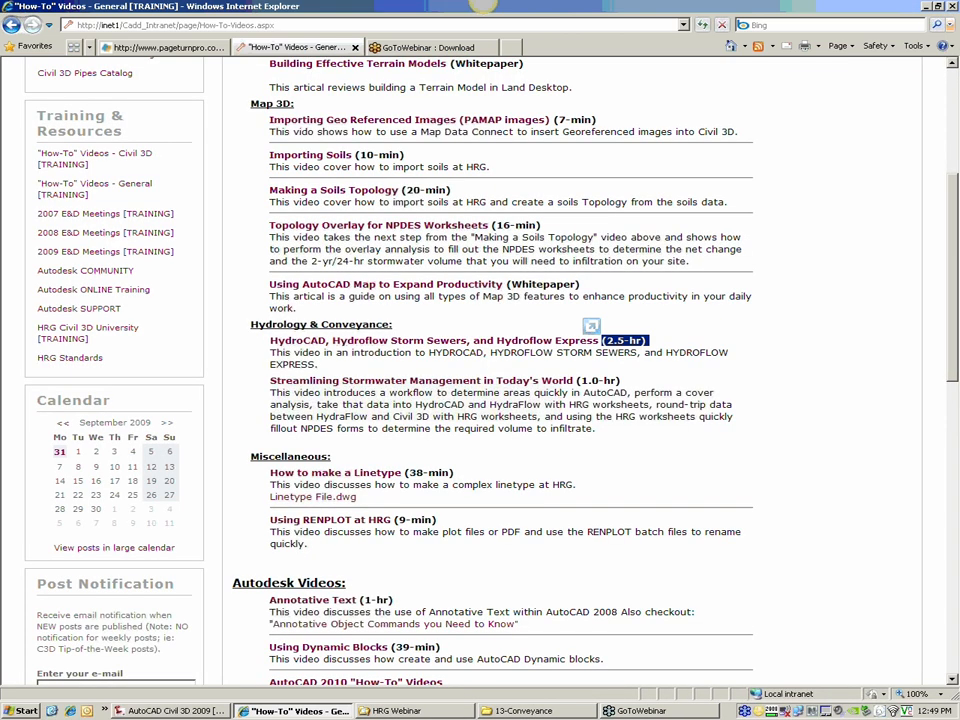
# Step: In the 13-Conveyance folder window, copy Conveyance Design.stm from the ~FINAL~ subfolder into 13-Conveyance, replacing the existing file
pyautogui.click(520, 711)
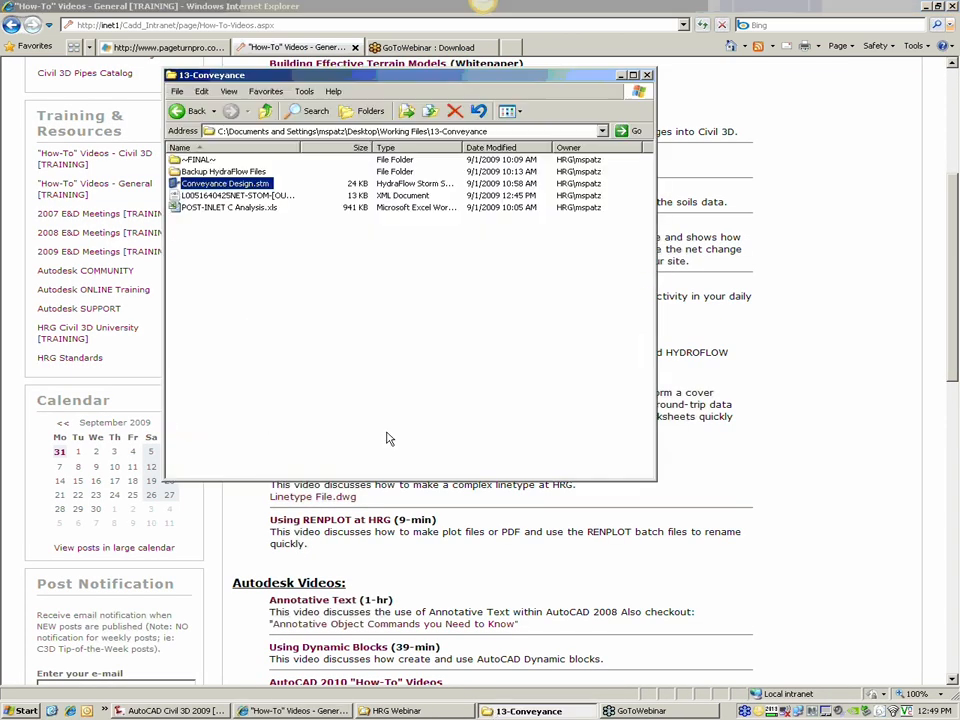
pyautogui.click(197, 160)
pyautogui.doubleClick(197, 160)
pyautogui.rightClick(208, 162)
pyautogui.click(230, 238)
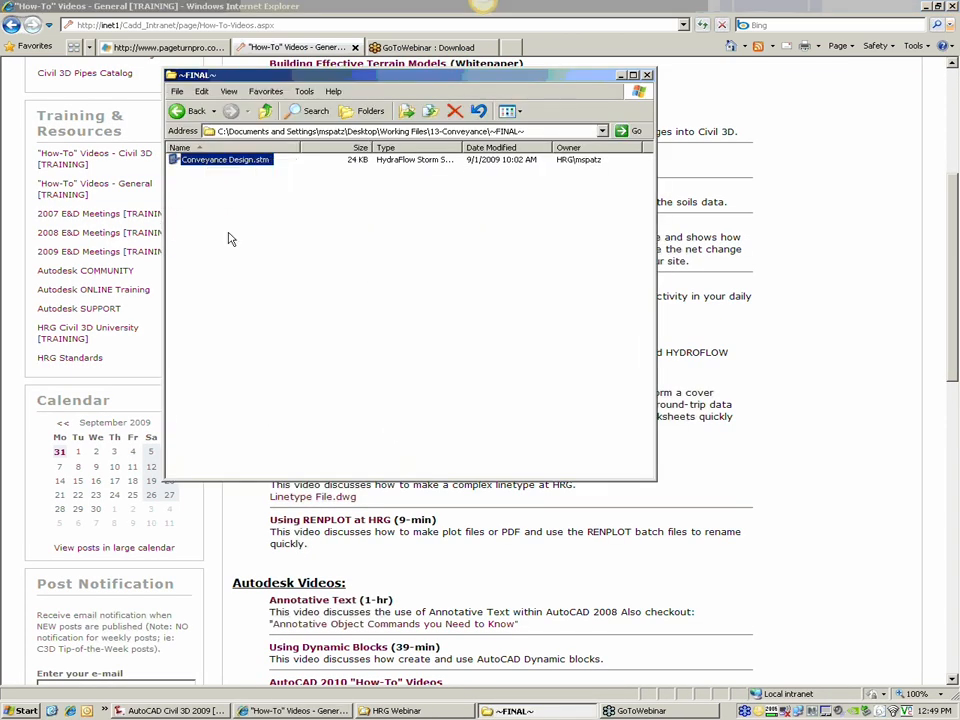
pyautogui.click(265, 111)
pyautogui.rightClick(245, 250)
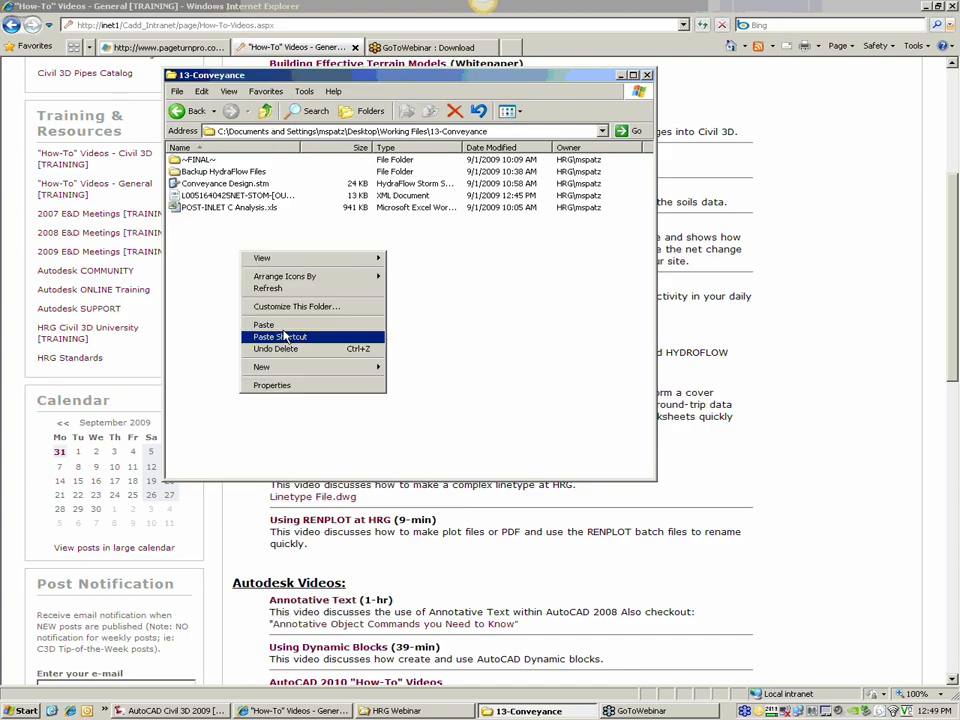
pyautogui.click(285, 324)
pyautogui.click(540, 421)
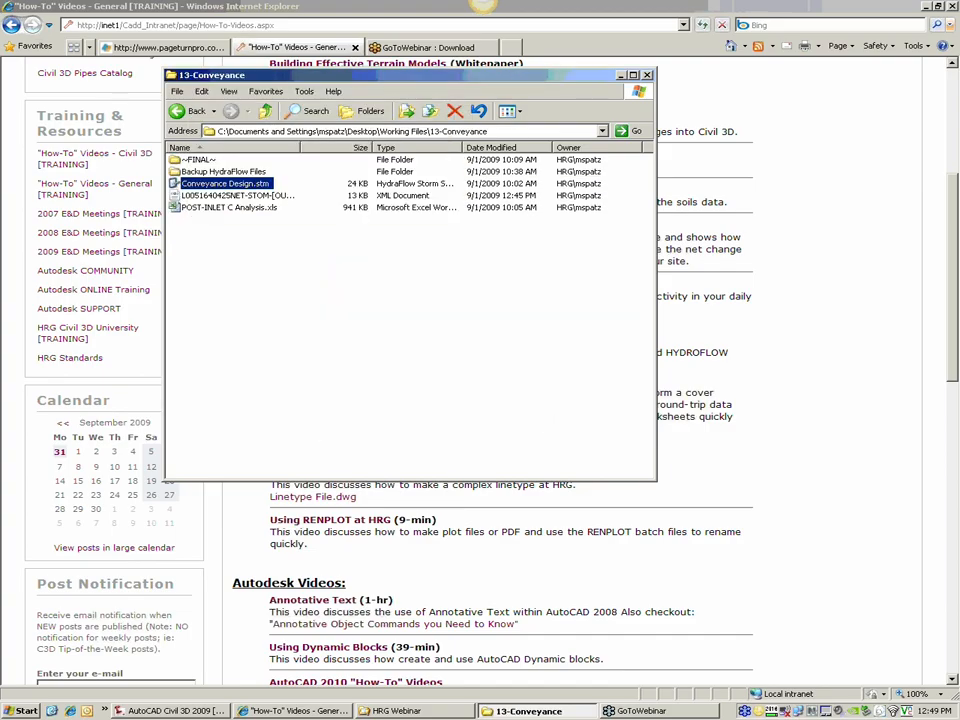
# Step: Launch Hydraflow Storm Sewers and open the project Conveyance Design.stm from the 13-Conveyance folder
pyautogui.rightClick(243, 185)
pyautogui.click(267, 192)
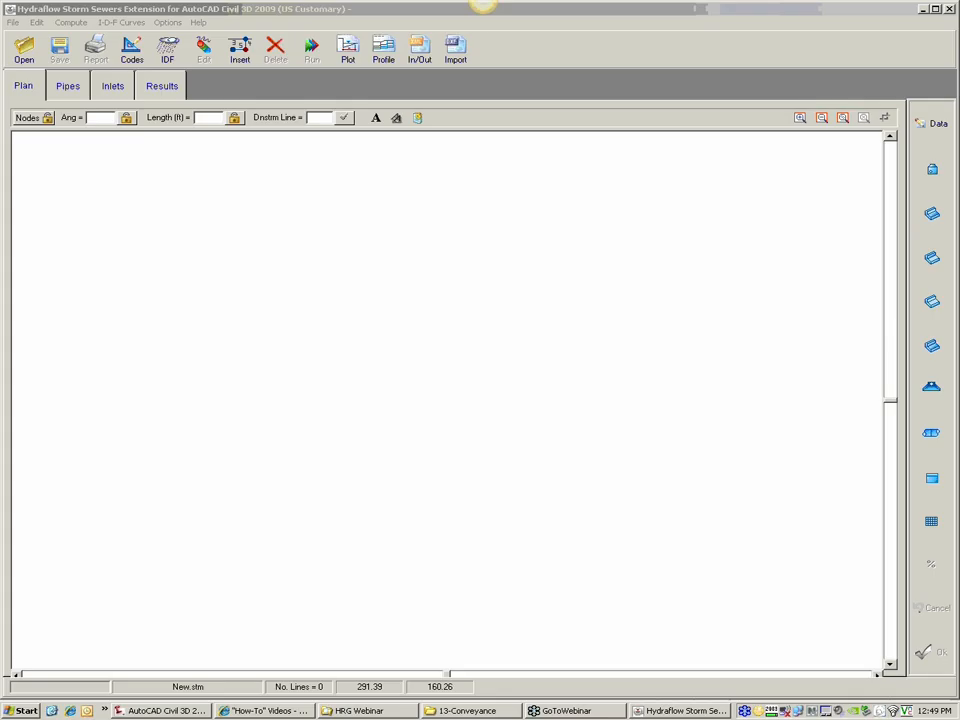
pyautogui.moveTo(0, 142); pyautogui.dragTo(374, 201)
pyautogui.click(354, 266)
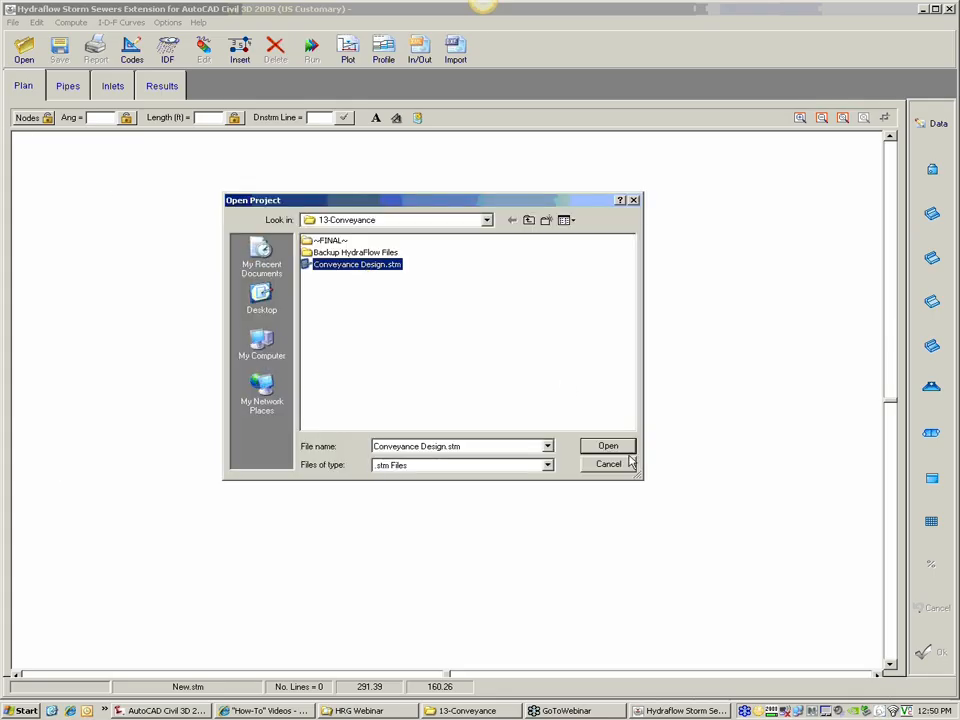
pyautogui.click(607, 448)
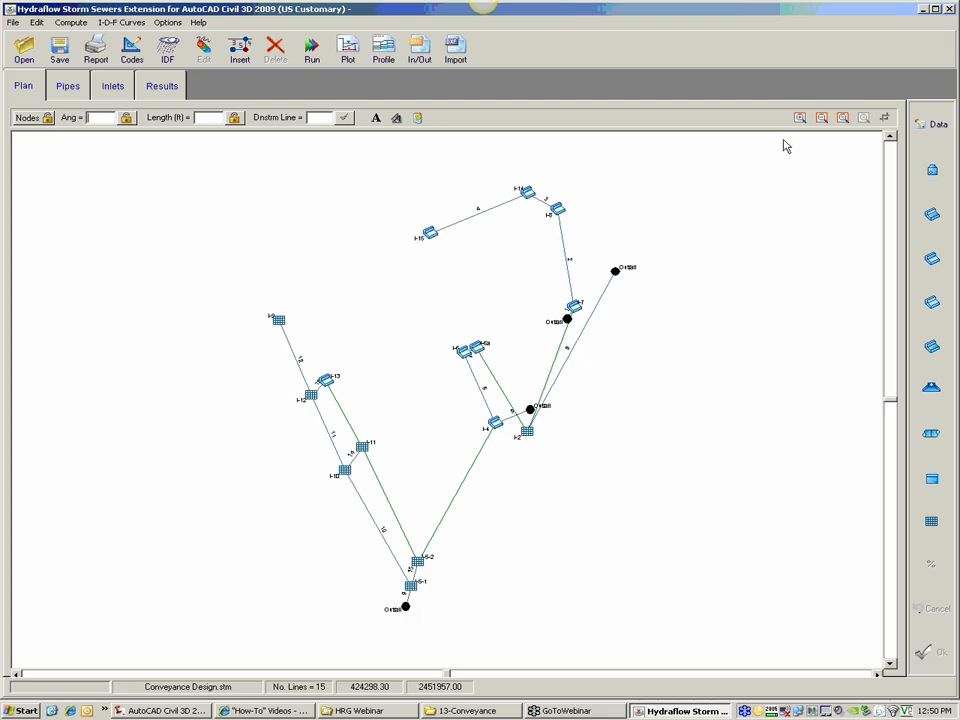
# Step: Compute the storm system for the 25-Yr return period using the Enhanced Modeling System option
pyautogui.click(800, 117)
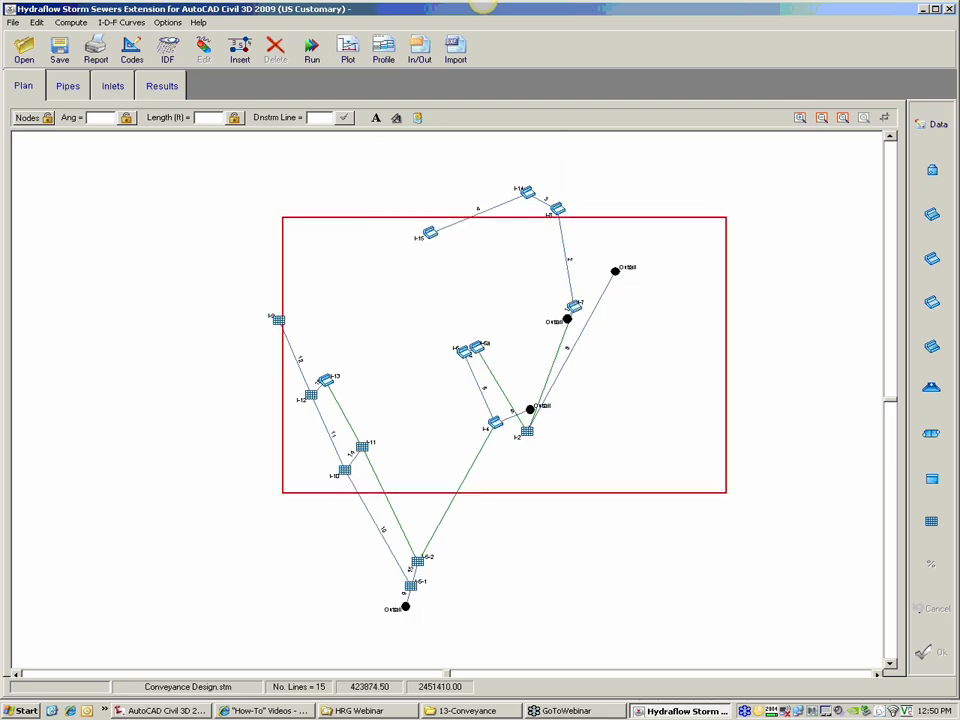
pyautogui.click(508, 347)
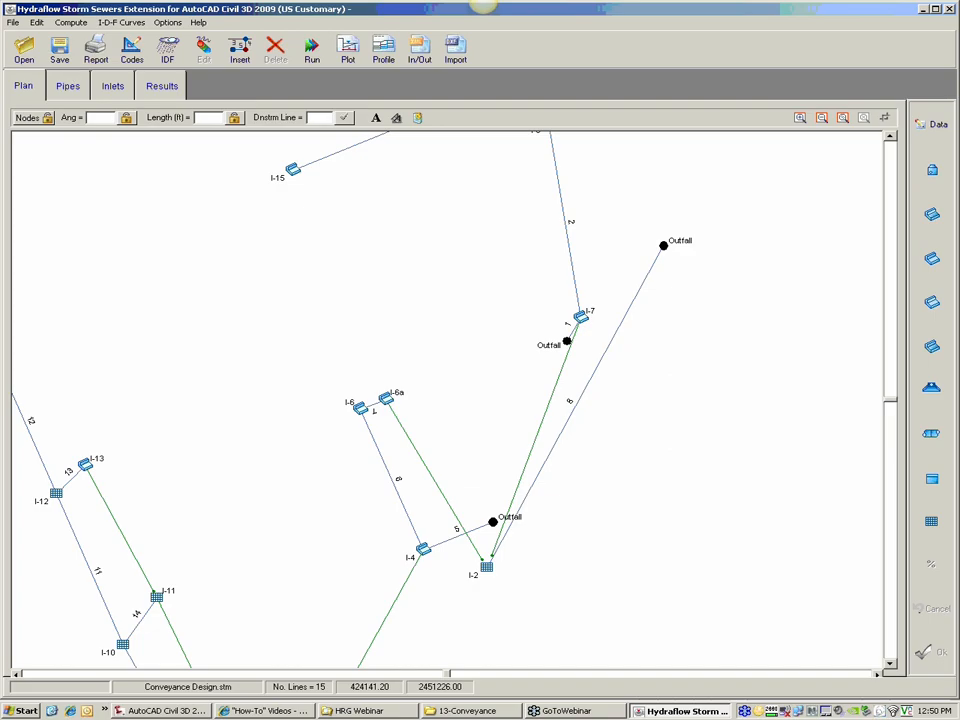
pyautogui.click(316, 58)
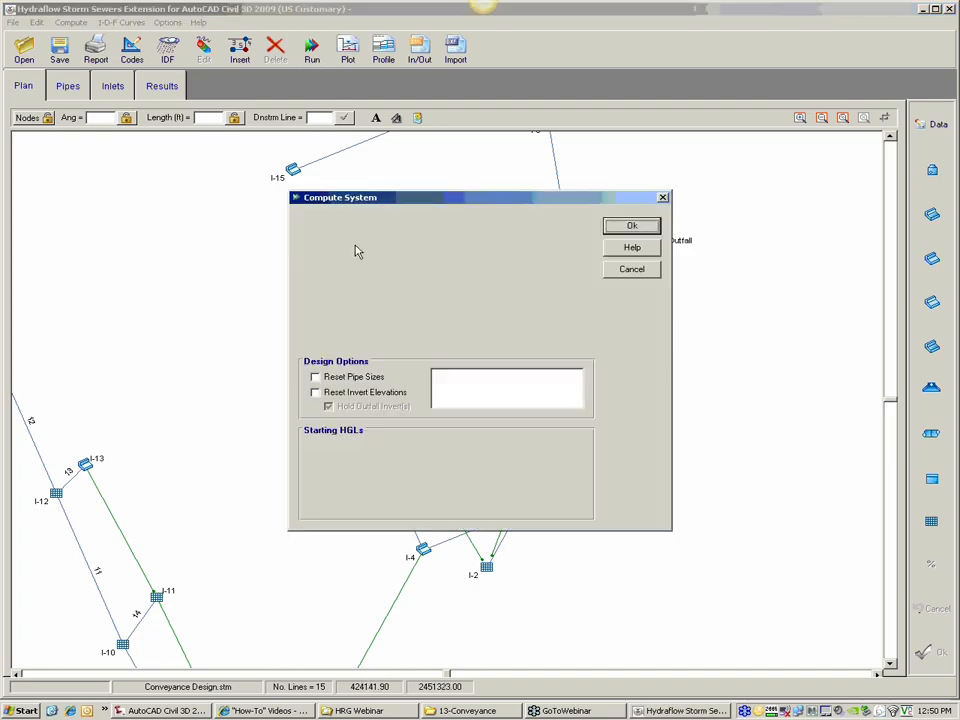
pyautogui.click(350, 293)
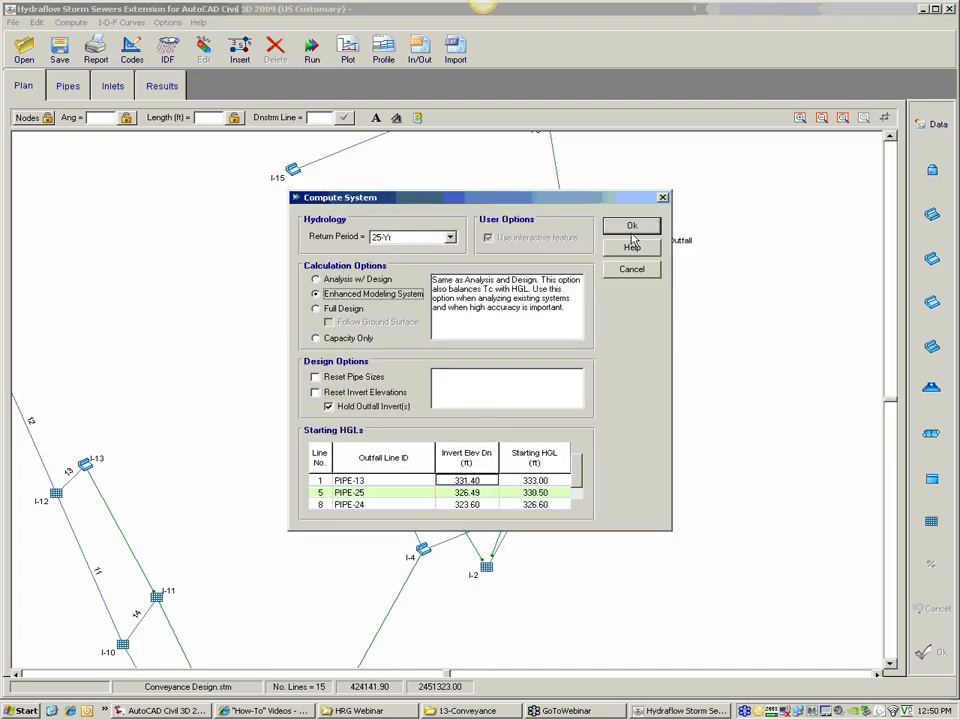
pyautogui.click(630, 226)
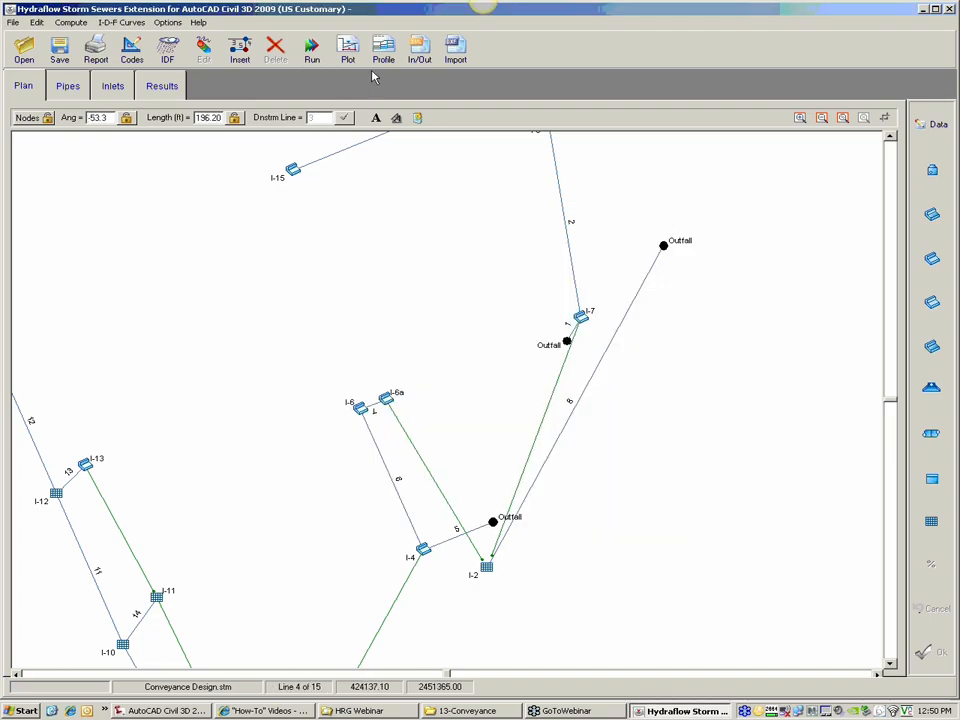
# Step: Display the storm sewer profile from line 5 - PIPE-25 to line 7 - PIPE-19, review it and close it
pyautogui.click(383, 52)
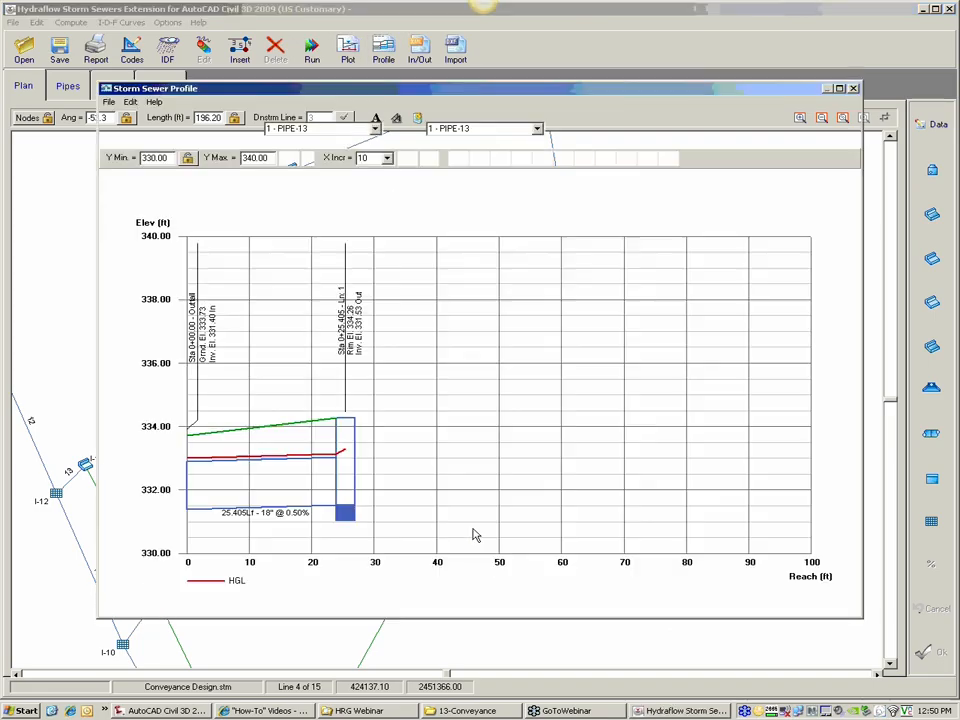
pyautogui.moveTo(415, 91); pyautogui.dragTo(943, 373)
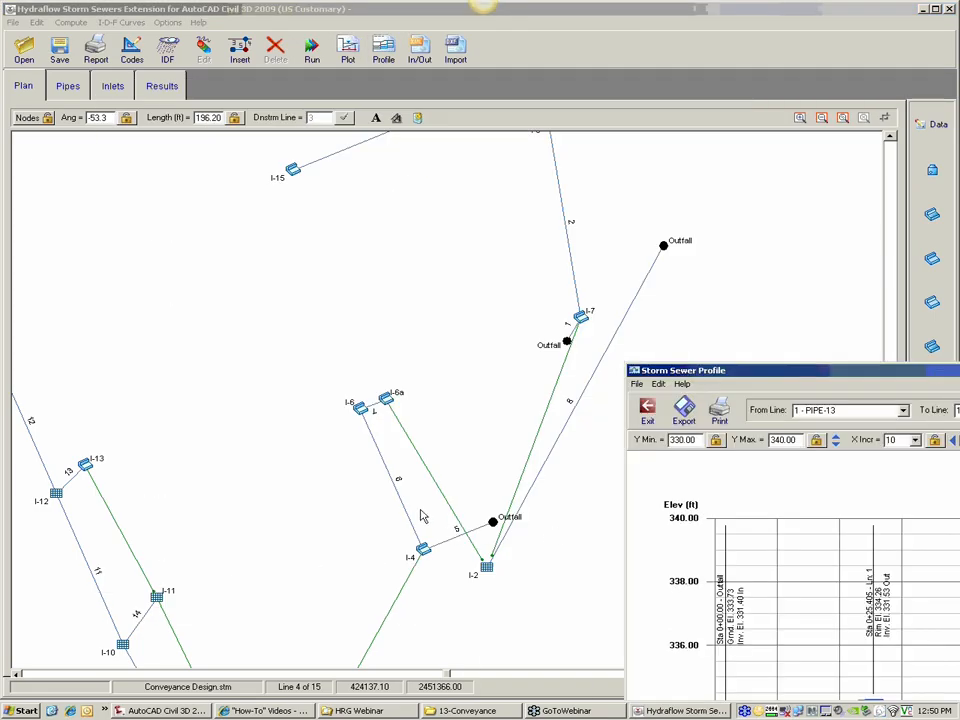
pyautogui.moveTo(784, 373); pyautogui.dragTo(272, 88)
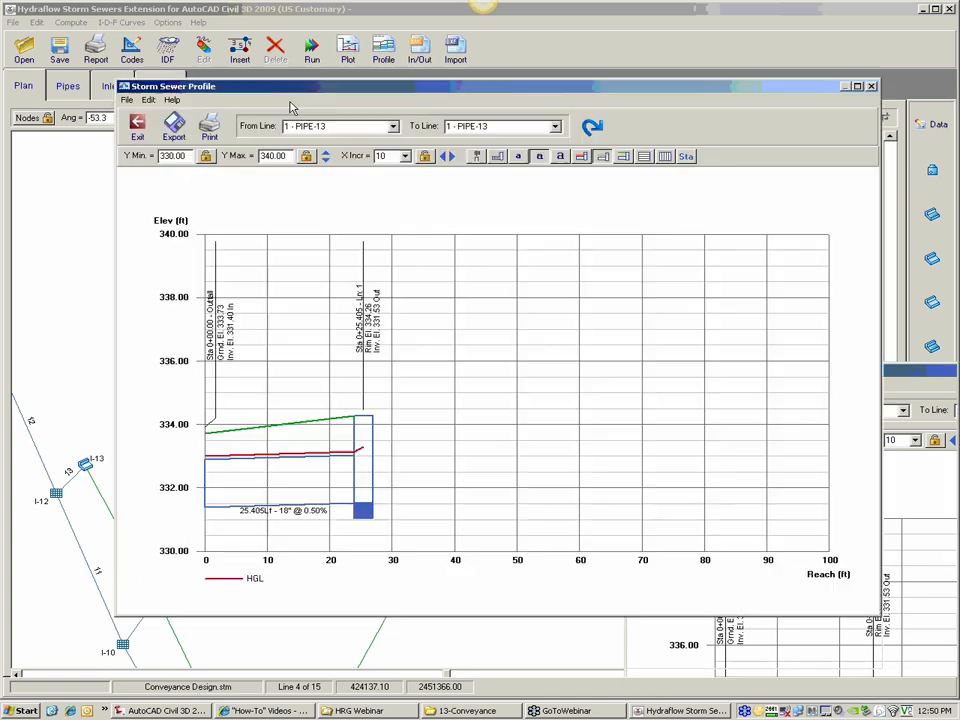
pyautogui.click(355, 127)
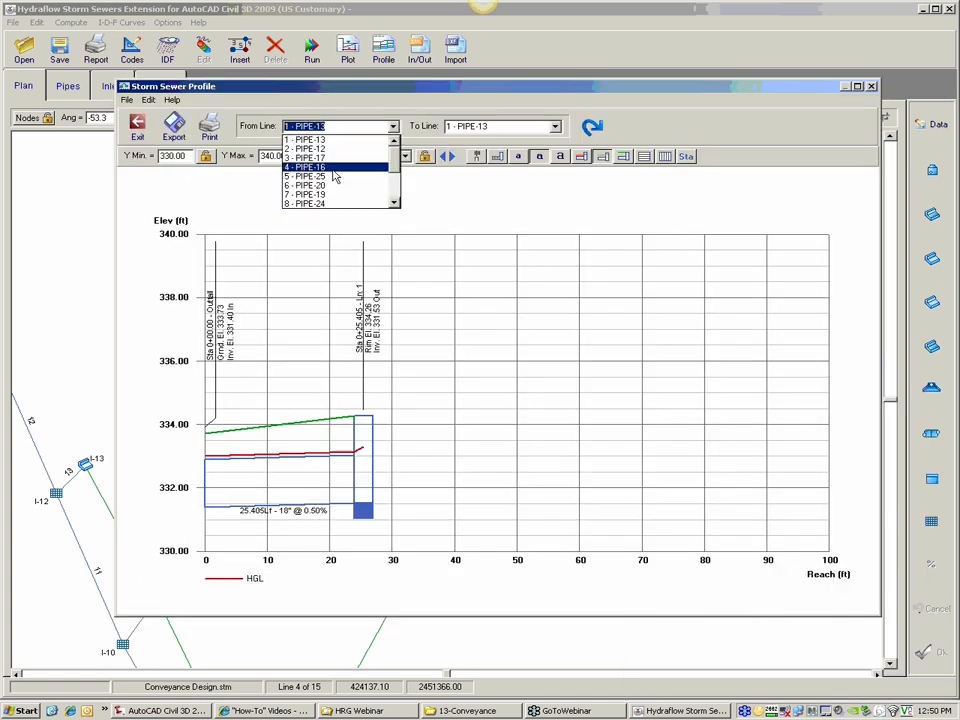
pyautogui.click(320, 176)
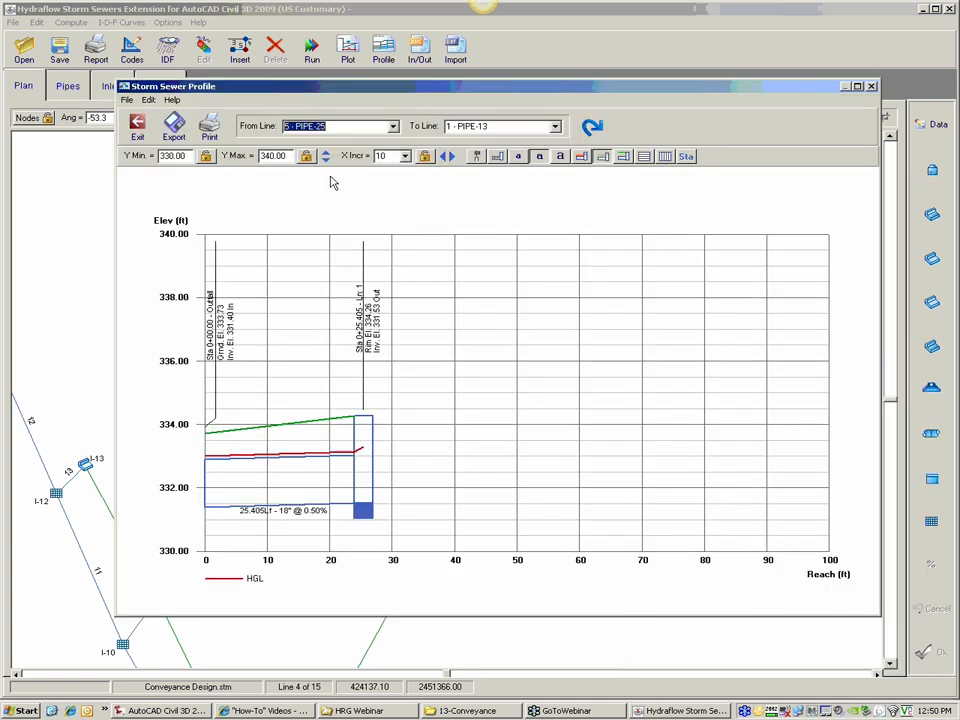
pyautogui.click(500, 127)
pyautogui.click(496, 196)
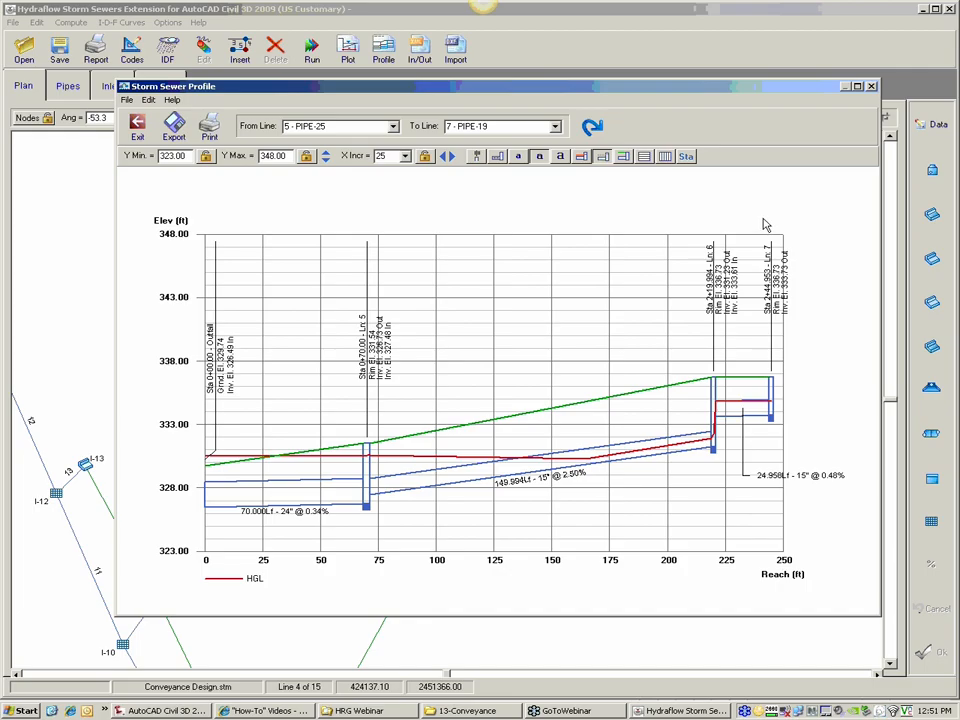
pyautogui.click(872, 87)
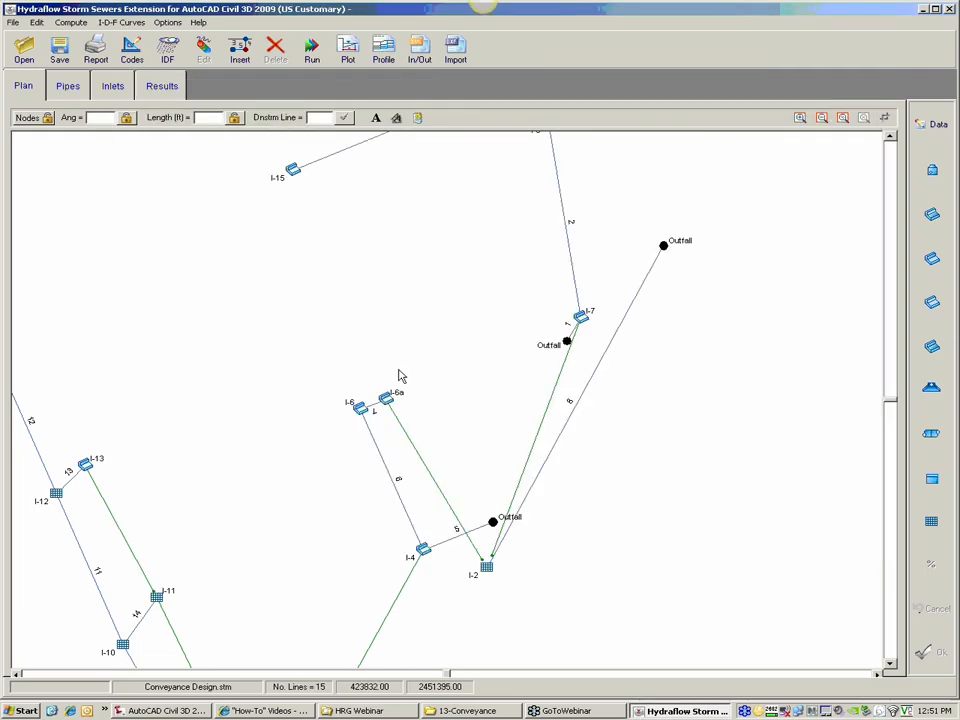
pyautogui.click(421, 60)
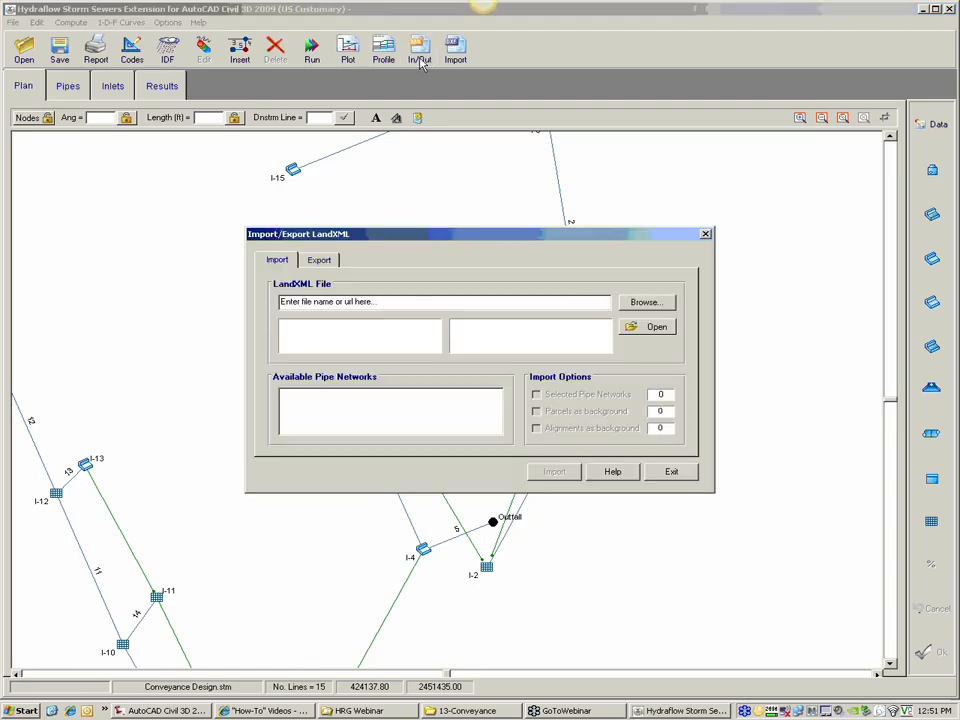
pyautogui.click(320, 261)
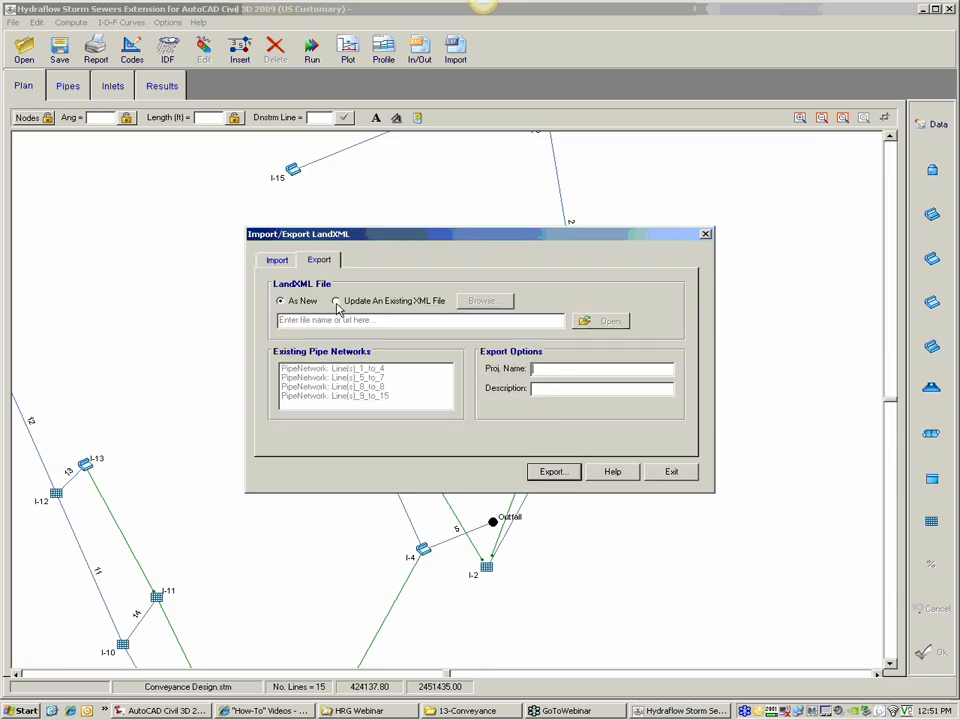
pyautogui.click(337, 302)
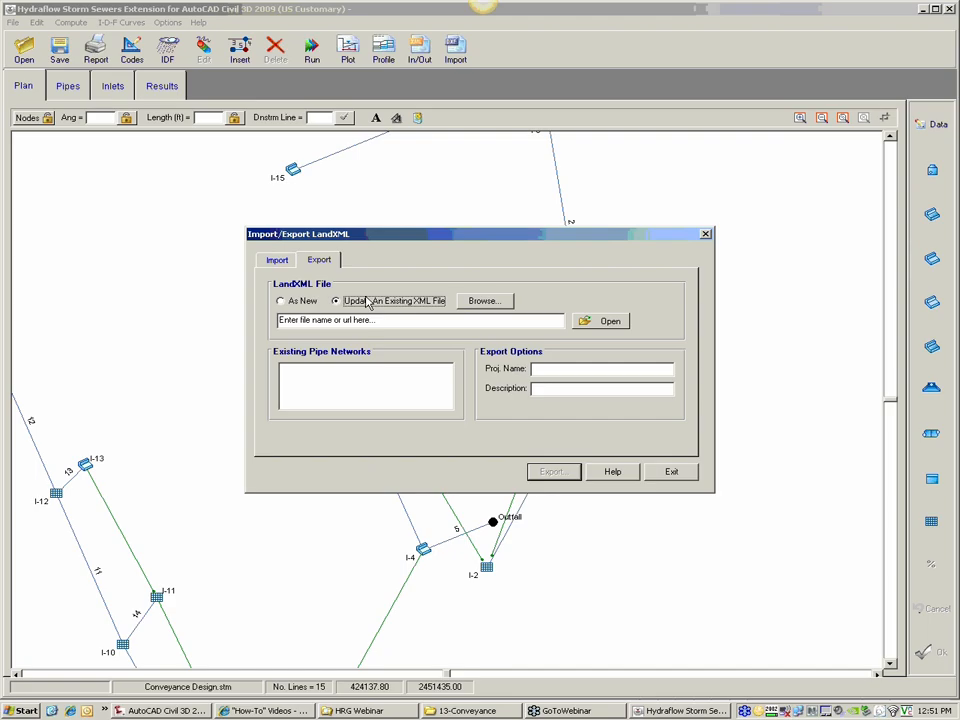
pyautogui.click(483, 310)
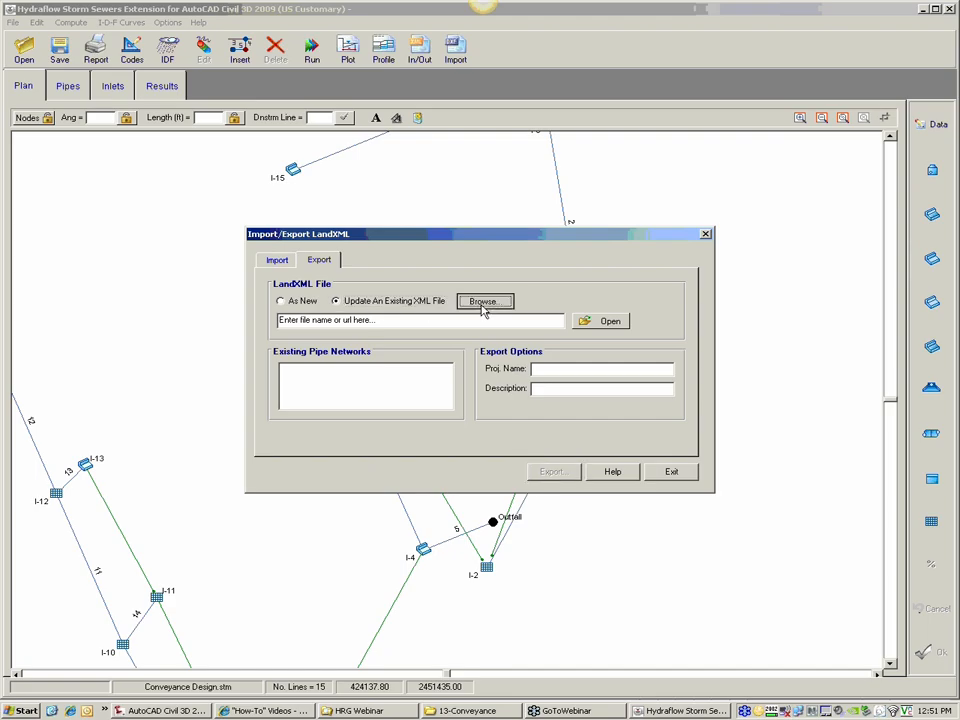
pyautogui.click(428, 266)
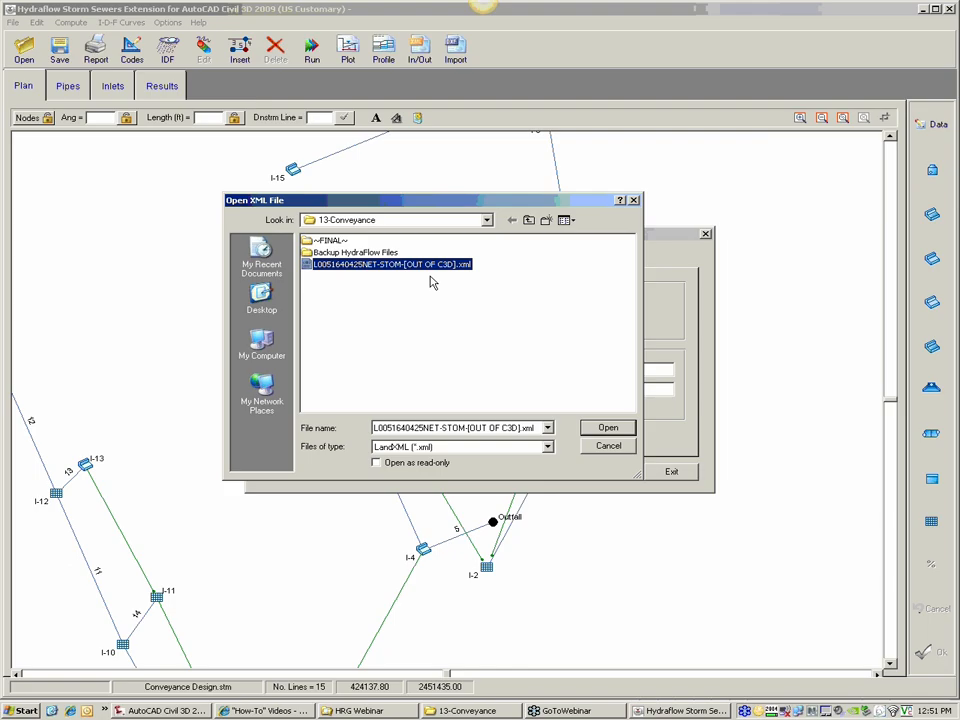
pyautogui.click(606, 428)
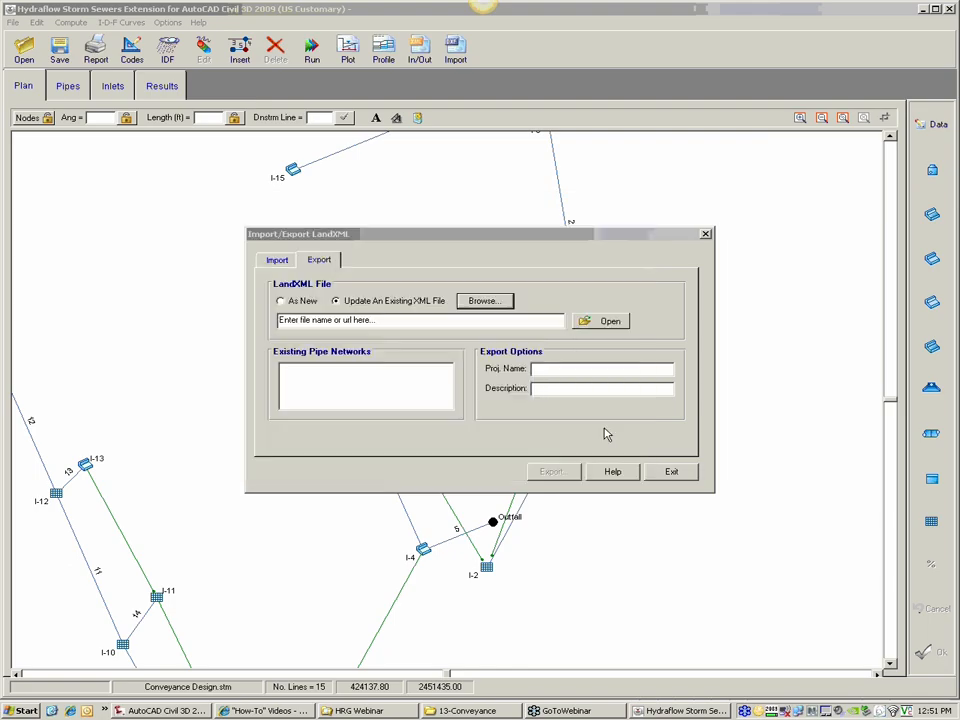
# Step: Load the existing LandXML file's data and start exporting to its STORM pipe network
pyautogui.click(607, 322)
pyautogui.click(483, 381)
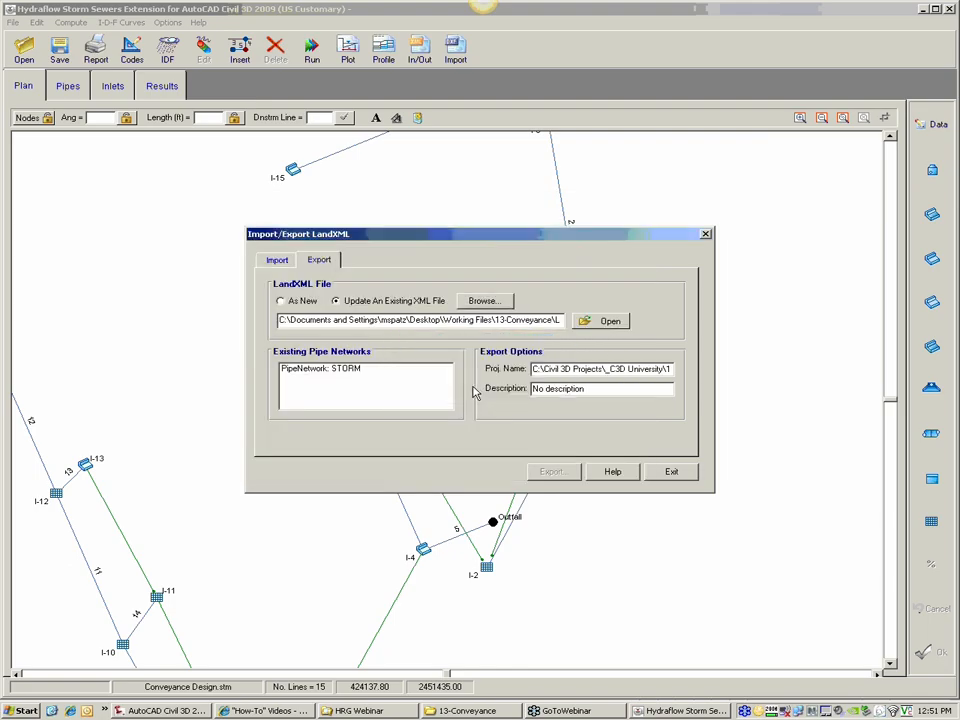
pyautogui.click(346, 372)
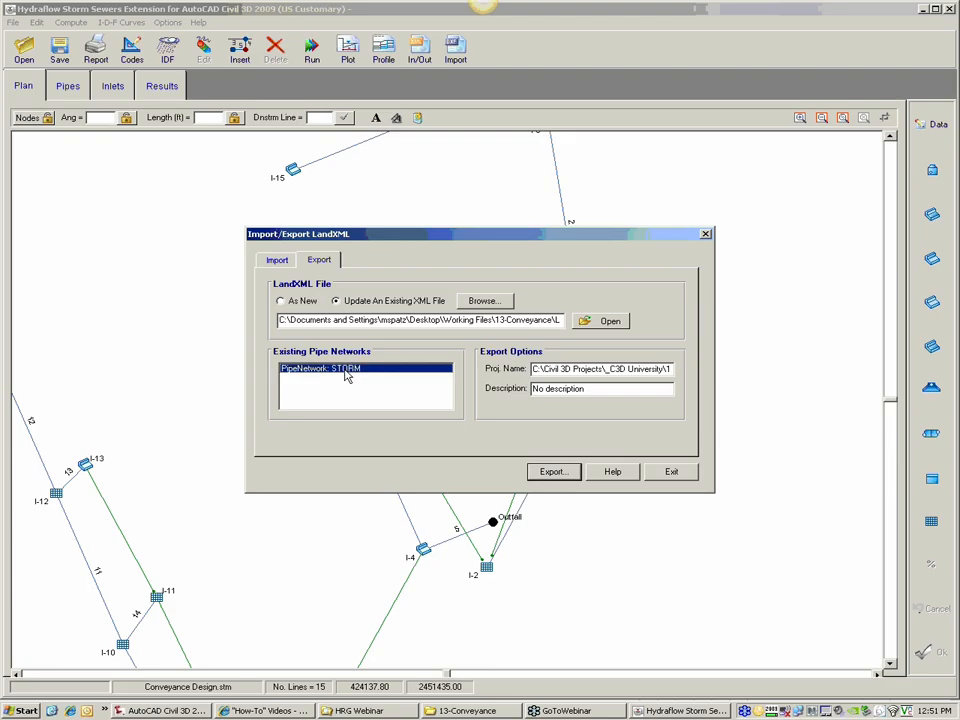
pyautogui.click(553, 472)
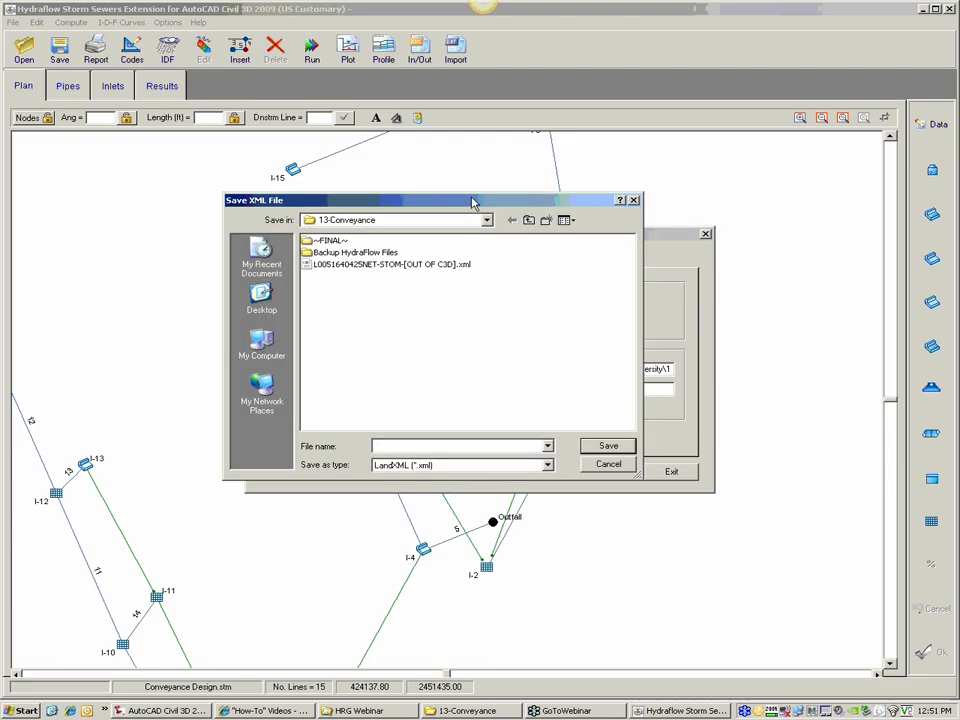
pyautogui.moveTo(474, 203); pyautogui.dragTo(331, 341)
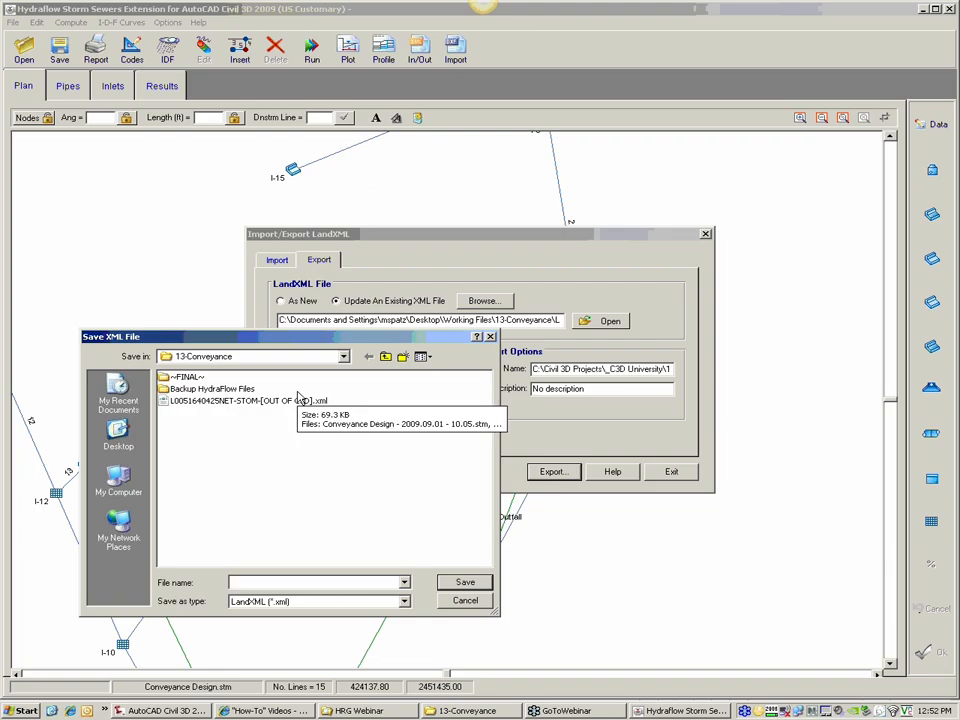
pyautogui.click(298, 400)
pyautogui.click(336, 582)
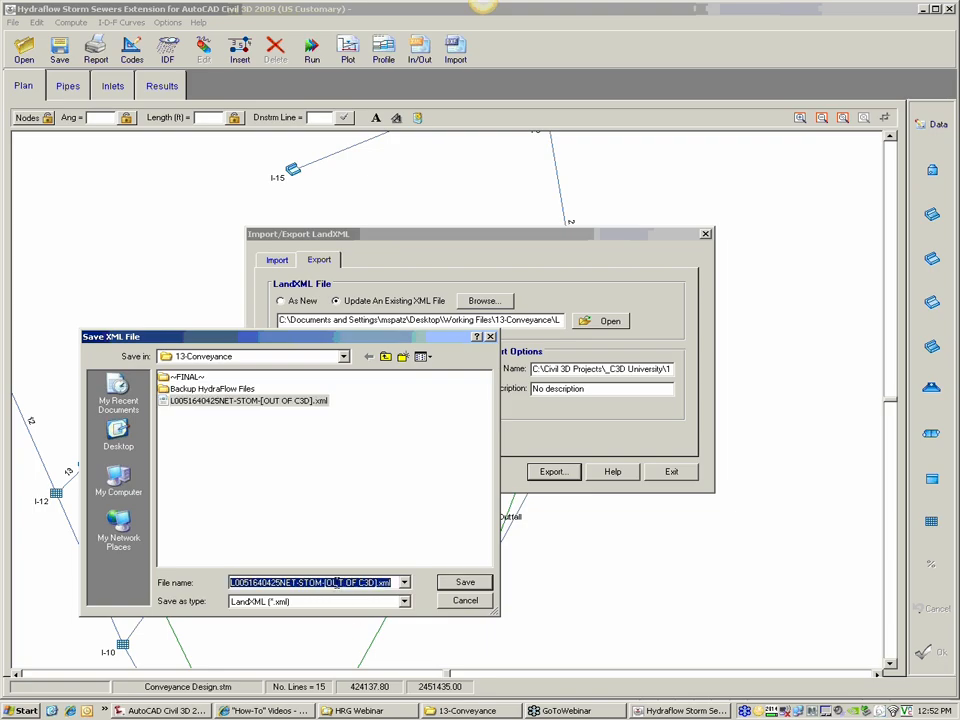
pyautogui.click(381, 584)
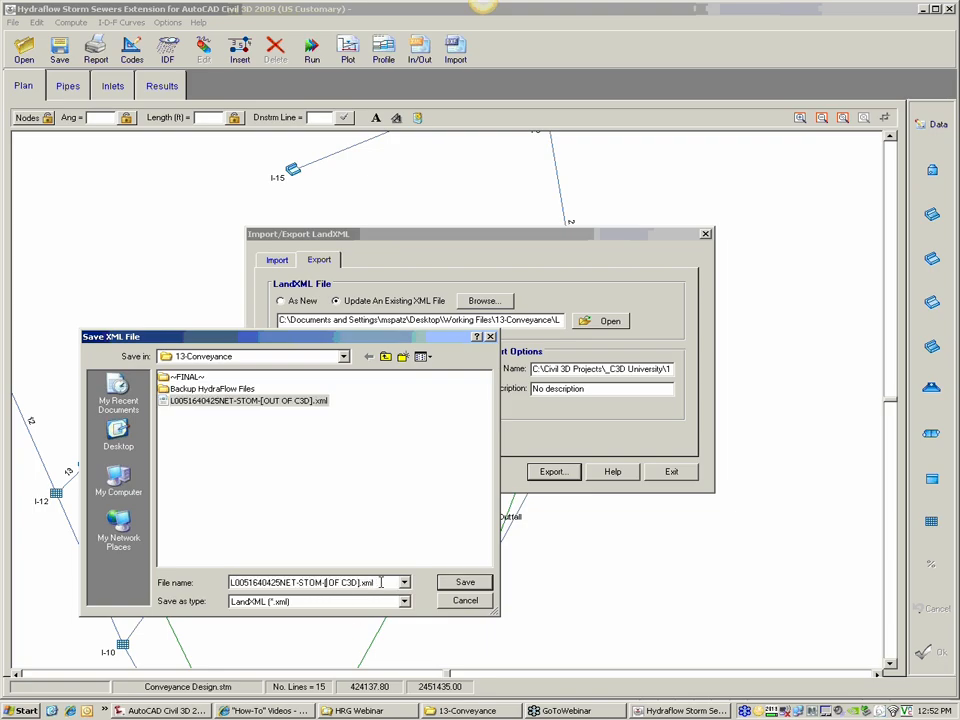
pyautogui.press('BackSpace')
pyautogui.press('BackSpace')
pyautogui.press('BackSpace')
pyautogui.write('IN TO')
pyautogui.press('Delete')
pyautogui.press('Delete')
pyautogui.press('Delete')
pyautogui.moveTo(240, 337); pyautogui.dragTo(339, 301)
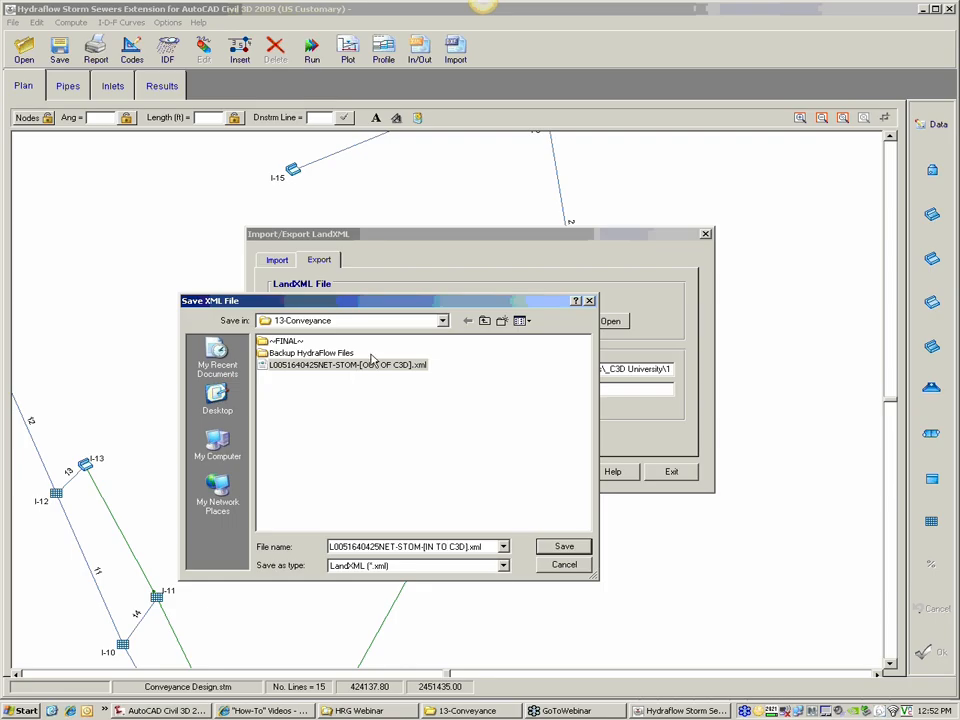
pyautogui.click(564, 548)
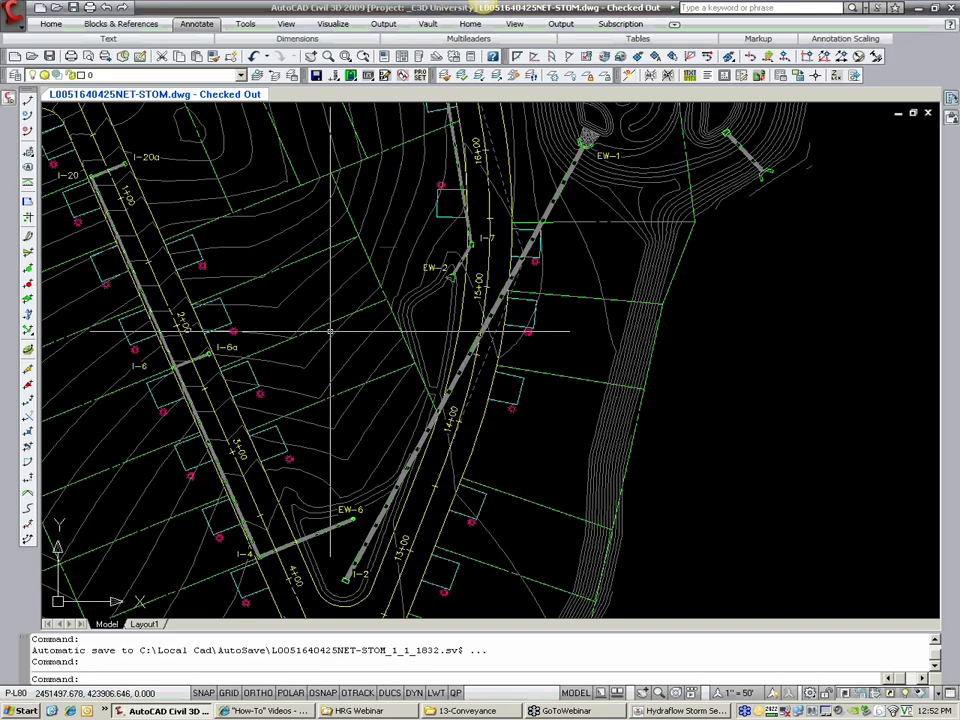
# Step: Dismiss the export error and close Hydraflow Storm Sewers along with its LandXML export dialog
pyautogui.scroll(-3, 267, 245)
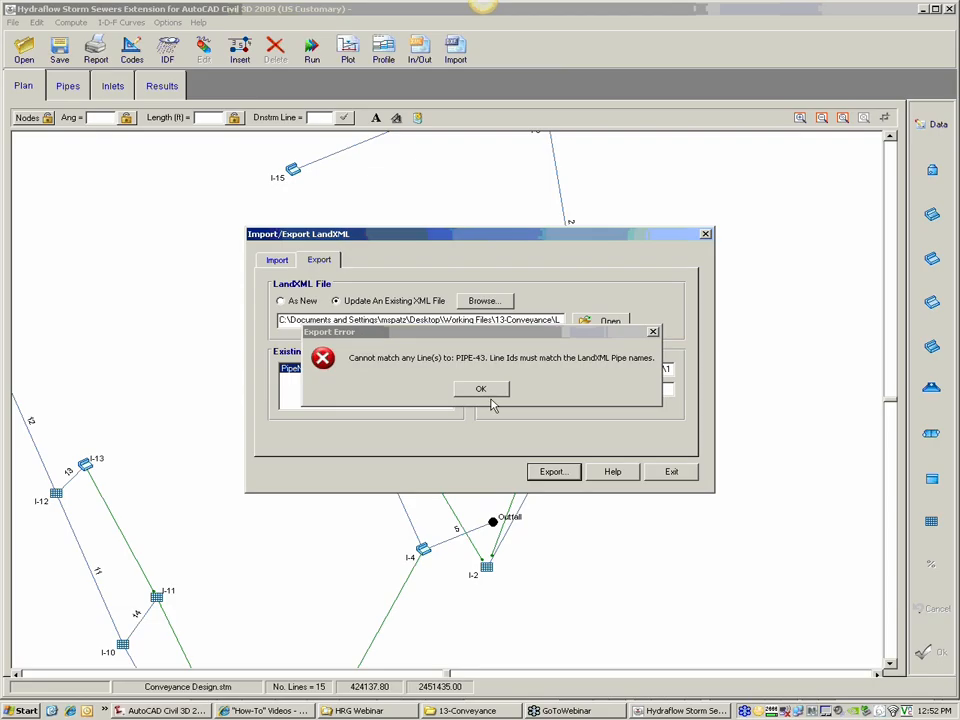
pyautogui.click(484, 397)
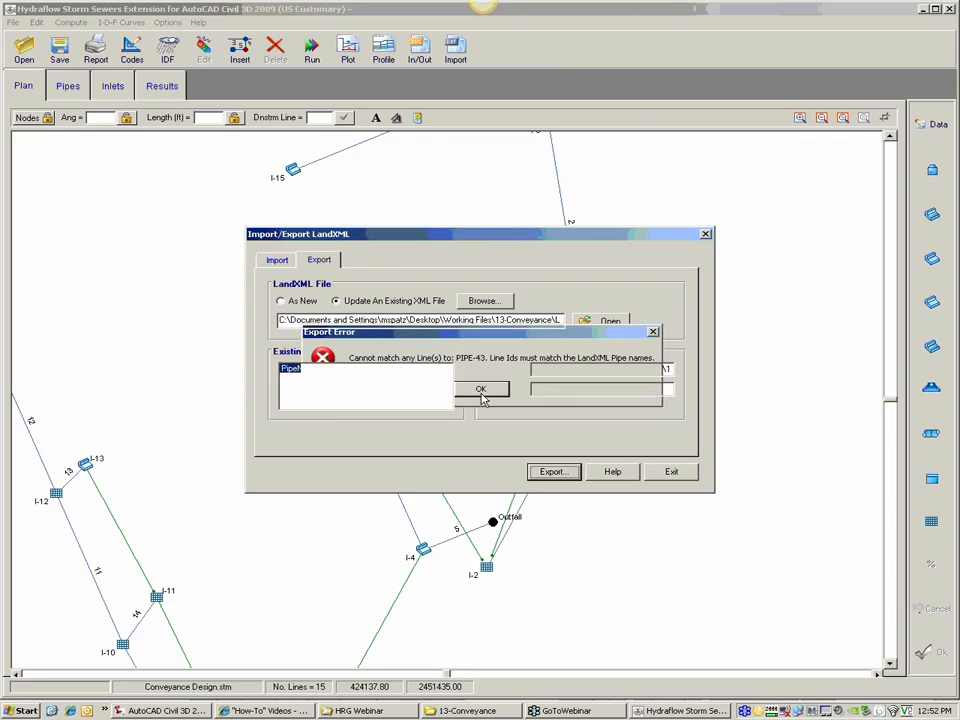
pyautogui.moveTo(690, 310); pyautogui.dragTo(690, 310)
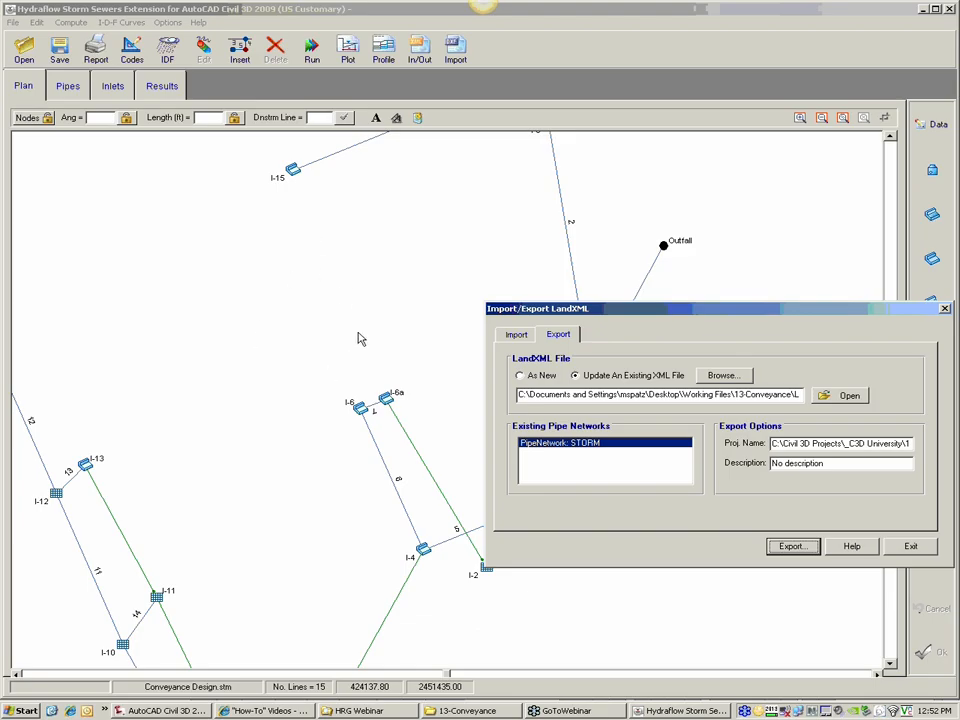
pyautogui.moveTo(507, 314); pyautogui.dragTo(337, 302)
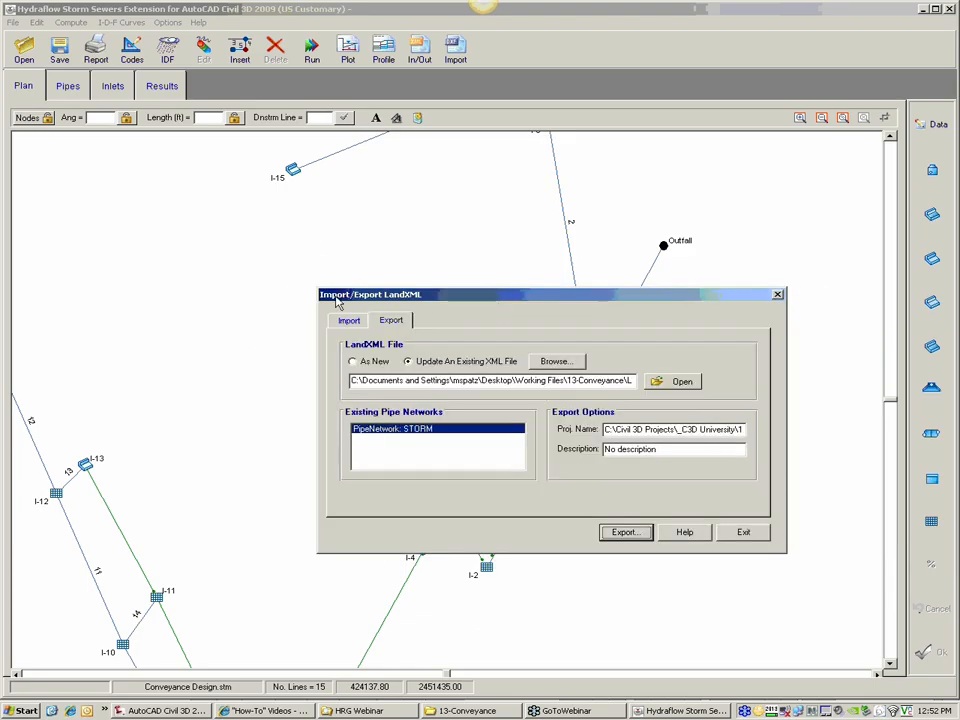
pyautogui.click(744, 533)
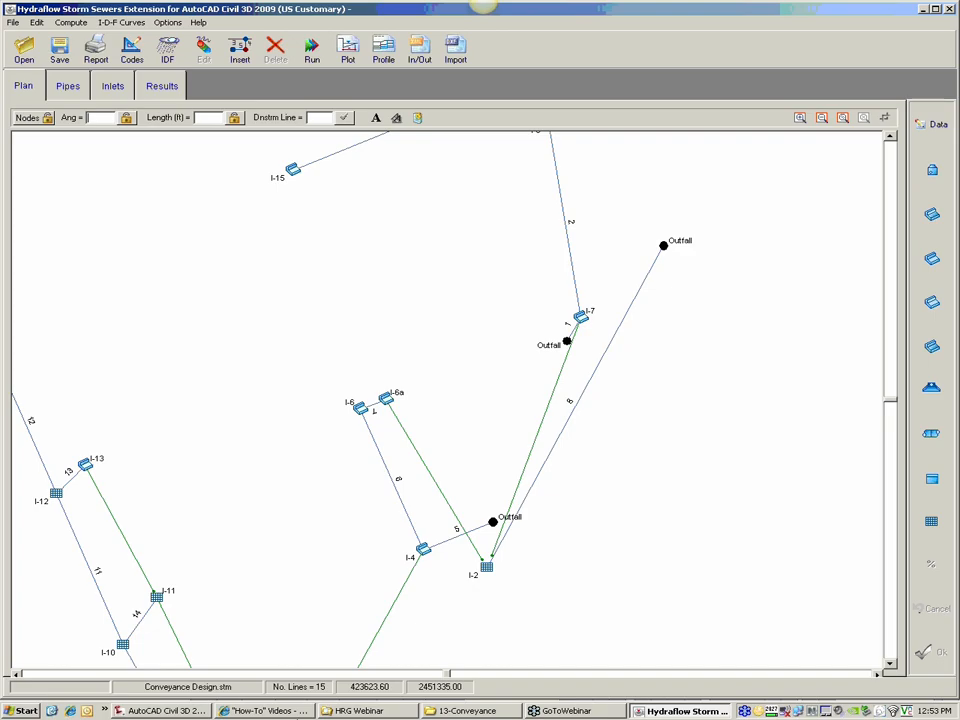
pyautogui.click(949, 9)
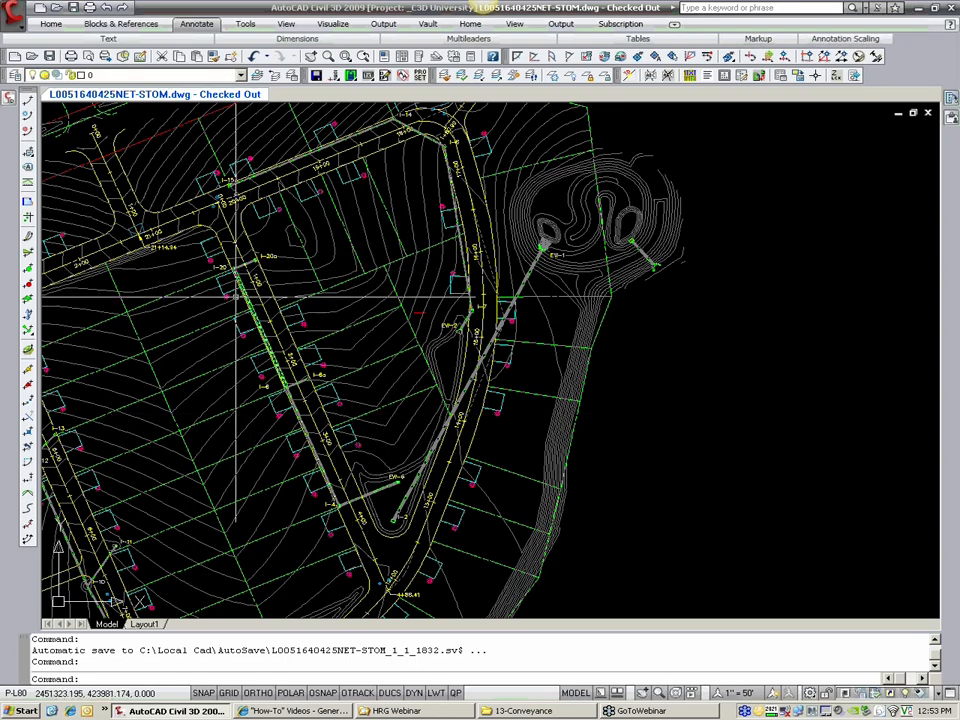
pyautogui.moveTo(286, 335); pyautogui.dragTo(330, 359, button='middle')
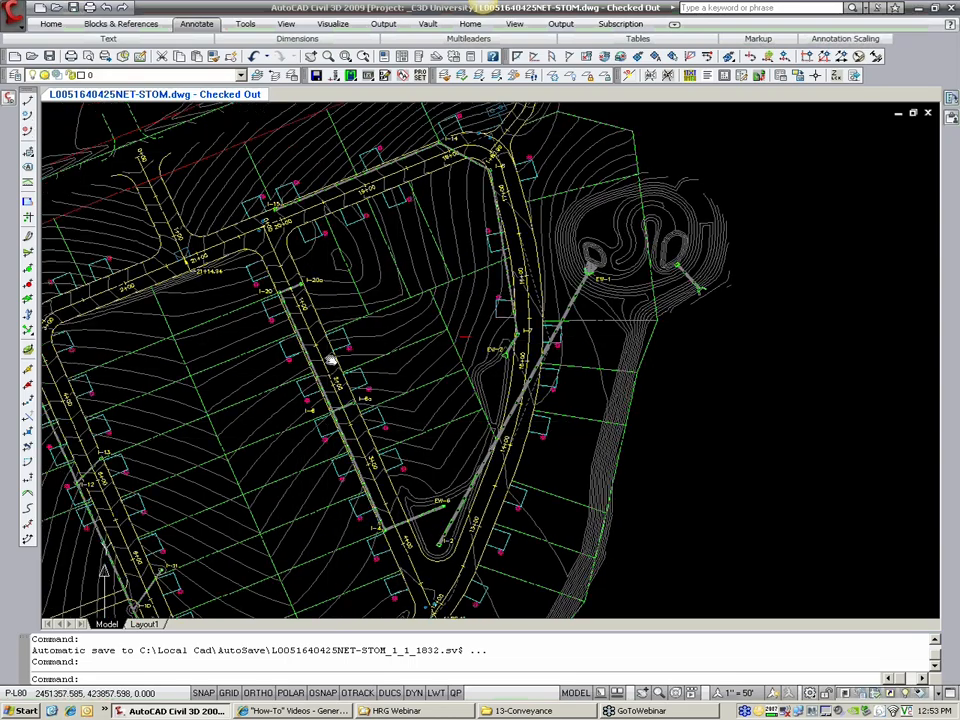
pyautogui.moveTo(40, 40)
pyautogui.click(51, 61)
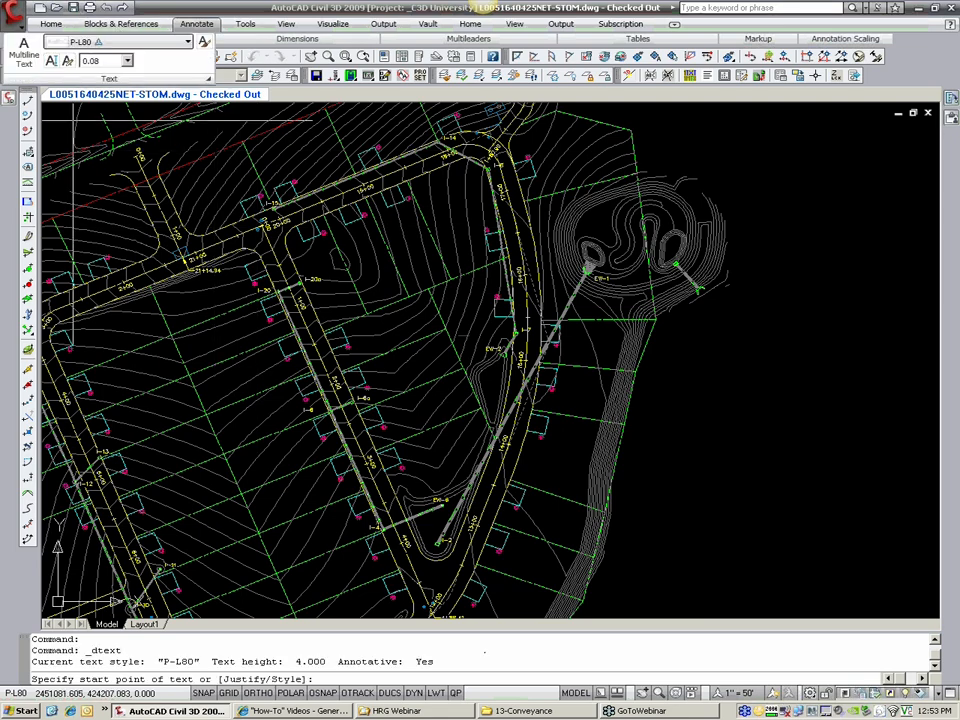
pyautogui.press('Escape')
pyautogui.press('Escape')
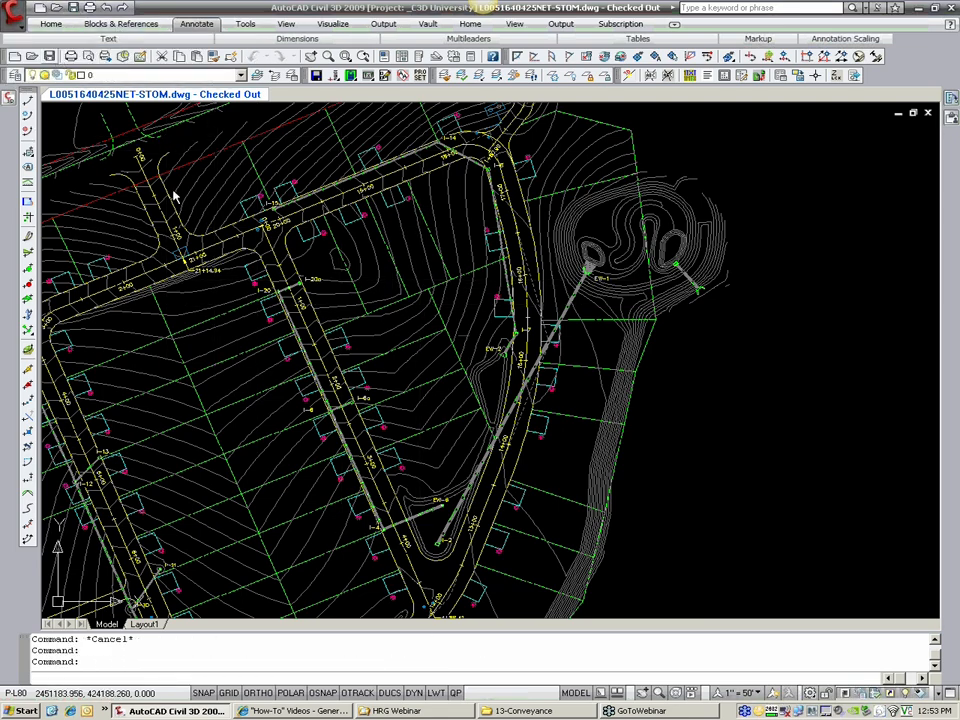
# Step: Switch to the file explorer and browse to the R:\Templates\Hydraflow folder
pyautogui.click(515, 711)
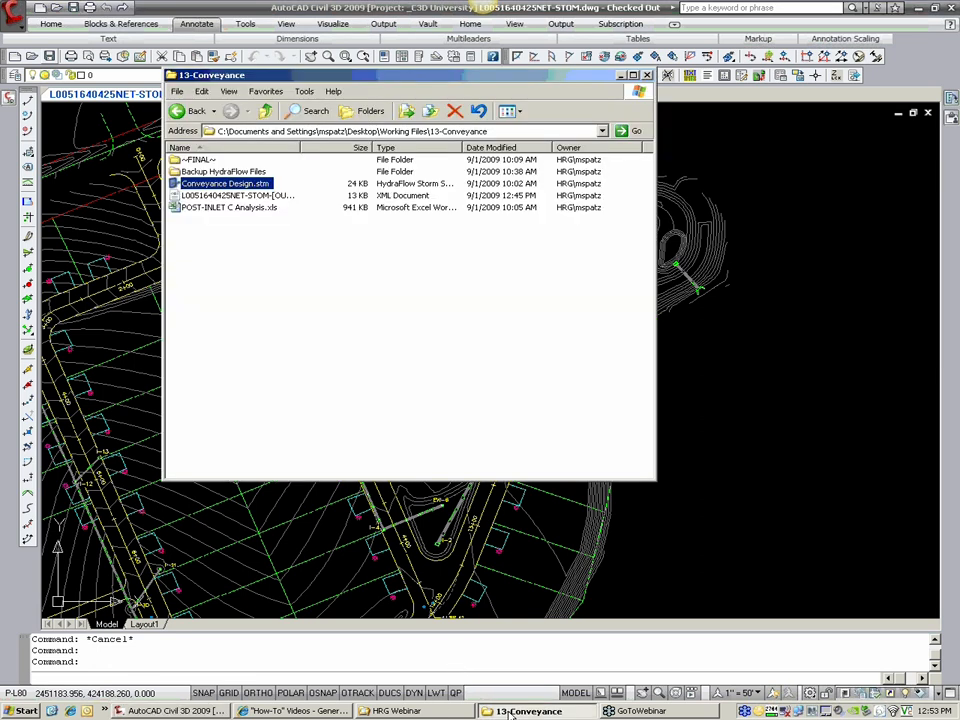
pyautogui.click(364, 111)
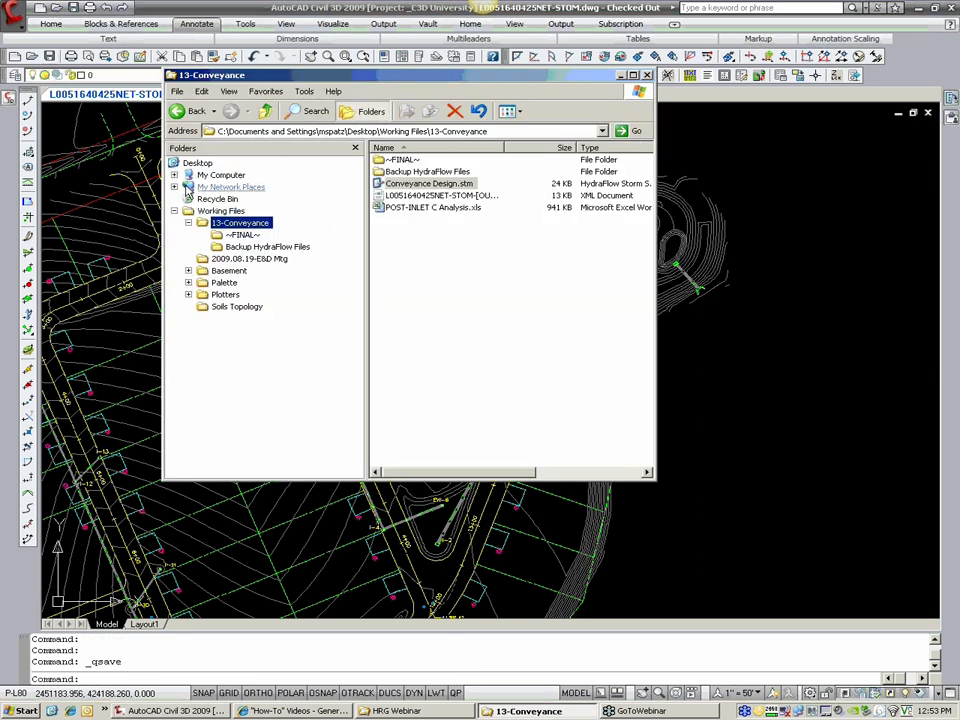
pyautogui.click(221, 175)
pyautogui.click(305, 258)
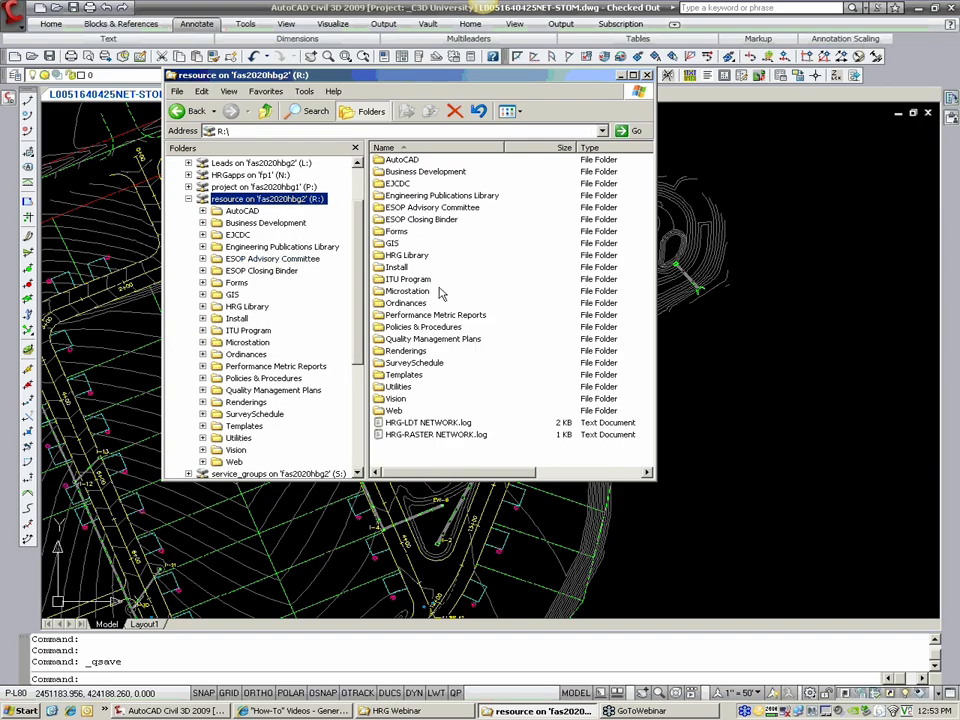
pyautogui.doubleClick(406, 375)
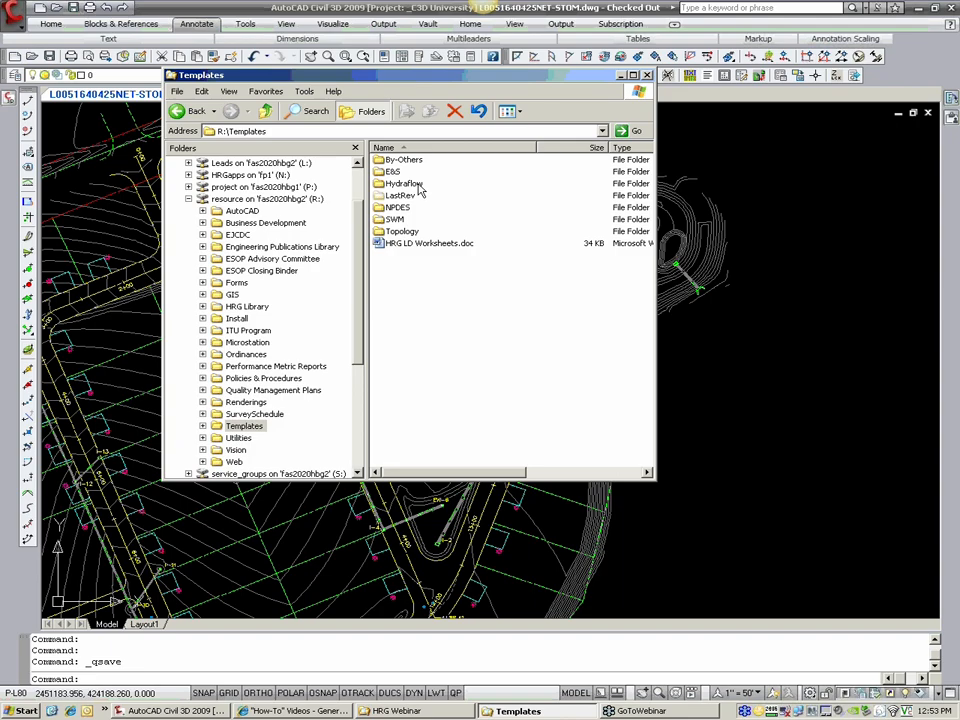
pyautogui.doubleClick(405, 183)
# Step: Open the workbook Hydraflow XML Roundtrip Utility.xls in Excel with macros enabled
pyautogui.click(462, 162)
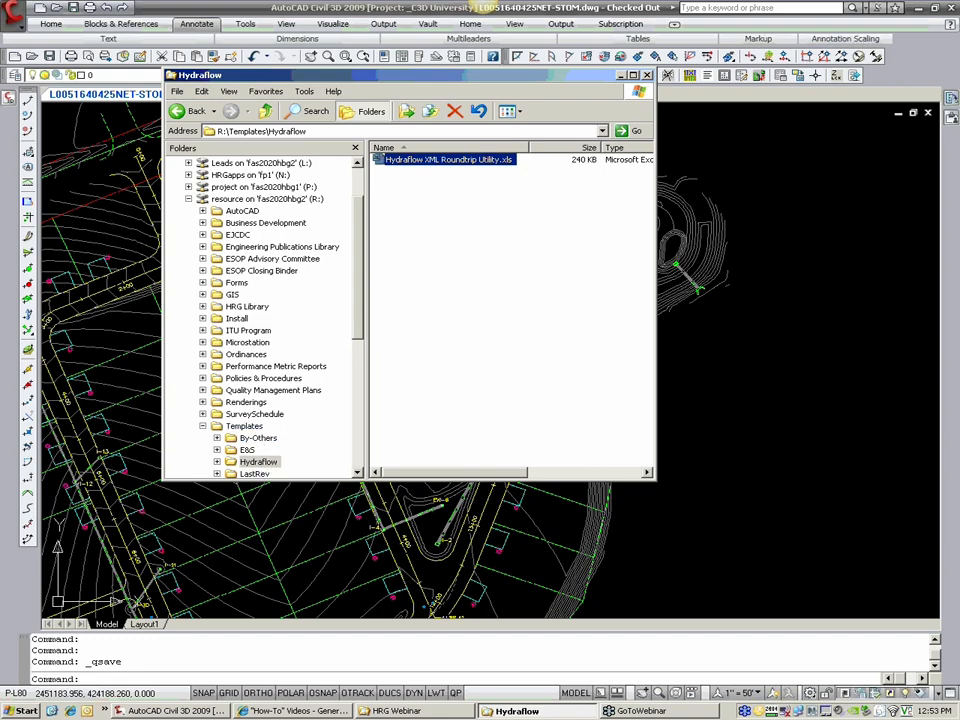
pyautogui.rightClick(484, 158)
pyautogui.click(512, 165)
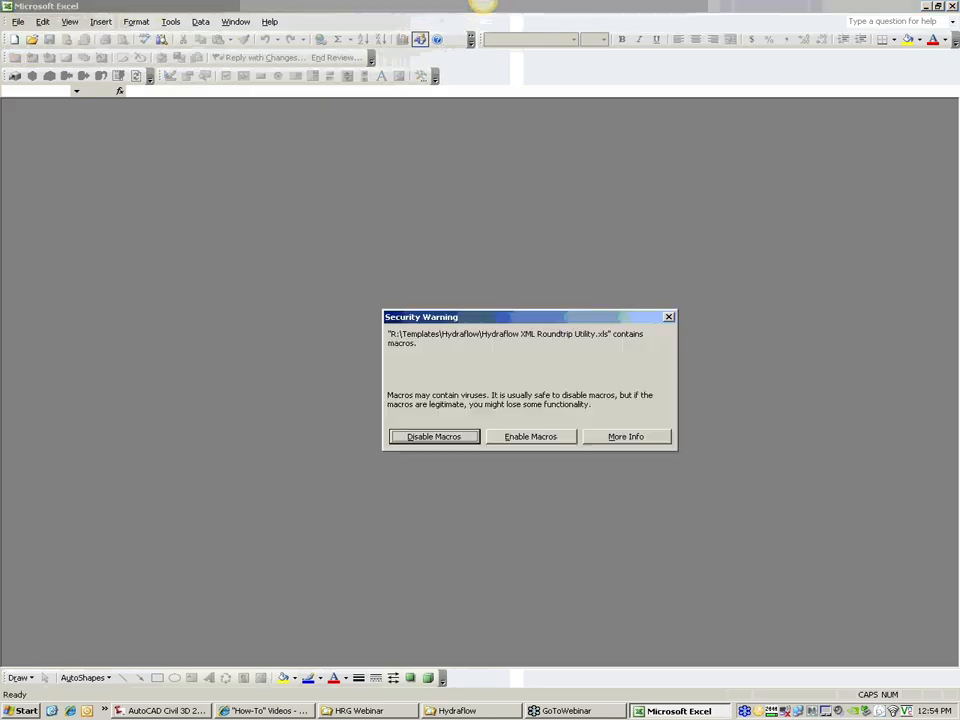
pyautogui.click(522, 438)
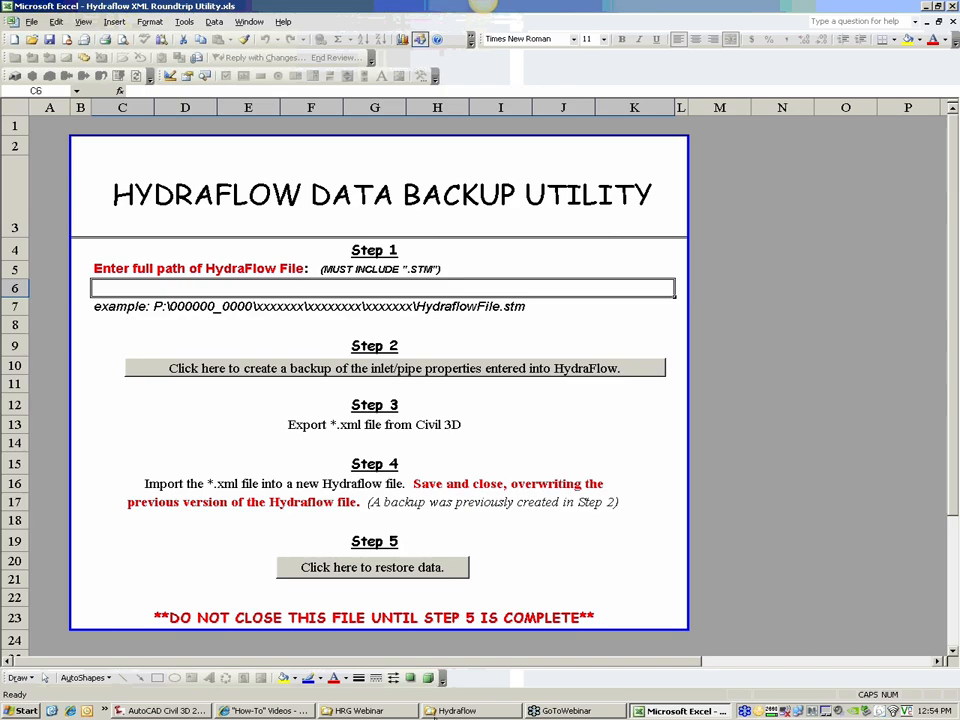
# Step: Browse to the 13-Conveyance folder under Working Files on the desktop and copy its full path
pyautogui.click(357, 710)
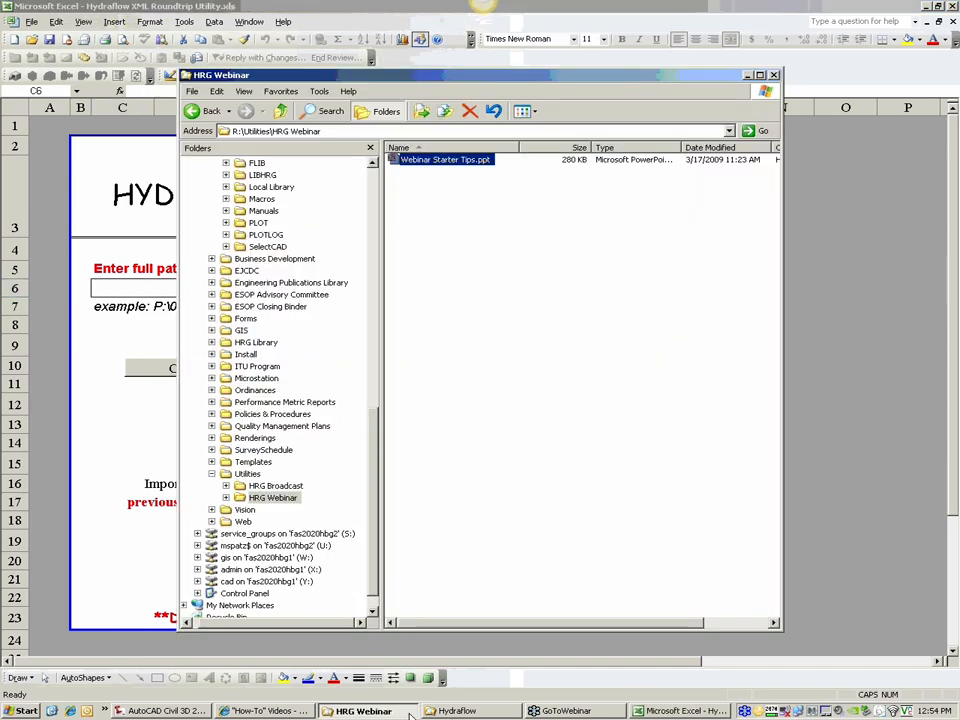
pyautogui.click(460, 710)
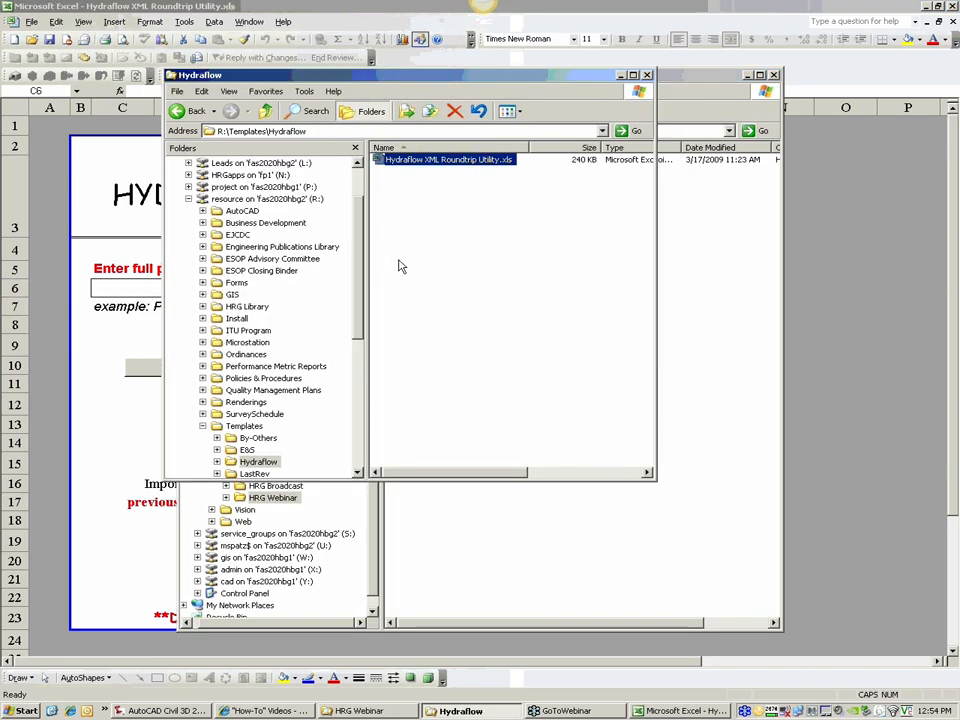
pyautogui.click(371, 562)
pyautogui.moveTo(371, 562); pyautogui.dragTo(372, 330)
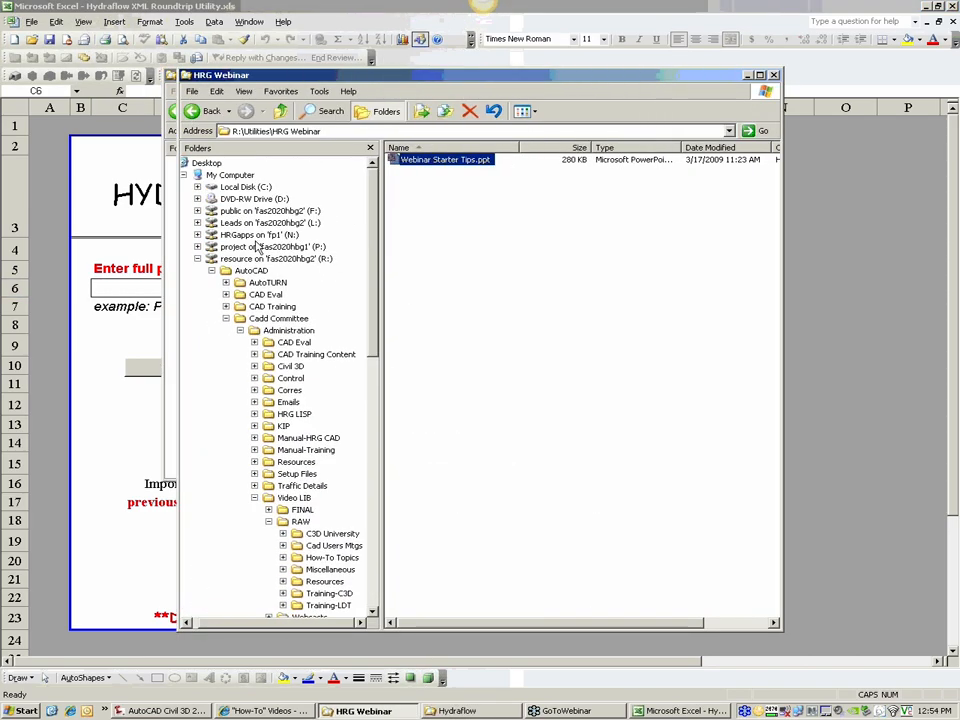
pyautogui.click(204, 163)
pyautogui.doubleClick(420, 207)
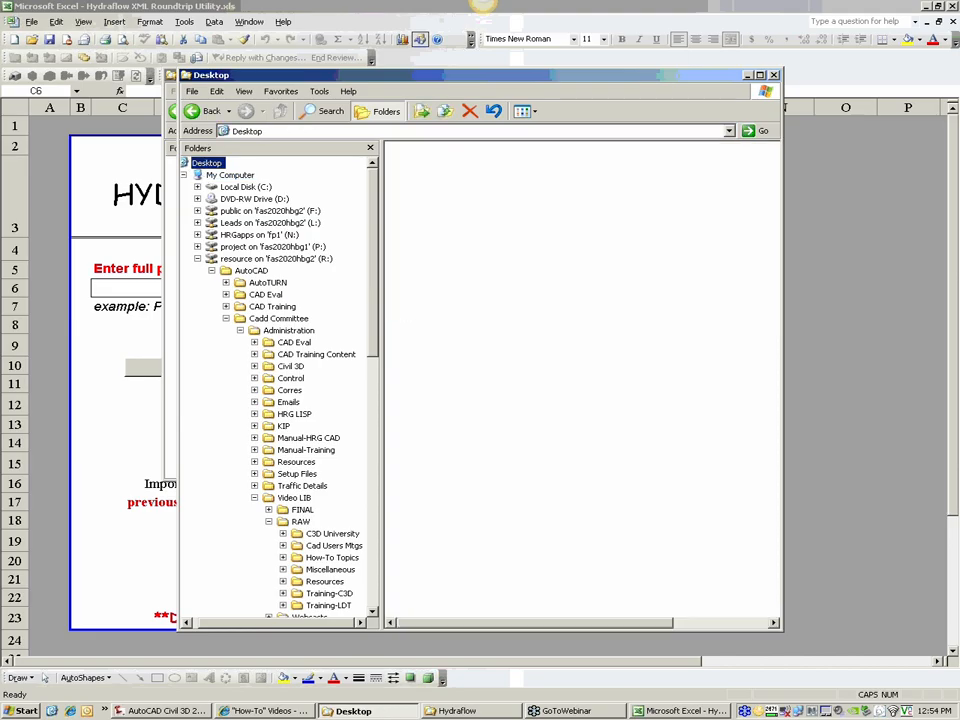
pyautogui.doubleClick(424, 162)
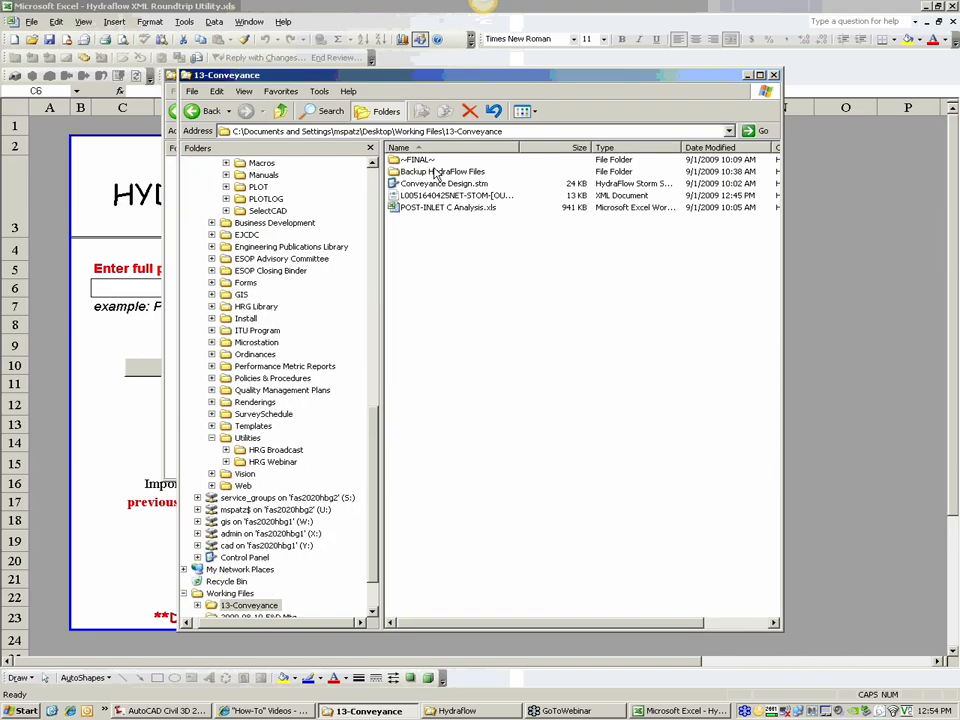
pyautogui.click(466, 131)
pyautogui.rightClick(466, 133)
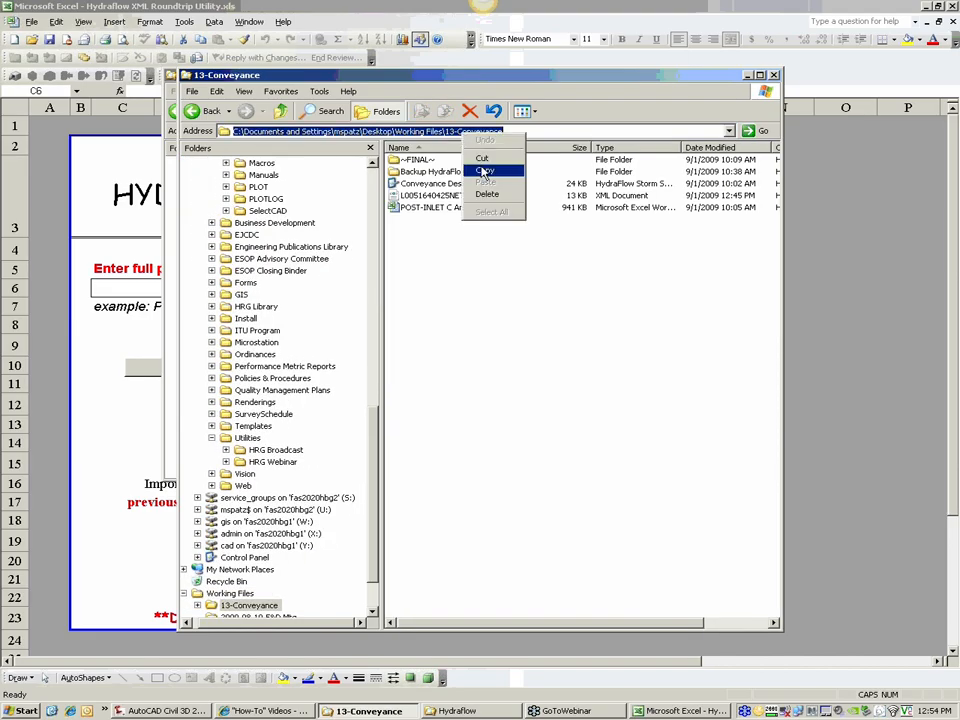
pyautogui.click(482, 169)
# Step: Enter the Hydraflow file's full path in cell C6: the copied folder path followed by \Conveyance Design.stm
pyautogui.click(121, 290)
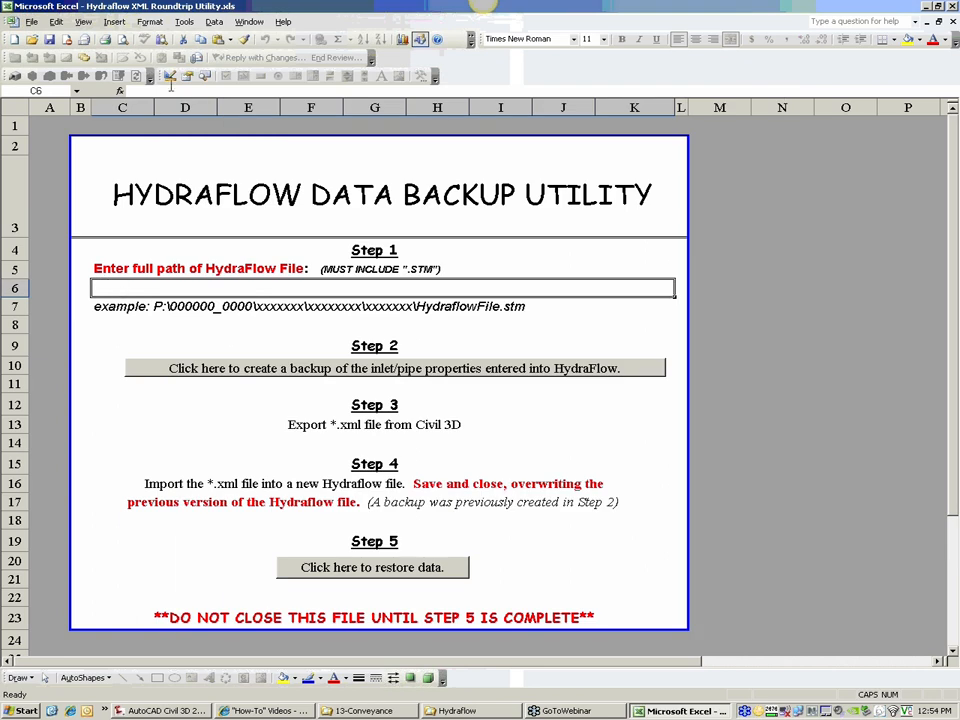
pyautogui.click(171, 91)
pyautogui.hotkey('ctrl', 'v')
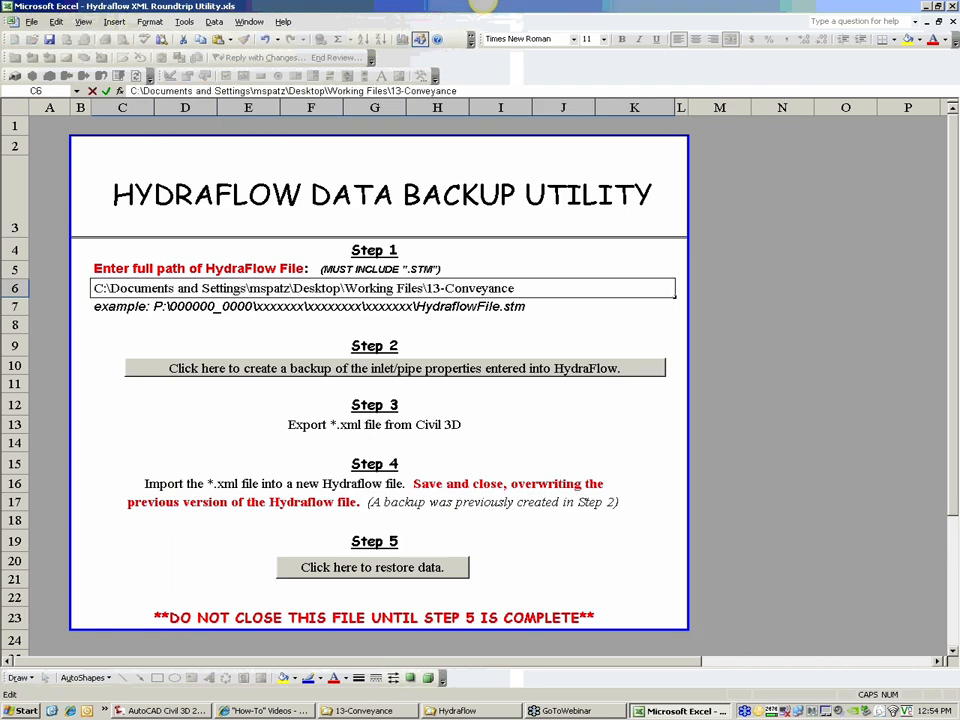
pyautogui.write('\\CON')
pyautogui.press('BackSpace')
pyautogui.press('BackSpace')
pyautogui.press('capslock')
pyautogui.write('onveyance D')
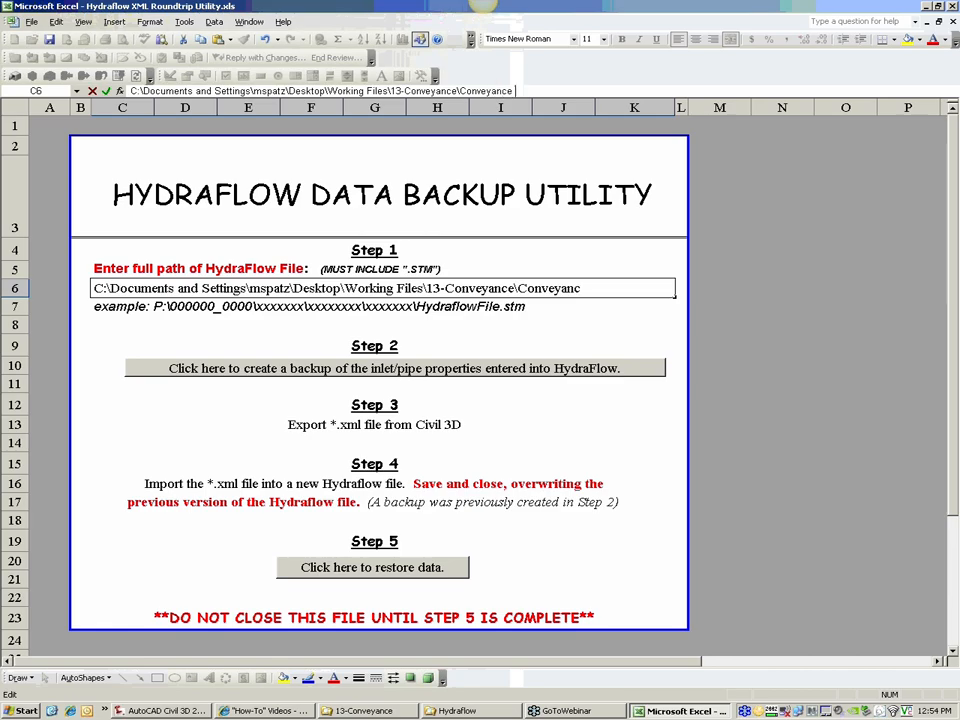
pyautogui.write('esign.stm')
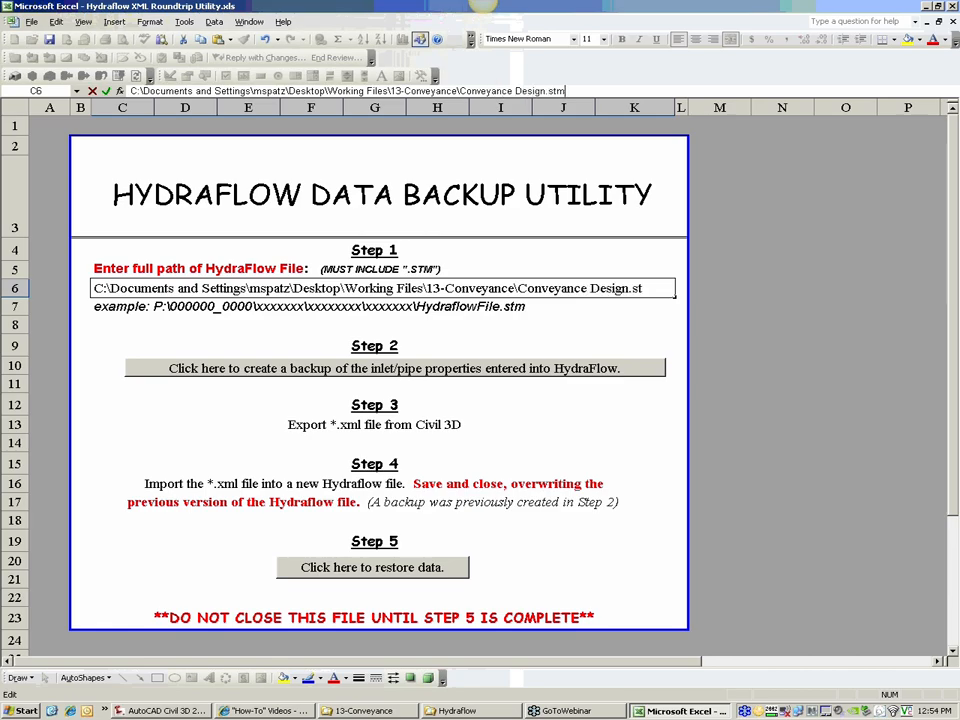
pyautogui.click(106, 90)
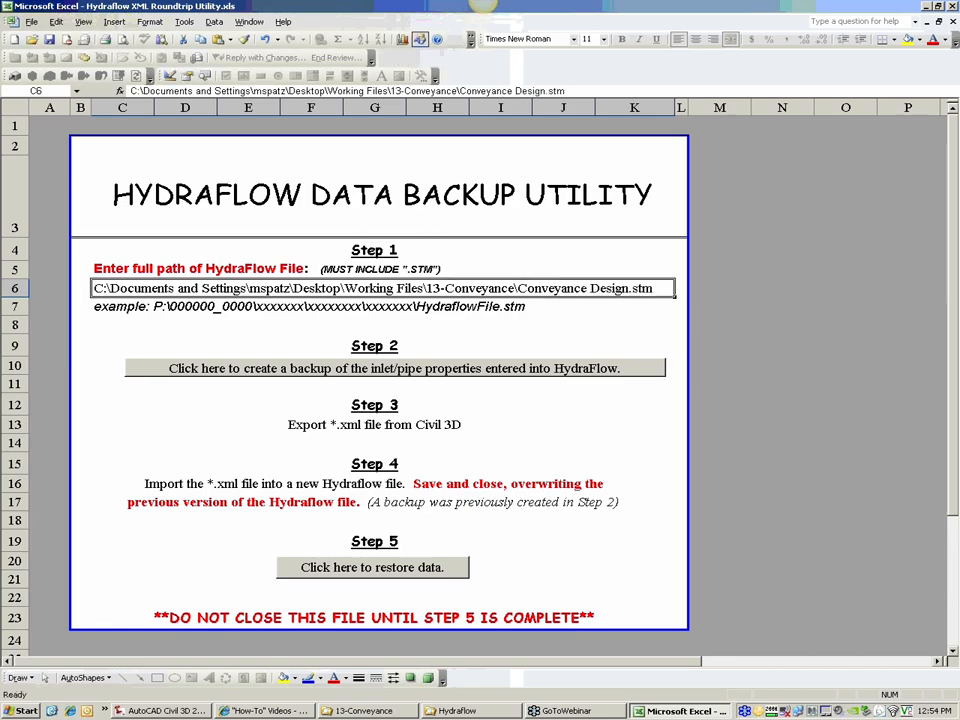
# Step: Create the backup of the inlet and pipe properties for Conveyance Design.stm with the roundtrip utility
pyautogui.click(435, 369)
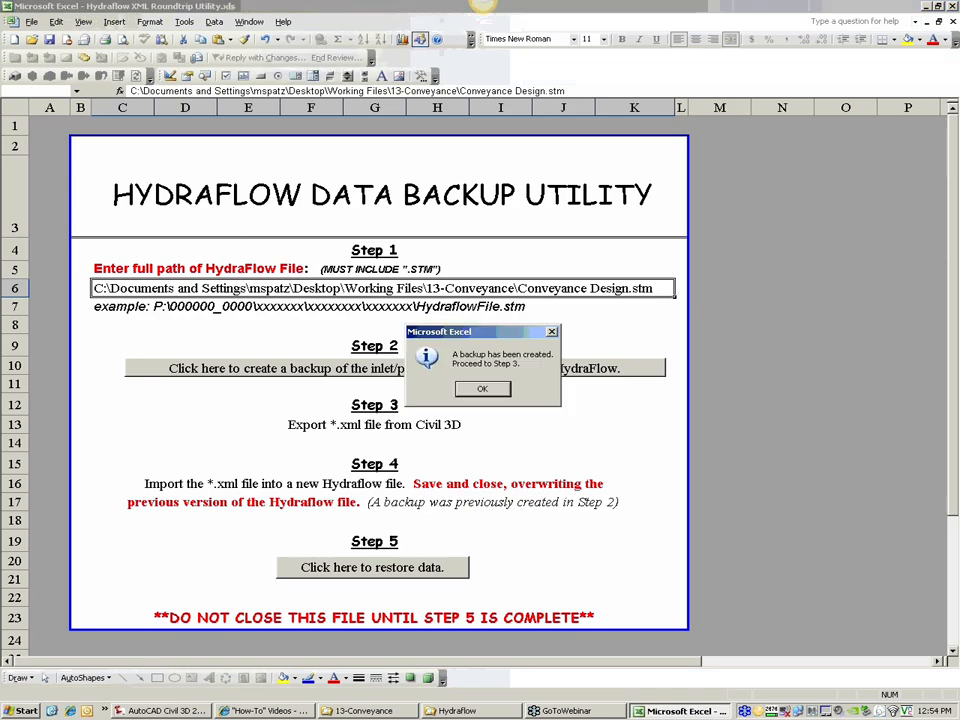
pyautogui.moveTo(440, 331); pyautogui.dragTo(472, 396)
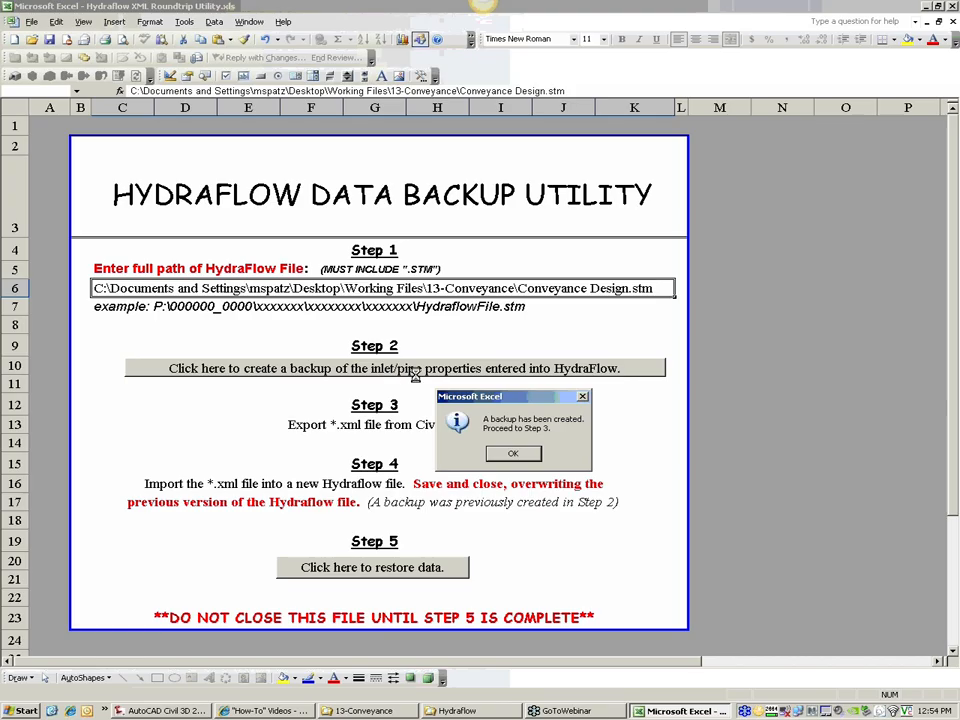
pyautogui.click(513, 455)
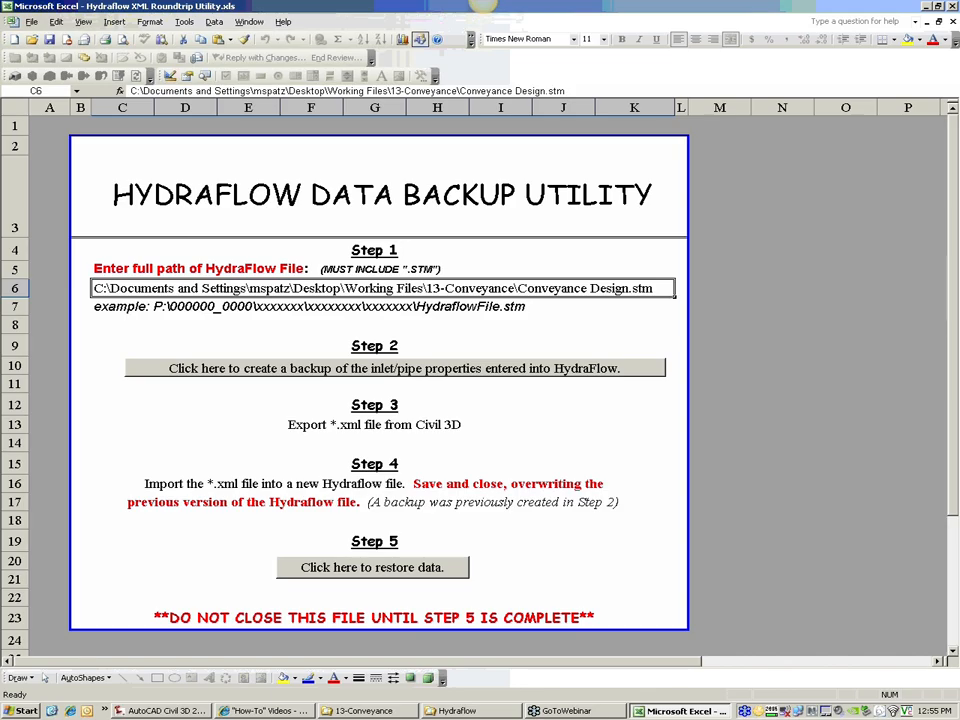
pyautogui.click(23, 712)
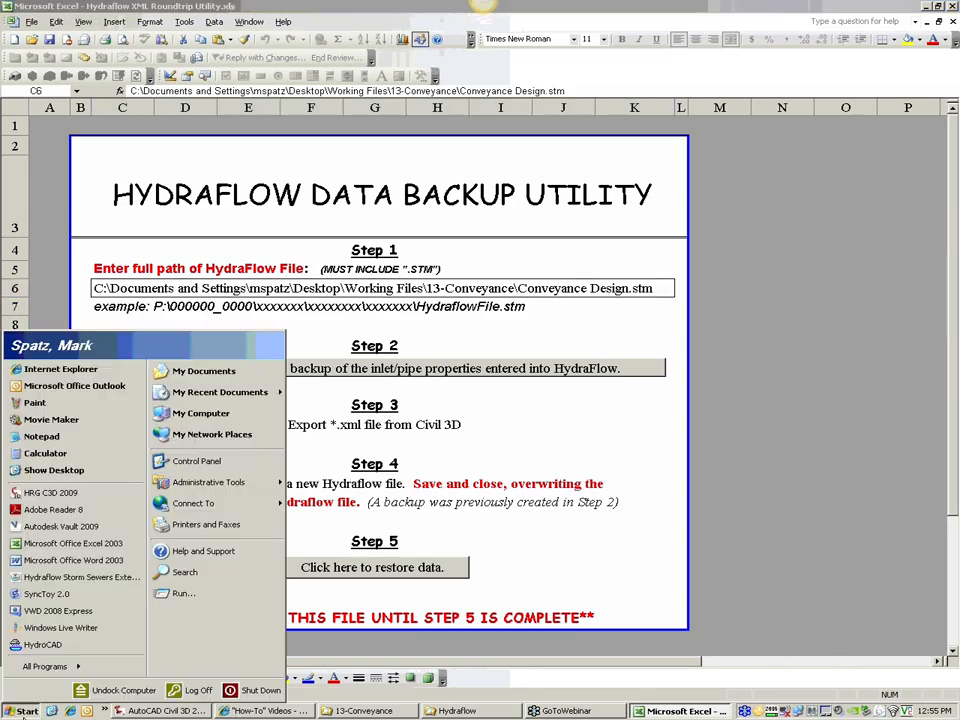
pyautogui.click(80, 578)
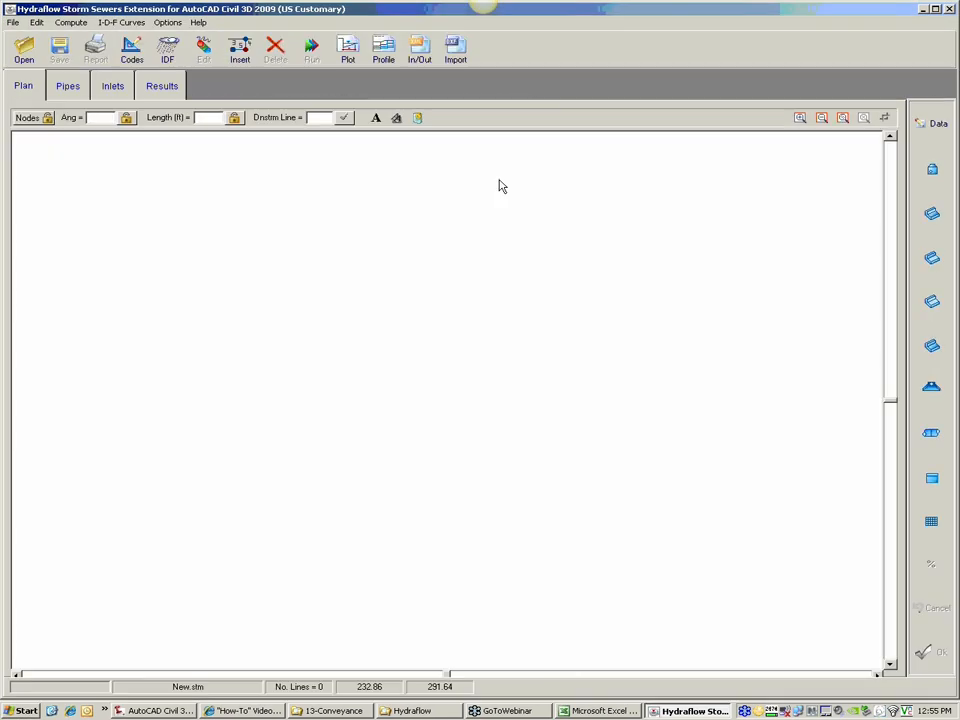
pyautogui.click(350, 50)
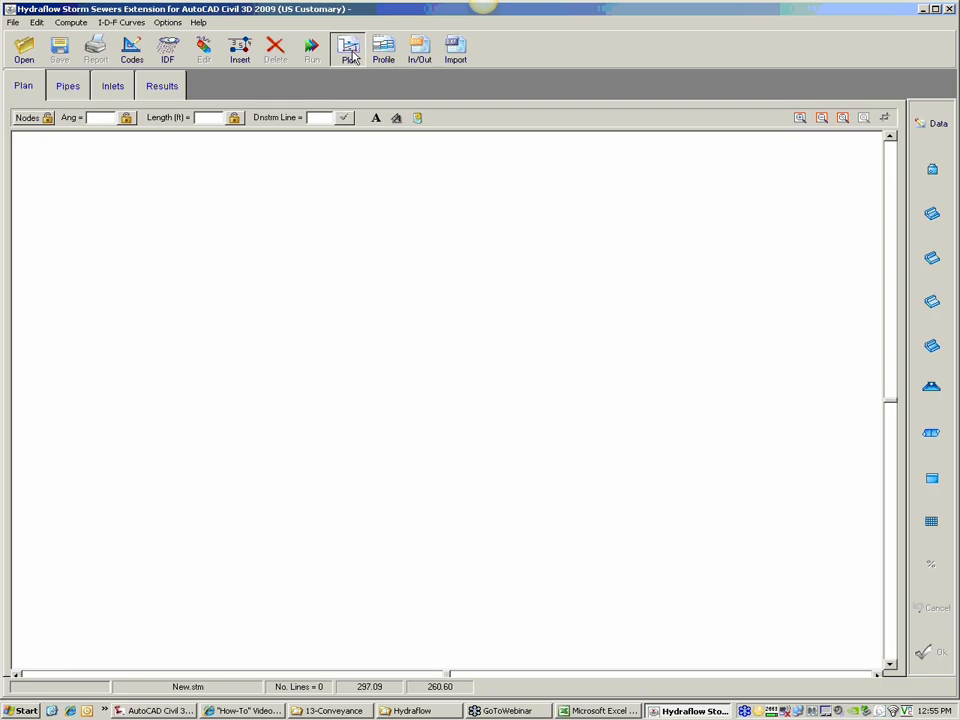
pyautogui.click(418, 52)
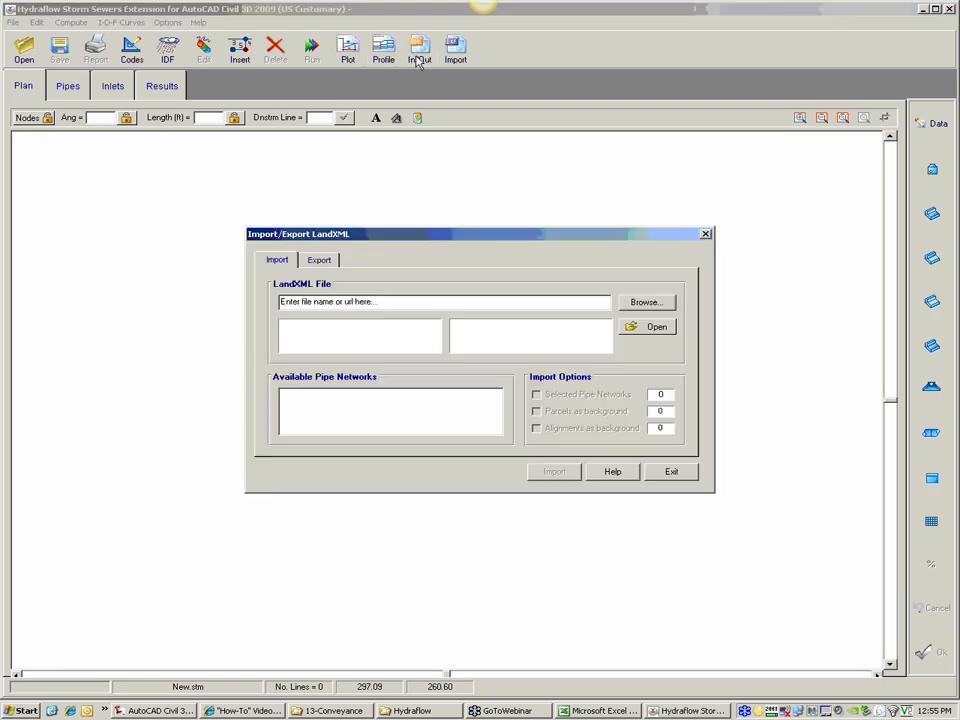
pyautogui.click(646, 302)
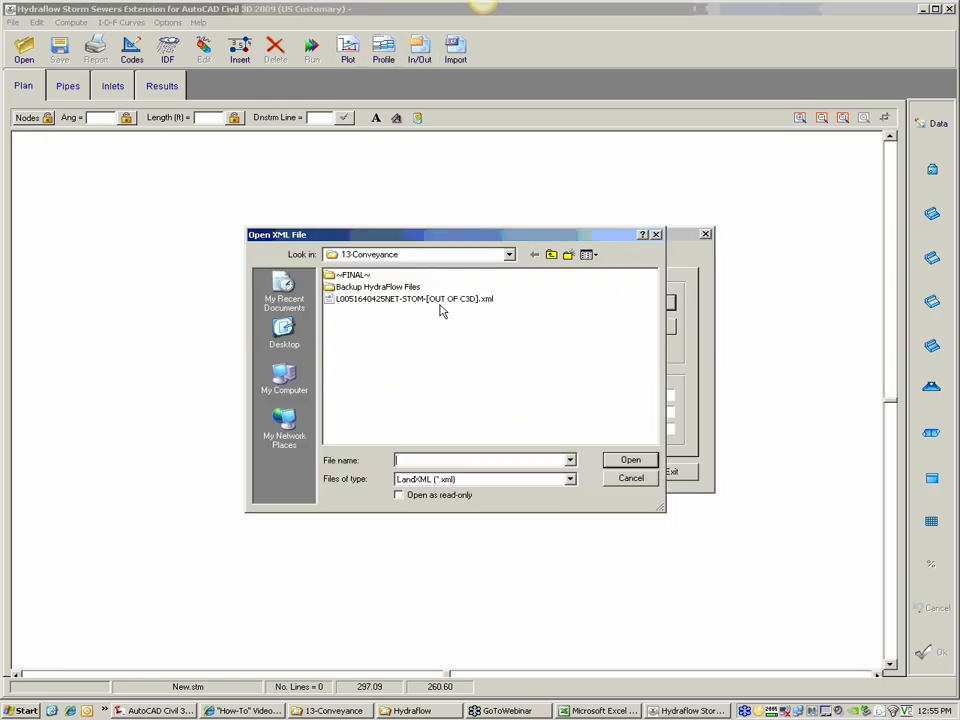
pyautogui.click(420, 299)
pyautogui.click(630, 460)
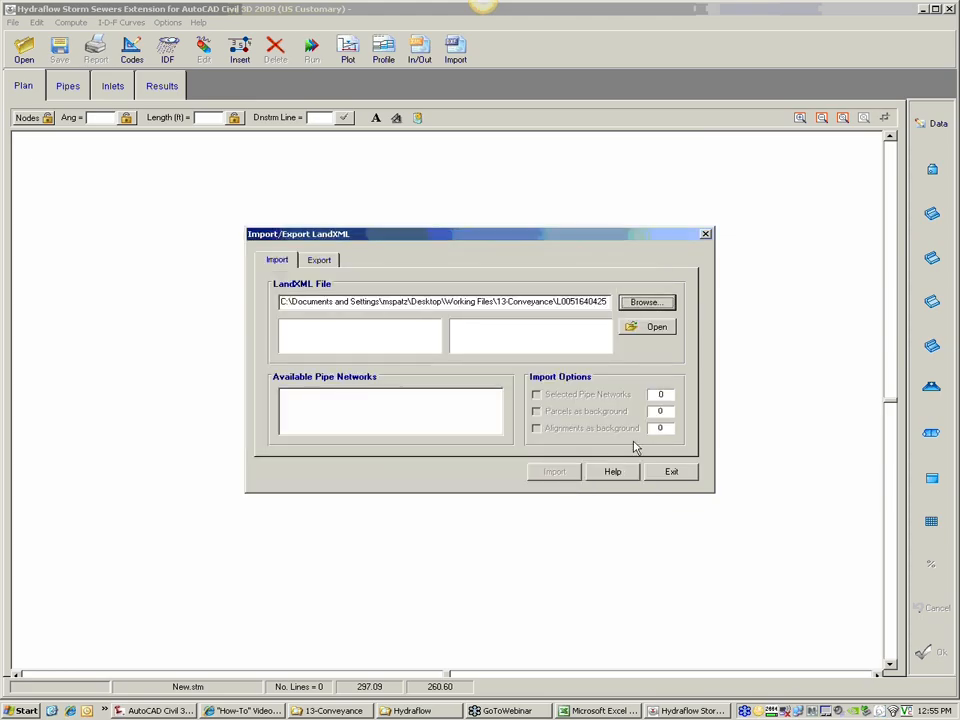
pyautogui.click(652, 327)
# Step: Import the STORM pipe network from the loaded LandXML file with the Selected Pipe Networks option enabled
pyautogui.click(482, 382)
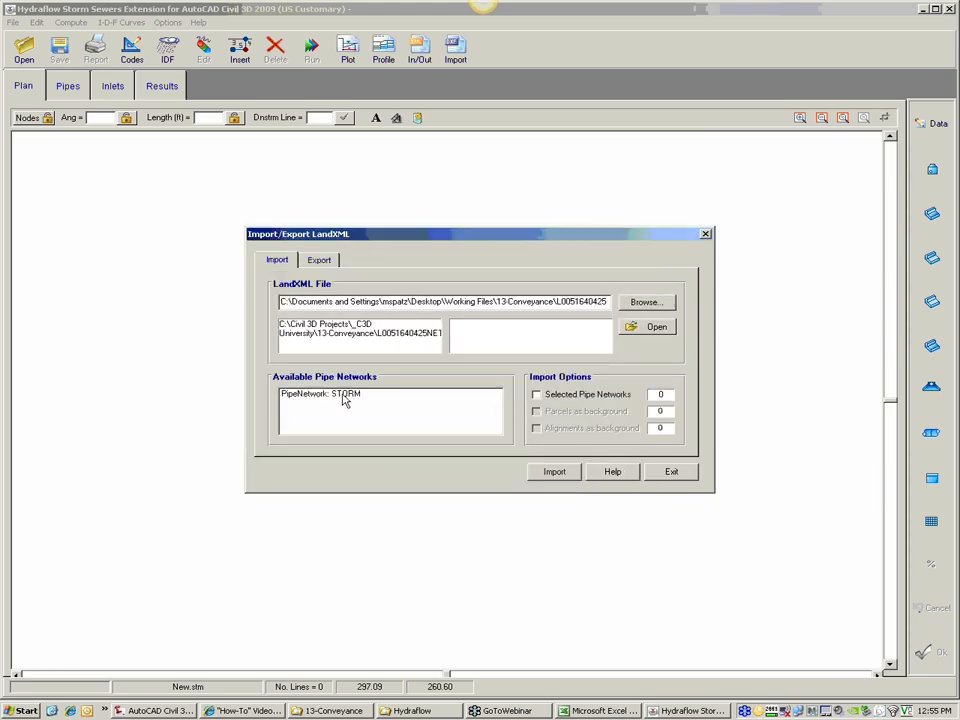
pyautogui.click(340, 394)
pyautogui.click(537, 394)
pyautogui.click(554, 471)
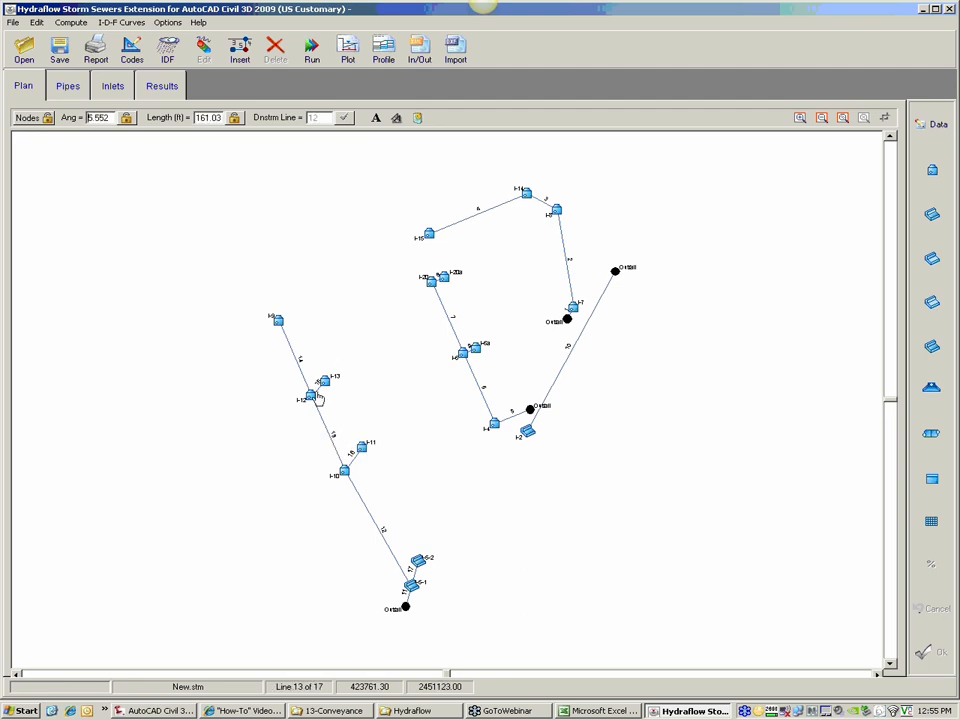
# Step: Check the inlet/junction data of line 7 in the imported network without changing it
pyautogui.doubleClick(452, 332)
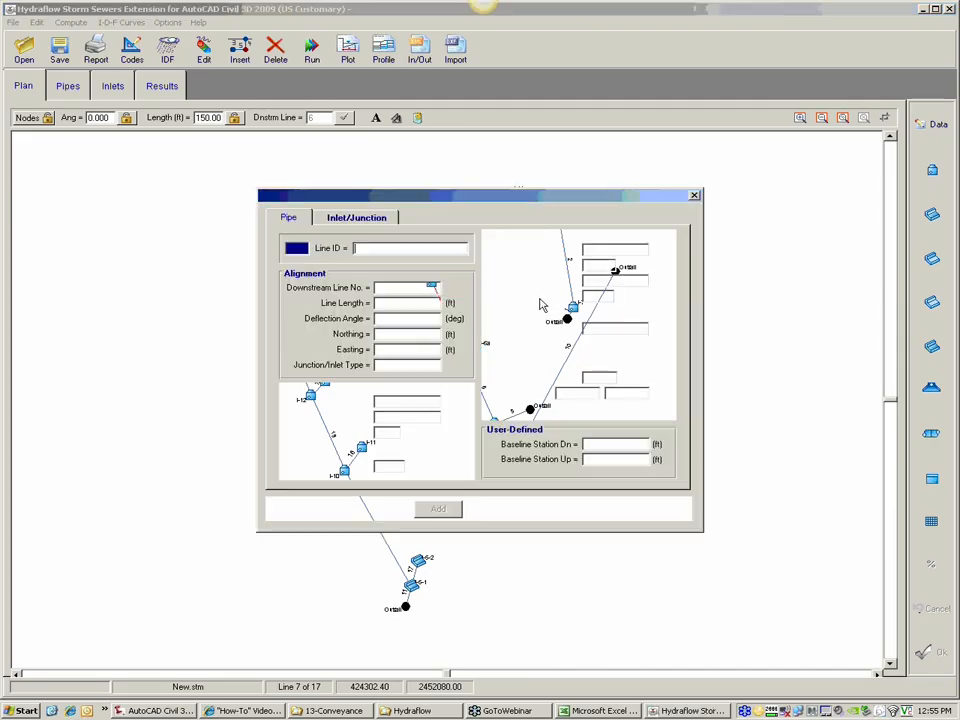
pyautogui.click(362, 219)
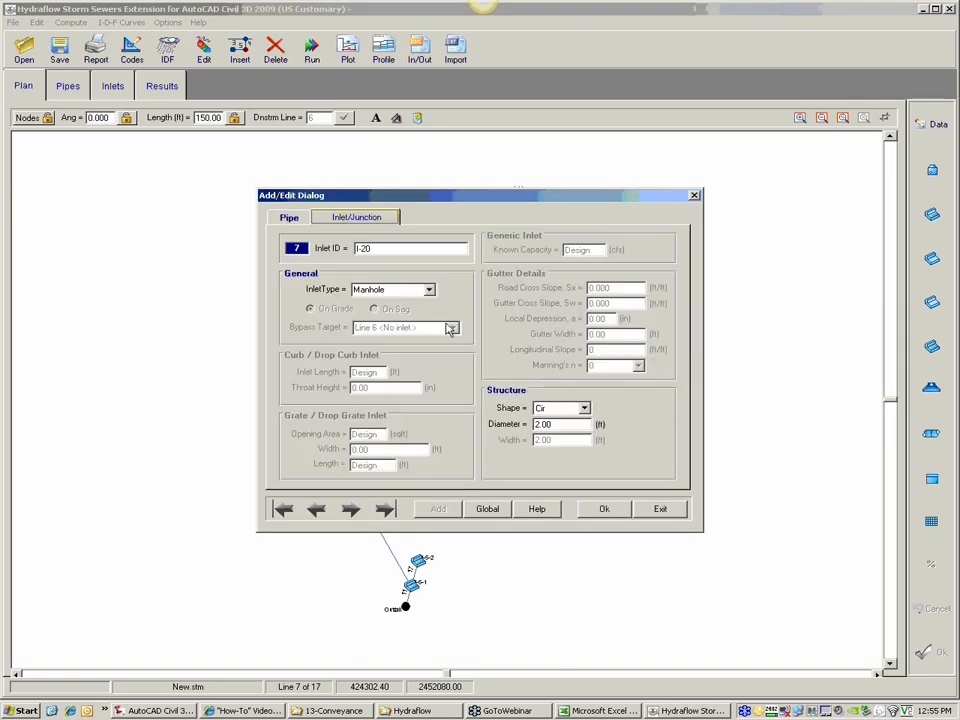
pyautogui.click(666, 512)
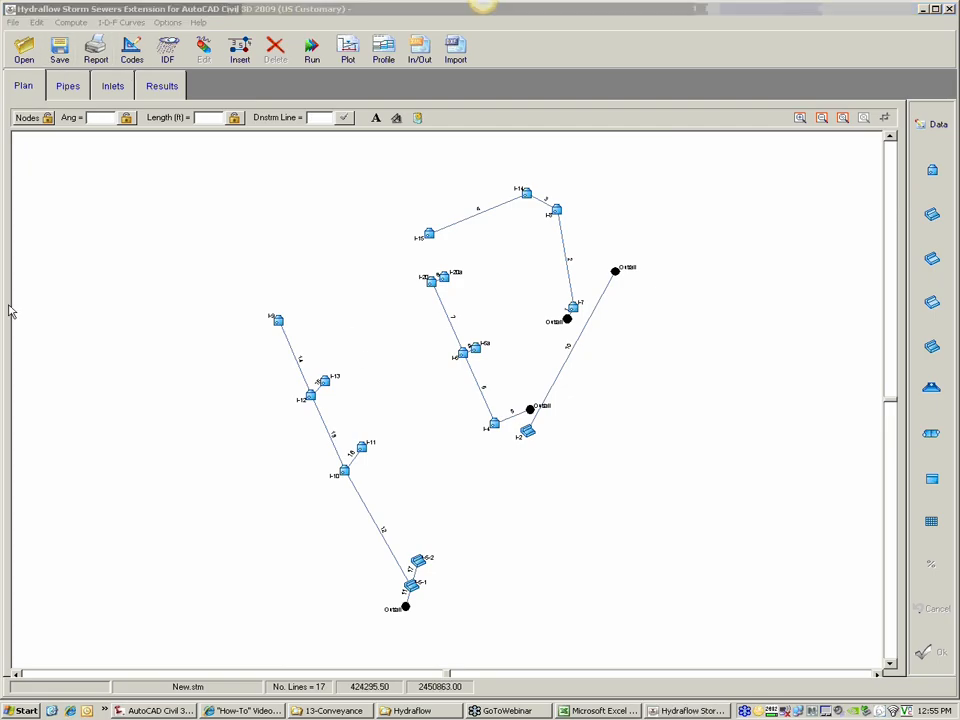
# Step: Save the project as Conveyance Design.stm in the 13-Conveyance folder, replacing the existing file
pyautogui.click(428, 308)
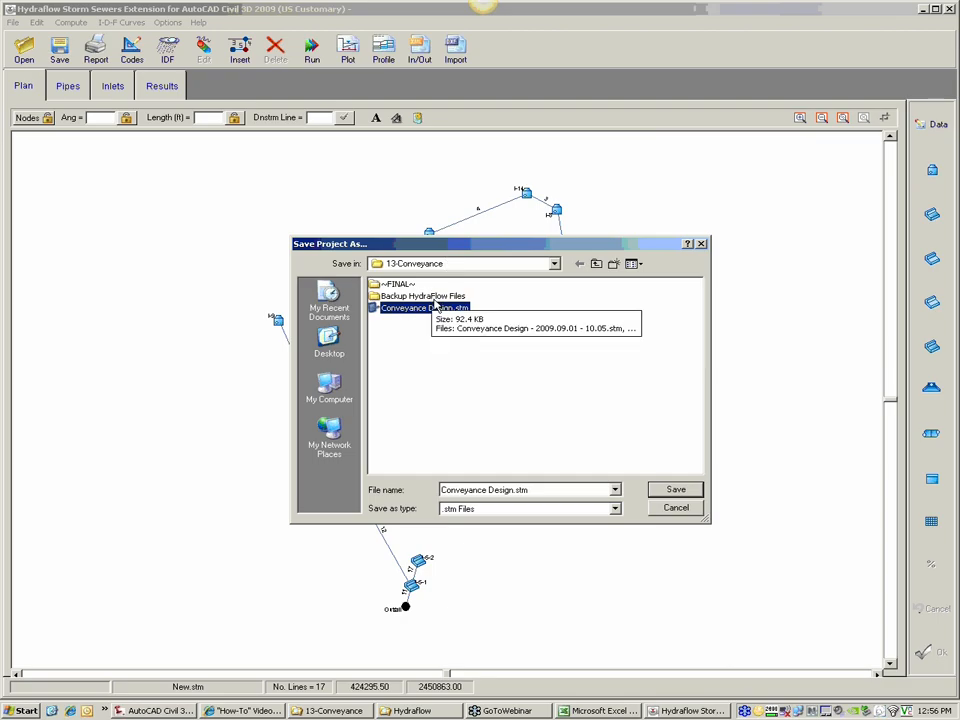
pyautogui.click(677, 492)
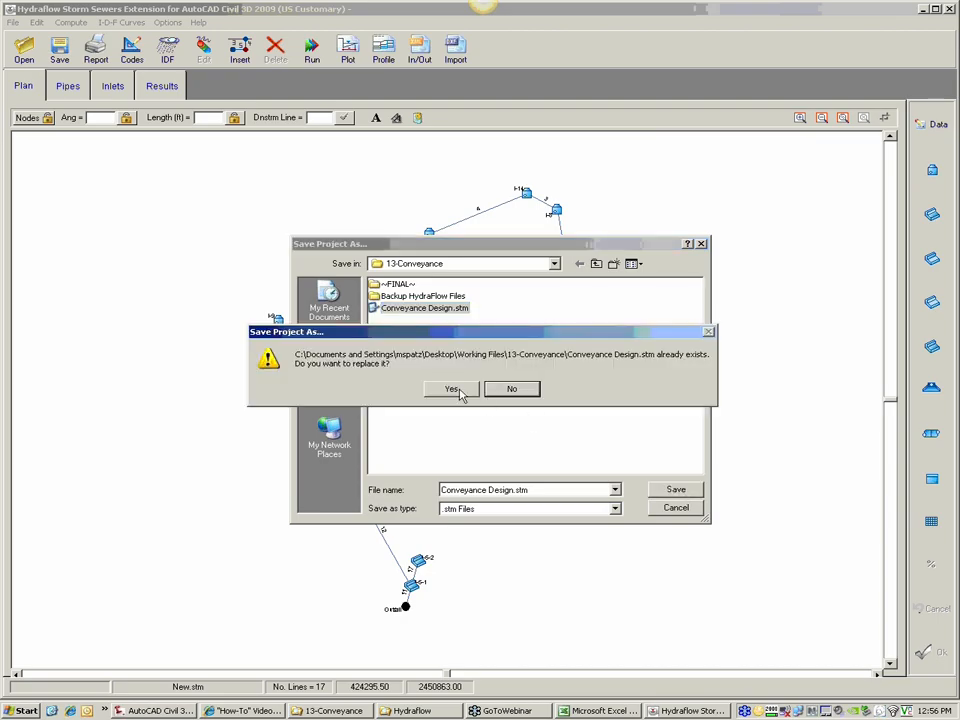
pyautogui.click(455, 390)
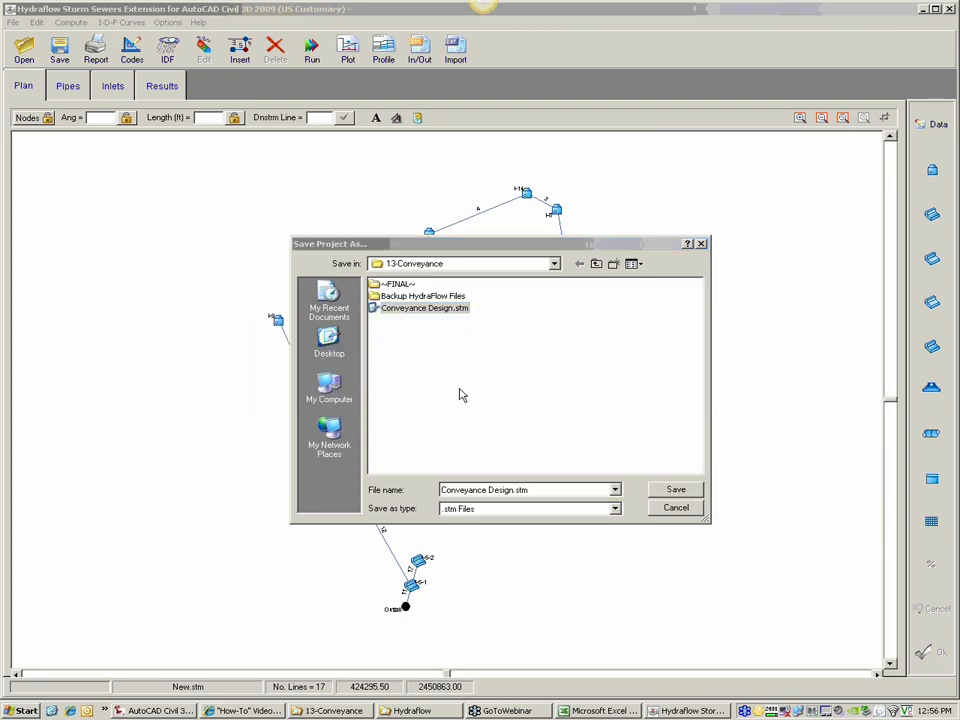
pyautogui.press('Return')
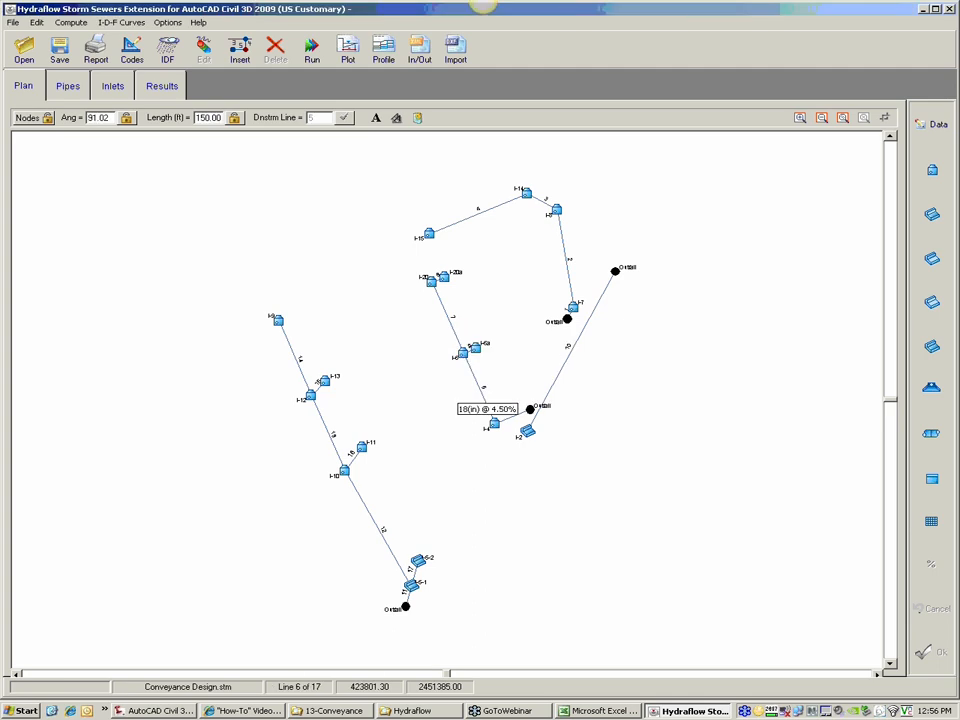
# Step: Close Hydraflow Storm Sewers and return to the Hydraflow XML Roundtrip Utility workbook in Excel
pyautogui.click(603, 711)
pyautogui.click(697, 711)
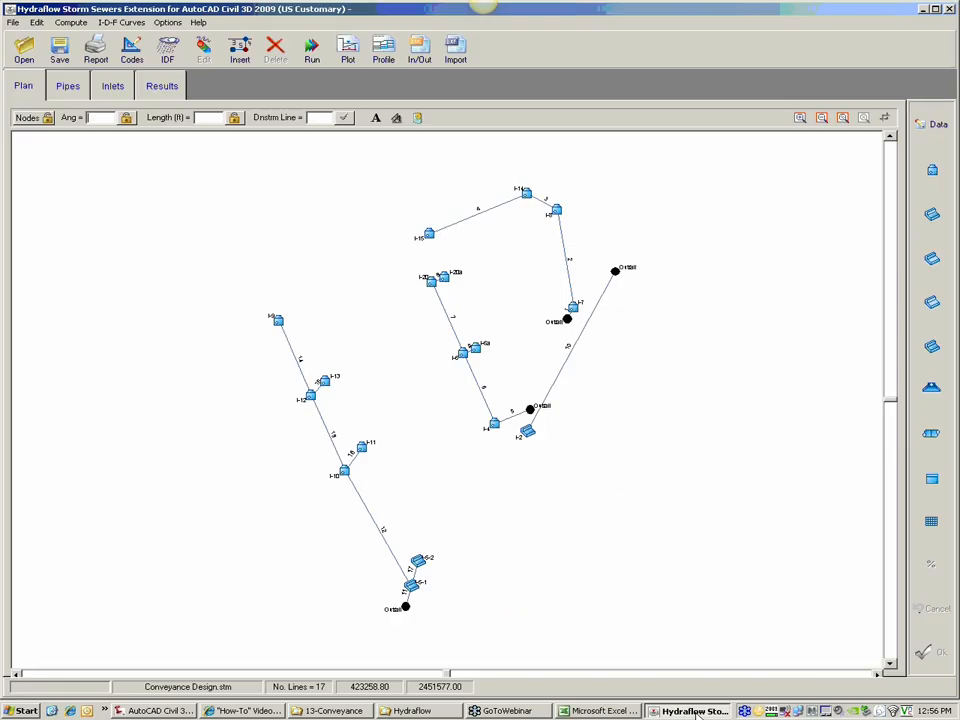
pyautogui.click(698, 713)
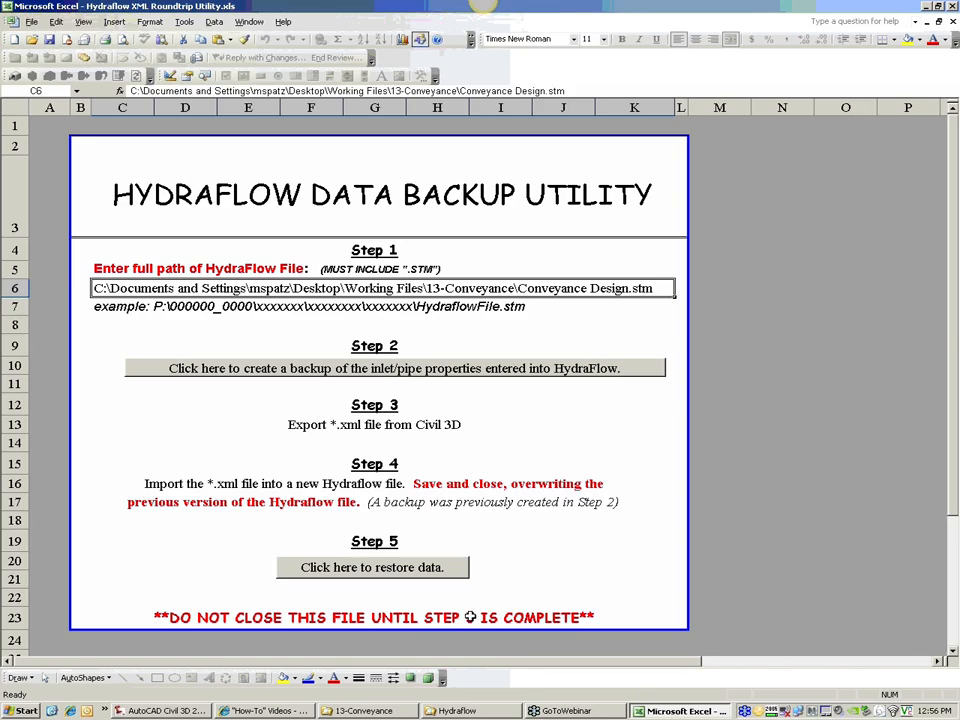
# Step: Restore the backed-up Hydraflow data, keeping every inlet and pipe property checked, and let Excel close
pyautogui.click(349, 568)
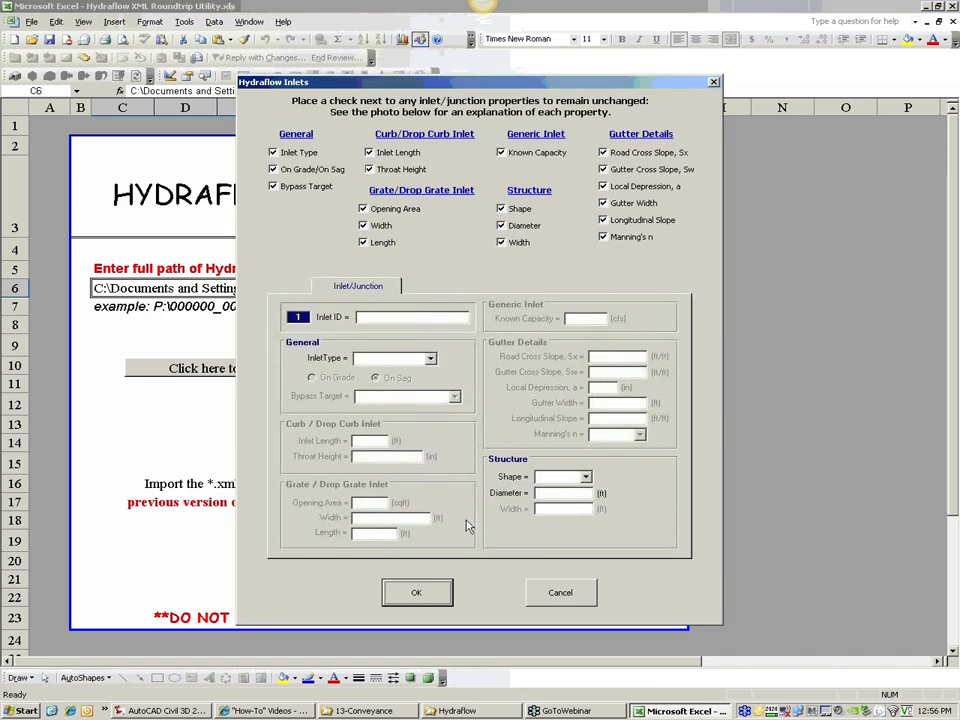
pyautogui.click(416, 595)
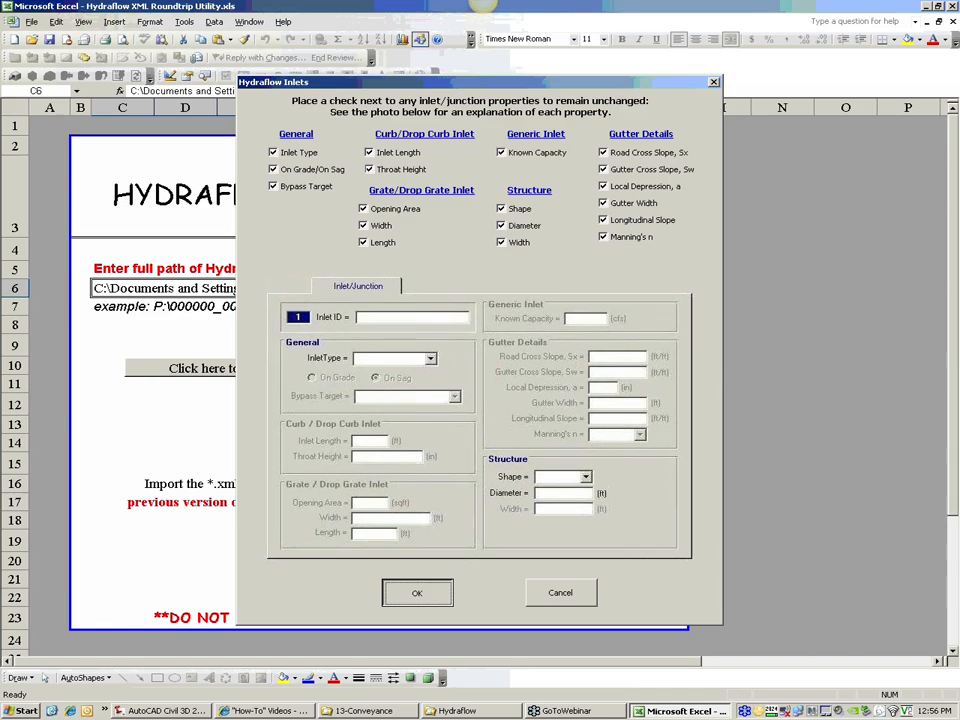
pyautogui.click(413, 592)
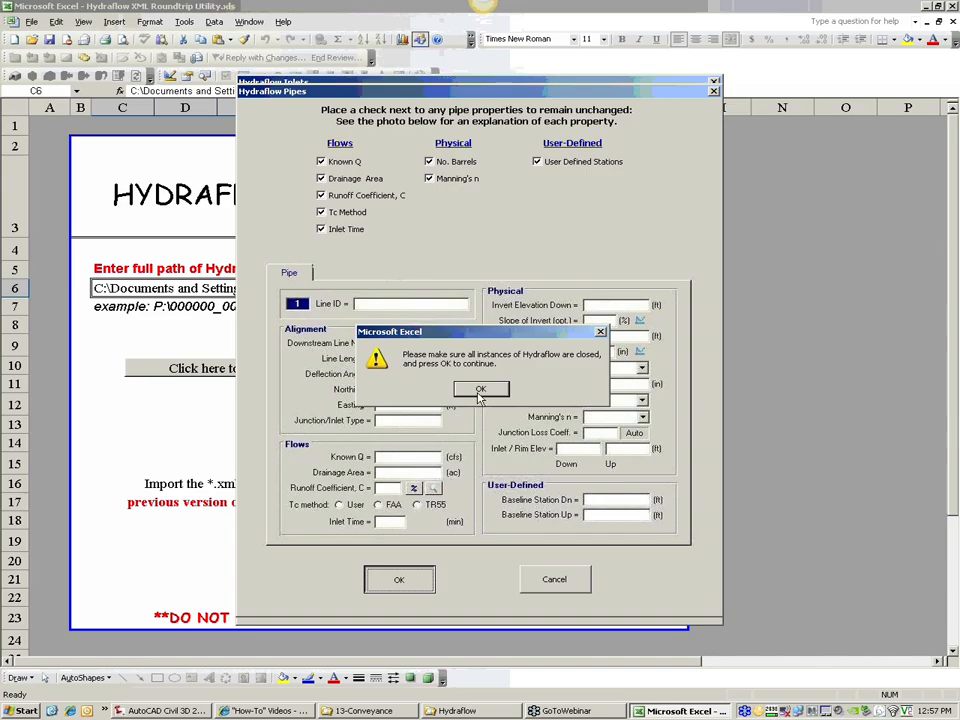
pyautogui.click(479, 397)
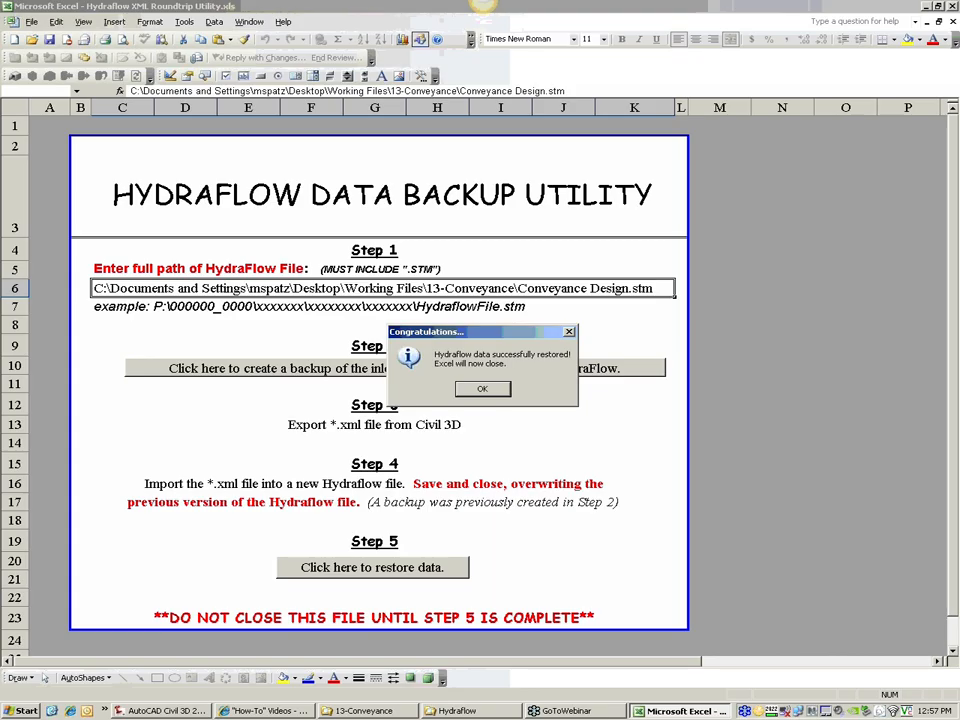
pyautogui.click(481, 390)
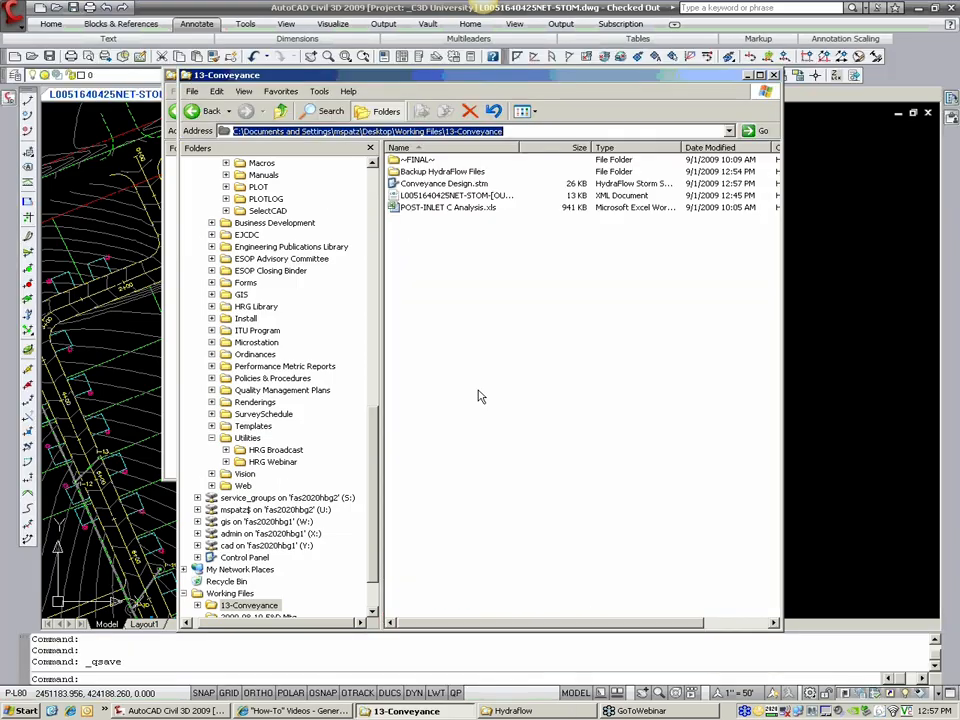
# Step: Start Hydraflow Storm Sewers again and open the project Conveyance Design.stm from the 13-Conveyance folder
pyautogui.doubleClick(440, 184)
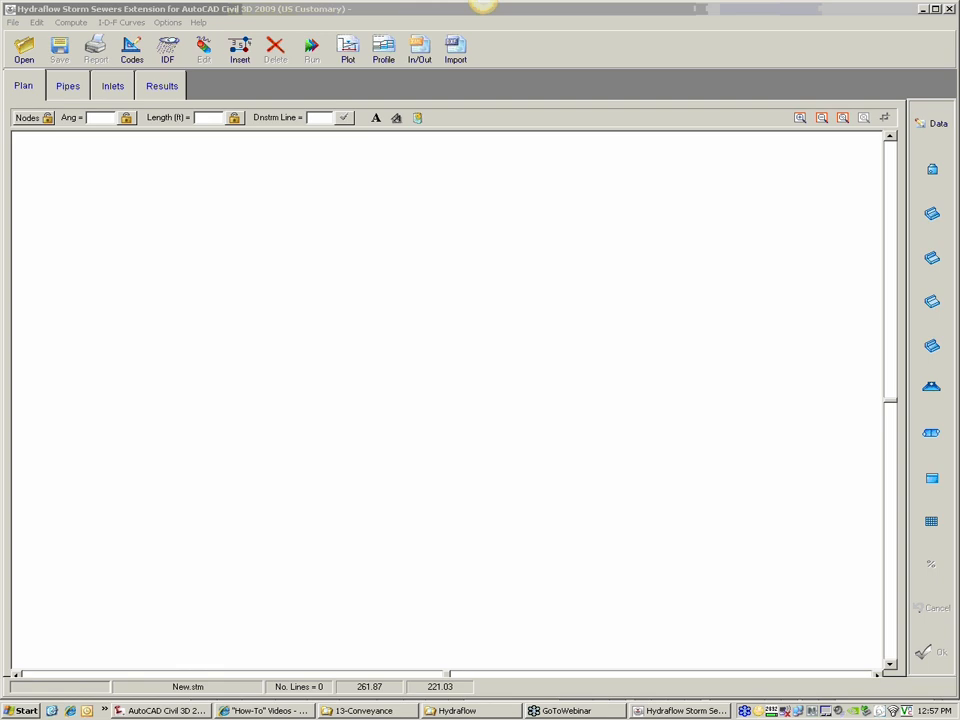
pyautogui.click(24, 50)
pyautogui.click(370, 172)
pyautogui.click(630, 350)
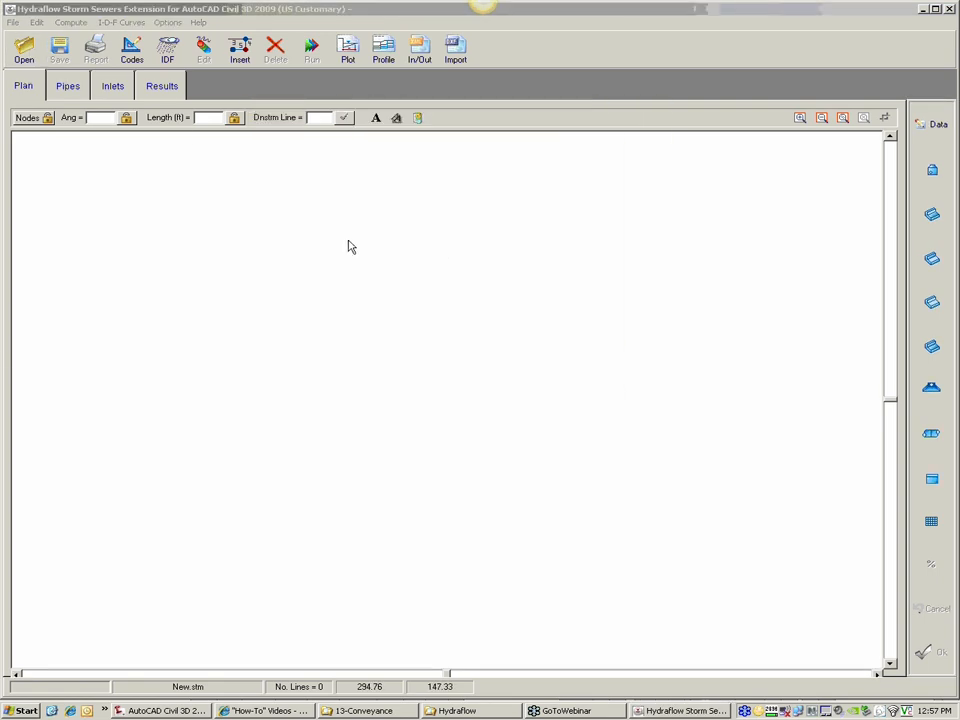
pyautogui.moveTo(0, 251); pyautogui.dragTo(787, 240)
pyautogui.click(558, 303)
pyautogui.click(789, 484)
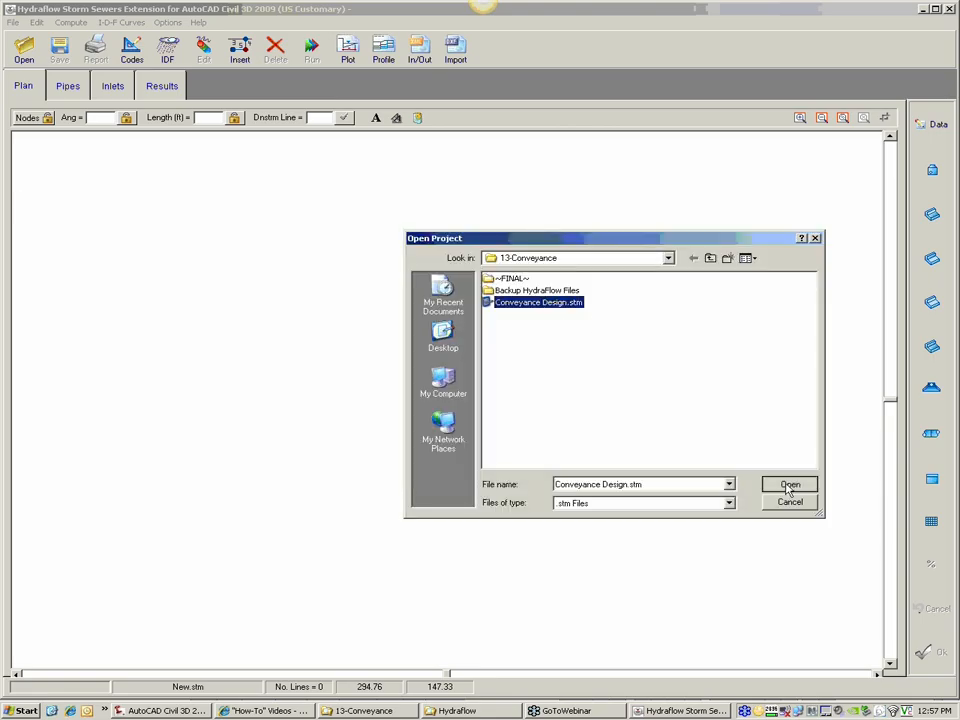
# Step: Inspect the restored inlet/junction data of line 6 at inlet I-6 in the plan, leaving it unedited
pyautogui.moveTo(448, 315)
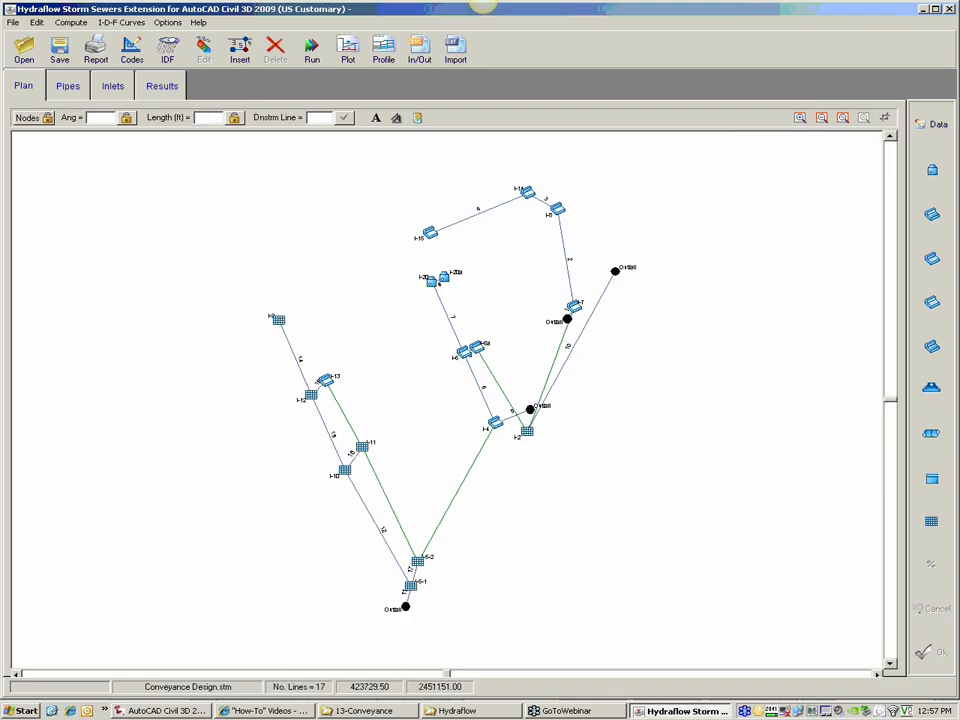
pyautogui.click(801, 121)
pyautogui.click(497, 371)
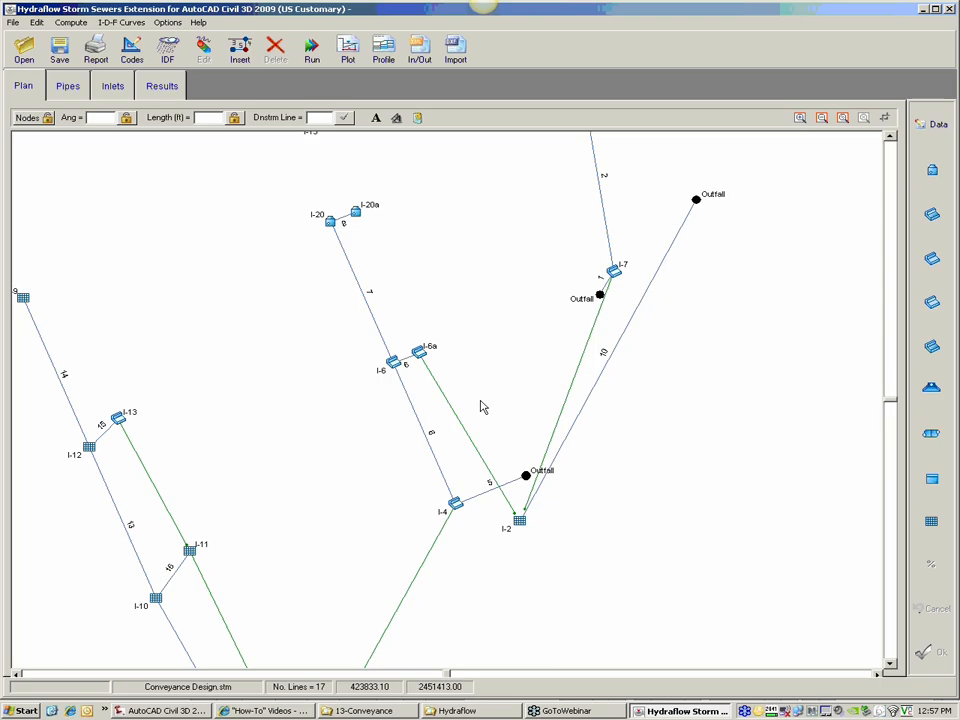
pyautogui.click(927, 129)
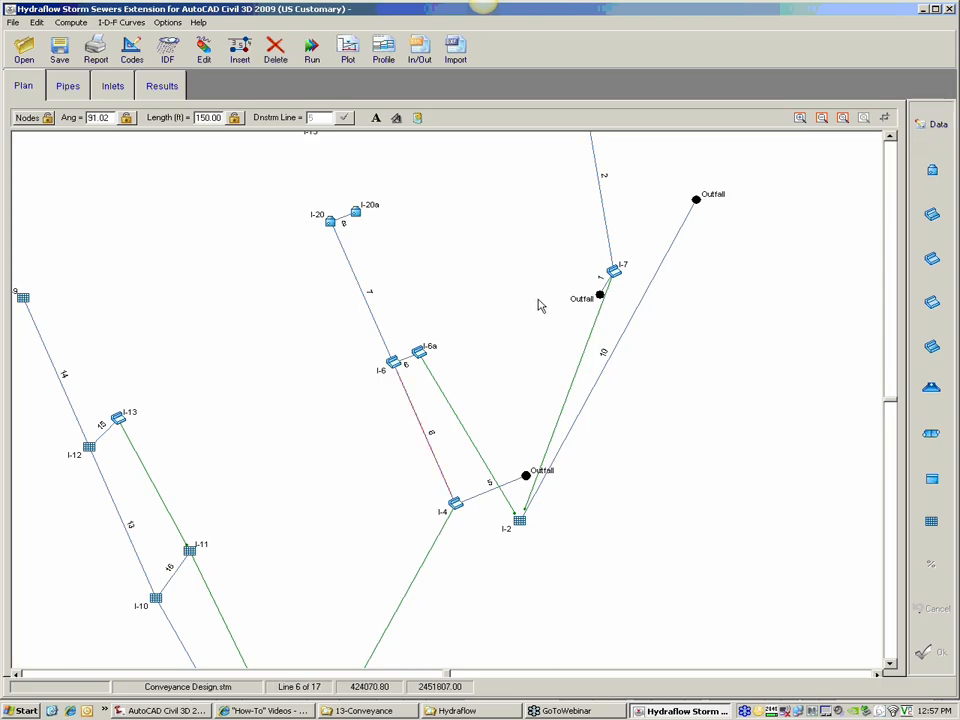
pyautogui.click(356, 218)
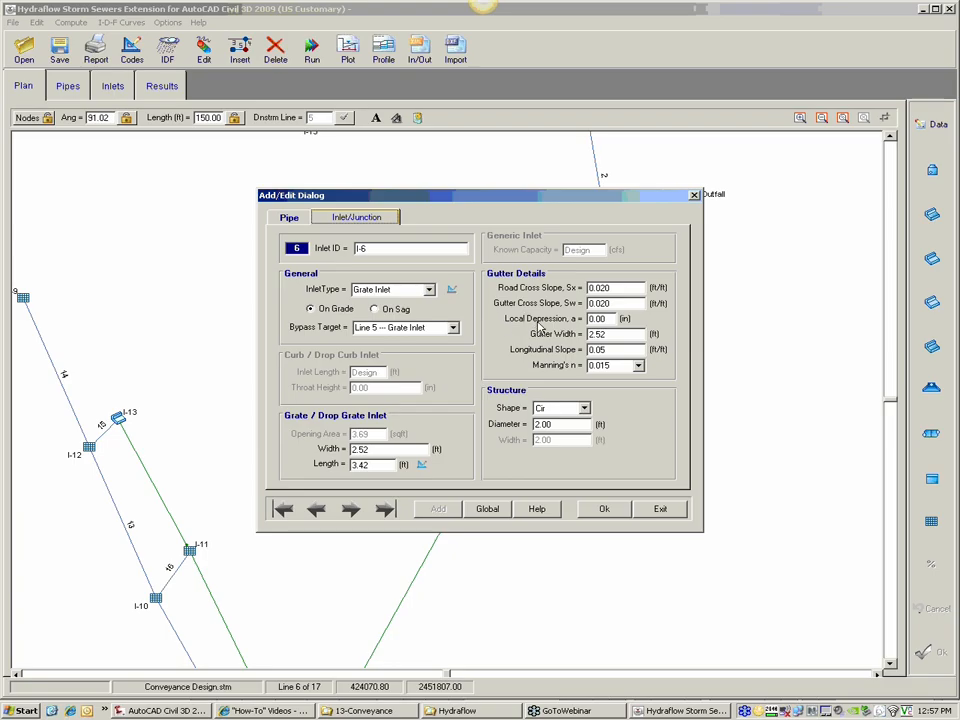
pyautogui.click(662, 509)
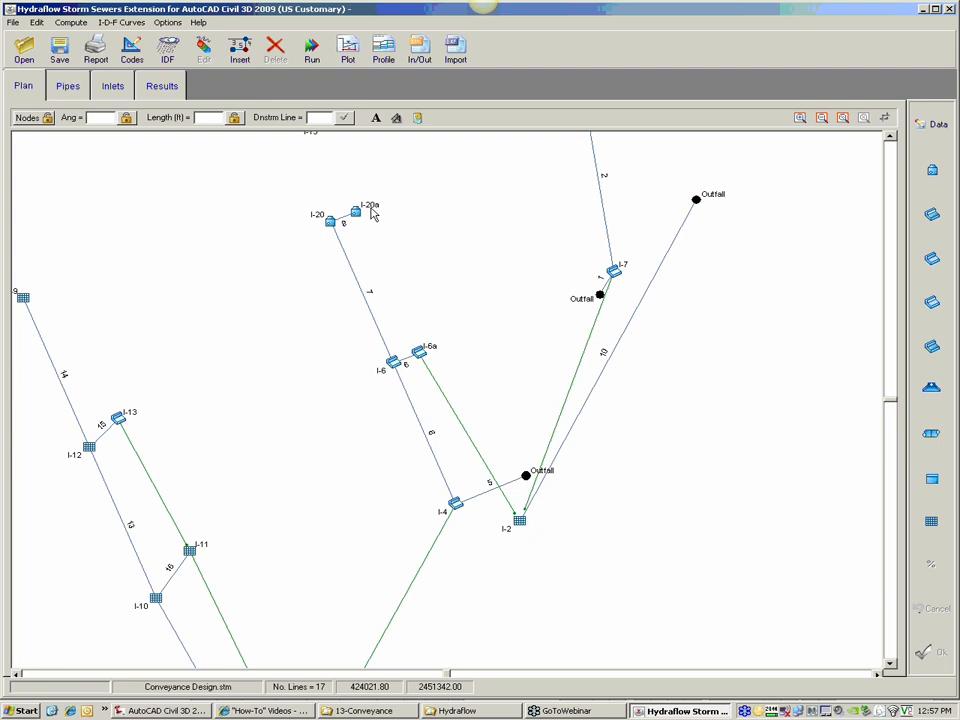
# Step: Make line 7's inlet I-20 a Generic Inlet with road cross slope 0.045, gutter cross slope 0.02, gutter width 2, longitudinal slope .02, Manning's n .012
pyautogui.click(337, 246)
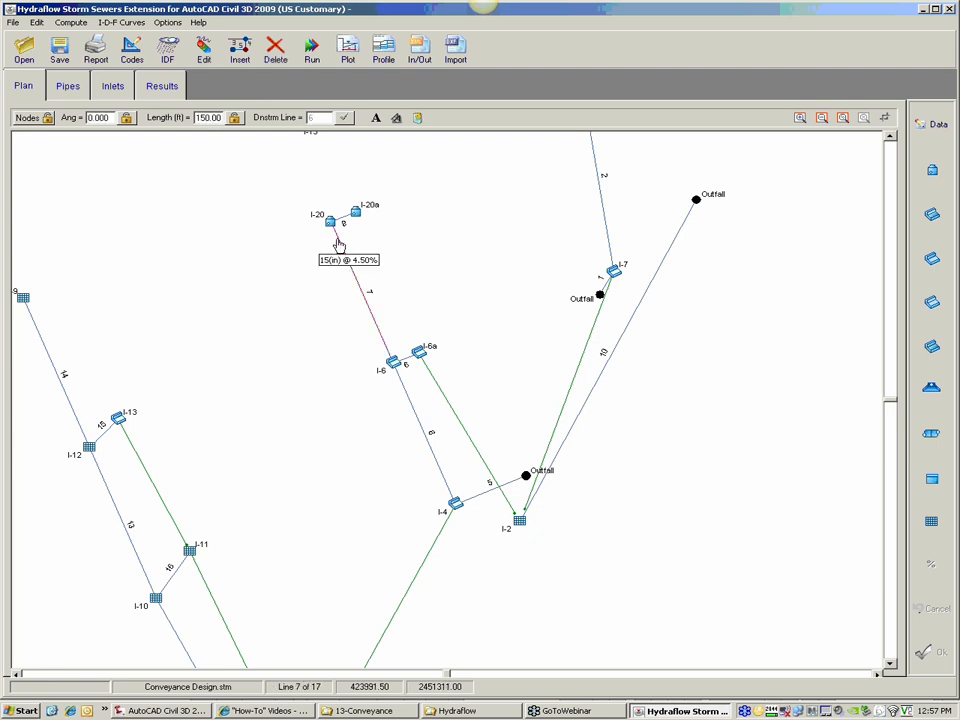
pyautogui.click(943, 129)
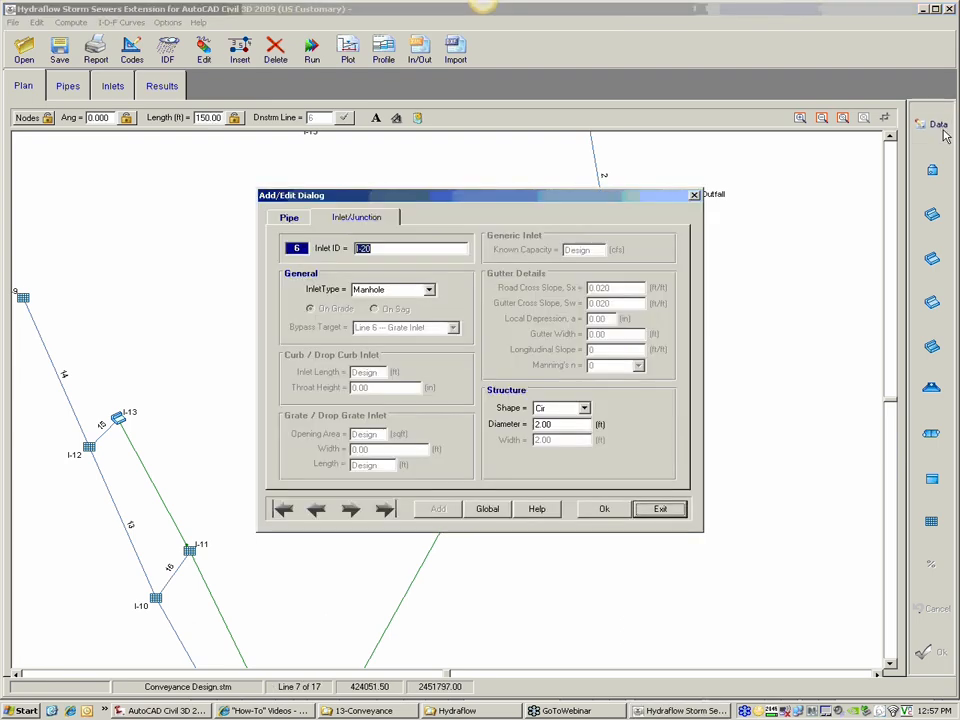
pyautogui.click(428, 290)
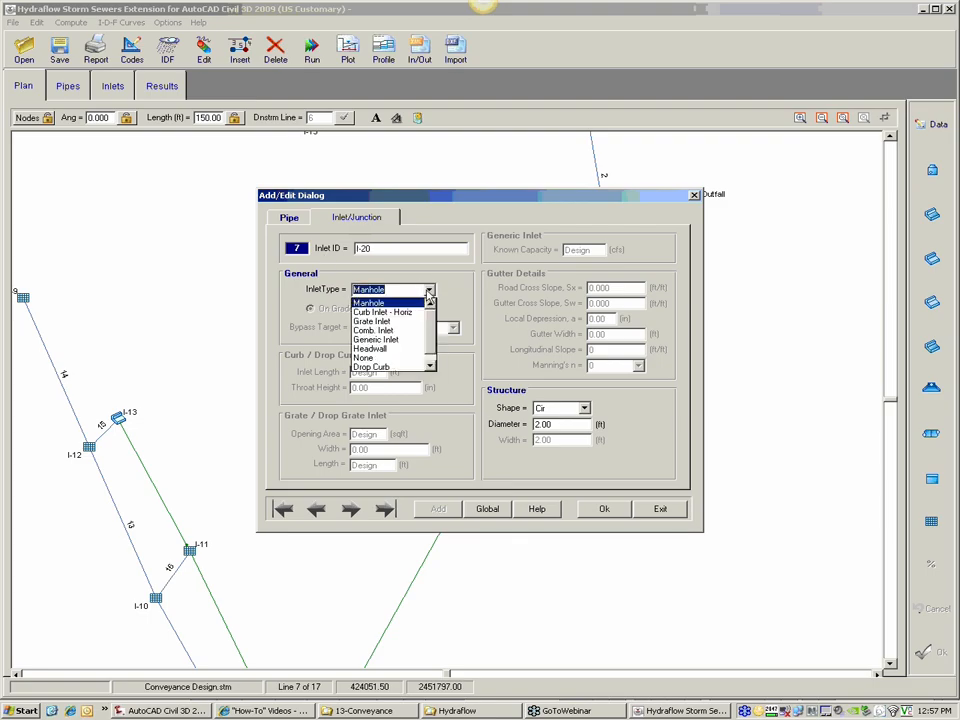
pyautogui.click(400, 344)
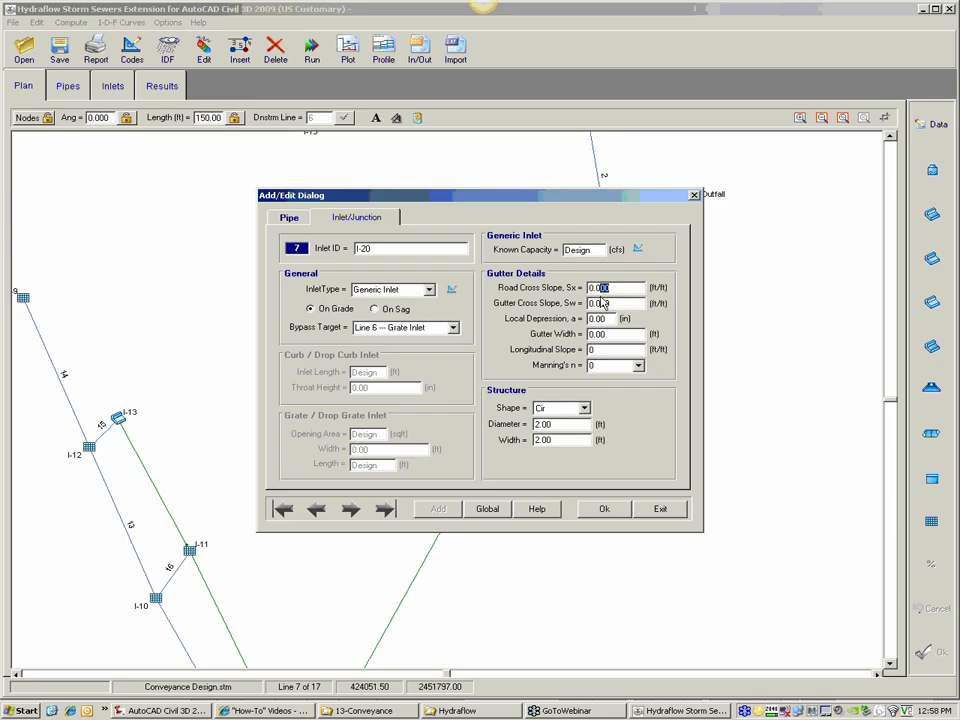
pyautogui.moveTo(614, 303); pyautogui.dragTo(587, 304)
pyautogui.click(606, 318)
pyautogui.doubleClick(604, 319)
pyautogui.doubleClick(605, 351)
pyautogui.press('Tab')
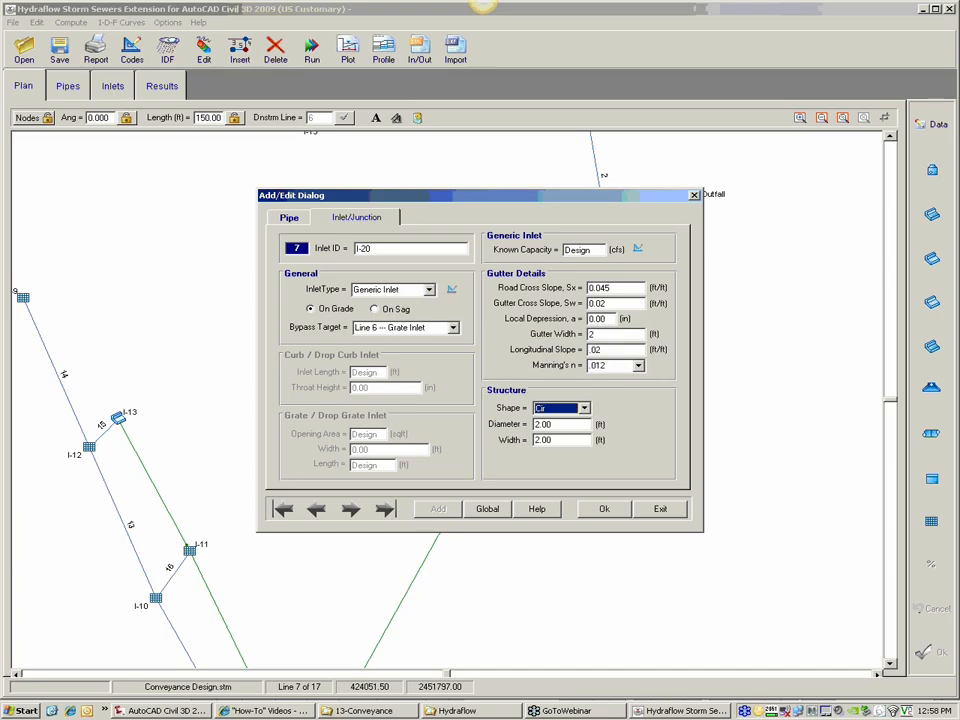
# Step: Give inlet I-20 a rectangular structure 3 ft long, apply the inlet data and close the dialog
pyautogui.click(575, 411)
pyautogui.click(572, 431)
pyautogui.doubleClick(563, 424)
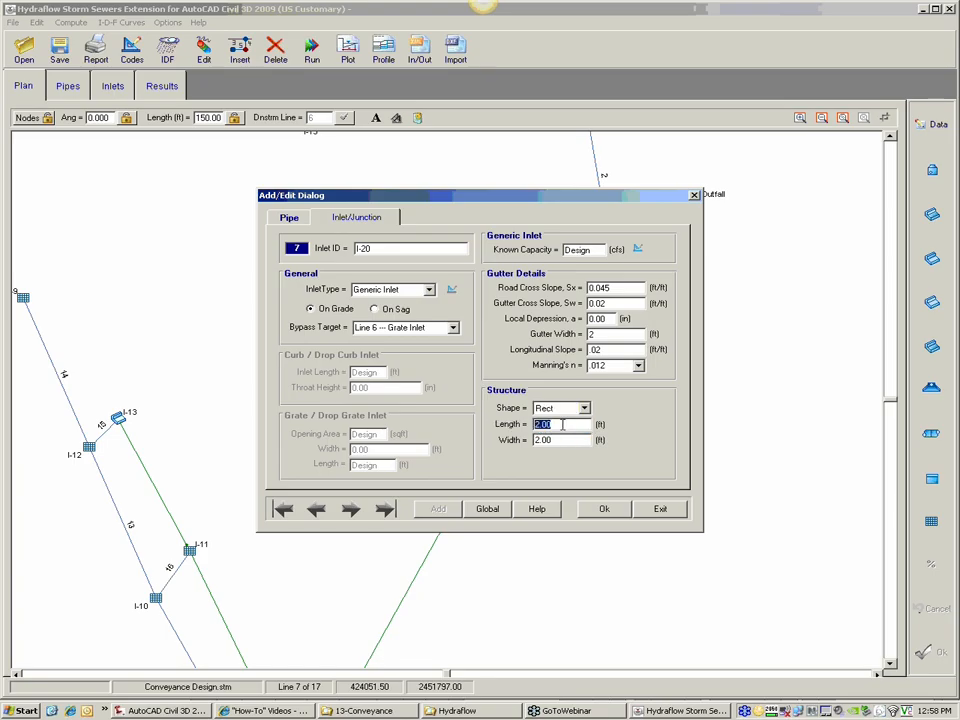
pyautogui.write('3')
pyautogui.press('Tab')
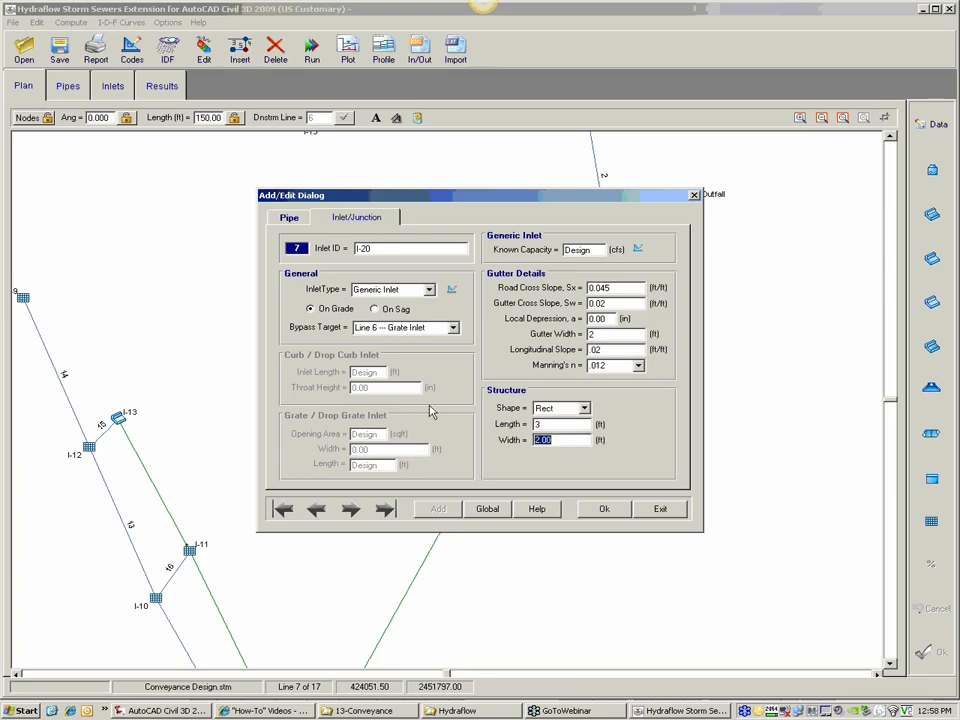
pyautogui.click(604, 508)
pyautogui.click(656, 509)
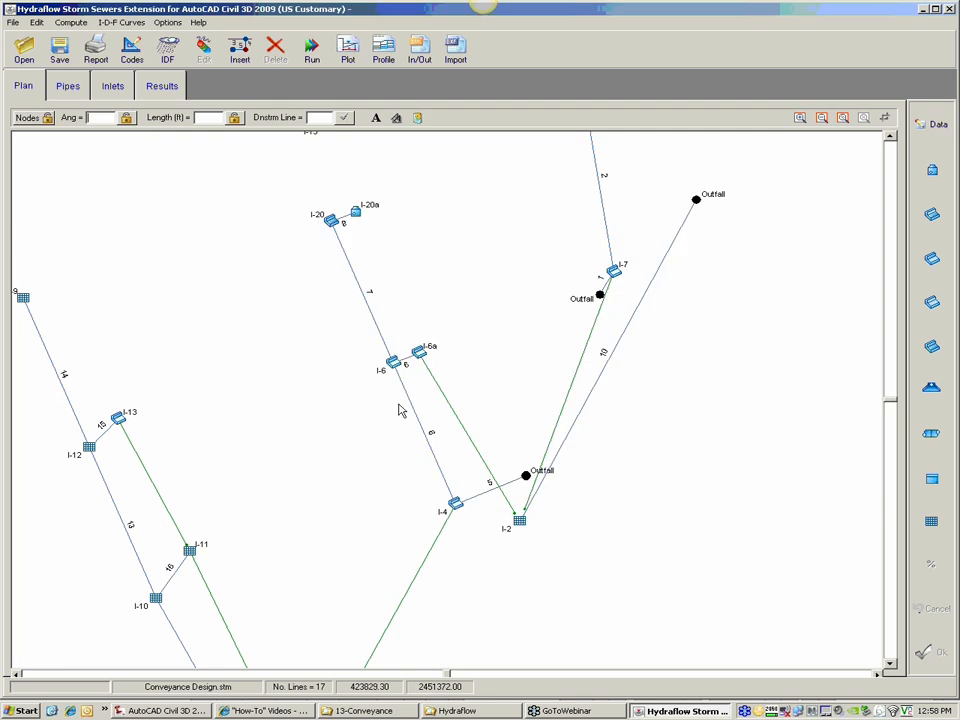
# Step: Review the inlet and pipe data of line 7 without editing them
pyautogui.doubleClick(341, 238)
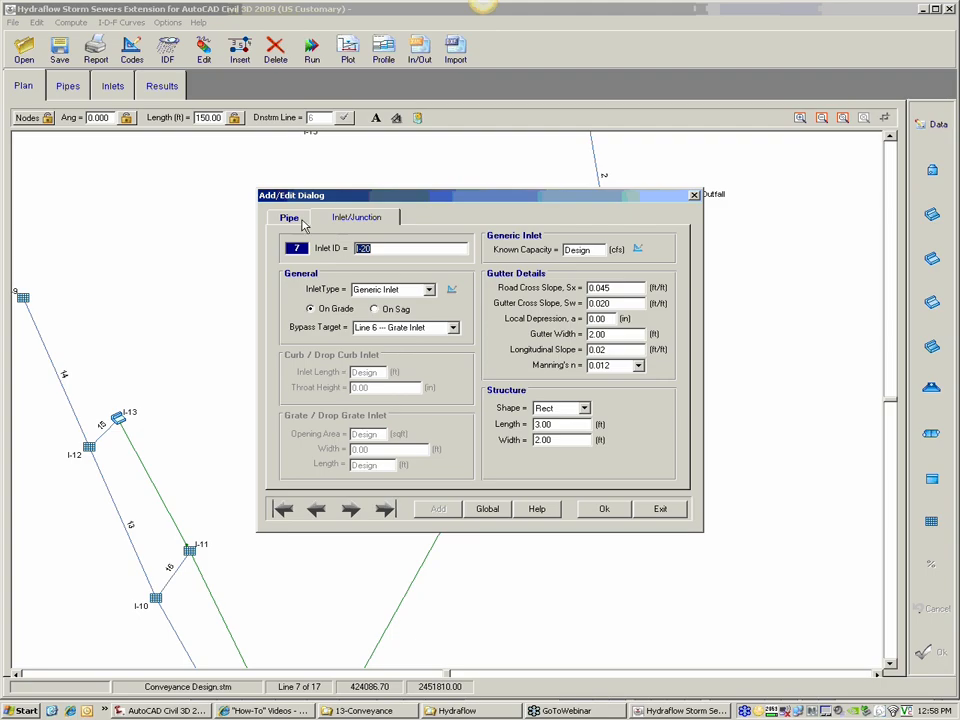
pyautogui.click(289, 217)
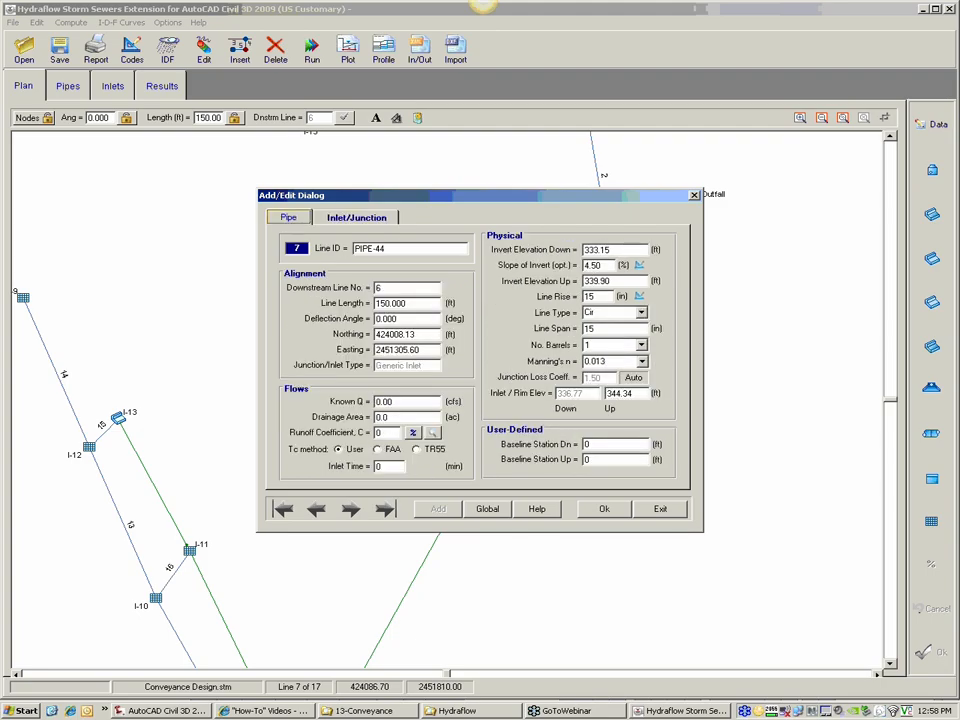
pyautogui.click(660, 508)
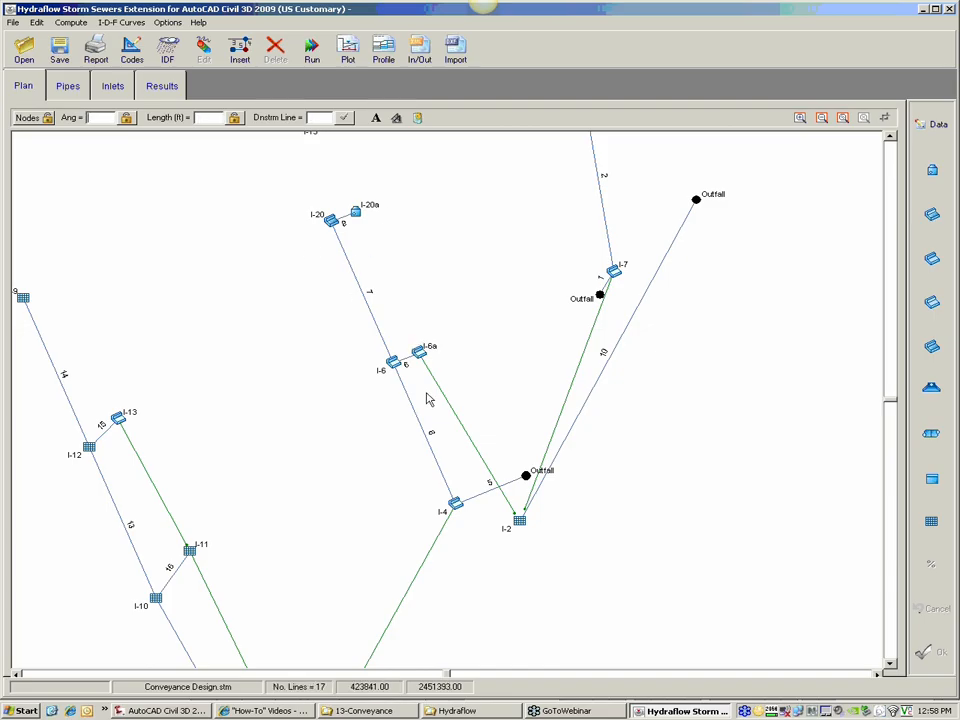
# Step: Examine the storm sewer profile from line 5 (PIPE-49) to line 8 (PIPE-43), checking the pipe sizes and inverts along the run
pyautogui.moveTo(497, 488)
pyautogui.click(379, 58)
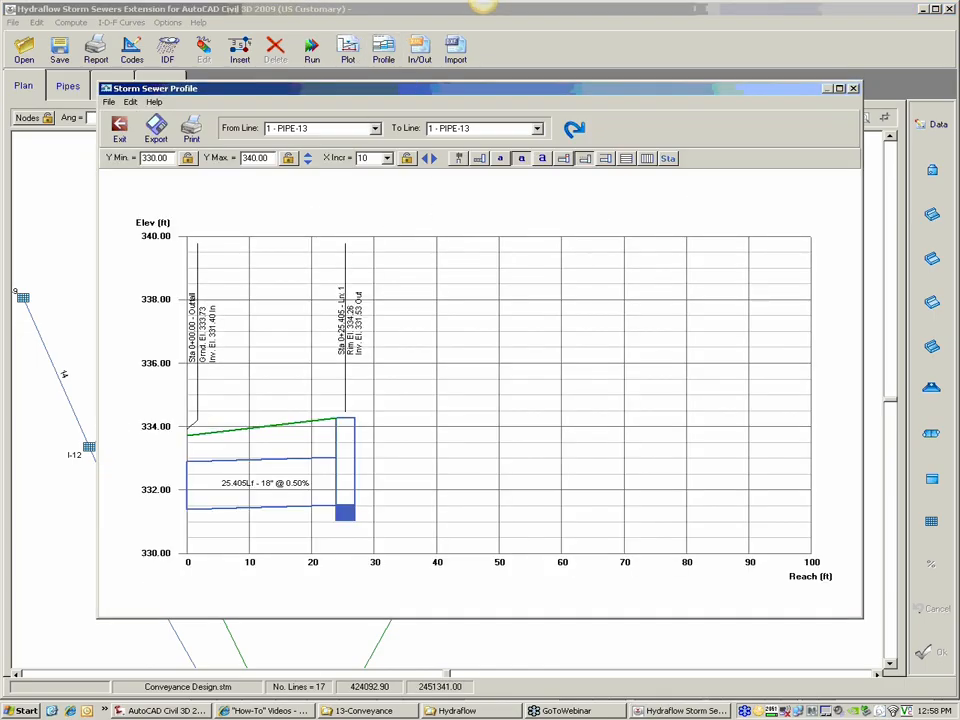
pyautogui.click(375, 128)
pyautogui.click(295, 183)
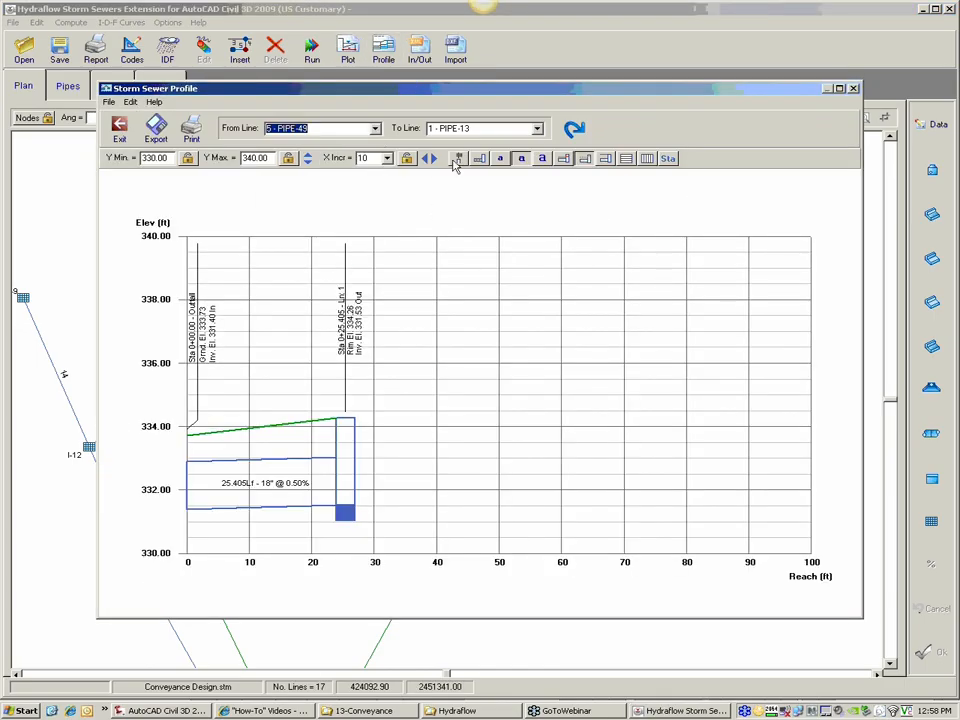
pyautogui.click(539, 130)
pyautogui.click(553, 207)
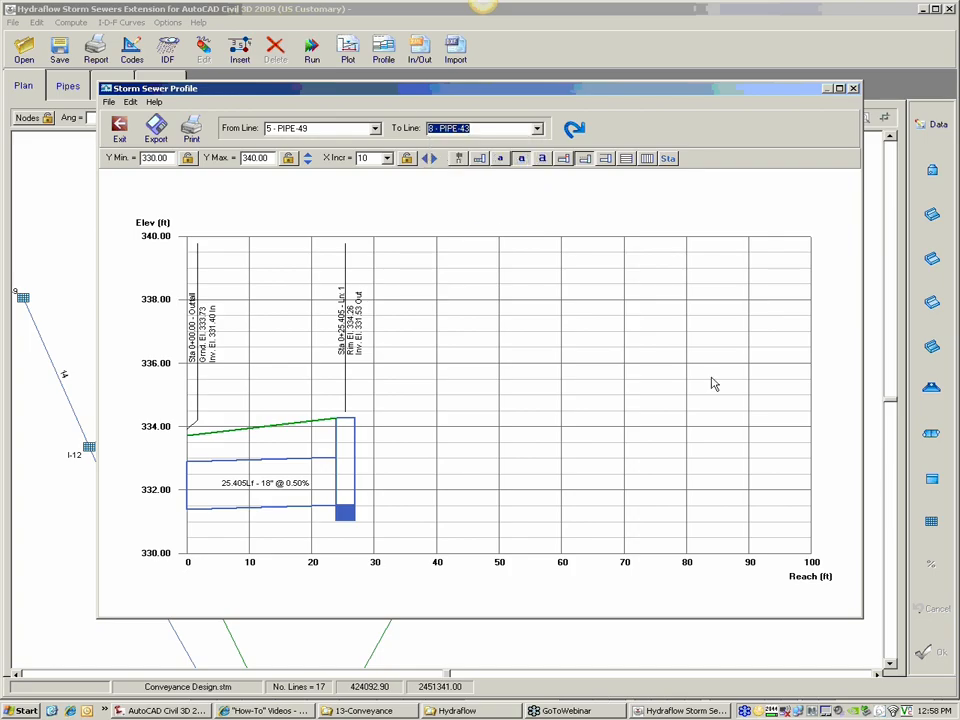
pyautogui.click(586, 135)
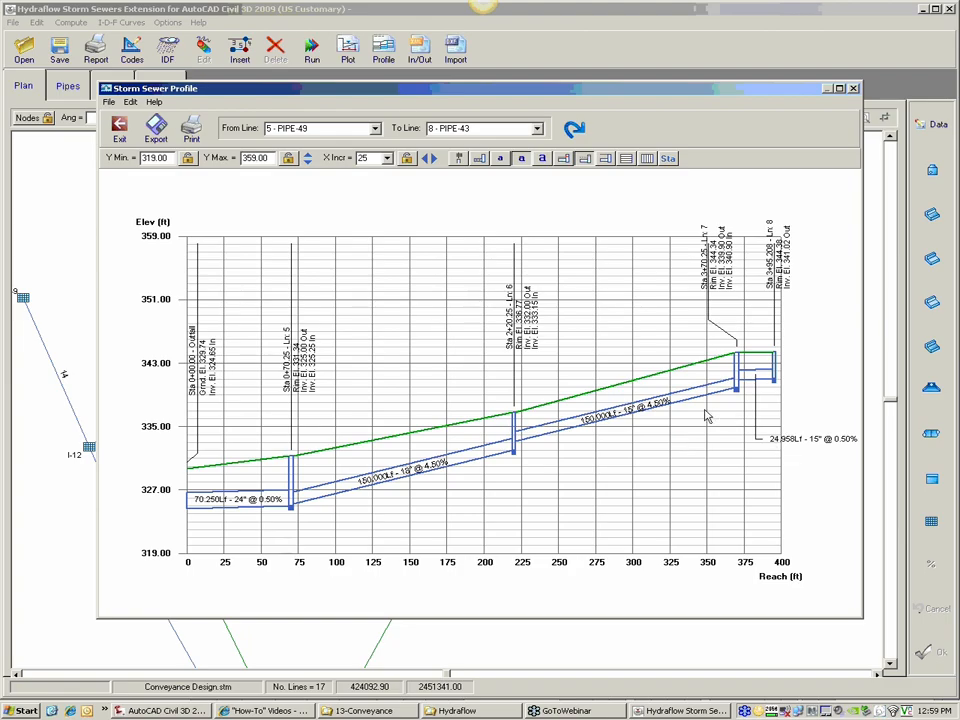
pyautogui.click(853, 89)
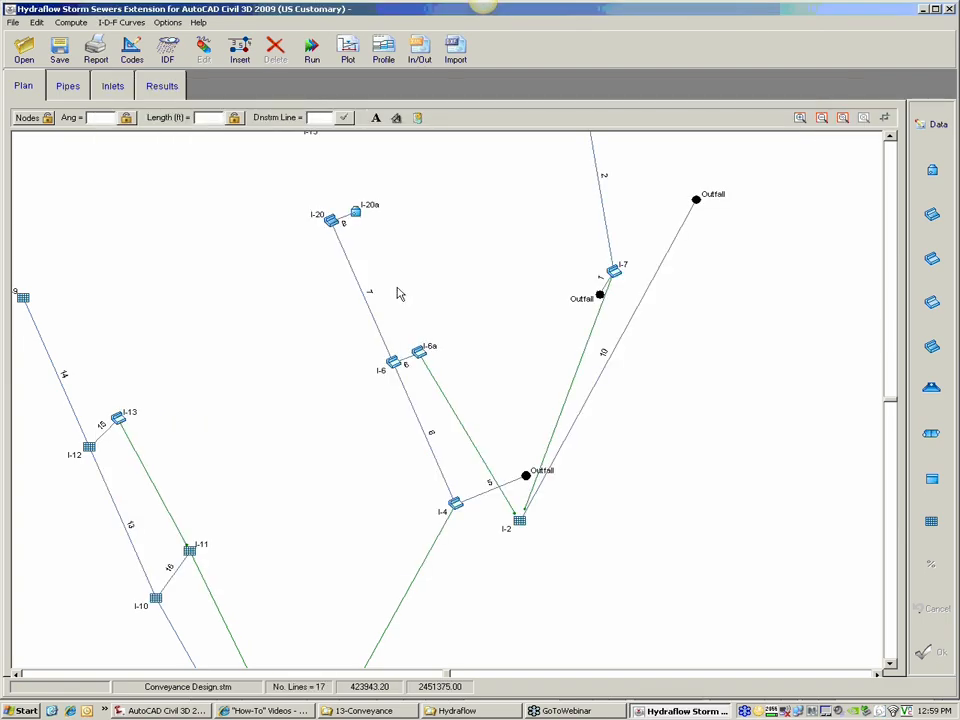
# Step: Set both line span and line rise of line 7 (PIPE-44) to 18 in and apply the pipe data
pyautogui.click(349, 251)
pyautogui.click(920, 125)
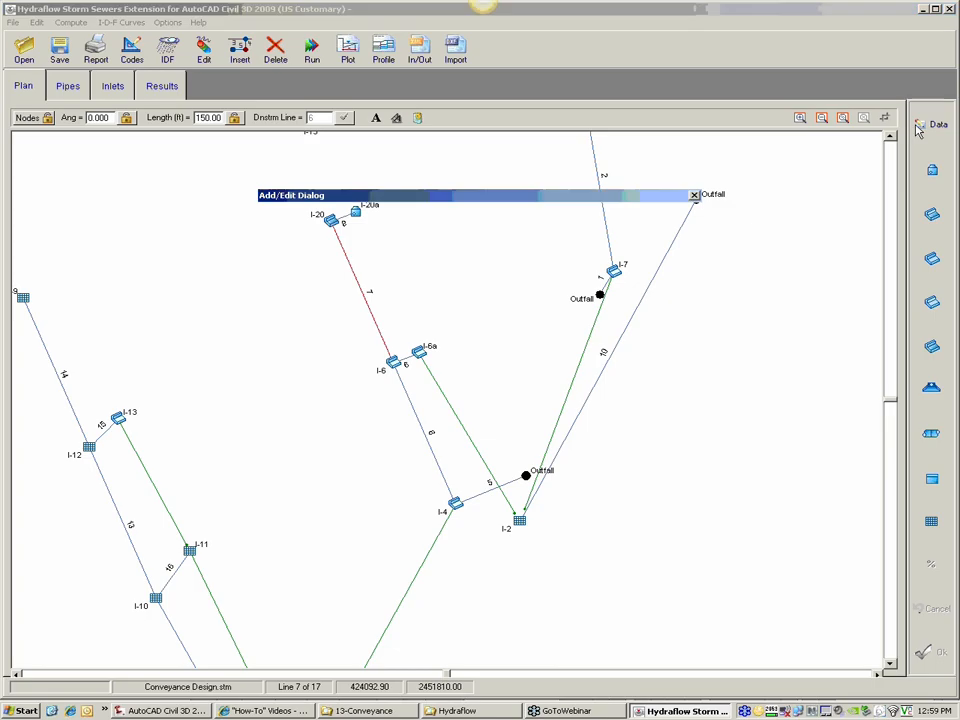
pyautogui.click(614, 329)
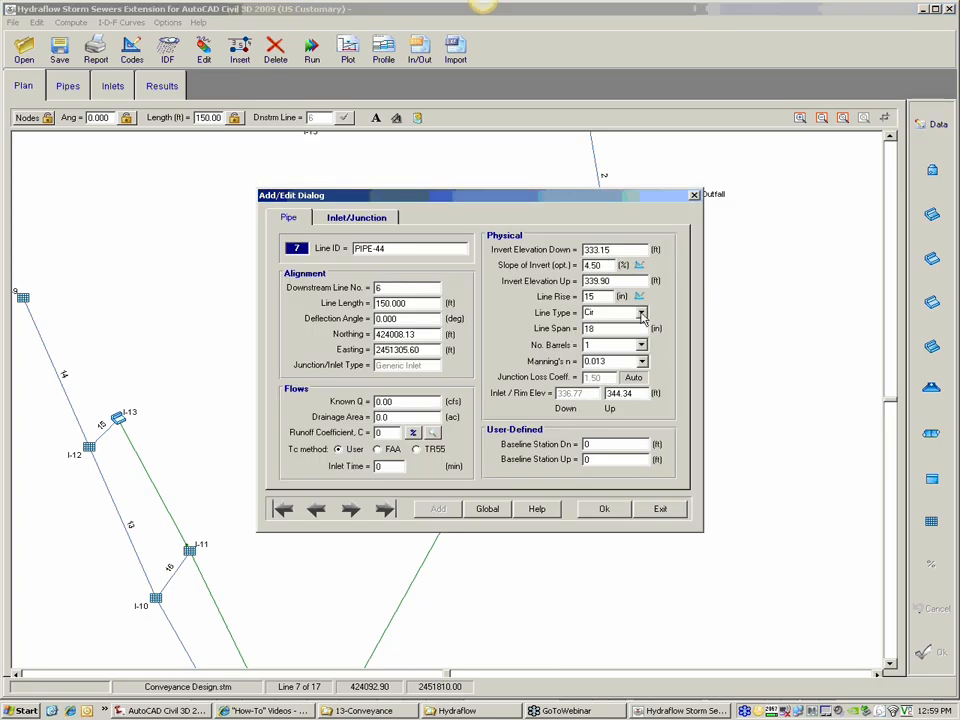
pyautogui.write('18')
pyautogui.press('Tab')
pyautogui.press('Tab')
pyautogui.click(604, 508)
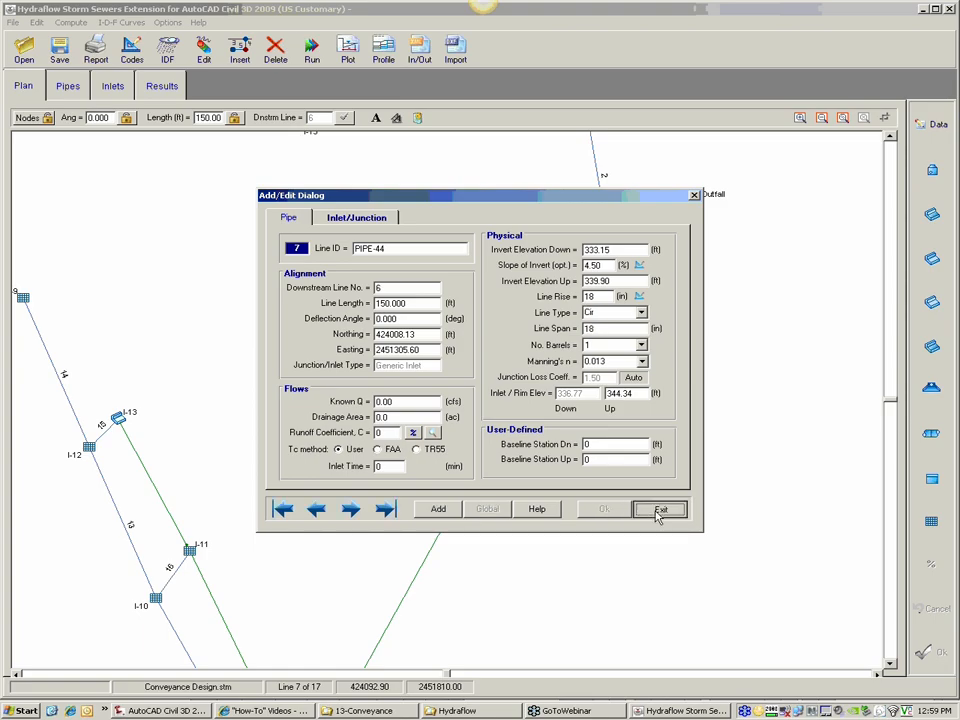
pyautogui.click(660, 508)
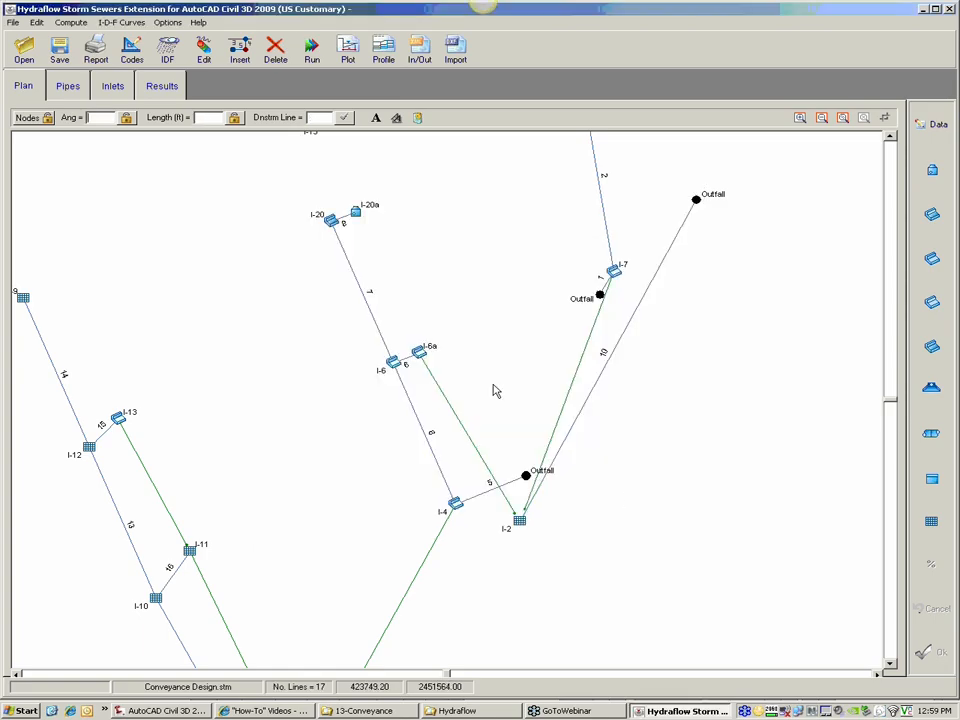
# Step: Resize line 8 (PIPE-43), between I-20 and I-20a, to 18 in rise and span, and apply the change
pyautogui.doubleClick(348, 222)
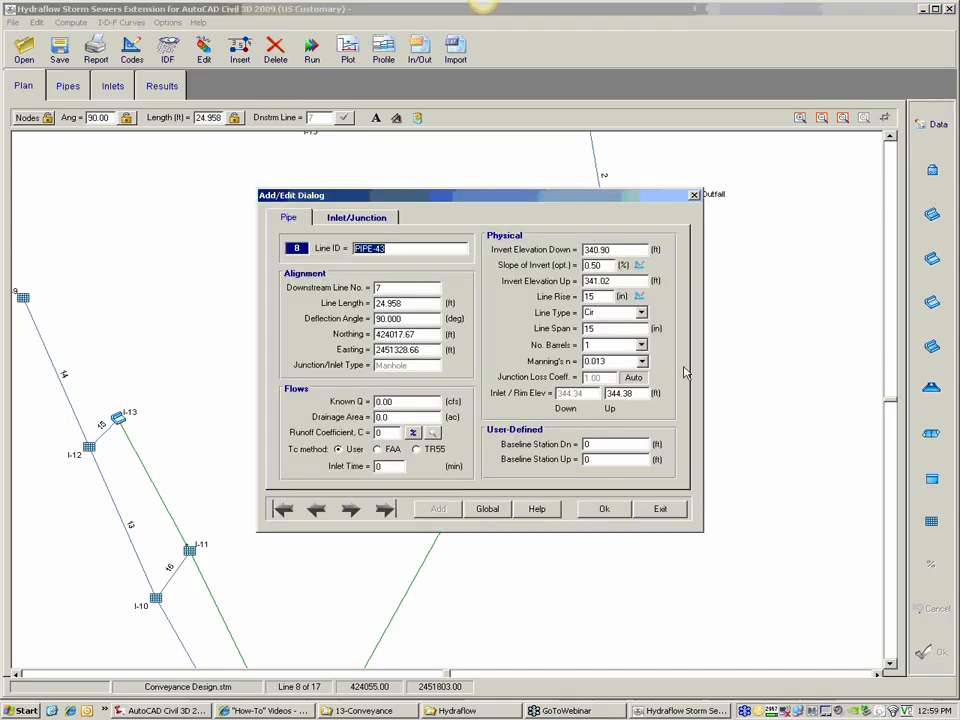
pyautogui.doubleClick(590, 297)
pyautogui.write('18')
pyautogui.press('Tab')
pyautogui.doubleClick(602, 329)
pyautogui.click(608, 508)
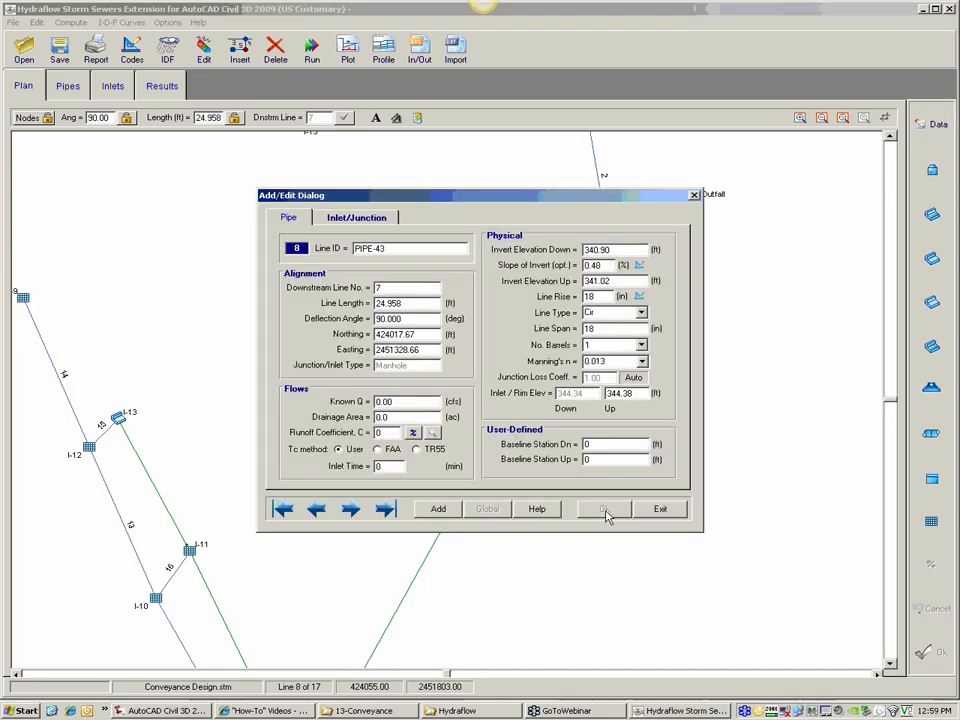
pyautogui.click(660, 508)
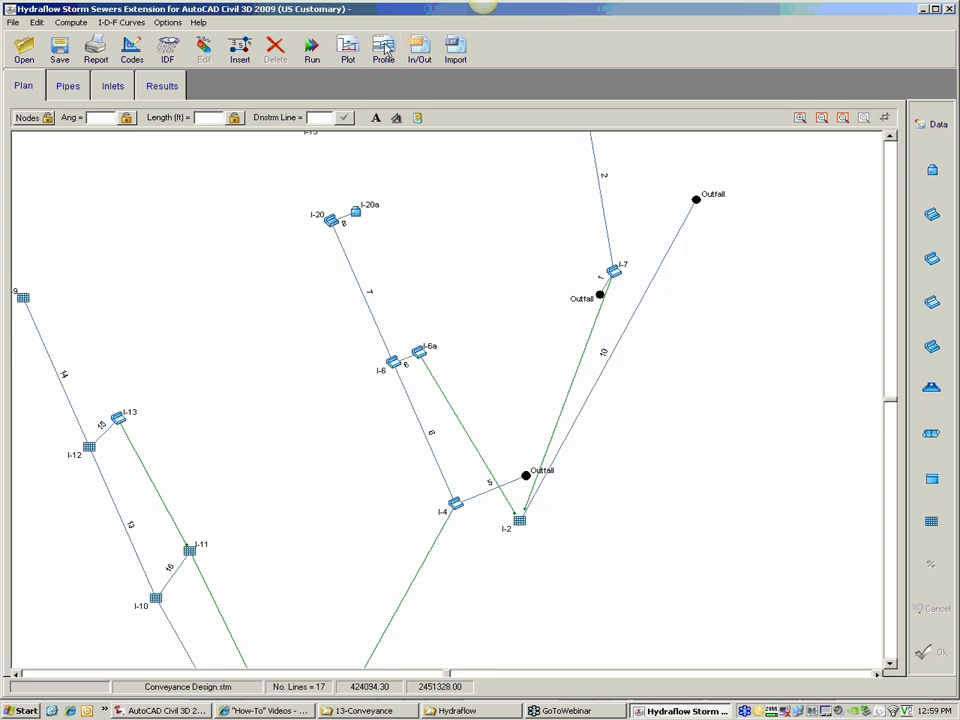
# Step: Plot the profile from 5 - PIPE-49 to 8 - PIPE-43 again to check the resized pipes
pyautogui.click(383, 48)
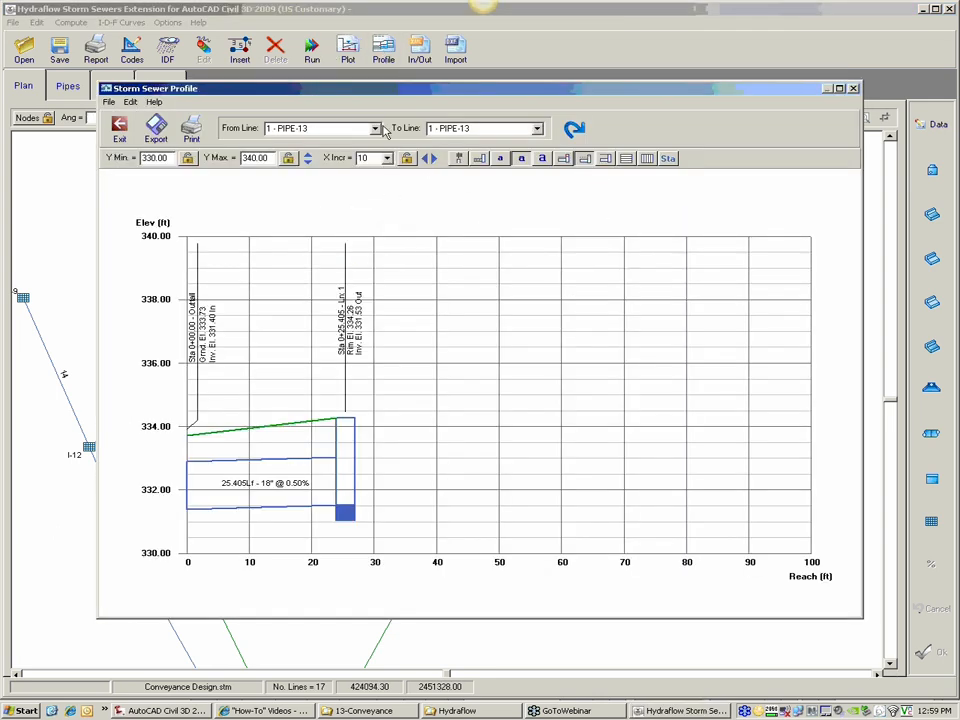
pyautogui.click(376, 128)
pyautogui.click(300, 178)
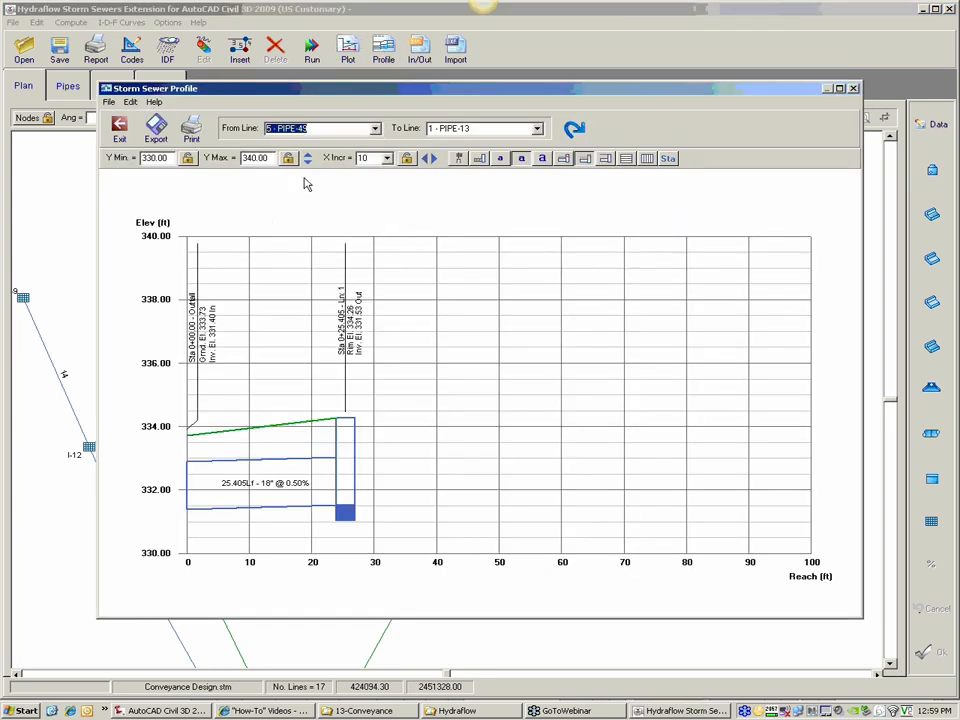
pyautogui.click(537, 128)
pyautogui.click(470, 206)
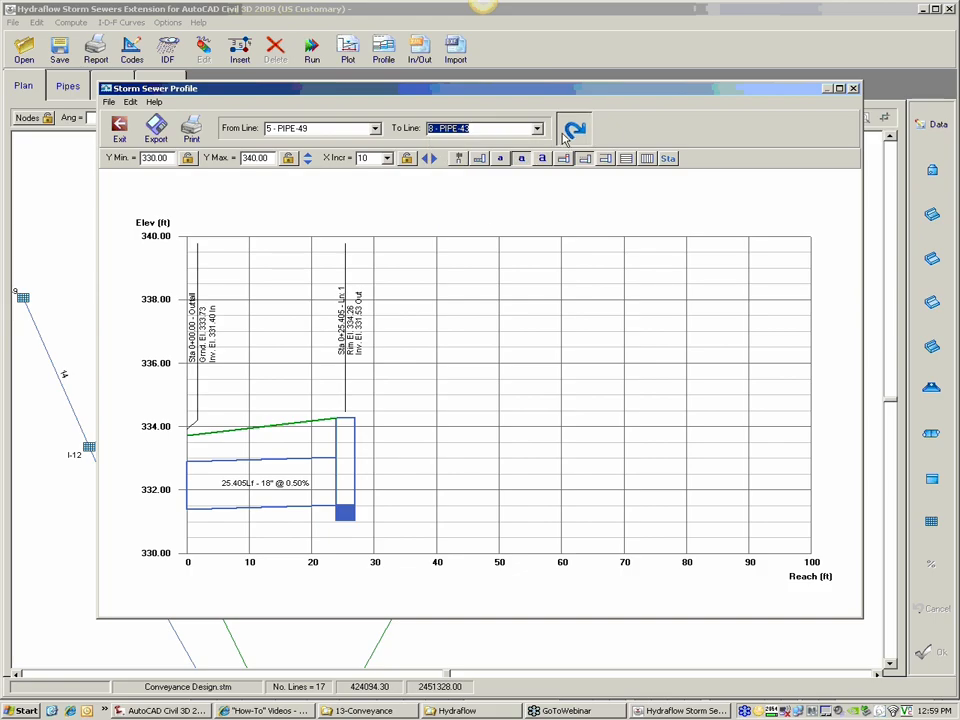
pyautogui.click(574, 128)
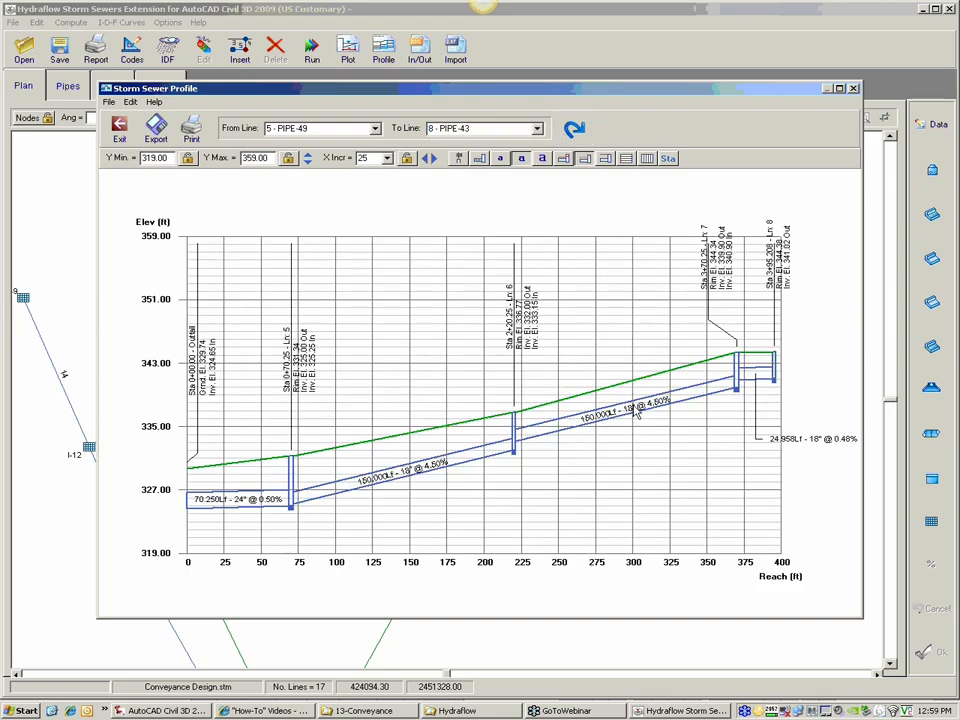
# Step: Close the profile and save the Conveyance Design.stm project
pyautogui.click(853, 89)
pyautogui.click(59, 50)
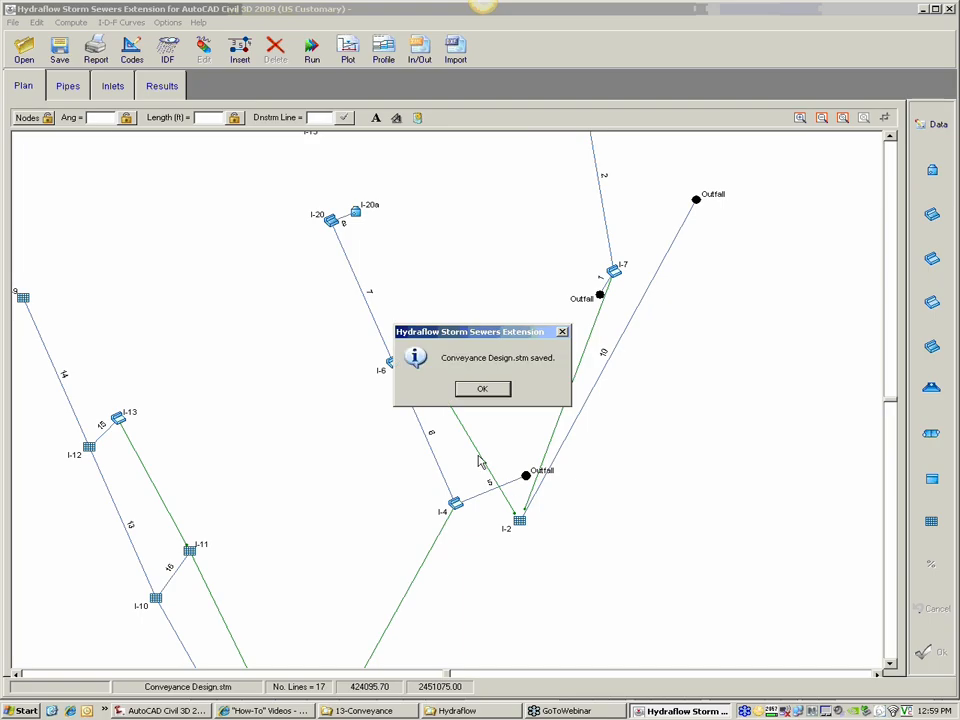
pyautogui.click(482, 389)
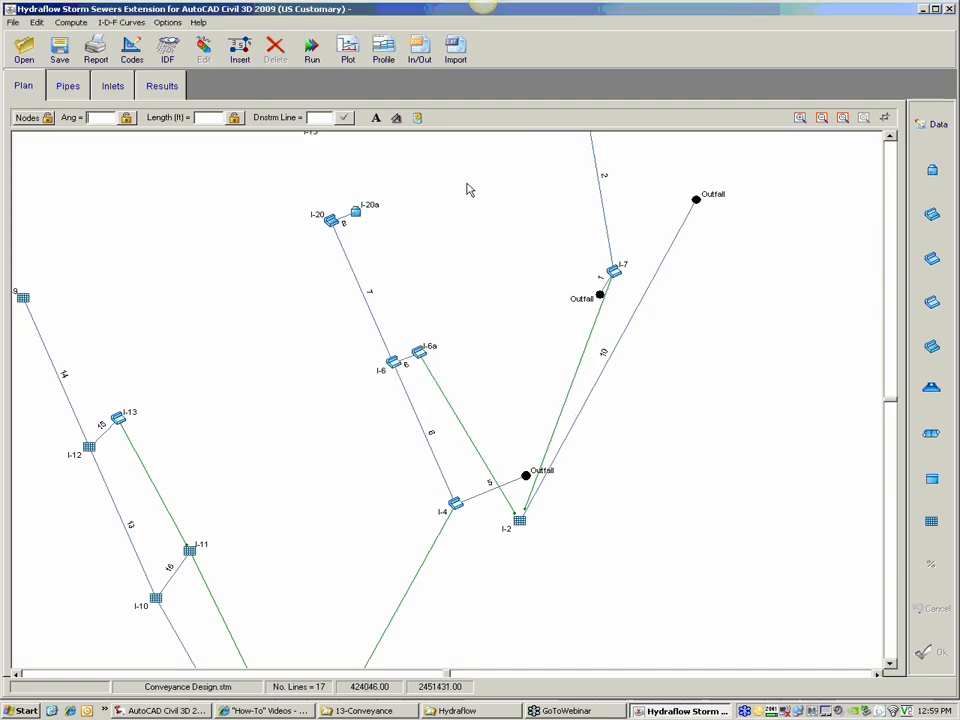
pyautogui.click(422, 60)
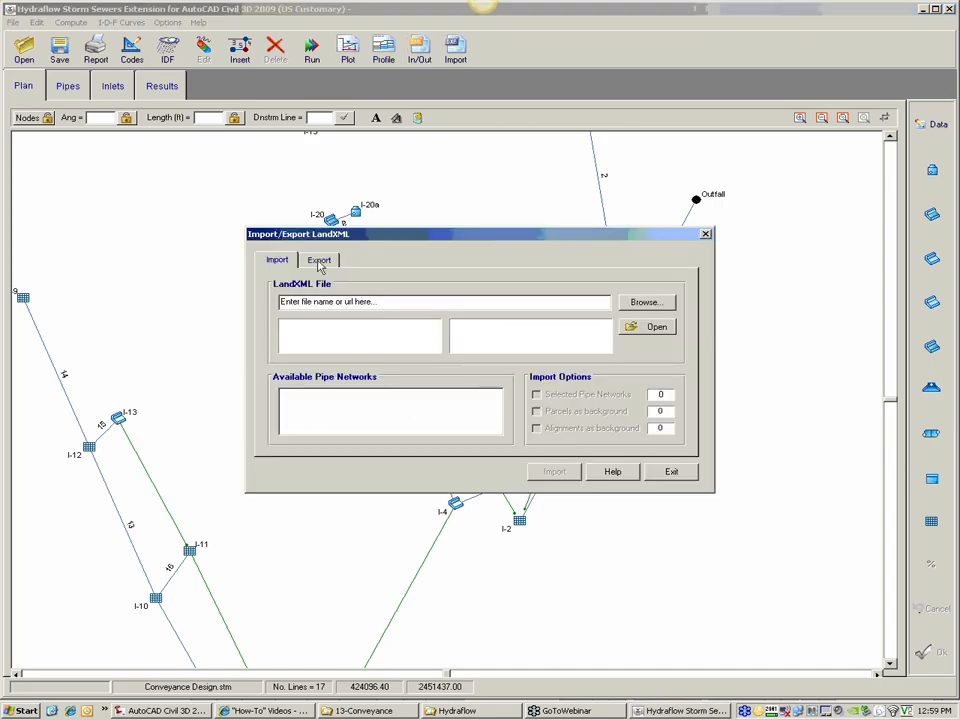
pyautogui.click(319, 261)
pyautogui.click(336, 301)
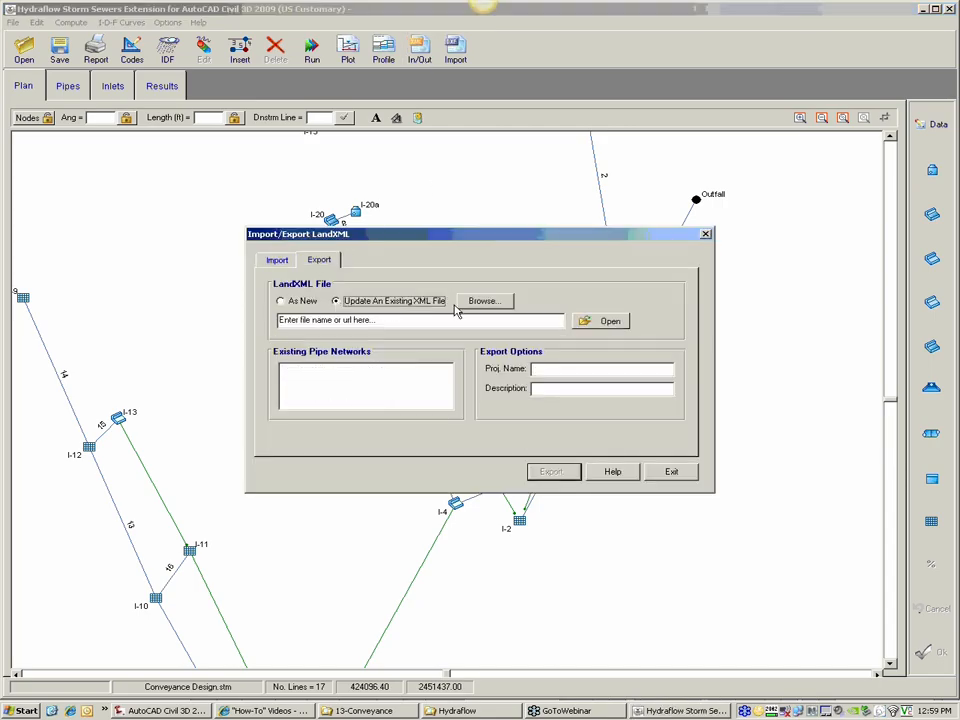
pyautogui.click(483, 301)
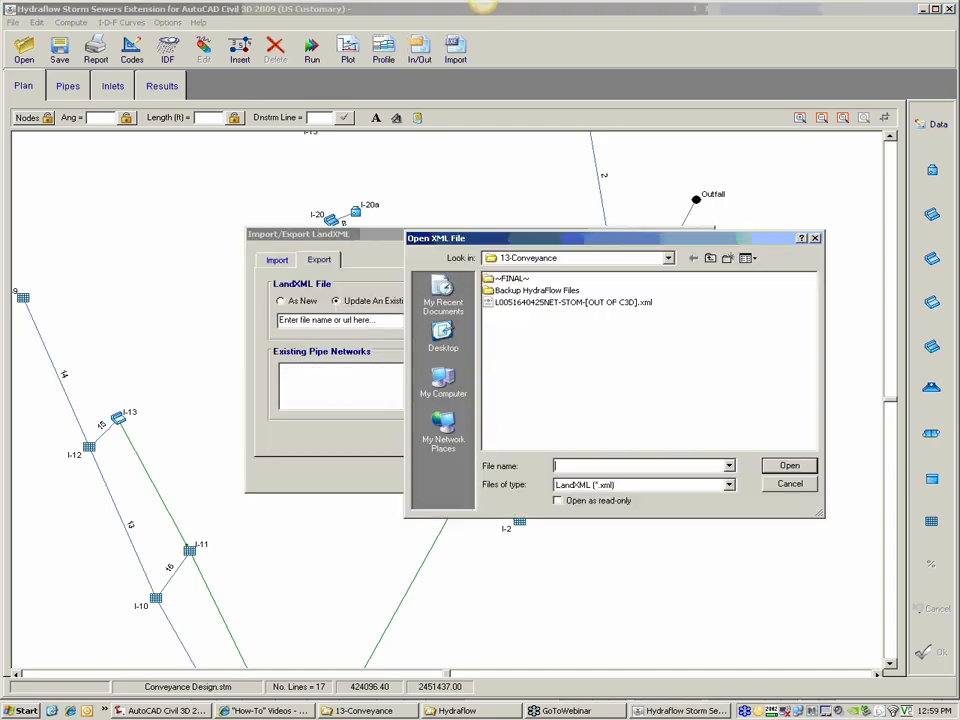
pyautogui.click(570, 302)
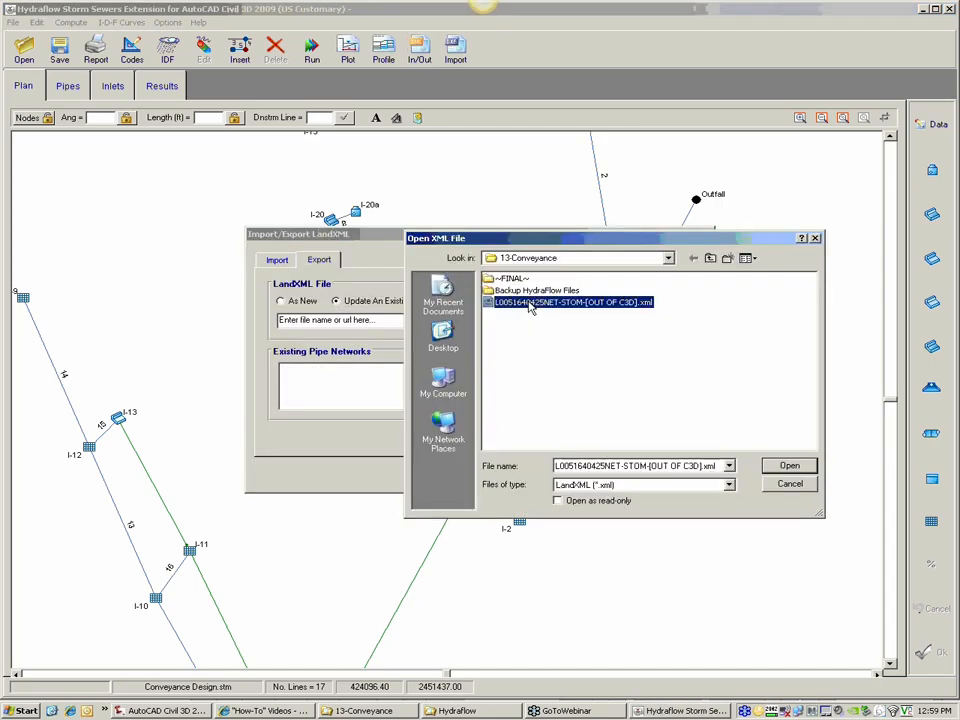
pyautogui.click(790, 466)
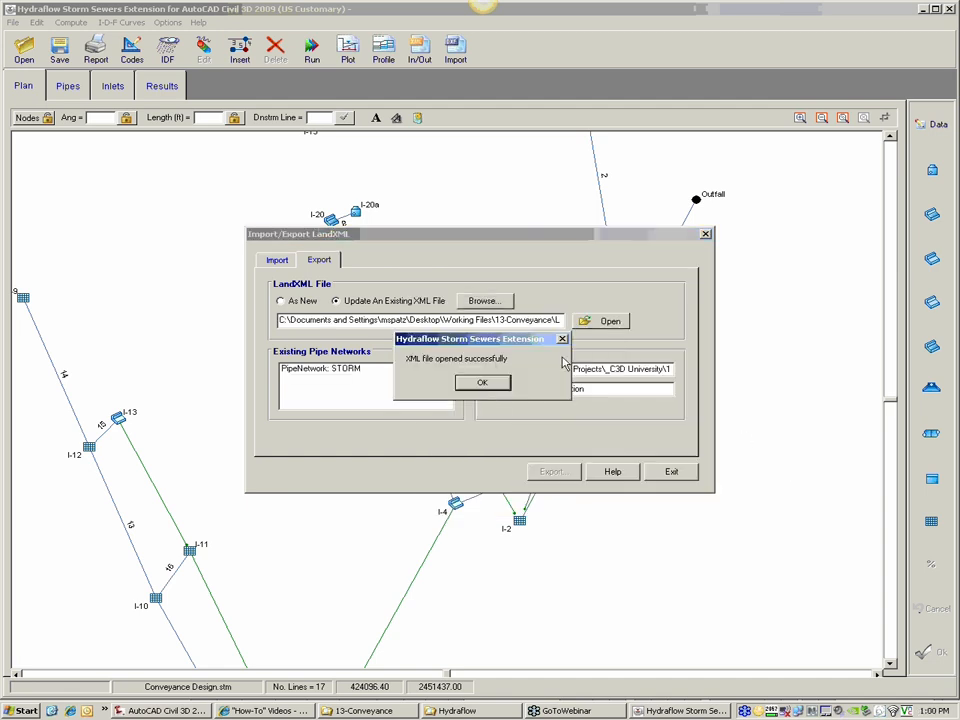
pyautogui.click(484, 382)
pyautogui.click(379, 387)
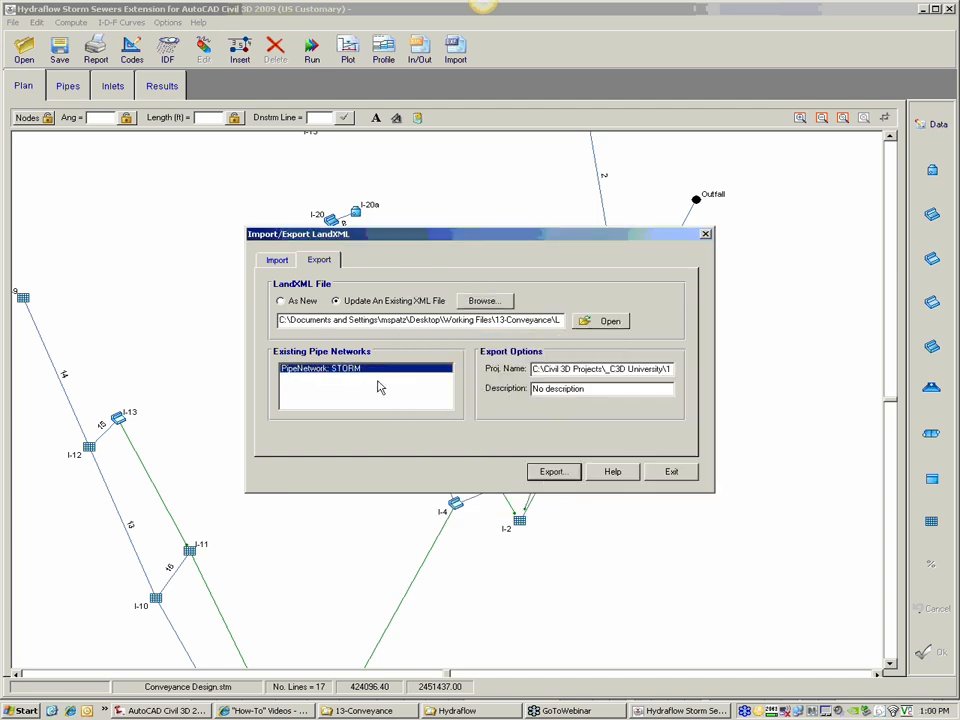
pyautogui.click(553, 472)
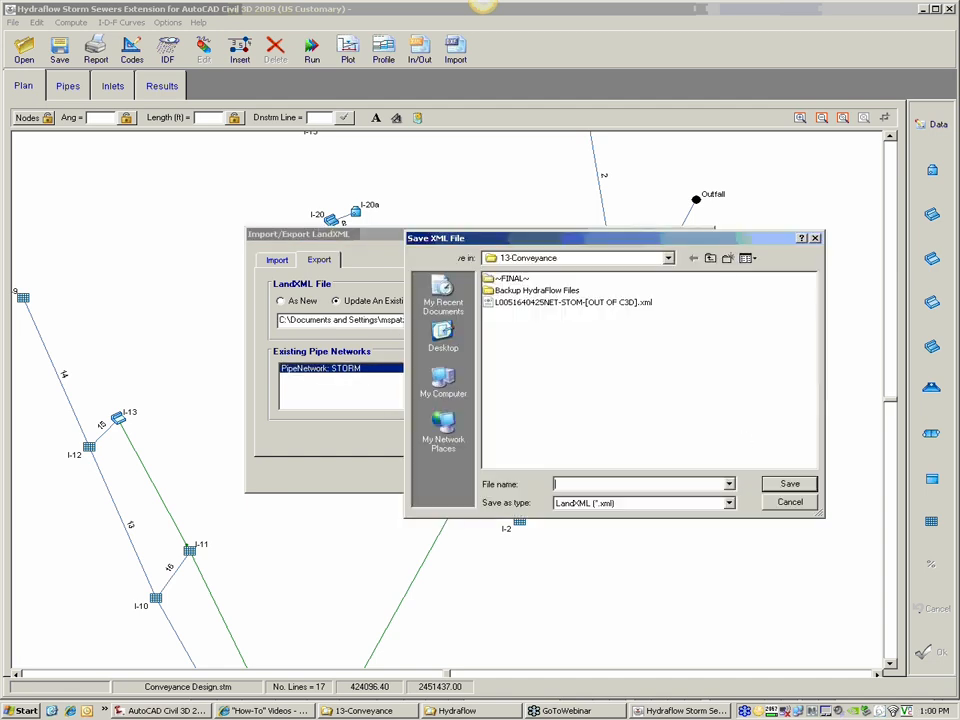
pyautogui.click(573, 302)
pyautogui.click(677, 486)
pyautogui.click(679, 484)
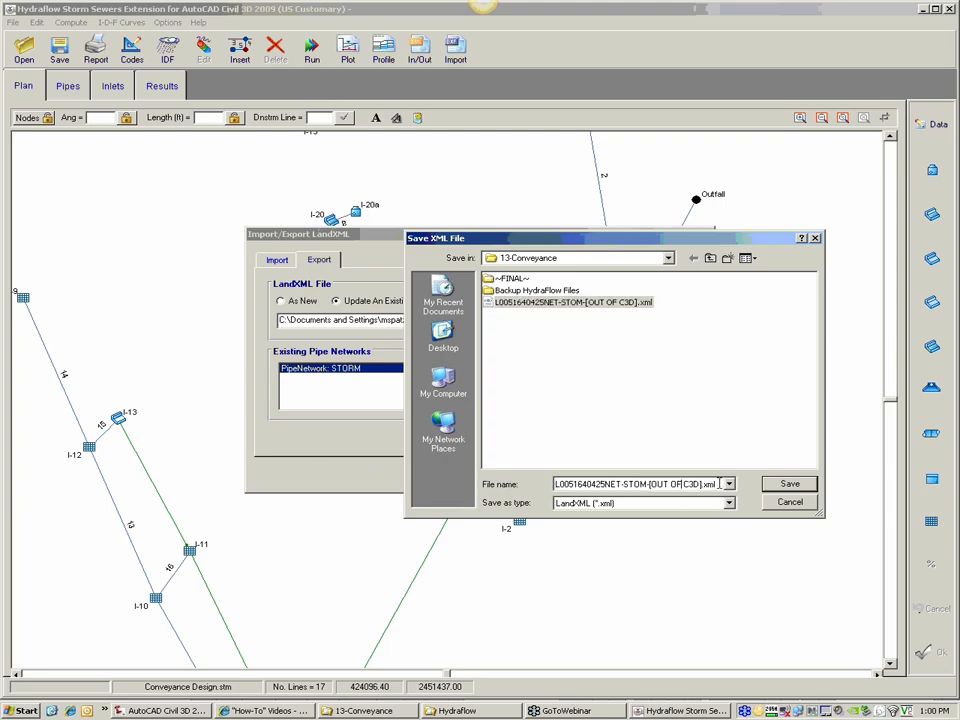
pyautogui.press('BackSpace')
pyautogui.press('BackSpace')
pyautogui.press('BackSpace')
pyautogui.press('BackSpace')
pyautogui.press('BackSpace')
pyautogui.press('BackSpace')
pyautogui.press('BackSpace')
pyautogui.write('BACK TO')
pyautogui.press('Return')
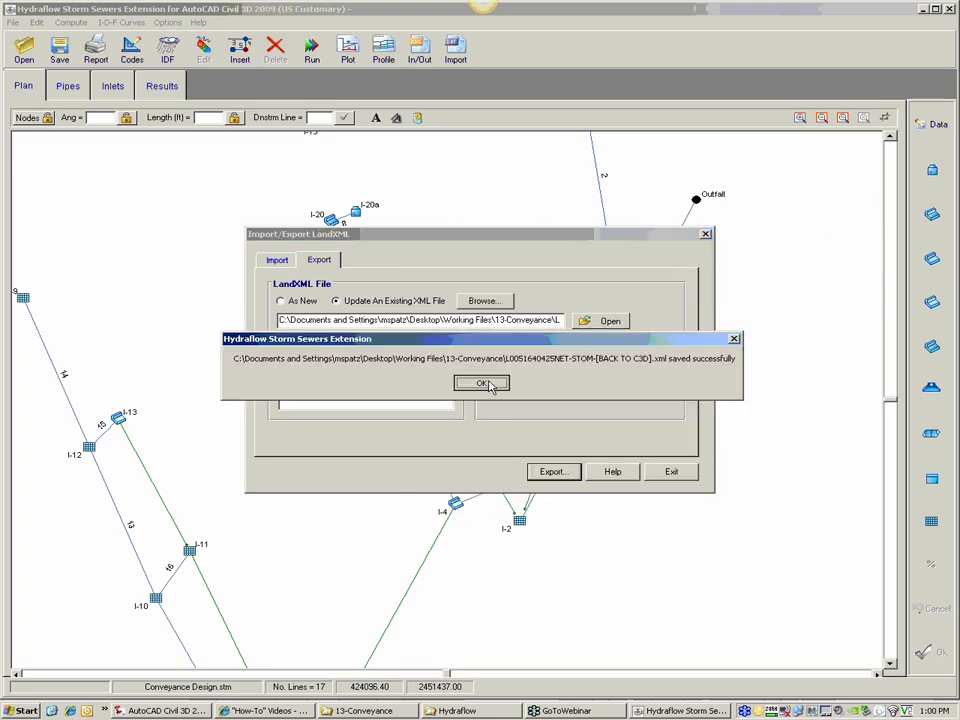
pyautogui.click(489, 385)
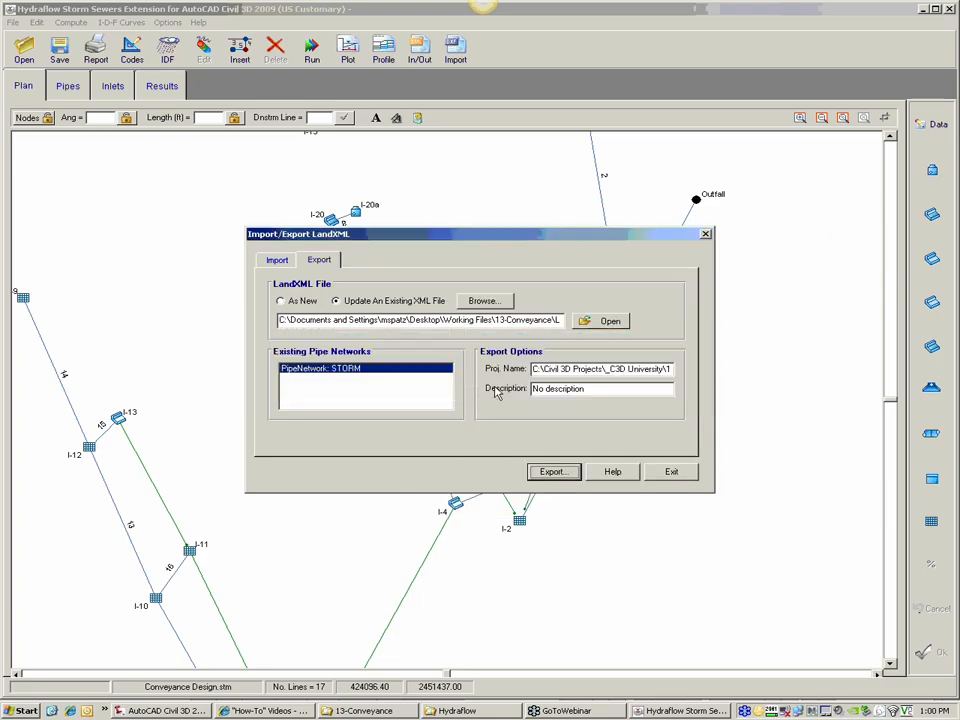
pyautogui.click(681, 474)
pyautogui.click(953, 10)
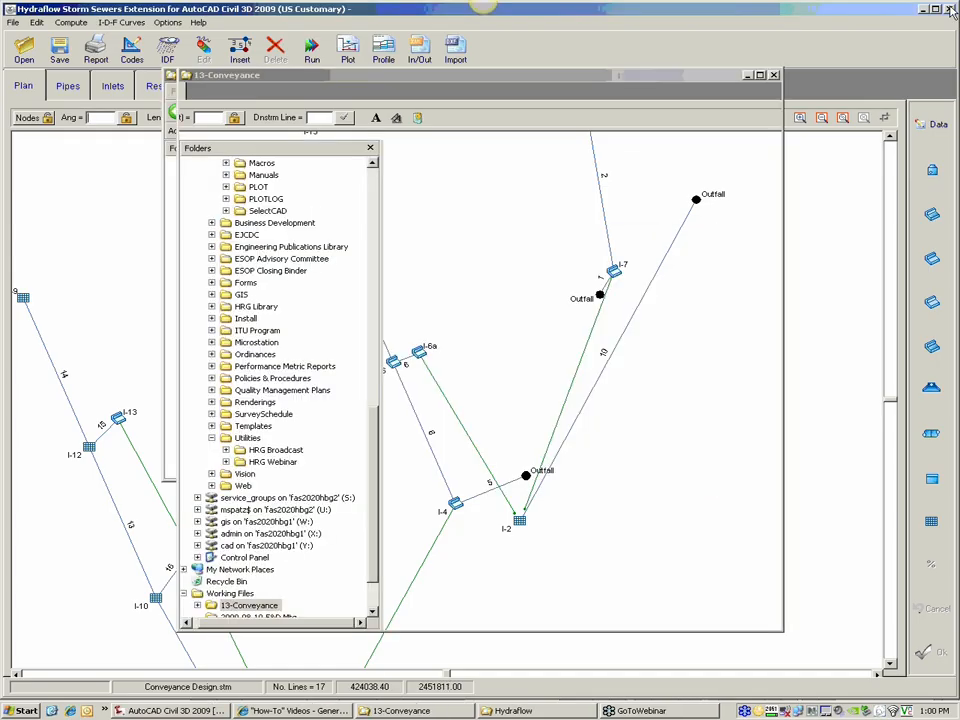
# Step: In the Civil 3D drawing, examine the pipe size labels in the STORM-EMEROLD (1) profile view between I-20a and EW-6
pyautogui.scroll(-12, 220, 468)
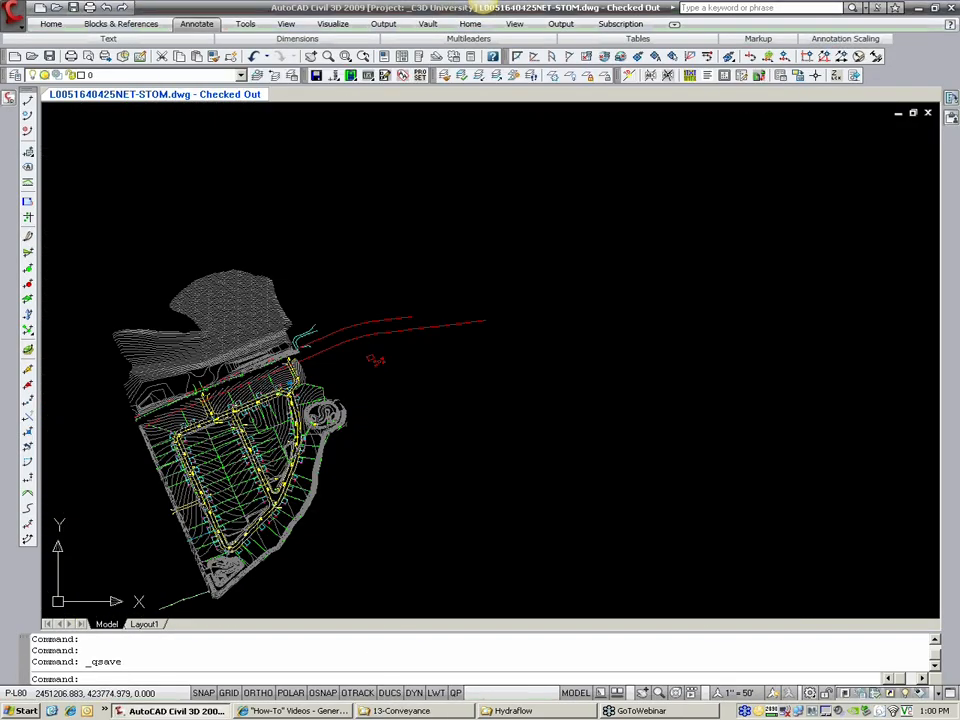
pyautogui.moveTo(360, 493); pyautogui.dragTo(602, 210, button='middle')
pyautogui.scroll(3, 500, 462)
pyautogui.scroll(10, 505, 458)
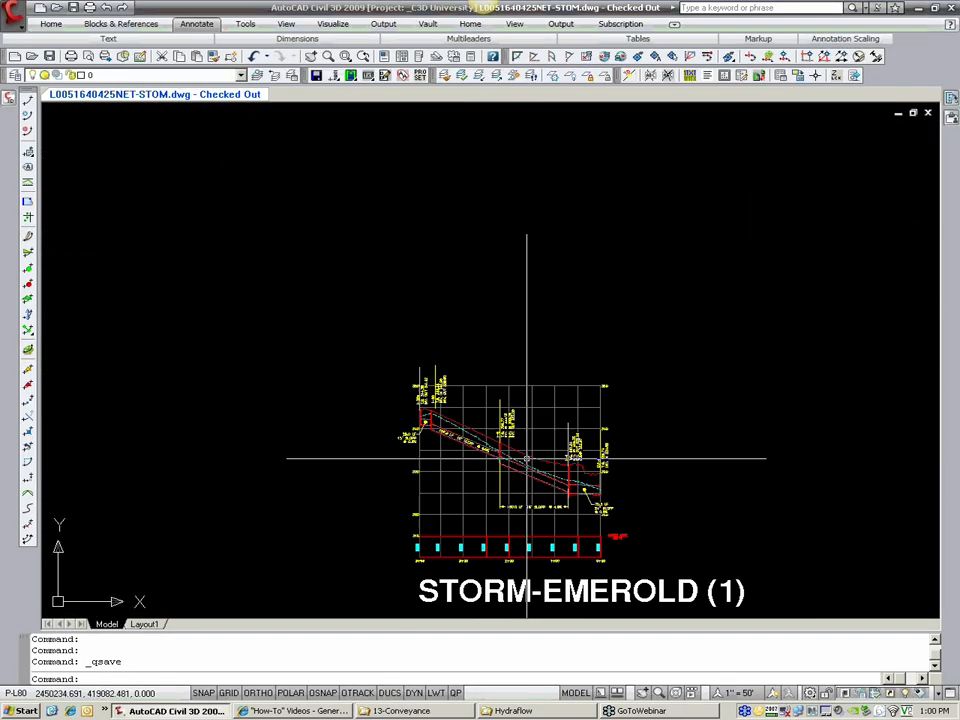
pyautogui.scroll(2, 424, 433)
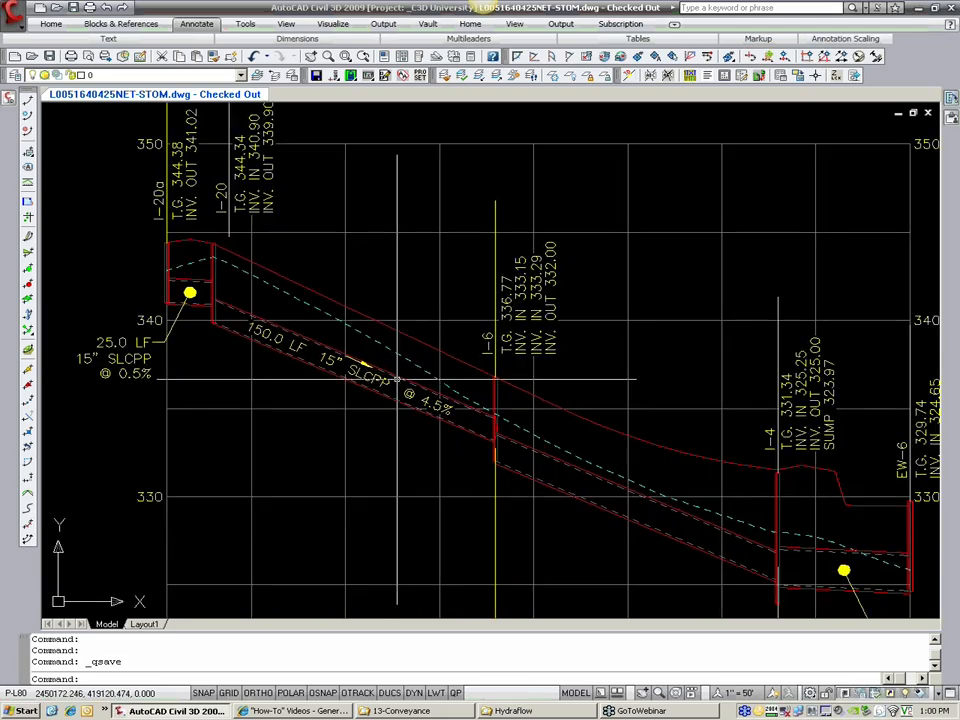
pyautogui.scroll(-6, 435, 340)
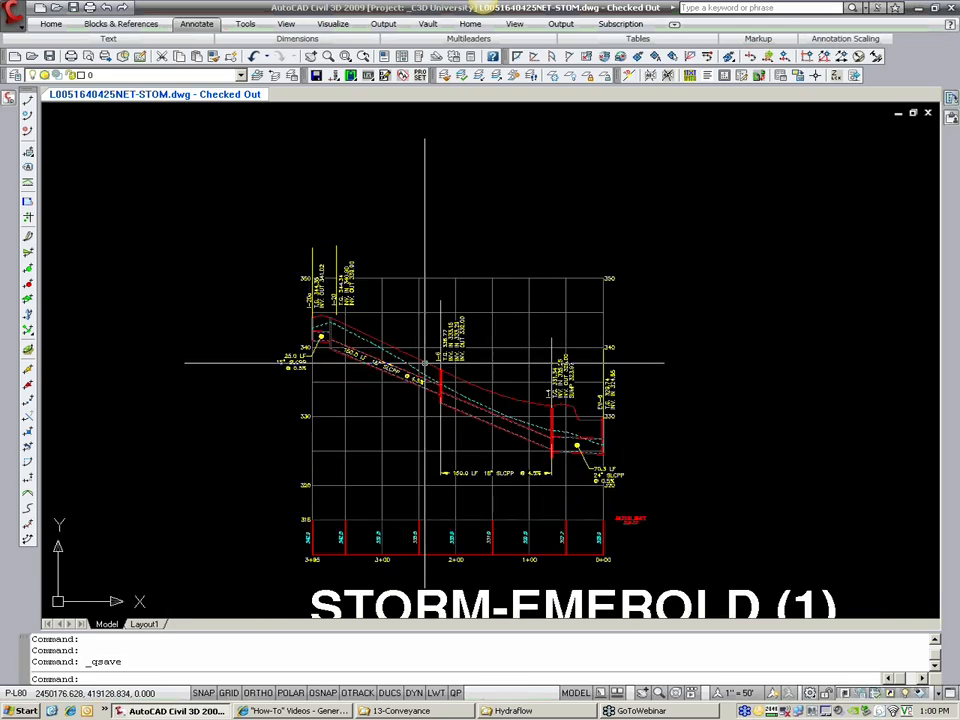
pyautogui.scroll(5, 440, 380)
pyautogui.moveTo(446, 394); pyautogui.dragTo(426, 374, button='middle')
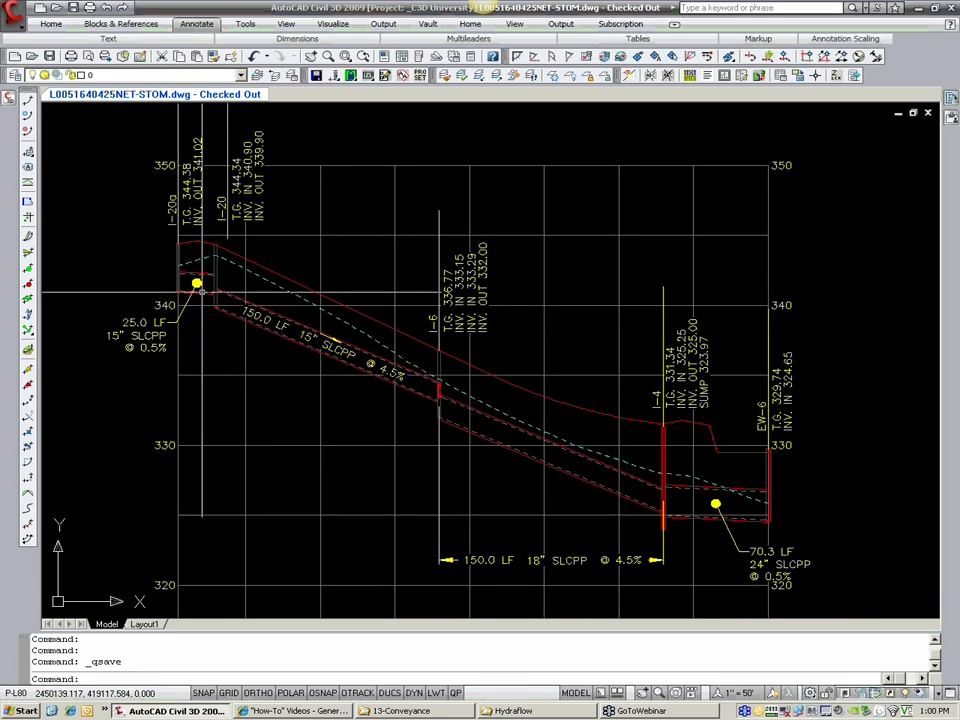
pyautogui.click(16, 15)
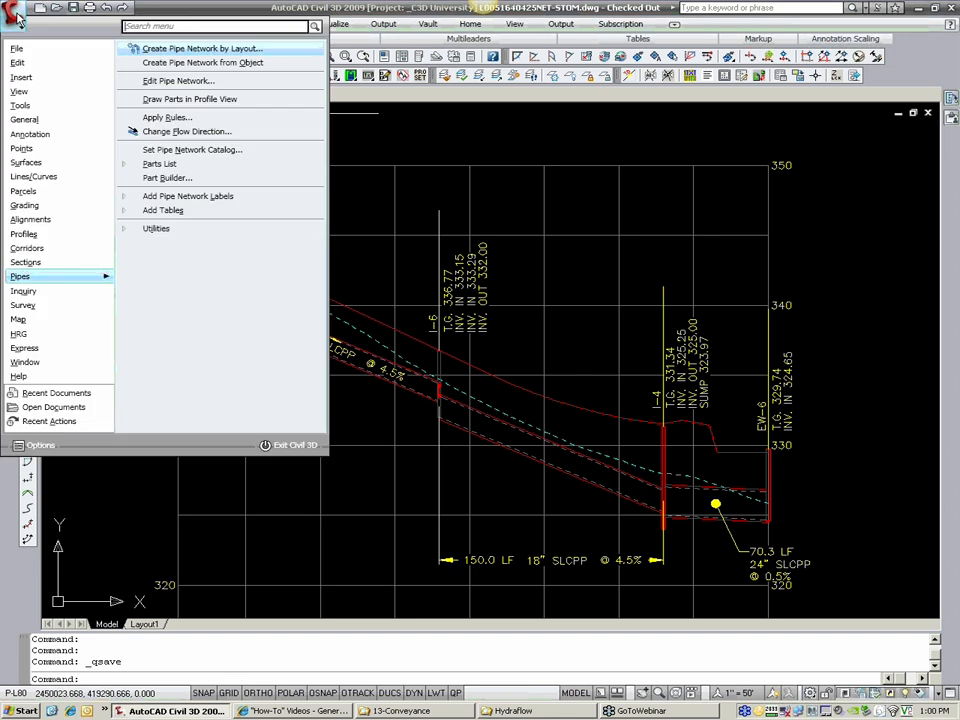
pyautogui.moveTo(17, 52)
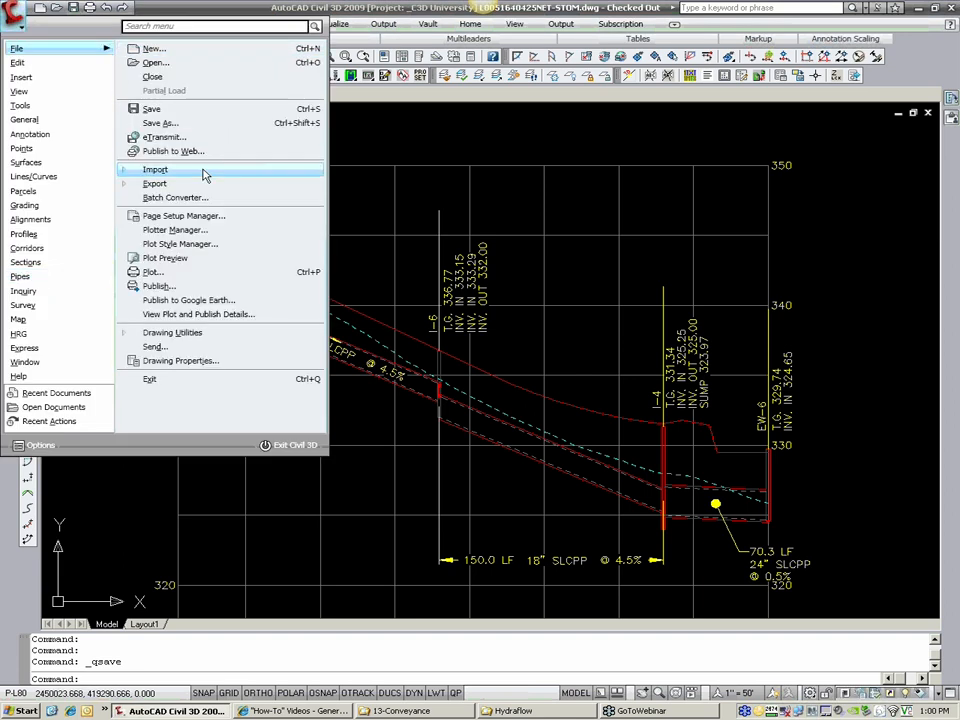
pyautogui.moveTo(204, 175)
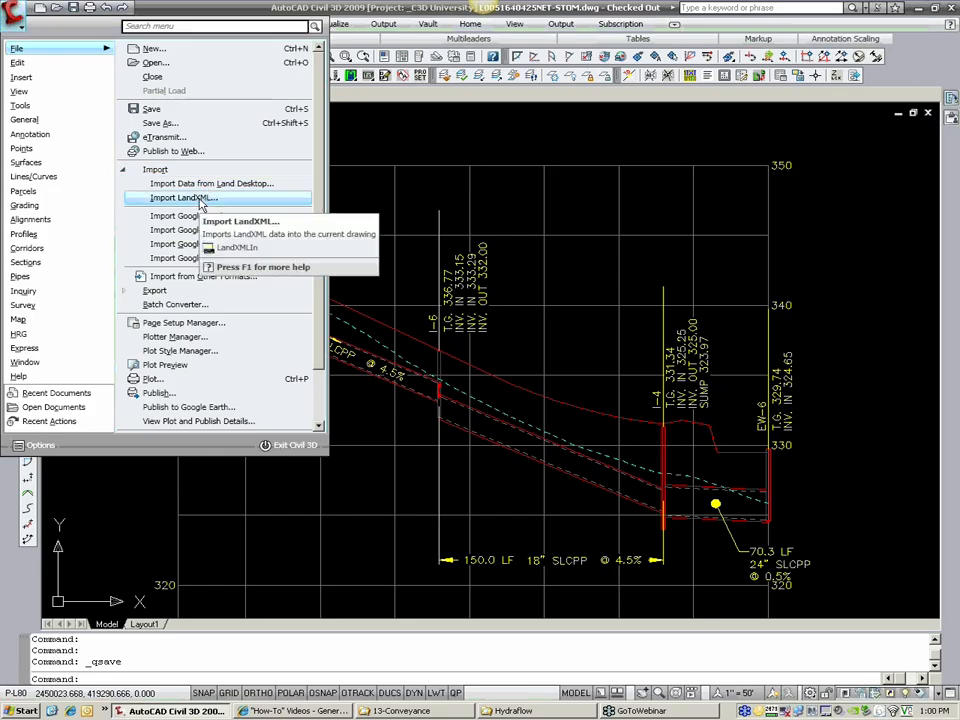
pyautogui.click(200, 204)
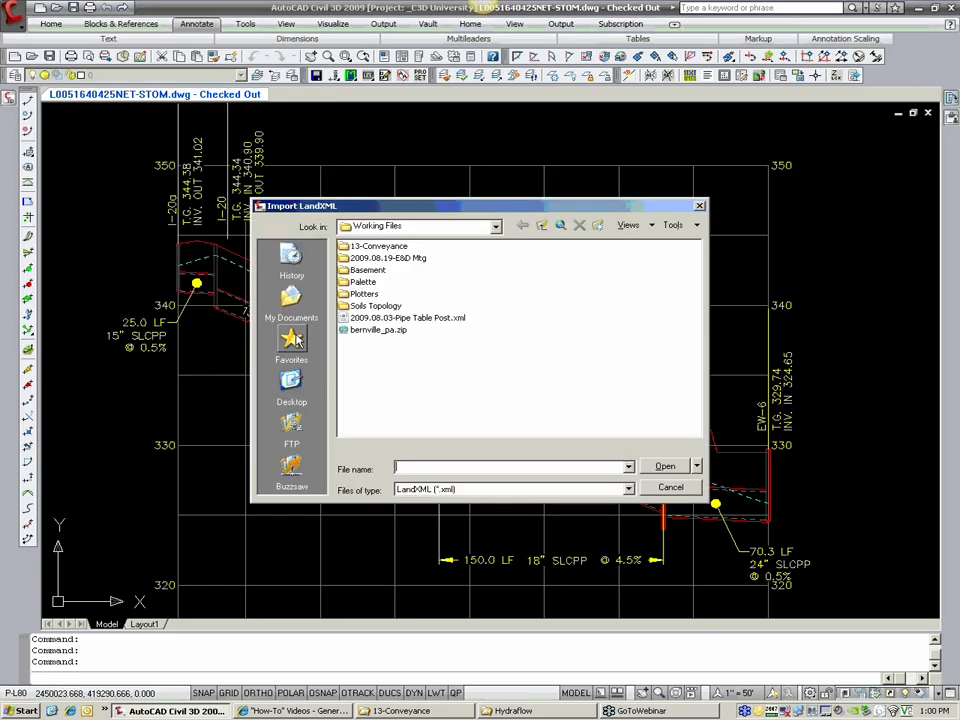
pyautogui.click(291, 385)
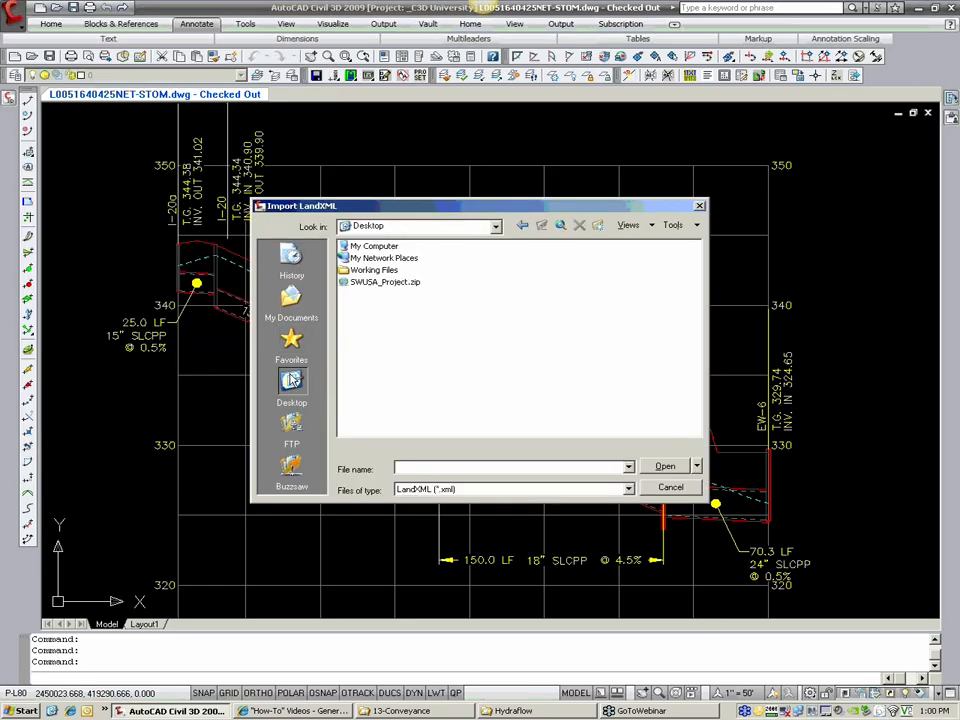
pyautogui.doubleClick(373, 270)
pyautogui.doubleClick(374, 246)
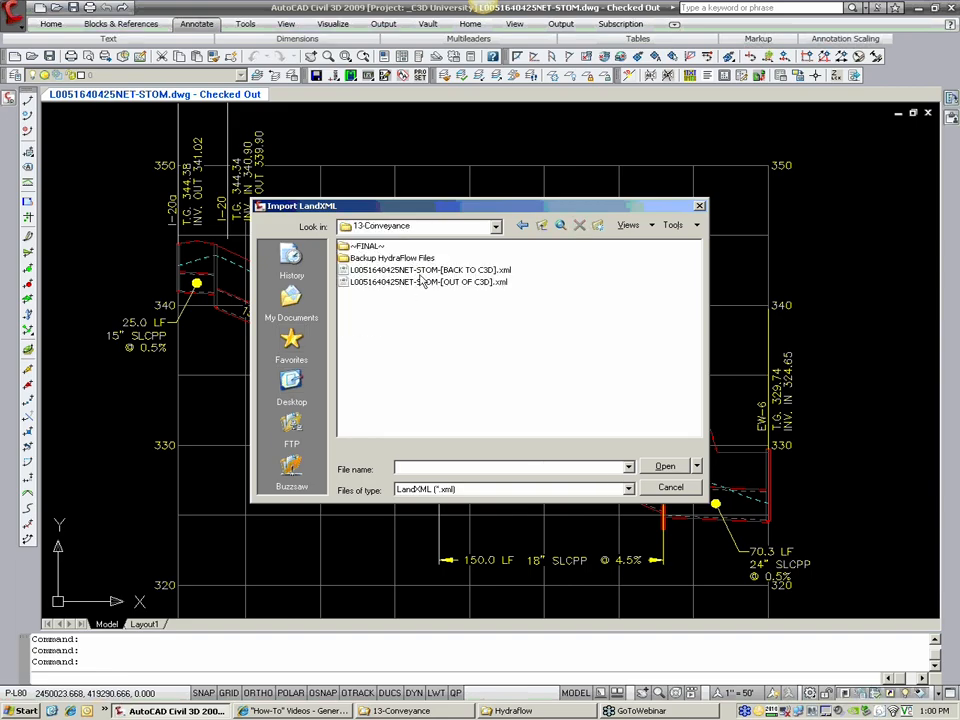
pyautogui.click(425, 270)
pyautogui.click(652, 467)
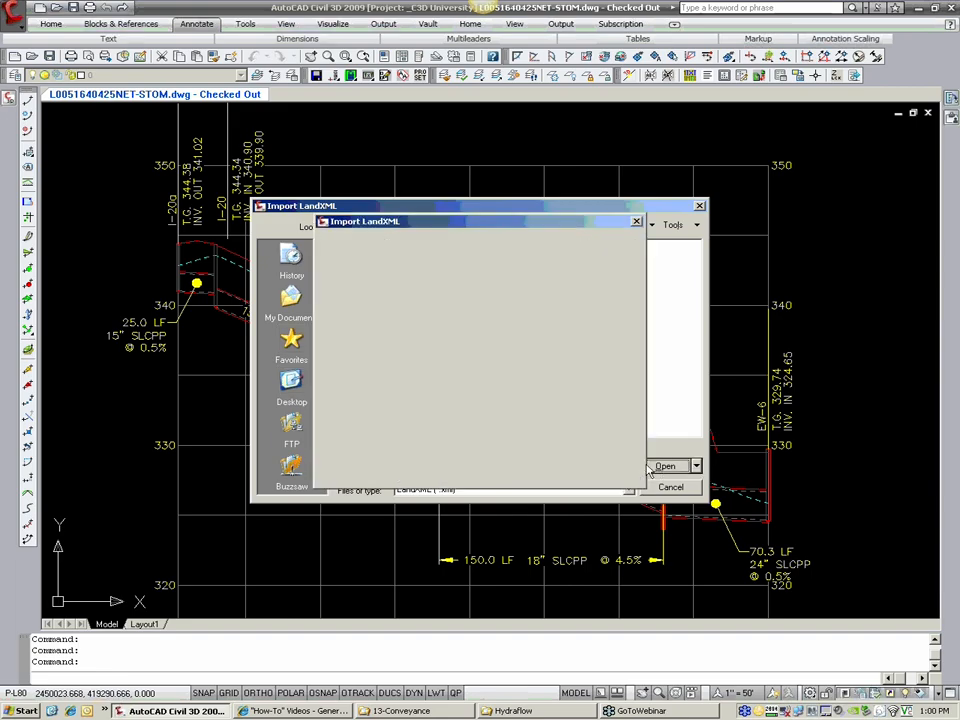
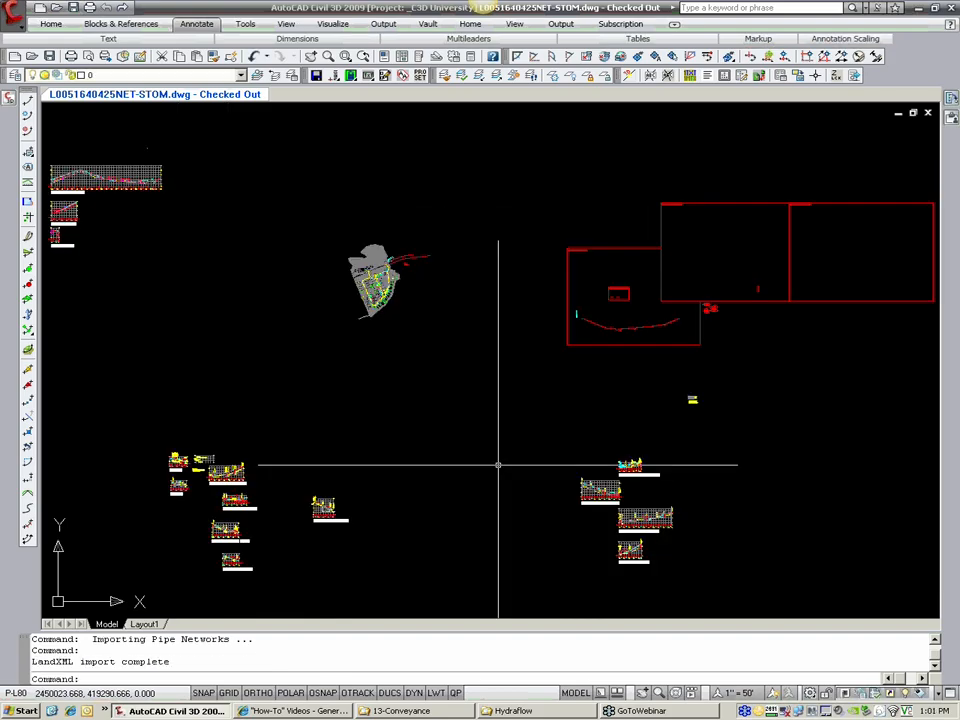
# Step: Examine the pipe size labels between I-20a and I-6 in the STORM-EMEROLD (1) profile view
pyautogui.scroll(15, 375, 476)
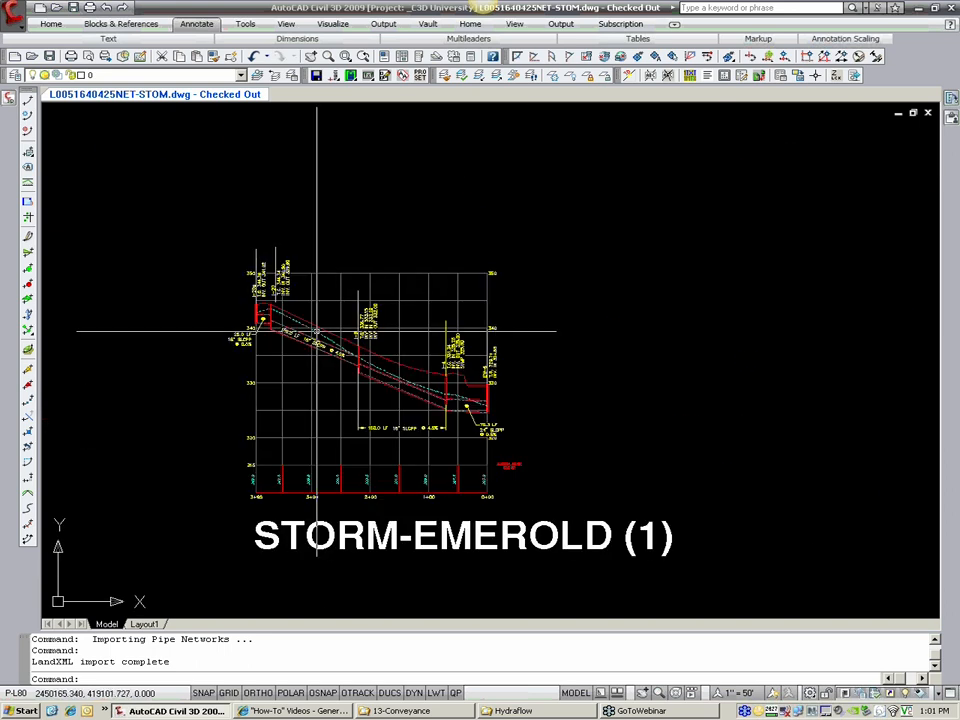
pyautogui.moveTo(329, 333); pyautogui.dragTo(439, 348, button='middle')
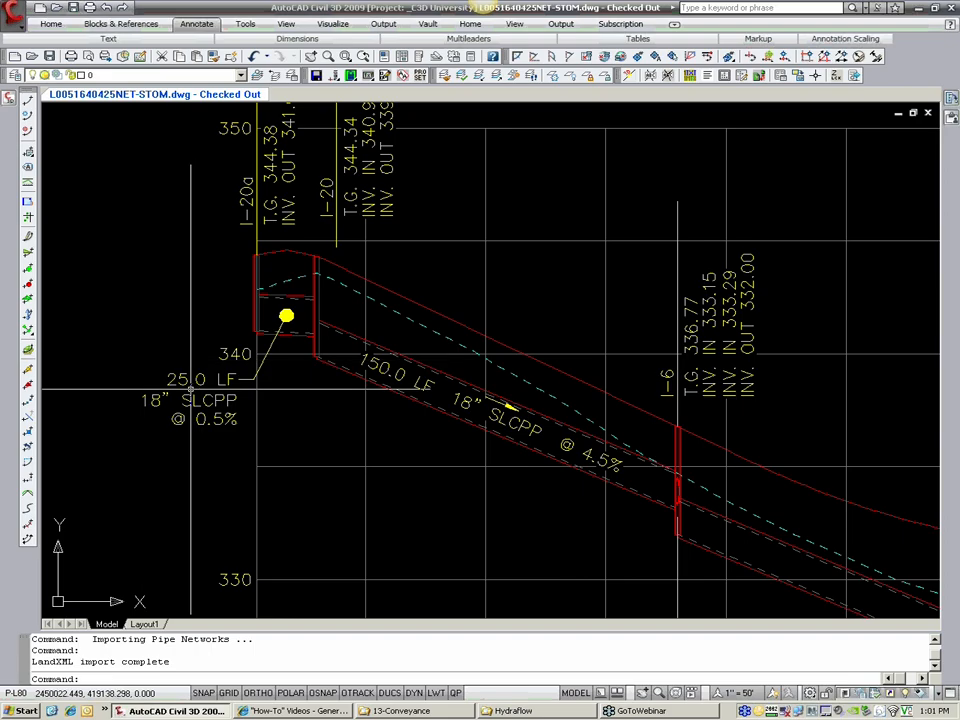
pyautogui.scroll(-10, 190, 388)
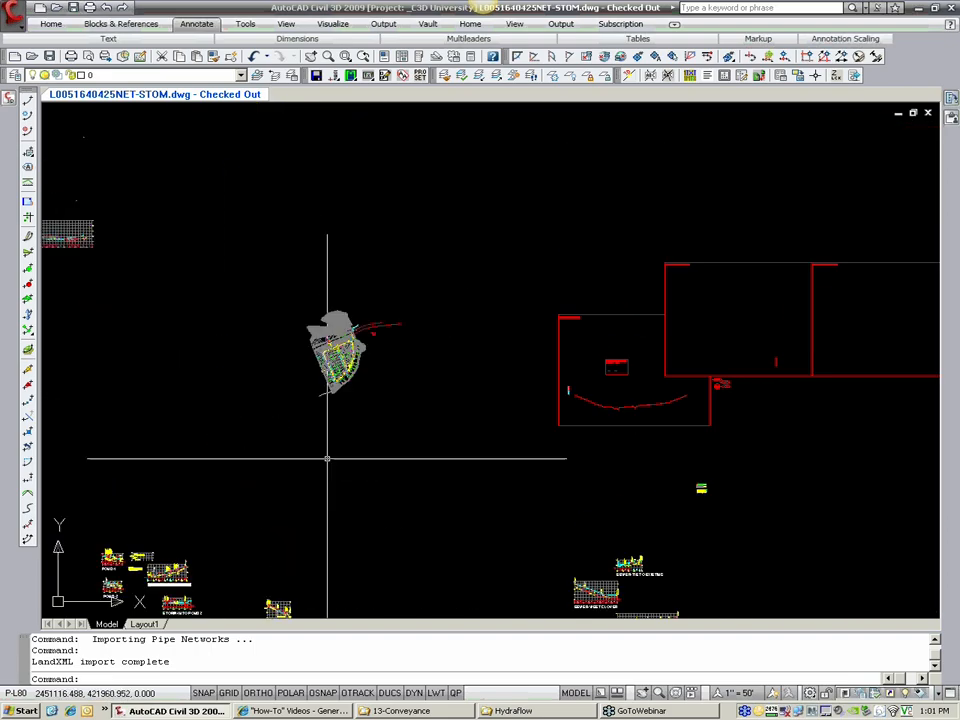
# Step: In plan, move the I-14 end of the storm pipe between I-15 and I-14 so that it connects to structure I-20
pyautogui.scroll(12, 317, 293)
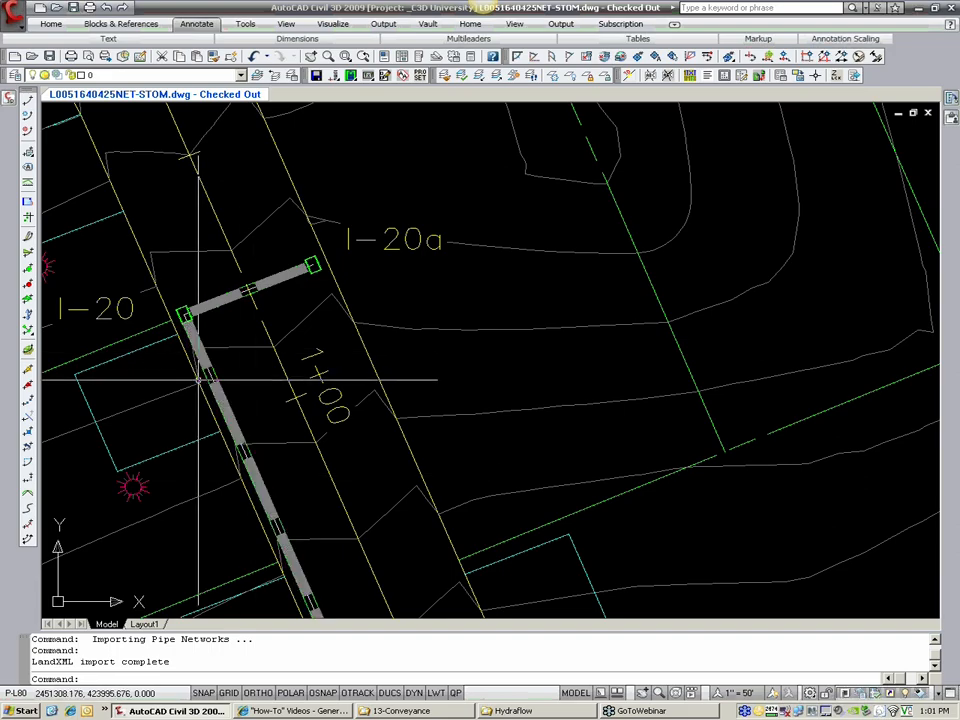
pyautogui.scroll(-5, 198, 380)
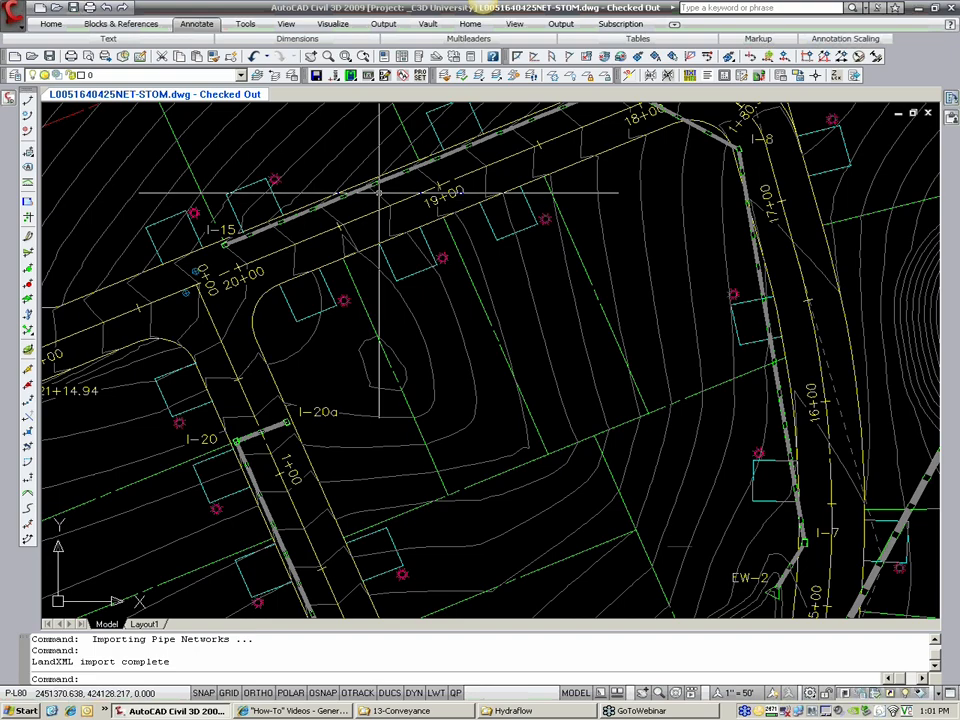
pyautogui.click(387, 182)
pyautogui.moveTo(490, 221); pyautogui.dragTo(418, 344, button='middle')
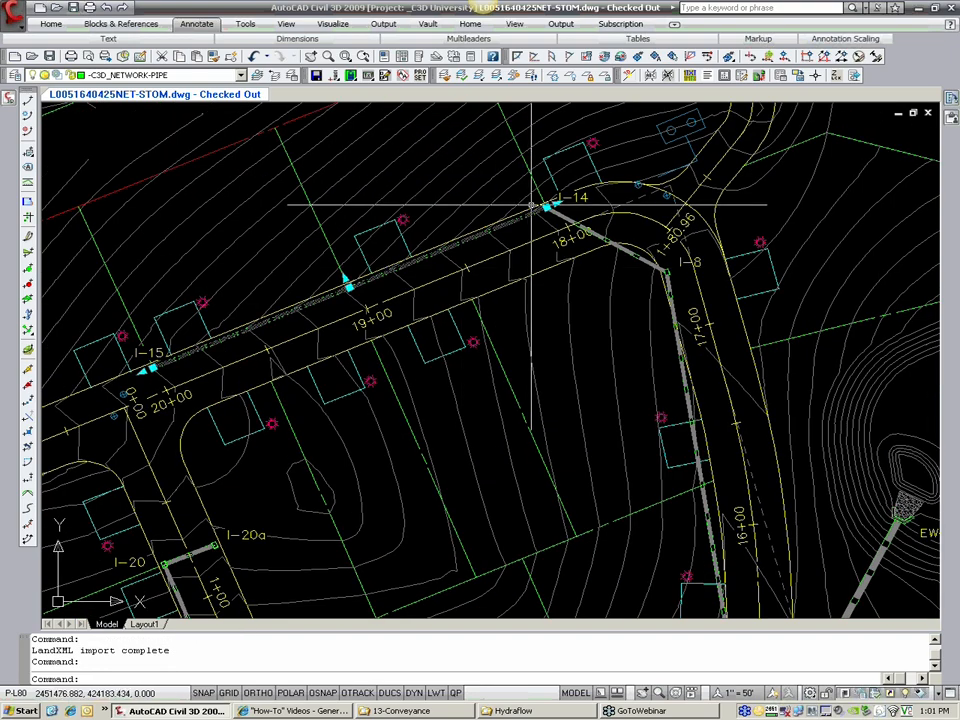
pyautogui.click(540, 206)
pyautogui.moveTo(257, 439); pyautogui.dragTo(370, 342, button='middle')
pyautogui.scroll(4, 325, 455)
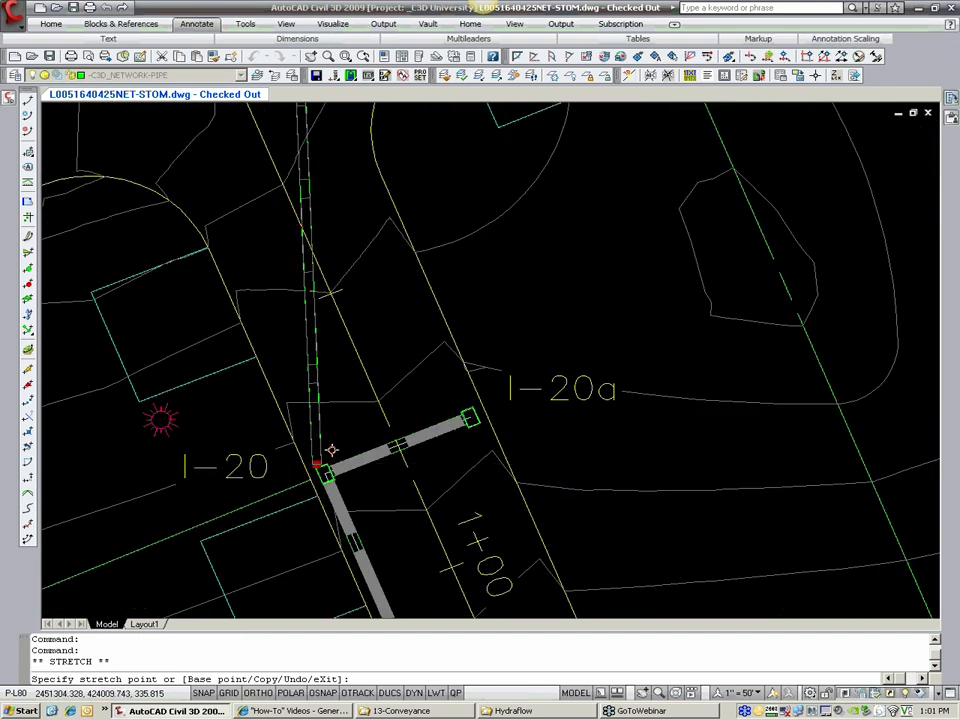
pyautogui.scroll(-5, 331, 450)
pyautogui.scroll(6, 325, 458)
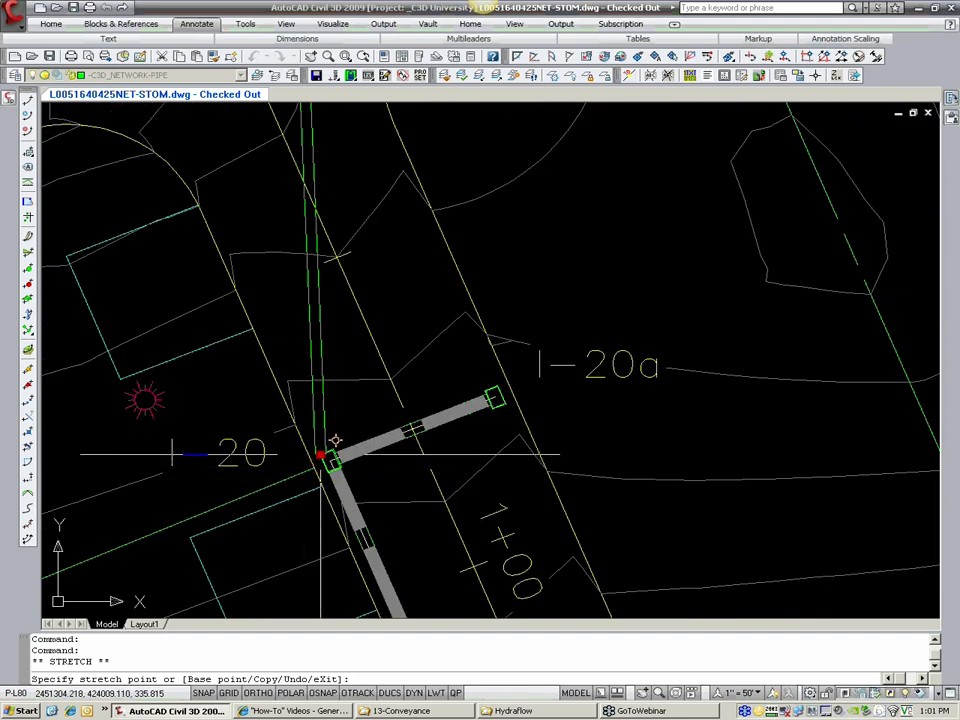
pyautogui.click(321, 457)
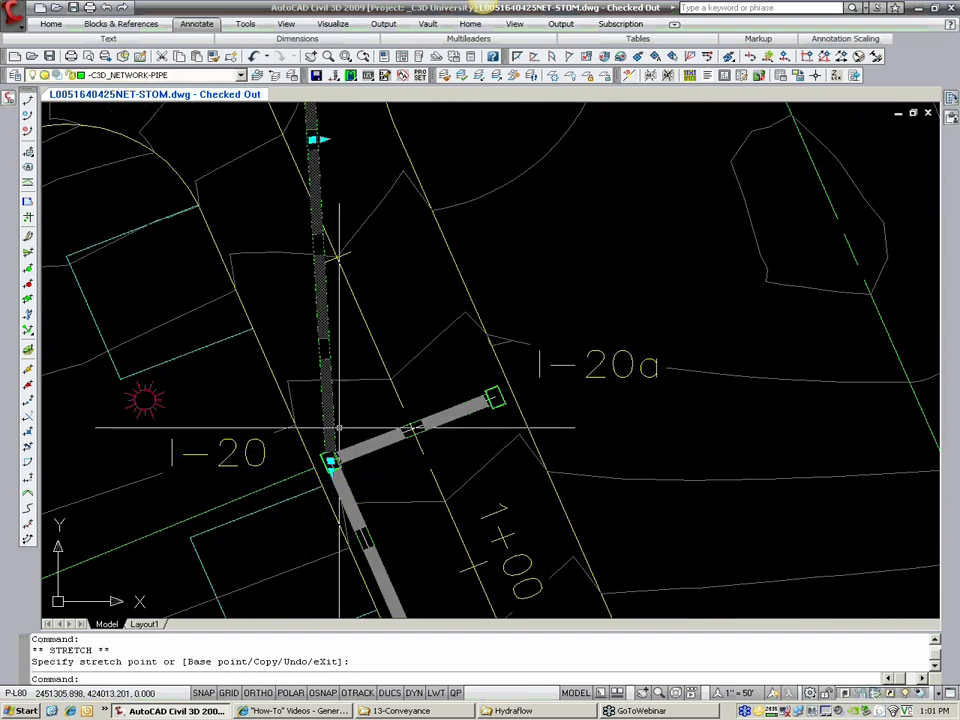
pyautogui.press('Escape')
pyautogui.press('Escape')
pyautogui.scroll(-6, 339, 428)
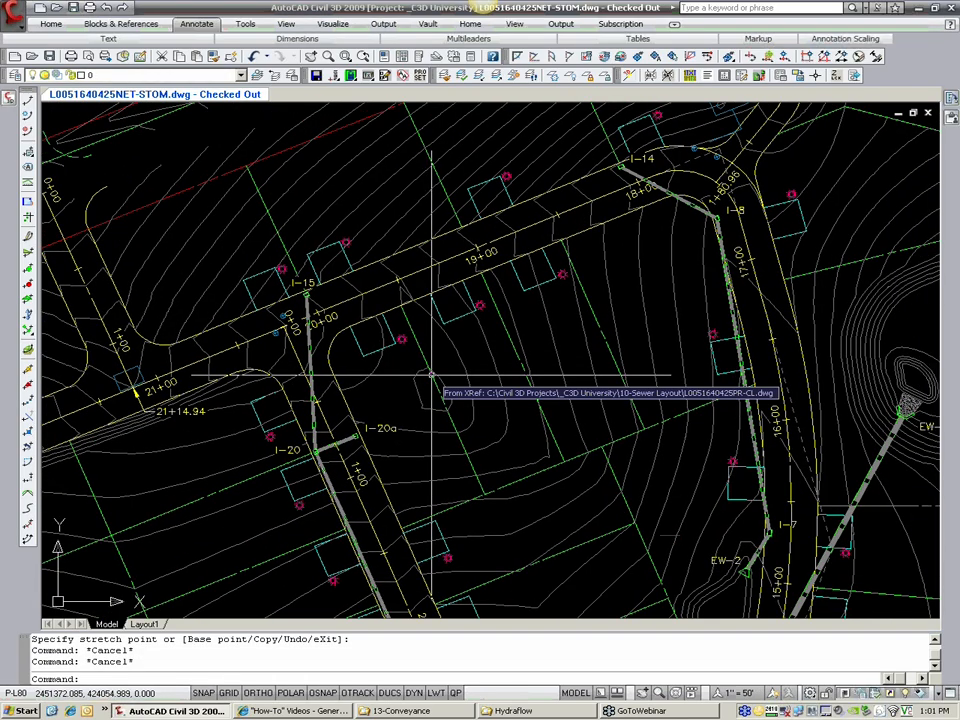
pyautogui.moveTo(9, 100)
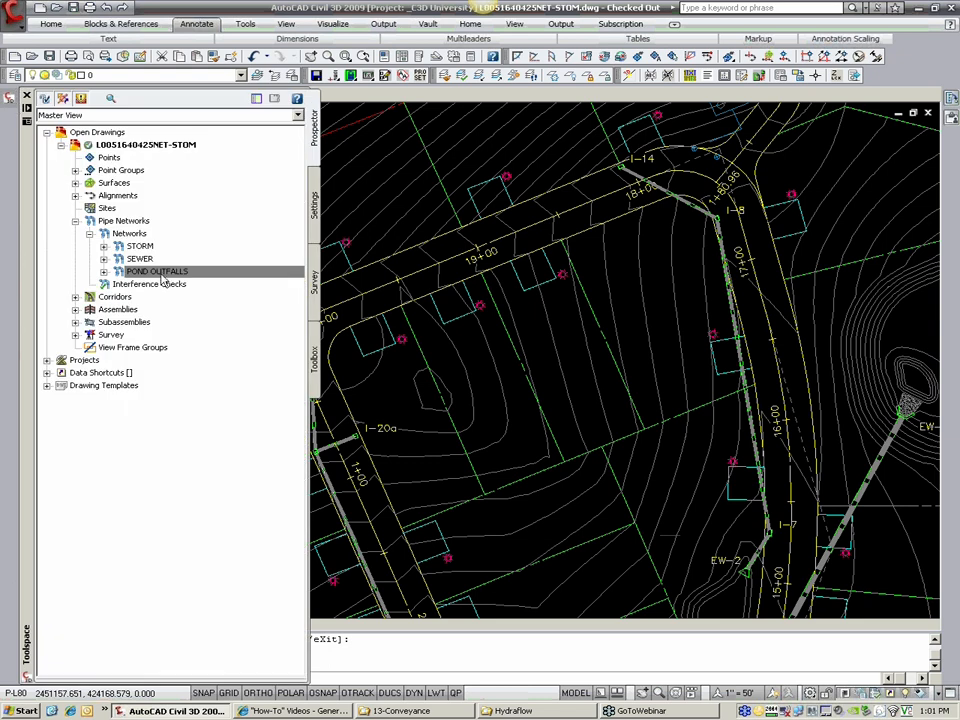
pyautogui.click(140, 246)
pyautogui.rightClick(146, 246)
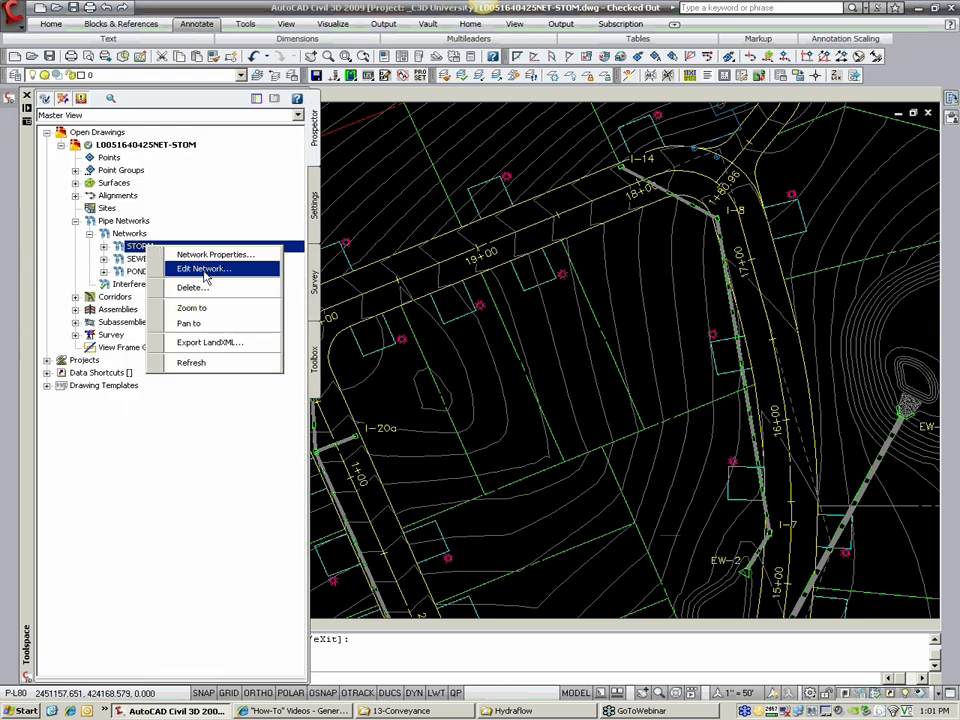
pyautogui.click(248, 343)
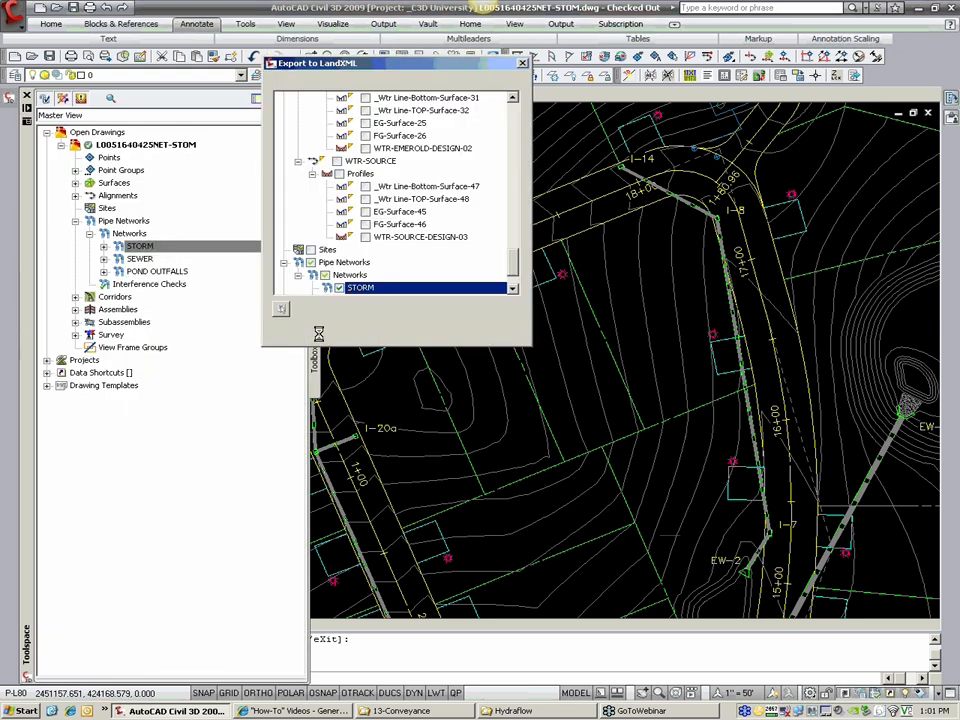
pyautogui.click(366, 329)
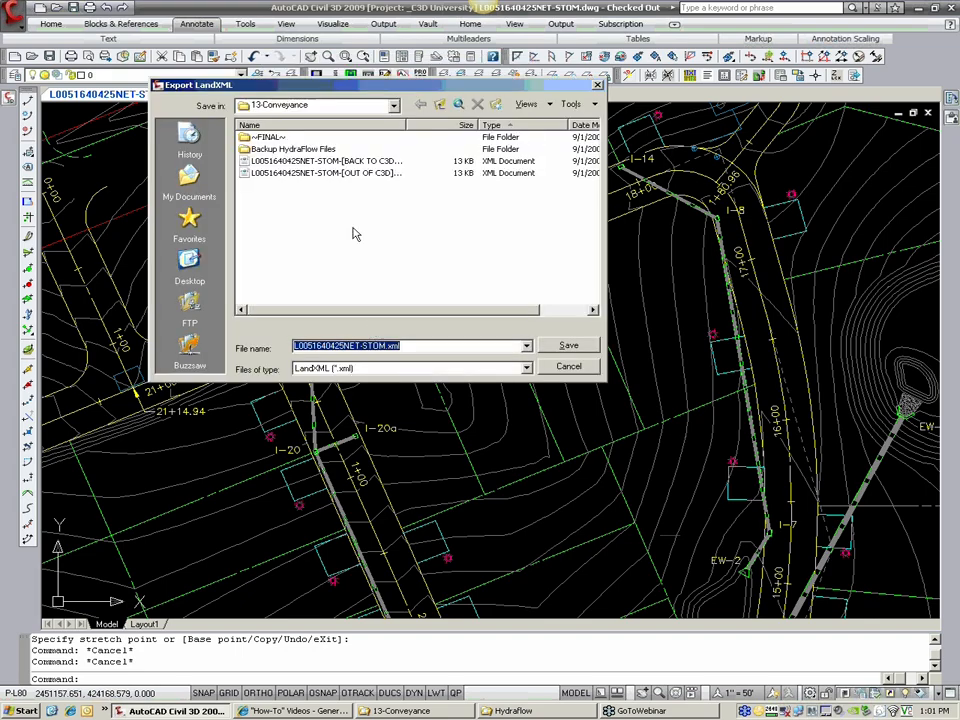
pyautogui.click(320, 173)
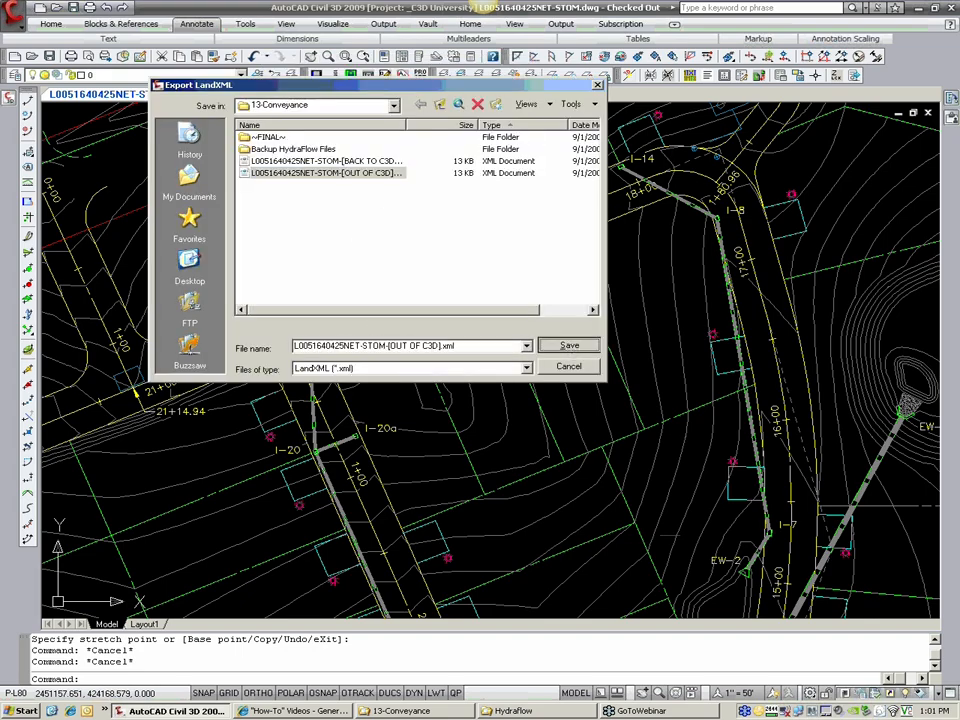
pyautogui.press('Return')
pyautogui.click(313, 253)
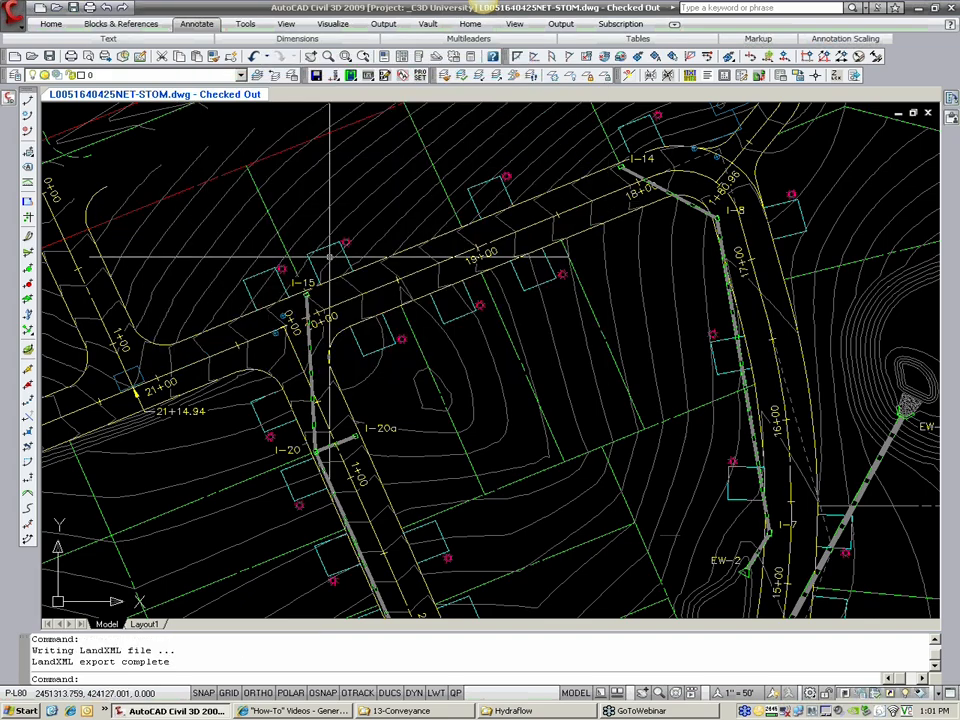
pyautogui.click(510, 711)
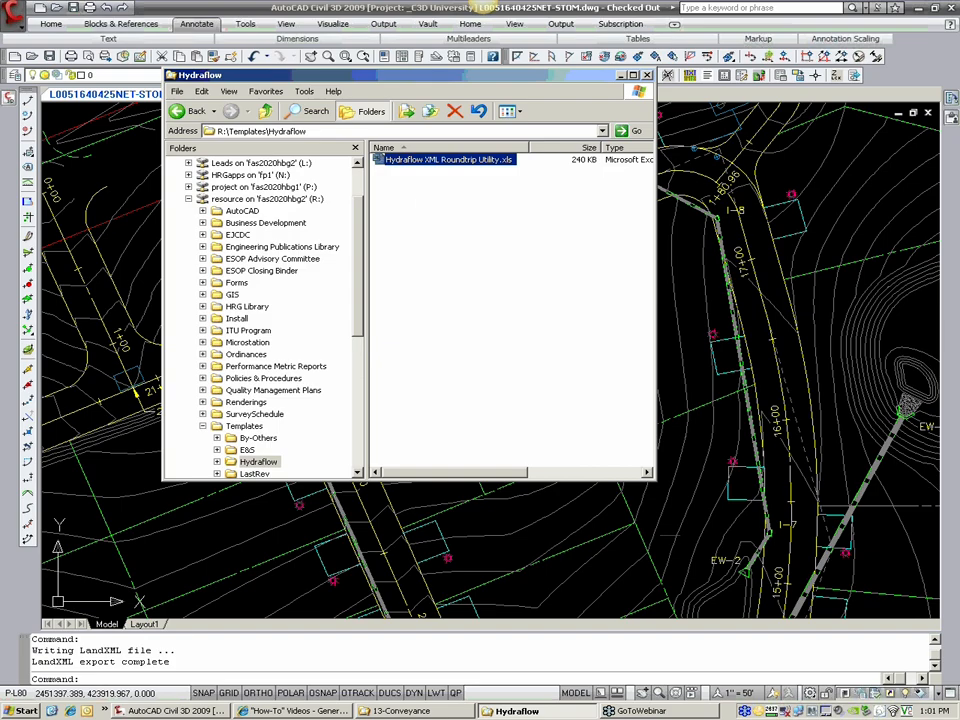
pyautogui.click(425, 711)
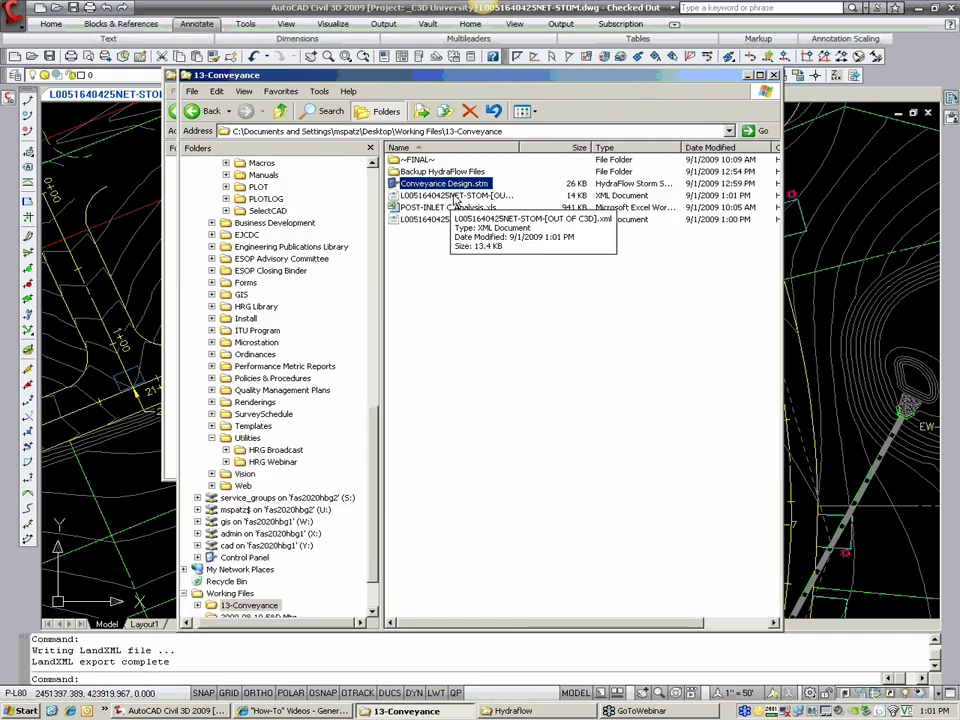
pyautogui.moveTo(519, 148); pyautogui.dragTo(627, 148)
pyautogui.click(531, 197)
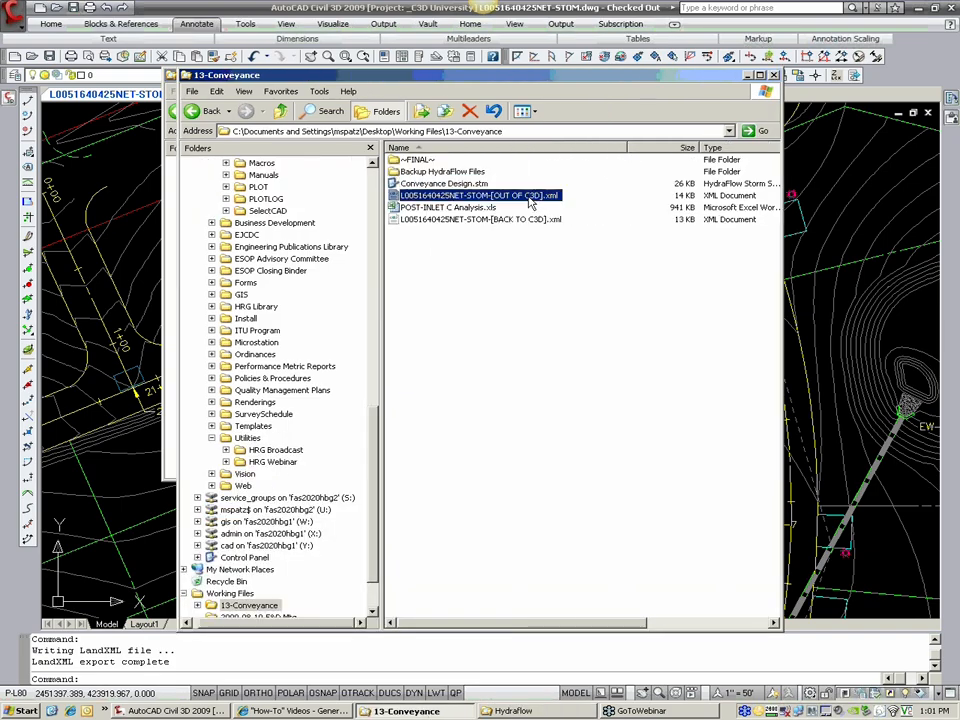
pyautogui.rightClick(531, 201)
pyautogui.click(555, 216)
# Step: Remove every " (STORM)" suffix from the XML file by replacing it with nothing, then save and close the file
pyautogui.click(167, 95)
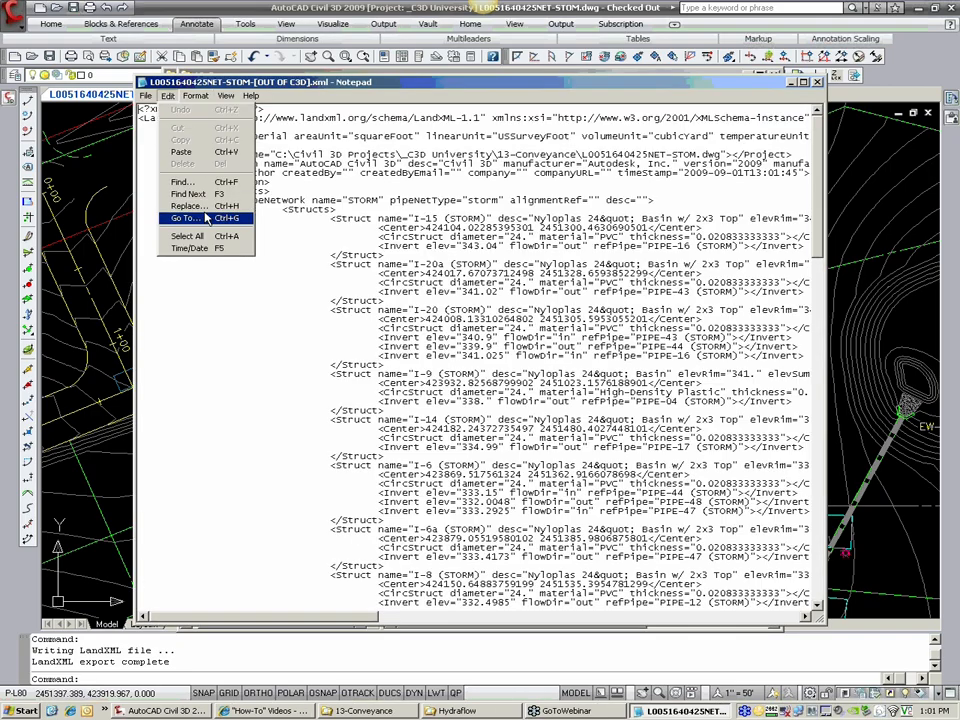
pyautogui.click(150, 156)
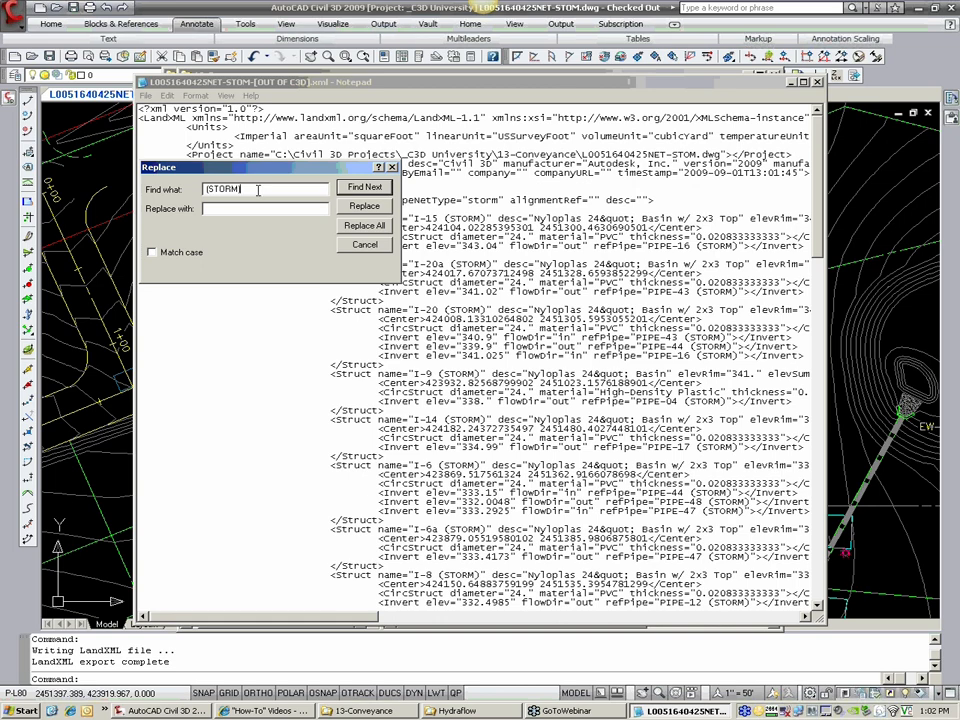
pyautogui.click(352, 227)
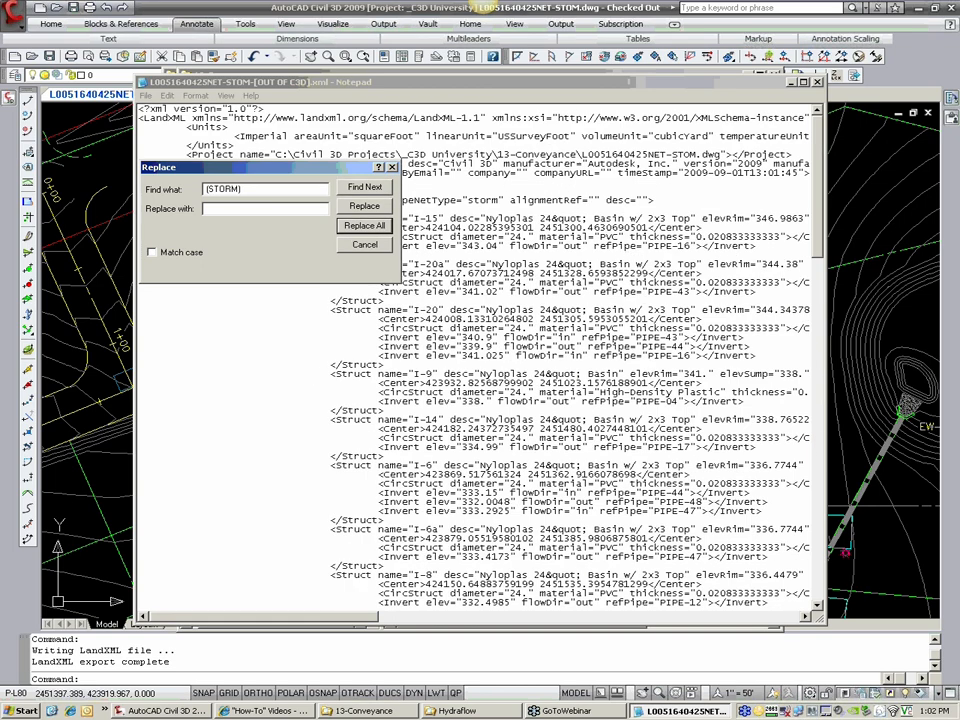
pyautogui.click(365, 244)
pyautogui.click(145, 95)
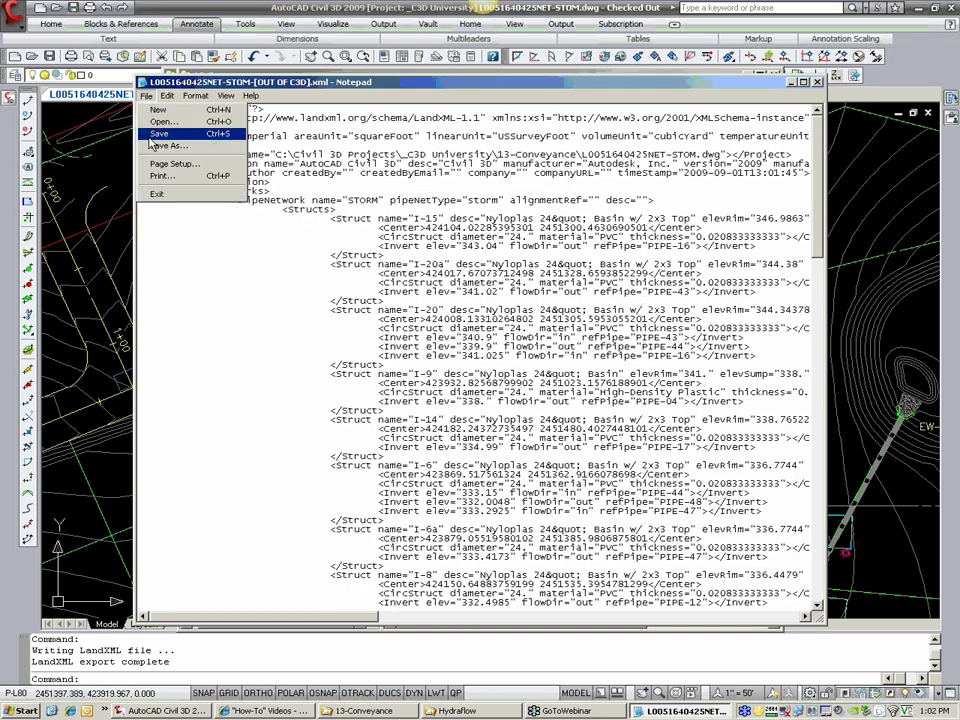
pyautogui.click(165, 139)
pyautogui.click(817, 83)
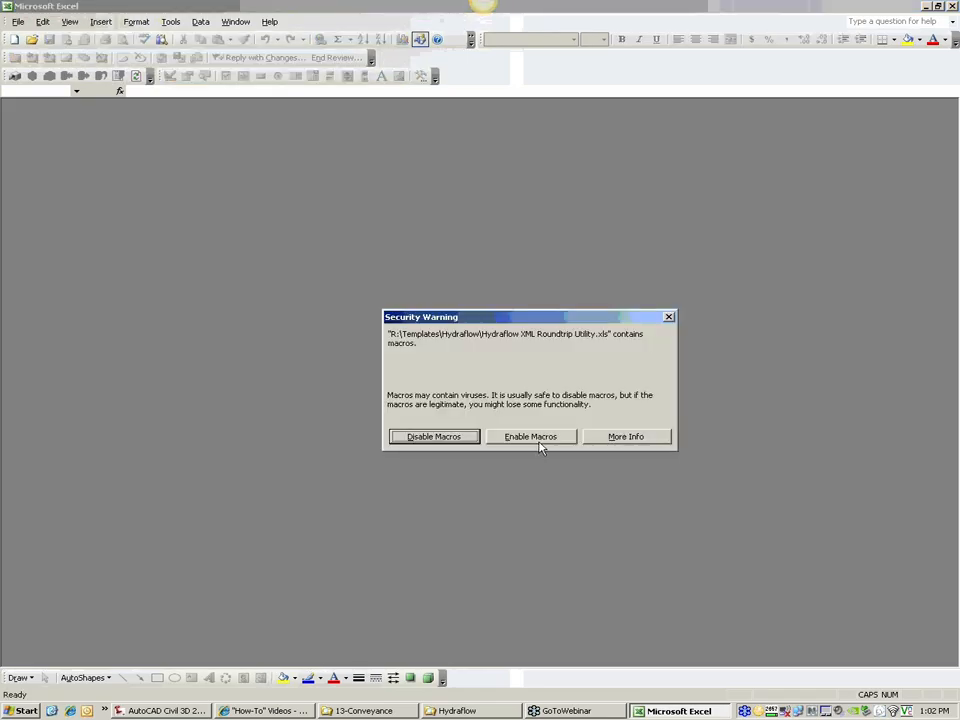
# Step: Open Hydraflow XML Roundtrip Utility.xls in Excel with macros enabled, and copy the 13-Conveyance folder path from its Explorer window
pyautogui.click(536, 444)
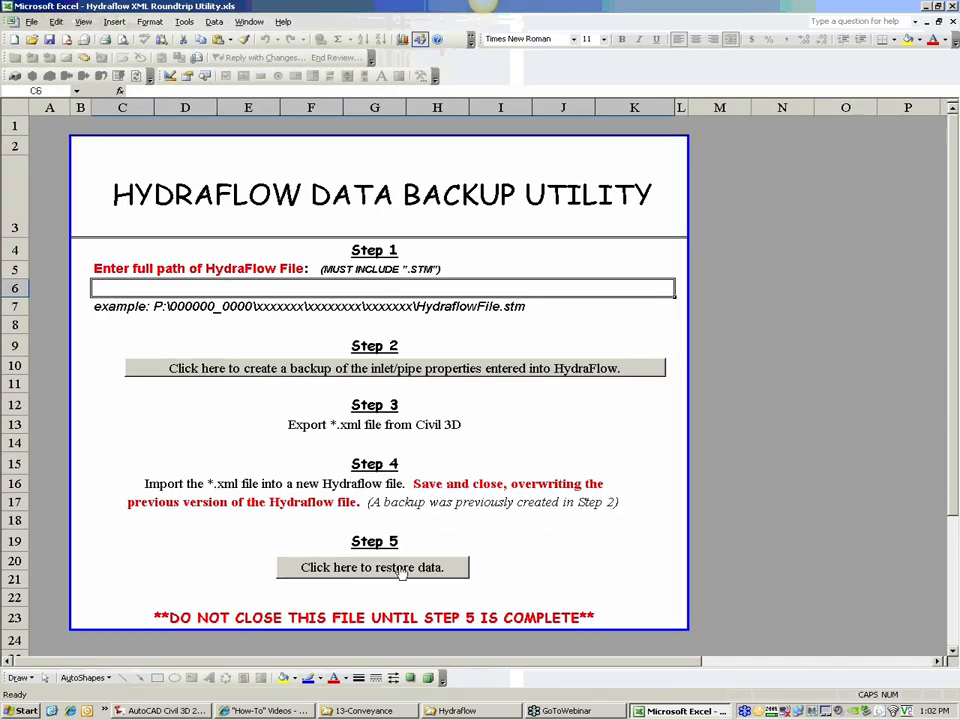
pyautogui.click(366, 710)
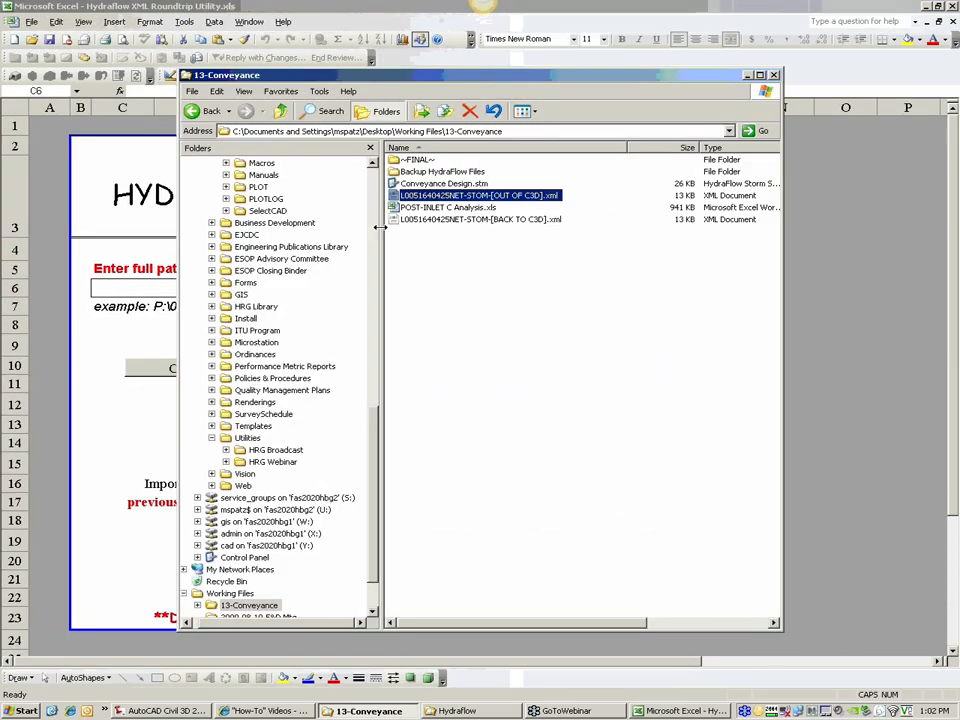
pyautogui.click(391, 131)
pyautogui.hotkey('ctrl', 'c')
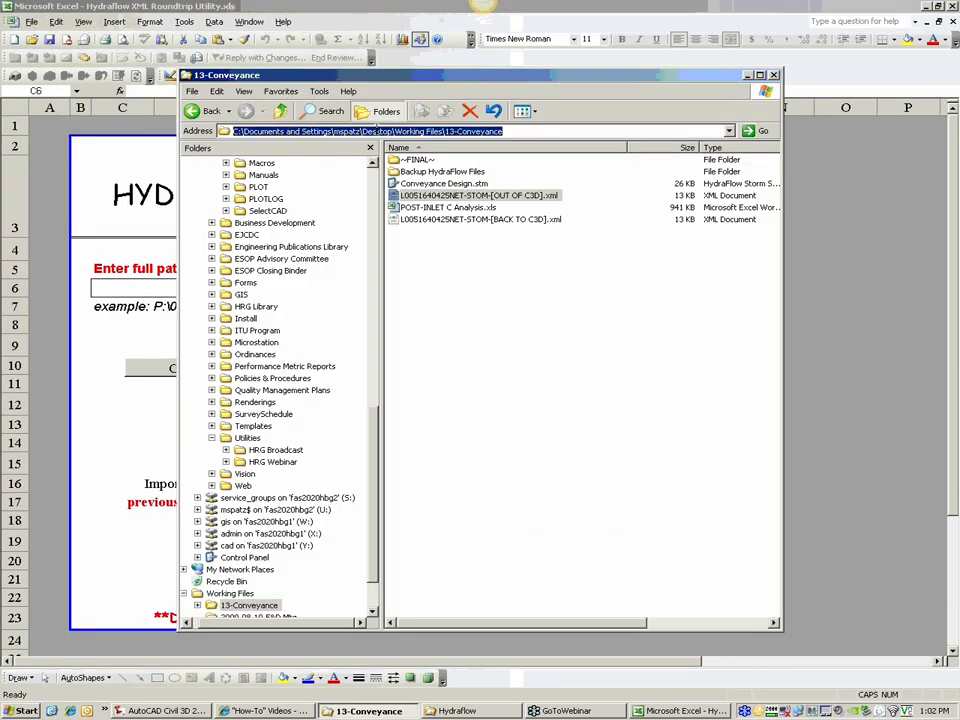
# Step: Enter the full path to 13-Conveyance\Conveyance Design.stm as the HydraFlow file and create a backup of its inlet/pipe properties
pyautogui.click(882, 284)
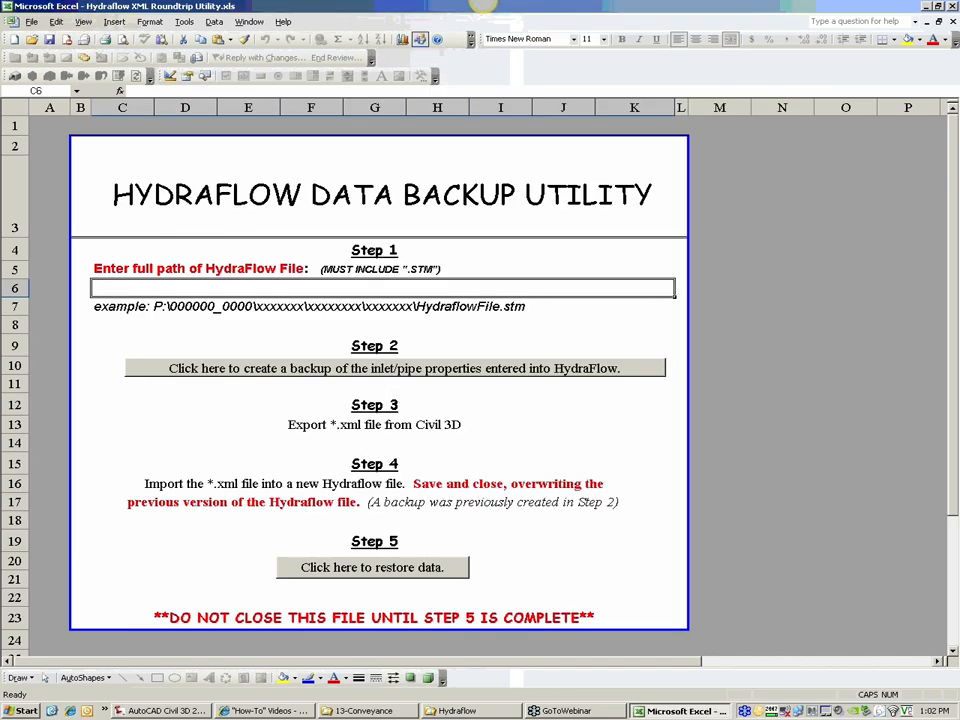
pyautogui.hotkey('ctrl', 'v')
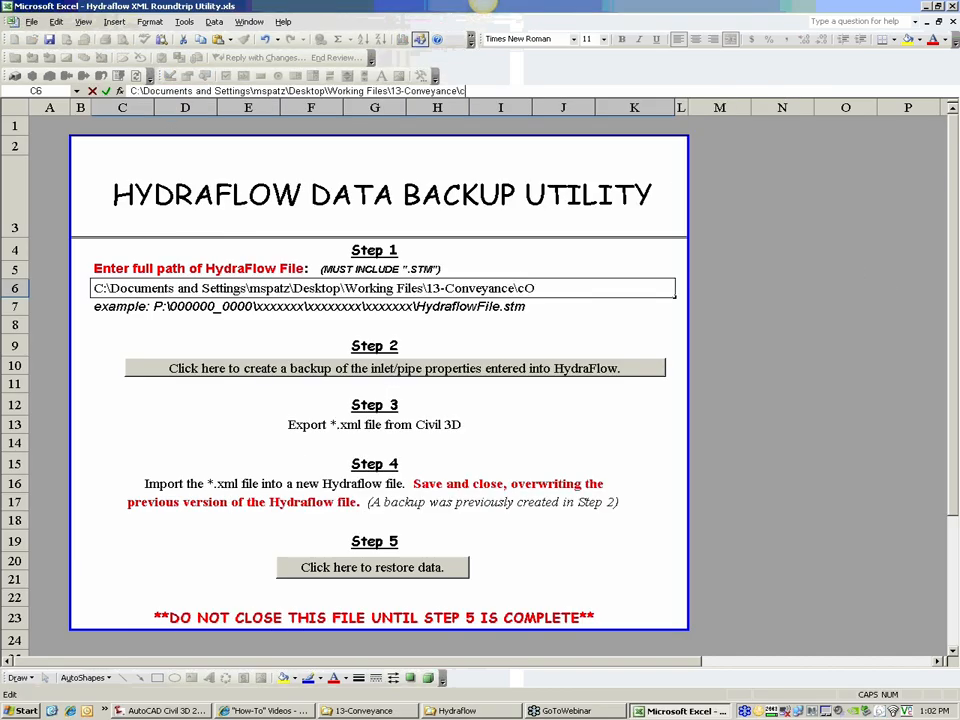
pyautogui.write('\\Conveyance Design')
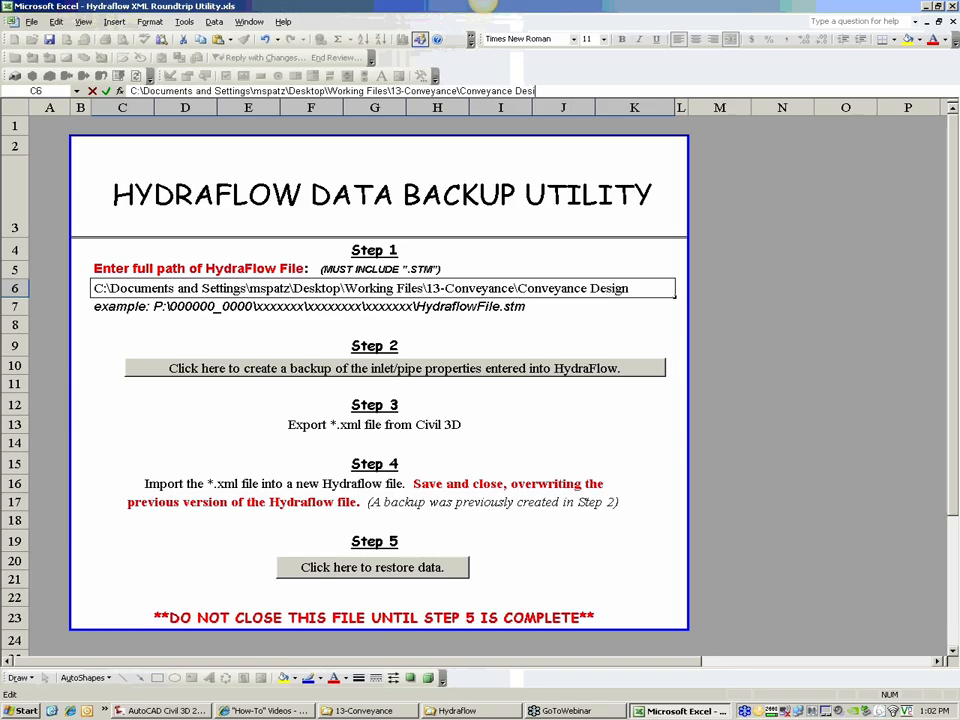
pyautogui.write('.stm')
pyautogui.press('Return')
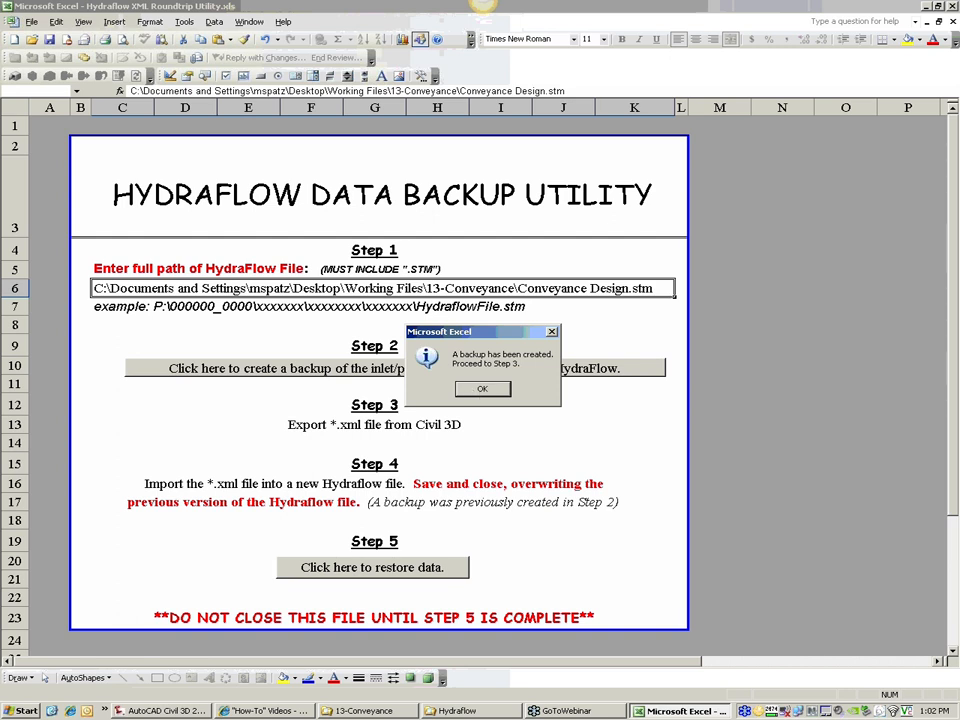
pyautogui.click(483, 388)
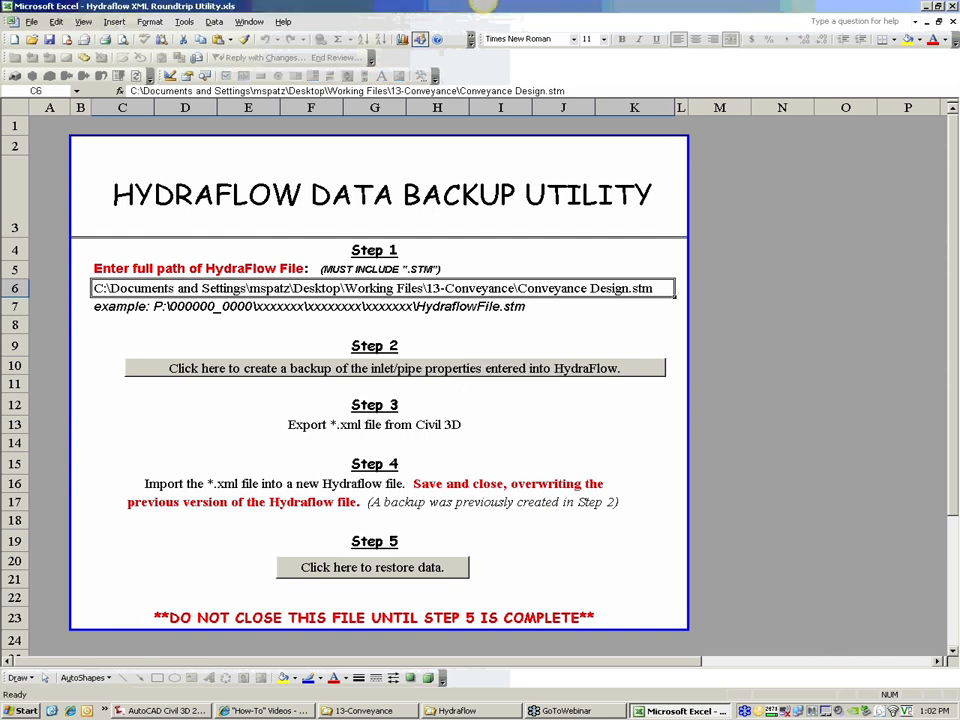
pyautogui.click(21, 711)
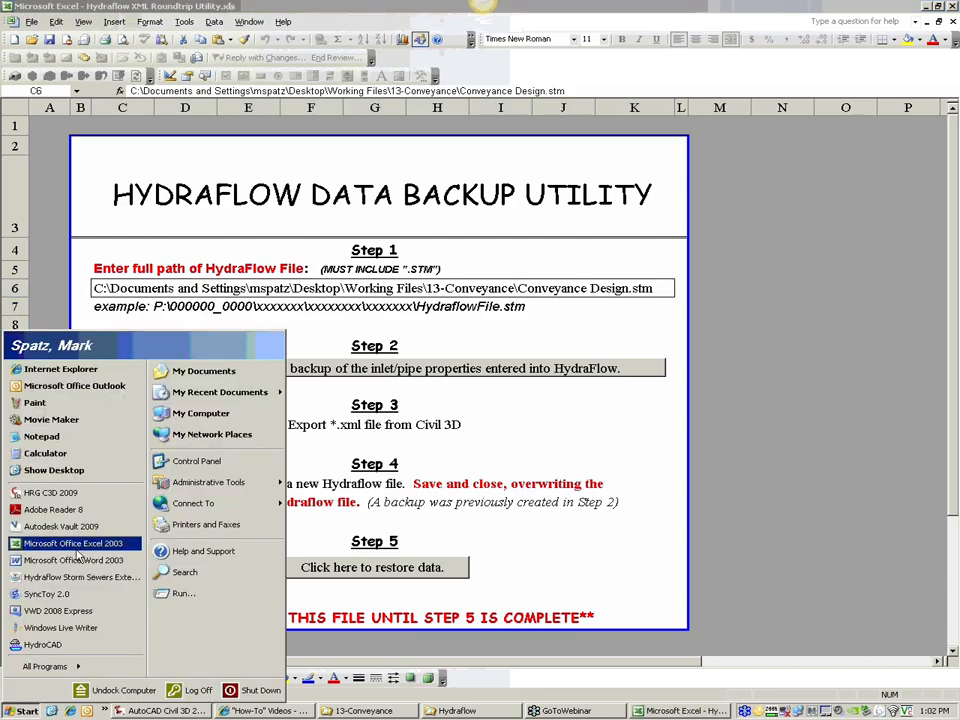
pyautogui.click(77, 578)
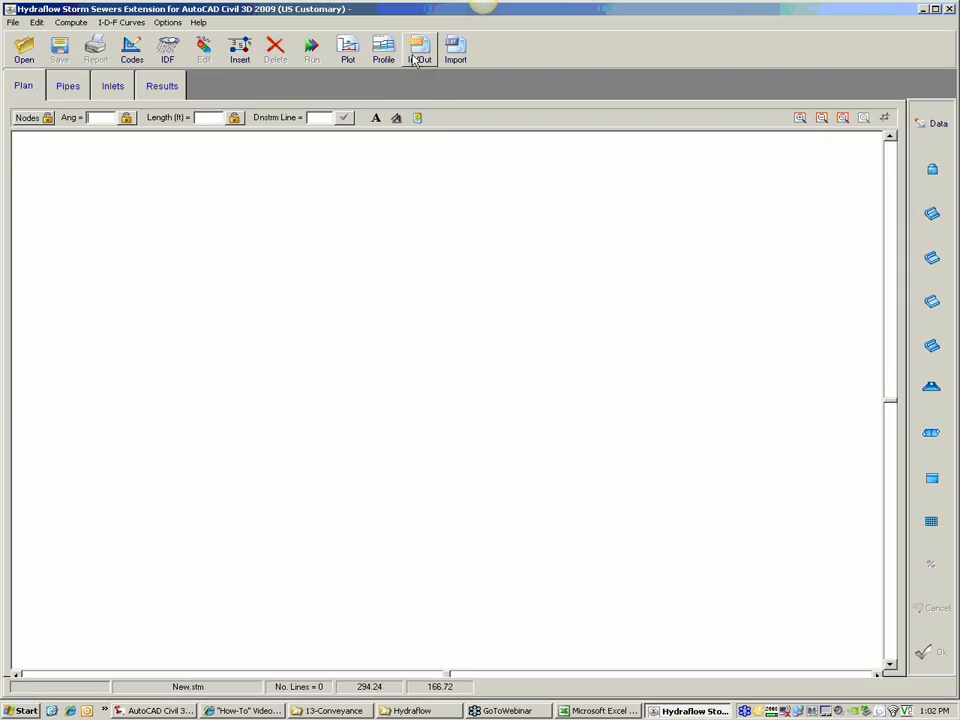
pyautogui.click(418, 57)
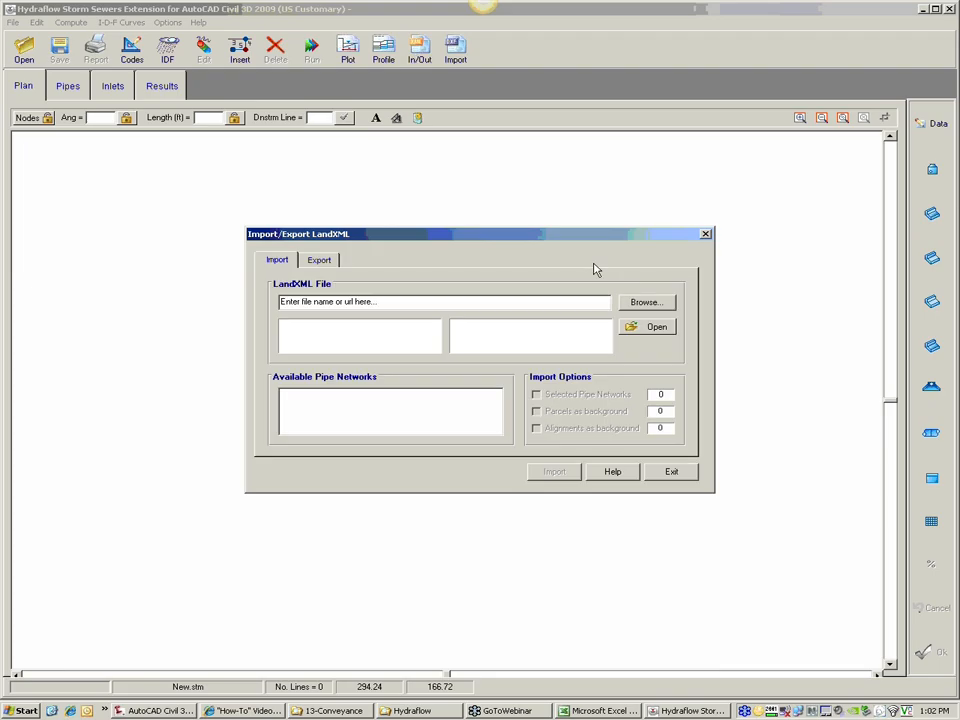
pyautogui.click(643, 304)
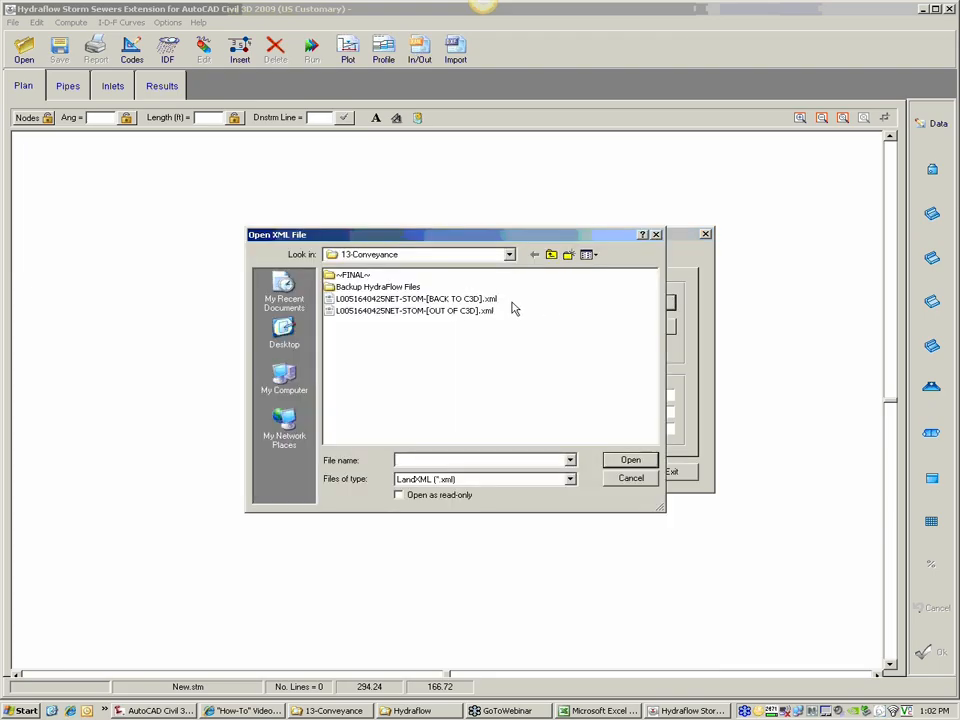
pyautogui.click(465, 311)
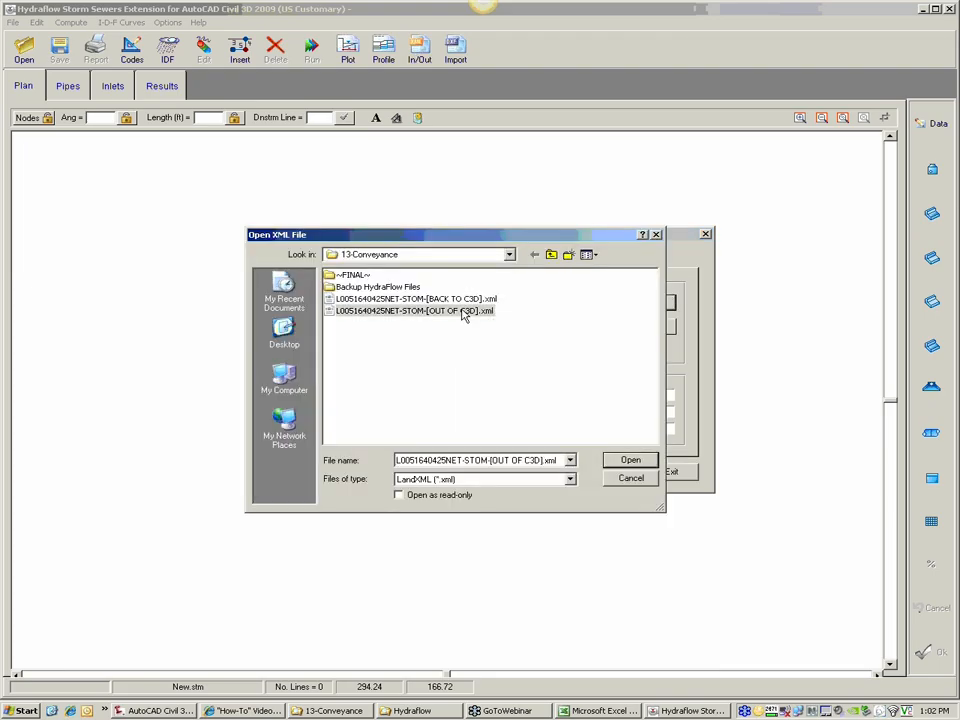
pyautogui.click(631, 462)
pyautogui.click(655, 328)
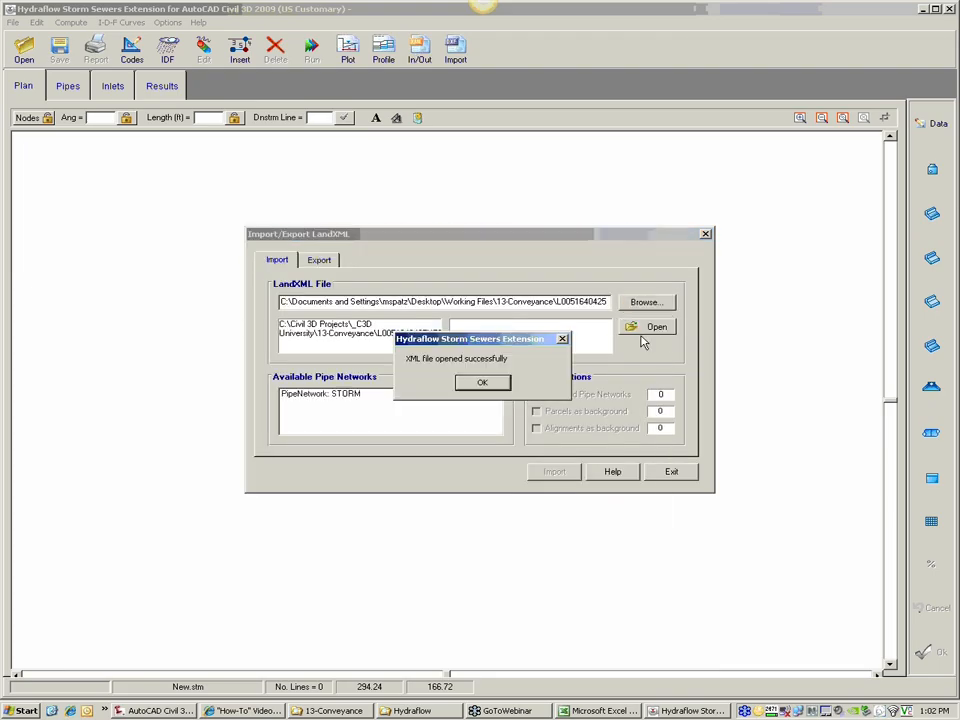
pyautogui.click(497, 387)
# Step: Import the STORM pipe network and check its layout around inlets I-15 and I-20
pyautogui.click(360, 398)
pyautogui.click(550, 395)
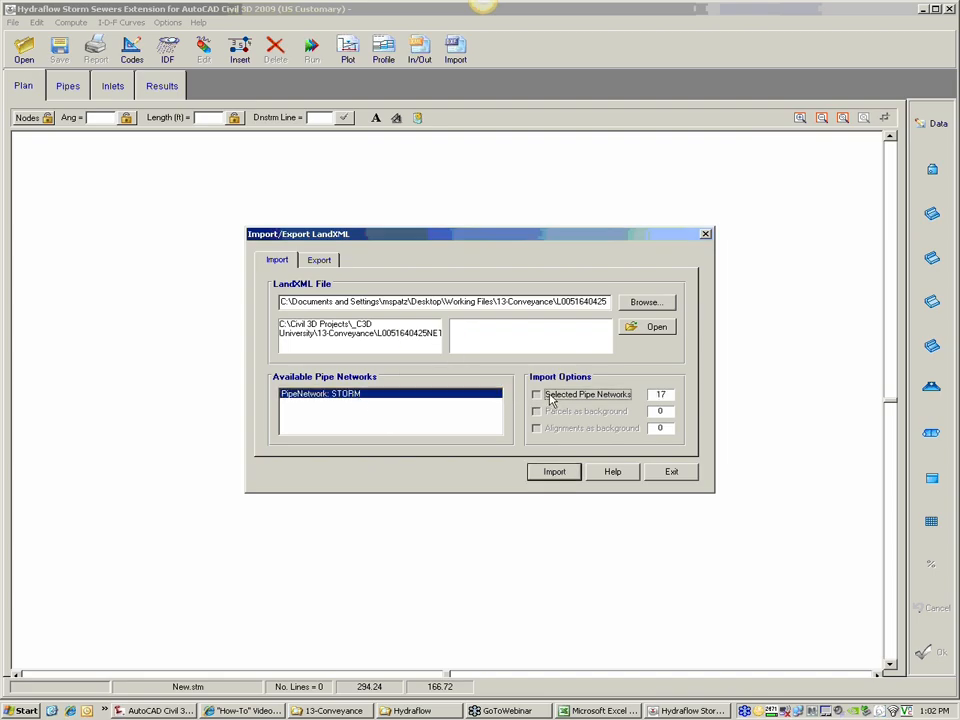
pyautogui.click(566, 474)
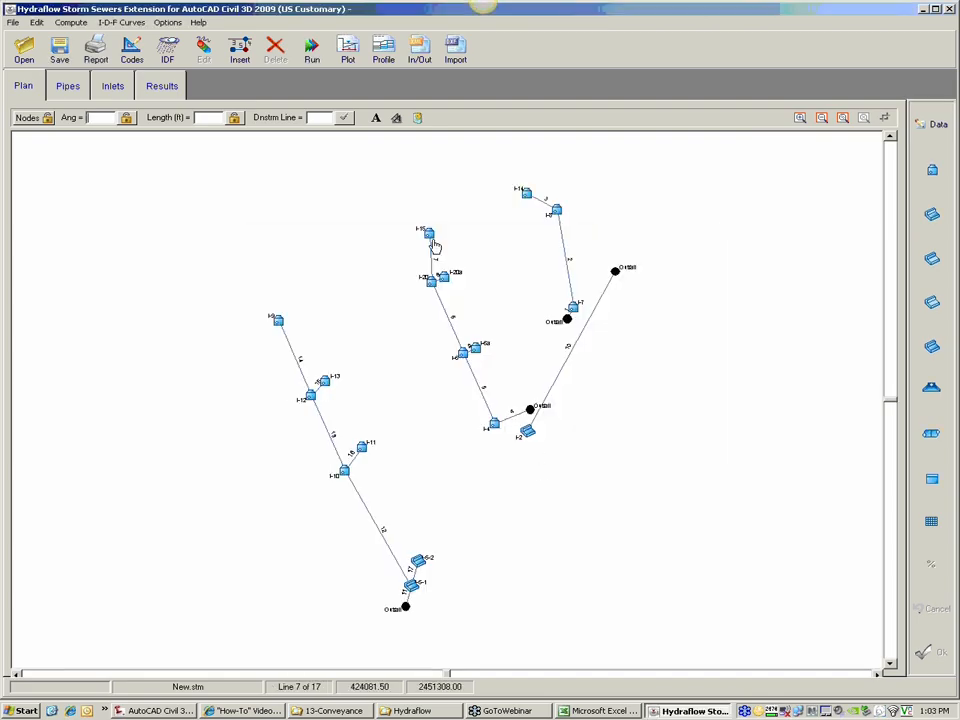
pyautogui.click(799, 118)
pyautogui.click(471, 272)
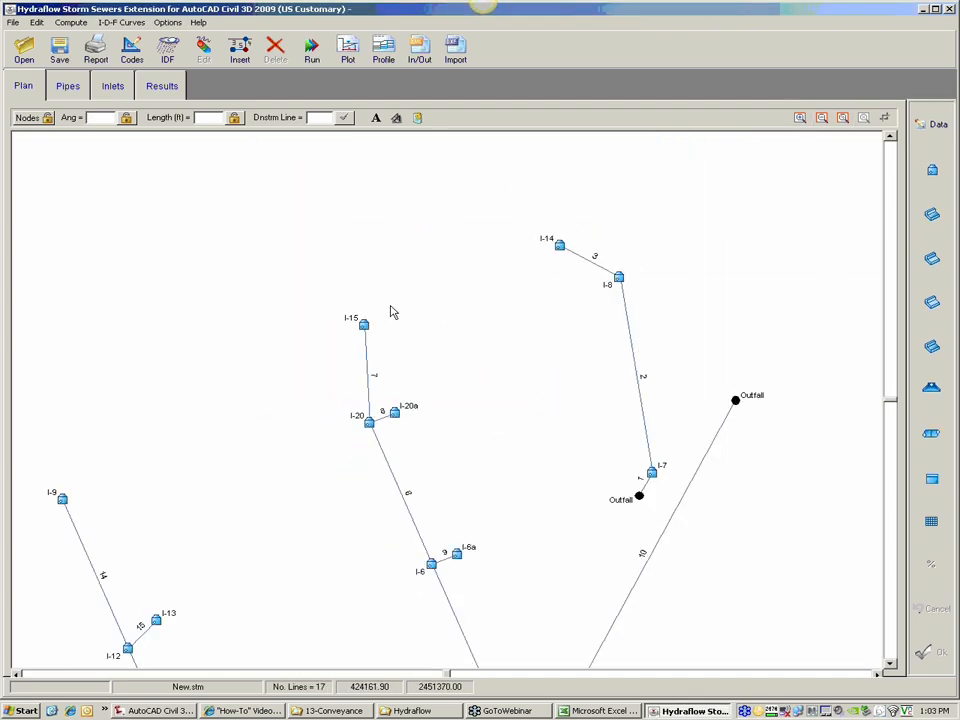
pyautogui.click(364, 330)
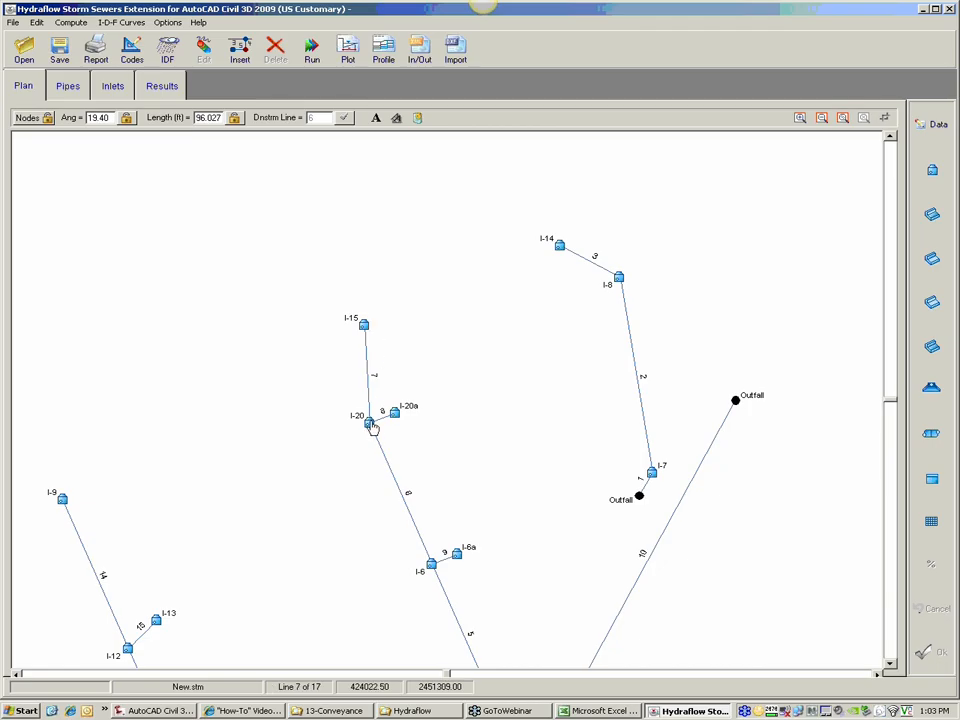
# Step: Save the imported project over the existing Conveyance Design.stm in the 13-Conveyance folder and close Hydraflow
pyautogui.click(58, 50)
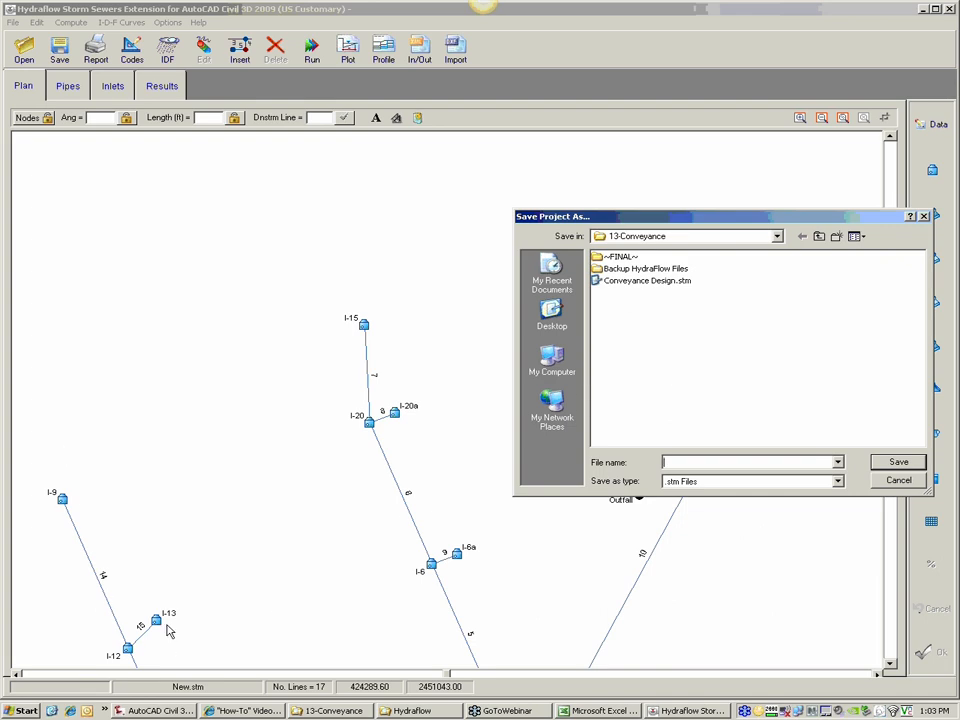
pyautogui.click(650, 283)
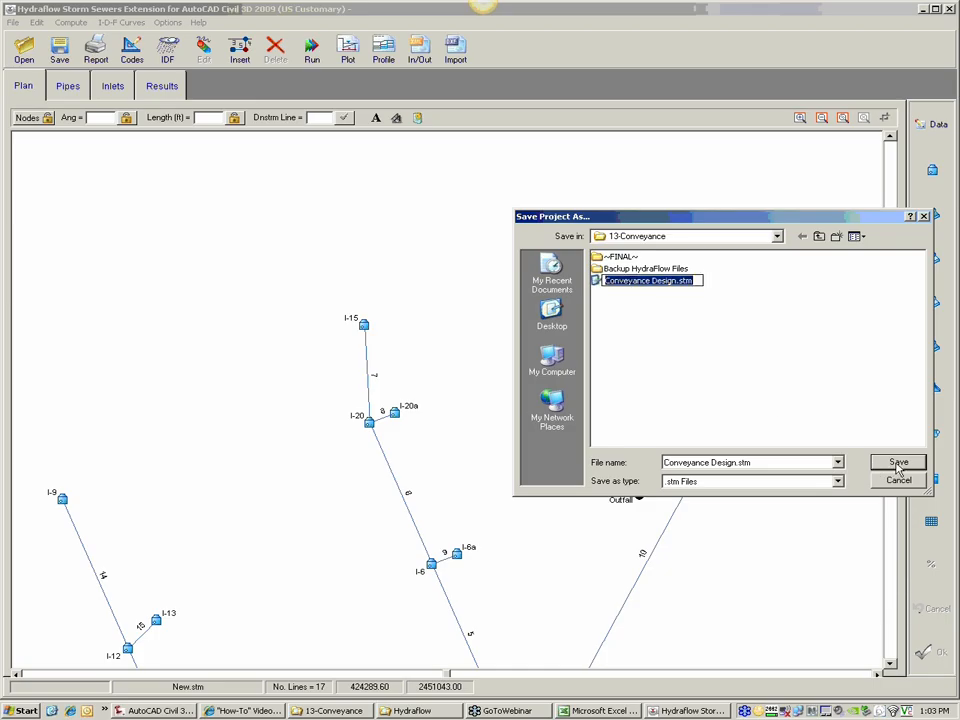
pyautogui.press('Return')
pyautogui.click(462, 393)
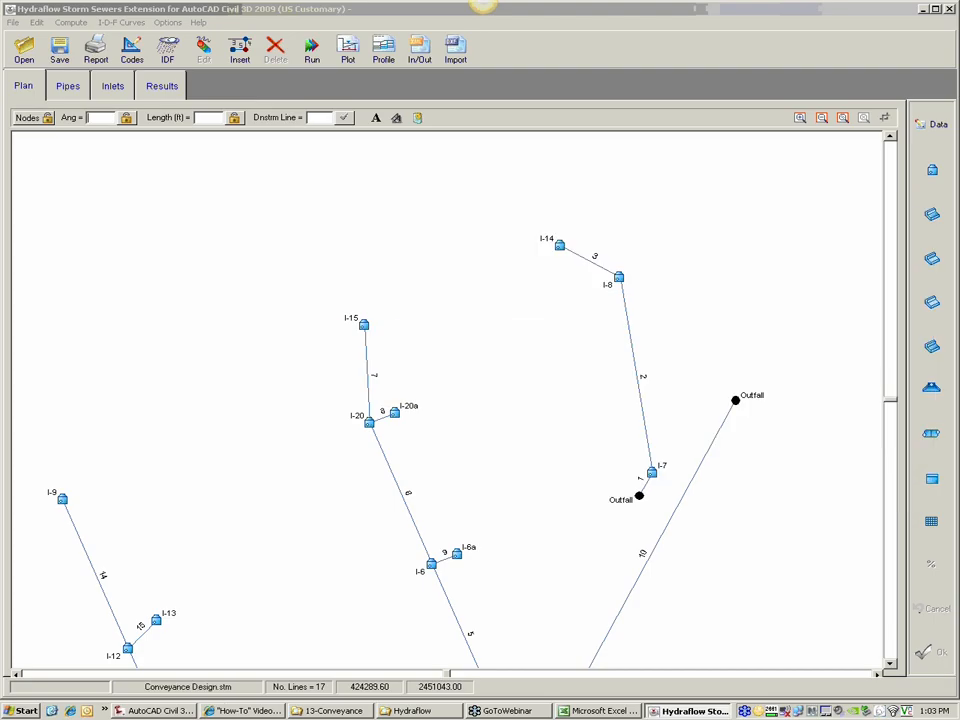
pyautogui.click(484, 389)
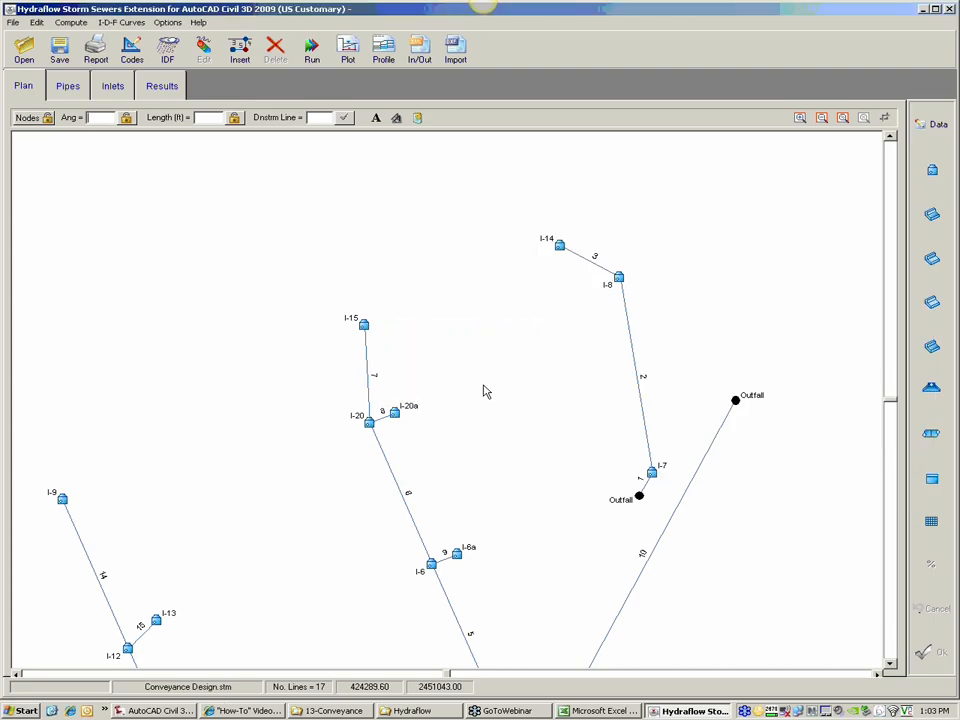
pyautogui.click(949, 9)
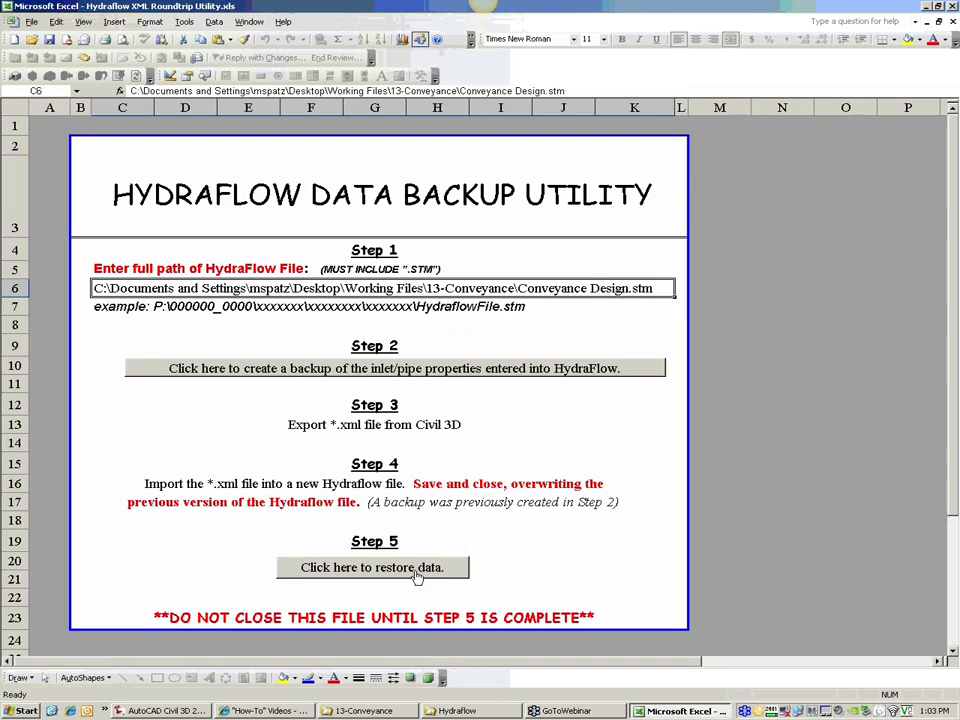
# Step: Restore the backed-up Hydraflow data with the Excel utility, keeping all inlet/junction and pipe properties checked
pyautogui.click(418, 574)
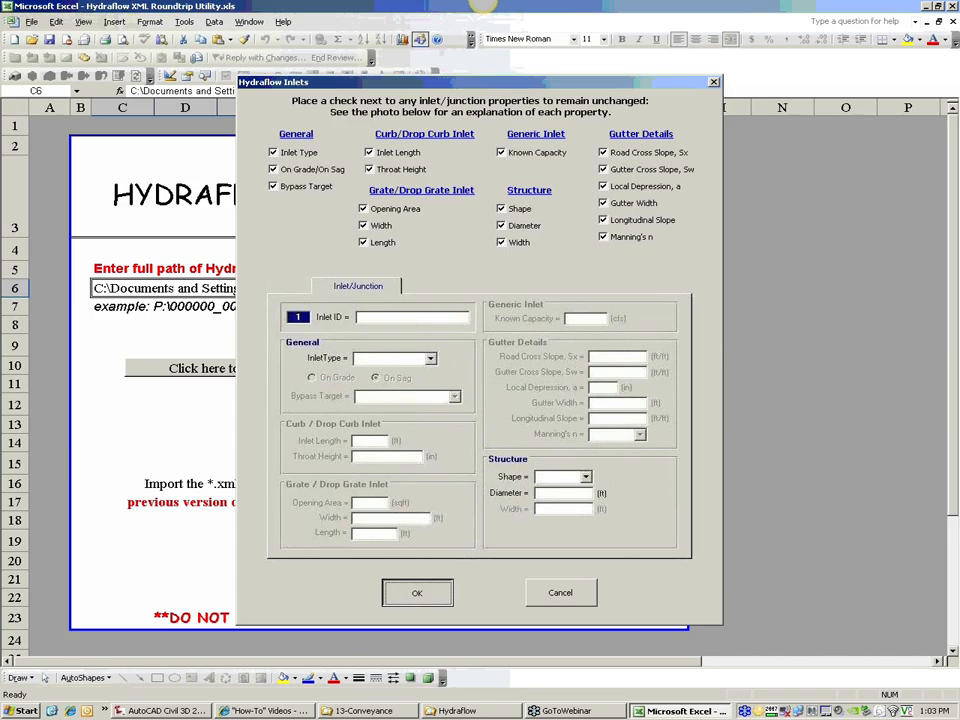
pyautogui.click(417, 592)
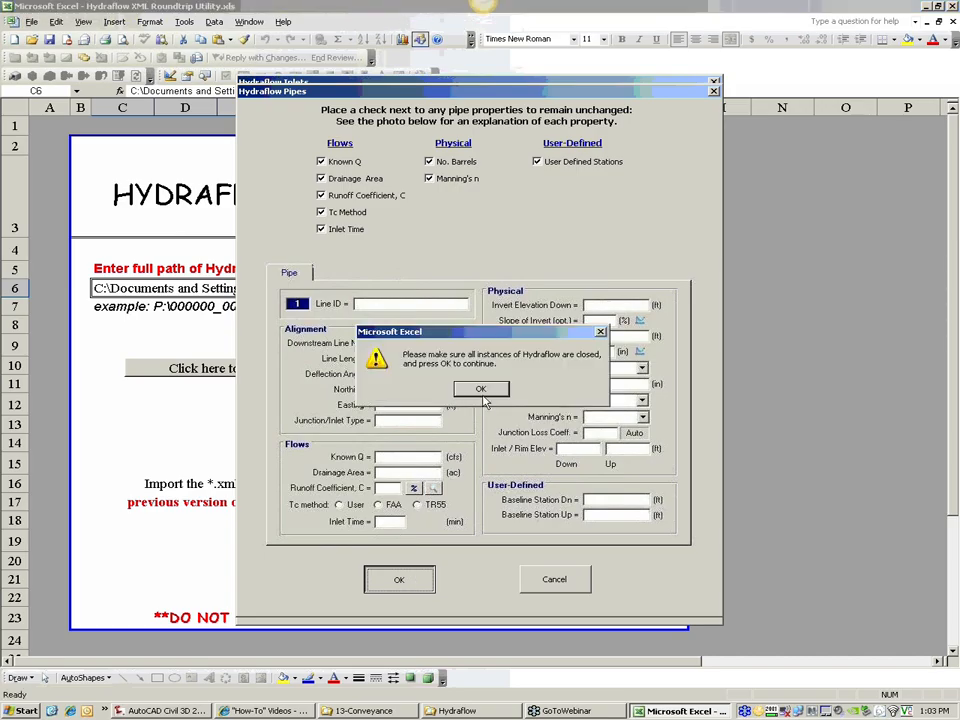
pyautogui.click(483, 394)
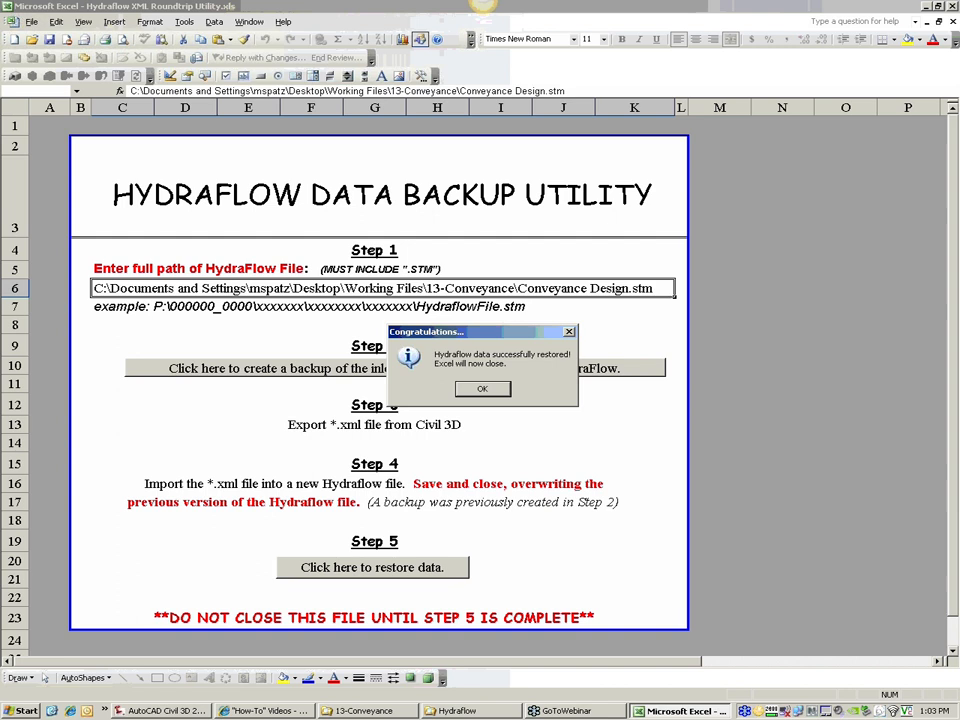
pyautogui.click(483, 391)
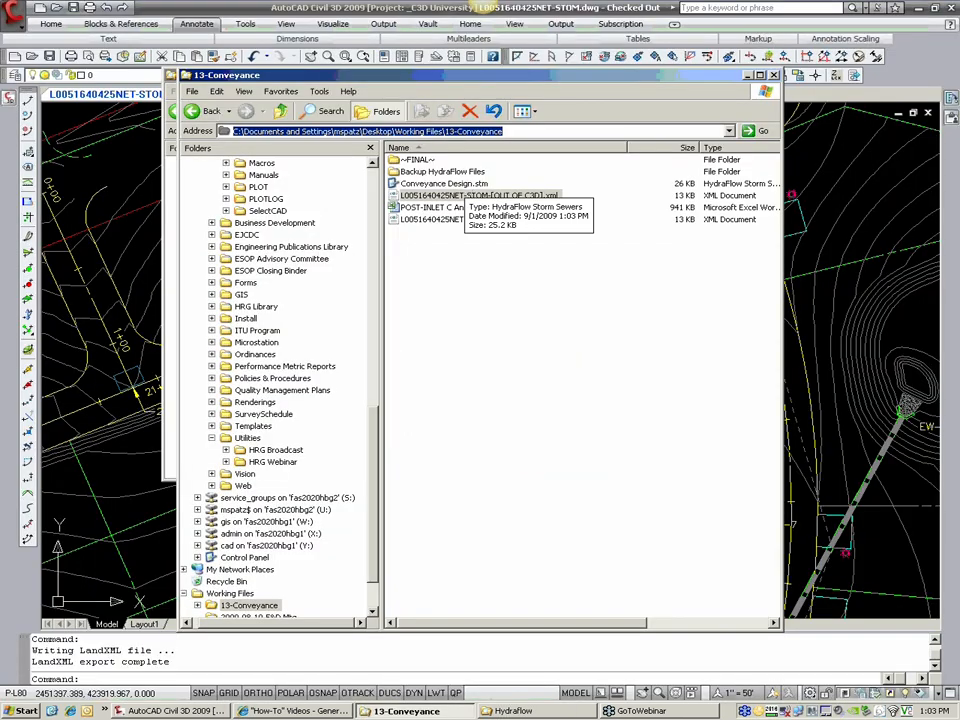
# Step: Launch Hydraflow from Conveyance Design.stm in the 13-Conveyance Explorer window and open that project
pyautogui.doubleClick(466, 187)
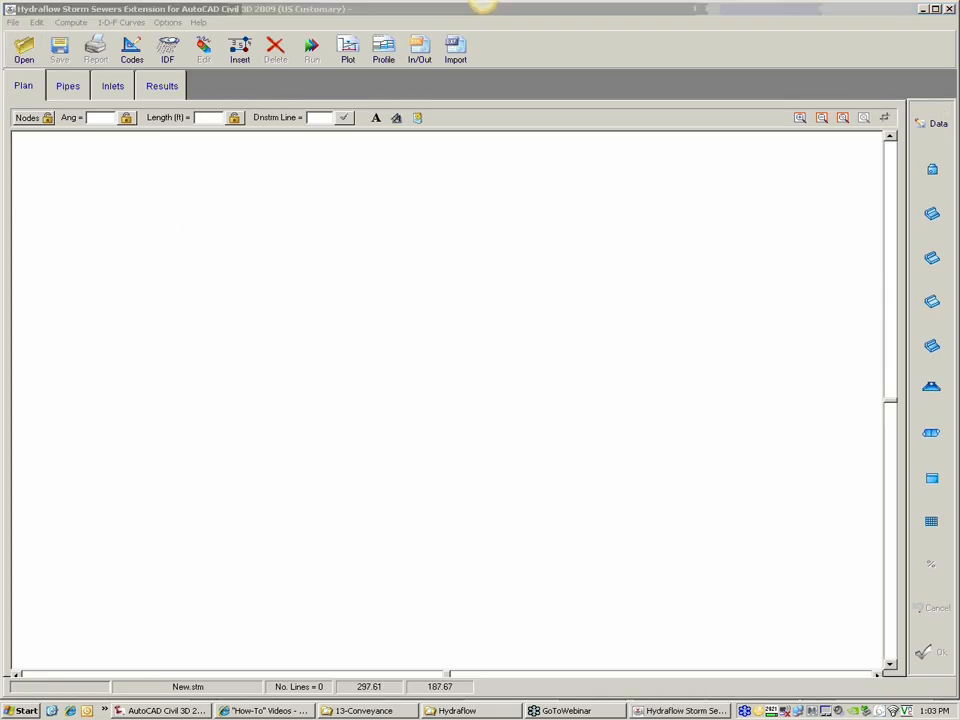
pyautogui.hotkey('ctrl', 'o')
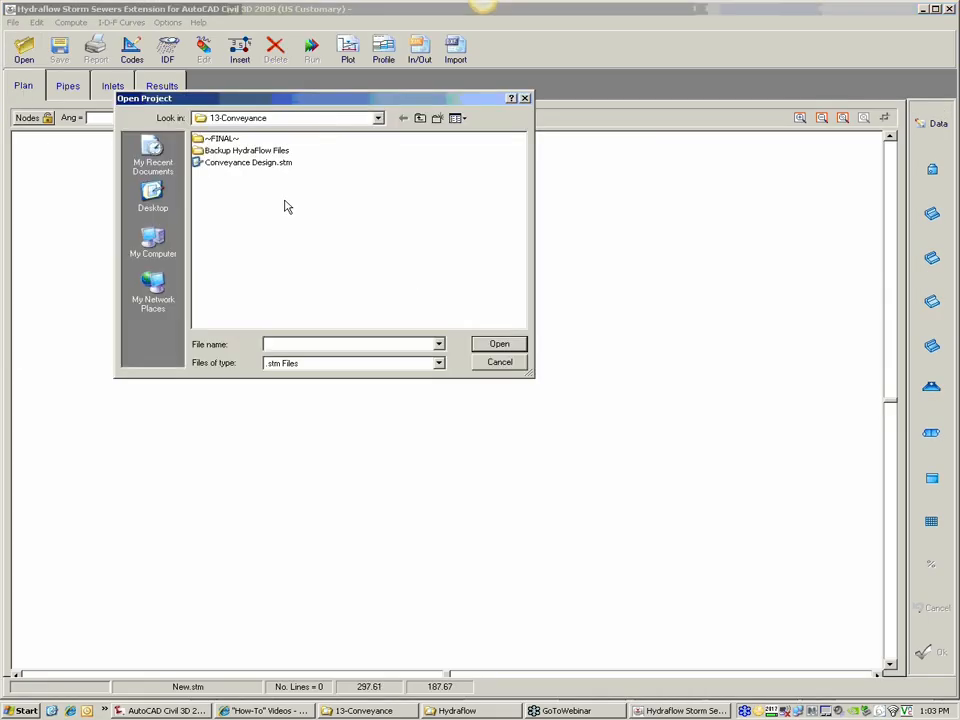
pyautogui.click(268, 162)
pyautogui.press('Return')
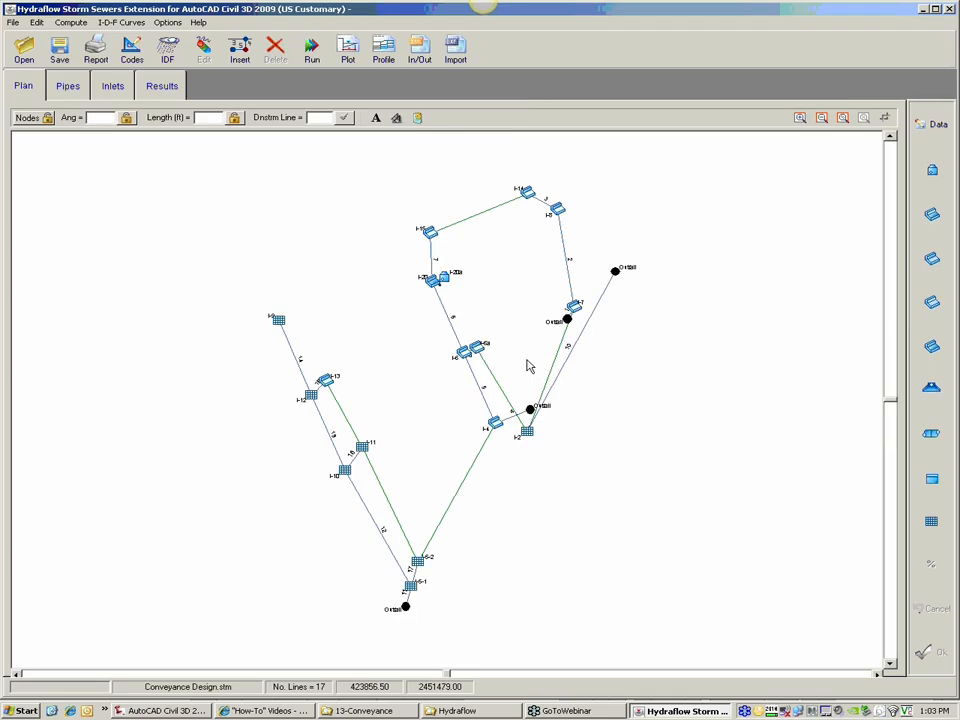
# Step: Examine the network's inlets and bypass connections in plan and review the inlet/junction data of line 6 at I-20
pyautogui.click(821, 117)
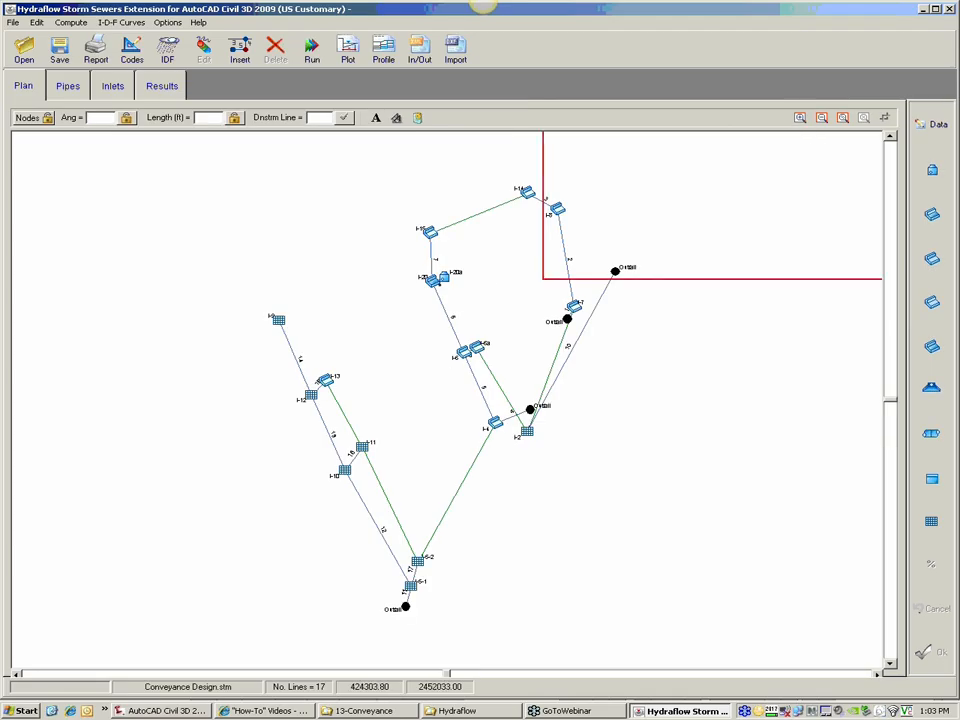
pyautogui.click(446, 328)
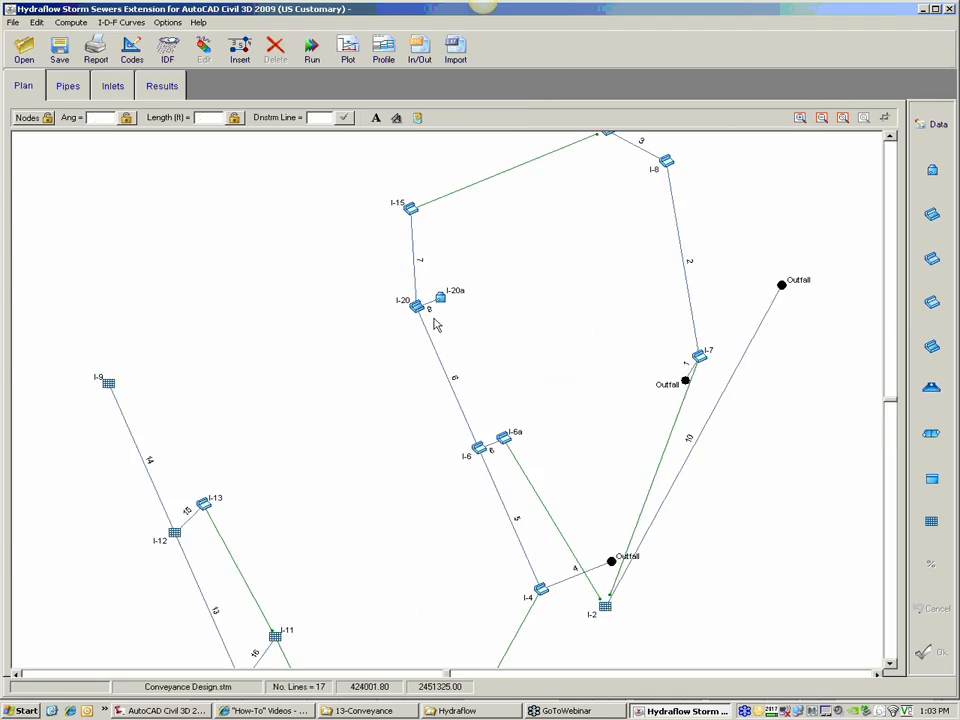
pyautogui.moveTo(424, 311)
pyautogui.scroll(-3, 590, 335)
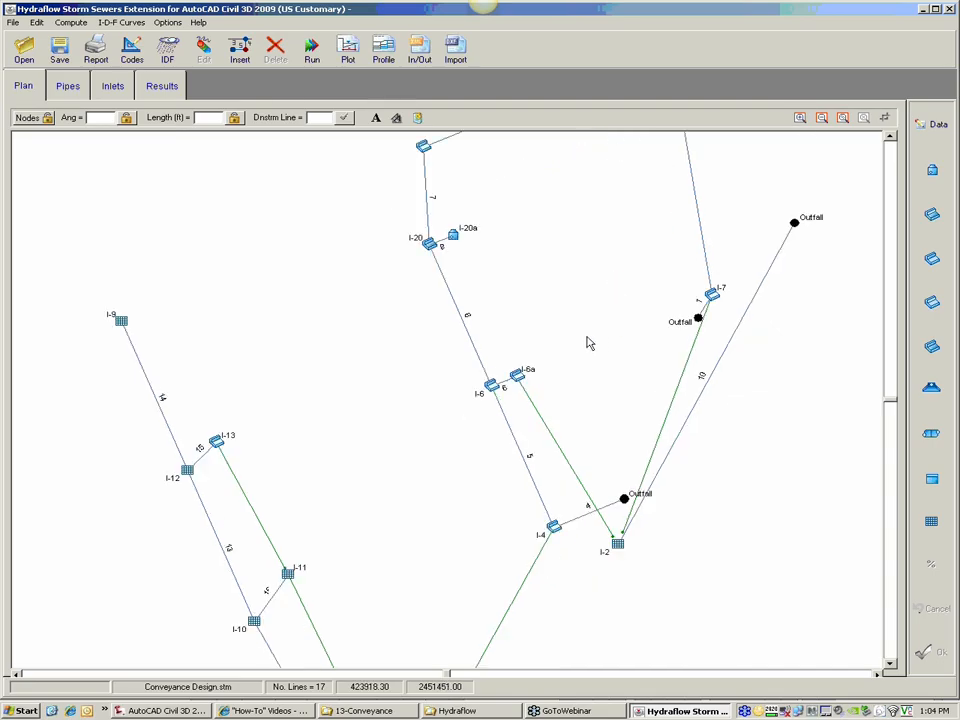
pyautogui.scroll(5, 594, 317)
pyautogui.click(435, 401)
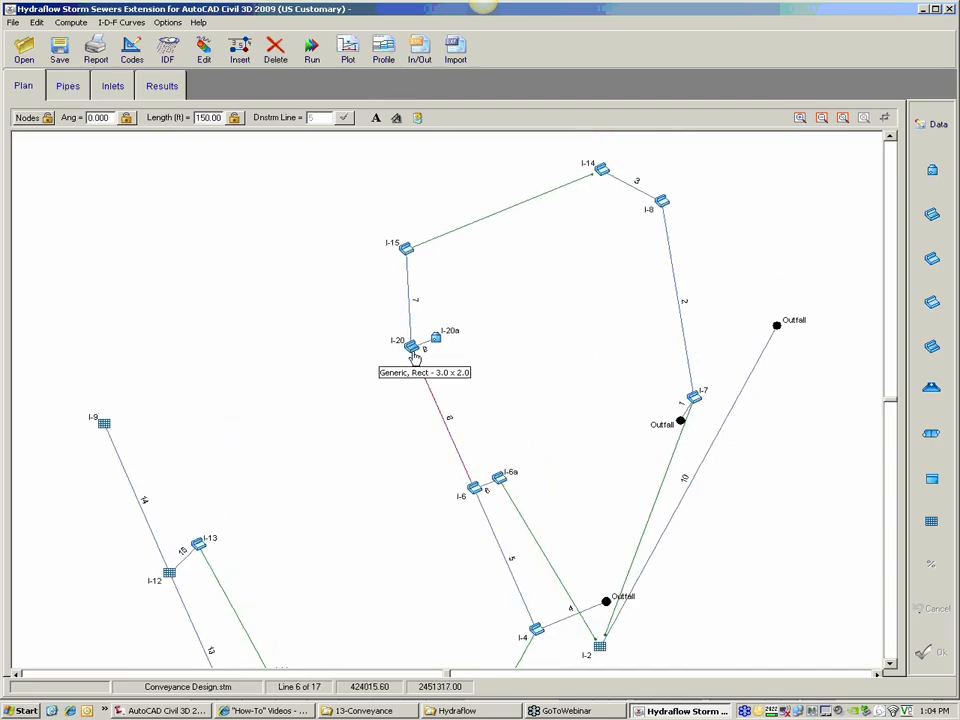
pyautogui.click(930, 126)
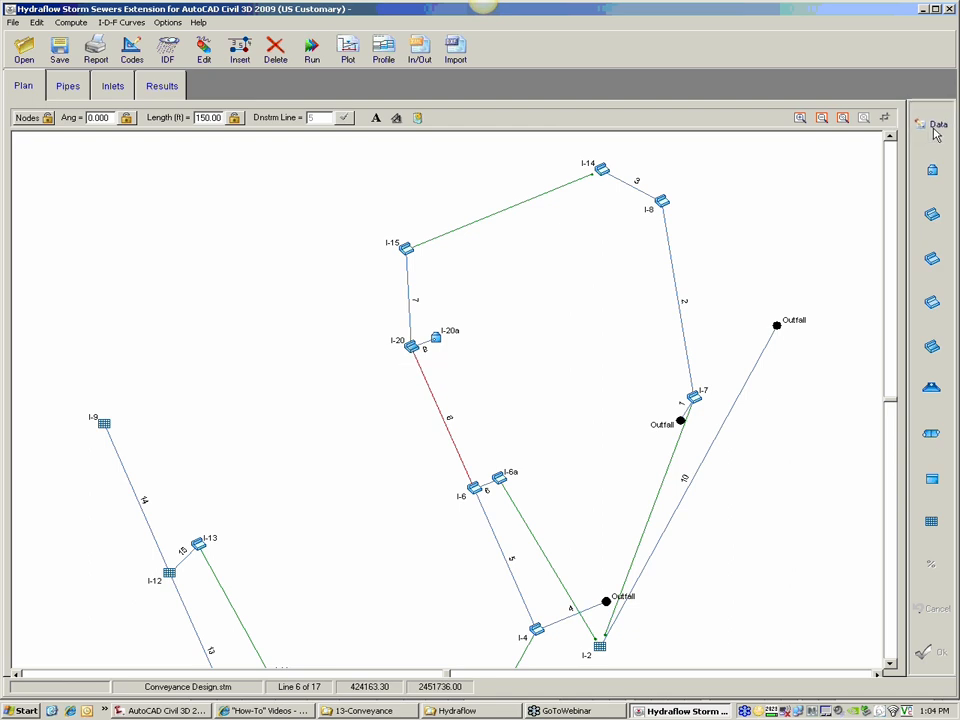
pyautogui.click(357, 218)
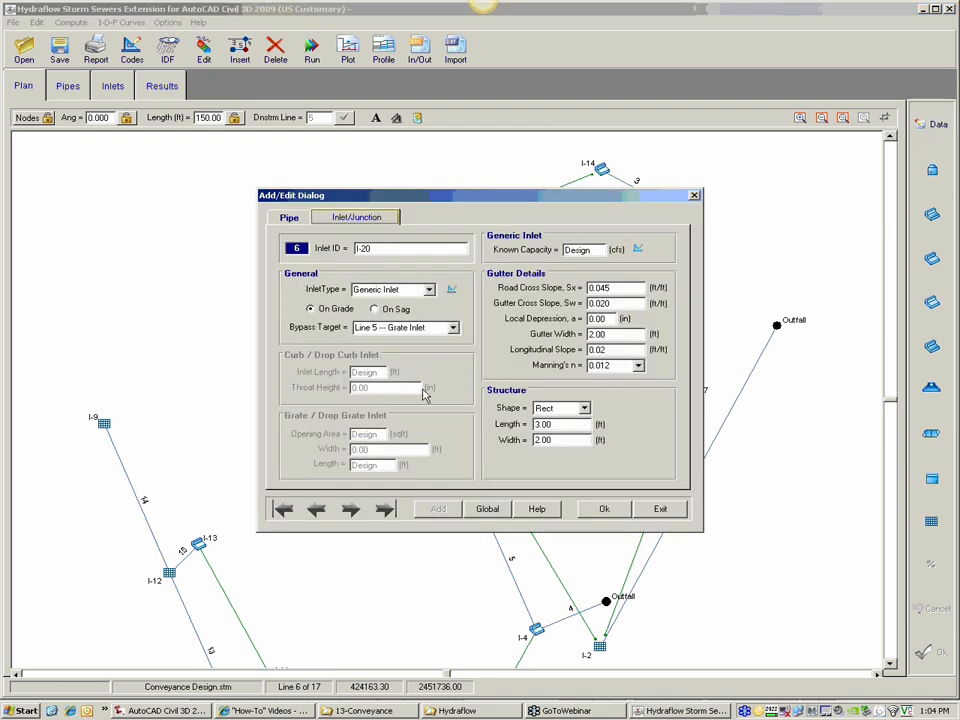
pyautogui.click(662, 511)
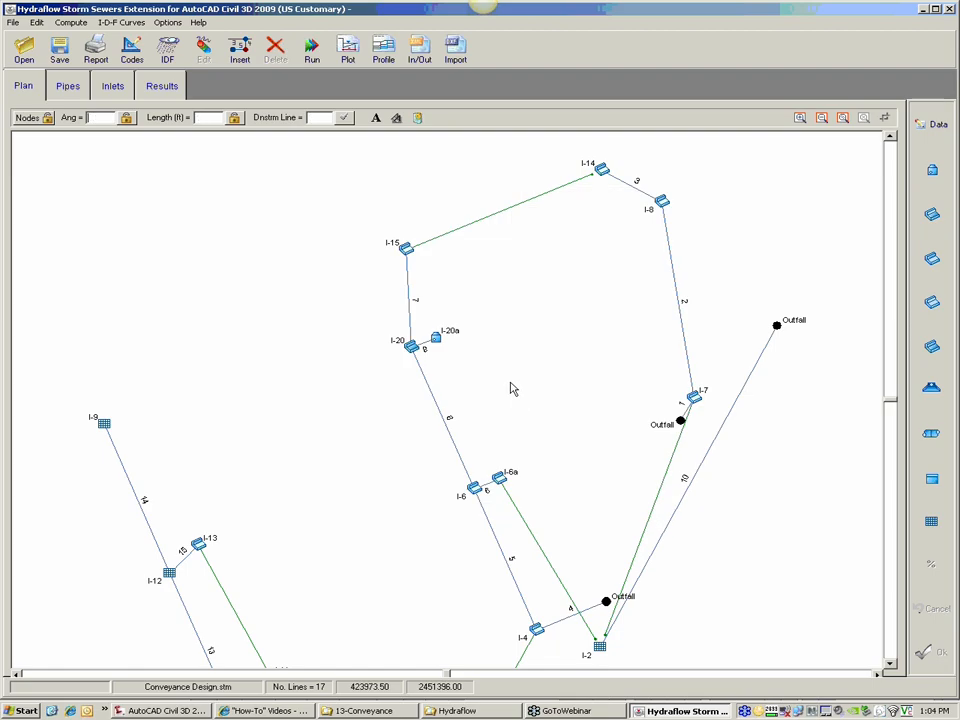
pyautogui.click(821, 117)
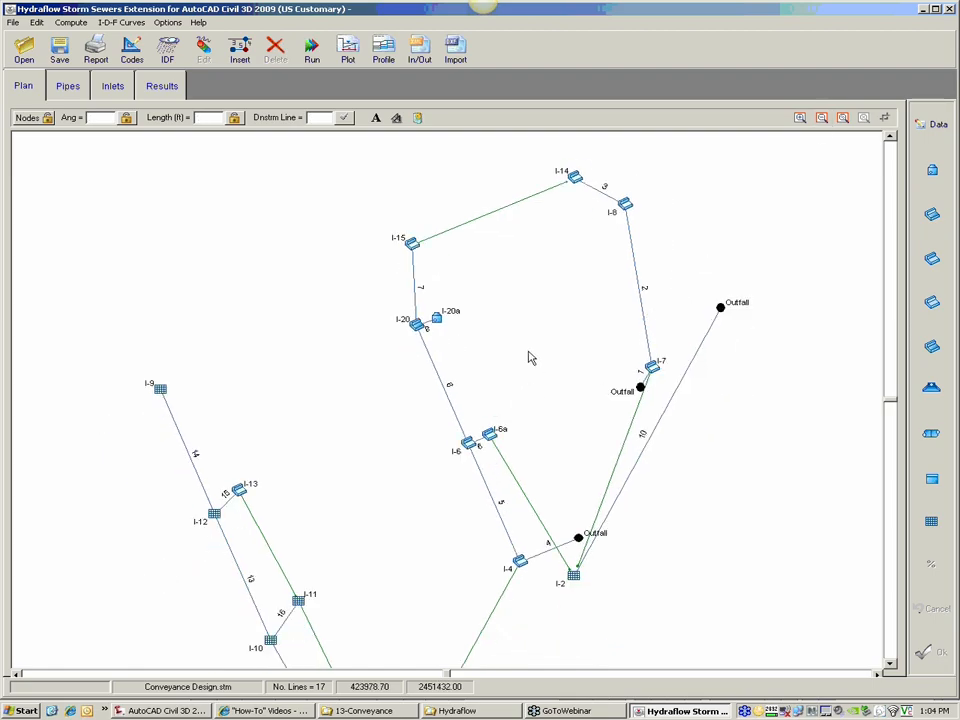